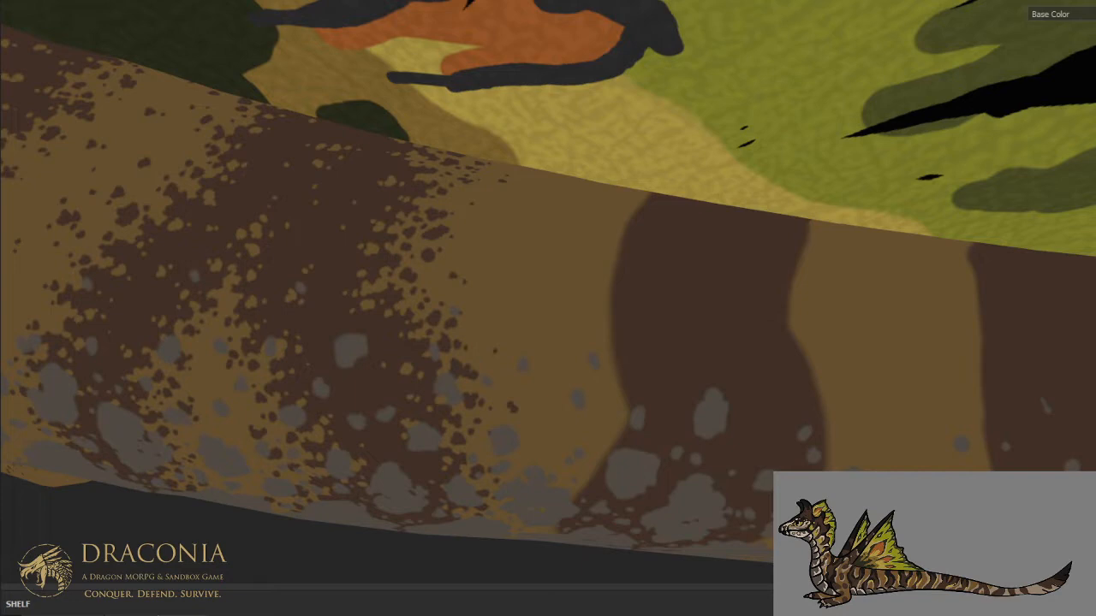
- Paint an irregular, notched front edge on the first smooth dark brown stripe of the dragon's tail
mouse_move(602, 169)
alt+mouse_down()
mouse_move(591, 219)
mouse_move(616, 276)
alt+mouse_up()
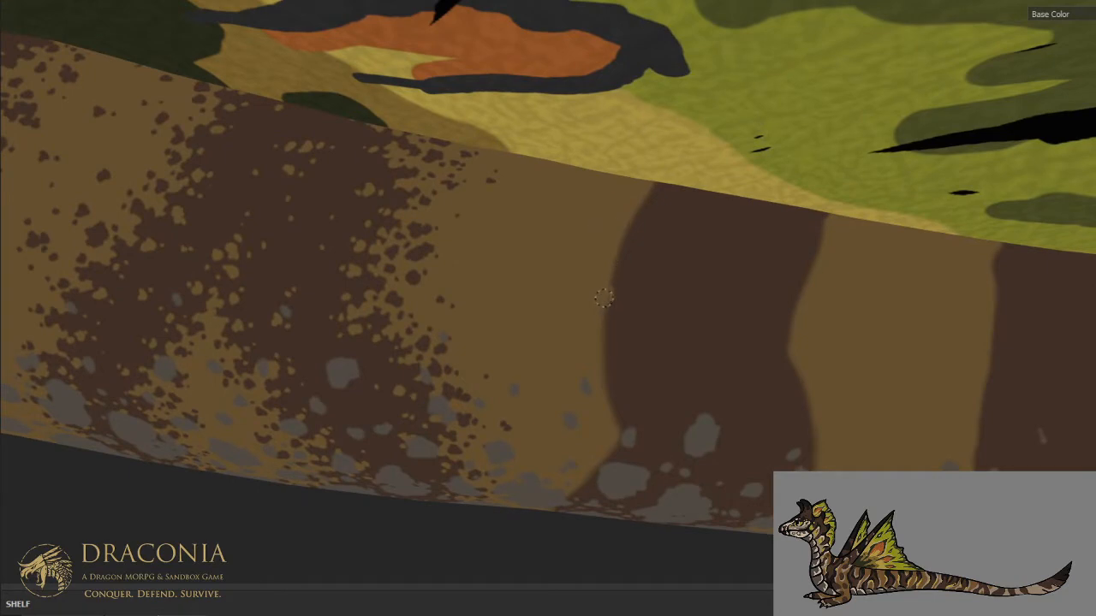
mouse_move(611, 271)
mouse_down()
mouse_move(608, 284)
mouse_move(616, 254)
mouse_up()
drag(635, 223, 645, 227)
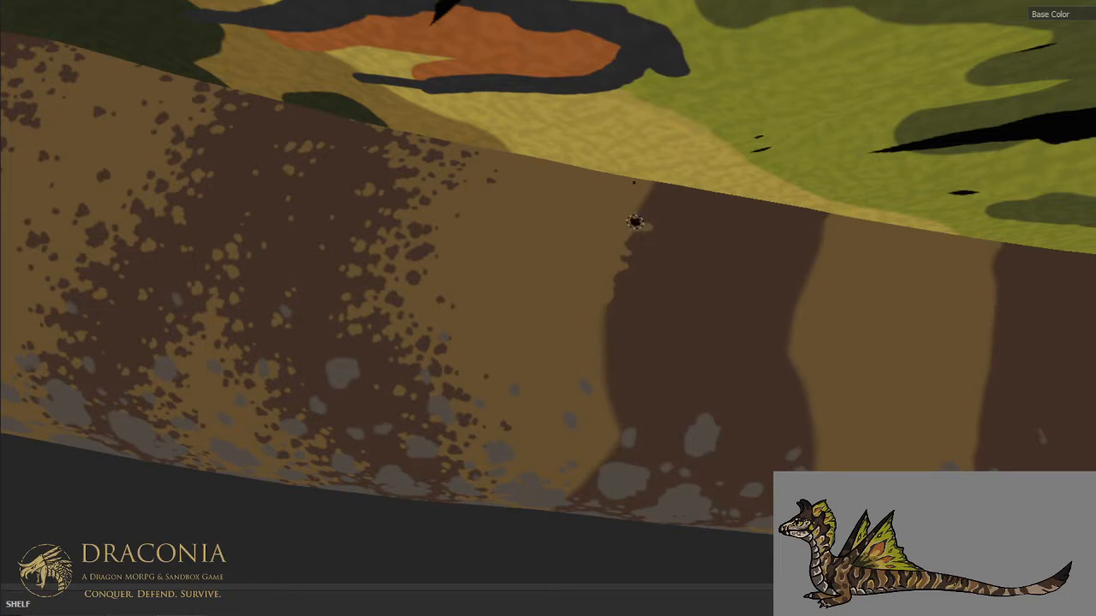
scroll(636, 204, down, 5)
alt+middle_drag(633, 205, 588, 269)
scroll(589, 264, up, 4)
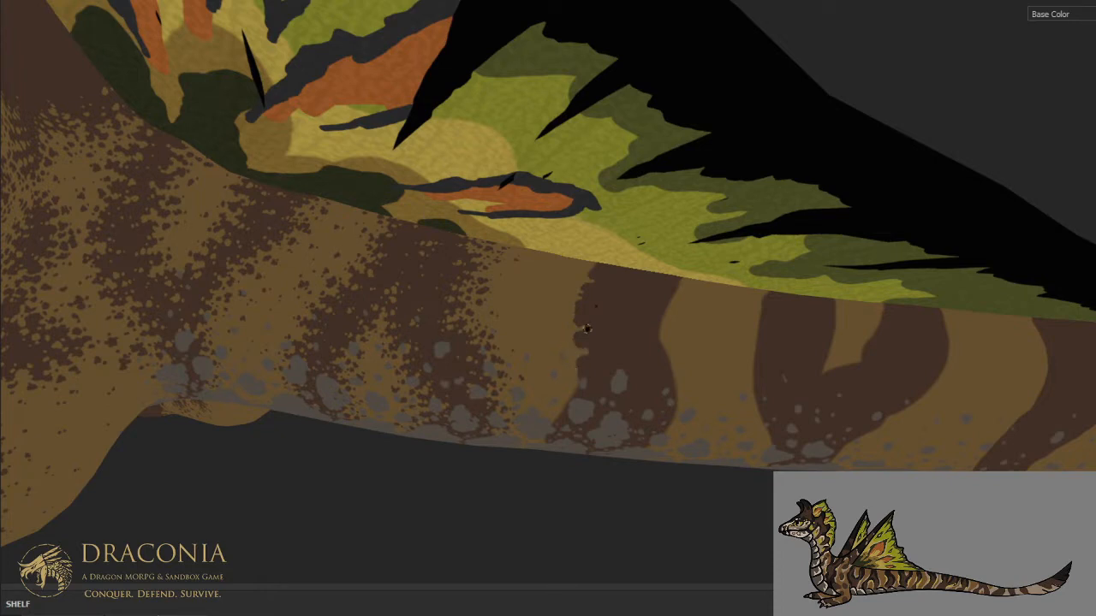
- Cut tan notches into that stripe's rear edge and break them up with small brown and tan patches
scroll(586, 328, up, 2)
drag(655, 334, 706, 363)
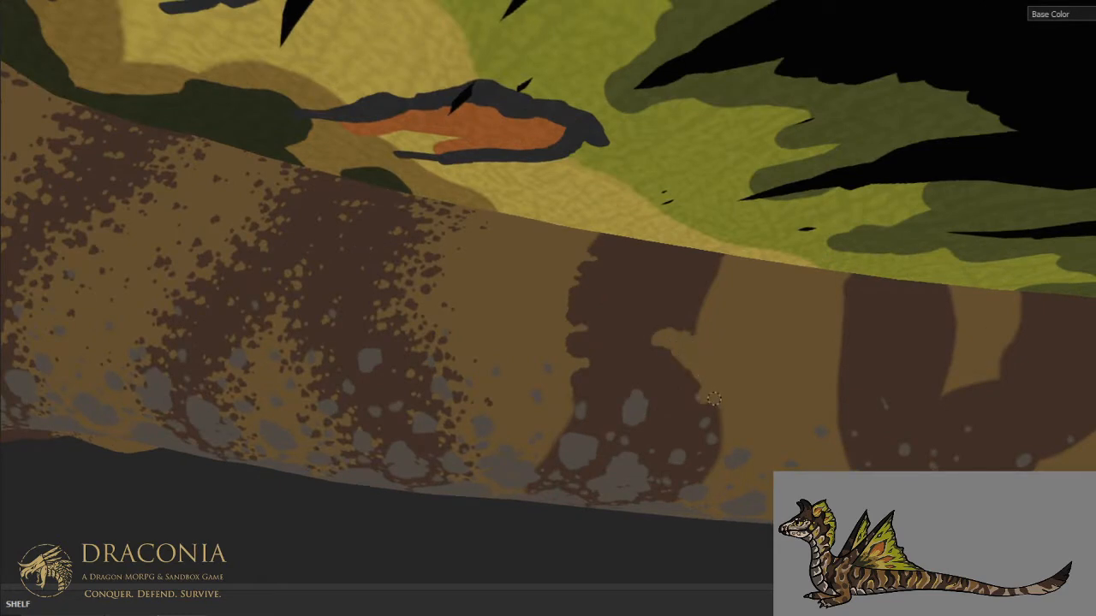
mouse_move(698, 374)
mouse_down()
mouse_move(691, 355)
mouse_move(675, 380)
mouse_move(669, 352)
mouse_move(679, 355)
mouse_up()
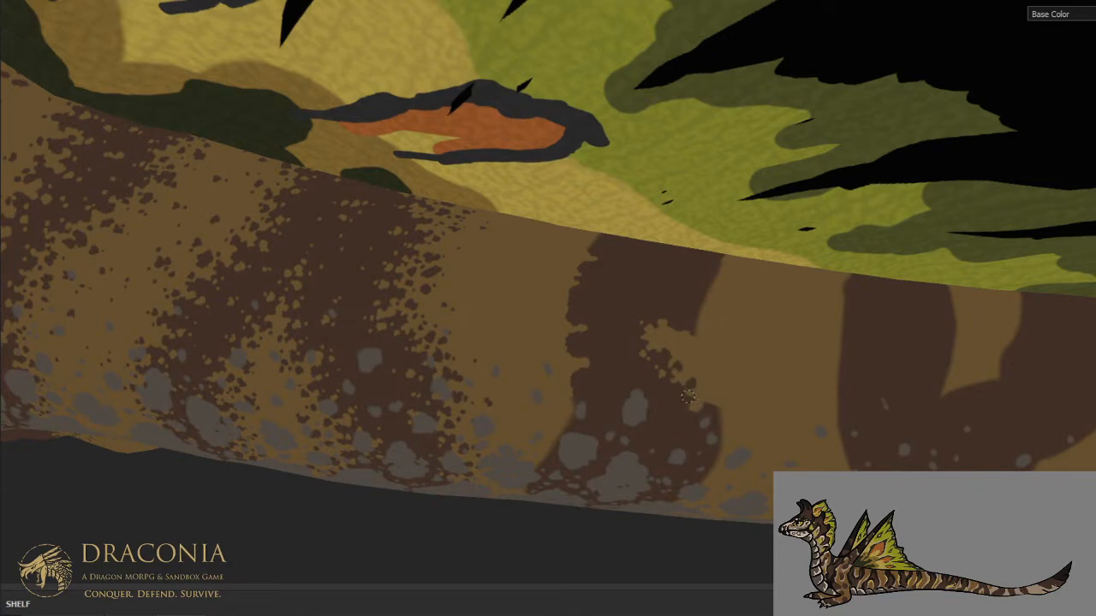
mouse_move(704, 350)
alt+mouse_down()
mouse_move(695, 320)
mouse_move(711, 313)
mouse_move(702, 280)
alt+mouse_up()
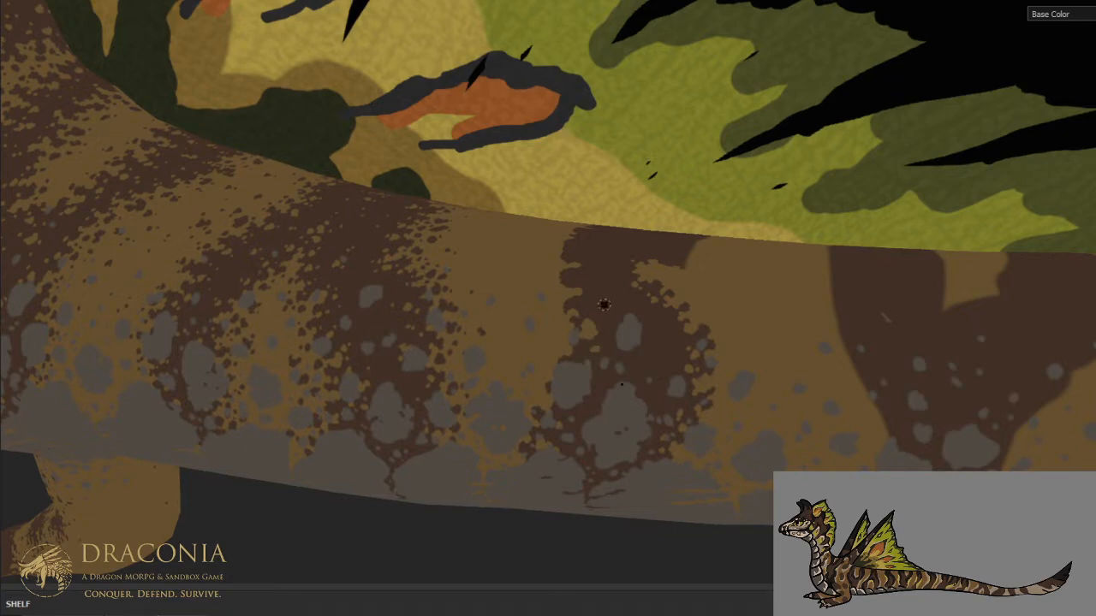
- Dab tan spots along both edges of the dark stripe's upper part, just below the wing
mouse_move(603, 305)
alt+mouse_down()
mouse_move(549, 310)
mouse_move(550, 291)
alt+mouse_up()
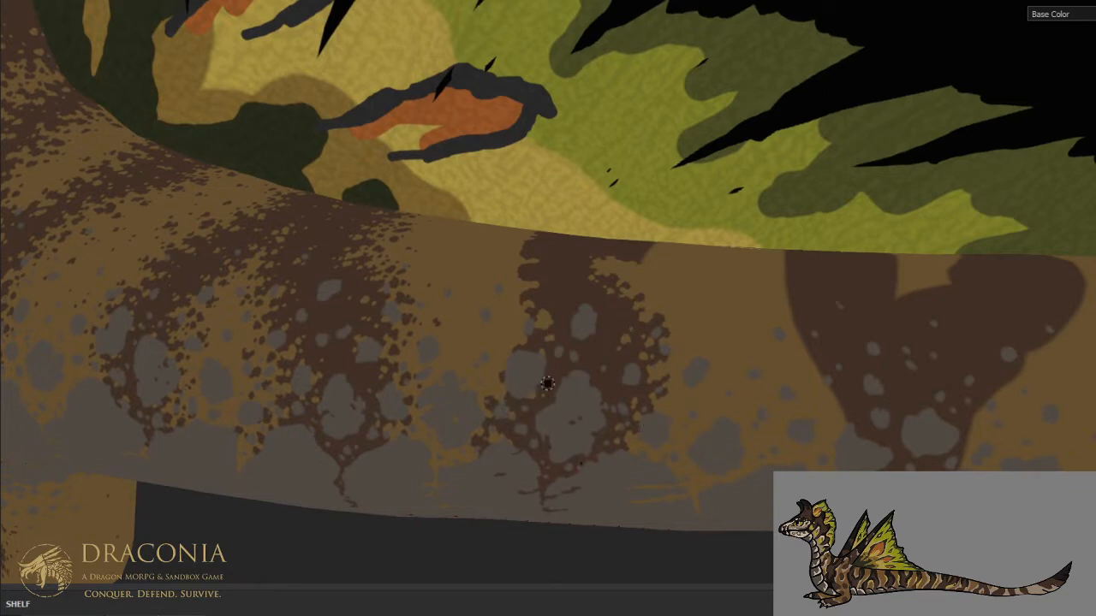
scroll(564, 337, down, 2)
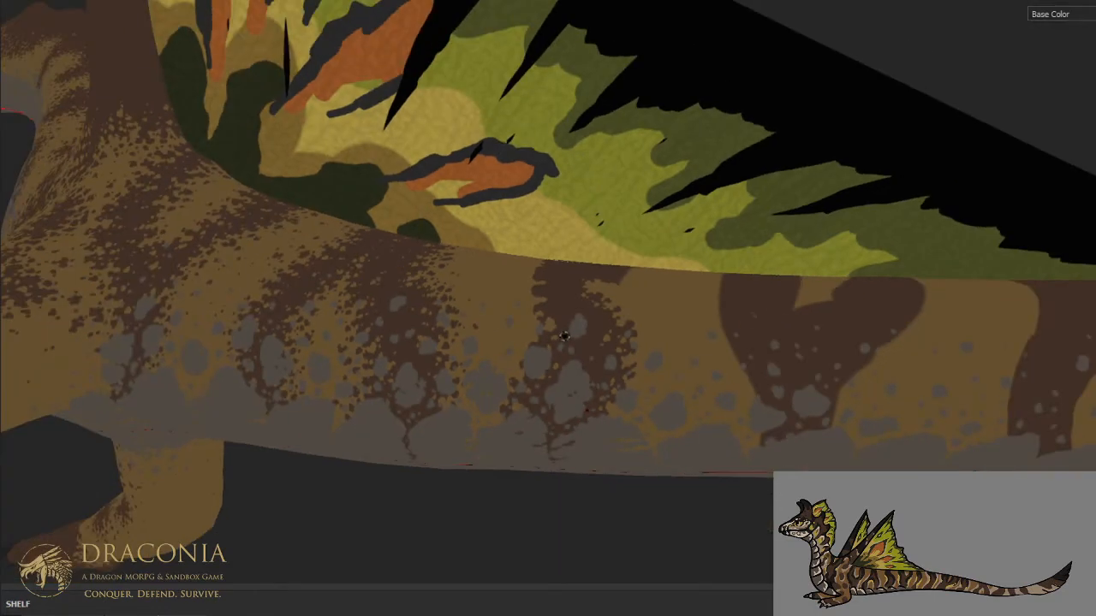
alt+middle_drag(569, 312, 575, 377)
alt+drag(574, 376, 574, 393)
alt+middle_drag(557, 321, 565, 354)
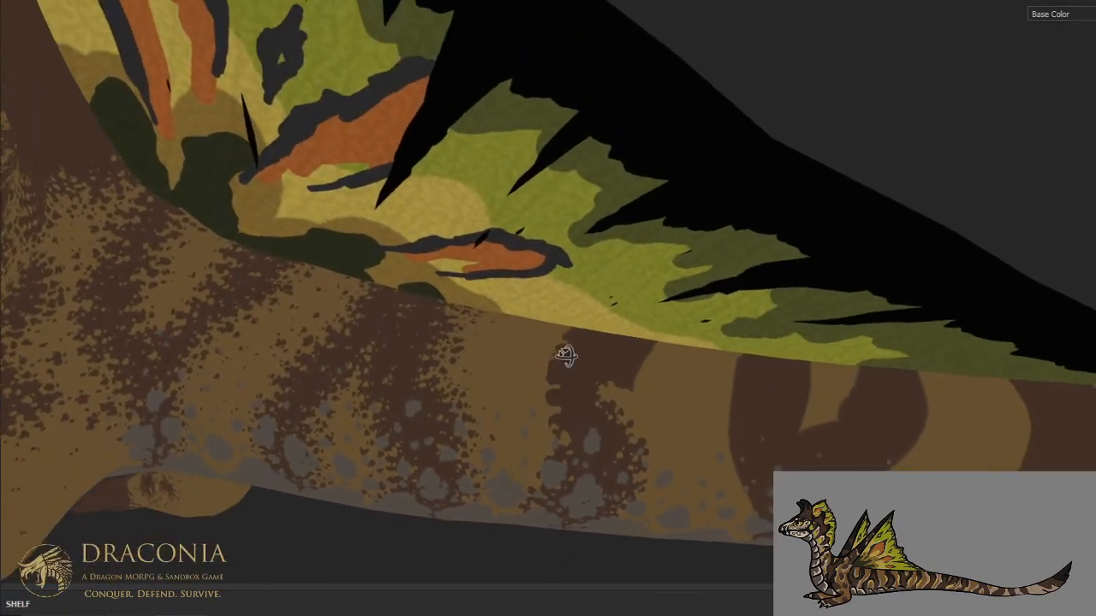
scroll(566, 356, up, 2)
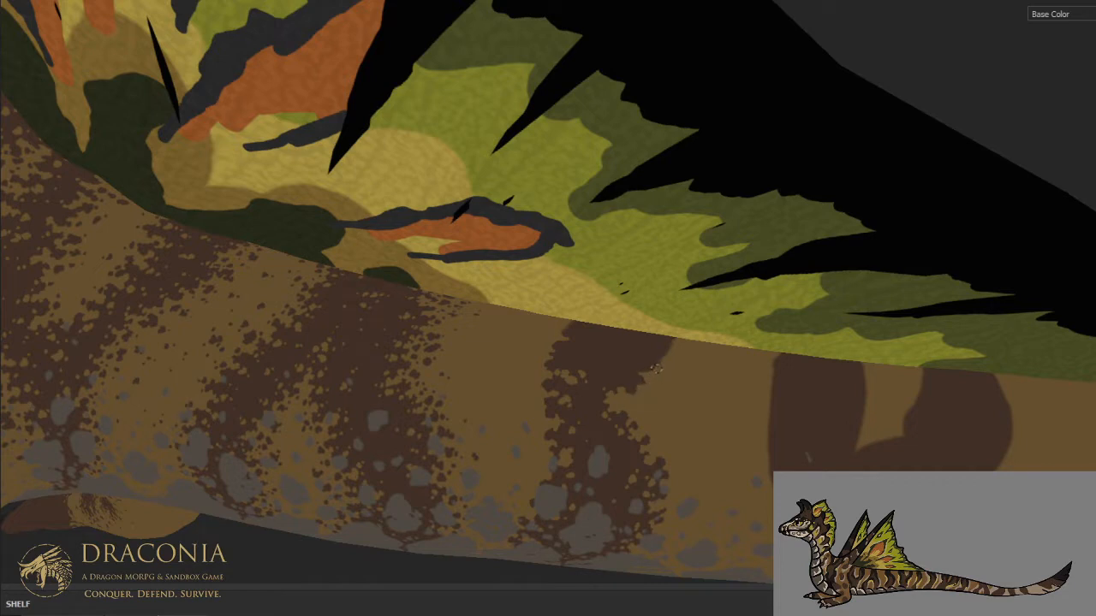
alt+drag(672, 315, 632, 356)
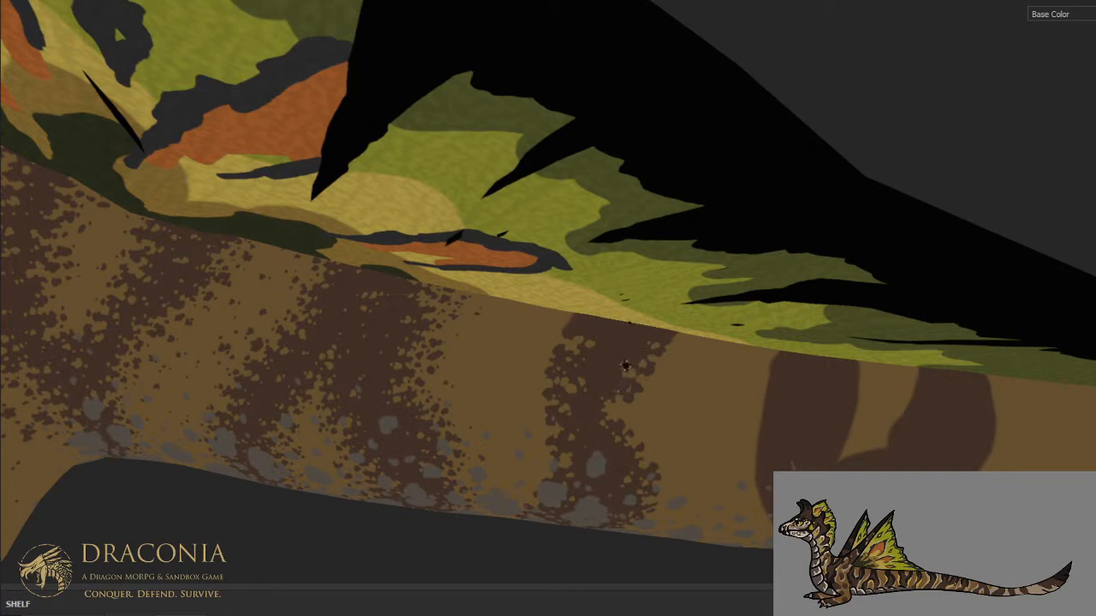
- Isolate the body so the wings are hidden and the top of the tail can be painted
alt+drag(664, 392, 687, 347)
alt+middle_drag(660, 431, 677, 361)
alt+drag(677, 361, 667, 330)
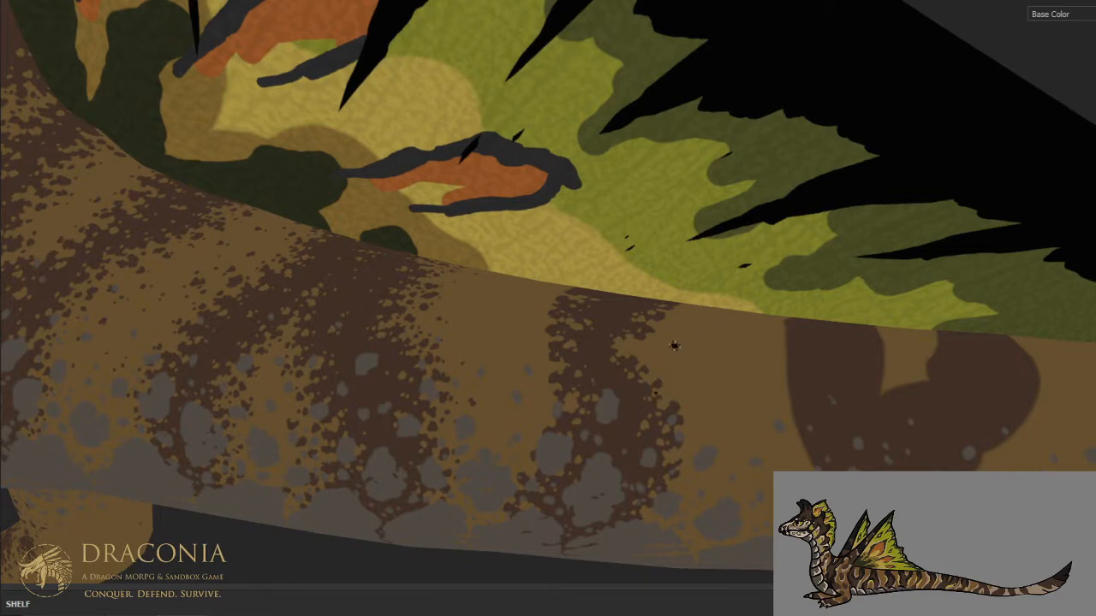
scroll(688, 339, down, 5)
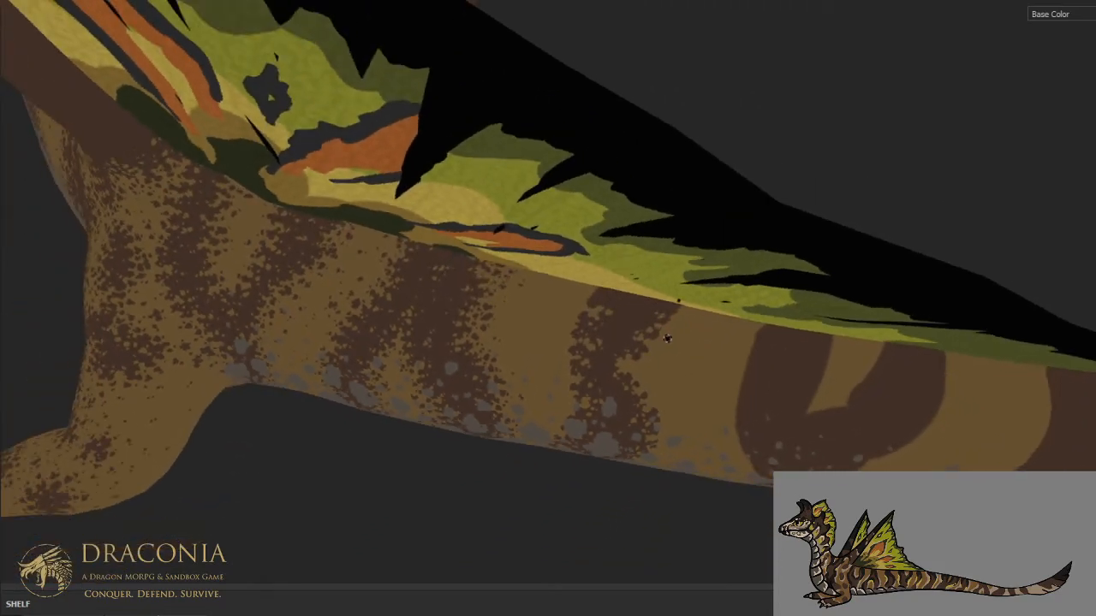
alt+drag(668, 339, 677, 352)
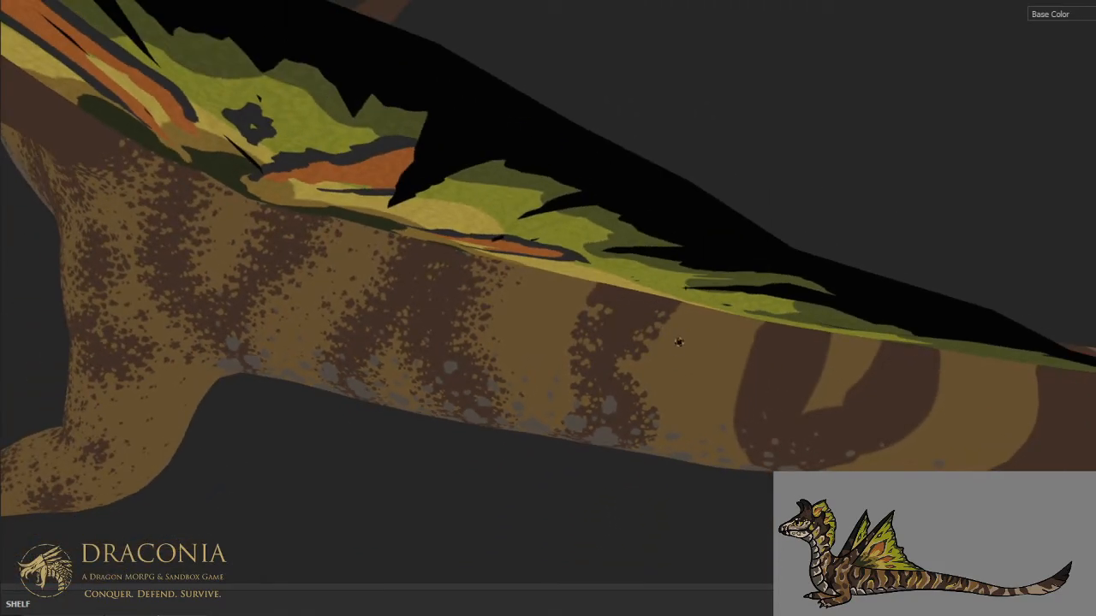
key(alt+q)
scroll(624, 279, up, 4)
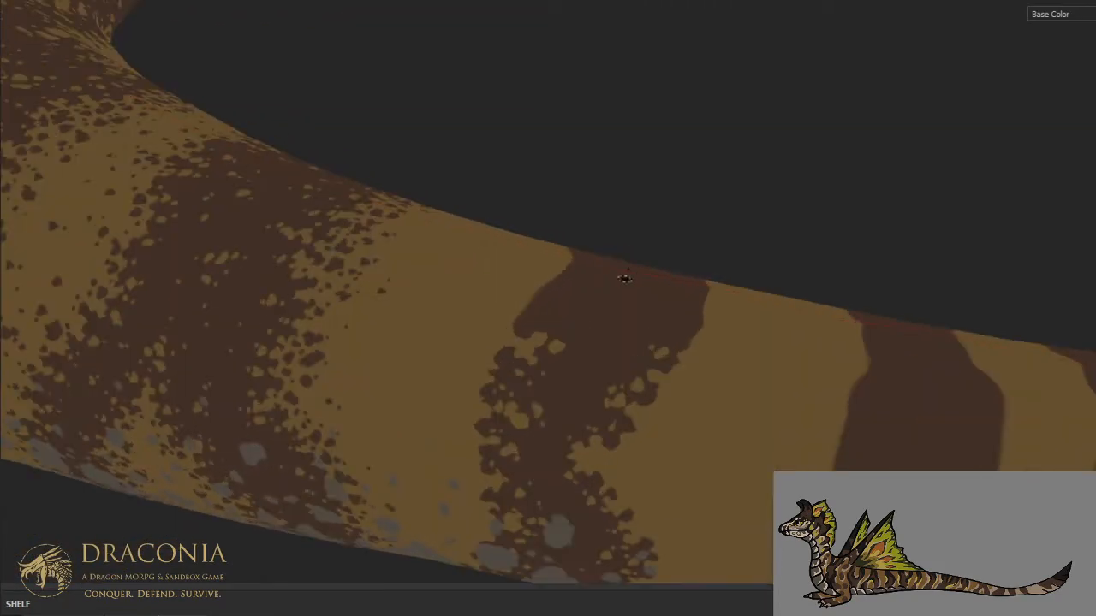
- Roughen the front and rear edges of the same dark stripe where it crosses the spine
alt+drag(625, 279, 591, 327)
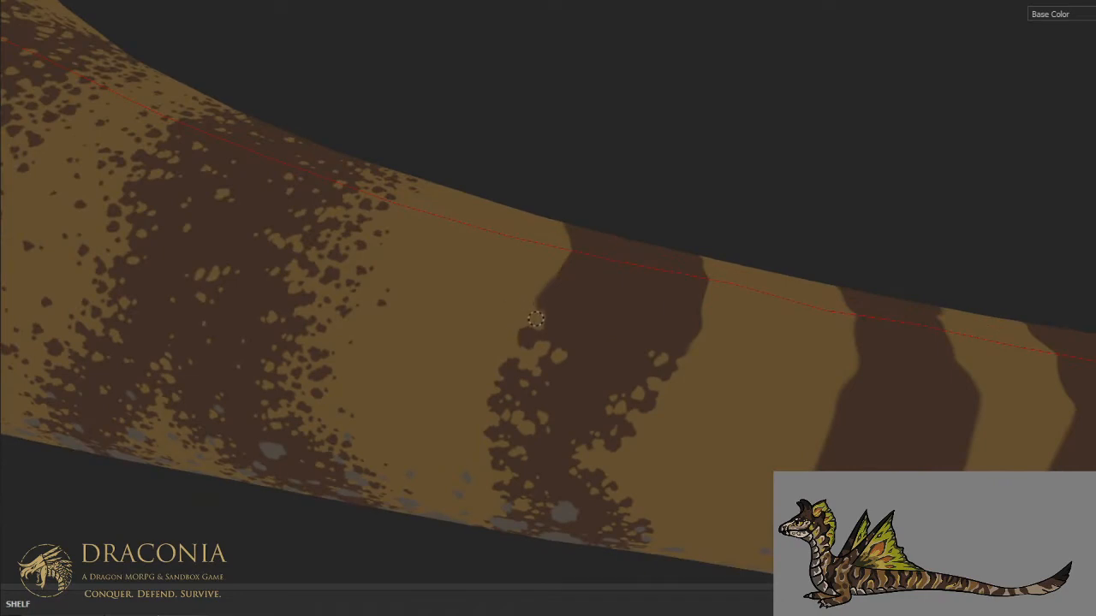
mouse_move(542, 292)
mouse_down()
mouse_move(568, 292)
mouse_move(577, 285)
mouse_move(562, 272)
mouse_move(552, 281)
mouse_move(565, 286)
mouse_move(577, 268)
mouse_move(544, 287)
mouse_move(535, 325)
mouse_up()
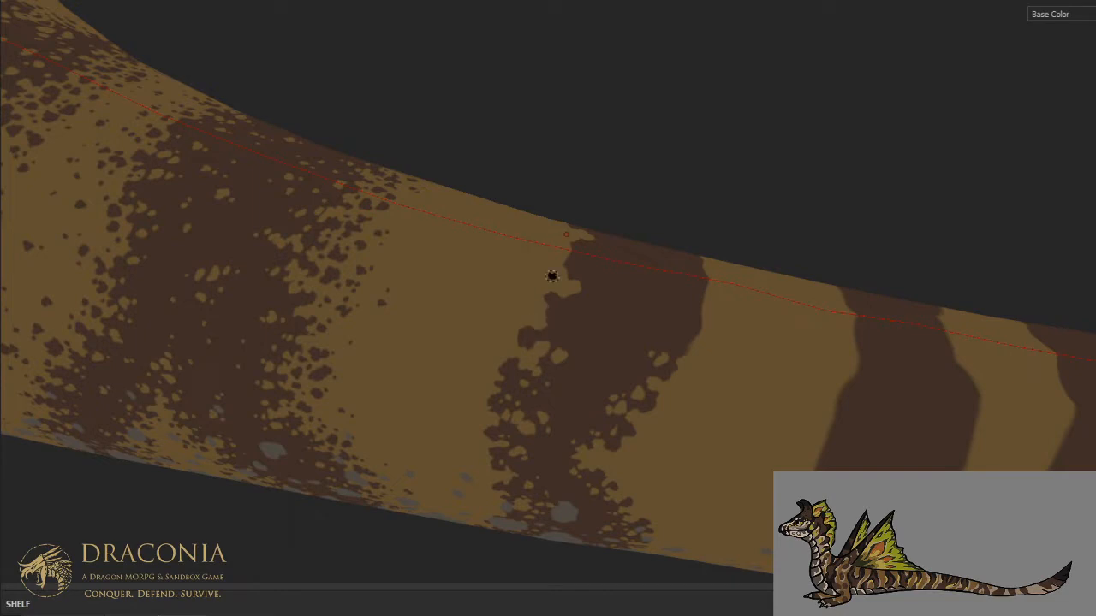
alt+drag(551, 276, 469, 315)
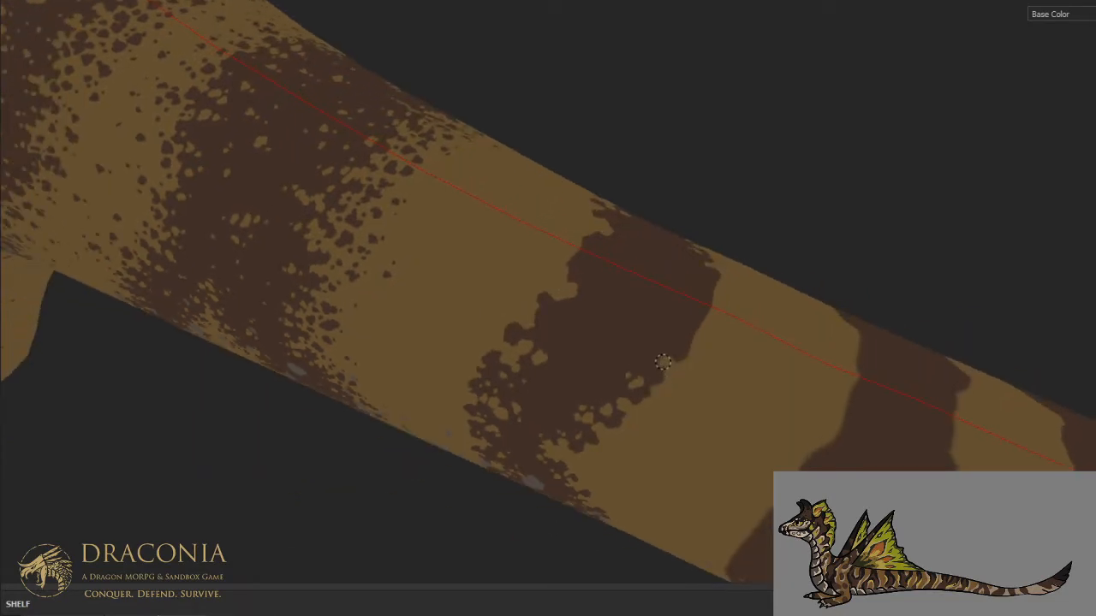
drag(664, 362, 682, 346)
mouse_move(696, 329)
mouse_down()
mouse_move(693, 300)
mouse_move(703, 325)
mouse_move(689, 306)
mouse_move(676, 331)
mouse_up()
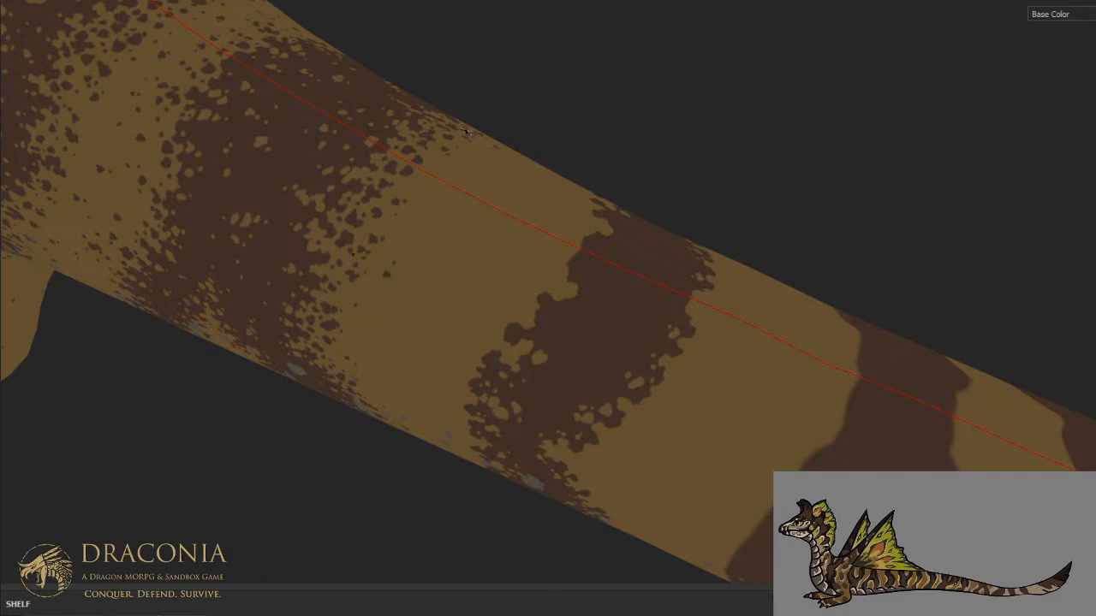
- Add tan spots inside the dark stripe along its edges over the top of the tail
mouse_move(645, 248)
alt+mouse_down()
mouse_move(589, 289)
mouse_move(584, 256)
alt+mouse_up()
alt+middle_drag(585, 256, 584, 274)
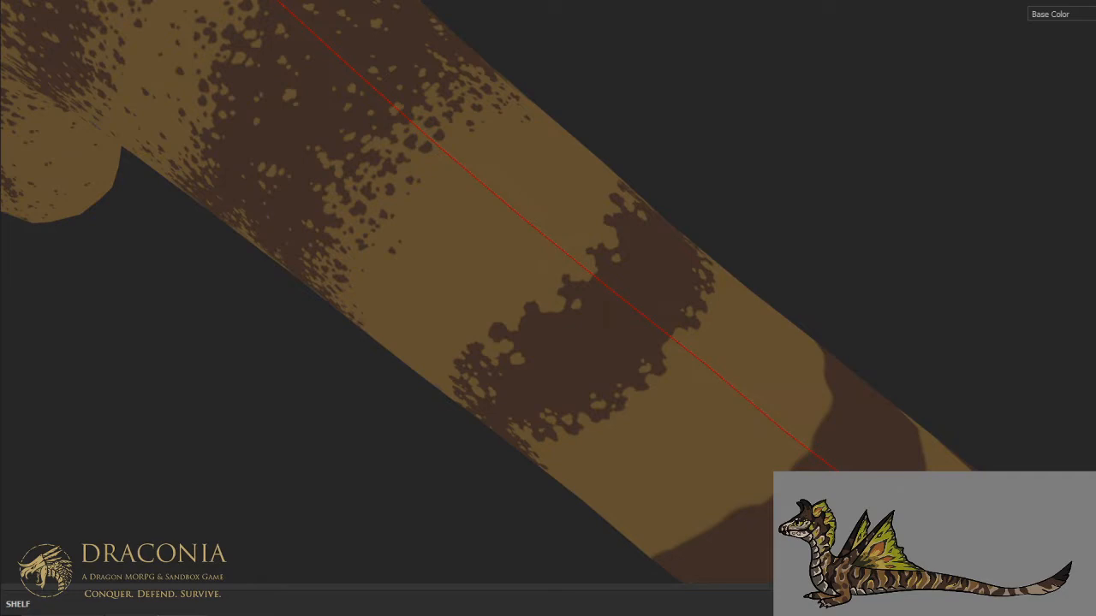
mouse_move(623, 190)
alt+mouse_down()
mouse_move(604, 184)
mouse_move(674, 139)
alt+mouse_up()
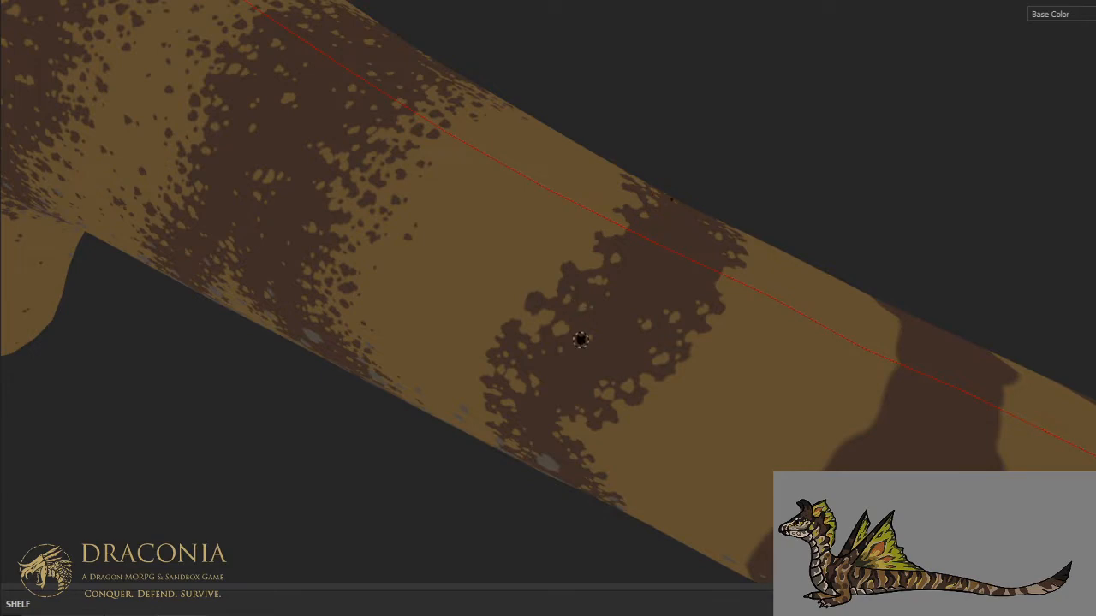
alt+drag(579, 339, 646, 294)
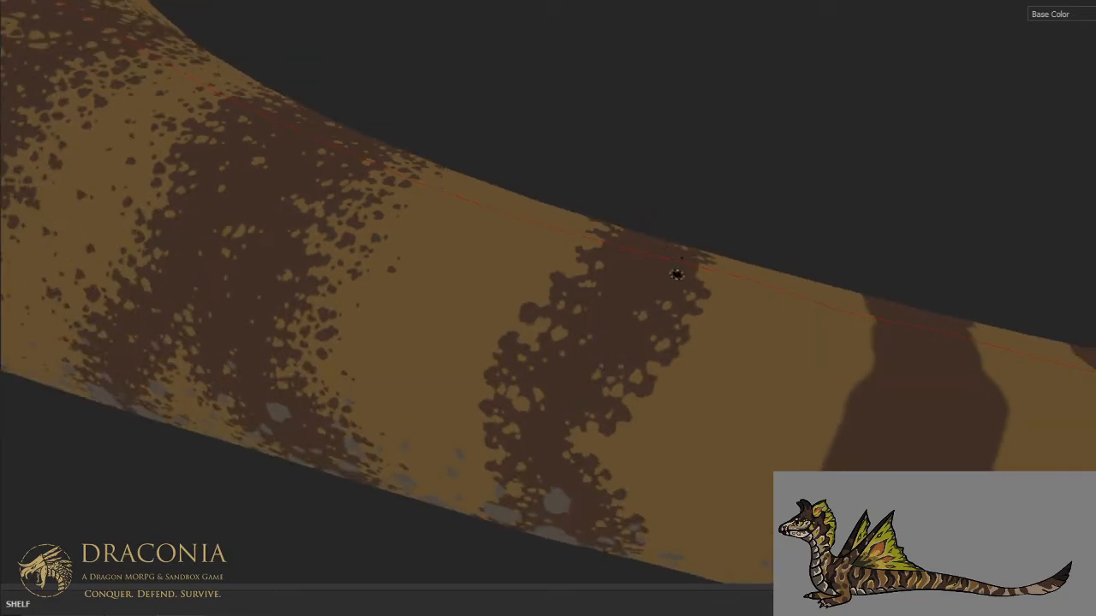
click(705, 249)
alt+drag(652, 215, 682, 229)
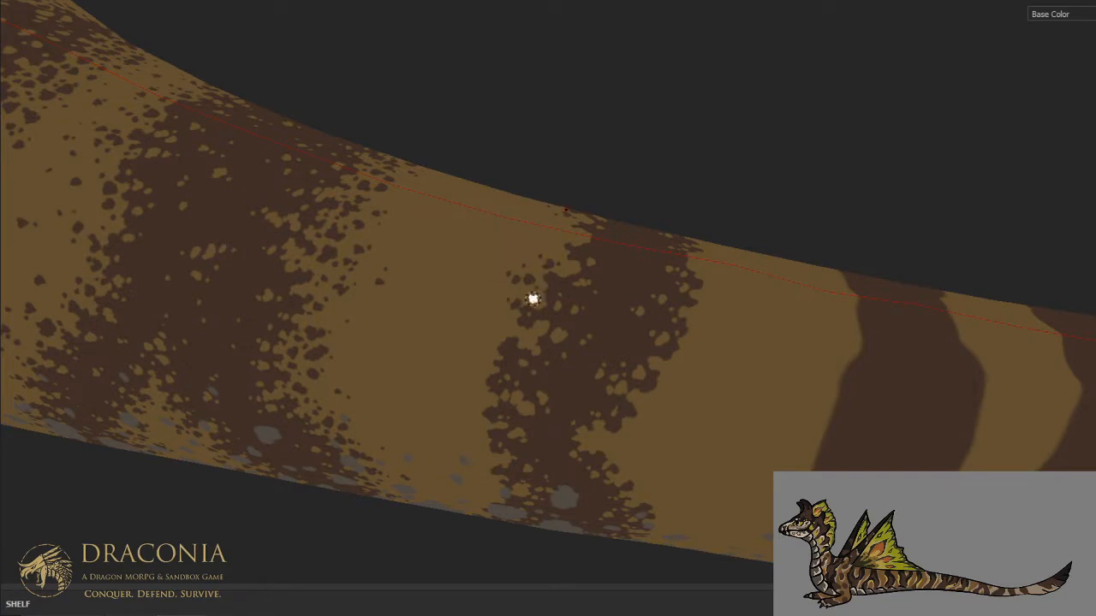
- Scatter small dark brown spots over the tan gap in front of the stripe, from the spine down to the belly
click(445, 312)
click(383, 331)
click(391, 322)
click(452, 247)
click(463, 244)
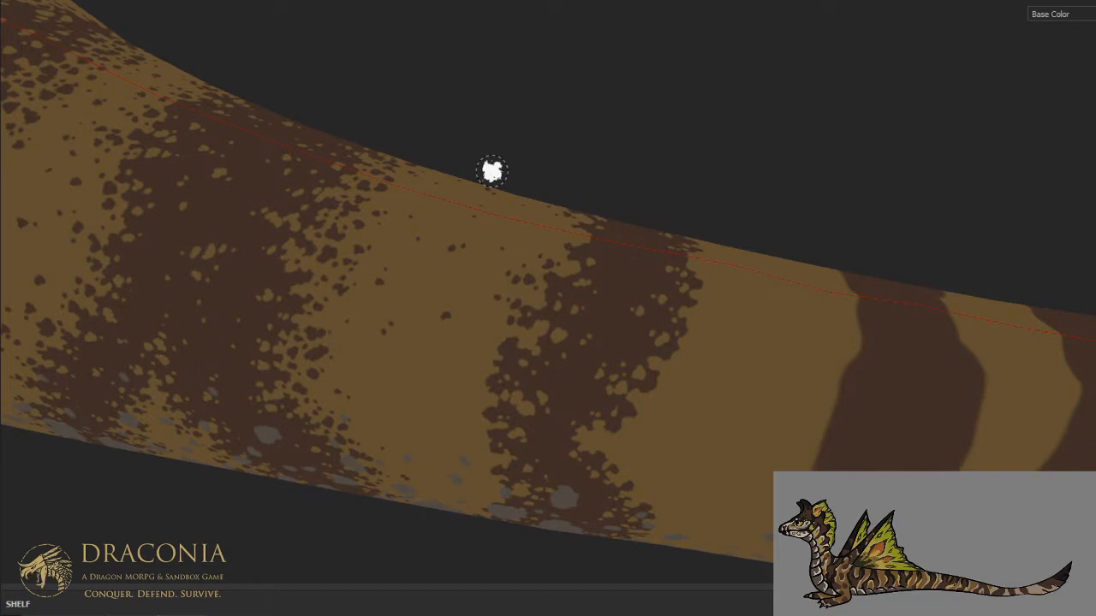
alt+drag(463, 372, 514, 286)
alt+middle_drag(485, 410, 565, 311)
mouse_move(565, 311)
alt+mouse_down()
mouse_move(545, 346)
mouse_move(543, 325)
alt+mouse_up()
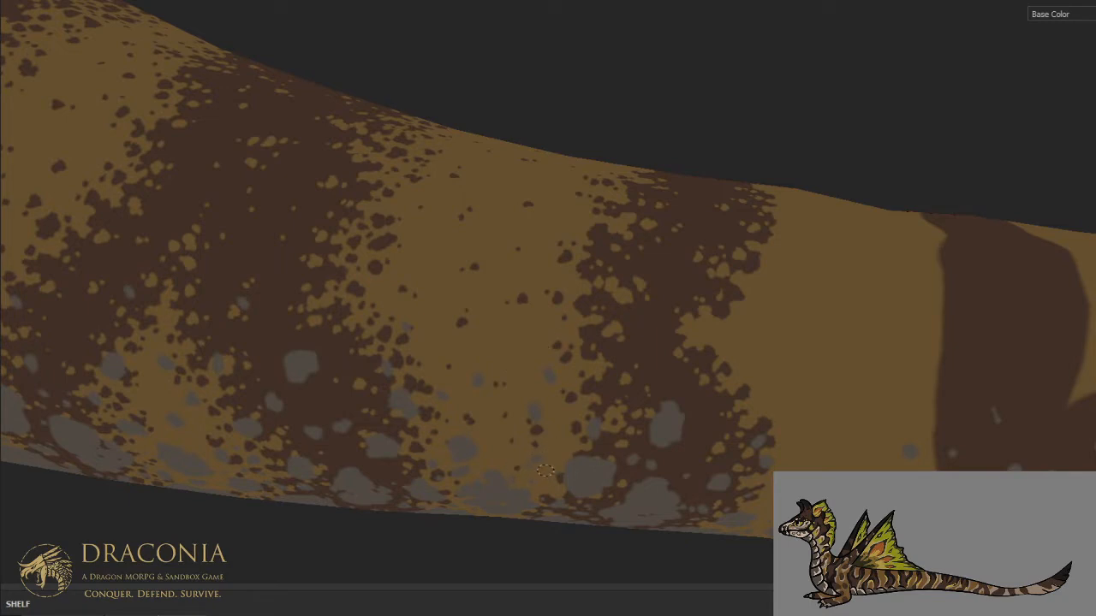
scroll(565, 363, down, 1)
alt+drag(549, 403, 564, 289)
alt+middle_drag(573, 376, 613, 279)
scroll(616, 275, up, 1)
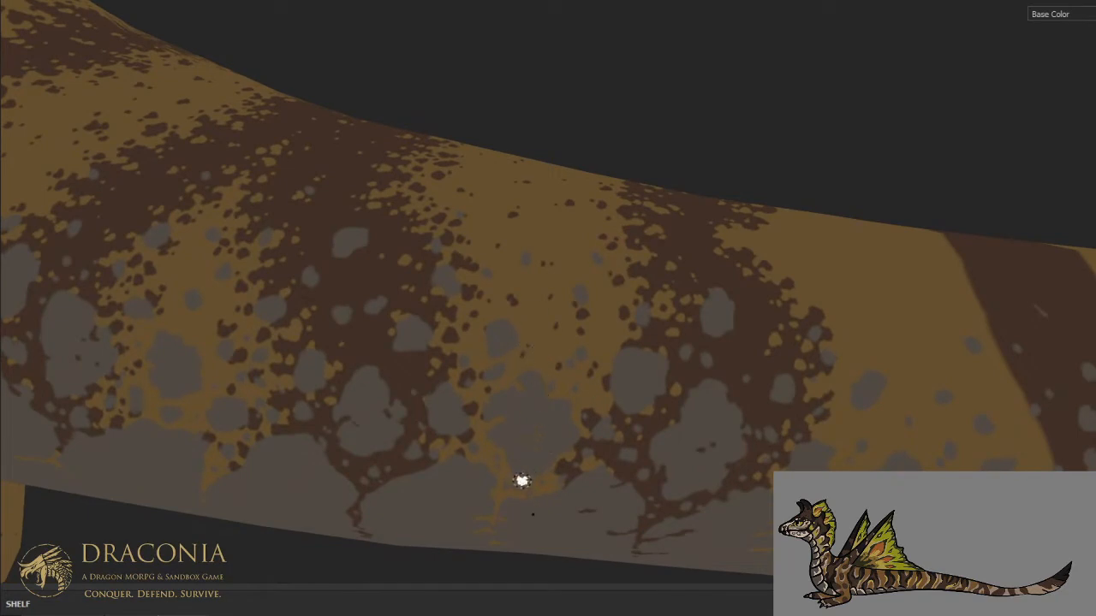
- Speckle the lower rear edge of the dark stripe with small tan spots toward the belly
scroll(554, 382, down, 2)
alt+drag(616, 313, 591, 353)
alt+middle_drag(647, 293, 540, 368)
alt+drag(540, 367, 580, 342)
scroll(579, 343, up, 1)
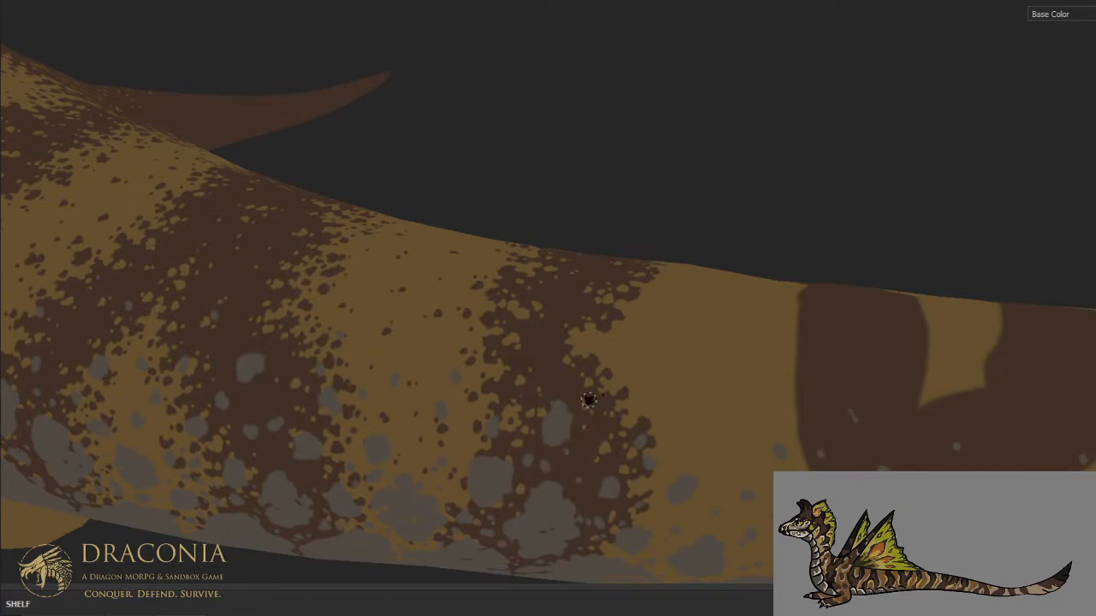
scroll(590, 397, down, 3)
alt+drag(590, 394, 599, 416)
mouse_move(565, 367)
alt+mouse_down()
mouse_move(543, 433)
mouse_move(567, 431)
alt+mouse_up()
scroll(565, 452, up, 4)
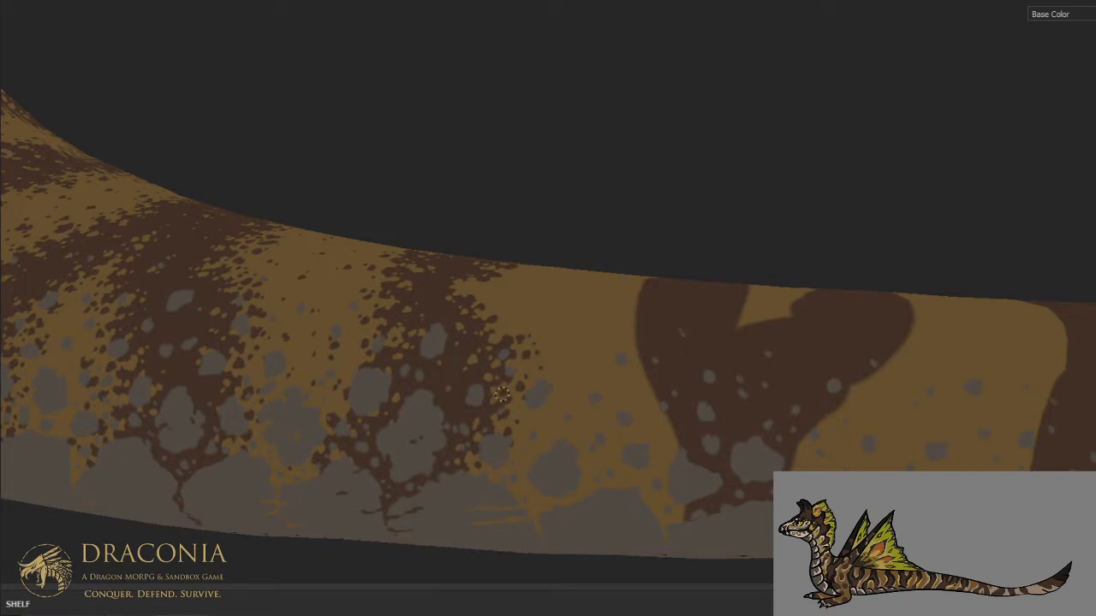
- Scatter dark brown spots over the tan gap behind the stripe, from the spine down to the belly
mouse_move(528, 341)
alt+mouse_down()
mouse_move(536, 457)
mouse_move(607, 405)
alt+mouse_up()
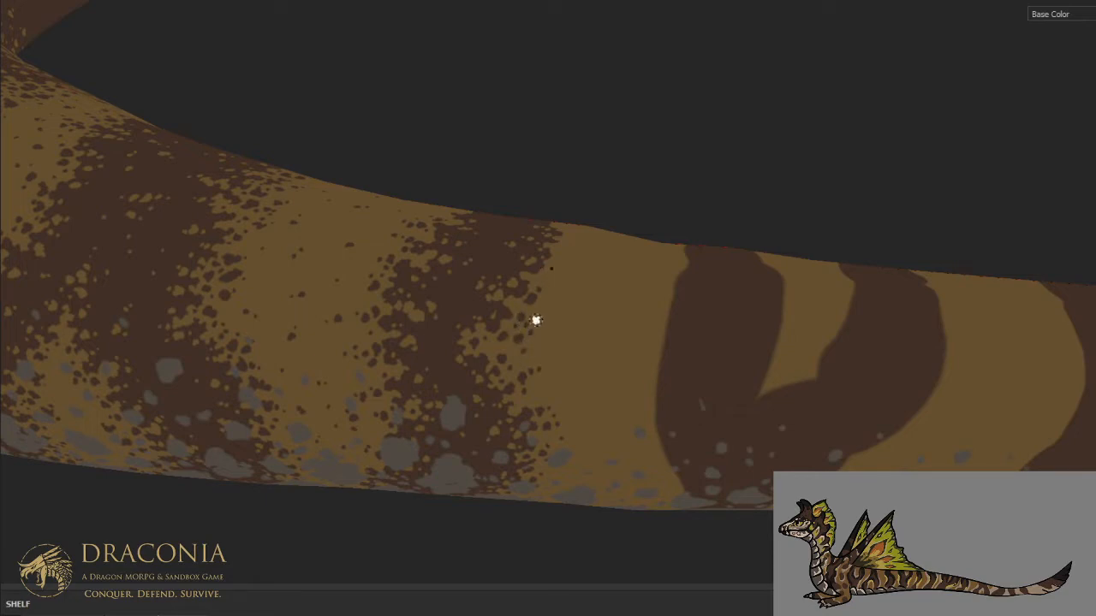
alt+drag(562, 271, 493, 409)
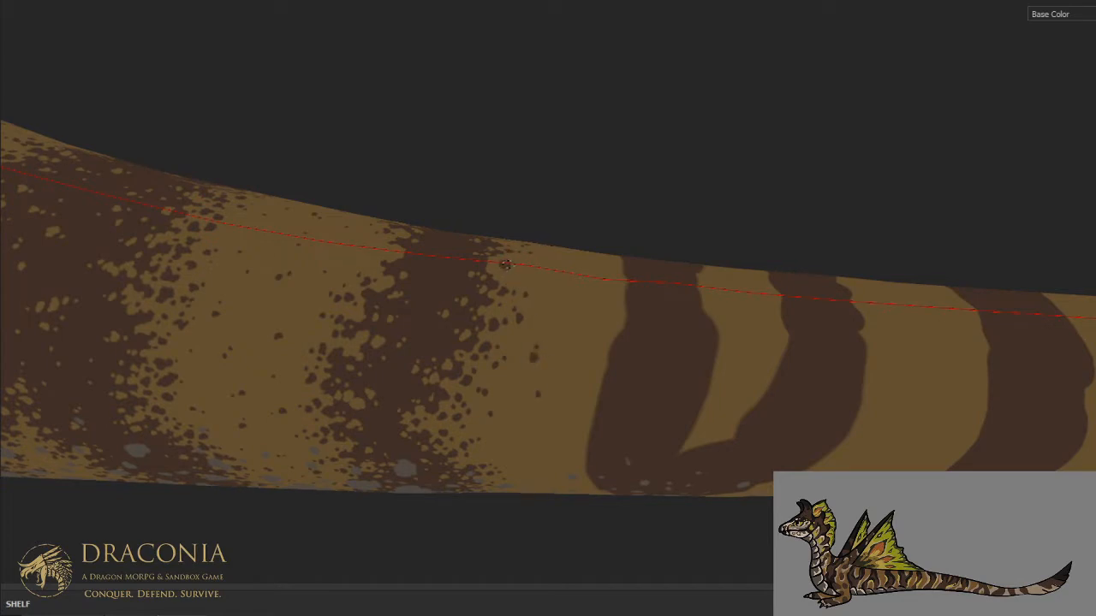
mouse_move(513, 232)
alt+mouse_down()
mouse_move(497, 282)
mouse_move(540, 352)
alt+mouse_up()
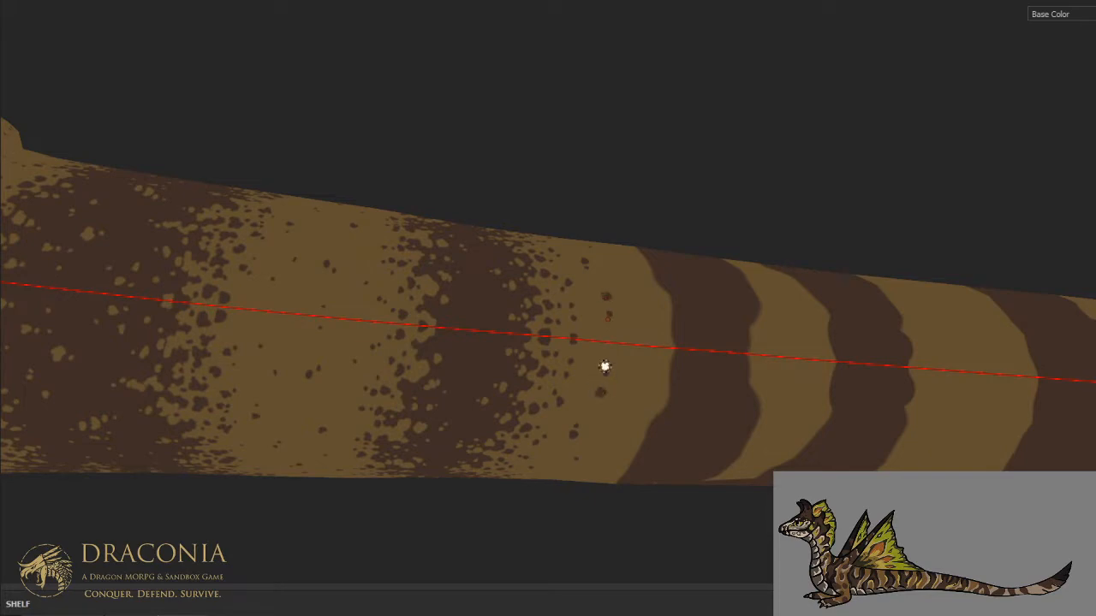
alt+drag(604, 367, 575, 206)
mouse_move(543, 281)
alt+mouse_down()
mouse_move(596, 316)
mouse_move(590, 277)
alt+mouse_up()
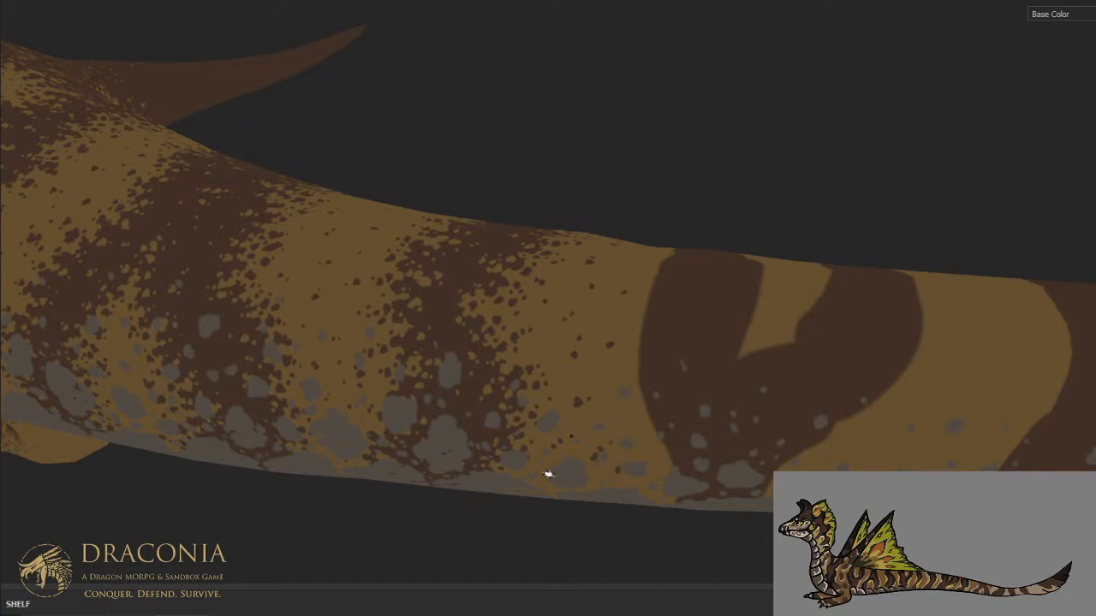
- Carve irregular tan notches into the front and rear edges of the next dark tail stripe
scroll(544, 384, down, 6)
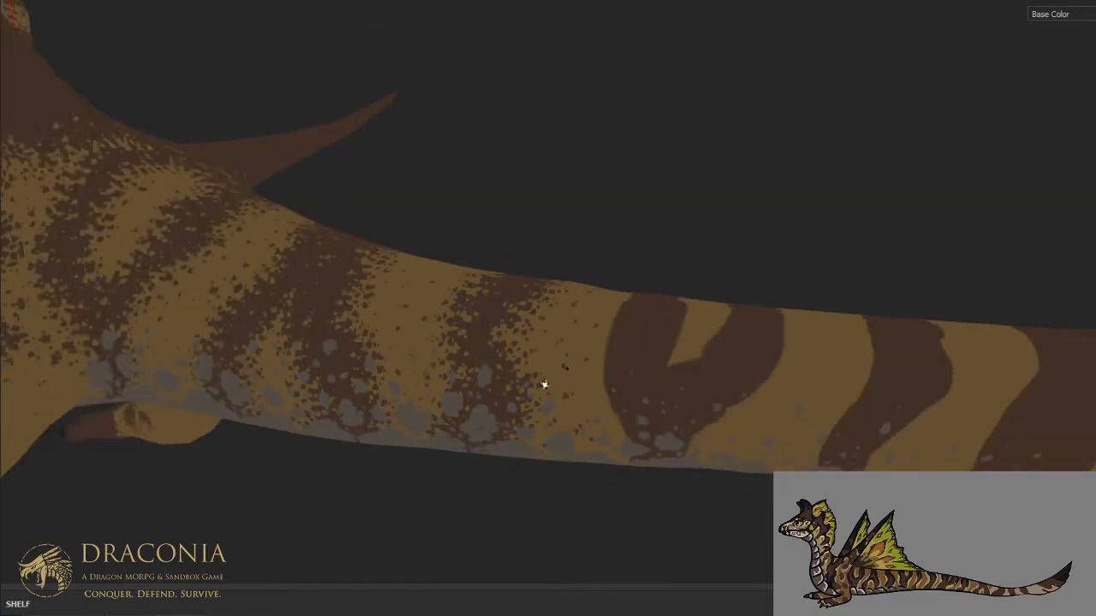
alt+drag(544, 383, 505, 397)
scroll(505, 397, up, 5)
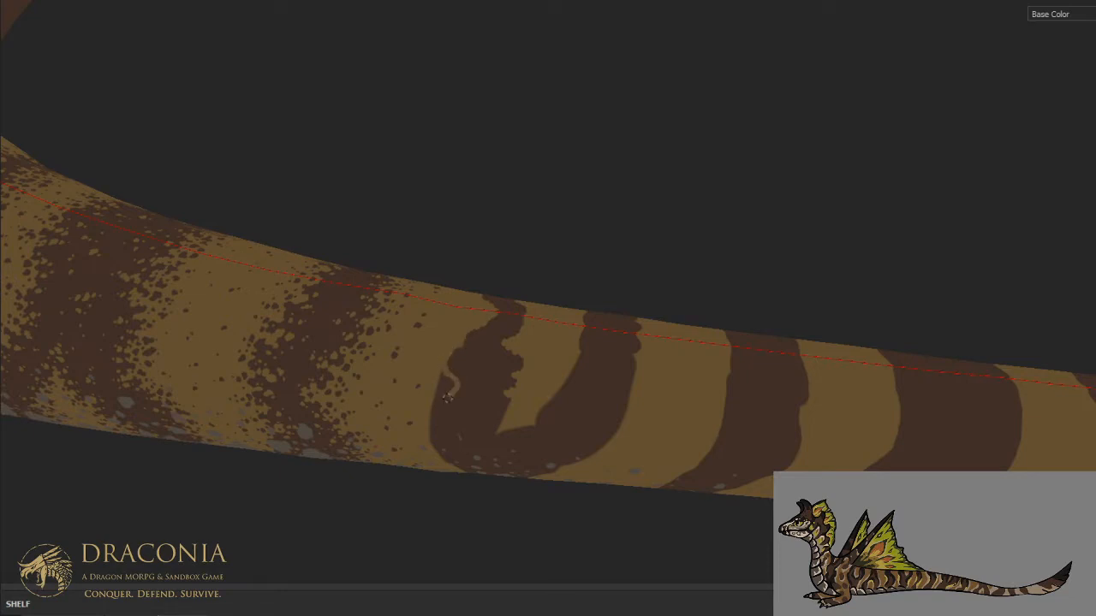
drag(435, 391, 445, 375)
scroll(460, 326, up, 2)
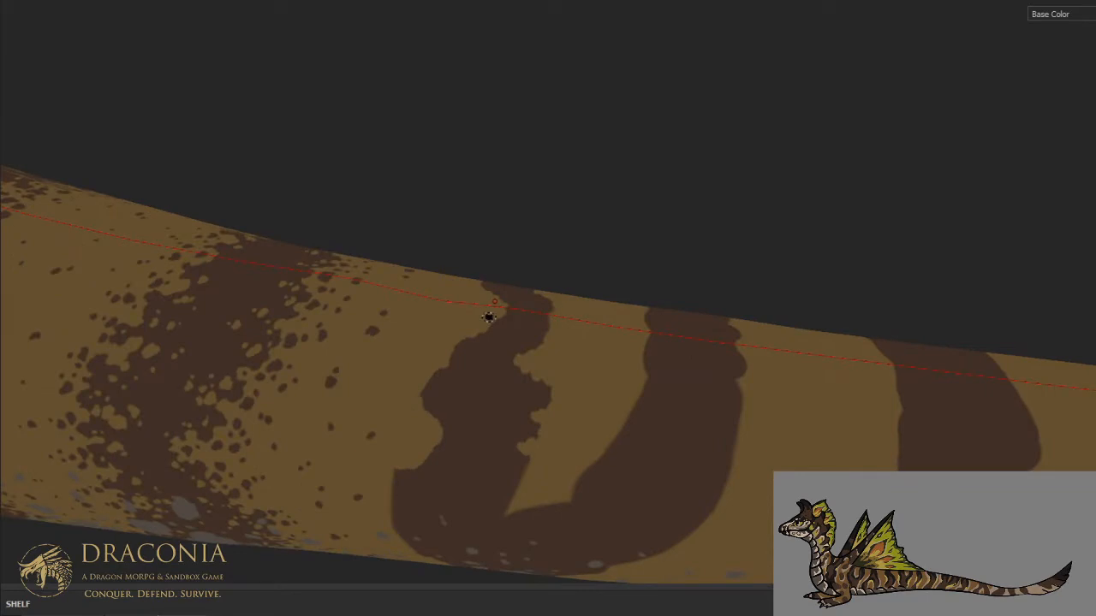
- Speckle the upper half of the newly carved tail stripe with small tan spots along its front and rear edges
key(x)
drag(449, 396, 451, 402)
click(465, 396)
click(501, 362)
click(489, 360)
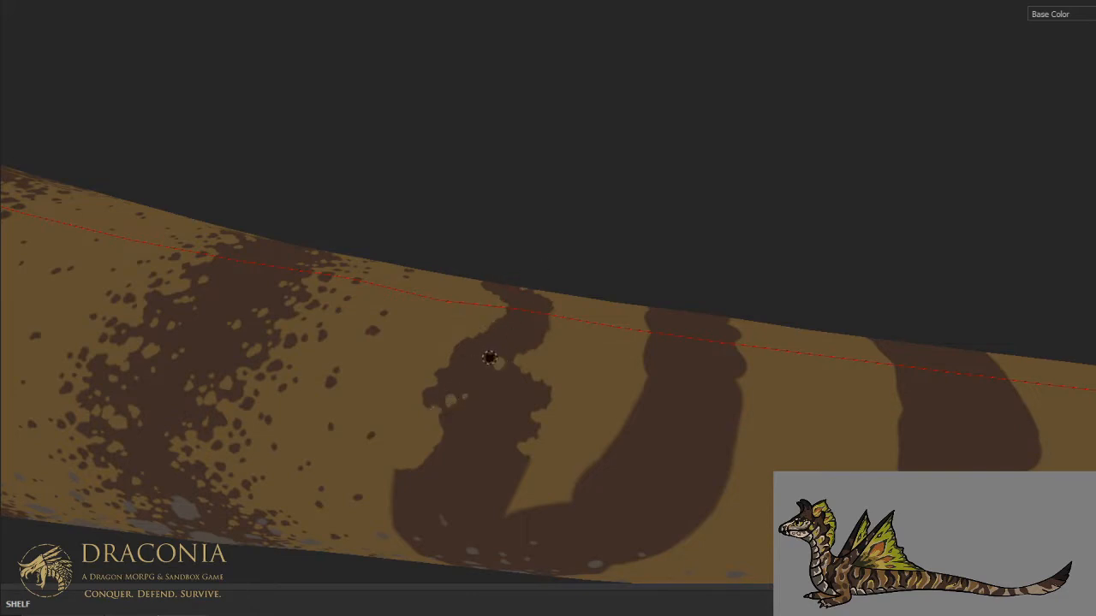
click(452, 354)
drag(450, 355, 461, 354)
click(472, 357)
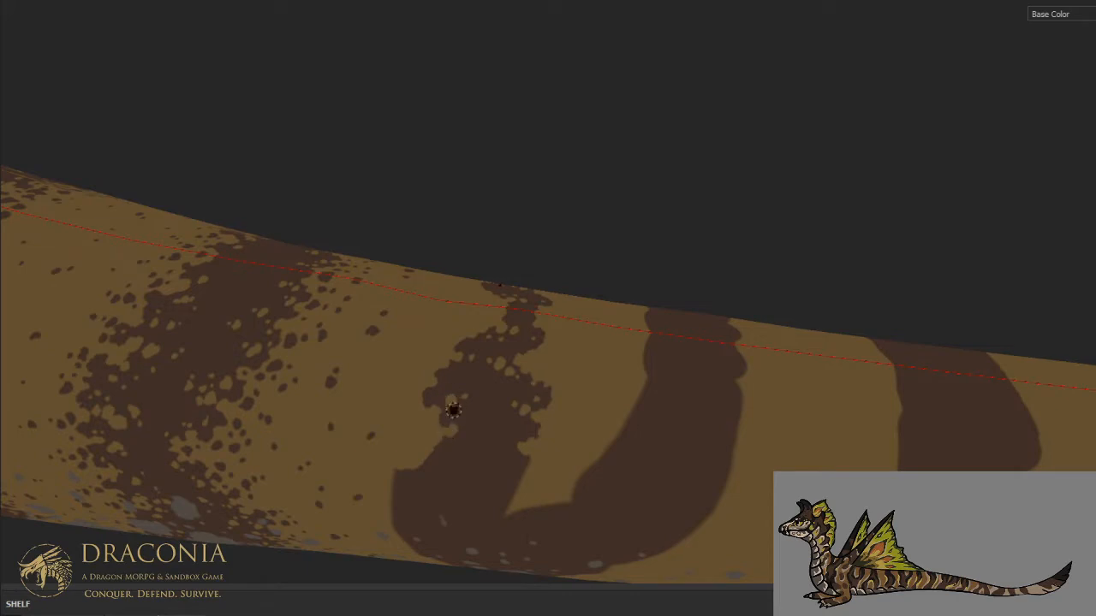
- Carve irregular tan notches into the stripe's lower front edge and into the fork where it joins the following stripe
mouse_move(472, 372)
alt+middle_down()
mouse_move(574, 306)
mouse_move(566, 289)
alt+middle_up()
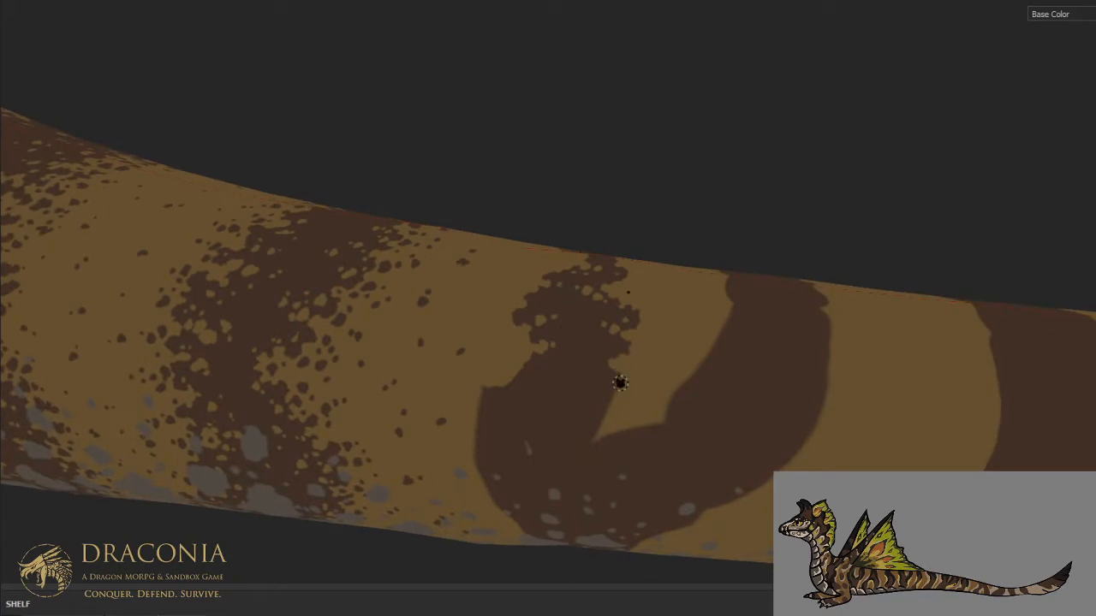
drag(589, 385, 596, 406)
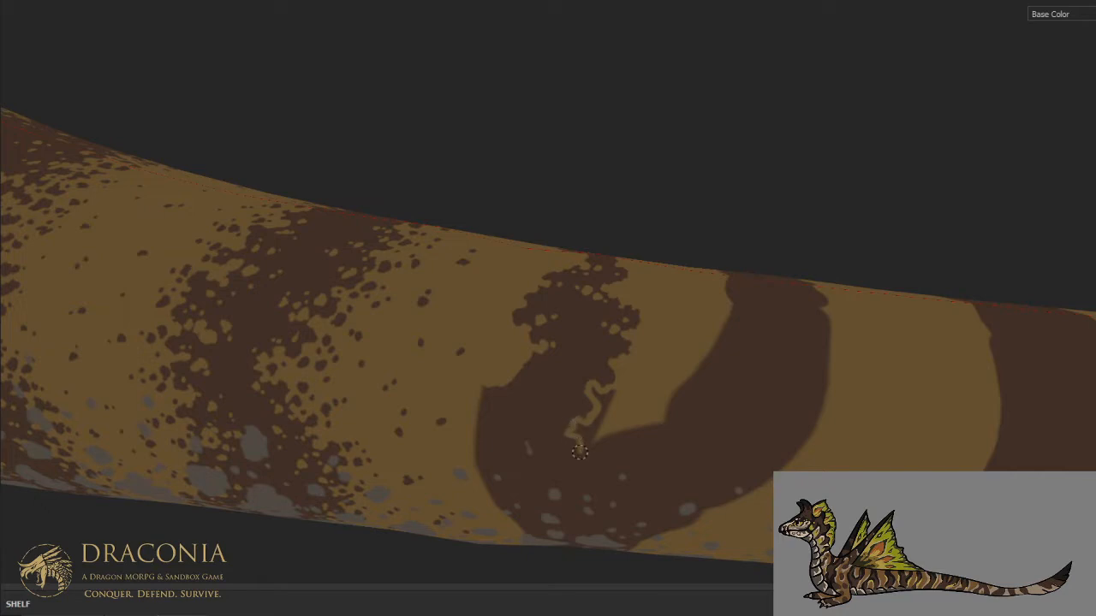
drag(586, 466, 590, 451)
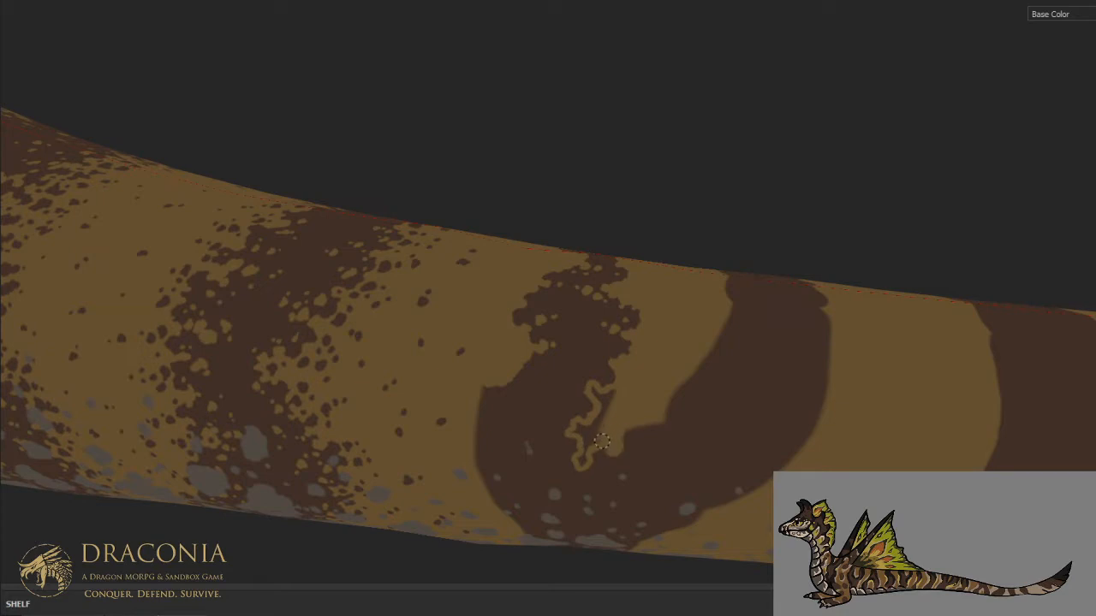
mouse_move(581, 461)
mouse_down()
mouse_move(581, 429)
mouse_move(598, 433)
mouse_move(597, 389)
mouse_move(614, 393)
mouse_move(599, 391)
mouse_up()
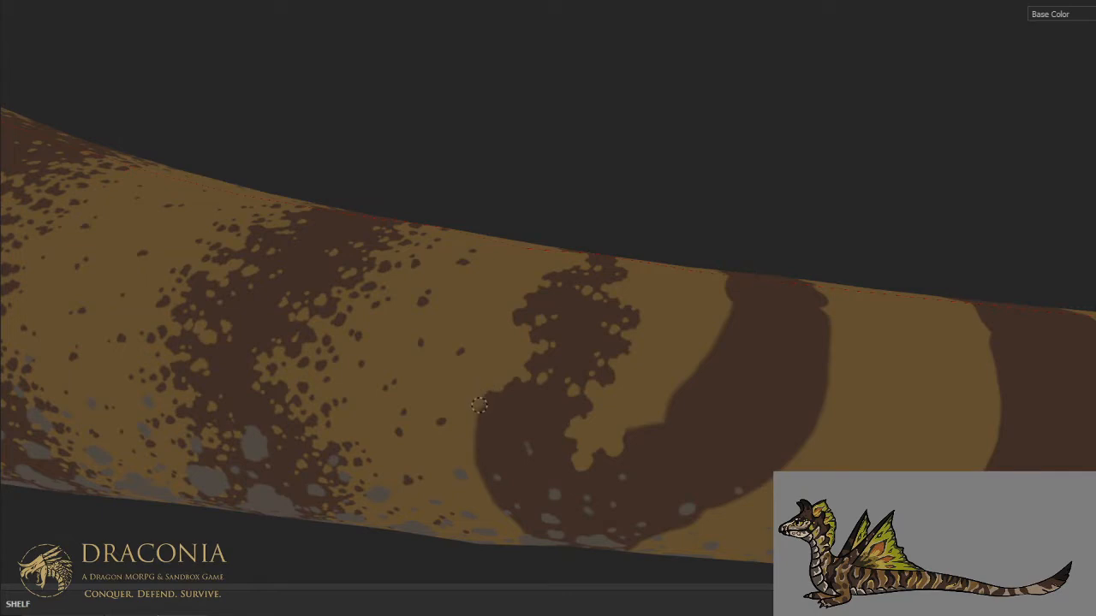
drag(487, 417, 508, 420)
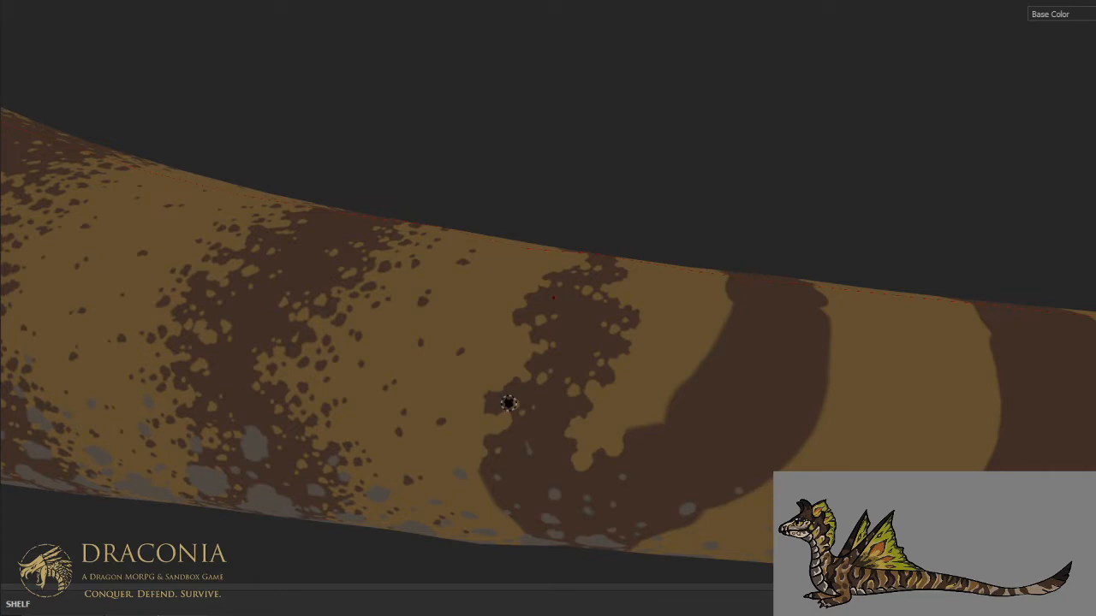
- Break up the joined stripes' front and rear edges near the belly with irregular tan notches and small spots
alt+drag(516, 431, 576, 328)
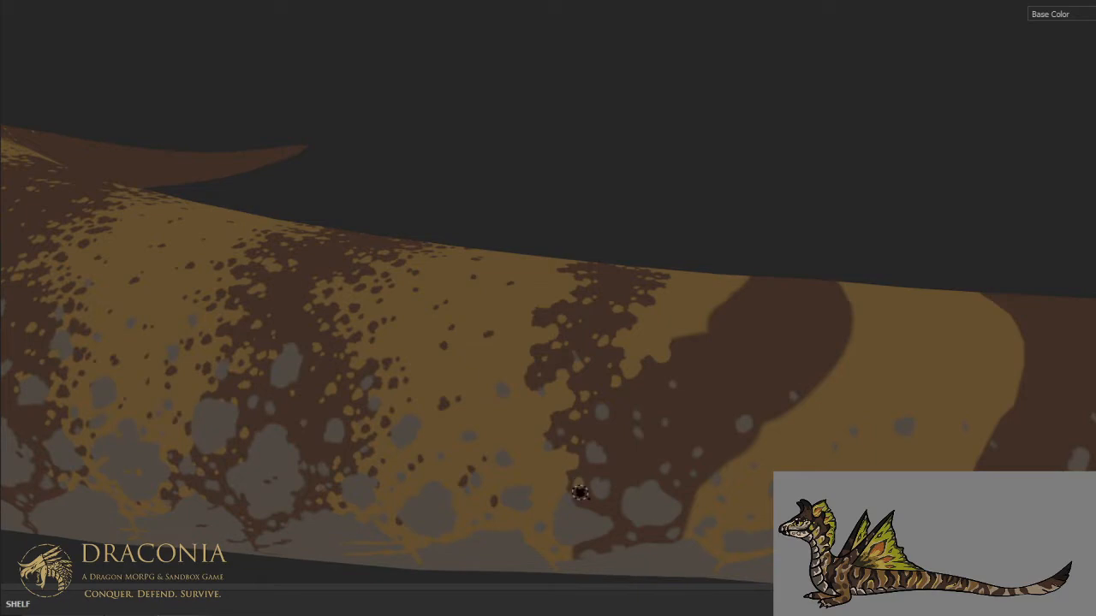
alt+drag(611, 441, 619, 356)
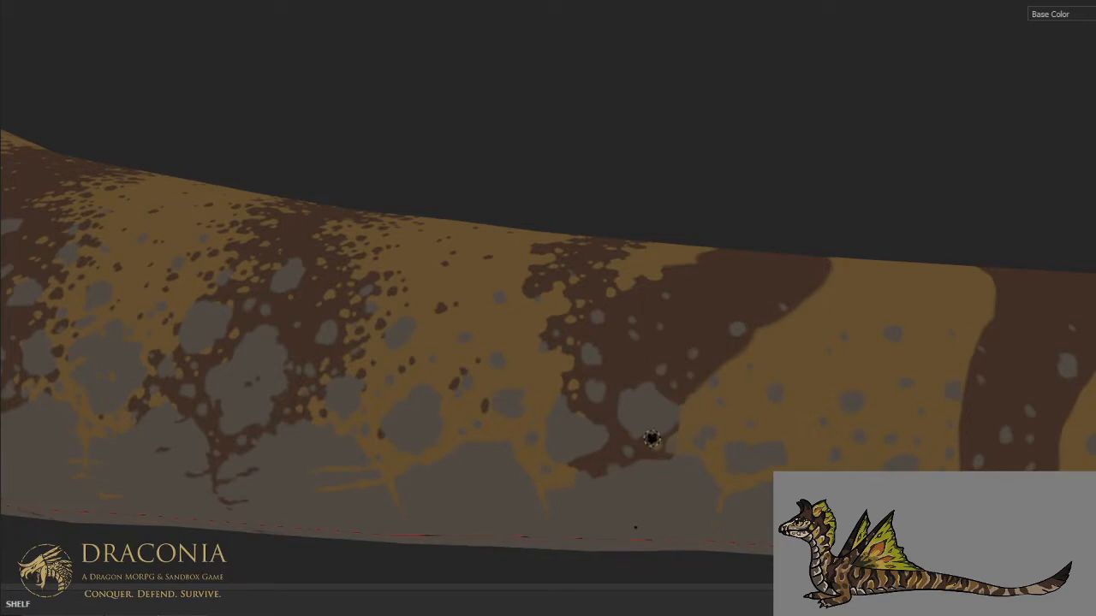
mouse_move(660, 375)
ctrl+alt+mouse_down()
mouse_move(523, 450)
mouse_move(522, 470)
ctrl+alt+mouse_up()
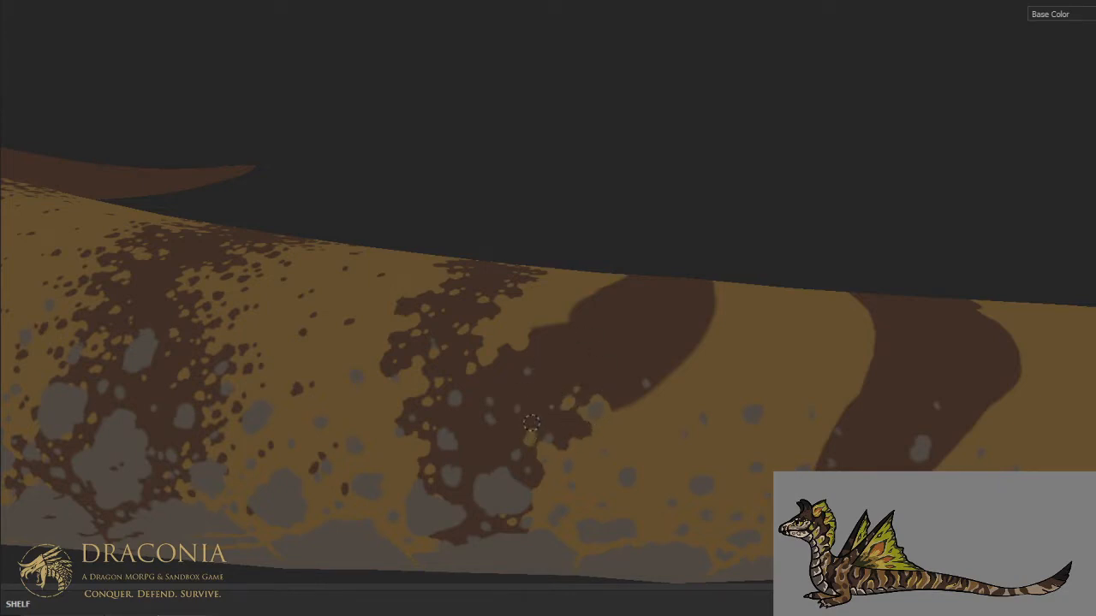
middle_drag(491, 390, 402, 455)
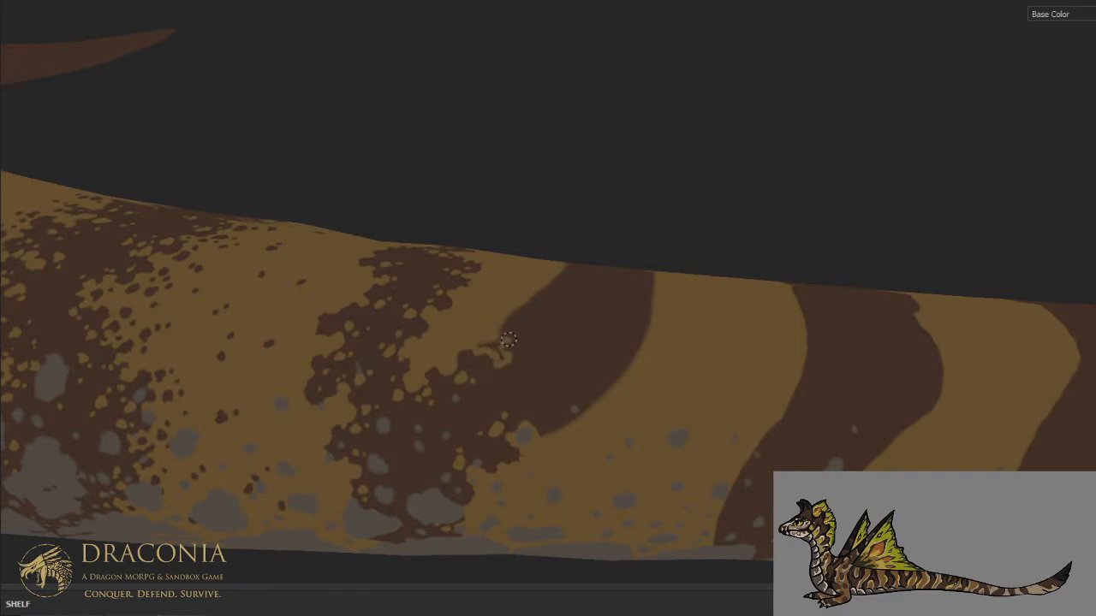
- Carve the front edge of the second joined stripe from the fork up to the spine and speckle it with tan spots
drag(503, 332, 502, 358)
click(498, 374)
mouse_move(462, 400)
middle_down()
mouse_move(448, 457)
mouse_move(460, 494)
middle_up()
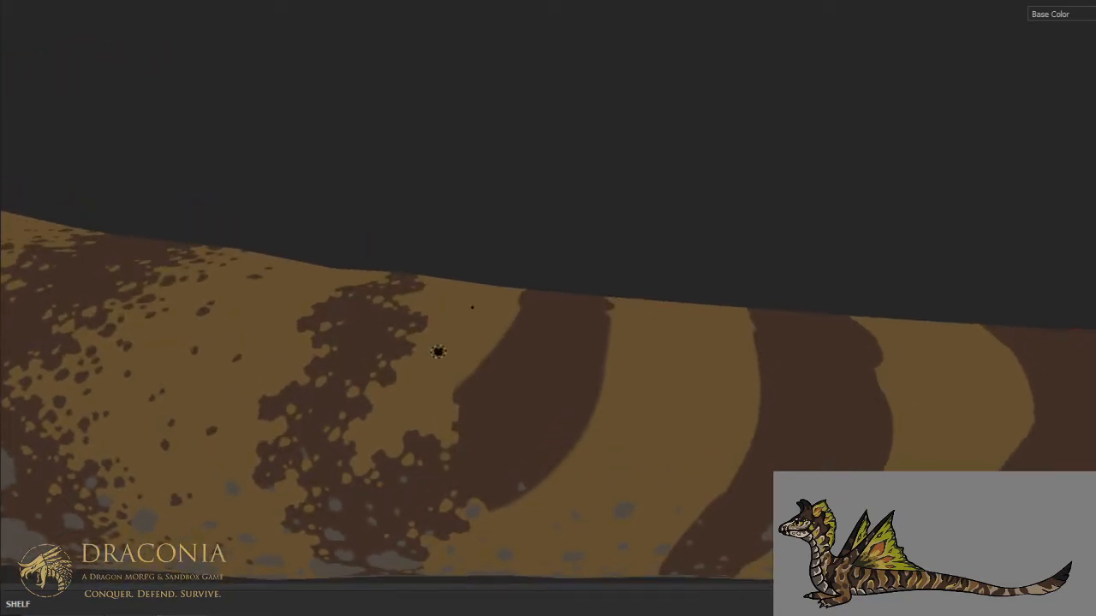
mouse_move(462, 387)
mouse_down()
mouse_move(485, 393)
mouse_move(461, 412)
mouse_up()
click(472, 420)
click(468, 434)
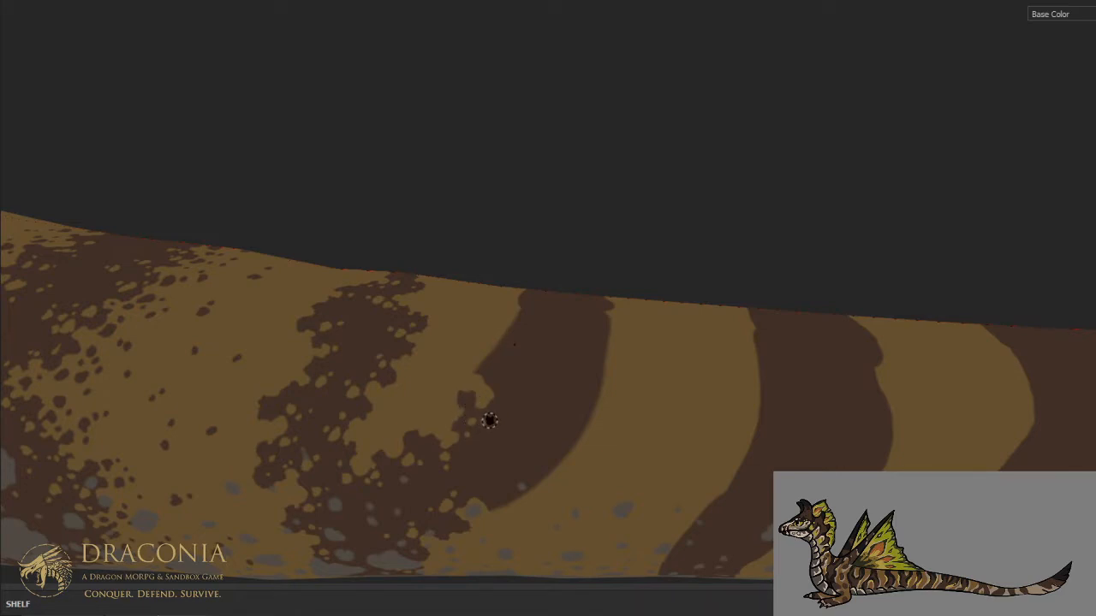
drag(483, 388, 483, 366)
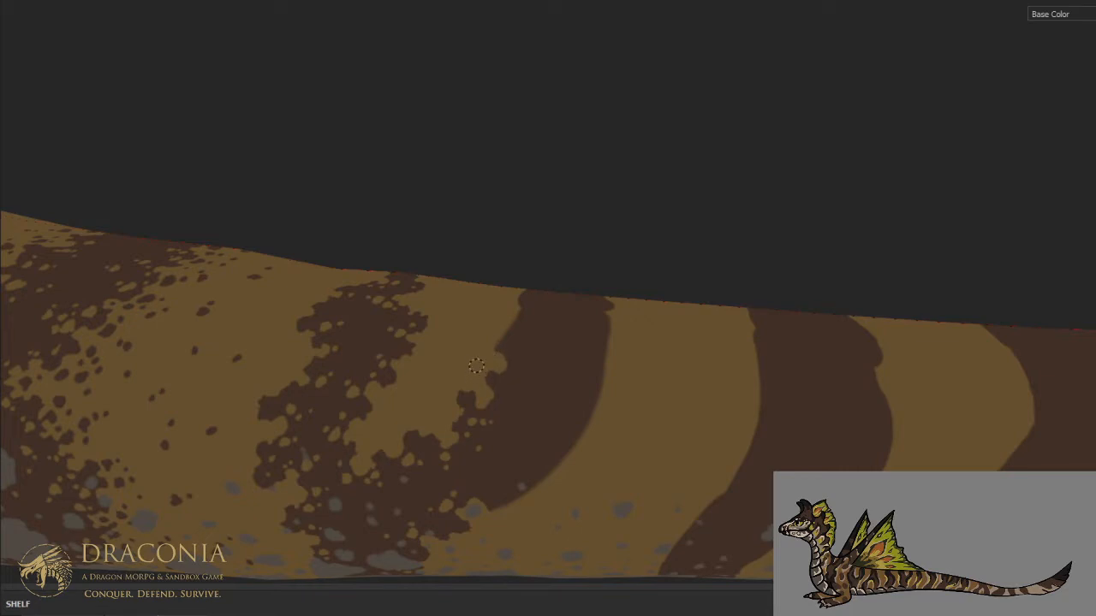
alt+drag(503, 321, 516, 266)
alt+middle_drag(516, 266, 504, 362)
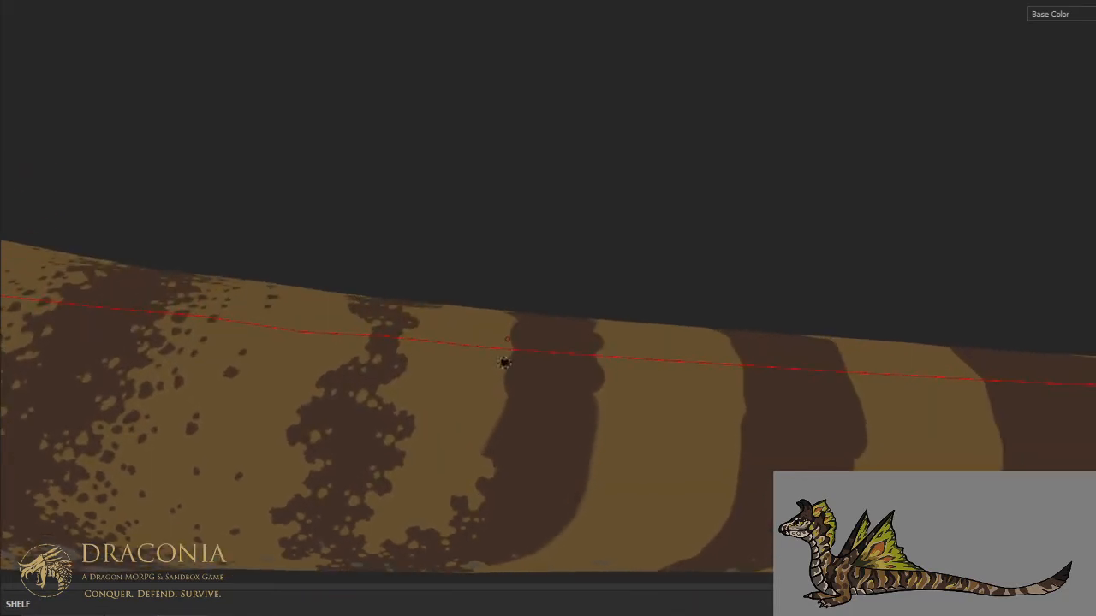
scroll(503, 362, up, 1)
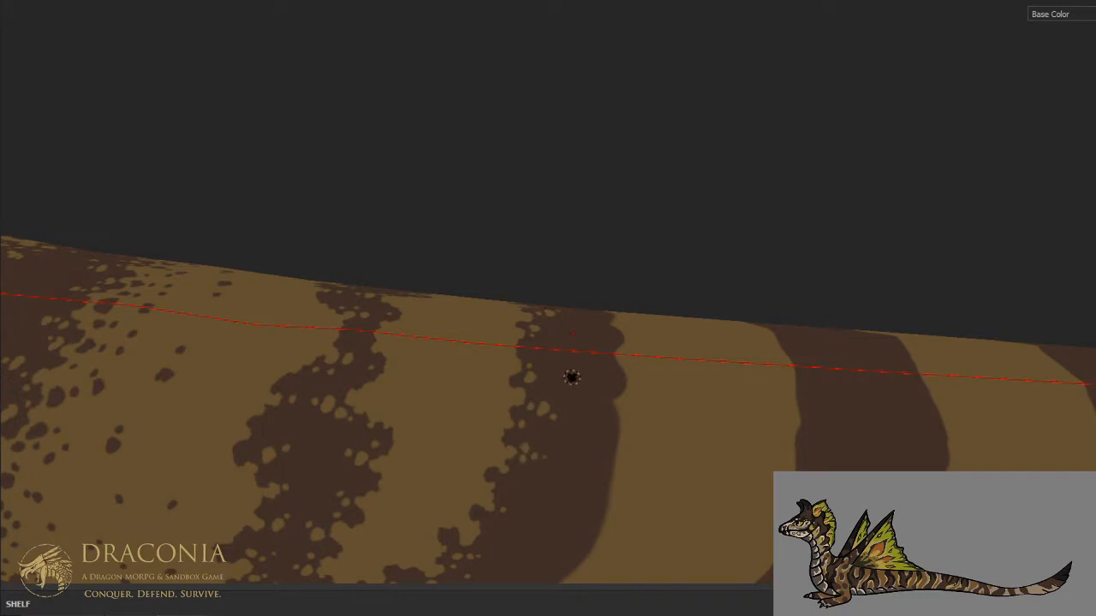
- Carve irregular tan notches into the second joined stripe's lower rear edge toward the belly
scroll(575, 374, down, 3)
alt+middle_drag(575, 427, 582, 366)
mouse_move(582, 366)
alt+mouse_down()
mouse_move(558, 325)
mouse_move(538, 406)
alt+mouse_up()
scroll(541, 417, up, 2)
alt+drag(550, 472, 546, 463)
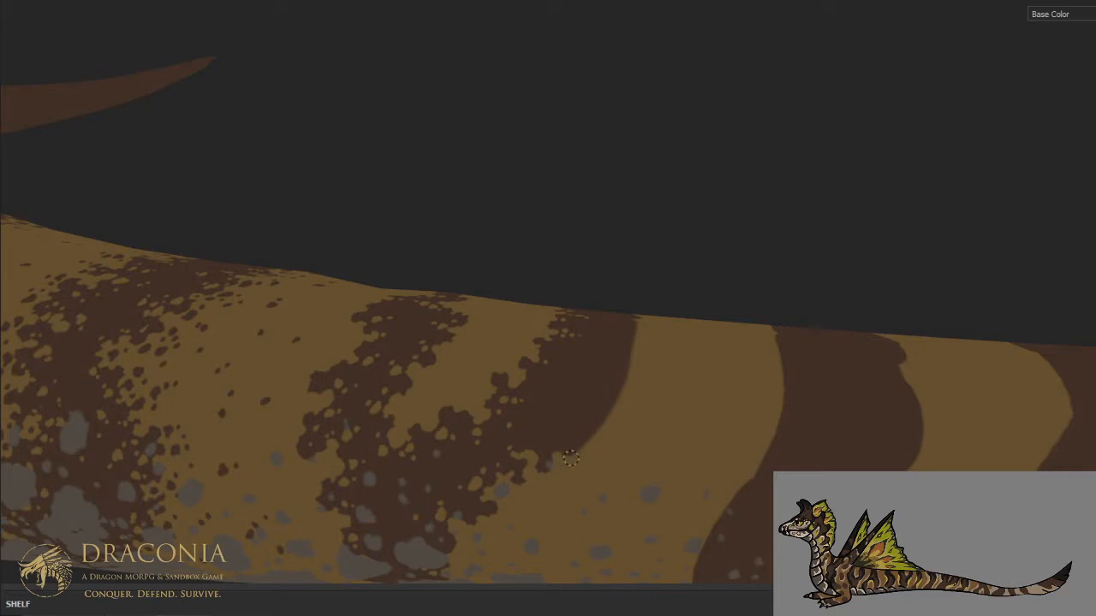
mouse_move(558, 434)
mouse_down()
mouse_move(565, 424)
mouse_move(591, 432)
mouse_up()
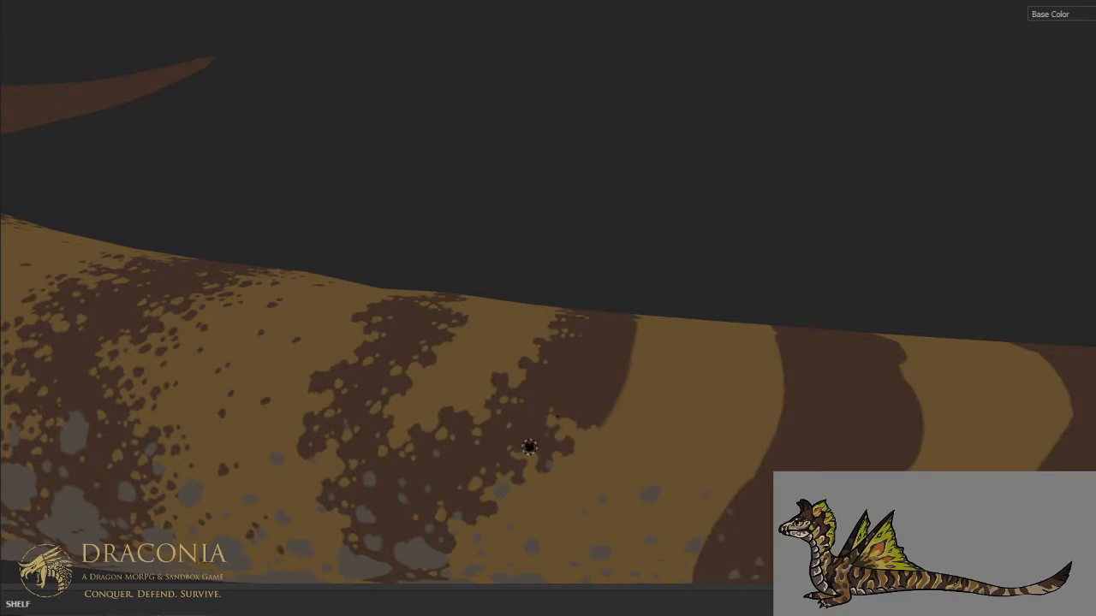
drag(608, 403, 604, 424)
- Carve the second joined stripe's rear edge up to the spine and speckle it with small tan spots
alt+drag(594, 358, 532, 416)
alt+middle_drag(533, 415, 518, 437)
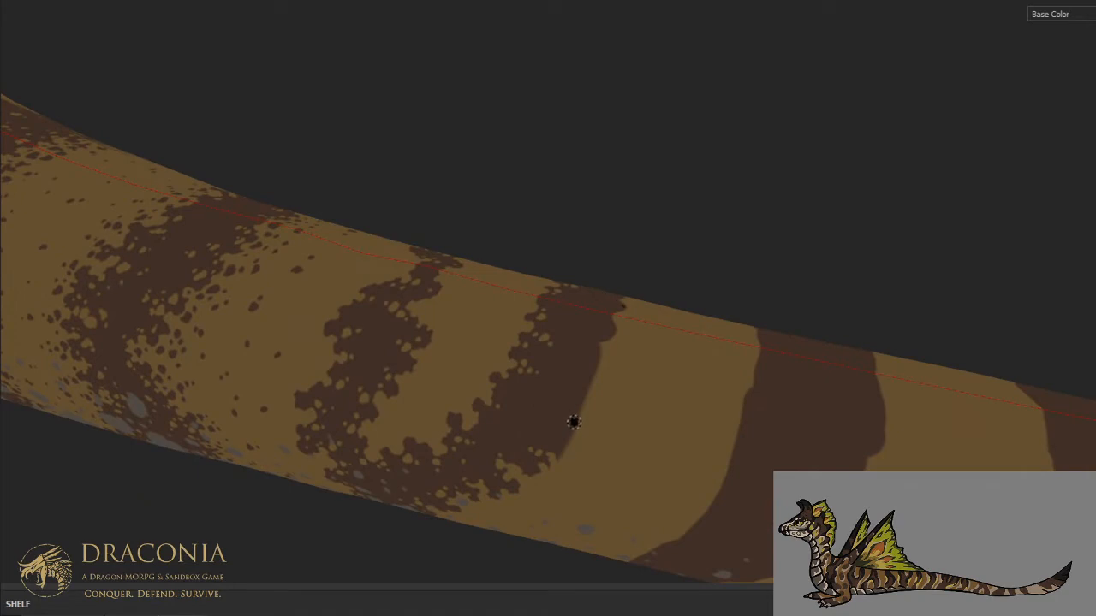
mouse_move(564, 389)
mouse_down()
mouse_move(590, 357)
mouse_move(582, 336)
mouse_move(596, 310)
mouse_move(606, 314)
mouse_move(598, 327)
mouse_up()
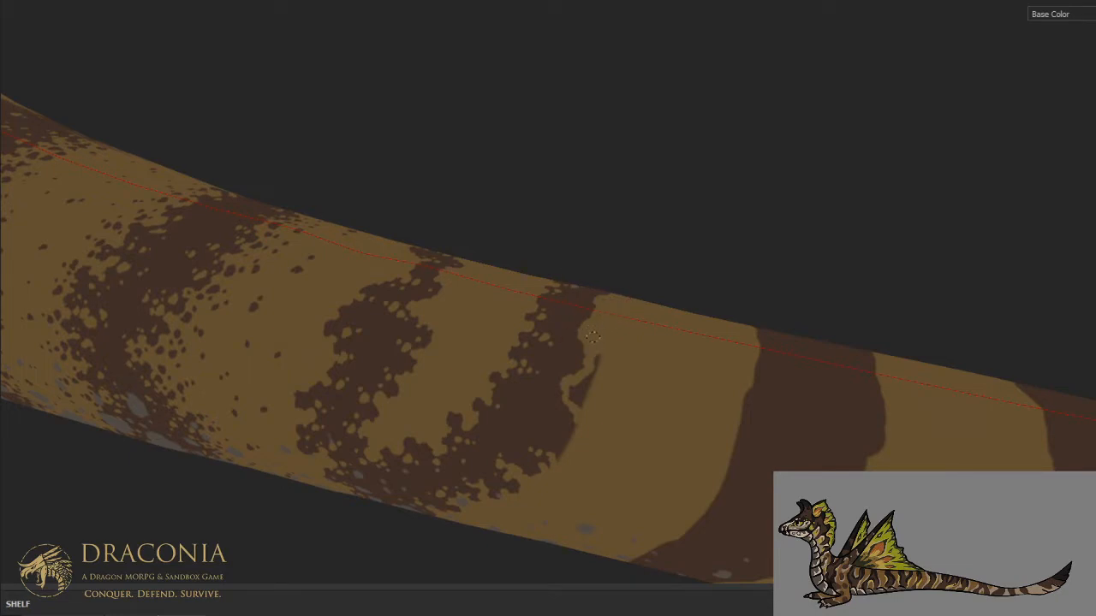
drag(585, 386, 579, 399)
drag(564, 438, 551, 449)
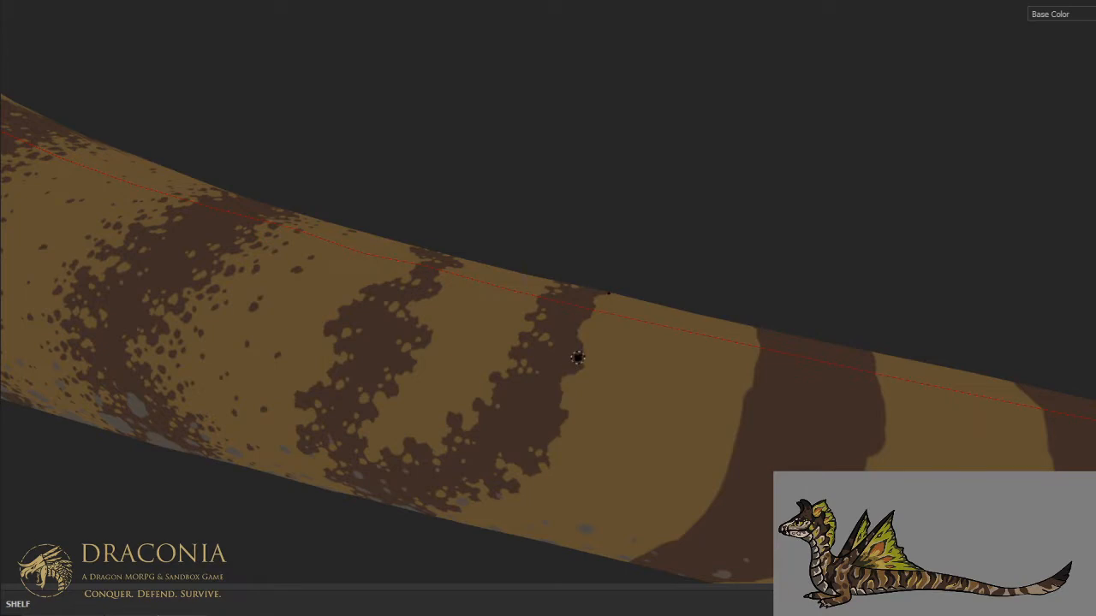
alt+drag(559, 352, 616, 300)
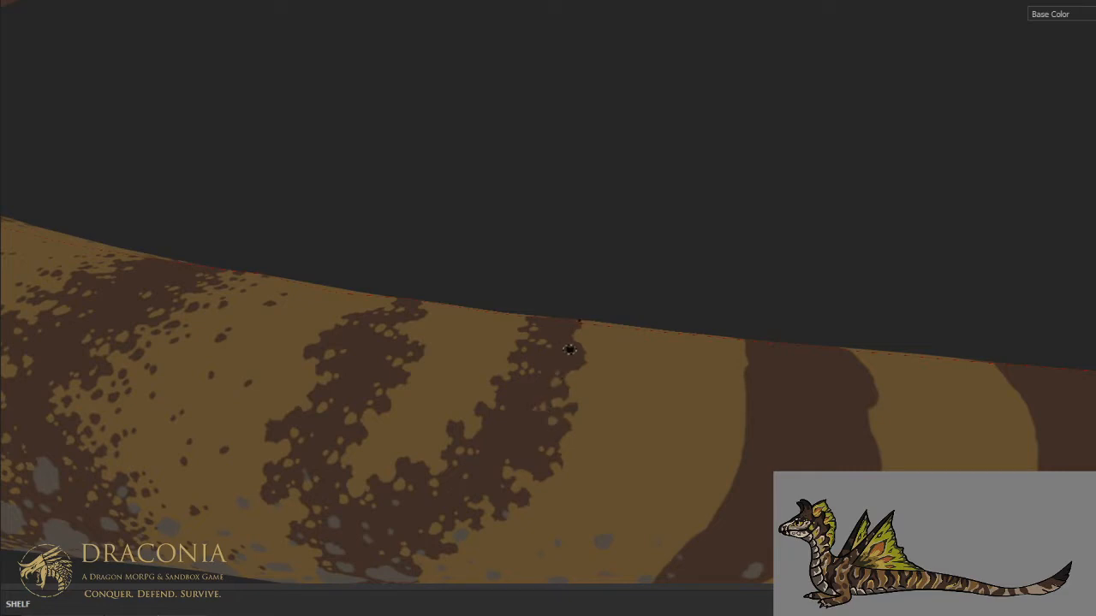
alt+drag(591, 319, 594, 409)
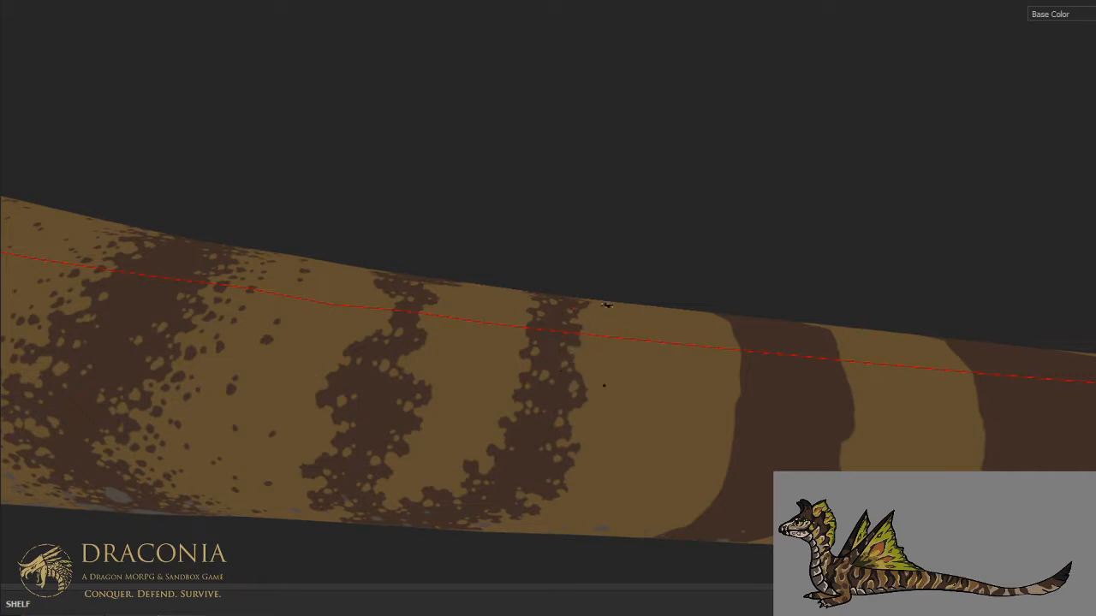
- Scatter small dark brown spots over the tan areas along both edges of the first joined stripe, from spine to belly
scroll(604, 274, down, 5)
scroll(511, 303, up, 5)
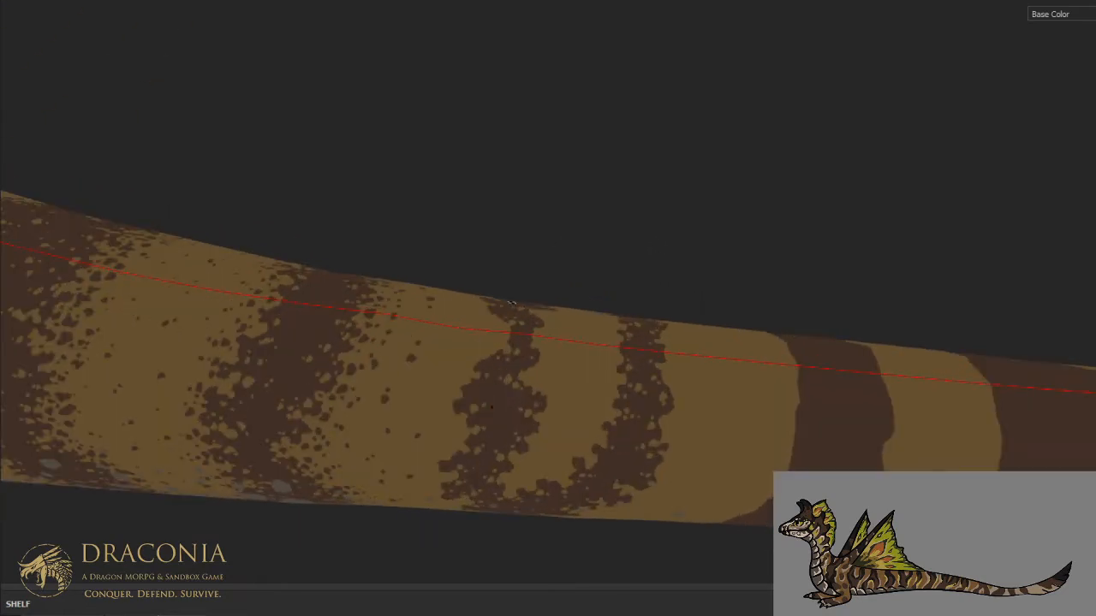
scroll(511, 303, up, 2)
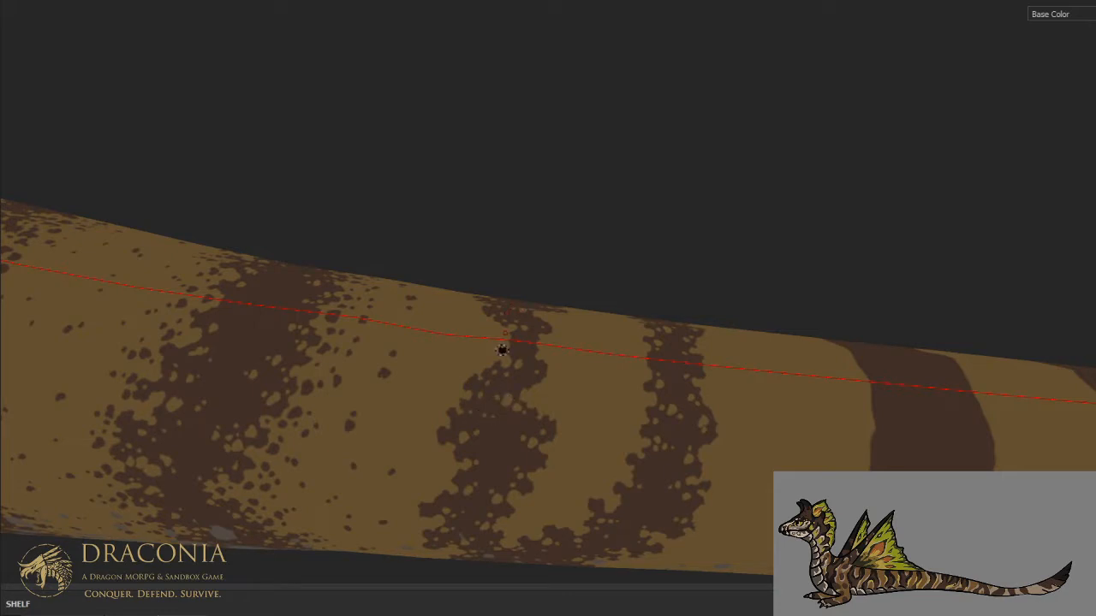
alt+drag(496, 328, 474, 344)
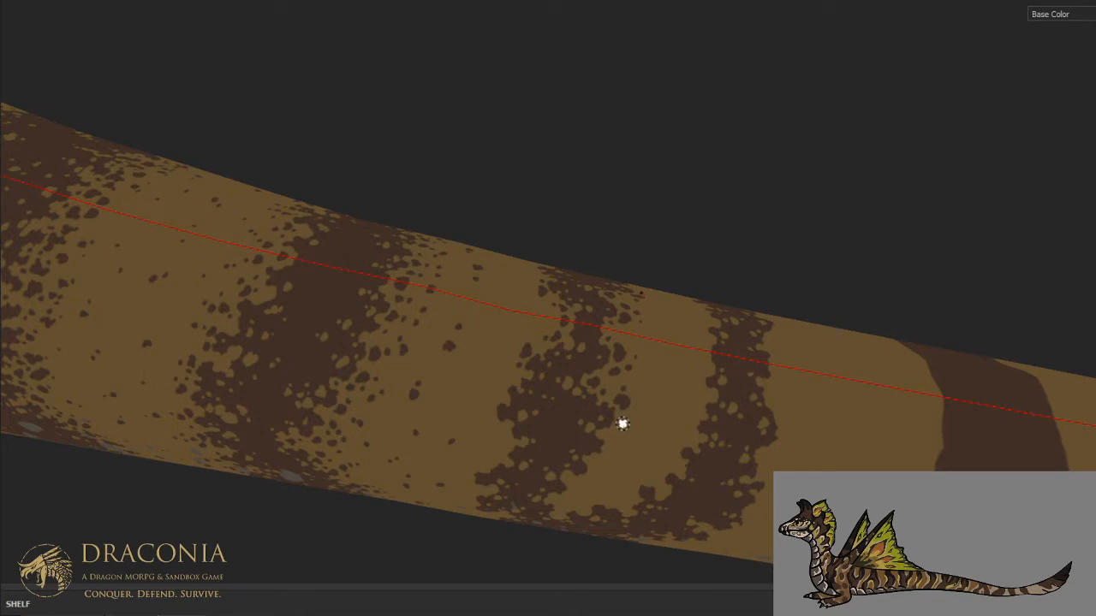
mouse_move(624, 410)
alt+mouse_down()
mouse_move(627, 418)
mouse_move(696, 356)
alt+mouse_up()
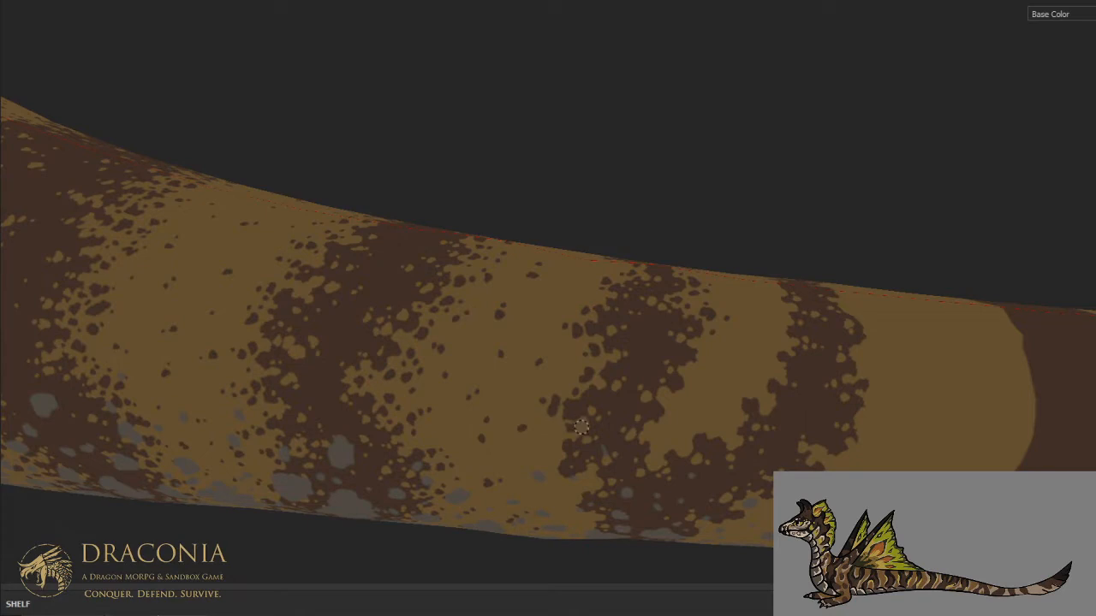
alt+drag(605, 370, 632, 416)
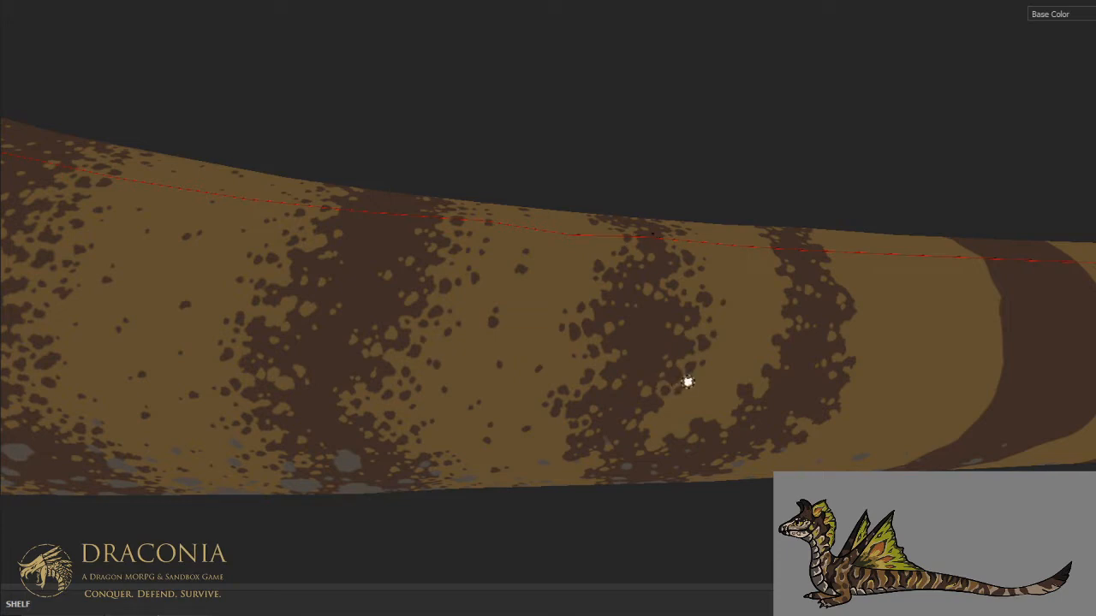
alt+drag(712, 375, 673, 372)
alt+middle_drag(673, 371, 675, 267)
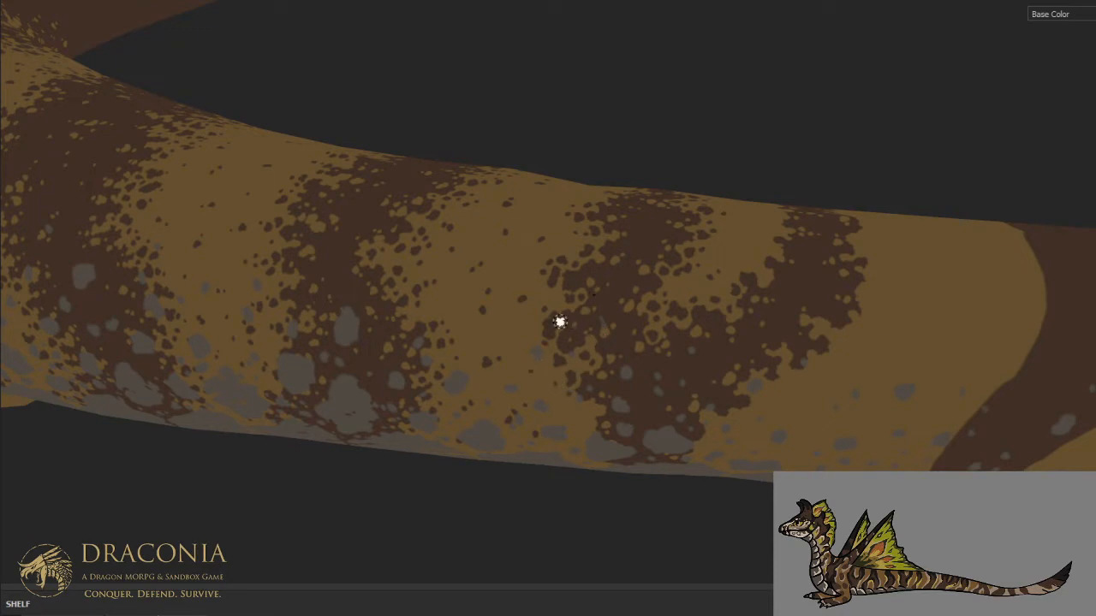
- Scatter small dark brown spots over the tan area behind the joined stripes' lower rear edge near the belly
scroll(557, 301, down, 3)
scroll(497, 301, up, 4)
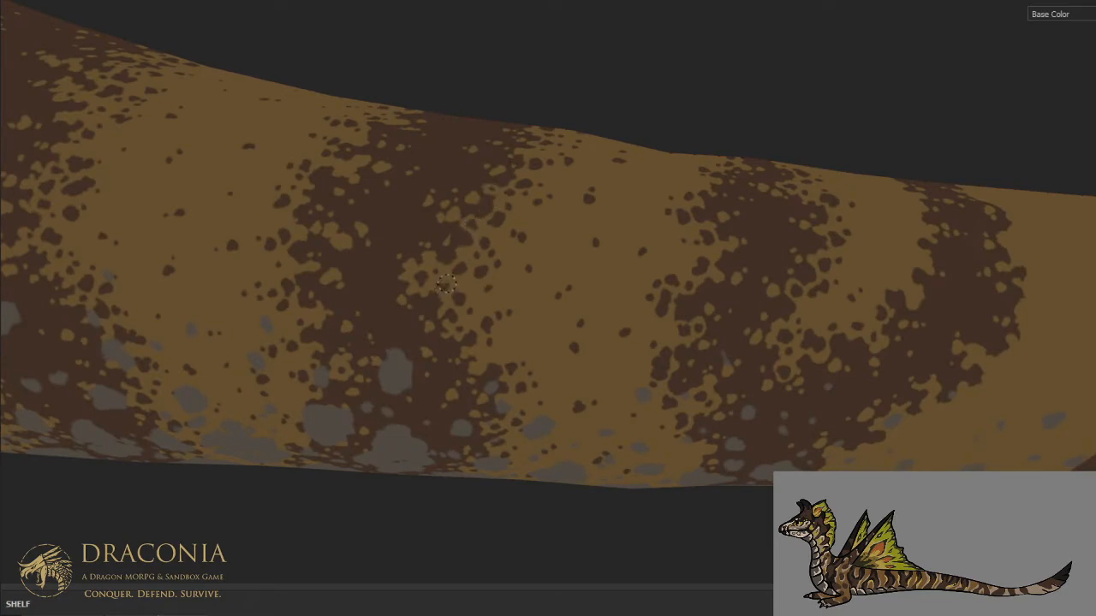
scroll(462, 236, down, 3)
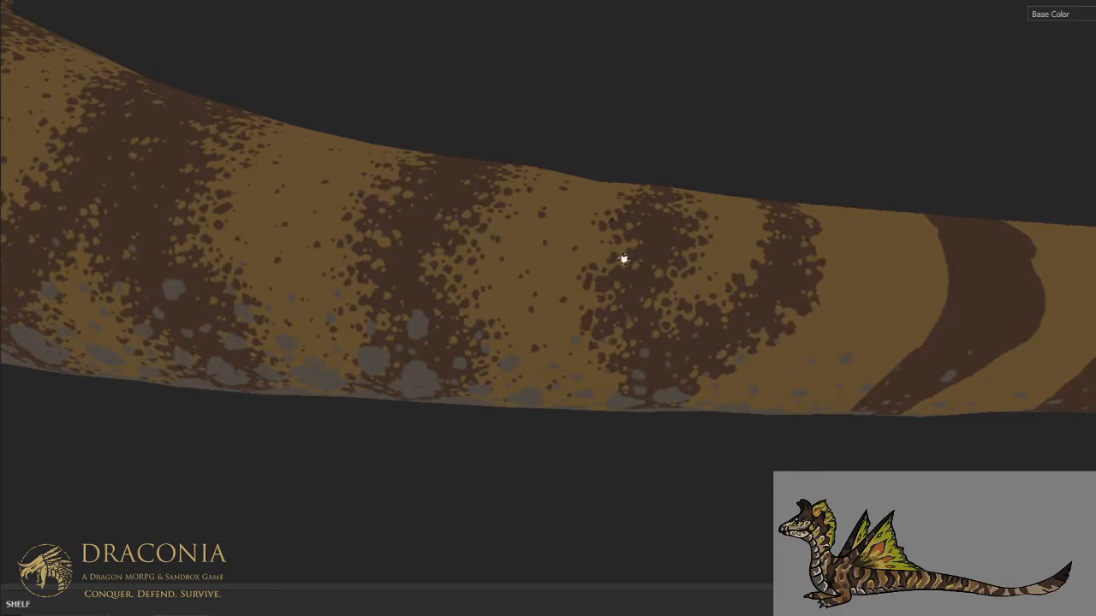
alt+middle_drag(623, 260, 526, 232)
alt+drag(526, 232, 512, 189)
scroll(540, 301, up, 3)
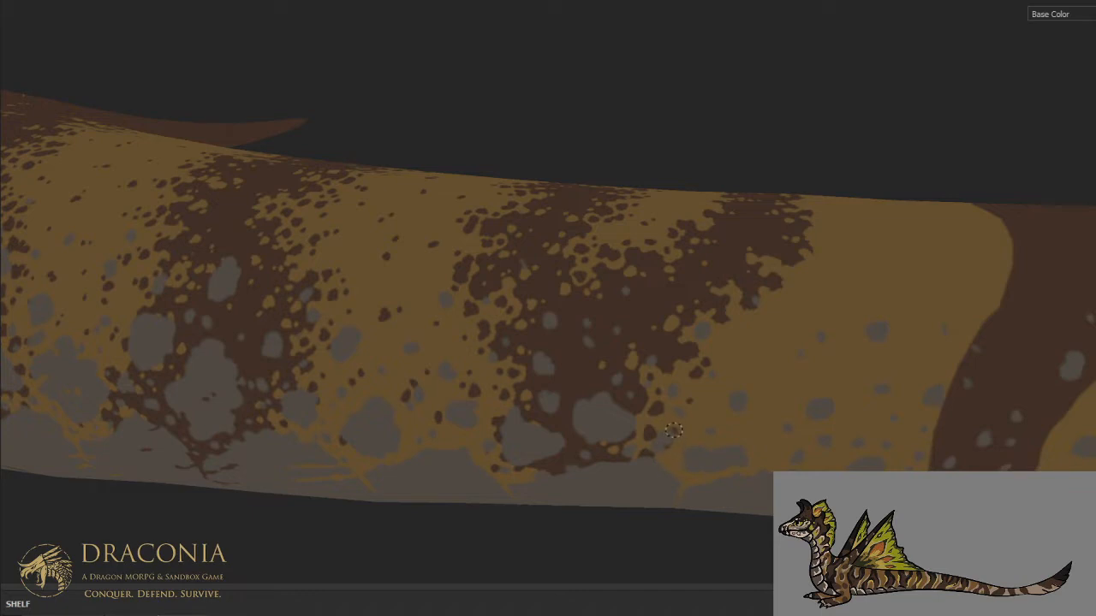
alt+middle_drag(690, 357, 532, 372)
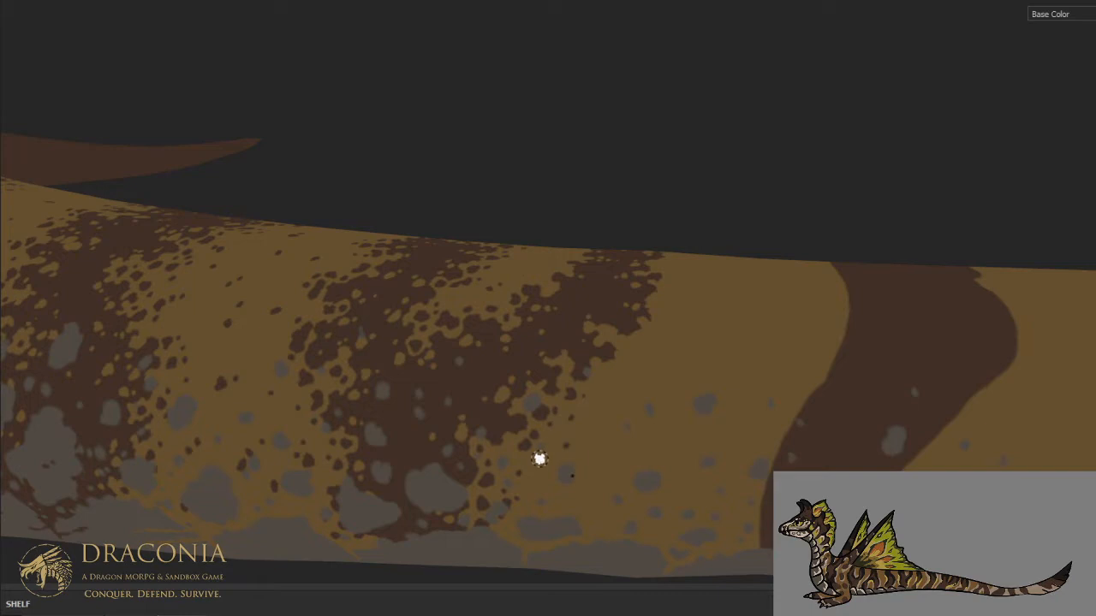
- Break up both edges of the second joined stripe near the spine with small brown spots and tan speckles
mouse_move(565, 396)
alt+mouse_down()
mouse_move(485, 386)
mouse_move(496, 480)
mouse_move(489, 369)
mouse_move(501, 438)
alt+mouse_up()
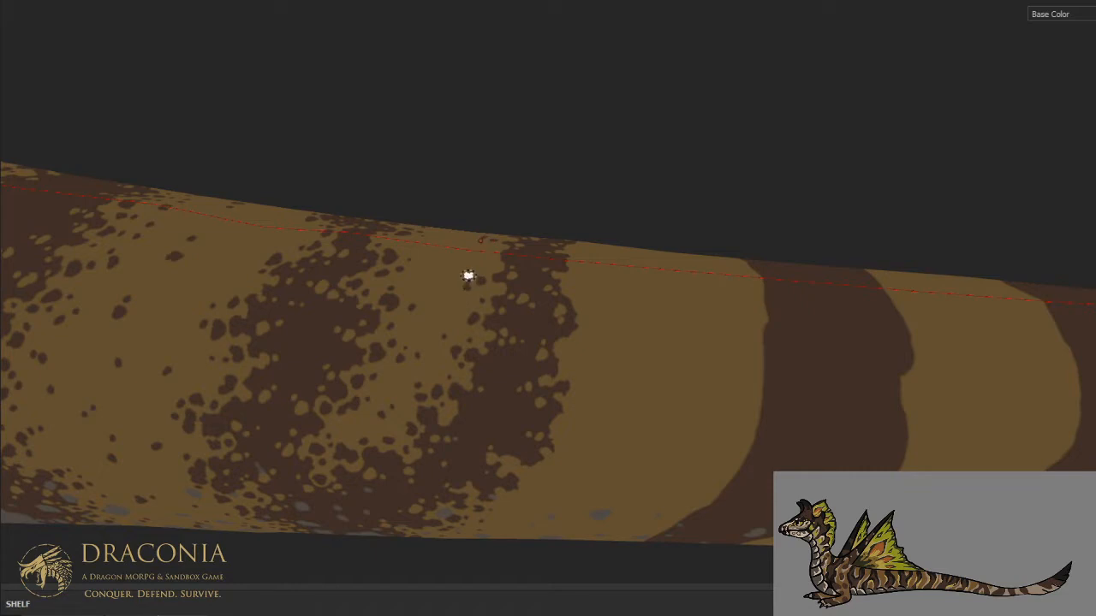
middle_drag(470, 233, 458, 363)
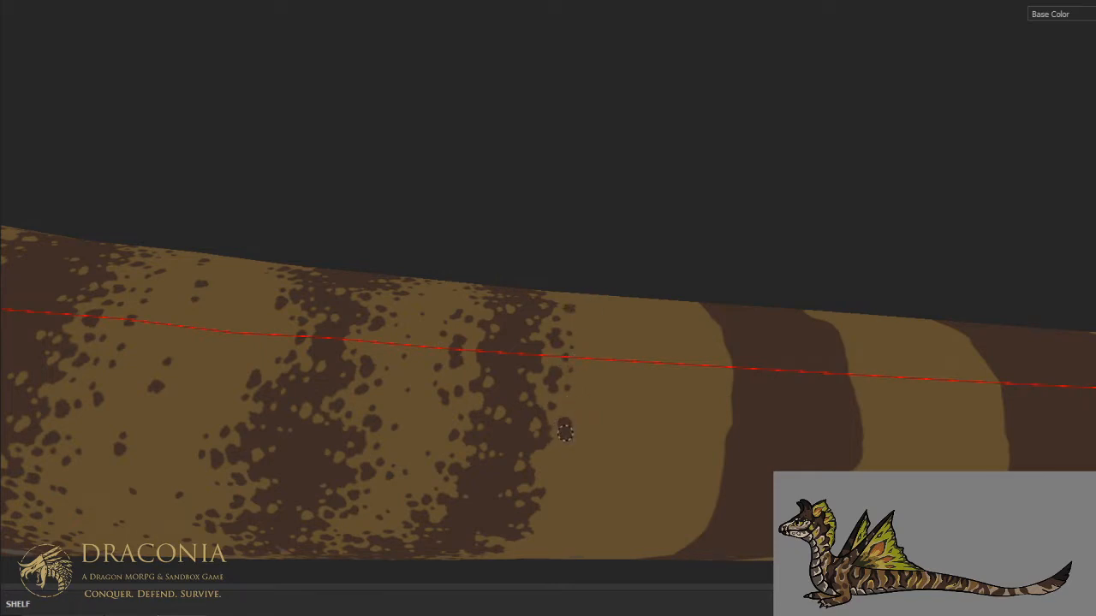
mouse_move(594, 384)
alt+mouse_down()
mouse_move(594, 308)
mouse_move(568, 246)
alt+mouse_up()
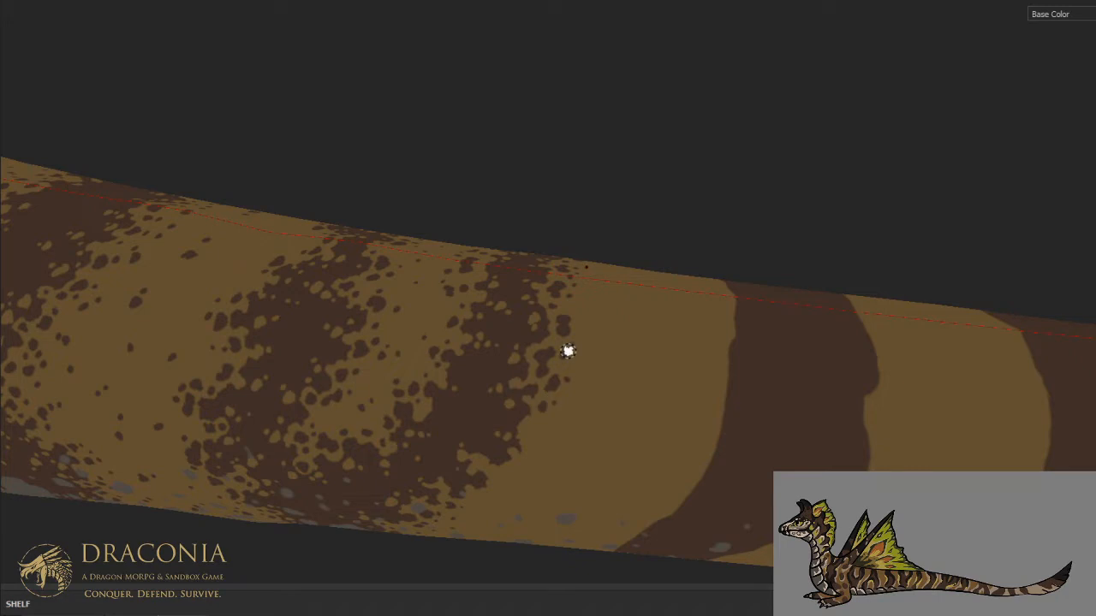
alt+drag(567, 351, 612, 360)
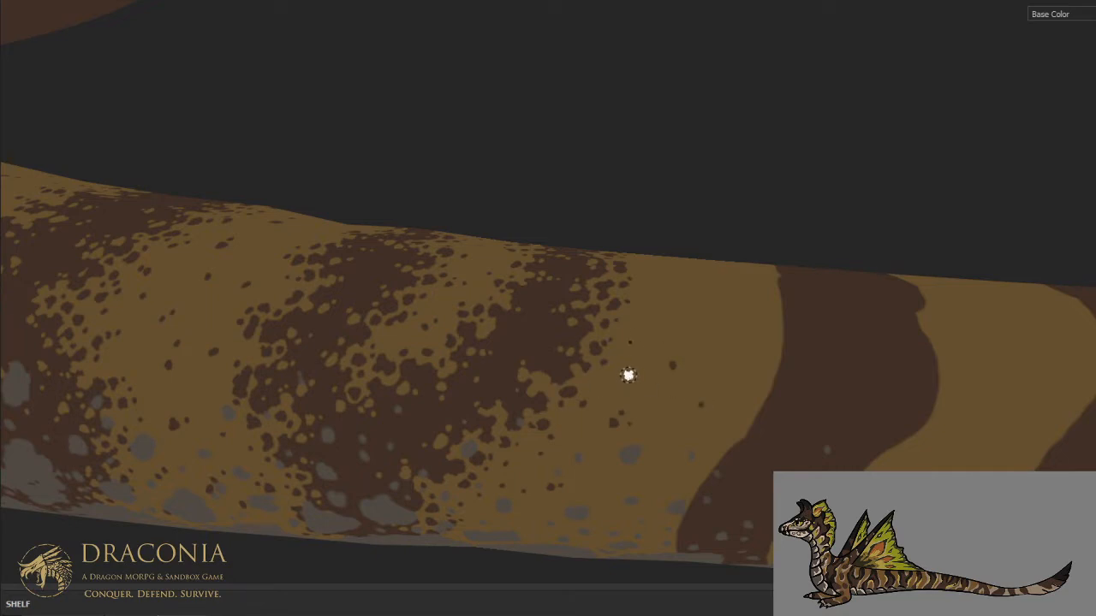
- Scatter sparse dark brown spots over the lower flank of the tan gap between the joined stripes and the next stripe
scroll(642, 334, down, 3)
mouse_move(642, 333)
alt+mouse_down()
mouse_move(645, 323)
mouse_move(639, 336)
alt+mouse_up()
scroll(603, 434, up, 3)
scroll(603, 434, up, 1)
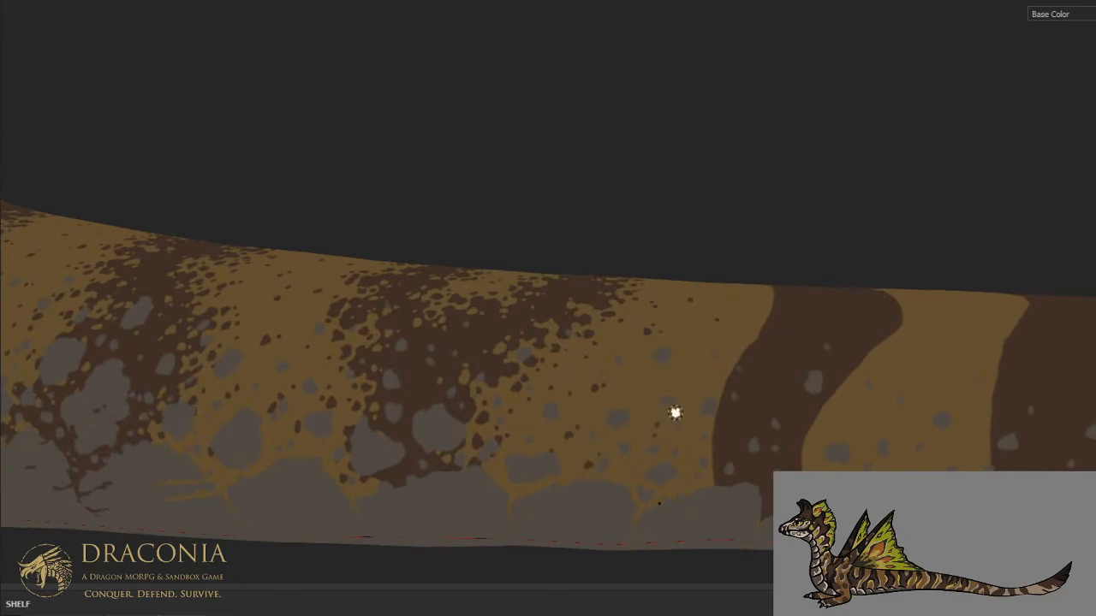
alt+drag(666, 253, 543, 307)
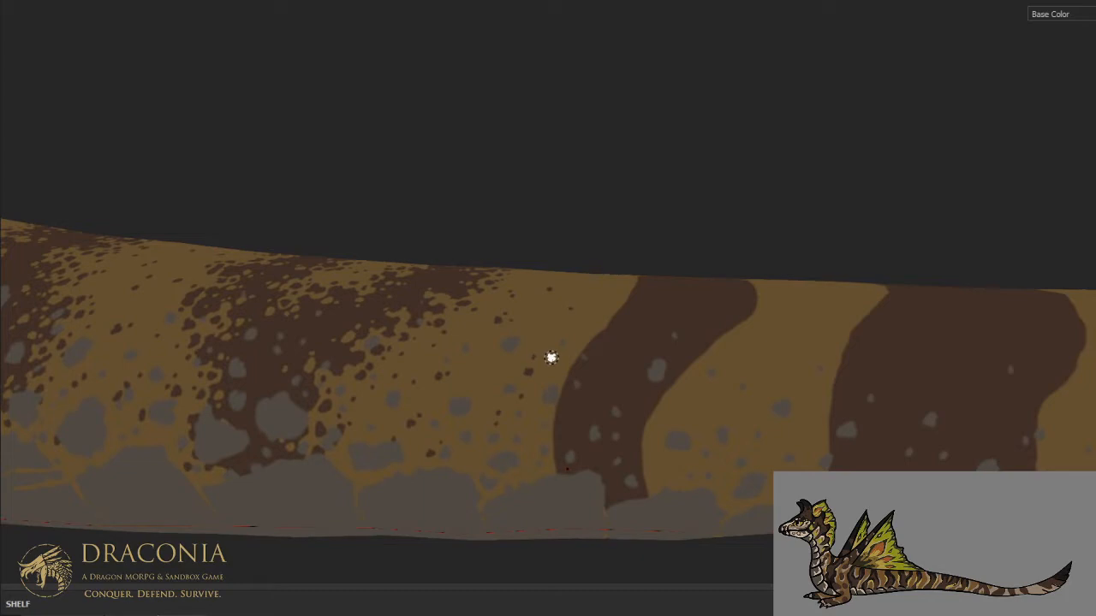
mouse_move(544, 390)
alt+mouse_down()
mouse_move(553, 514)
mouse_move(553, 411)
mouse_move(565, 403)
alt+mouse_up()
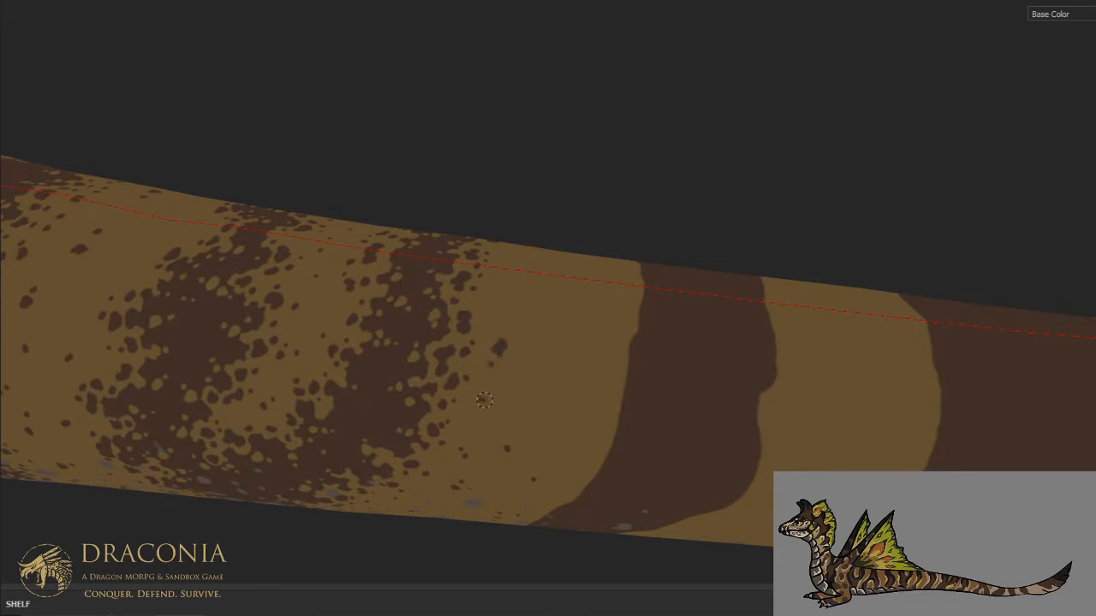
- Scatter sparse dark brown spots over the same tan gap's upper flank and across the spine
click(514, 372)
click(530, 375)
click(533, 303)
click(555, 408)
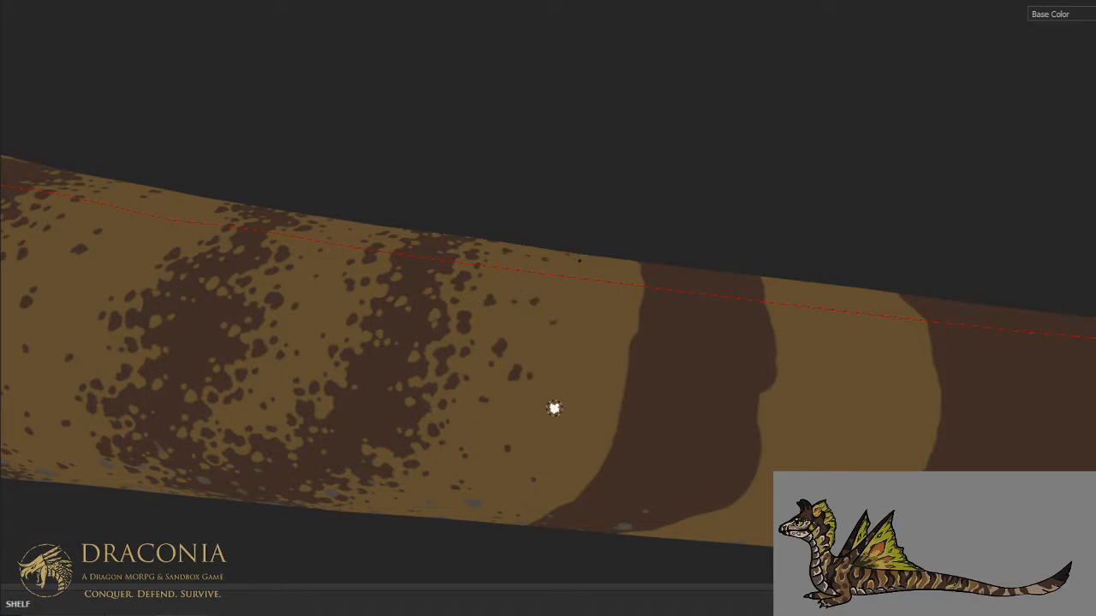
click(583, 376)
alt+drag(693, 122, 617, 309)
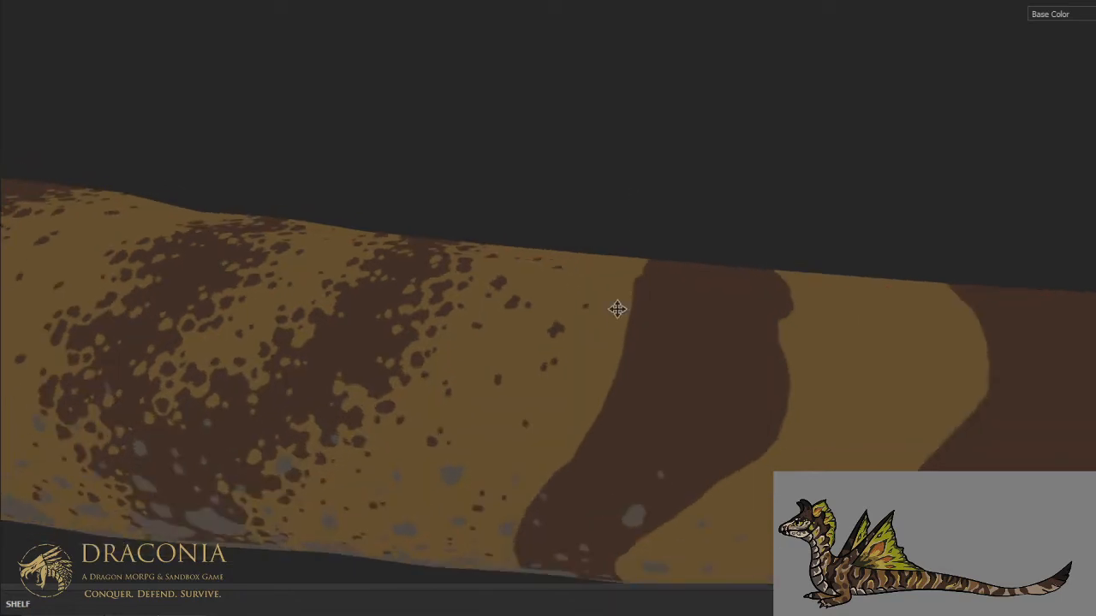
- Carve irregular tan notches and small spots into the front edge of the single stripe behind the joined stripes, near the belly
alt+middle_drag(617, 309, 646, 241)
scroll(646, 241, down, 10)
alt+drag(646, 240, 615, 224)
scroll(634, 262, up, 4)
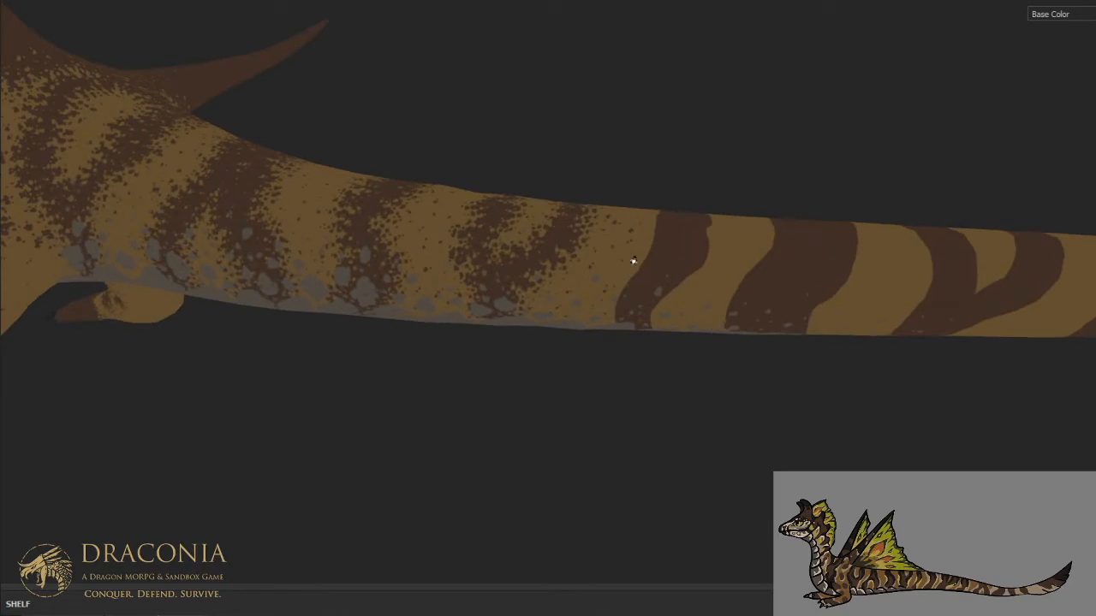
scroll(633, 261, up, 3)
scroll(619, 243, down, 1)
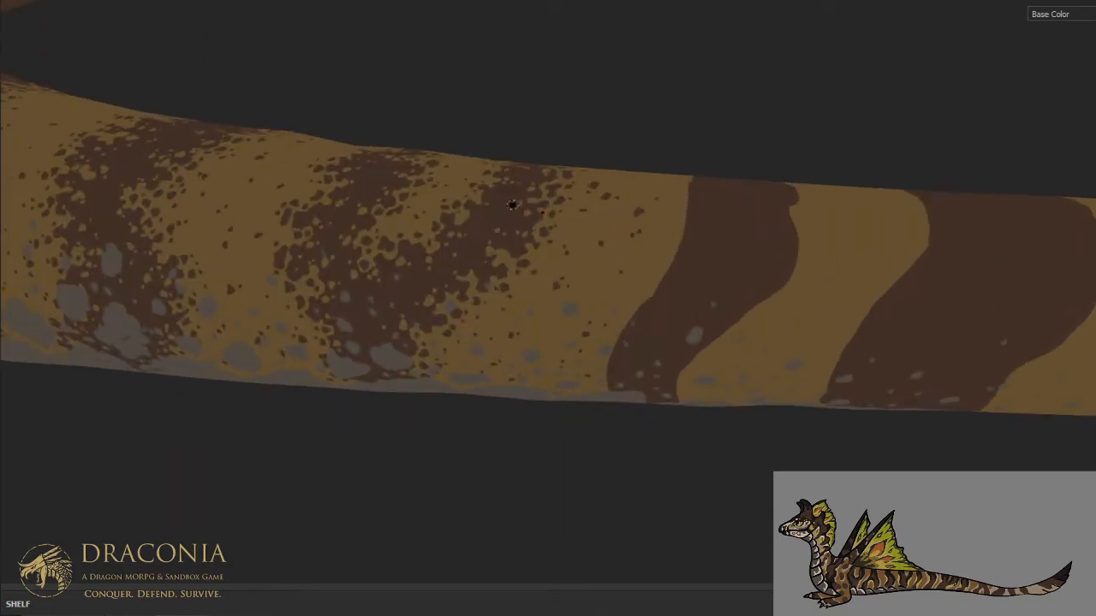
mouse_move(512, 205)
alt+mouse_down()
mouse_move(531, 213)
mouse_move(567, 345)
mouse_move(577, 256)
mouse_move(596, 450)
mouse_move(563, 321)
alt+mouse_up()
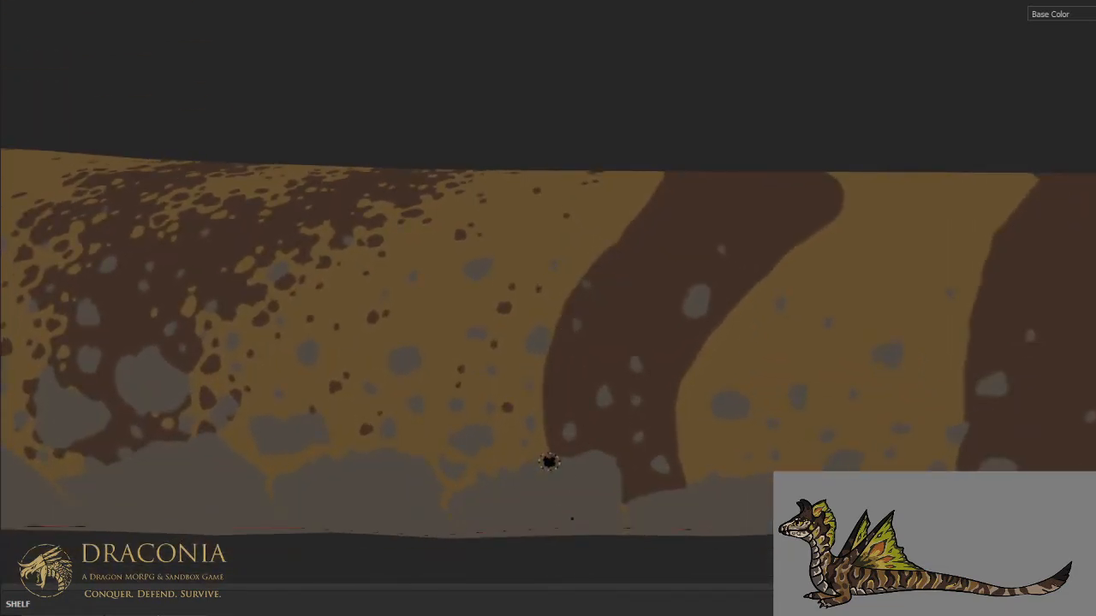
mouse_move(555, 409)
mouse_down()
mouse_move(572, 397)
mouse_move(554, 379)
mouse_move(558, 403)
mouse_move(568, 394)
mouse_up()
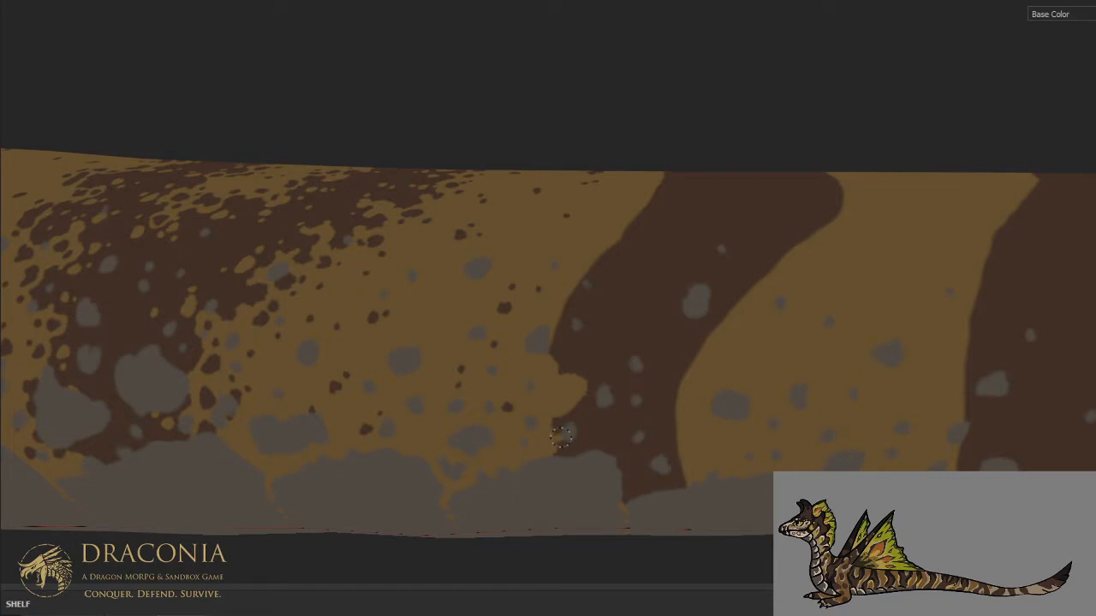
mouse_move(551, 362)
mouse_down()
mouse_move(561, 335)
mouse_move(579, 329)
mouse_move(575, 296)
mouse_move(558, 362)
mouse_move(608, 370)
mouse_move(616, 345)
mouse_up()
mouse_move(590, 390)
mouse_down()
mouse_move(575, 403)
mouse_move(595, 415)
mouse_move(604, 386)
mouse_move(610, 419)
mouse_move(592, 449)
mouse_move(593, 411)
mouse_move(602, 416)
mouse_up()
click(624, 399)
click(632, 391)
mouse_move(648, 306)
alt+mouse_down()
mouse_move(597, 352)
mouse_move(641, 350)
mouse_move(642, 366)
alt+mouse_up()
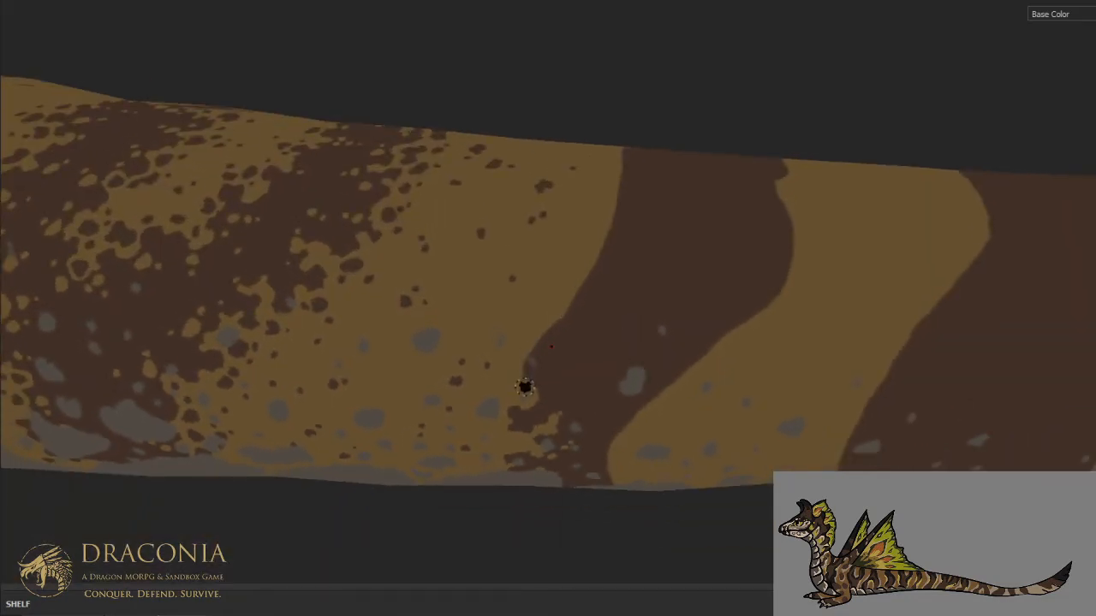
- Carve the single stripe's front edge up the lower flank and dot it with small tan spots
click(537, 331)
drag(546, 352, 548, 327)
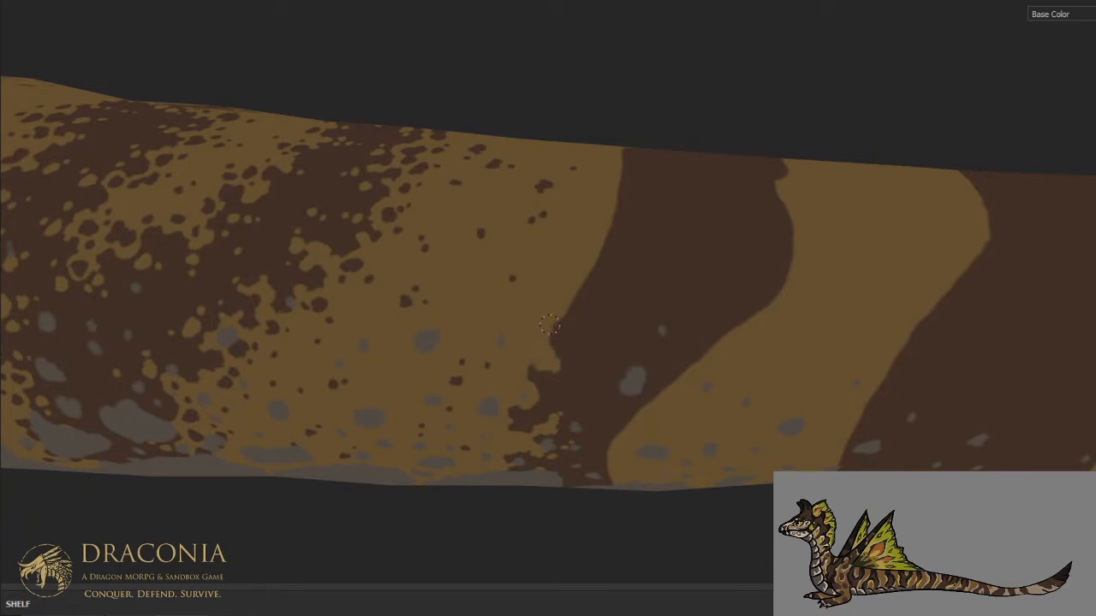
click(563, 321)
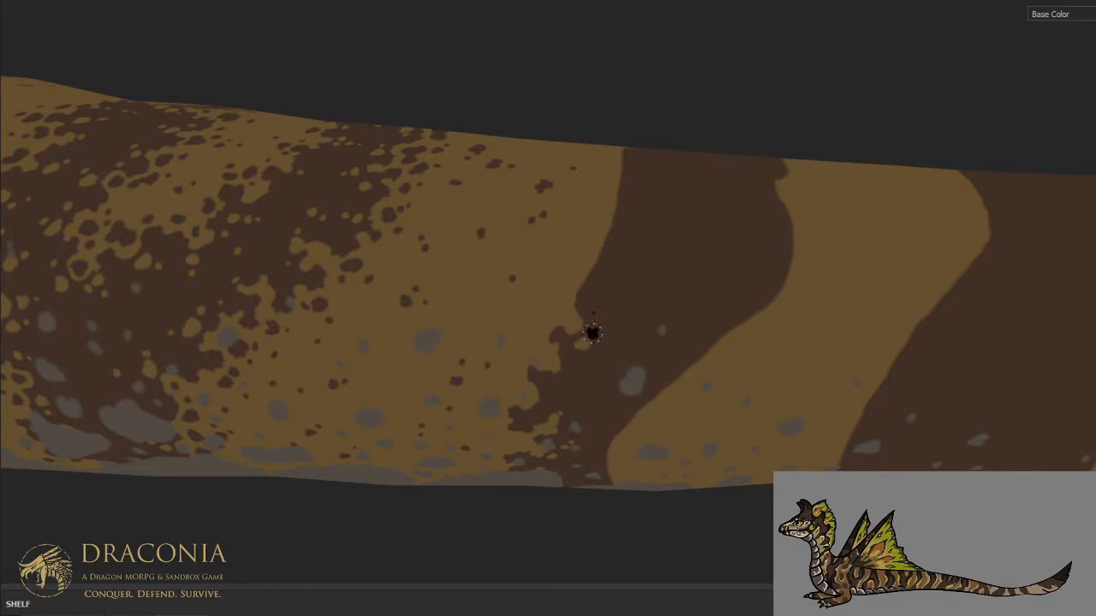
click(565, 373)
click(577, 365)
click(582, 398)
click(586, 405)
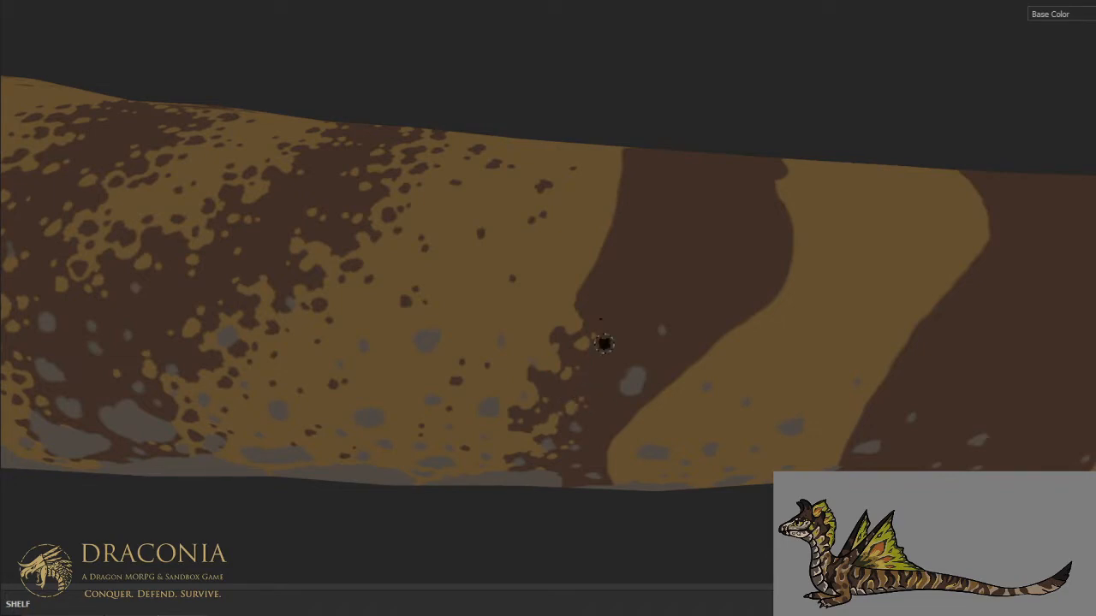
mouse_move(626, 313)
alt+mouse_down()
mouse_move(585, 382)
mouse_move(587, 399)
alt+mouse_up()
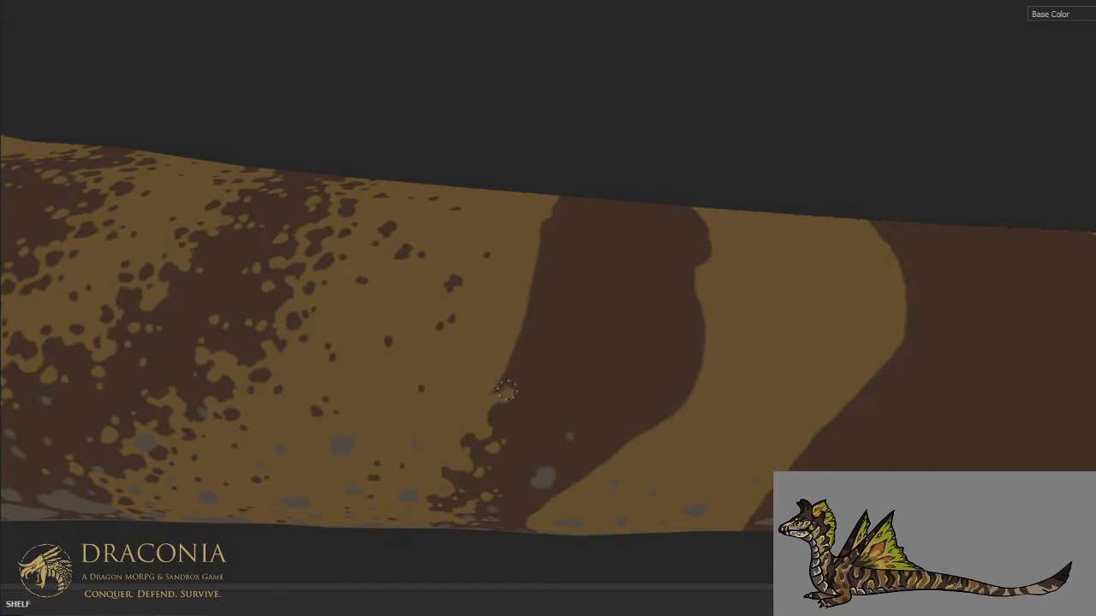
- Cut a rounded tan notch into the single stripe's front edge at mid-flank and add small tan spots around it
mouse_move(518, 382)
mouse_down()
mouse_move(534, 384)
mouse_move(518, 343)
mouse_move(523, 357)
mouse_up()
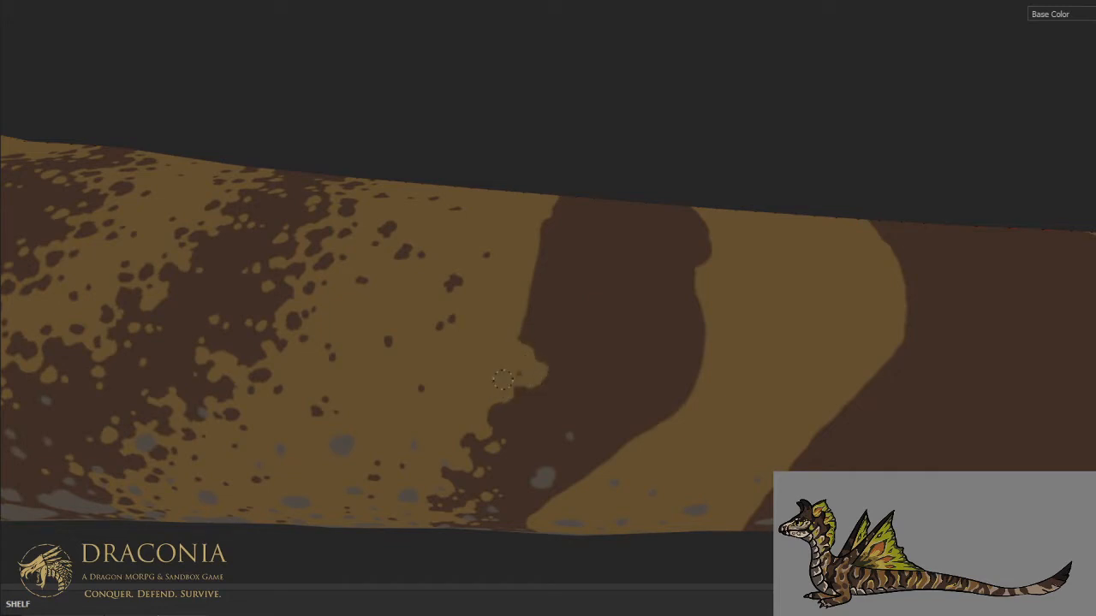
drag(537, 395, 537, 399)
click(550, 388)
click(512, 411)
click(503, 414)
drag(523, 425, 527, 427)
click(559, 359)
click(576, 367)
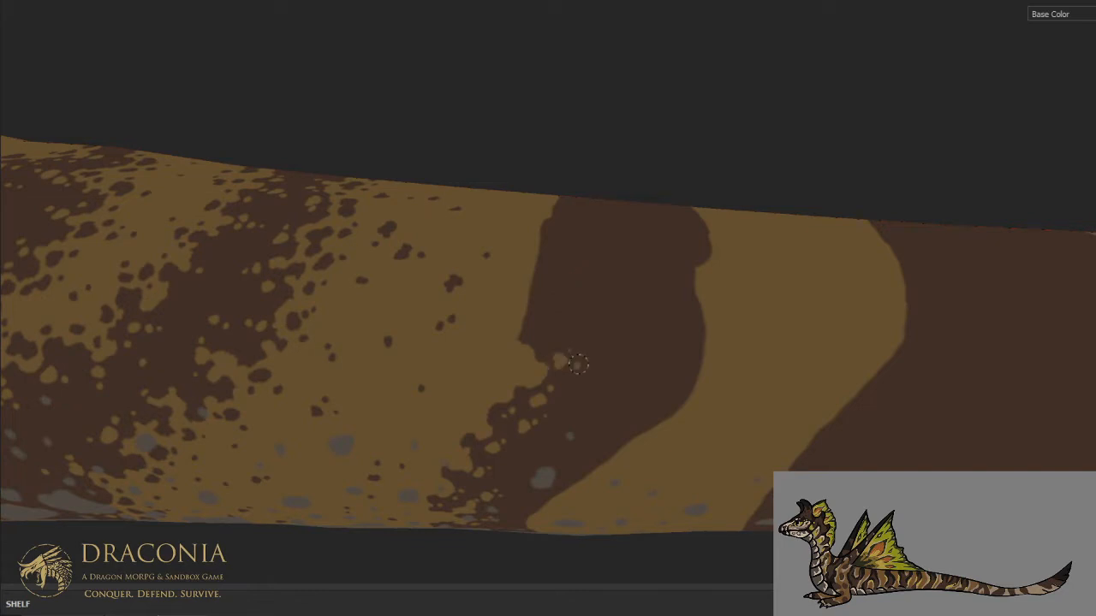
- Break up the single stripe's front edge on the upper flank with tan notches and isolated brown blotches
mouse_move(528, 351)
mouse_down()
mouse_move(541, 312)
mouse_move(577, 298)
mouse_move(541, 267)
mouse_move(542, 309)
mouse_move(560, 285)
mouse_move(559, 309)
mouse_up()
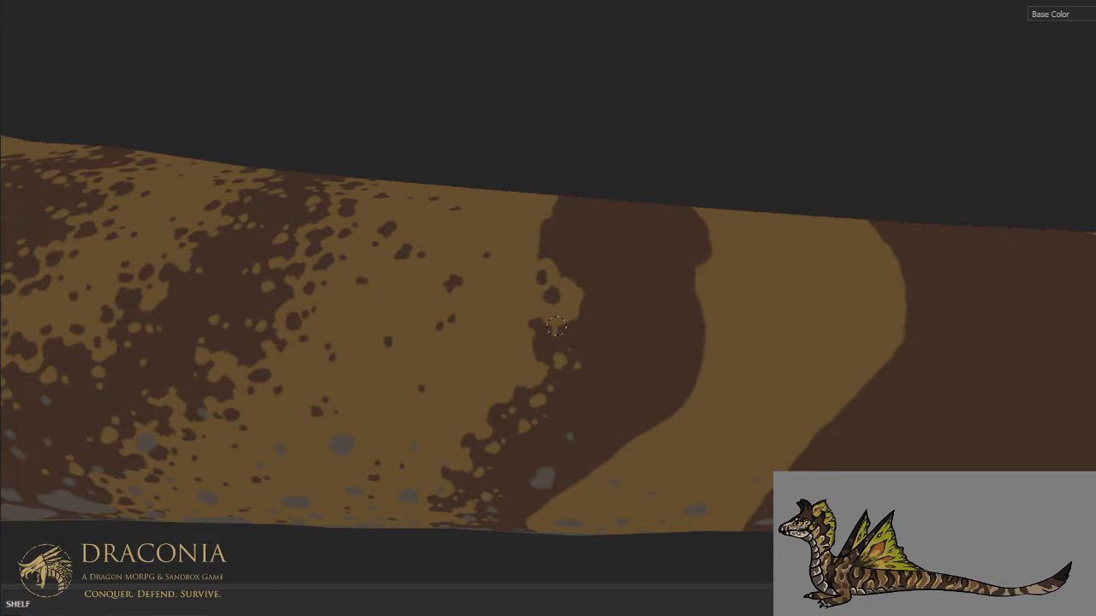
mouse_move(555, 325)
mouse_down()
mouse_move(580, 322)
mouse_move(599, 296)
mouse_move(541, 344)
mouse_up()
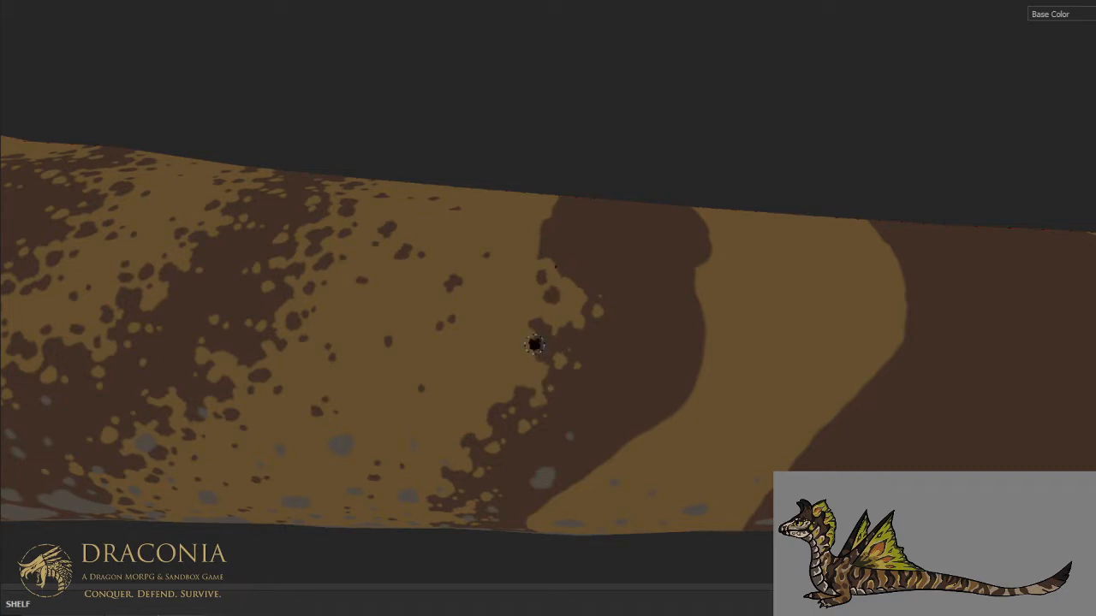
scroll(553, 322, down, 2)
alt+middle_drag(565, 302, 567, 343)
alt+drag(553, 338, 548, 300)
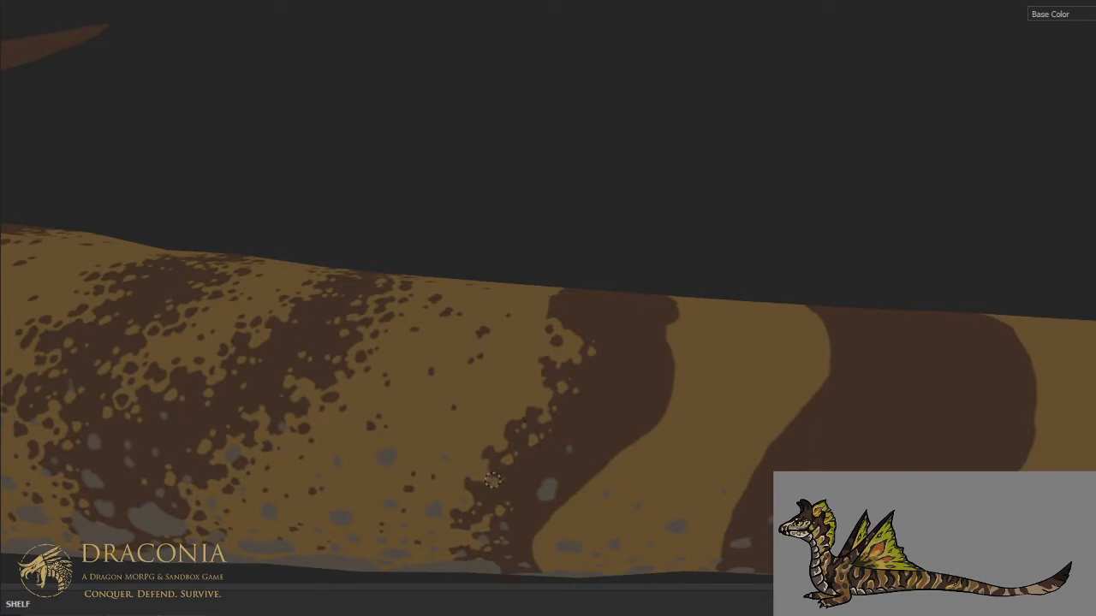
- Carve the single stripe's front edge into irregular tan notches from the upper flank across the spine
alt+drag(524, 322, 539, 481)
alt+middle_drag(540, 481, 543, 430)
scroll(542, 430, up, 3)
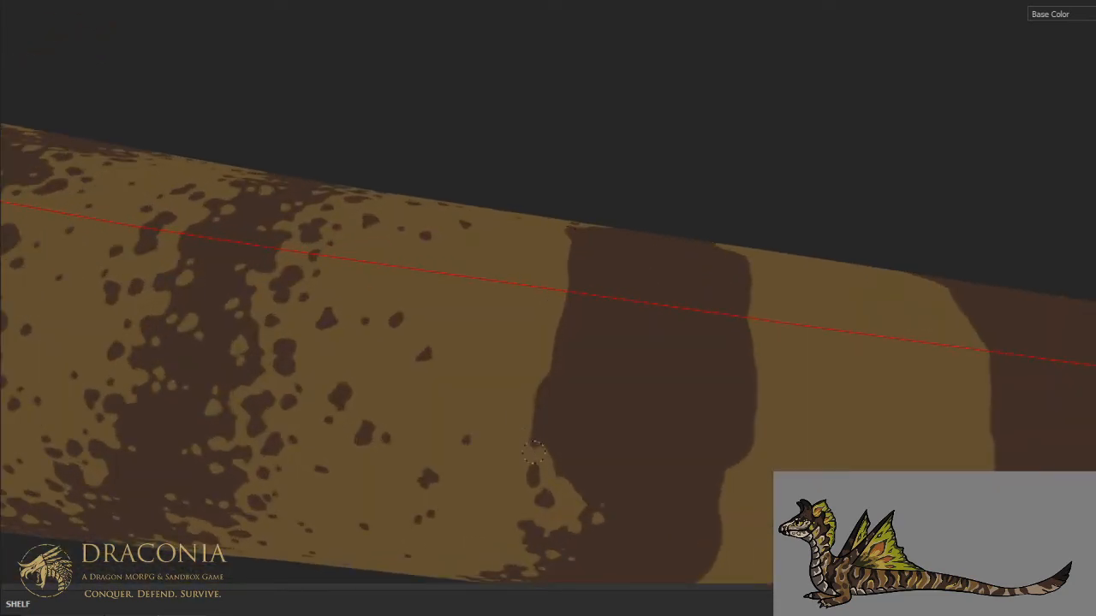
mouse_move(538, 423)
mouse_down()
mouse_move(577, 415)
mouse_move(549, 404)
mouse_move(534, 420)
mouse_up()
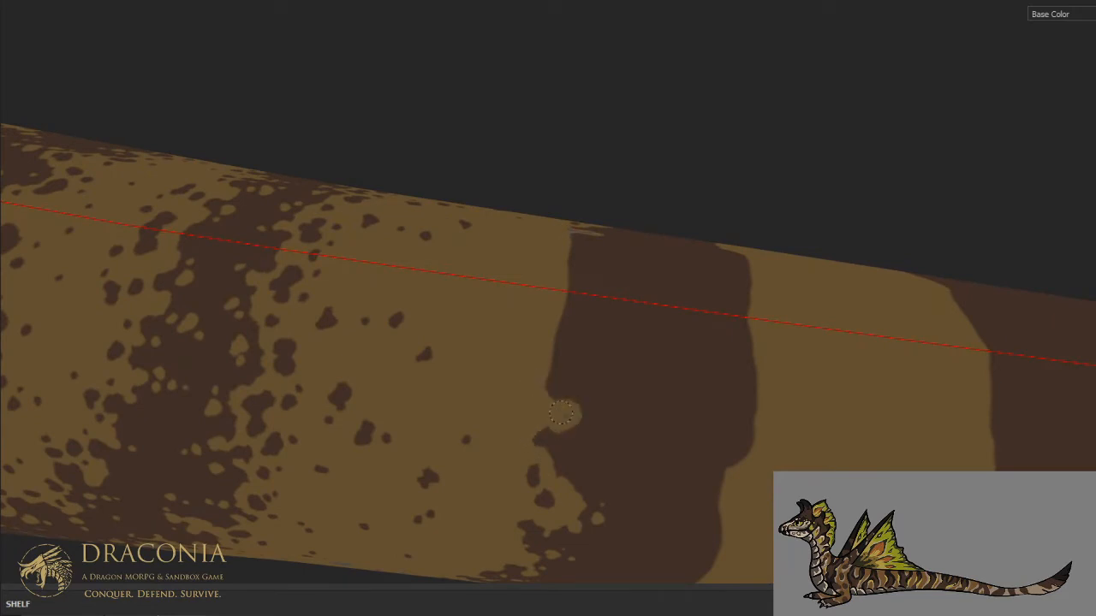
mouse_move(553, 371)
mouse_down()
mouse_move(596, 363)
mouse_move(608, 343)
mouse_move(563, 293)
mouse_up()
mouse_move(554, 354)
mouse_down()
mouse_move(613, 334)
mouse_move(588, 384)
mouse_move(577, 361)
mouse_move(574, 377)
mouse_move(588, 374)
mouse_move(603, 404)
mouse_up()
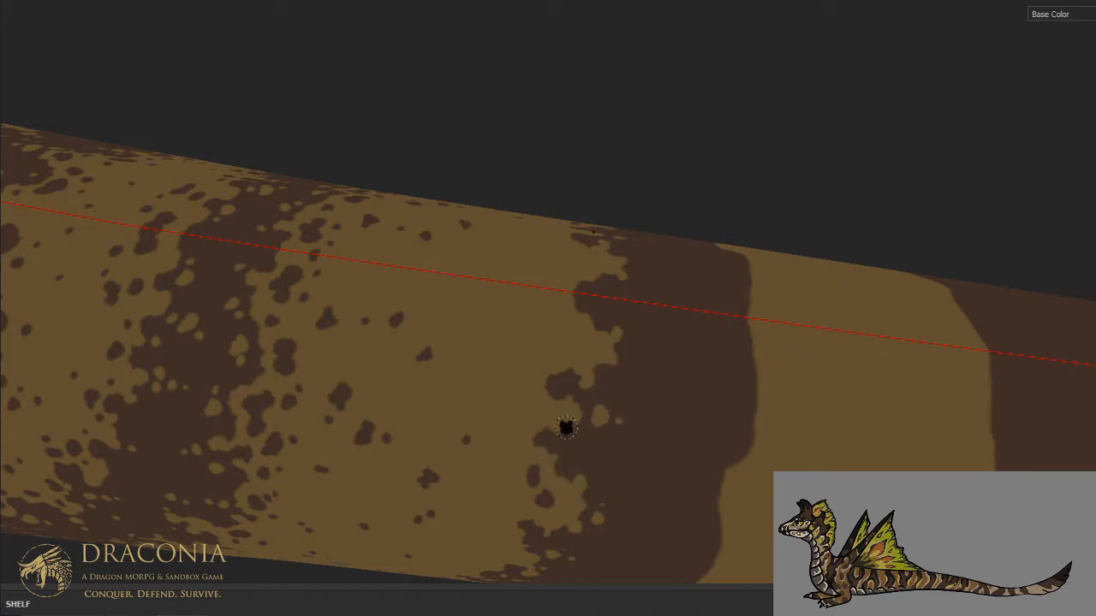
- Speckle the brown just inside the single stripe's front edge around the spine with small tan spots
drag(631, 356, 633, 366)
click(649, 369)
click(633, 330)
click(602, 311)
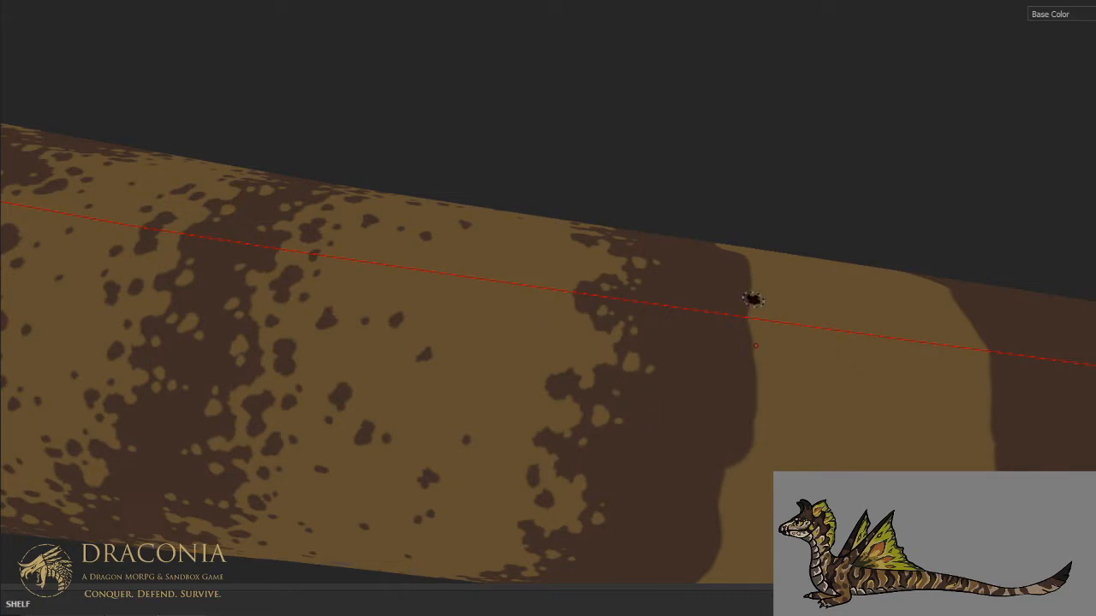
- Carve tan notches into the single stripe's rear edge near the belly and add small tan spots inside it
scroll(749, 291, down, 3)
alt+drag(749, 291, 610, 189)
mouse_move(592, 458)
alt+mouse_down()
mouse_move(562, 505)
mouse_move(591, 398)
mouse_move(594, 436)
alt+mouse_up()
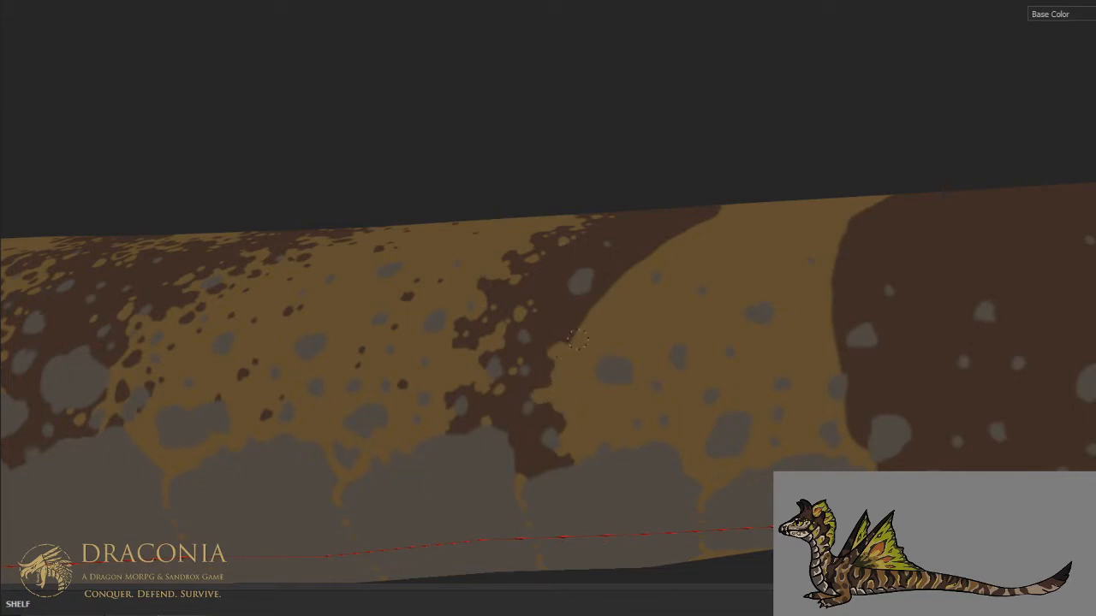
mouse_move(572, 313)
mouse_down()
mouse_move(562, 295)
mouse_move(574, 292)
mouse_up()
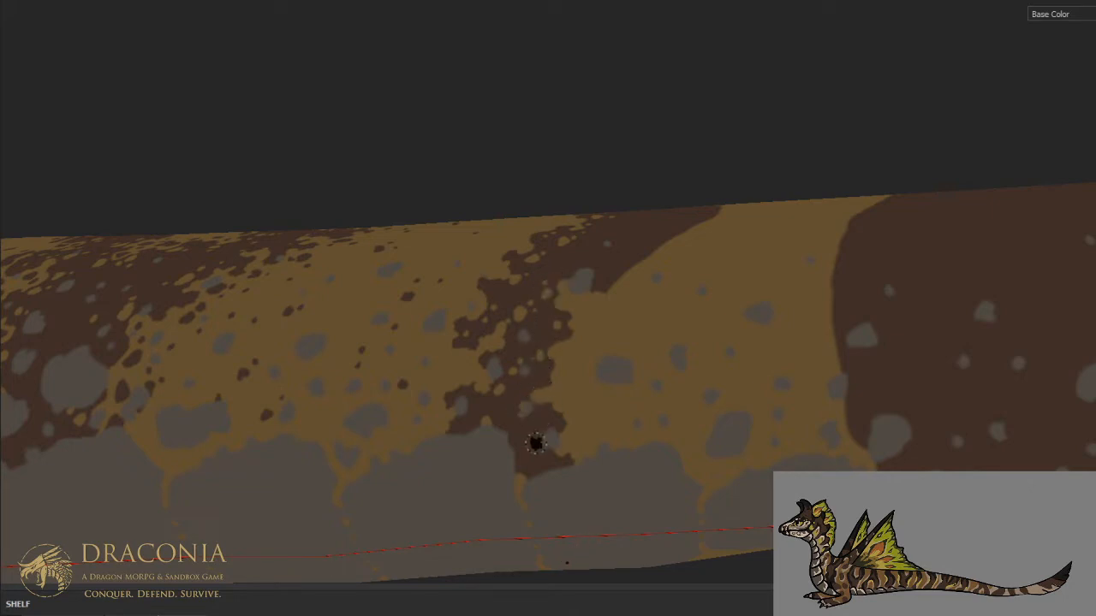
middle_drag(509, 416, 602, 450)
- Carve the single stripe's rear edge into ragged tan notches along the middle of the flank
scroll(602, 450, up, 1)
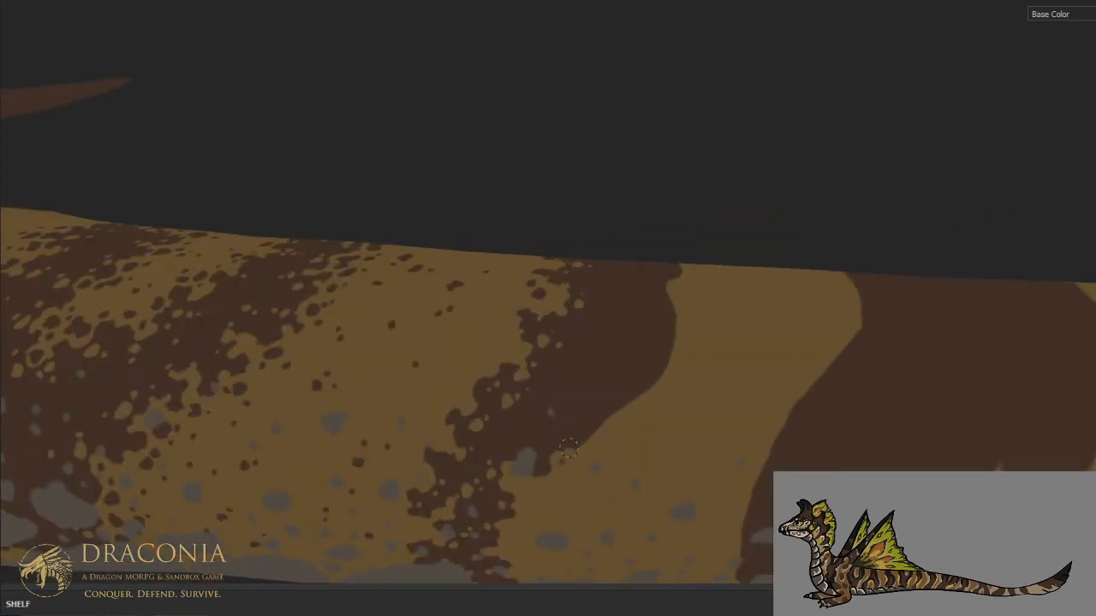
mouse_move(551, 420)
mouse_down()
mouse_move(551, 408)
mouse_move(566, 419)
mouse_up()
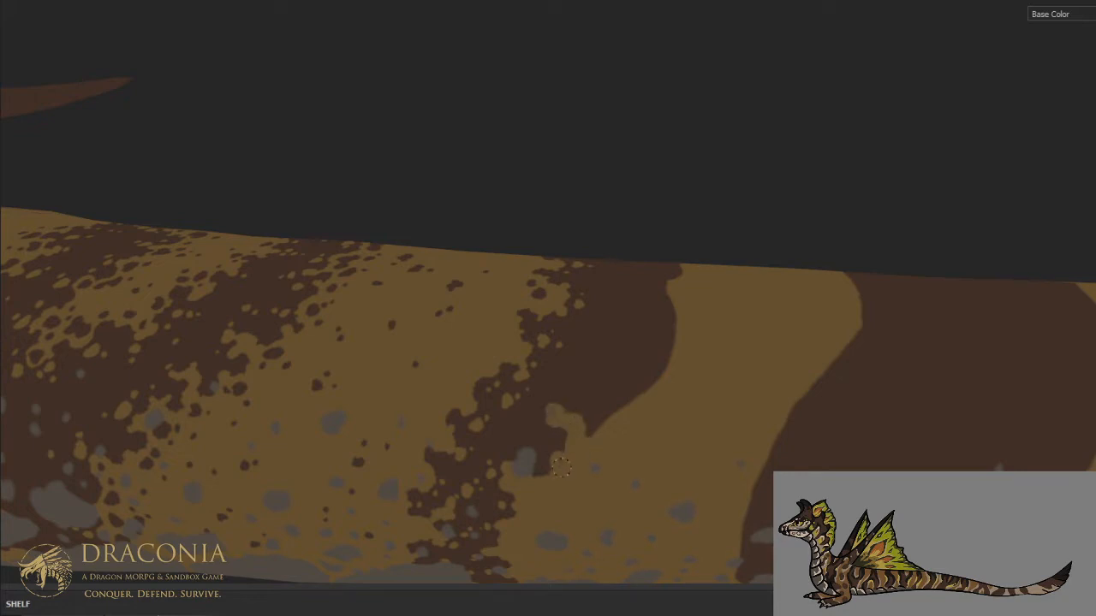
drag(543, 433, 538, 428)
click(536, 417)
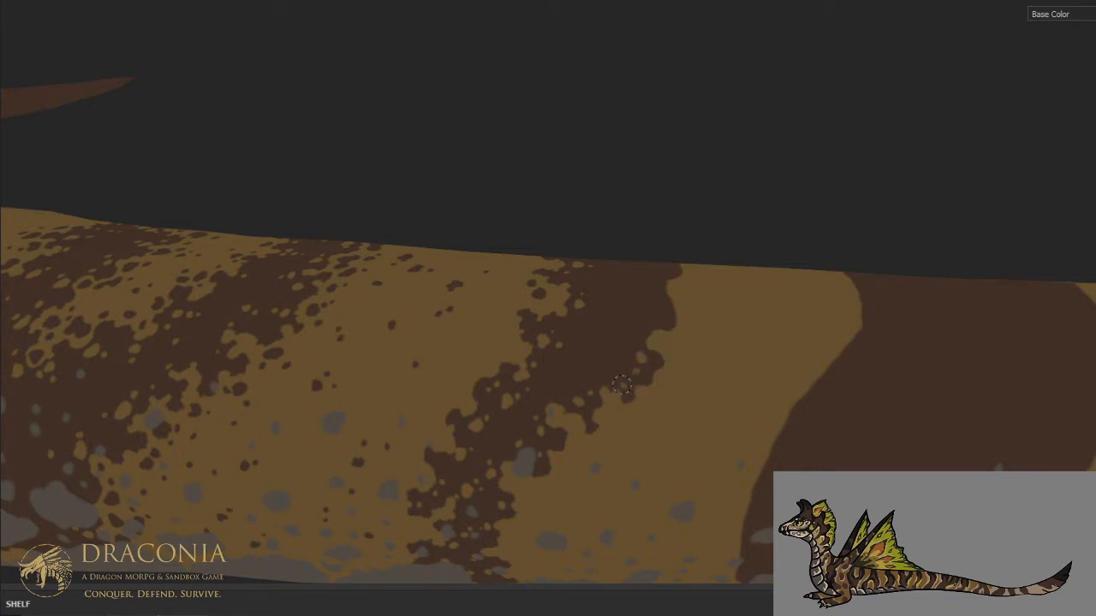
mouse_move(634, 347)
alt+mouse_down()
mouse_move(599, 393)
mouse_move(611, 437)
alt+mouse_up()
- Carve the single stripe's rear edge from the upper flank across the spine with tan notches and small spots
drag(601, 393, 617, 381)
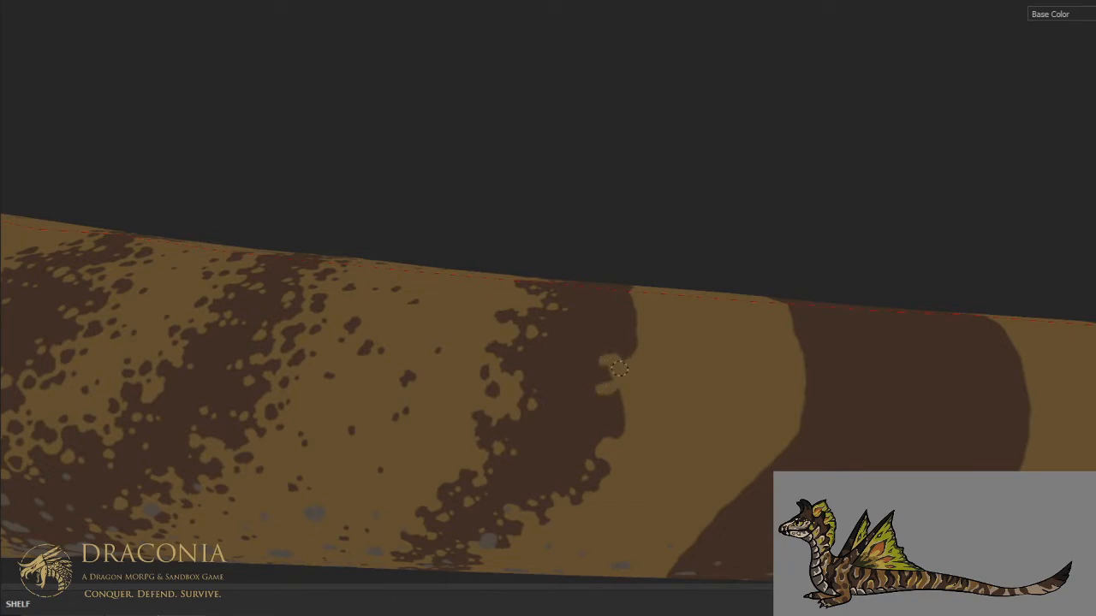
drag(597, 362, 590, 391)
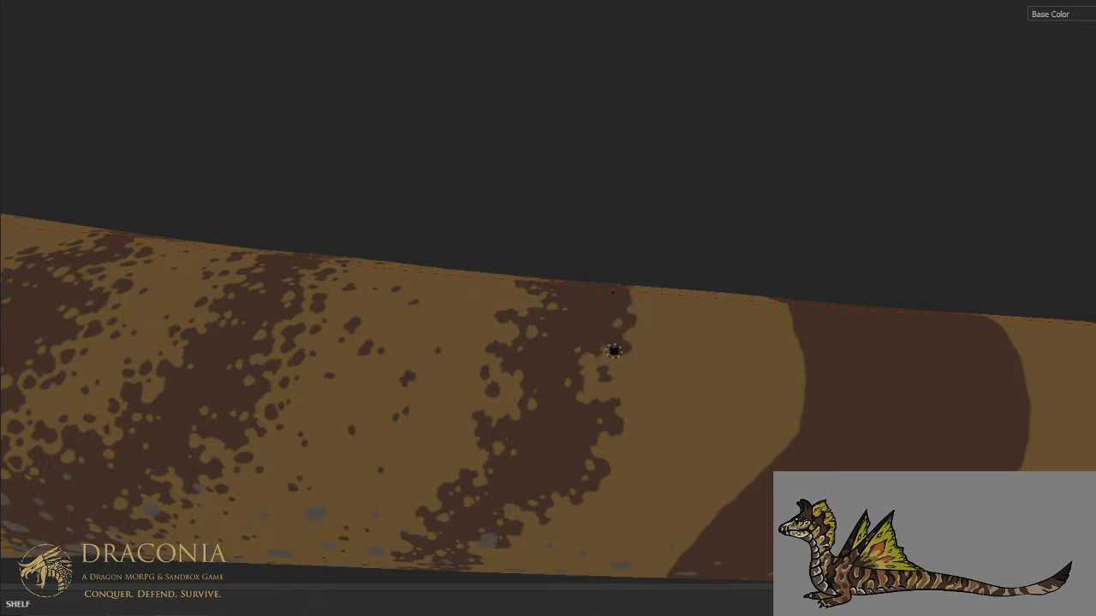
alt+drag(627, 297, 603, 347)
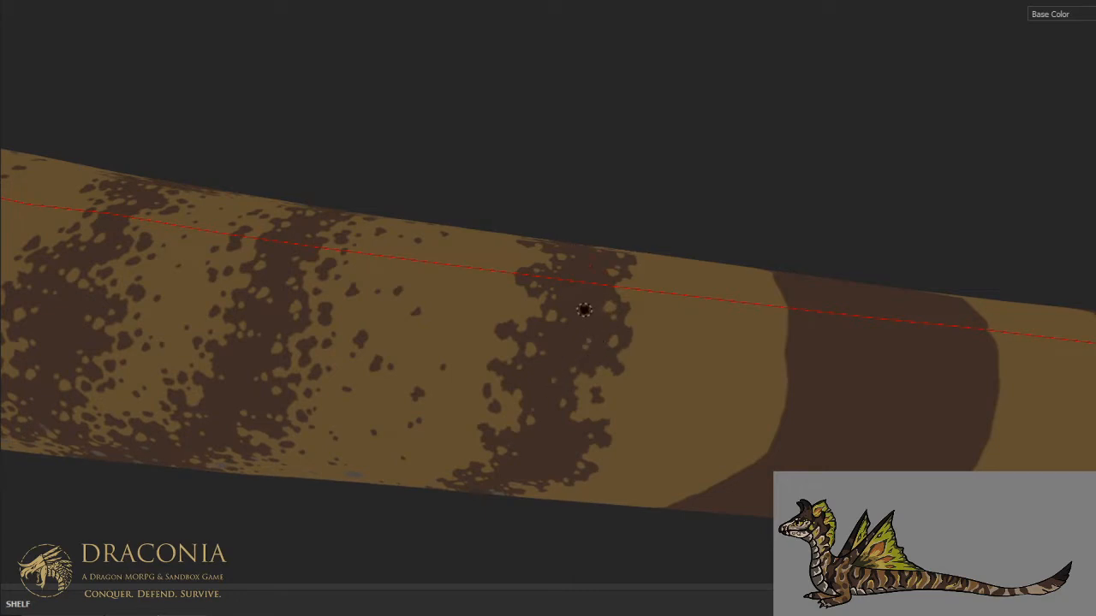
- Scatter small brown spots over the tan in front of the single stripe's front edge, from the spine down to the lower flank
mouse_move(592, 211)
alt+mouse_down()
mouse_move(581, 340)
mouse_move(589, 247)
alt+mouse_up()
ctrl+alt+drag(584, 366, 599, 308)
scroll(604, 320, up, 4)
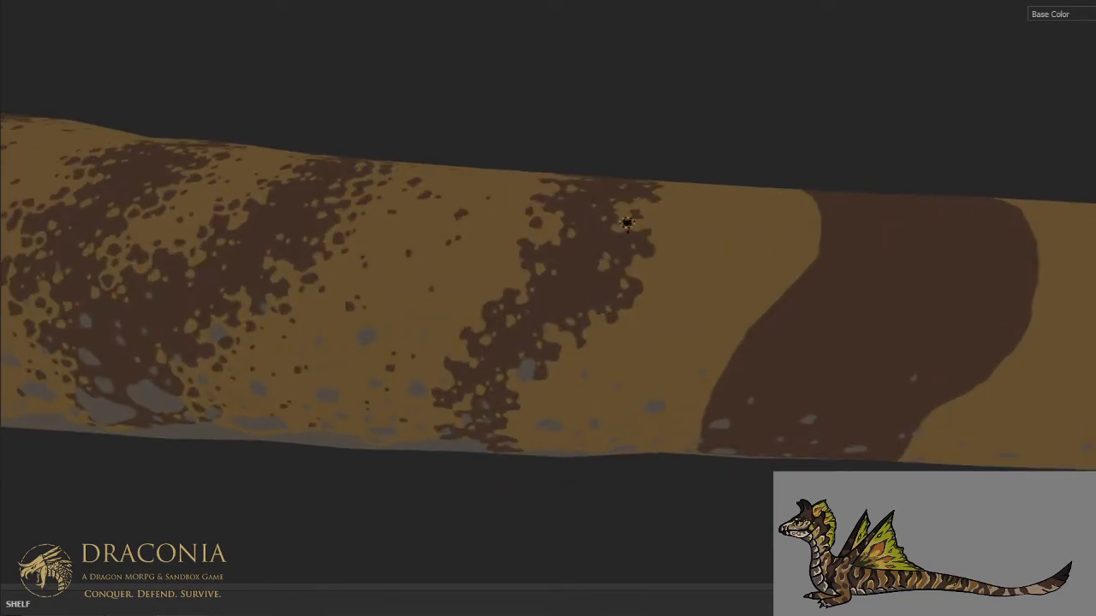
scroll(639, 128, down, 7)
alt+drag(498, 233, 505, 428)
scroll(560, 330, up, 6)
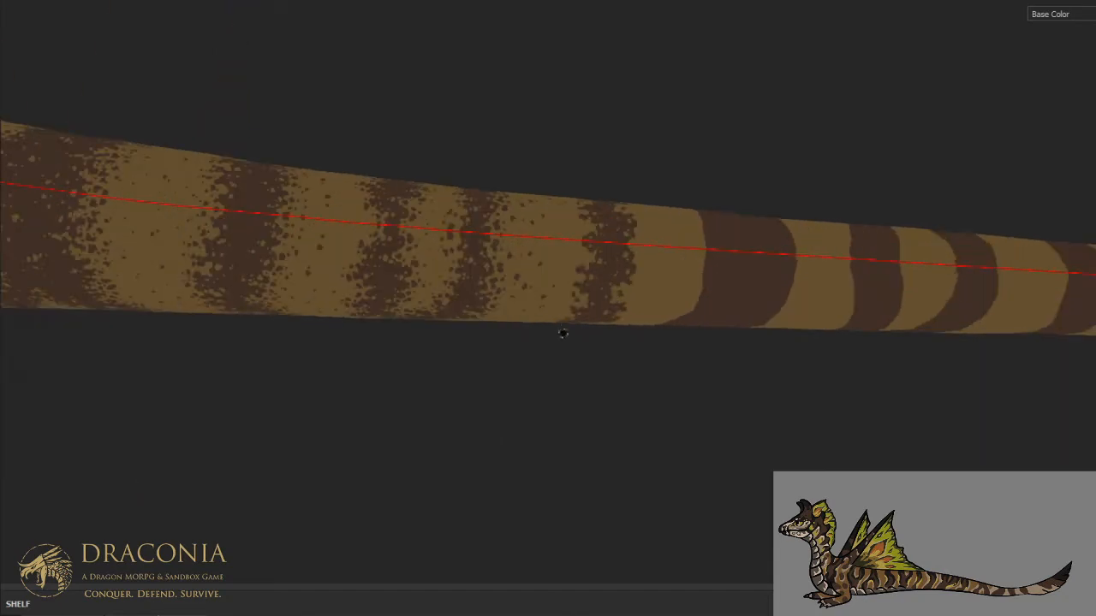
scroll(550, 304, up, 2)
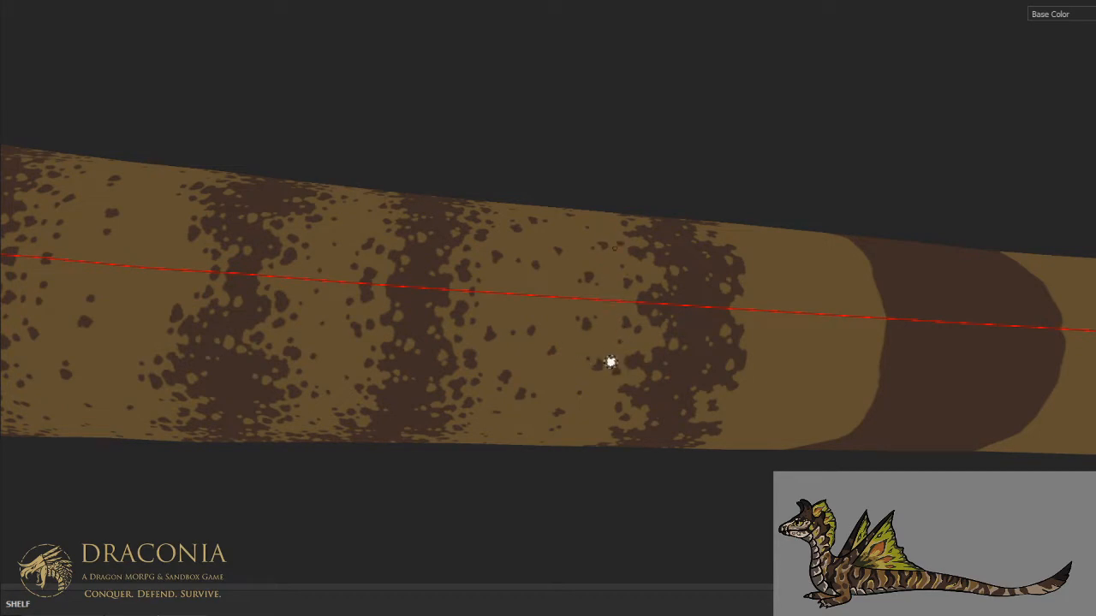
mouse_move(655, 321)
alt+mouse_down()
mouse_move(599, 262)
mouse_move(614, 363)
mouse_move(678, 264)
alt+mouse_up()
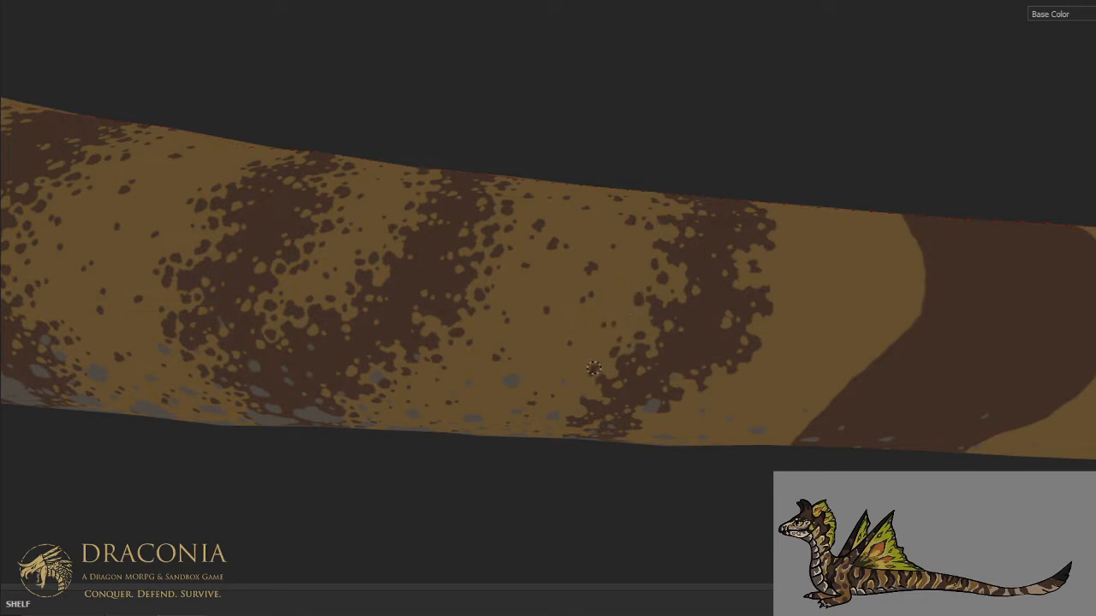
alt+drag(599, 317, 611, 267)
alt+middle_drag(577, 378, 597, 308)
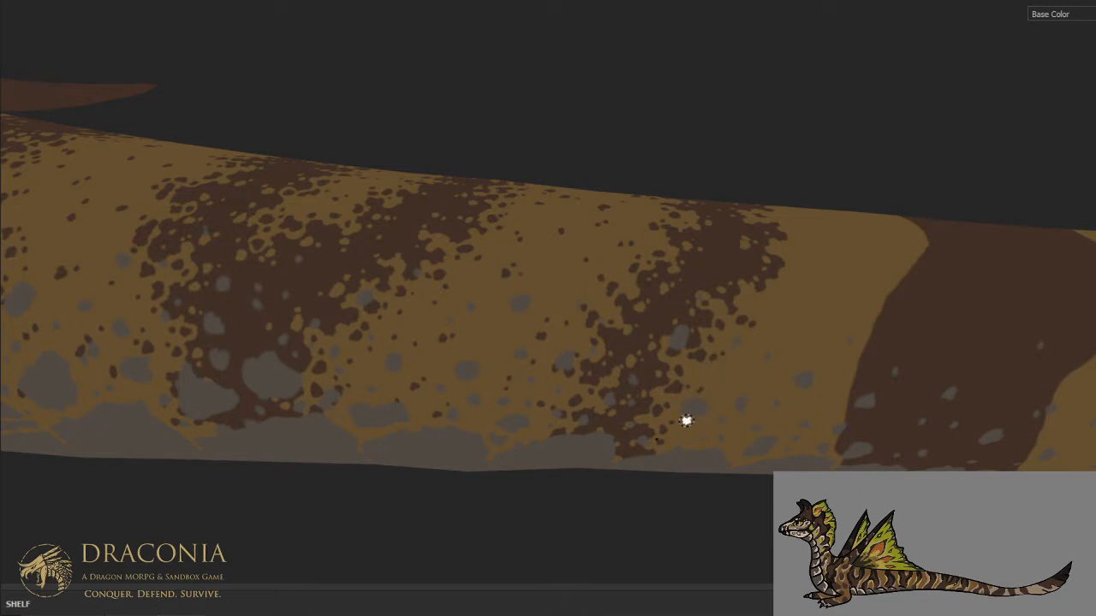
- Scatter small brown spots on the tan just behind the single stripe's rear edge, from the belly up to the spine
alt+drag(716, 343, 583, 443)
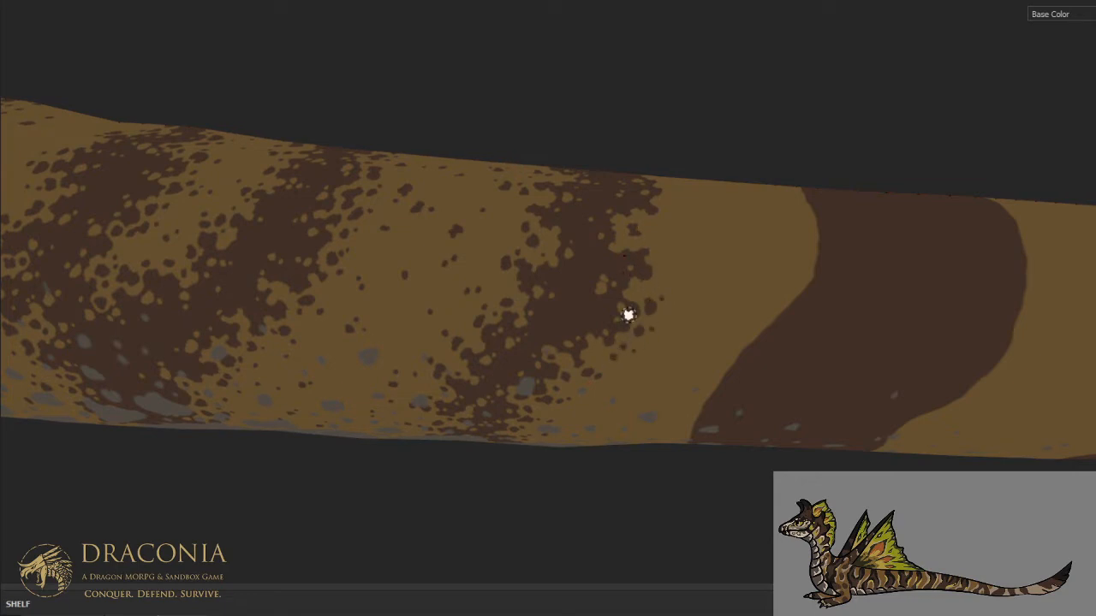
mouse_move(670, 238)
alt+middle_down()
mouse_move(616, 284)
mouse_move(604, 332)
alt+middle_up()
alt+drag(604, 332, 577, 377)
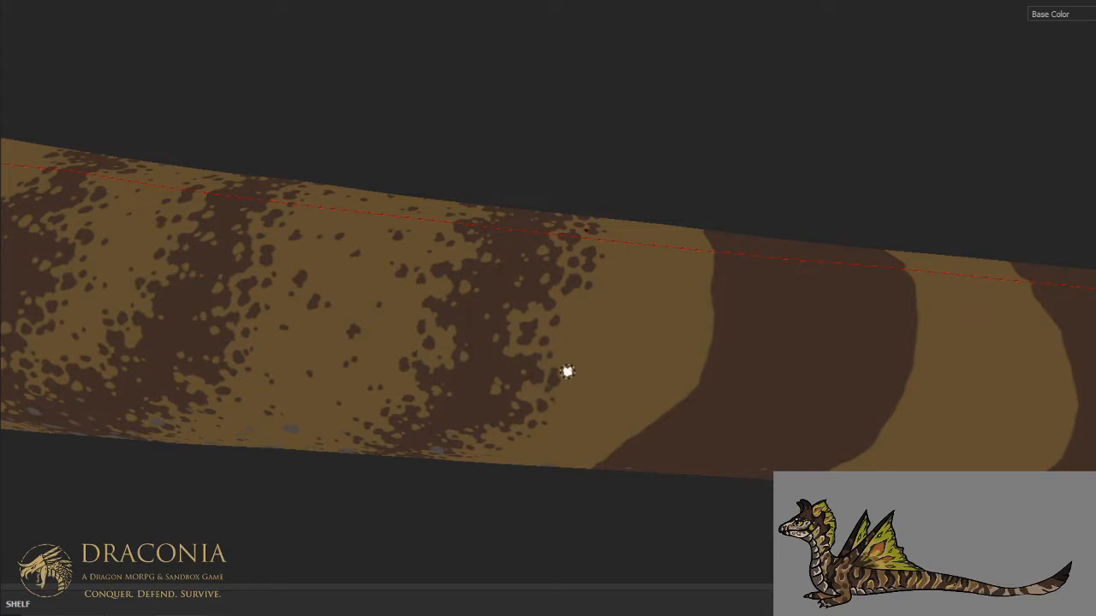
click(640, 319)
click(634, 304)
click(610, 364)
- Carve ragged tan notches into the front edge of the next wide stripe toward the tail tip, near the belly scales
scroll(628, 305, down, 5)
alt+drag(630, 297, 604, 360)
scroll(582, 306, up, 4)
scroll(582, 306, up, 1)
mouse_move(502, 338)
mouse_down()
mouse_move(504, 351)
mouse_move(562, 215)
mouse_move(565, 169)
mouse_up()
scroll(518, 297, down, 4)
alt+drag(494, 279, 583, 235)
scroll(531, 276, up, 3)
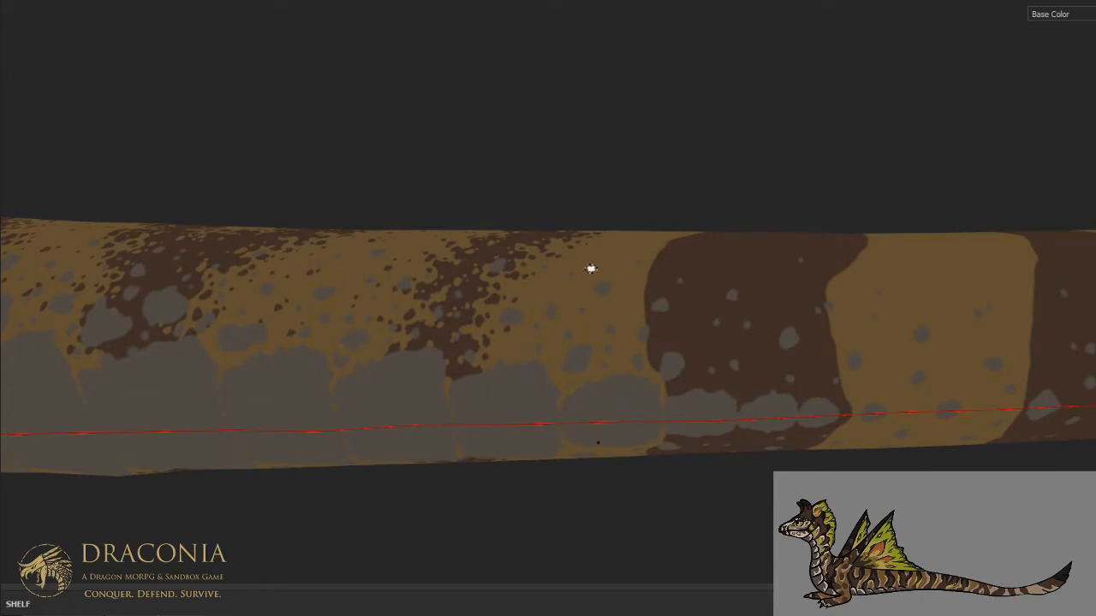
mouse_move(649, 292)
mouse_down()
mouse_move(666, 326)
mouse_move(709, 316)
mouse_move(698, 374)
mouse_move(734, 391)
mouse_move(698, 386)
mouse_move(686, 366)
mouse_move(684, 387)
mouse_move(650, 361)
mouse_move(666, 336)
mouse_move(676, 344)
mouse_move(696, 332)
mouse_move(695, 322)
mouse_move(657, 314)
mouse_move(663, 293)
mouse_up()
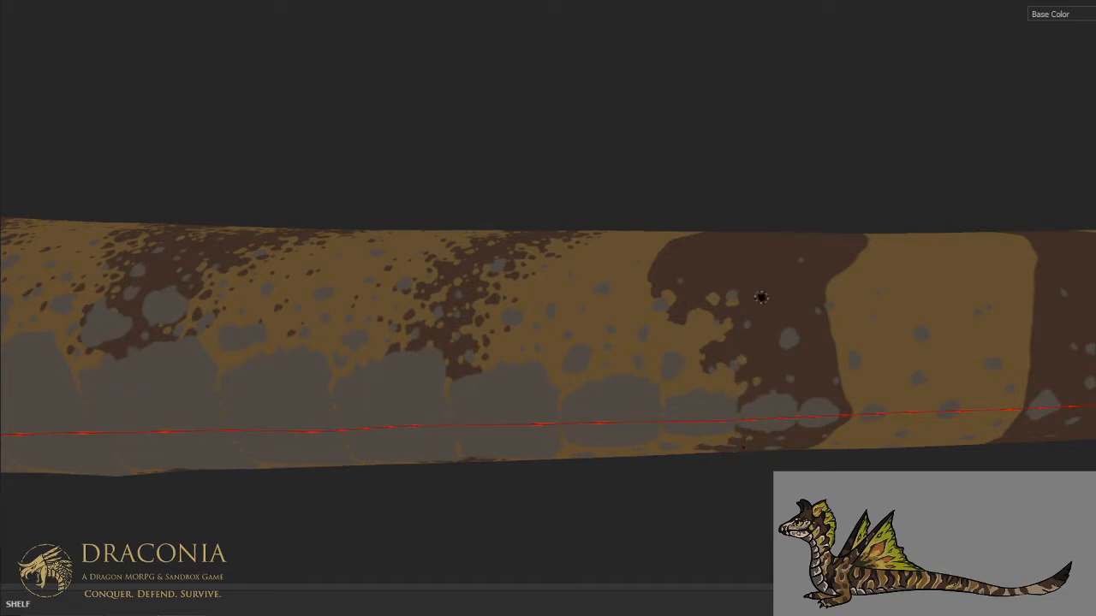
- Carve the wide stripe's front edge with tan notches from the lower flank to the spine and add small tan spots just inside it
alt+drag(779, 189, 667, 363)
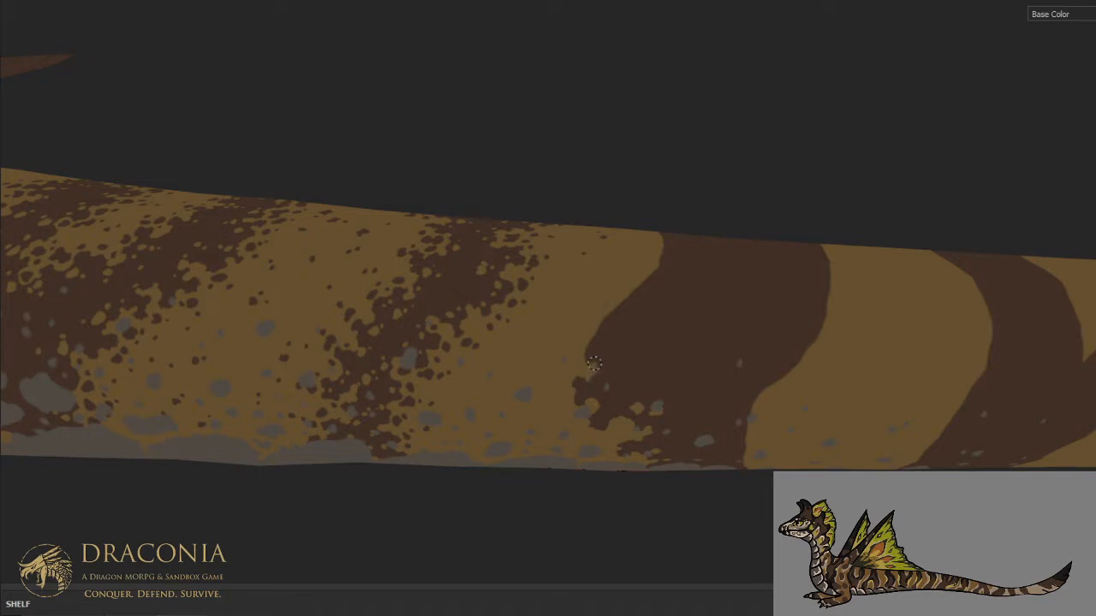
mouse_move(599, 334)
mouse_down()
mouse_move(626, 342)
mouse_move(625, 306)
mouse_move(669, 284)
mouse_move(642, 282)
mouse_up()
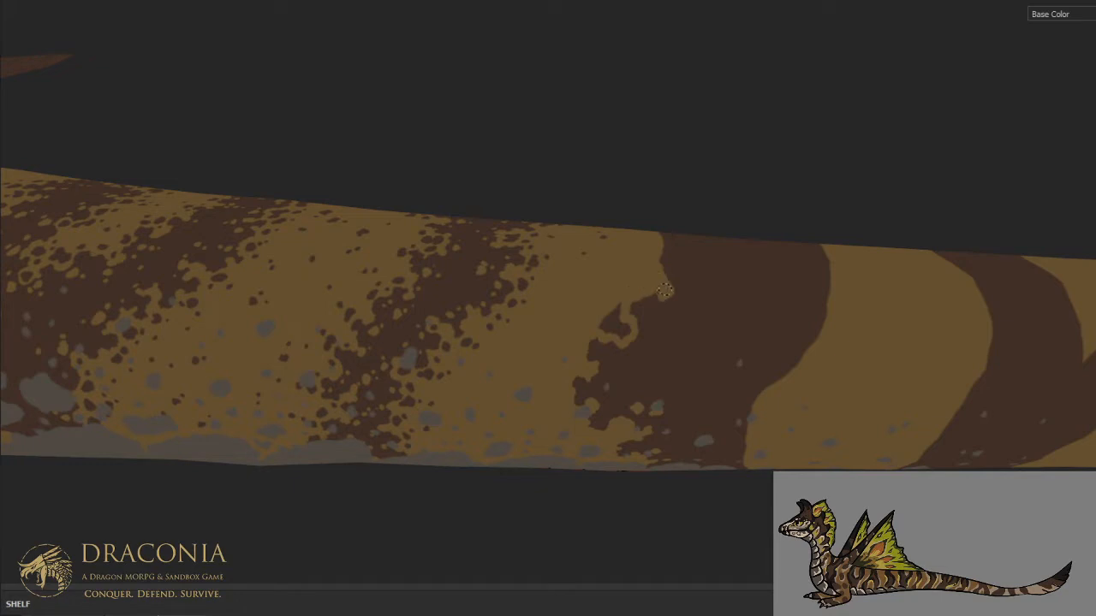
mouse_move(629, 294)
mouse_down()
mouse_move(618, 318)
mouse_move(631, 332)
mouse_move(601, 326)
mouse_up()
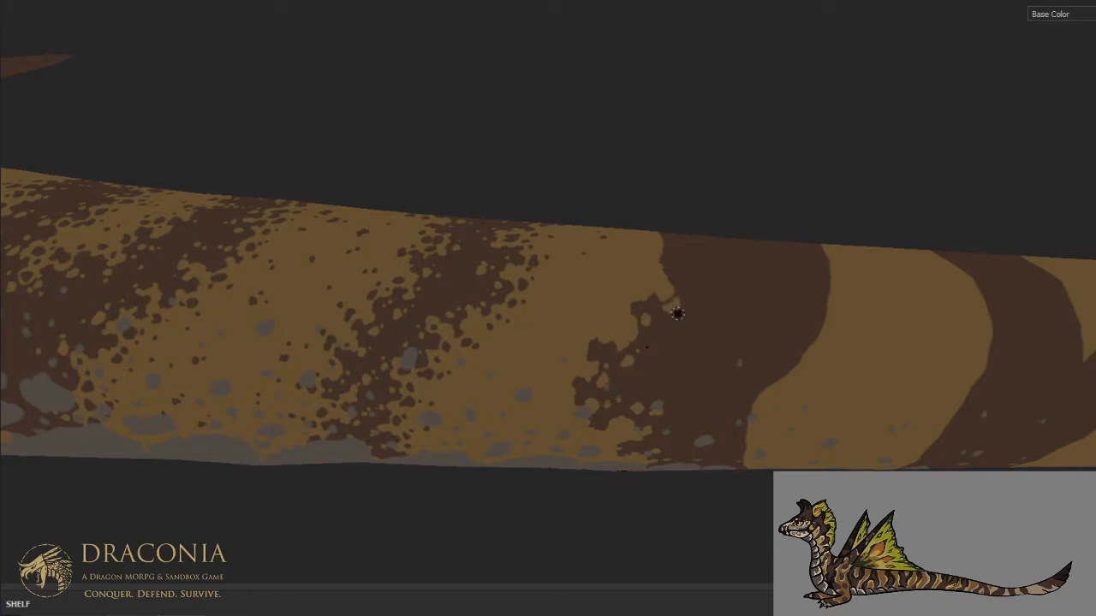
alt+drag(712, 249, 687, 390)
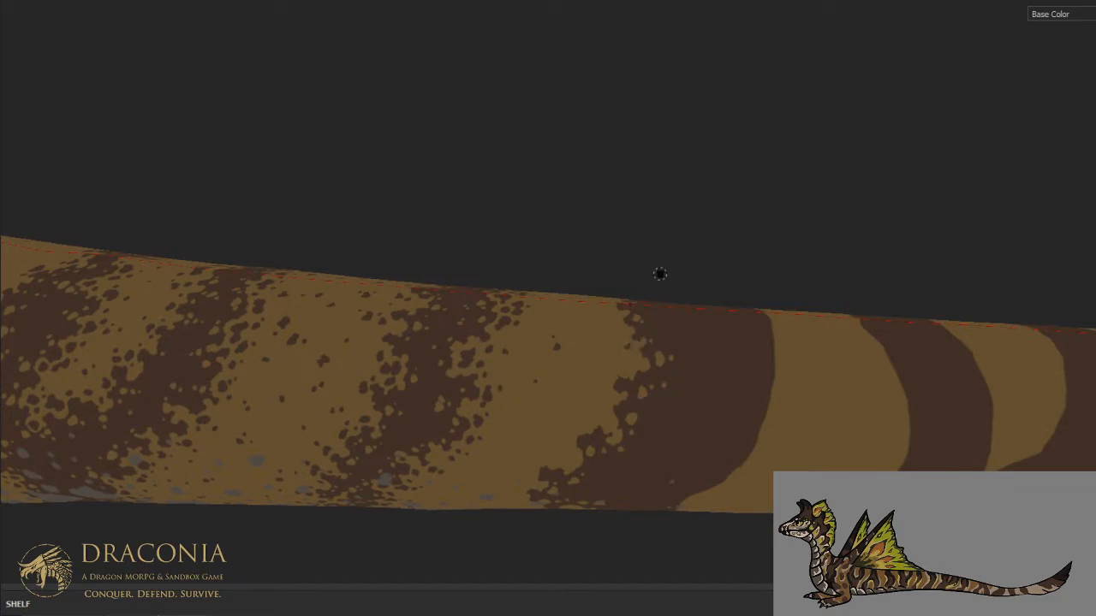
mouse_move(669, 328)
middle_down()
mouse_move(680, 375)
mouse_move(665, 297)
mouse_move(656, 342)
middle_up()
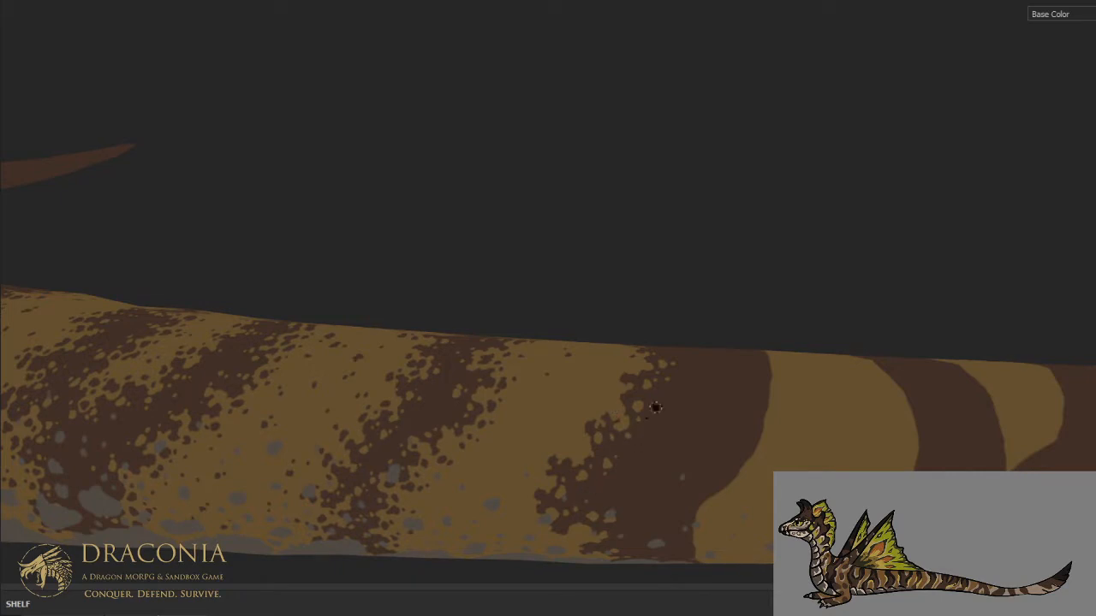
- Carve the wide stripe's rear edge into ragged tan notches along the belly and lower flank
alt+drag(663, 405, 592, 263)
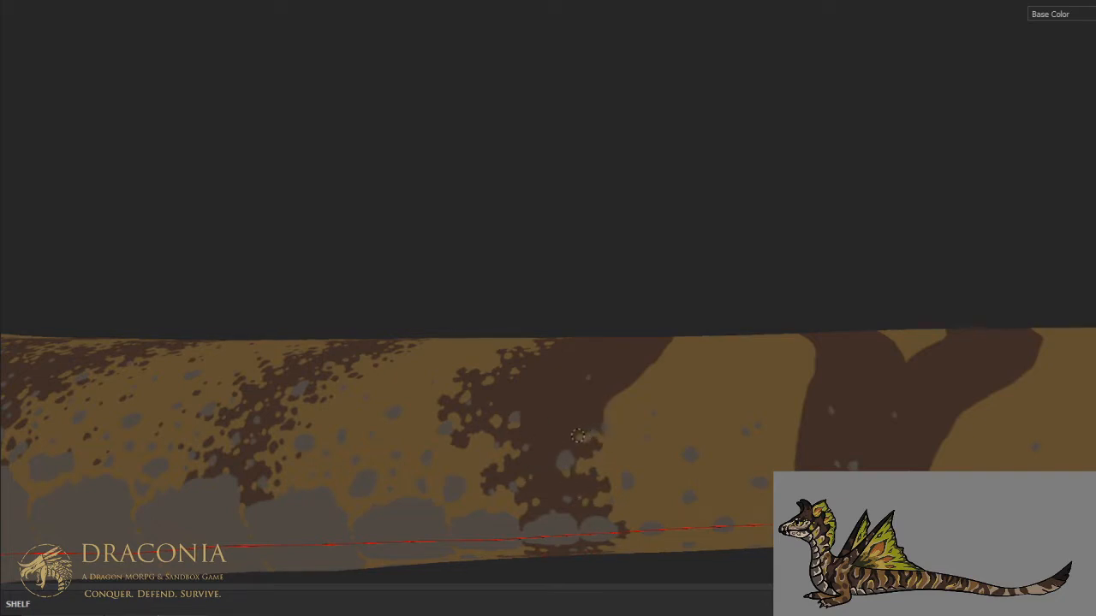
drag(590, 392, 611, 399)
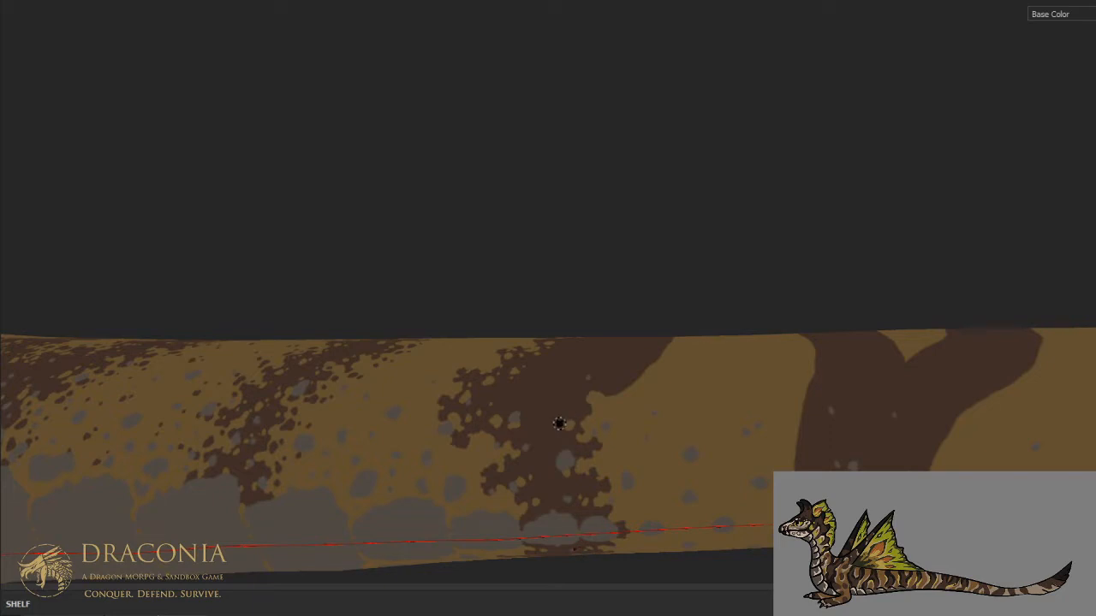
middle_drag(582, 372, 602, 519)
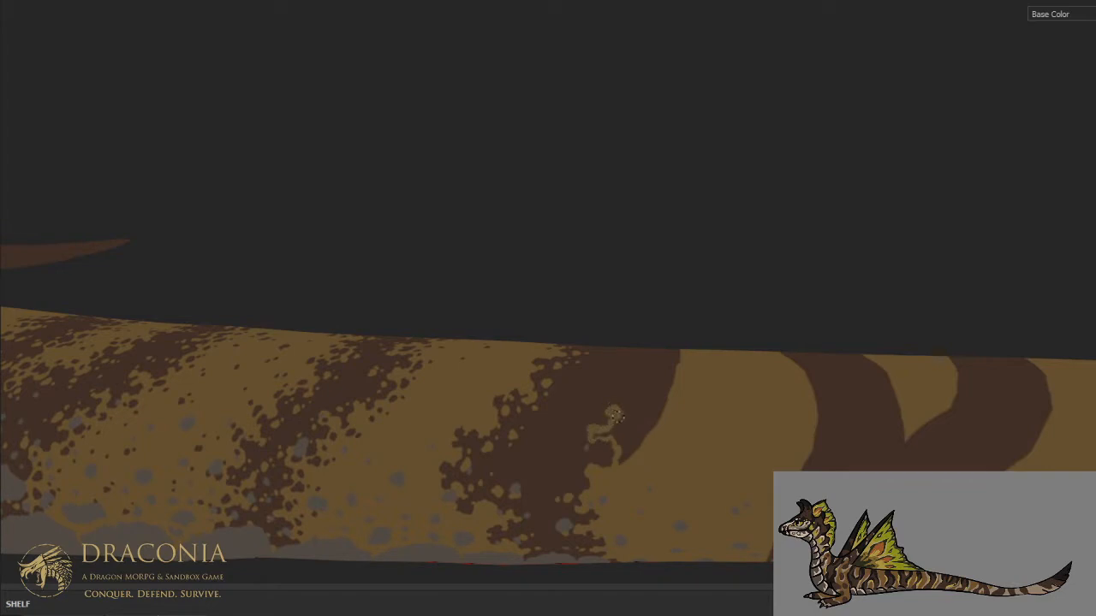
drag(635, 426, 653, 424)
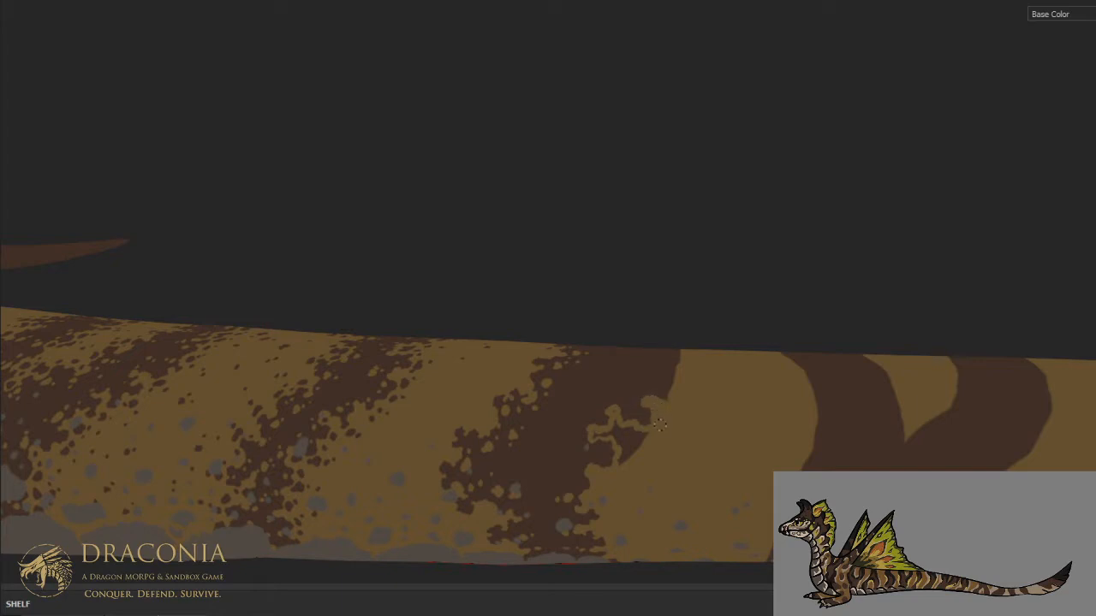
drag(650, 430, 626, 434)
drag(607, 437, 619, 456)
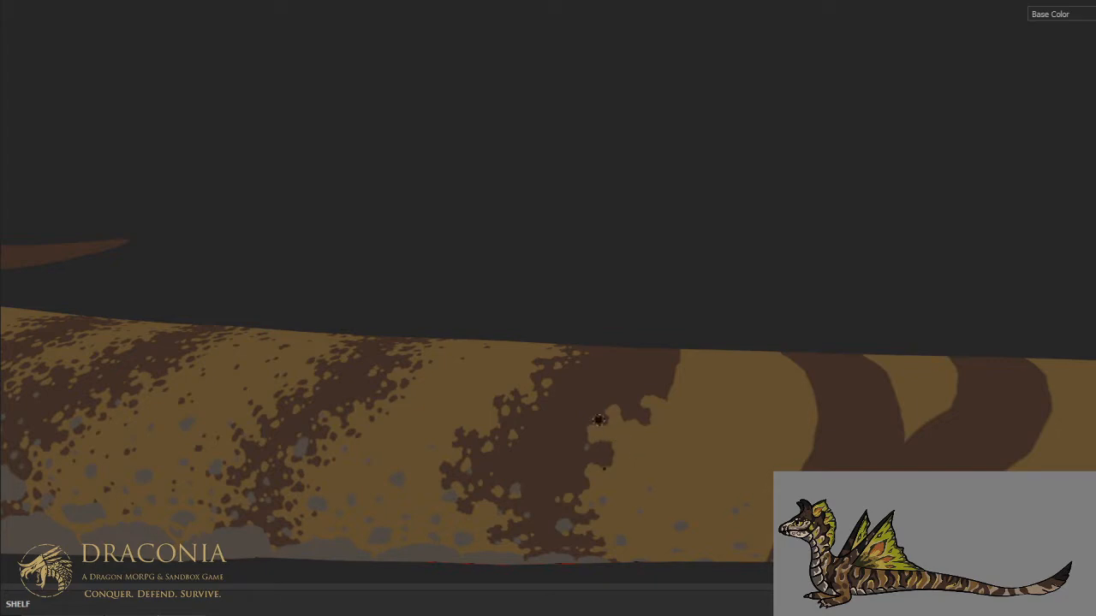
- Carve the wide stripe's rear edge from the middle flank across the spine with tan notches and small tan spots
shift+middle_drag(637, 321, 610, 357)
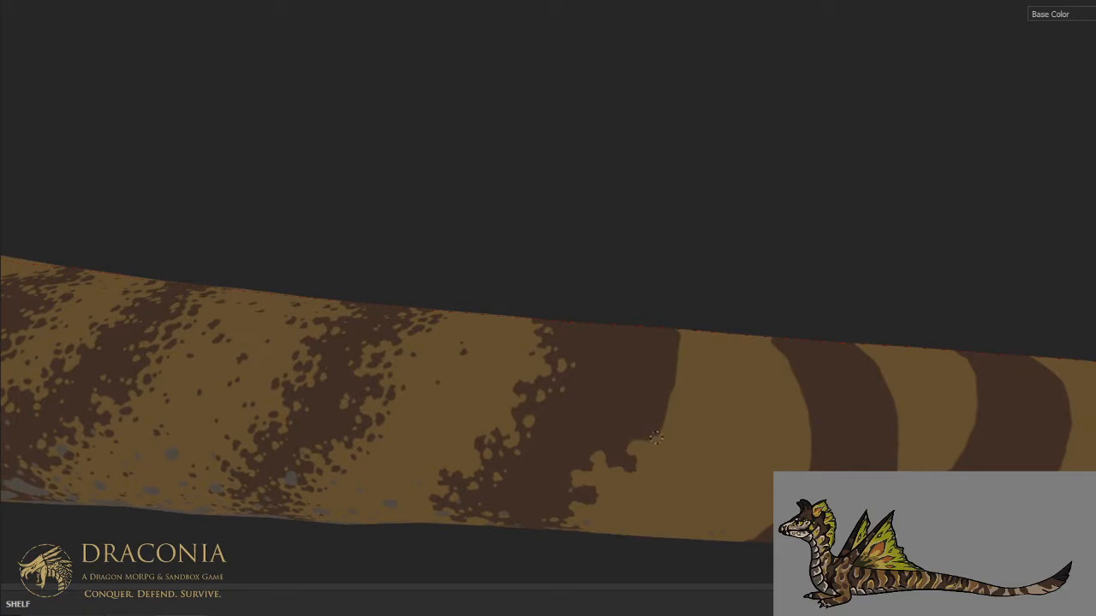
mouse_move(648, 425)
mouse_down()
mouse_move(667, 402)
mouse_move(649, 366)
mouse_move(679, 339)
mouse_up()
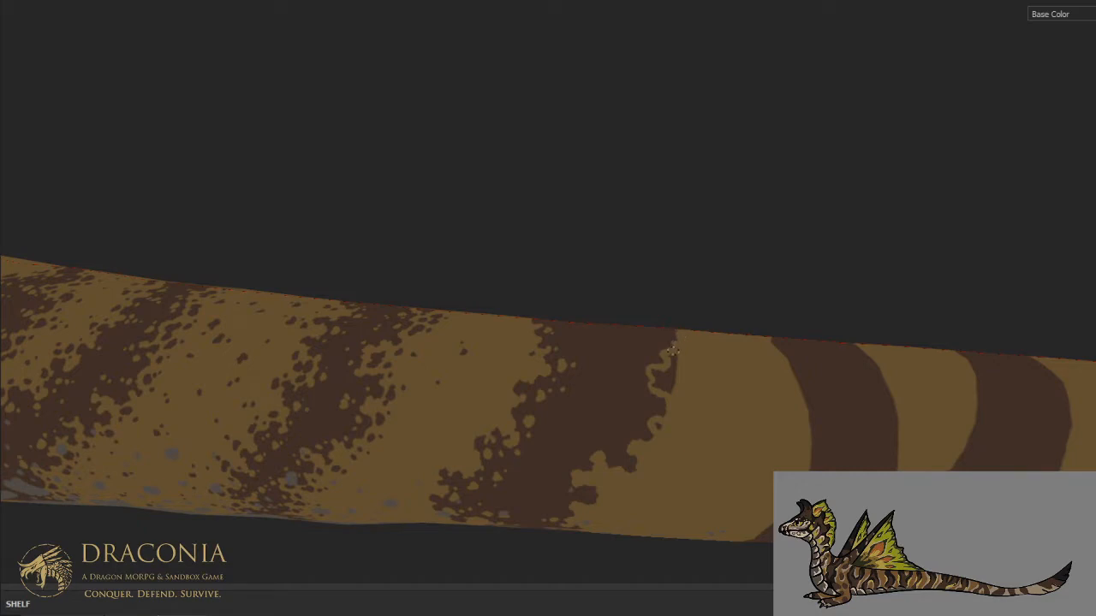
drag(668, 362, 647, 390)
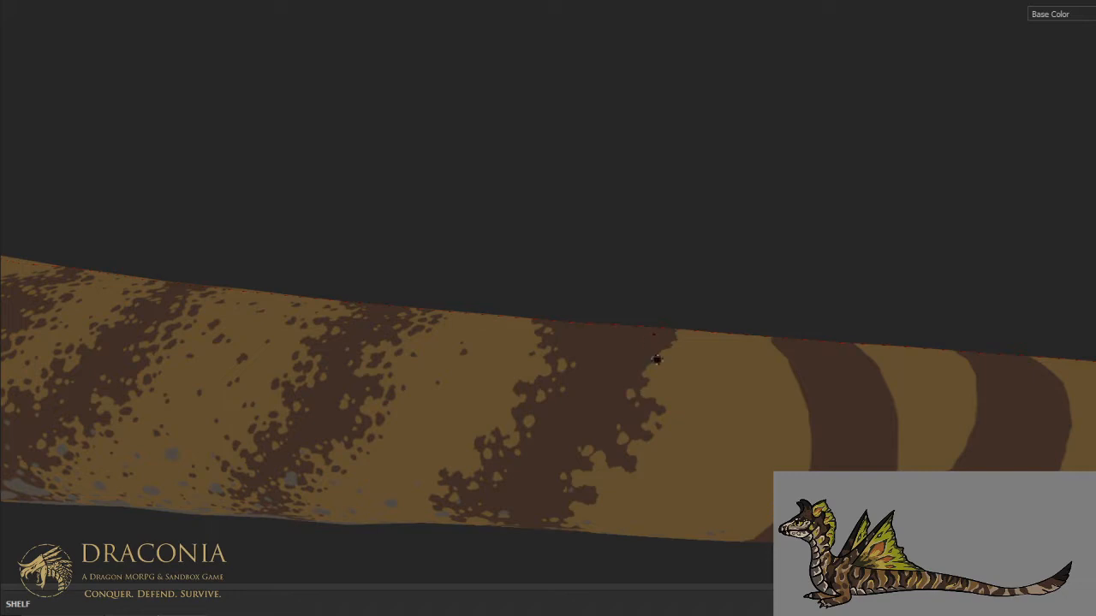
alt+drag(654, 279, 655, 358)
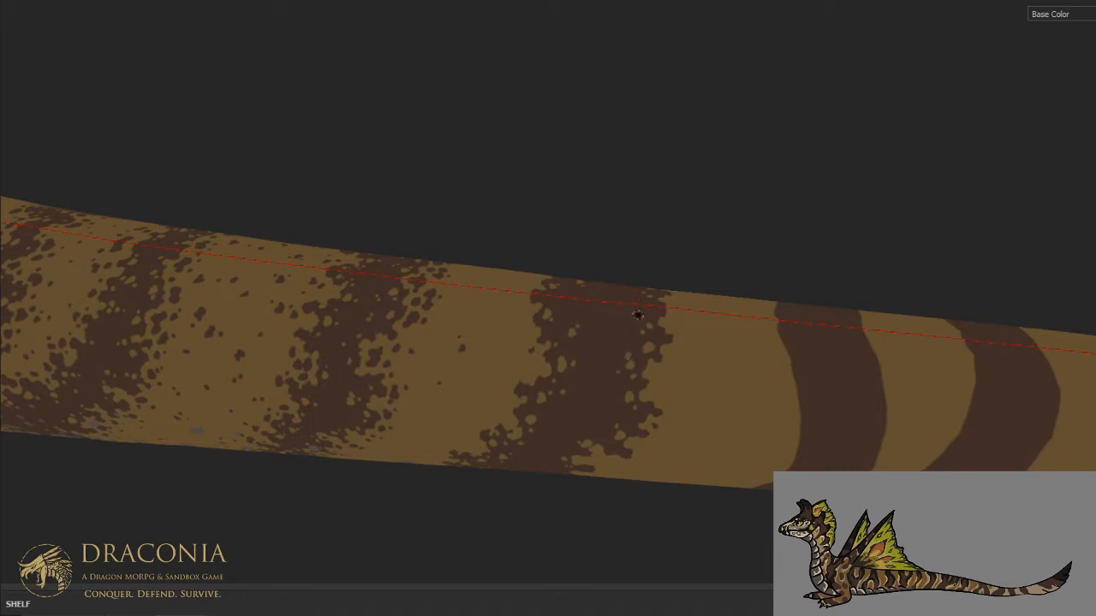
- Scatter small brown spots on the tan in front of the wide stripe's front edge, from the belly up the flank
mouse_move(646, 254)
alt+mouse_down()
mouse_move(607, 351)
mouse_move(656, 318)
mouse_move(610, 291)
alt+mouse_up()
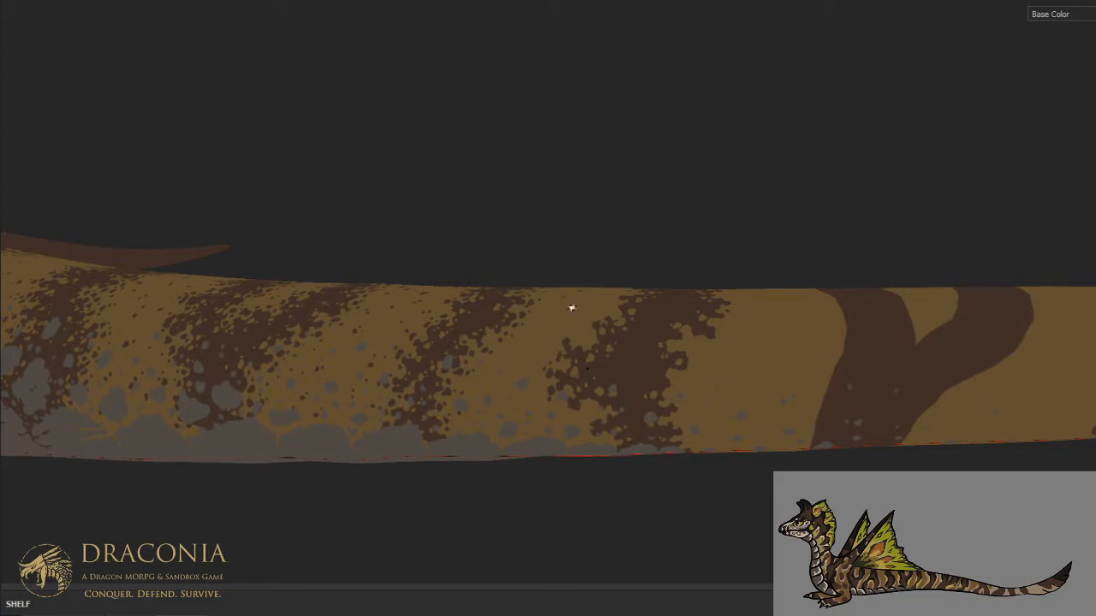
scroll(571, 307, up, 2)
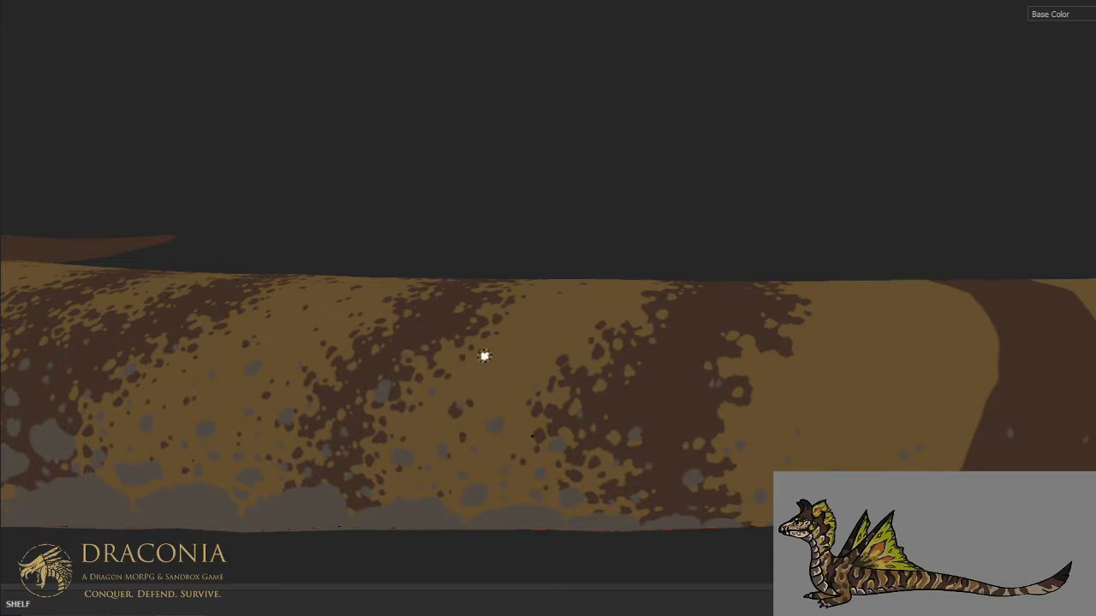
scroll(576, 297, down, 3)
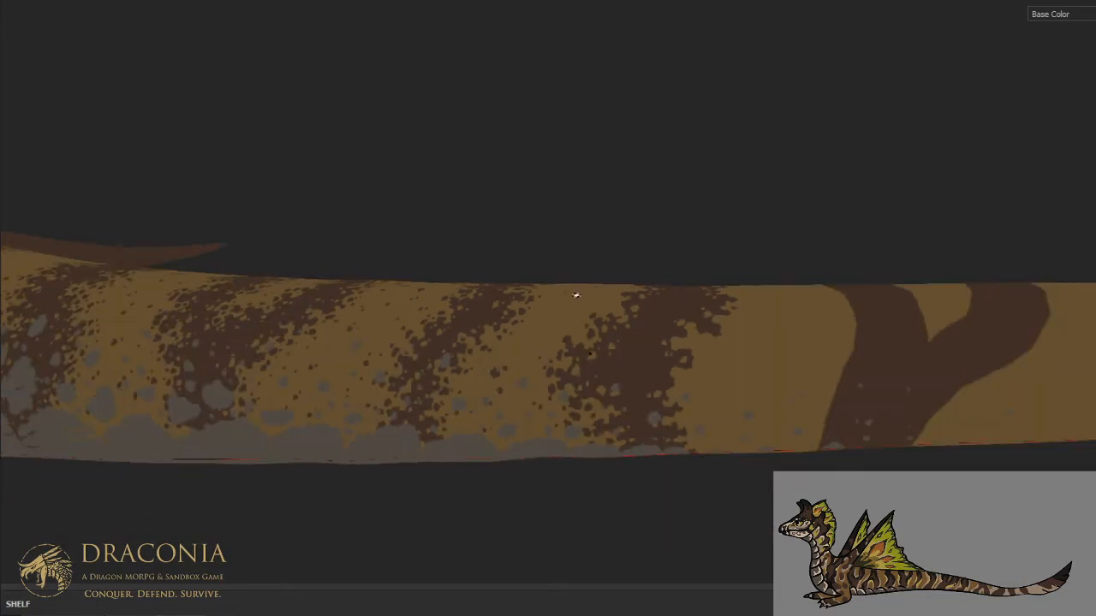
alt+drag(576, 294, 592, 391)
alt+middle_drag(608, 309, 588, 410)
scroll(595, 343, up, 3)
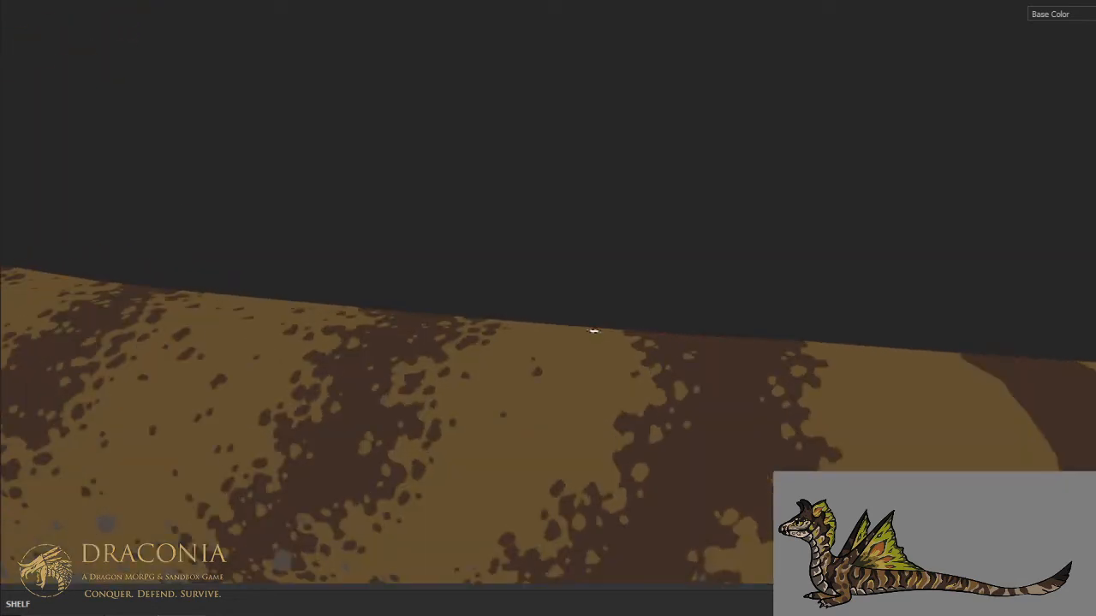
scroll(594, 322, down, 8)
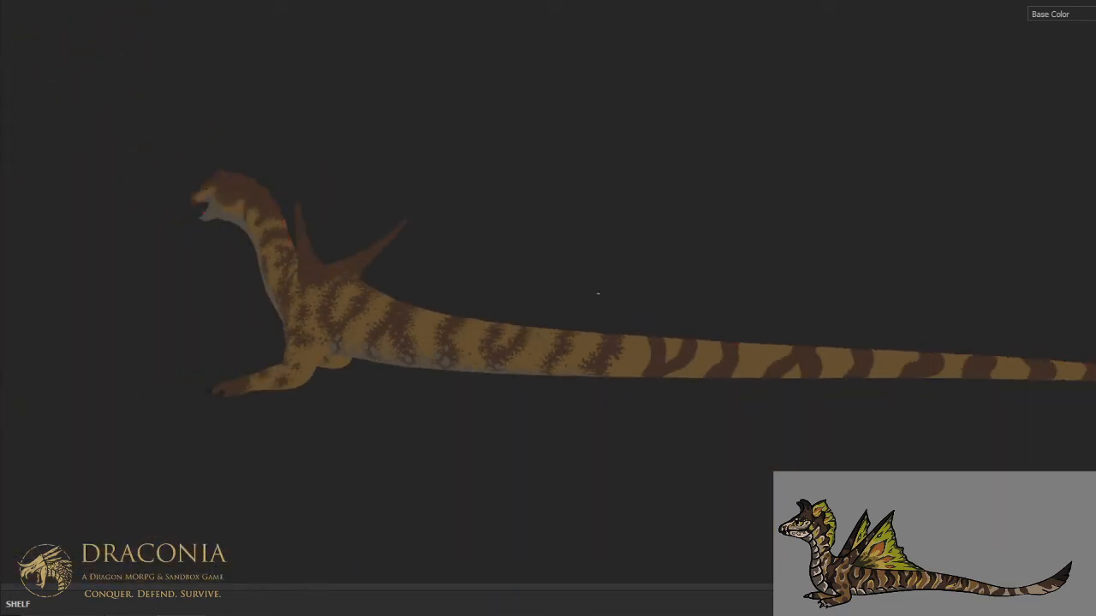
scroll(599, 294, up, 6)
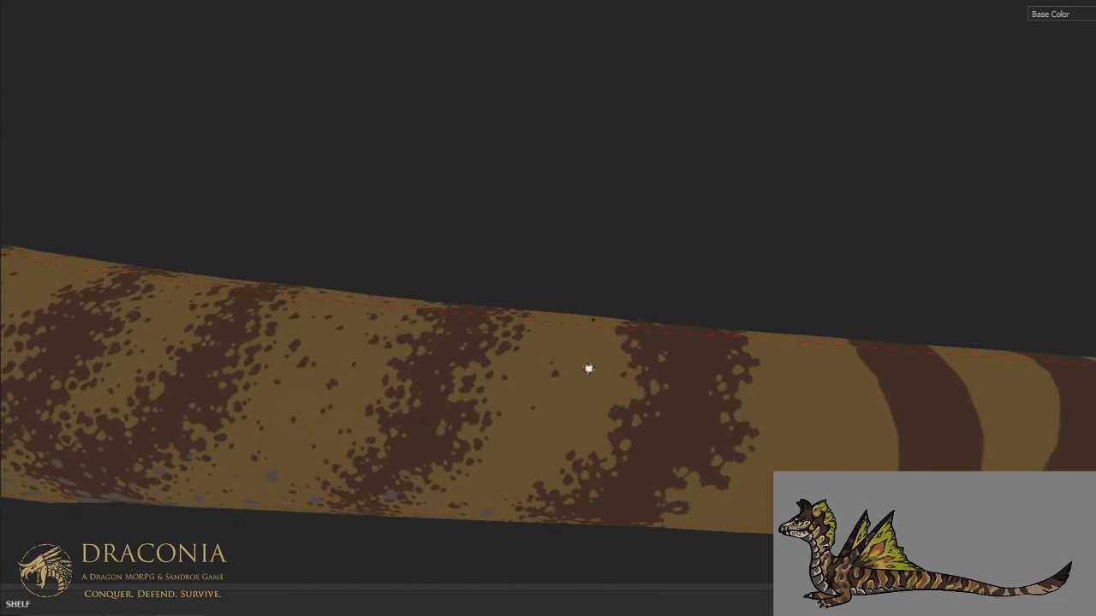
scroll(589, 367, up, 1)
drag(531, 468, 533, 469)
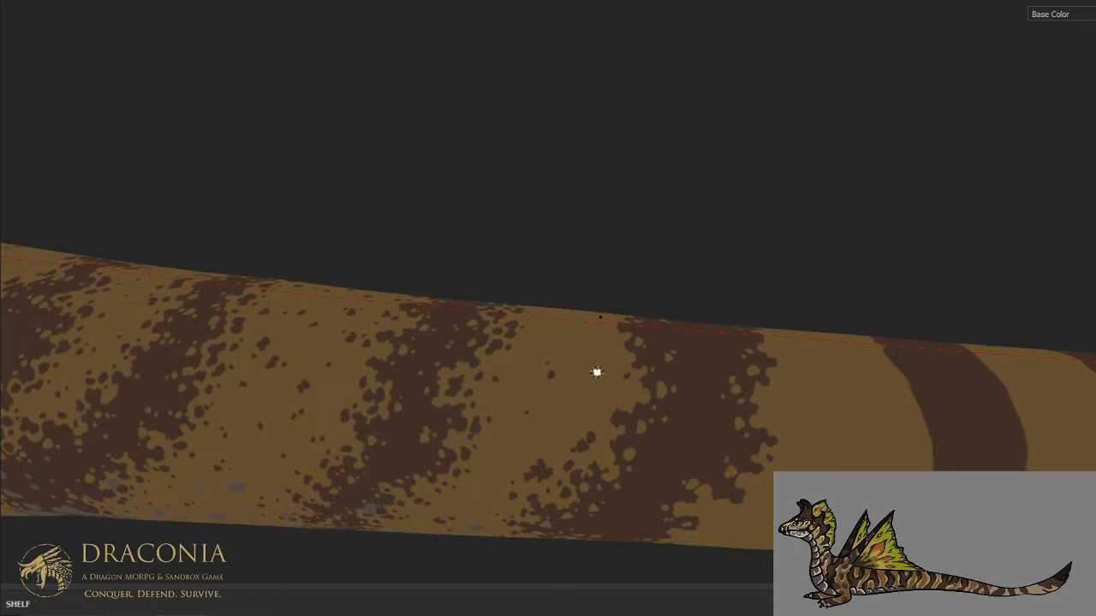
key(ctrl)
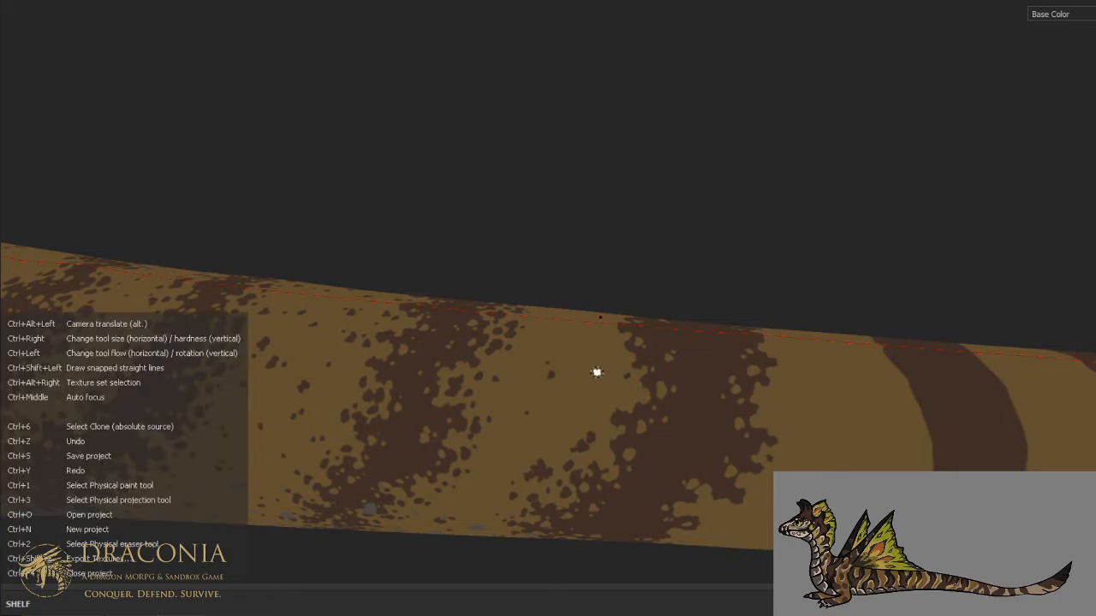
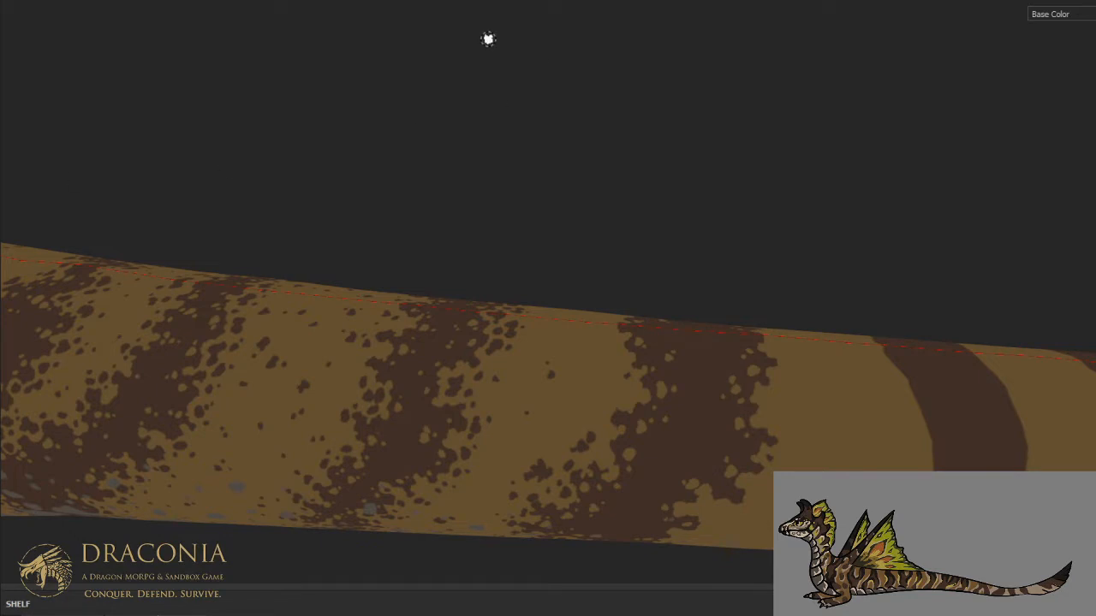
- Dot small brown spots on the tan along the wide stripe's rear edge, from the middle flank up to the spine
scroll(536, 175, down, 5)
scroll(660, 300, up, 4)
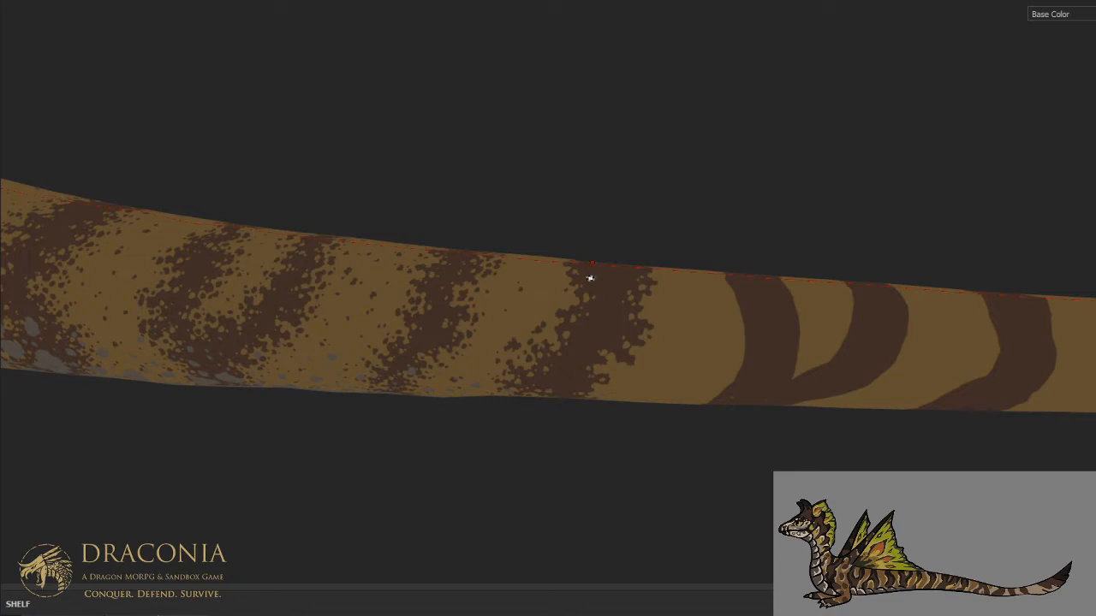
scroll(589, 295, up, 2)
alt+drag(590, 296, 596, 346)
scroll(603, 331, up, 2)
scroll(603, 329, up, 1)
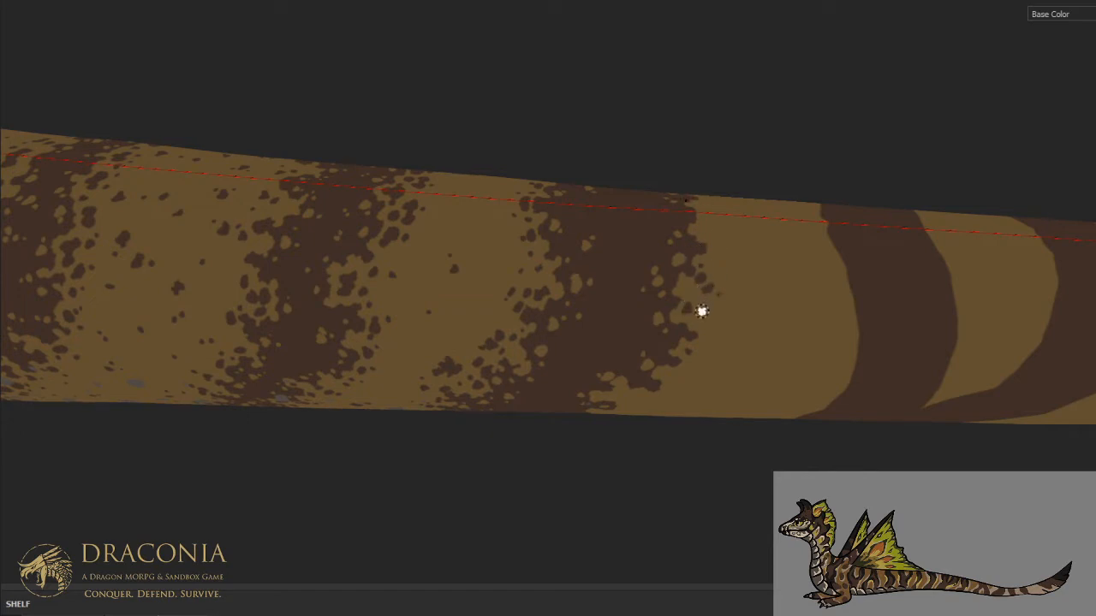
drag(704, 329, 707, 332)
click(715, 334)
click(711, 318)
click(703, 201)
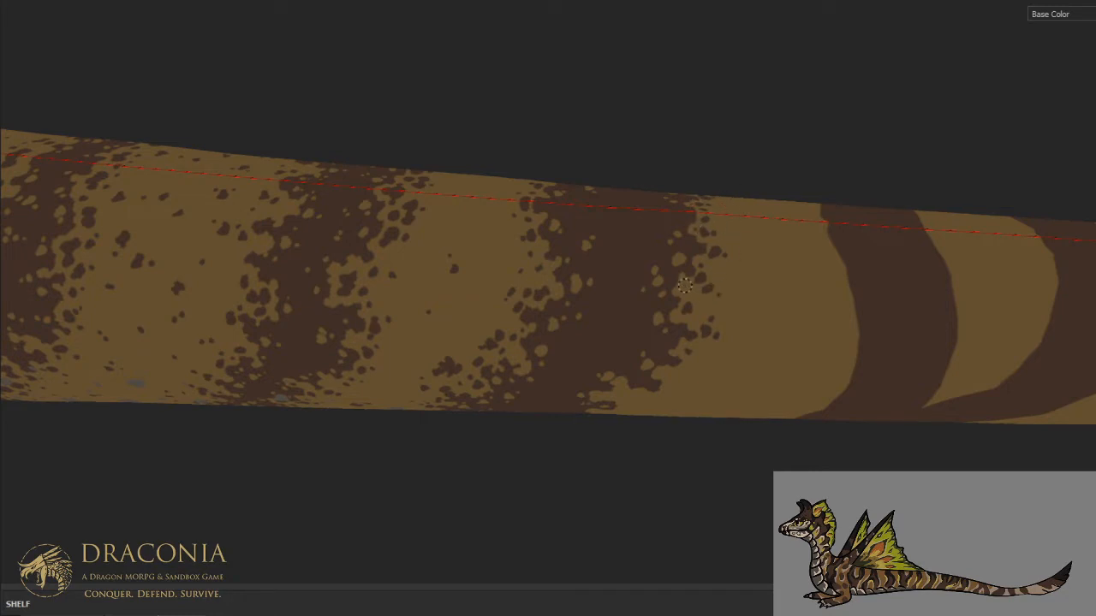
- Scatter brown spots on the tan behind the wide stripe's rear edge along the lower flank and belly
scroll(703, 247, down, 1)
alt+drag(689, 297, 677, 266)
scroll(701, 342, up, 2)
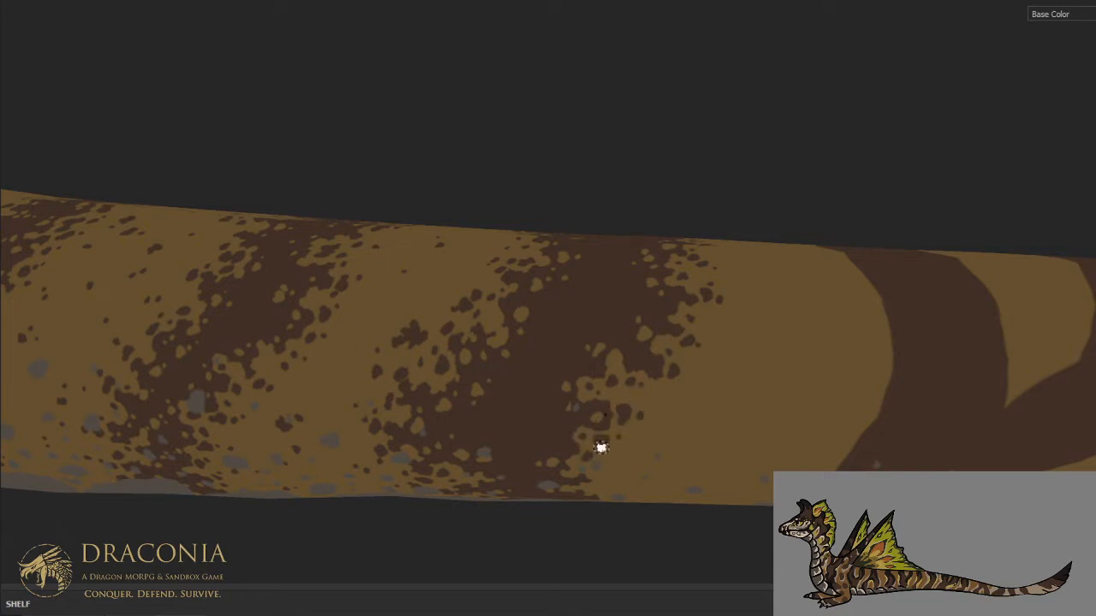
scroll(608, 358, down, 3)
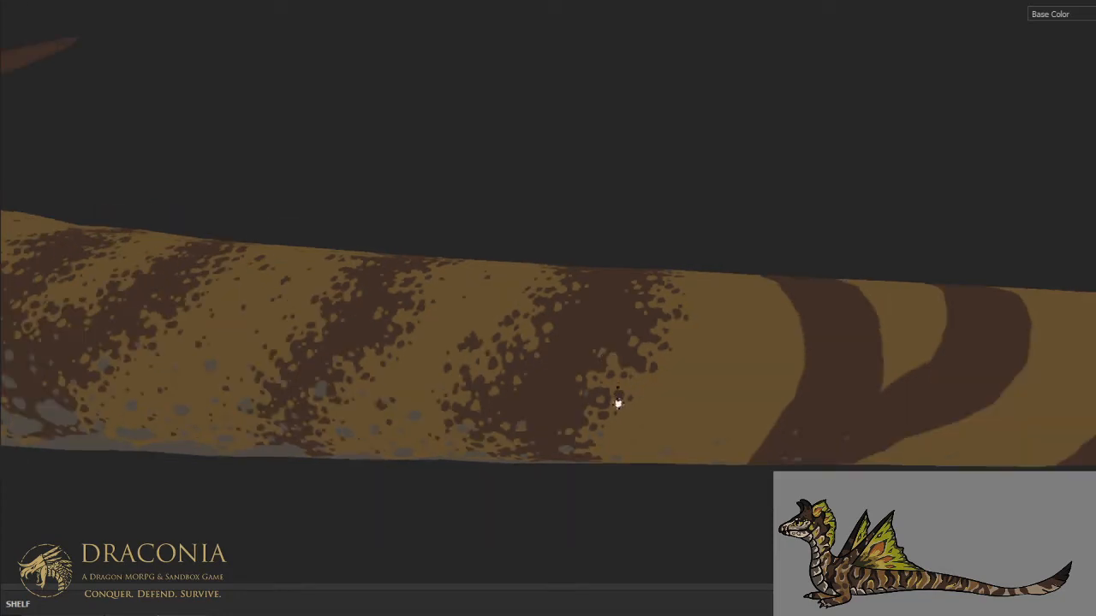
alt+drag(617, 405, 633, 283)
alt+middle_drag(649, 430, 645, 367)
scroll(646, 367, up, 2)
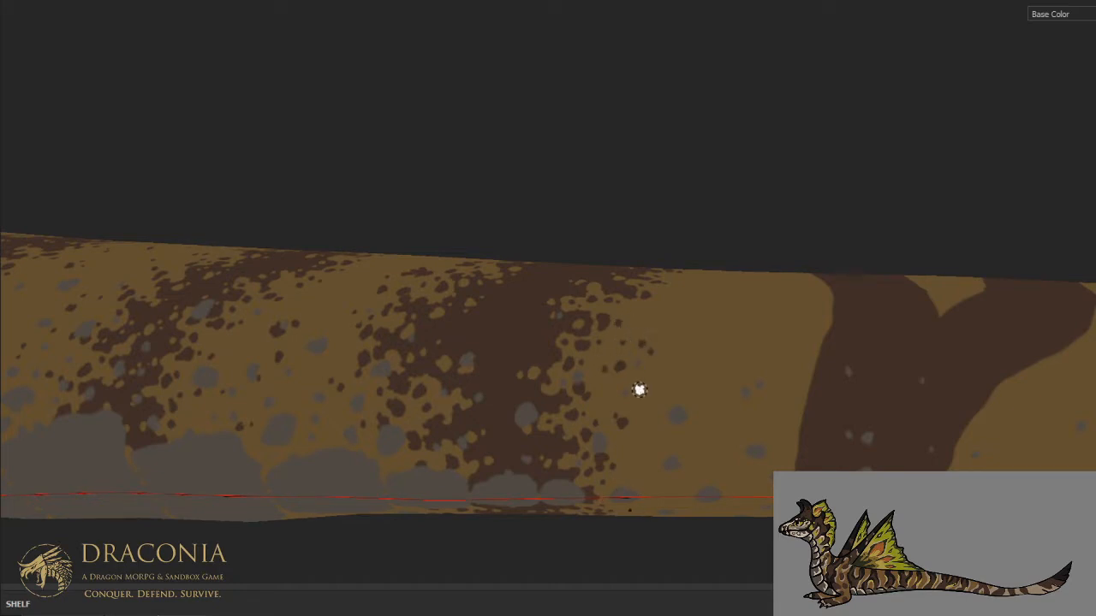
alt+drag(650, 344, 617, 347)
scroll(631, 363, up, 2)
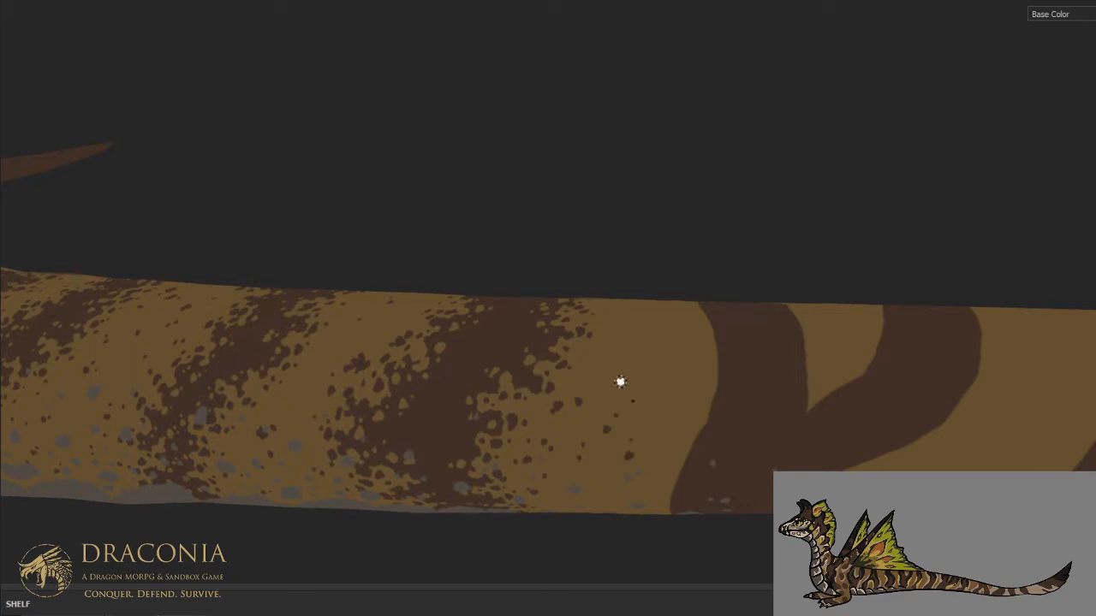
- Speckle the inside of the wide stripe with small tan spots from the spine down to the lower flank
alt+drag(619, 382, 546, 357)
alt+middle_drag(545, 357, 644, 417)
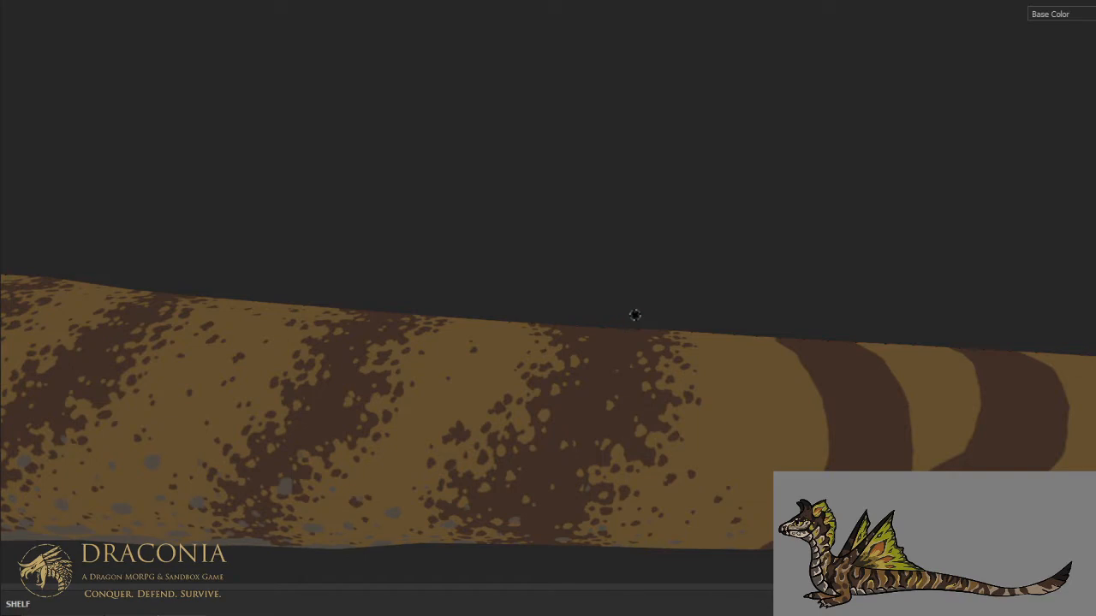
alt+drag(634, 315, 615, 439)
alt+middle_drag(612, 345, 619, 393)
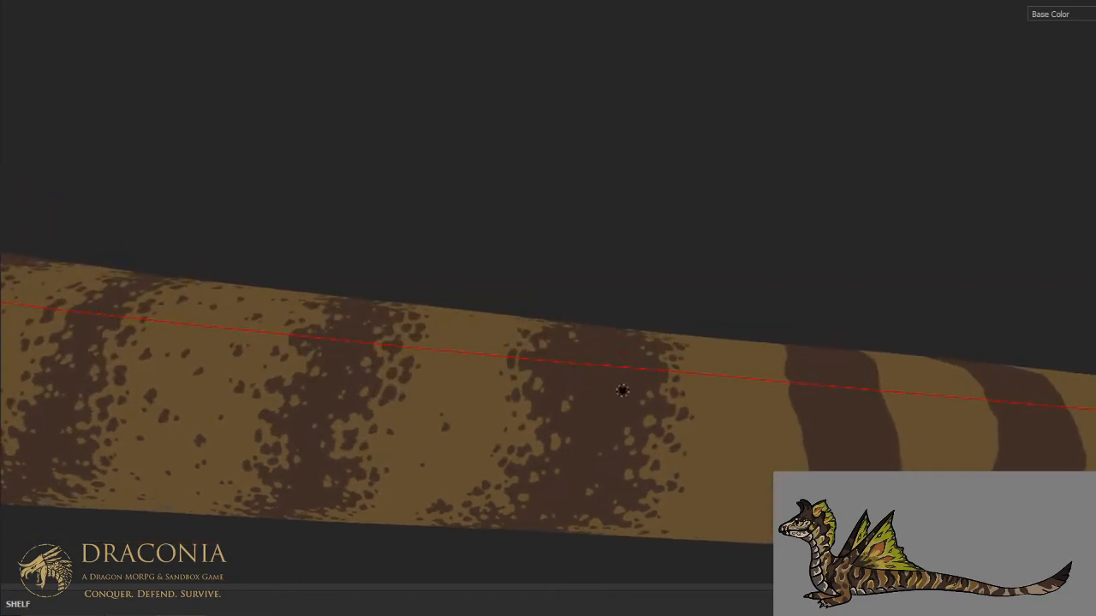
scroll(622, 389, up, 1)
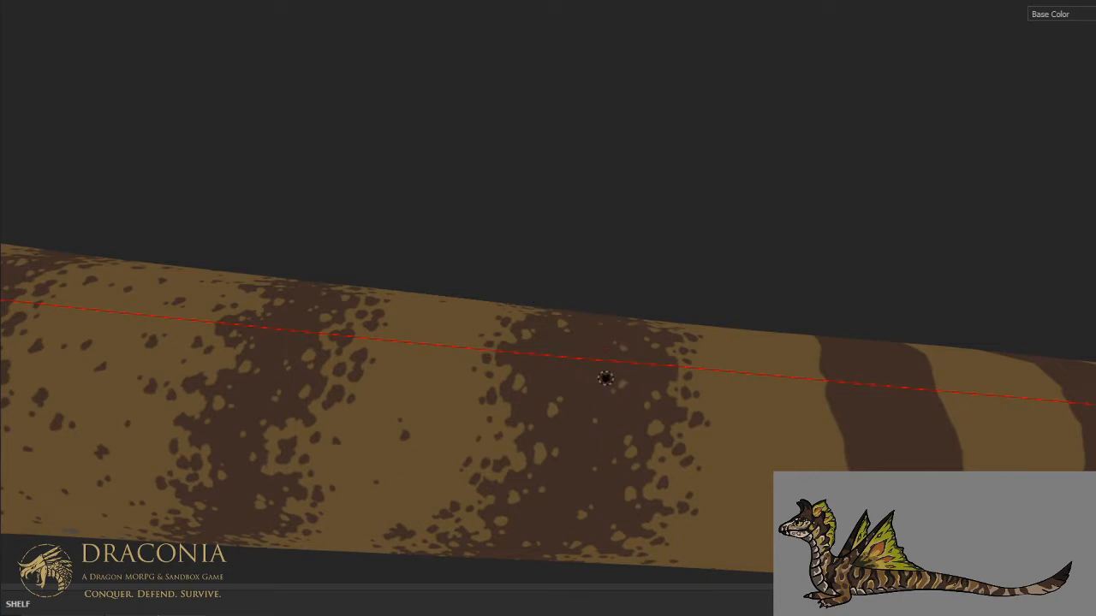
scroll(606, 378, down, 3)
alt+drag(614, 385, 628, 335)
alt+middle_drag(639, 423, 670, 307)
alt+drag(675, 360, 680, 201)
scroll(616, 400, up, 2)
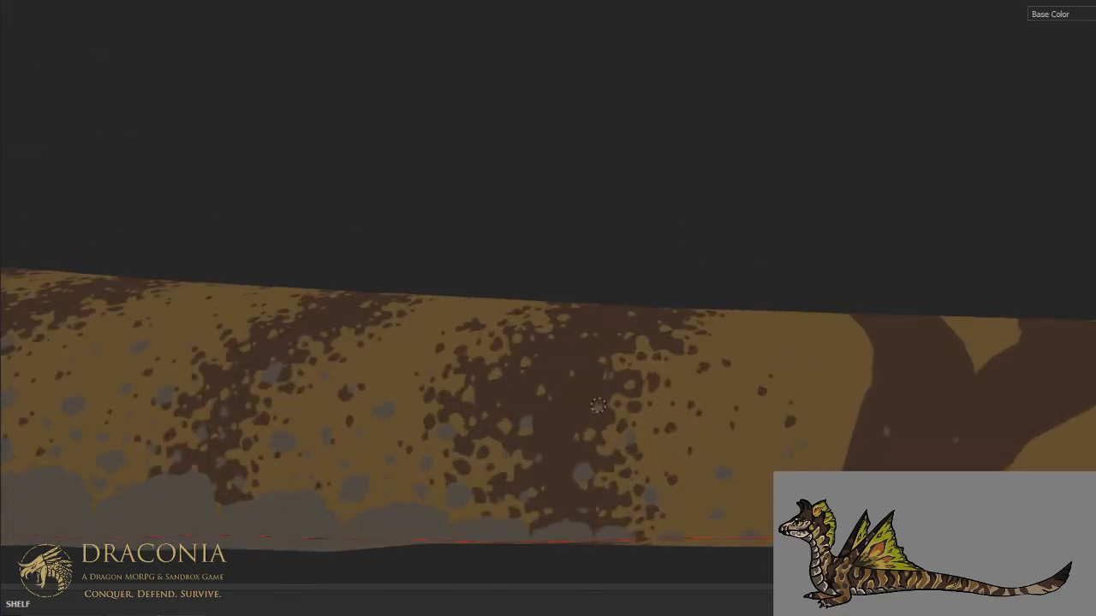
- Carve the front edge of the forked stripe behind it with tan notches and spots along the lower flank and belly
mouse_move(576, 385)
alt+mouse_down()
mouse_move(577, 371)
mouse_move(570, 464)
mouse_move(572, 443)
mouse_move(676, 348)
mouse_move(756, 399)
mouse_move(597, 393)
mouse_move(605, 251)
alt+mouse_up()
scroll(618, 417, up, 4)
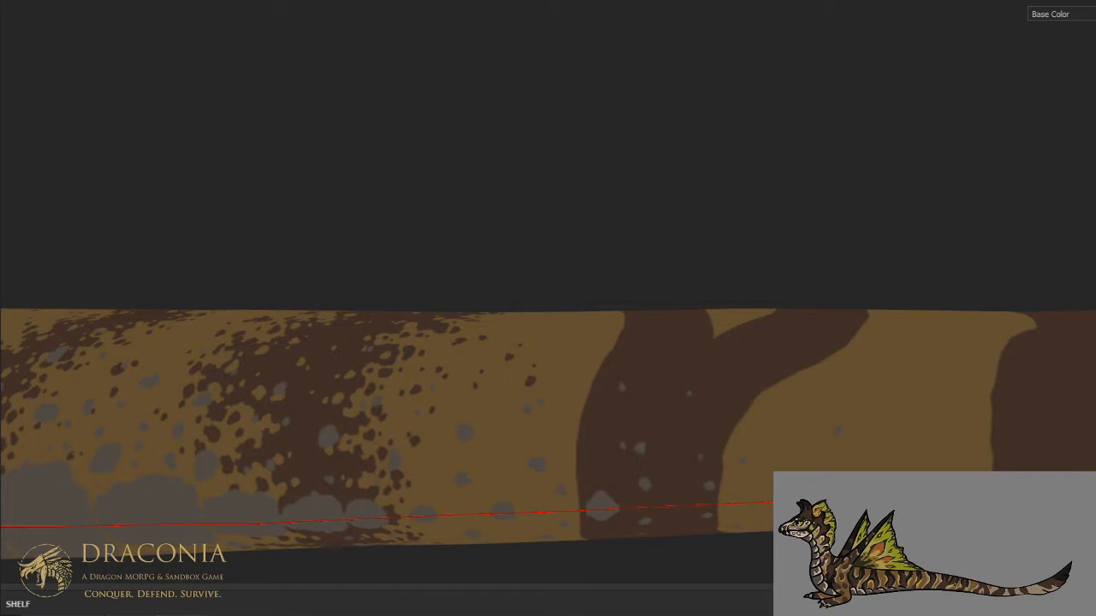
alt+drag(586, 279, 598, 303)
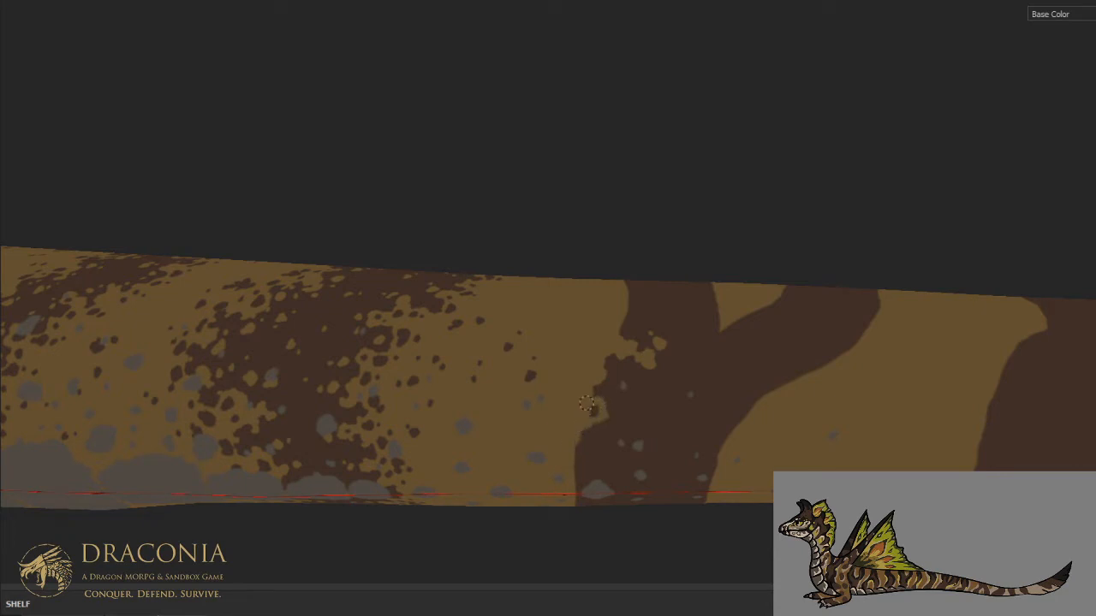
drag(618, 420, 617, 427)
click(621, 411)
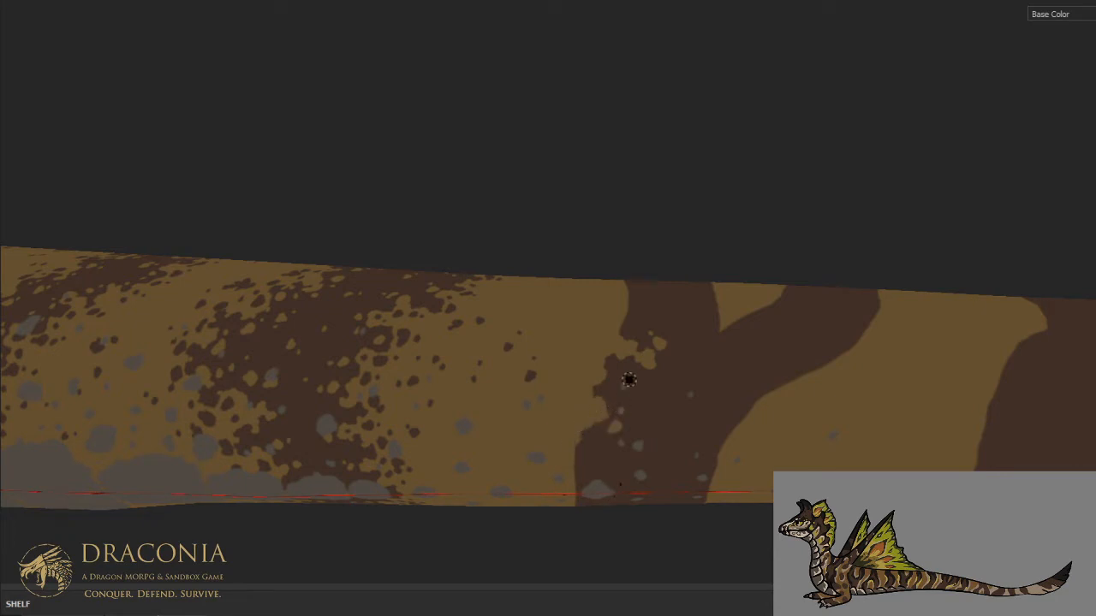
drag(626, 392, 632, 389)
click(638, 398)
click(608, 376)
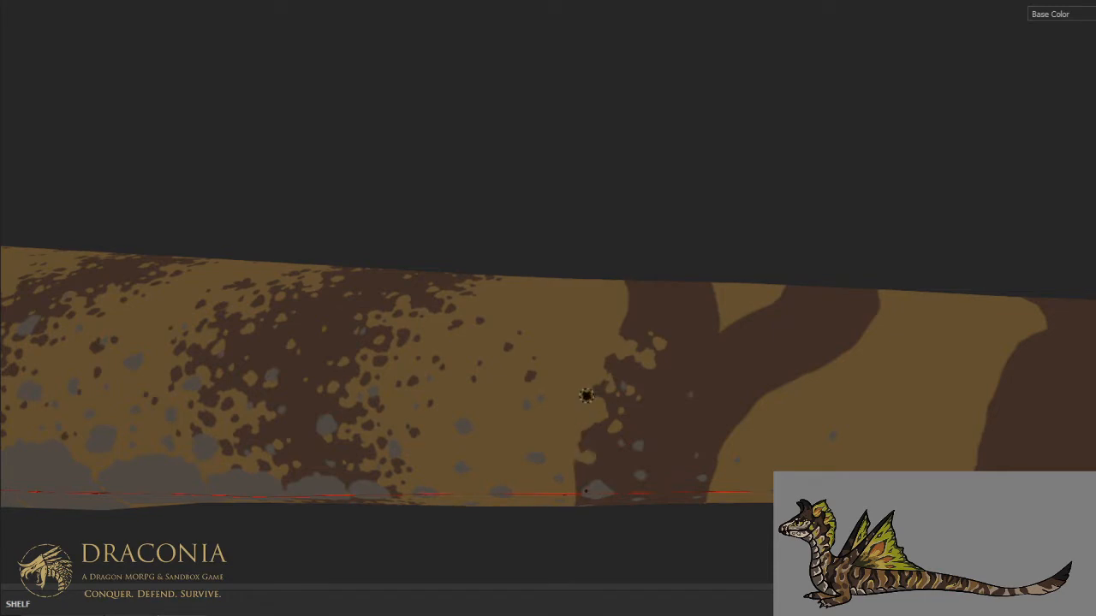
middle_drag(585, 395, 588, 354)
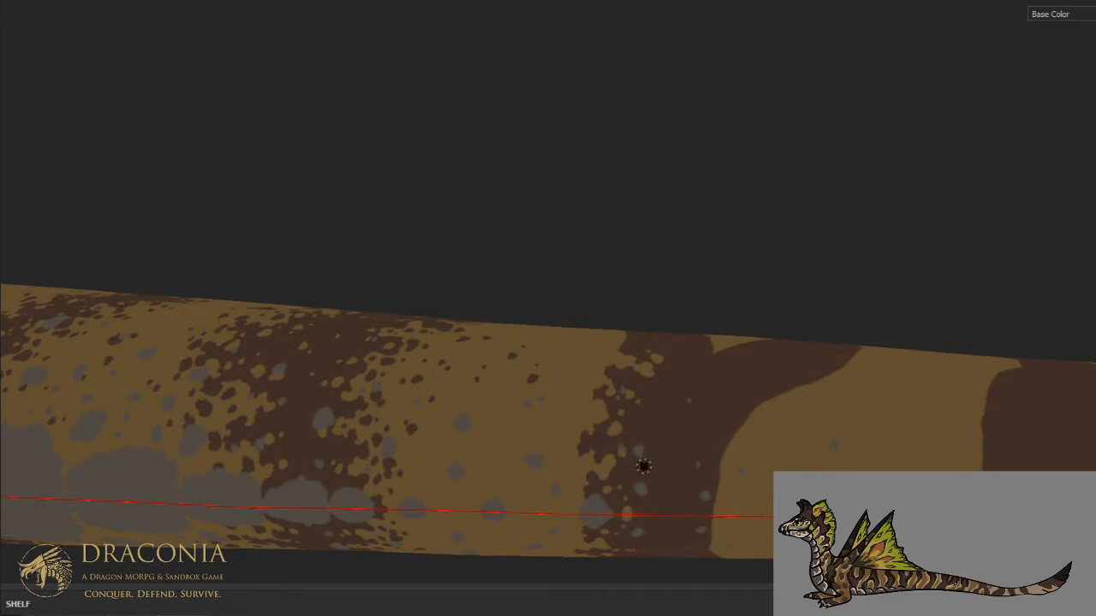
- Carve tan notches into the forked stripe's front edge on the middle flank and add small tan spots just inside it
alt+drag(661, 408, 652, 485)
mouse_move(678, 355)
alt+middle_down()
mouse_move(677, 428)
mouse_move(677, 403)
alt+middle_up()
scroll(677, 402, up, 1)
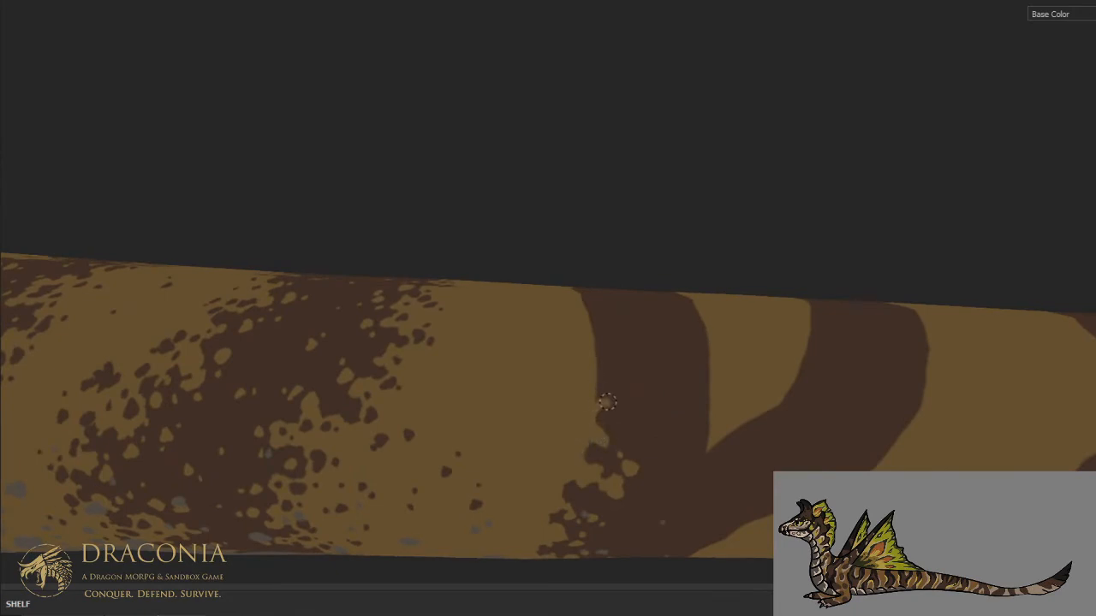
mouse_move(618, 390)
mouse_down()
mouse_move(621, 374)
mouse_move(606, 374)
mouse_move(599, 394)
mouse_move(631, 360)
mouse_move(633, 396)
mouse_up()
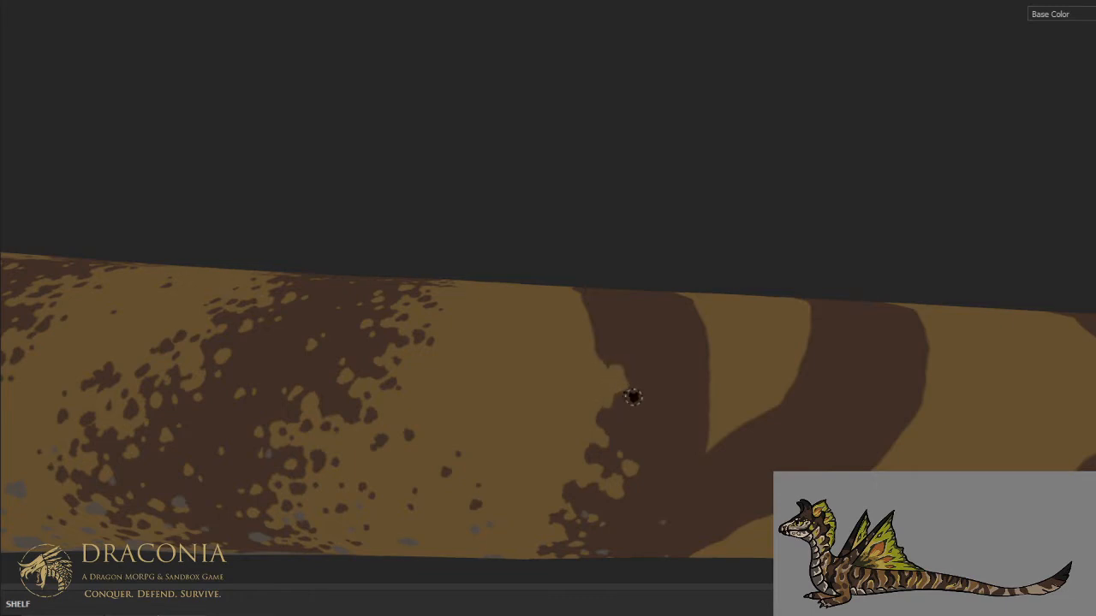
click(648, 417)
click(648, 475)
click(659, 482)
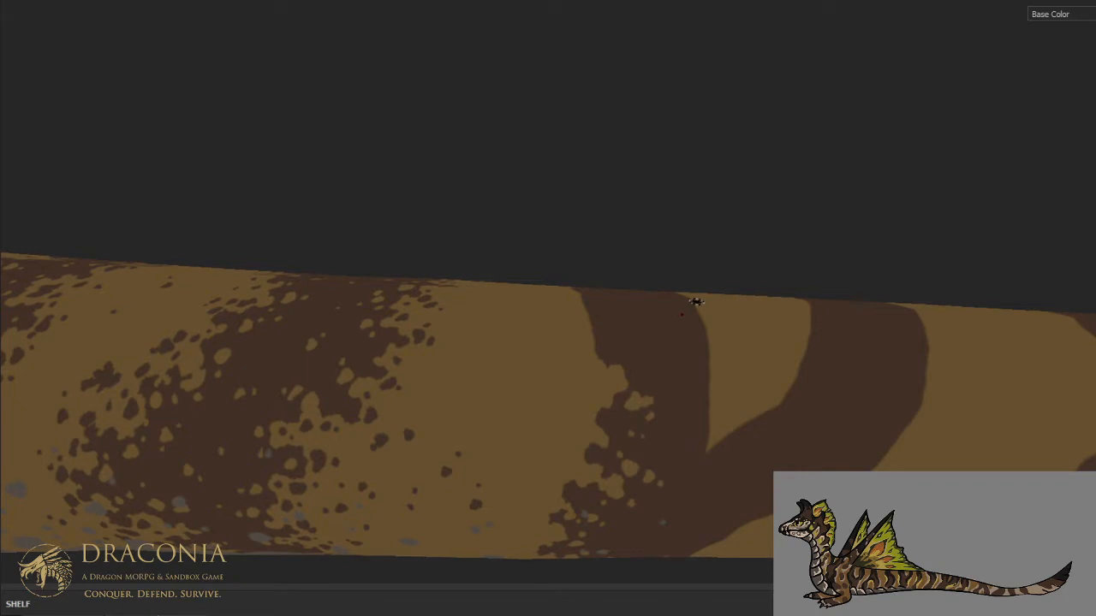
- Continue the ragged tan notches and spots on the forked stripe's front edge up the upper flank and across the spine
middle_drag(696, 302, 668, 394)
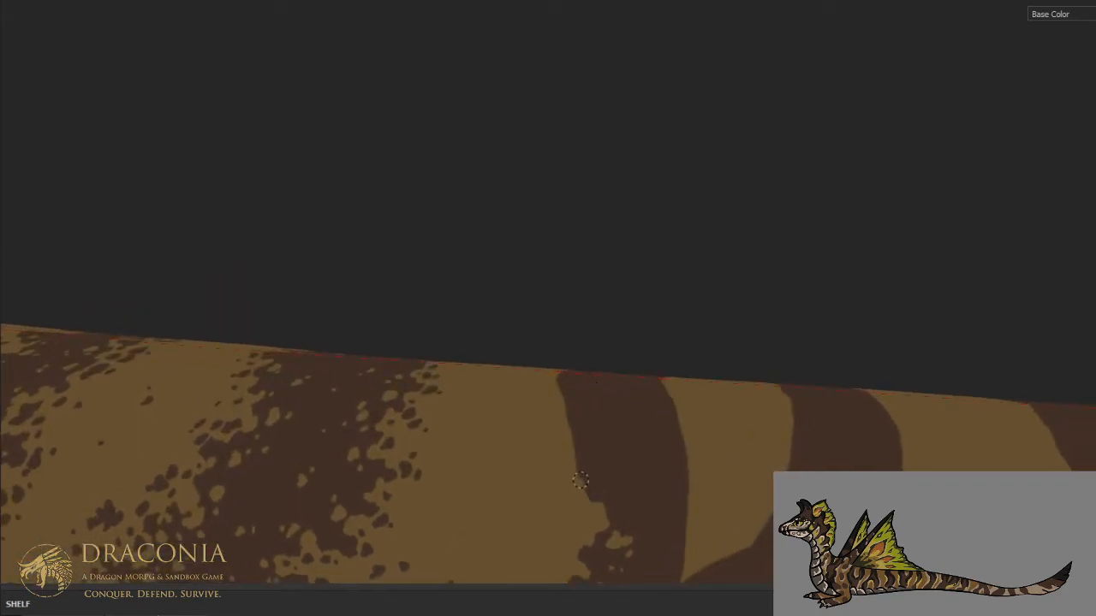
mouse_move(613, 475)
mouse_down()
mouse_move(577, 451)
mouse_move(571, 411)
mouse_up()
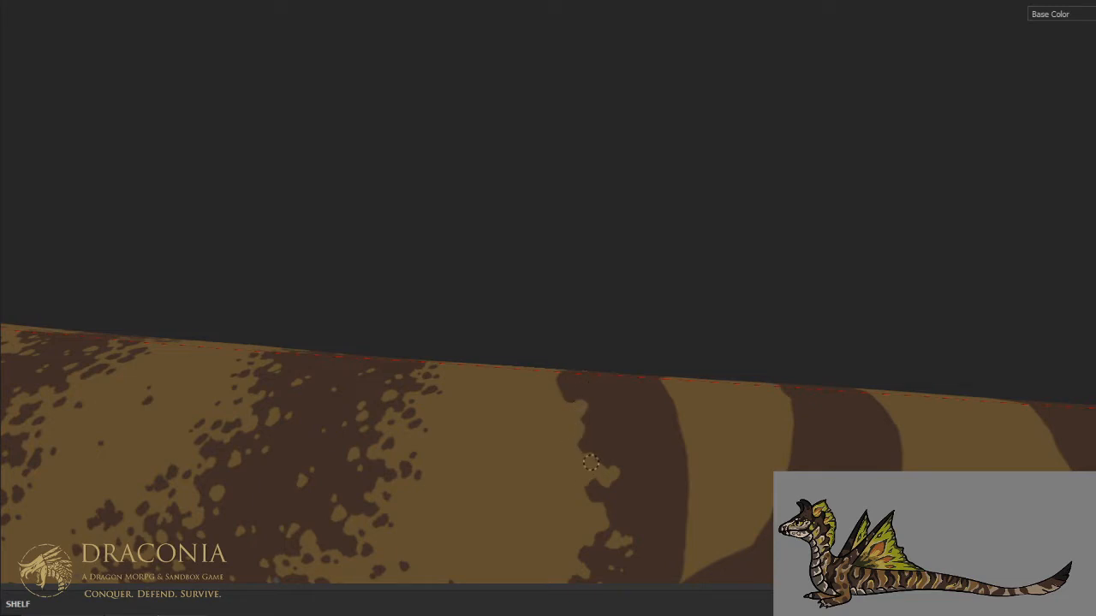
mouse_move(585, 482)
mouse_down()
mouse_move(584, 493)
mouse_move(584, 481)
mouse_up()
key(x)
mouse_move(603, 390)
middle_down()
mouse_move(597, 499)
mouse_move(599, 374)
middle_up()
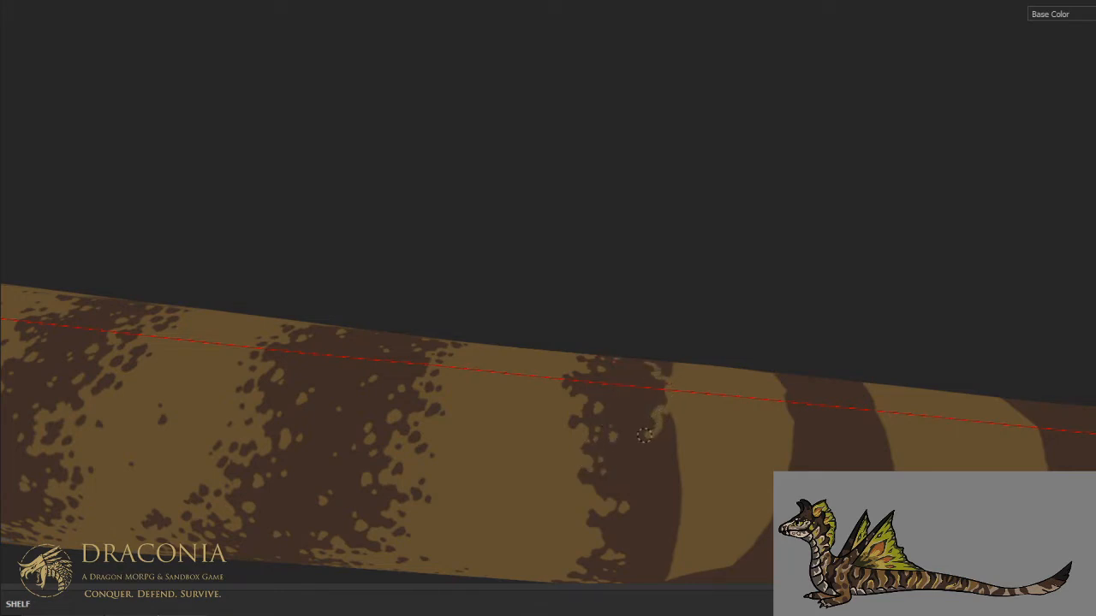
- Carve the rear edge of the forked stripe's front branch into ragged tan notches from near the spine down to the fork
mouse_move(634, 452)
mouse_down()
mouse_move(659, 469)
mouse_move(656, 501)
mouse_move(676, 513)
mouse_move(667, 487)
mouse_move(679, 485)
mouse_up()
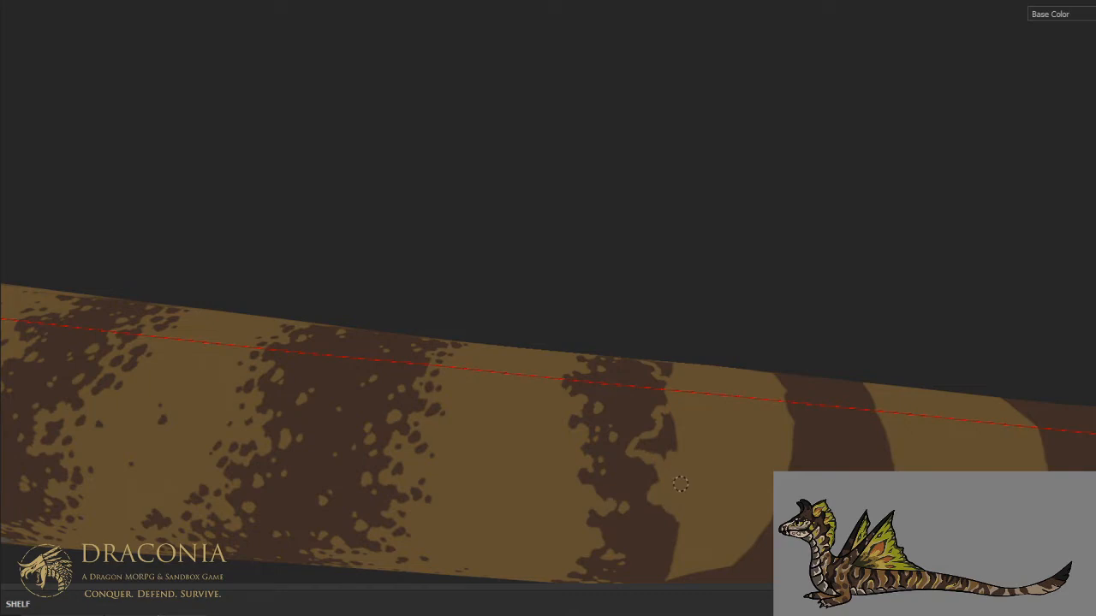
mouse_move(639, 445)
mouse_down()
mouse_move(674, 436)
mouse_move(651, 460)
mouse_move(634, 441)
mouse_up()
key(x)
key(x)
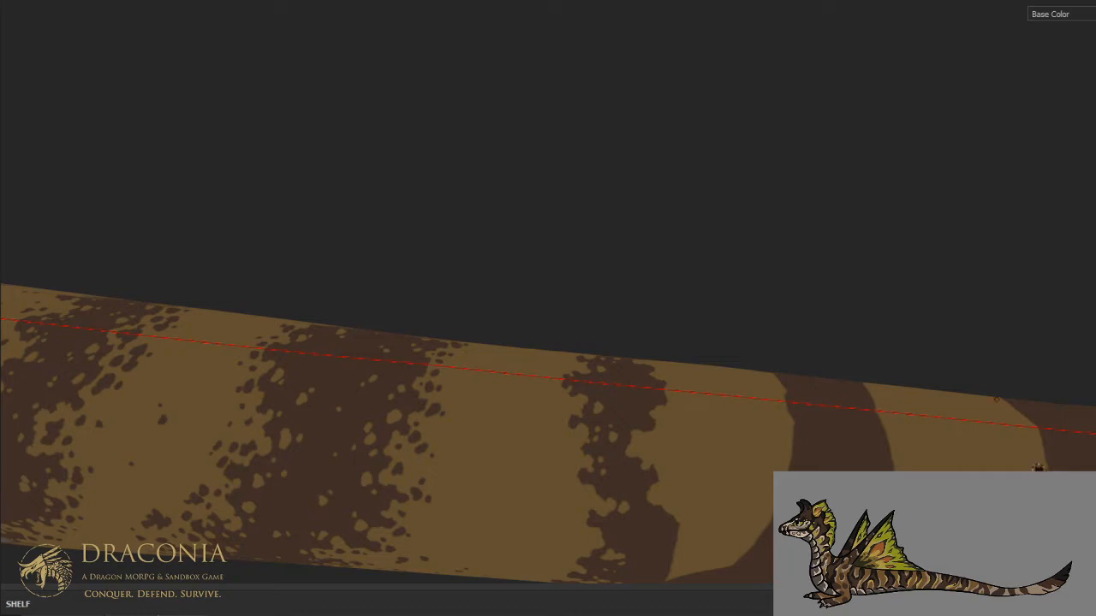
middle_drag(673, 330, 671, 291)
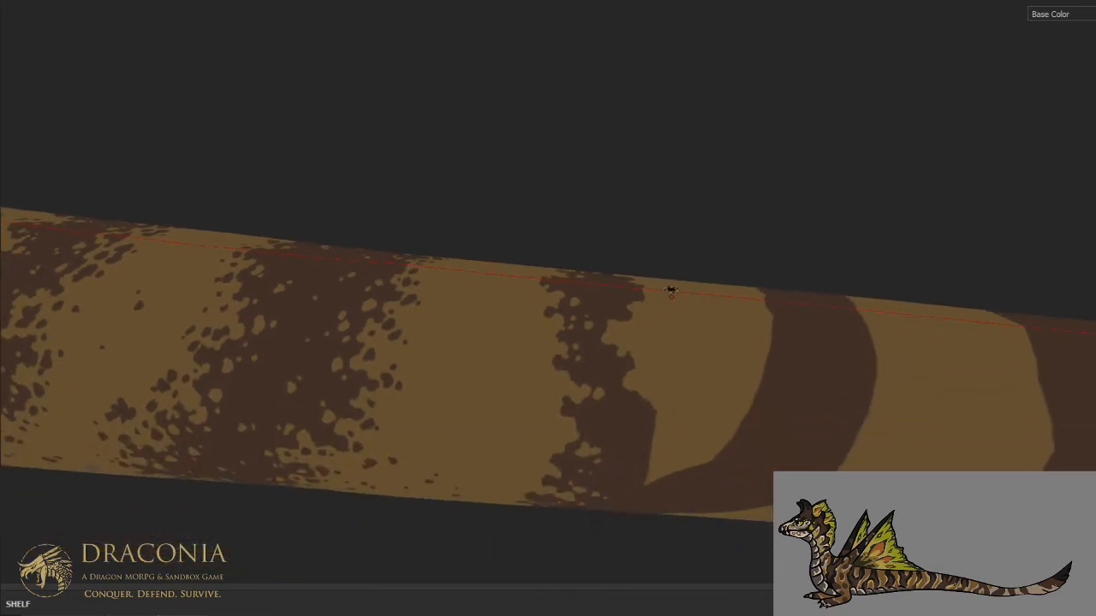
mouse_move(638, 439)
mouse_down()
mouse_move(644, 463)
mouse_move(657, 427)
mouse_up()
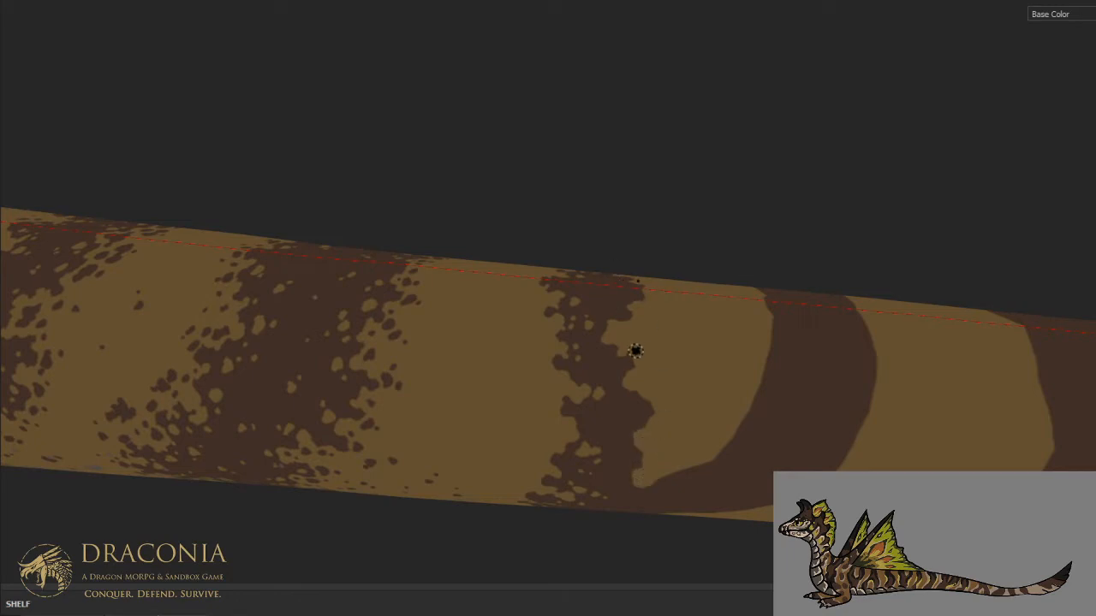
click(624, 399)
- Speckle the forked stripe's front branch with small tan spots from the spine down to the fork
mouse_move(594, 386)
alt+mouse_down()
mouse_move(611, 431)
mouse_move(613, 529)
alt+mouse_up()
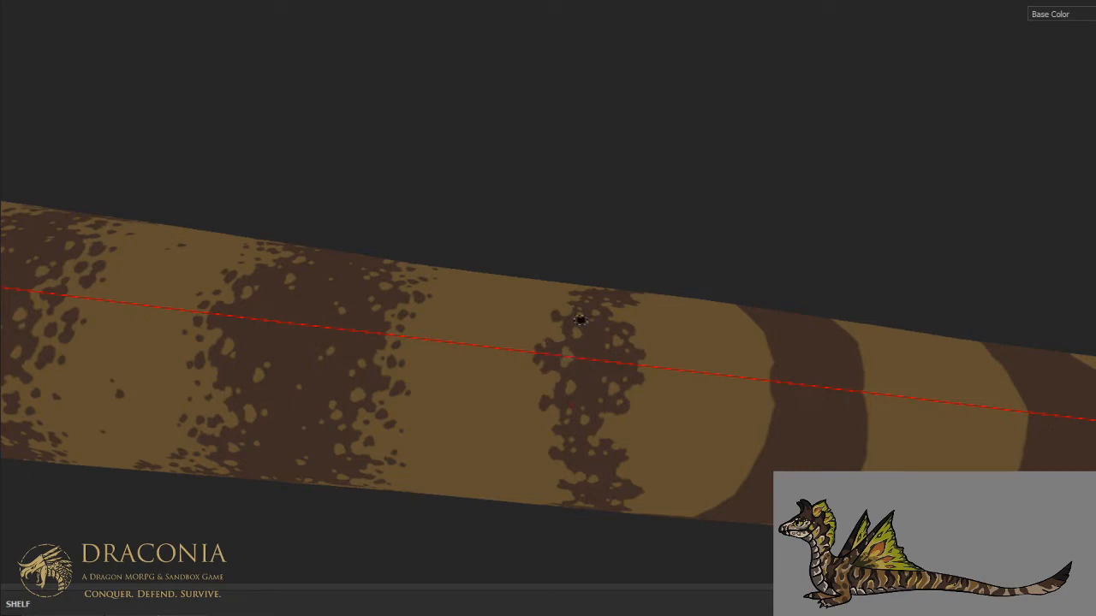
scroll(582, 323, down, 2)
alt+drag(614, 393, 601, 220)
alt+middle_drag(587, 353, 589, 314)
alt+drag(583, 339, 559, 319)
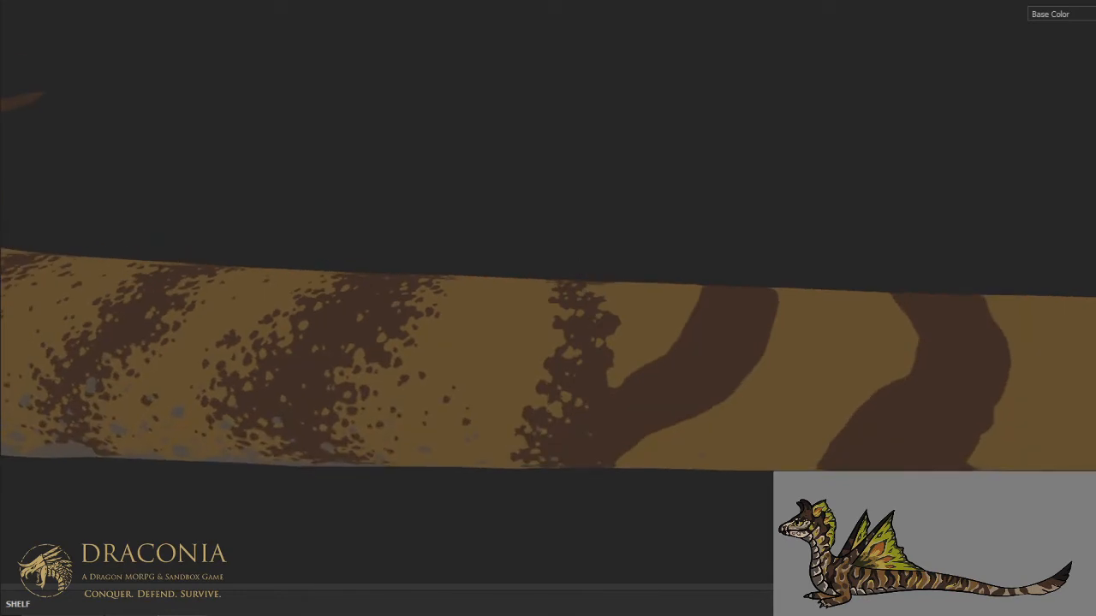
scroll(555, 334, up, 2)
scroll(554, 341, up, 2)
alt+drag(577, 389, 575, 363)
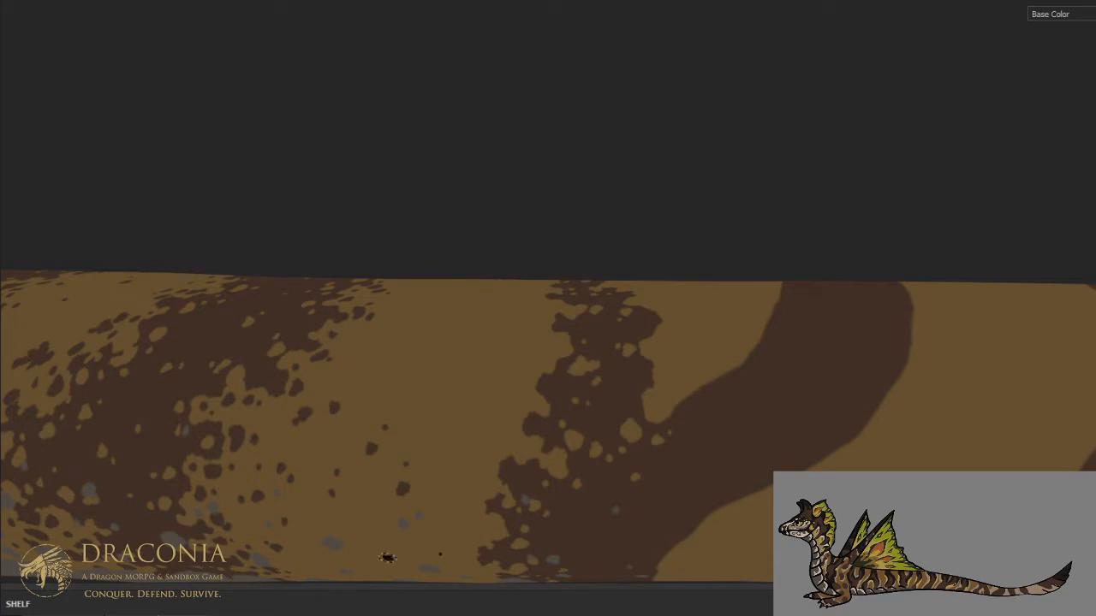
- Carve tan notches into the front edge of the rear branch just above the fork and add small tan spots inside it
mouse_move(519, 142)
alt+mouse_down()
mouse_move(537, 258)
mouse_move(721, 298)
alt+mouse_up()
scroll(720, 298, down, 1)
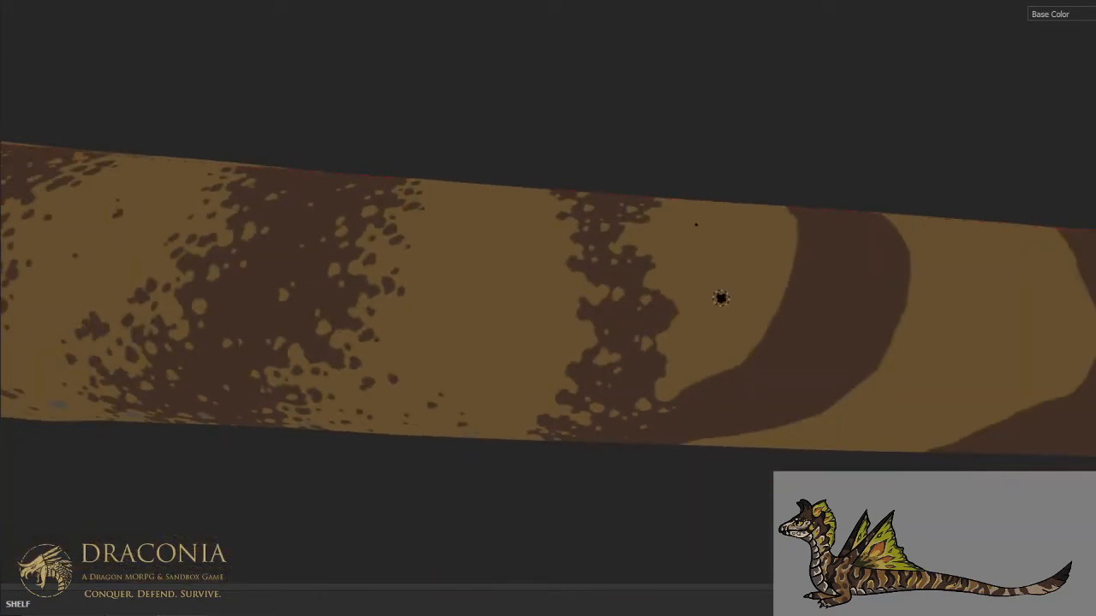
alt+middle_drag(733, 306, 608, 330)
alt+drag(599, 359, 609, 333)
scroll(608, 334, up, 2)
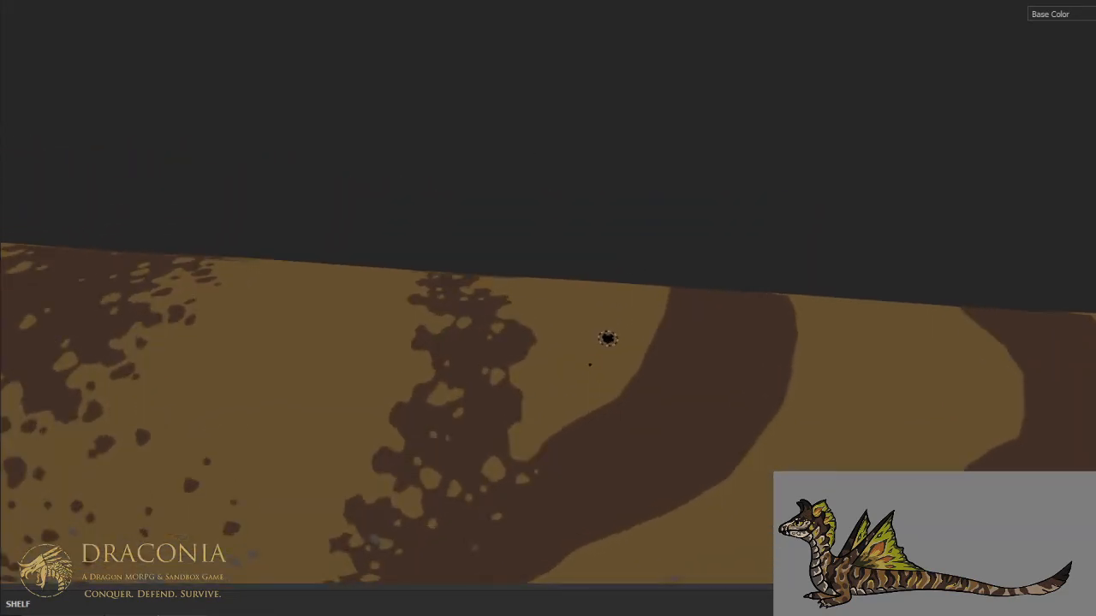
mouse_move(535, 439)
mouse_down()
mouse_move(556, 443)
mouse_move(562, 460)
mouse_up()
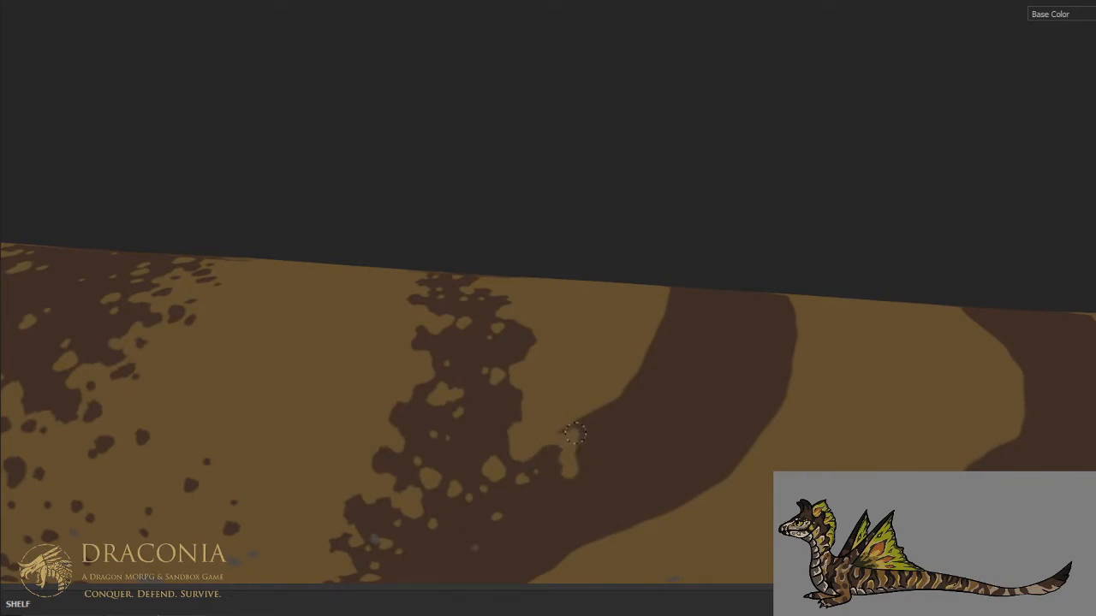
mouse_move(589, 435)
mouse_down()
mouse_move(649, 421)
mouse_move(618, 402)
mouse_move(644, 416)
mouse_move(563, 430)
mouse_up()
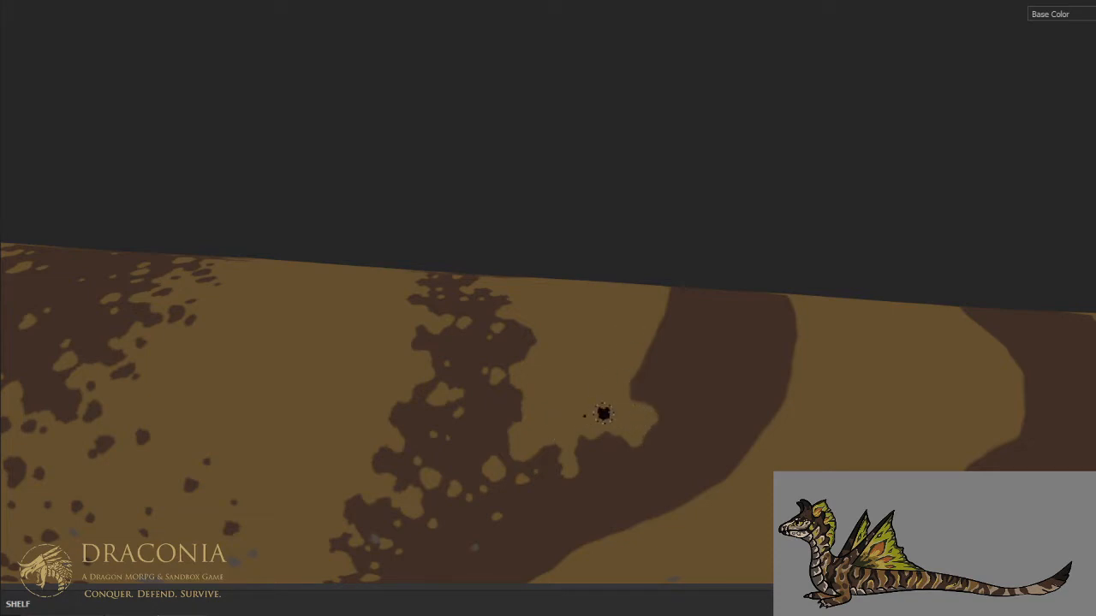
drag(649, 458, 643, 463)
click(657, 446)
click(656, 475)
drag(577, 488, 576, 468)
click(589, 488)
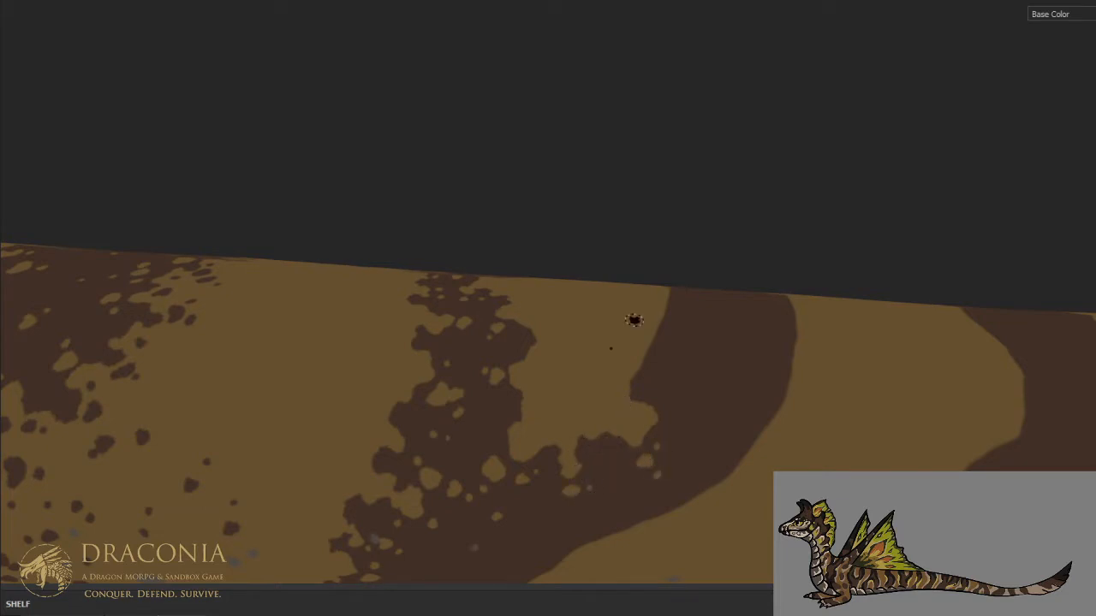
- Carve the rear branch's front edge with tan notches up the middle and upper flank and add small tan spots inside it
mouse_move(632, 405)
mouse_down()
mouse_move(653, 362)
mouse_move(687, 342)
mouse_move(682, 329)
mouse_move(651, 338)
mouse_move(652, 363)
mouse_move(667, 334)
mouse_move(690, 334)
mouse_up()
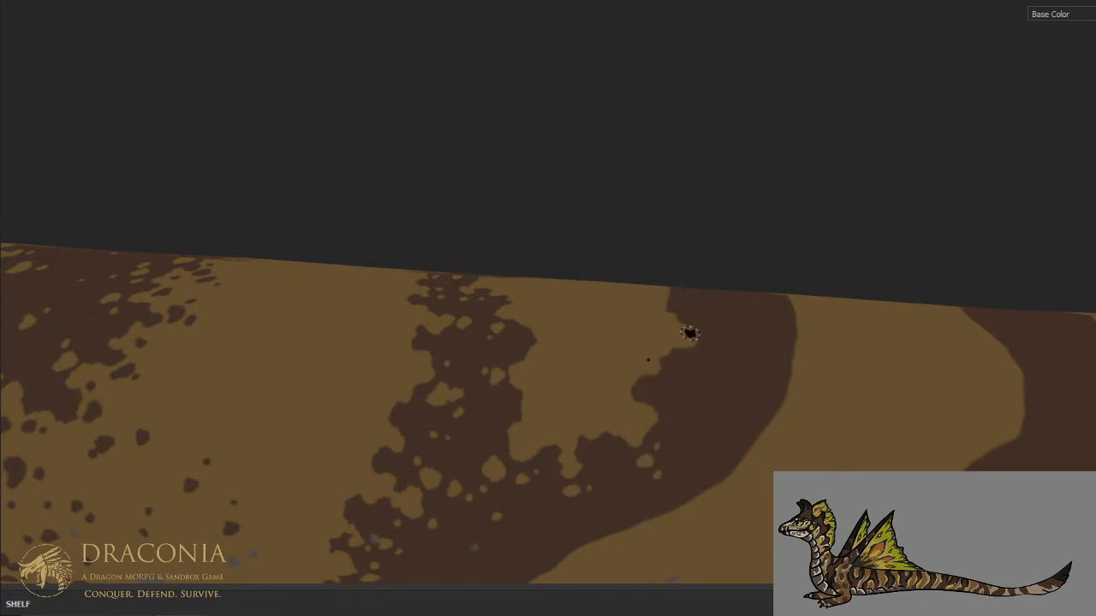
click(666, 378)
click(675, 394)
click(709, 340)
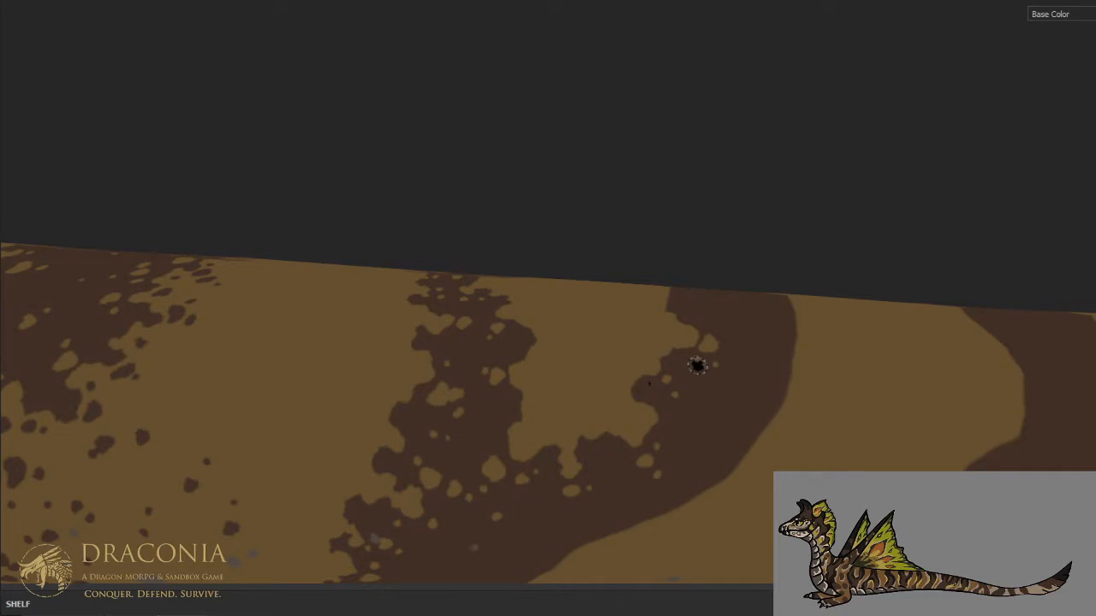
mouse_move(718, 309)
alt+mouse_down()
mouse_move(702, 454)
mouse_move(662, 506)
mouse_move(669, 394)
alt+mouse_up()
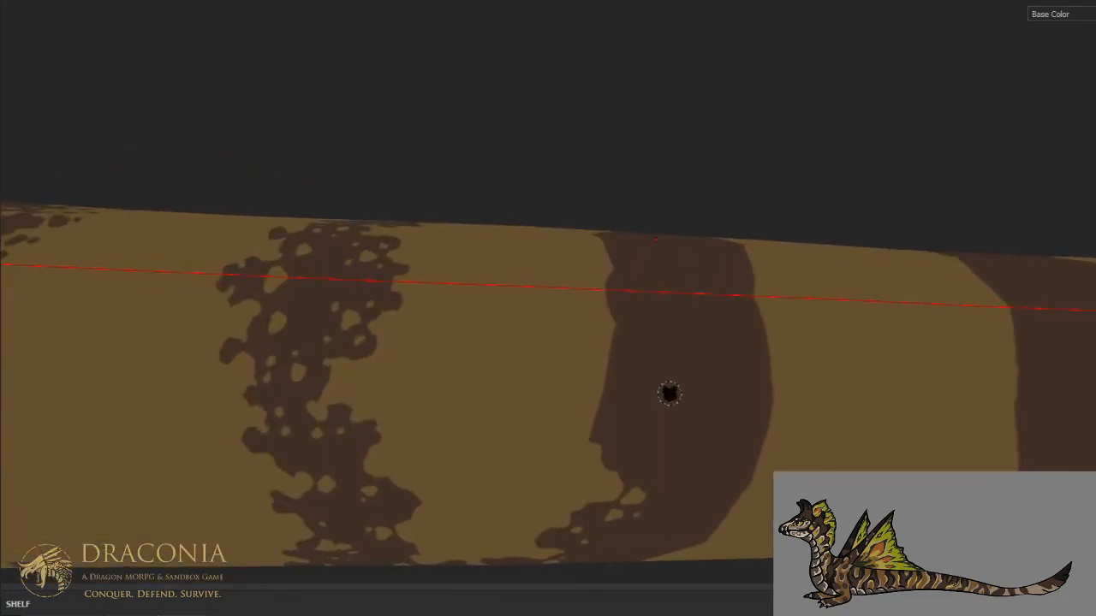
- Carve ragged tan notches into the front edge of the rear branch across the spine and add small tan spots inside it
mouse_move(587, 445)
mouse_down()
mouse_move(604, 412)
mouse_move(629, 407)
mouse_move(657, 428)
mouse_move(638, 390)
mouse_move(651, 351)
mouse_move(618, 342)
mouse_move(607, 404)
mouse_move(618, 354)
mouse_up()
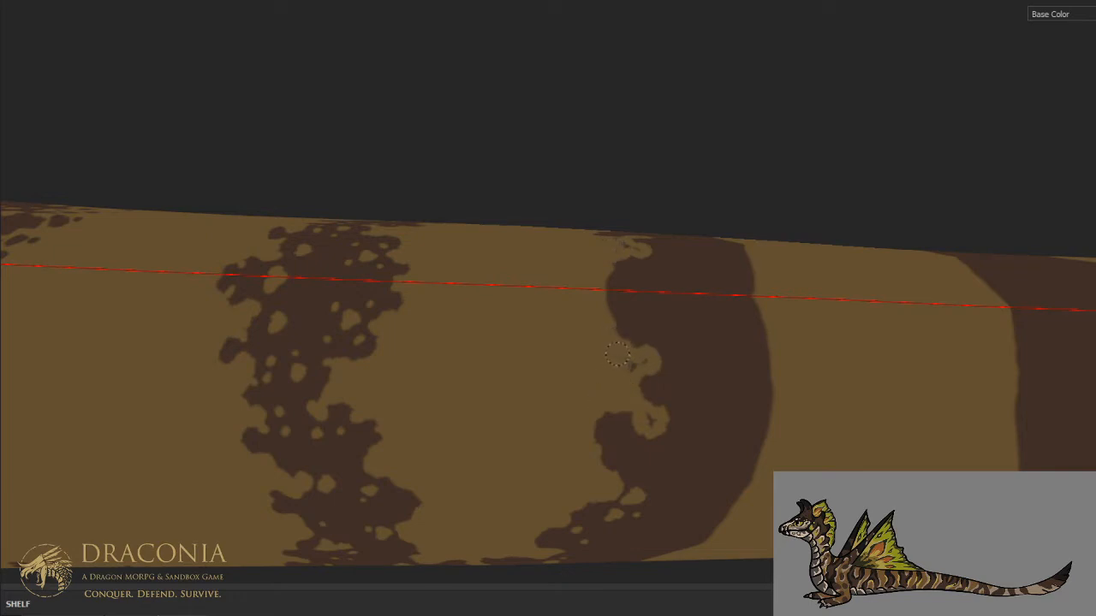
mouse_move(644, 409)
mouse_down()
mouse_move(666, 374)
mouse_move(636, 403)
mouse_move(633, 435)
mouse_move(656, 397)
mouse_move(672, 396)
mouse_move(660, 355)
mouse_move(666, 366)
mouse_move(690, 345)
mouse_move(665, 413)
mouse_move(672, 439)
mouse_move(658, 437)
mouse_move(682, 419)
mouse_move(687, 430)
mouse_move(690, 399)
mouse_move(619, 463)
mouse_move(707, 445)
mouse_up()
mouse_move(617, 327)
mouse_down()
mouse_move(629, 297)
mouse_move(621, 303)
mouse_move(615, 283)
mouse_up()
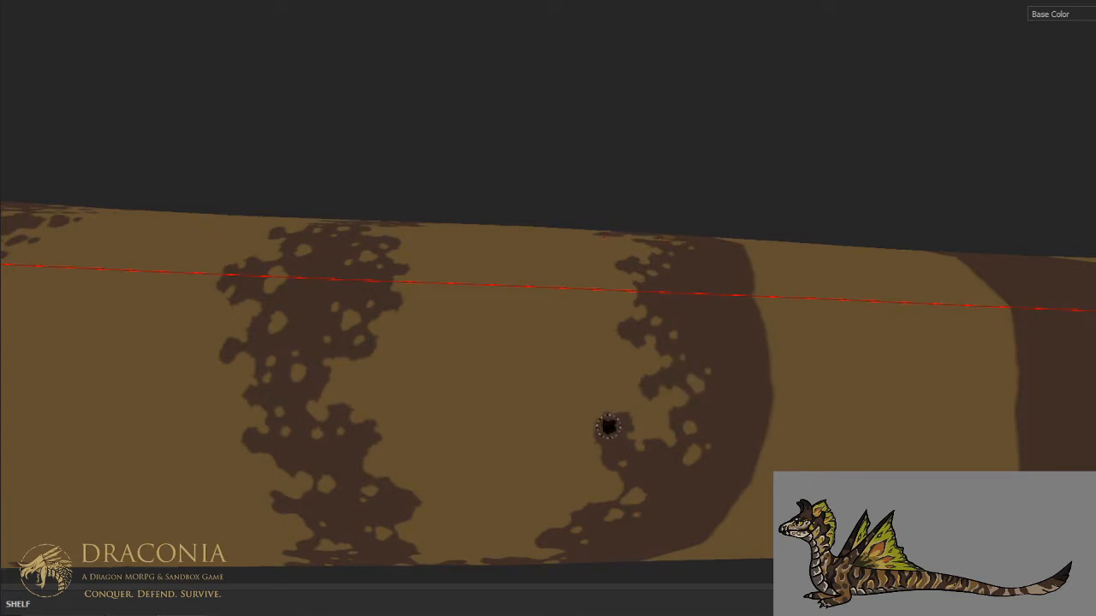
scroll(626, 367, down, 3)
alt+drag(661, 413, 661, 311)
alt+drag(641, 474, 636, 414)
scroll(557, 399, up, 2)
scroll(663, 399, up, 4)
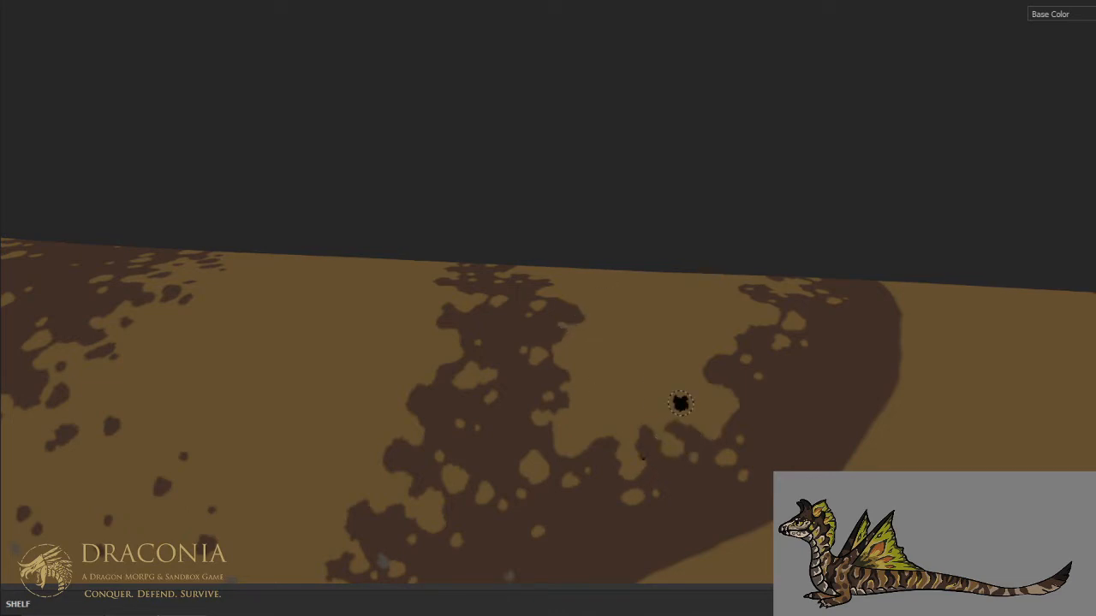
- Carve the forked stripe's rear edge into tan notches from the belly up the lower flank and add small tan spots beside it
scroll(680, 404, down, 1)
alt+middle_drag(683, 450, 713, 277)
alt+drag(714, 276, 688, 194)
scroll(653, 383, up, 1)
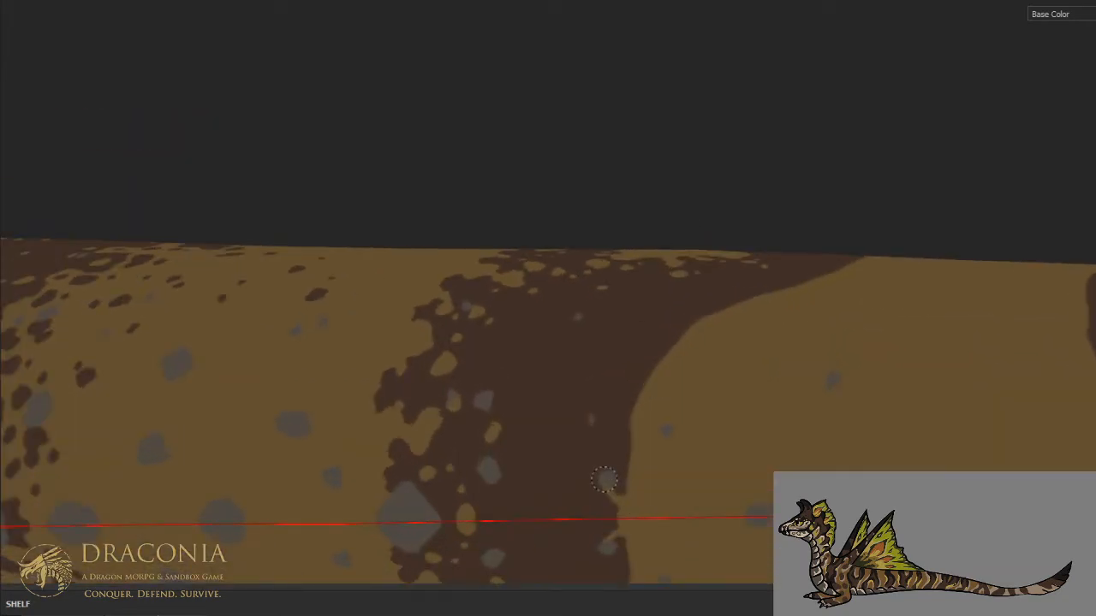
mouse_move(602, 514)
mouse_down()
mouse_move(631, 453)
mouse_move(615, 435)
mouse_move(587, 433)
mouse_move(572, 408)
mouse_move(597, 420)
mouse_move(587, 428)
mouse_move(622, 425)
mouse_move(636, 403)
mouse_move(621, 427)
mouse_up()
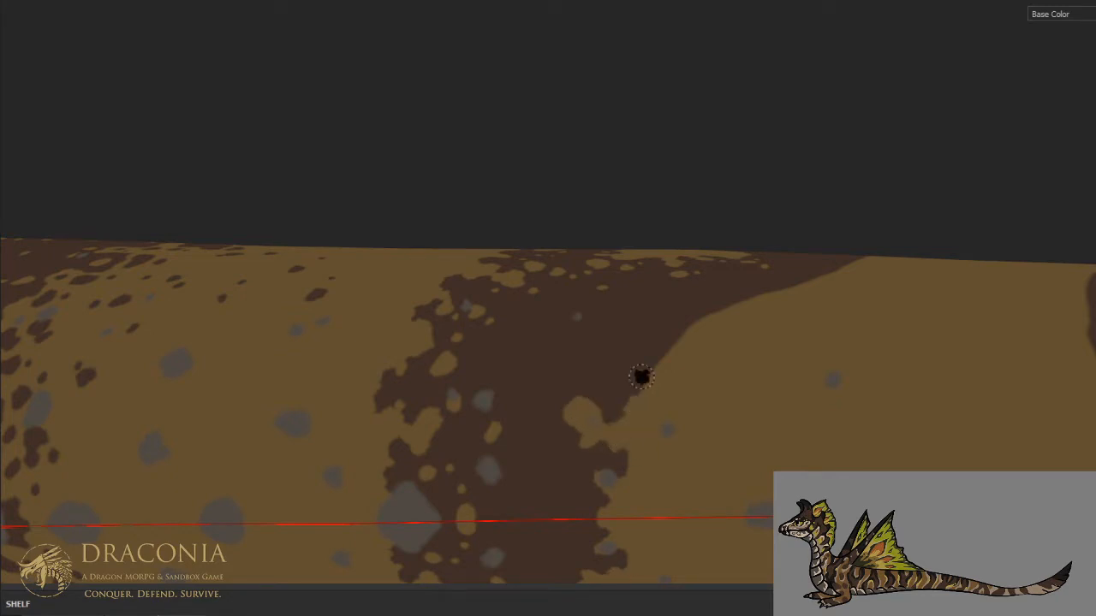
middle_drag(641, 377, 626, 460)
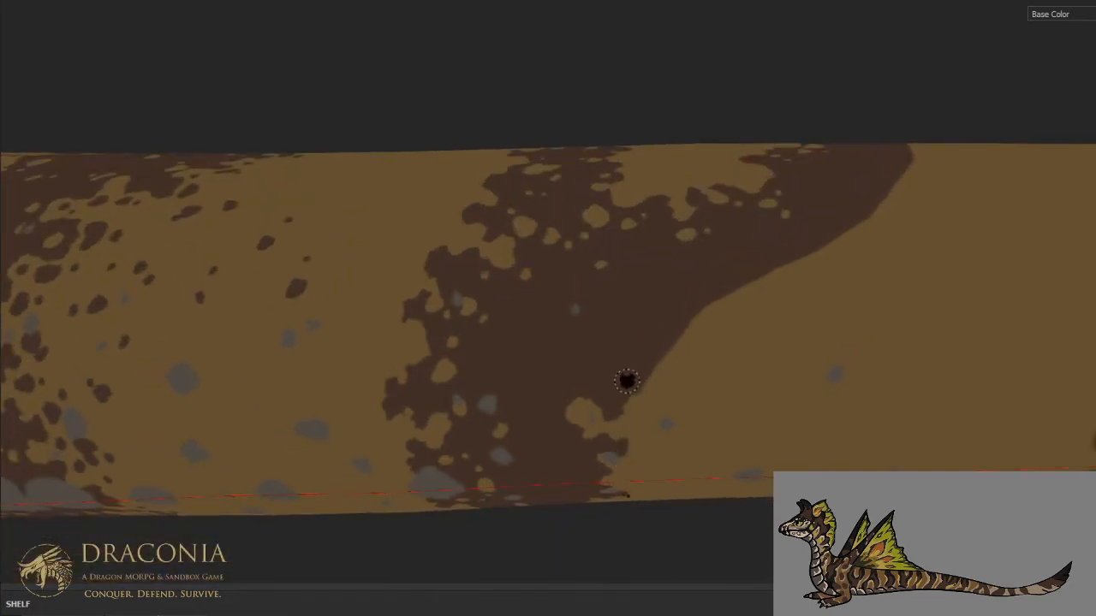
mouse_move(624, 391)
mouse_down()
mouse_move(660, 368)
mouse_move(654, 343)
mouse_move(622, 336)
mouse_move(614, 320)
mouse_move(630, 312)
mouse_up()
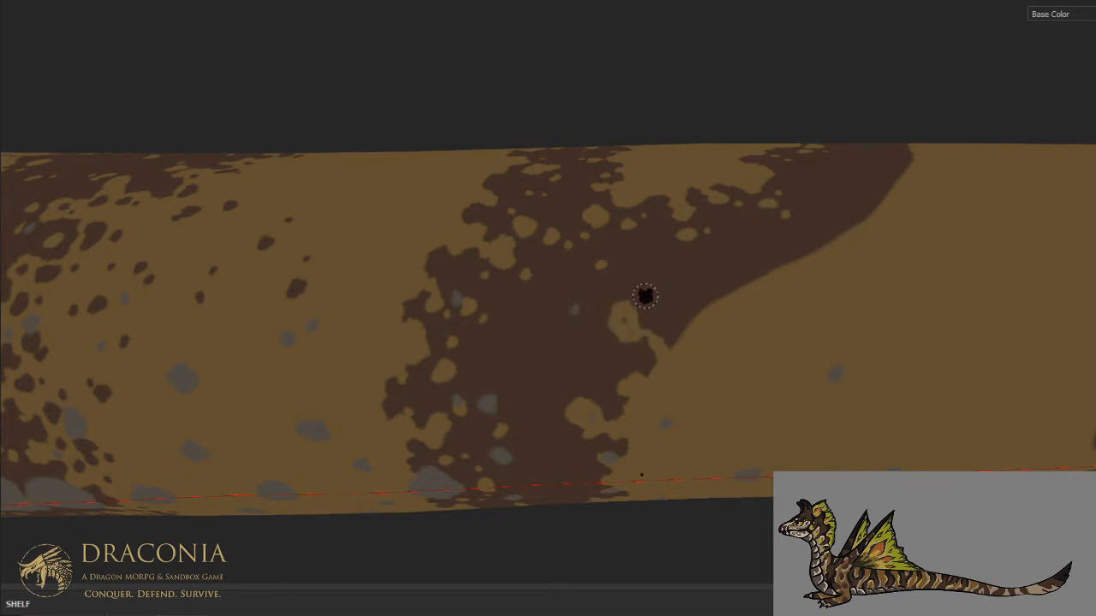
mouse_move(638, 321)
mouse_down()
mouse_move(629, 325)
mouse_move(673, 309)
mouse_move(648, 328)
mouse_move(681, 316)
mouse_move(671, 347)
mouse_up()
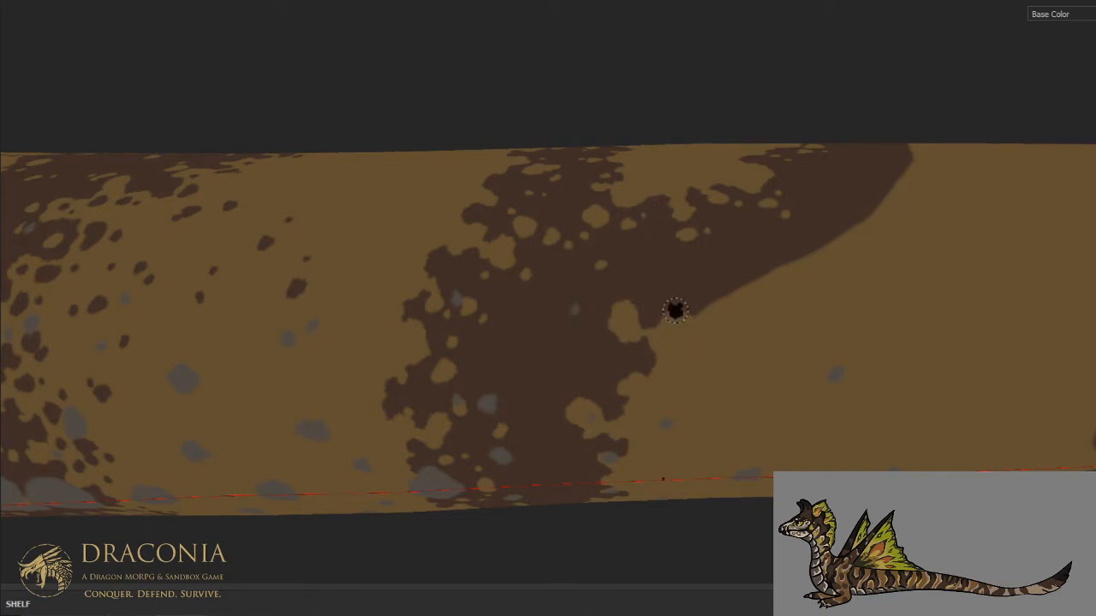
mouse_move(698, 312)
mouse_down()
mouse_move(699, 271)
mouse_move(711, 272)
mouse_move(711, 288)
mouse_up()
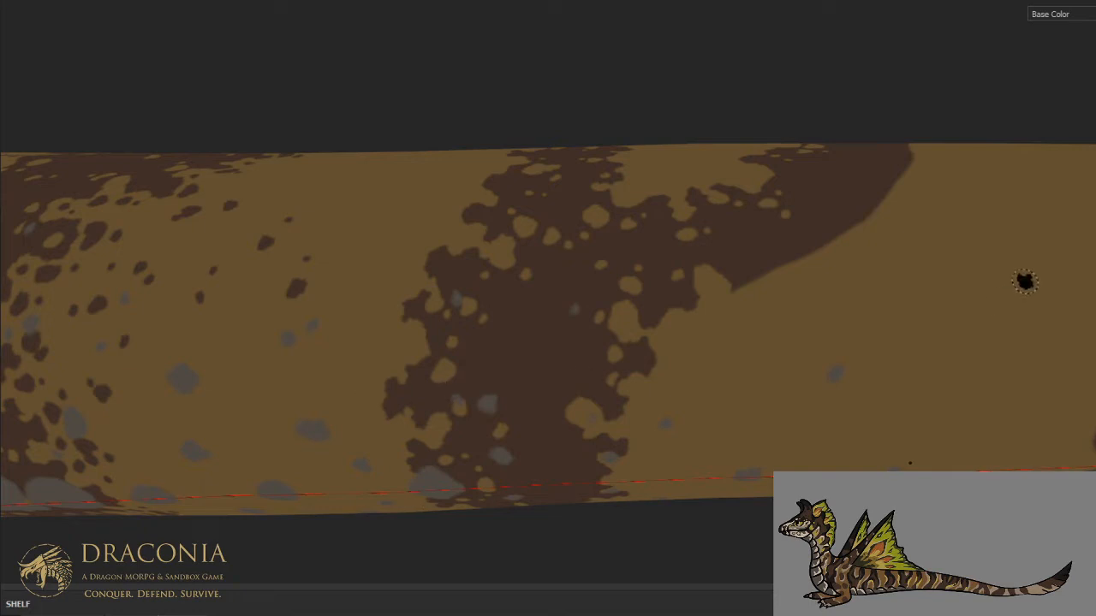
- Carve the rear branch's back edge into ragged tan notches from the lower flank to the middle flank
alt+drag(671, 170, 668, 208)
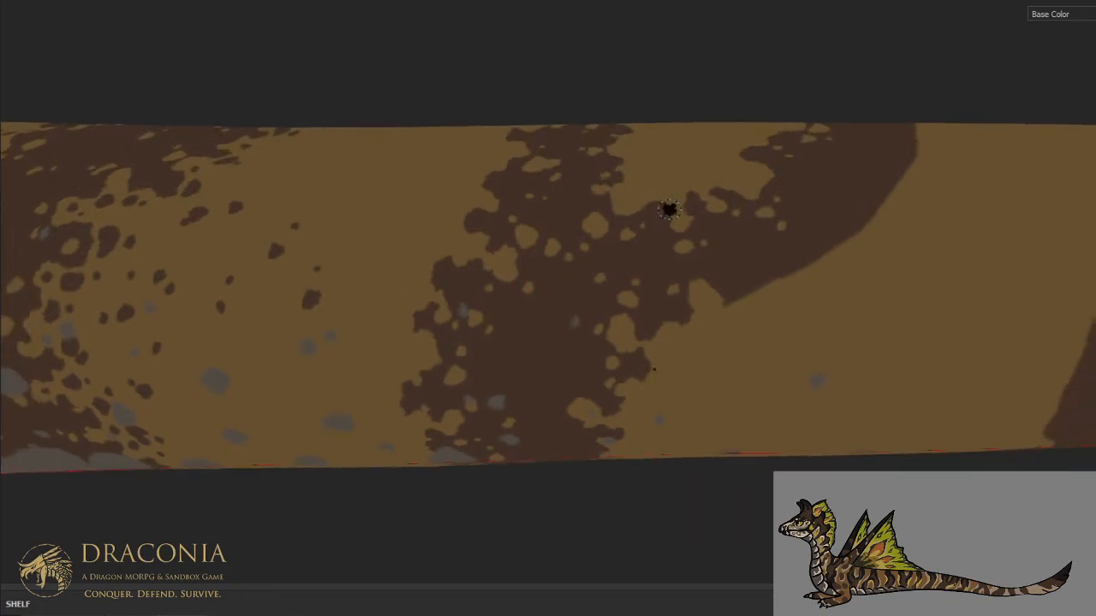
alt+middle_drag(667, 208, 633, 337)
scroll(641, 341, up, 2)
mouse_move(639, 458)
mouse_down()
mouse_move(671, 446)
mouse_move(685, 392)
mouse_move(709, 426)
mouse_move(678, 462)
mouse_move(690, 381)
mouse_up()
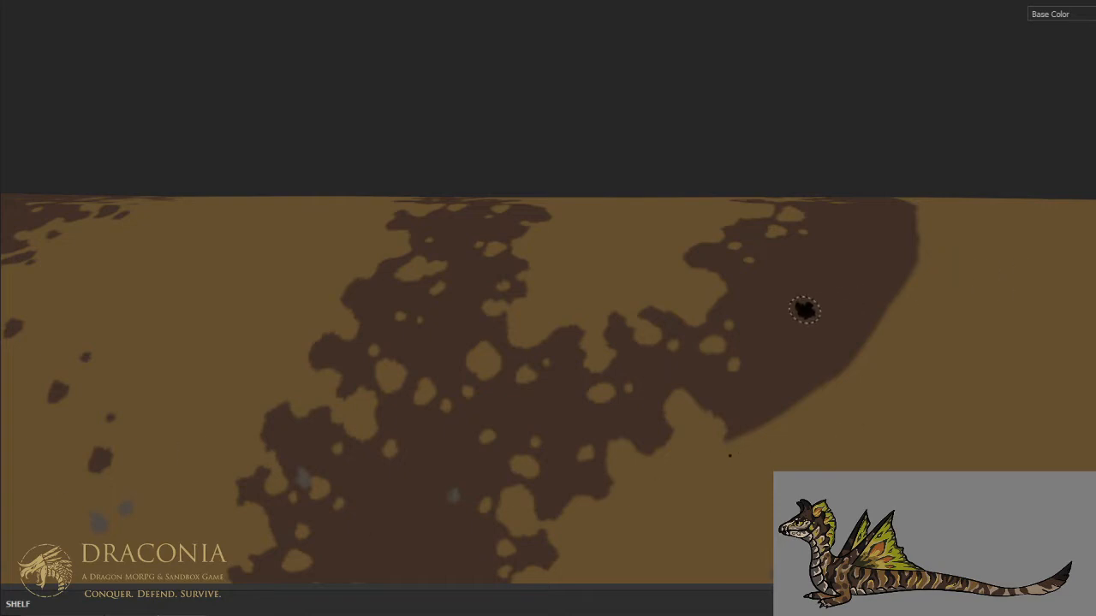
alt+drag(808, 311, 791, 337)
alt+middle_drag(843, 330, 750, 336)
alt+drag(750, 336, 736, 320)
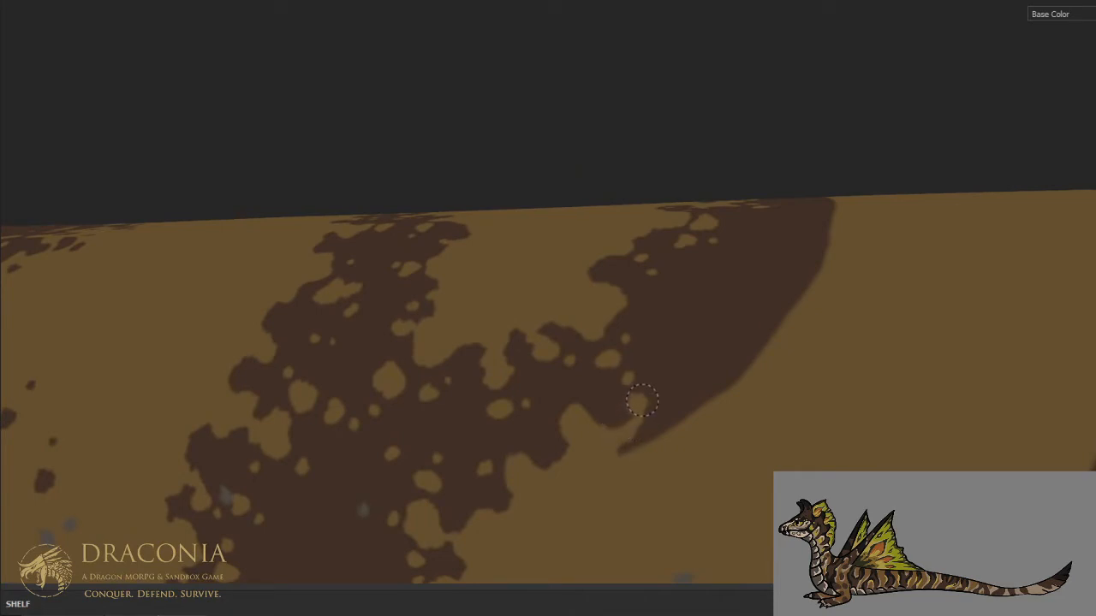
mouse_move(659, 410)
mouse_down()
mouse_move(690, 385)
mouse_move(719, 383)
mouse_move(649, 430)
mouse_move(591, 413)
mouse_up()
mouse_move(696, 382)
mouse_down()
mouse_move(735, 344)
mouse_move(721, 318)
mouse_move(732, 293)
mouse_move(762, 310)
mouse_move(791, 305)
mouse_move(758, 302)
mouse_move(737, 330)
mouse_move(739, 358)
mouse_move(730, 325)
mouse_move(755, 291)
mouse_up()
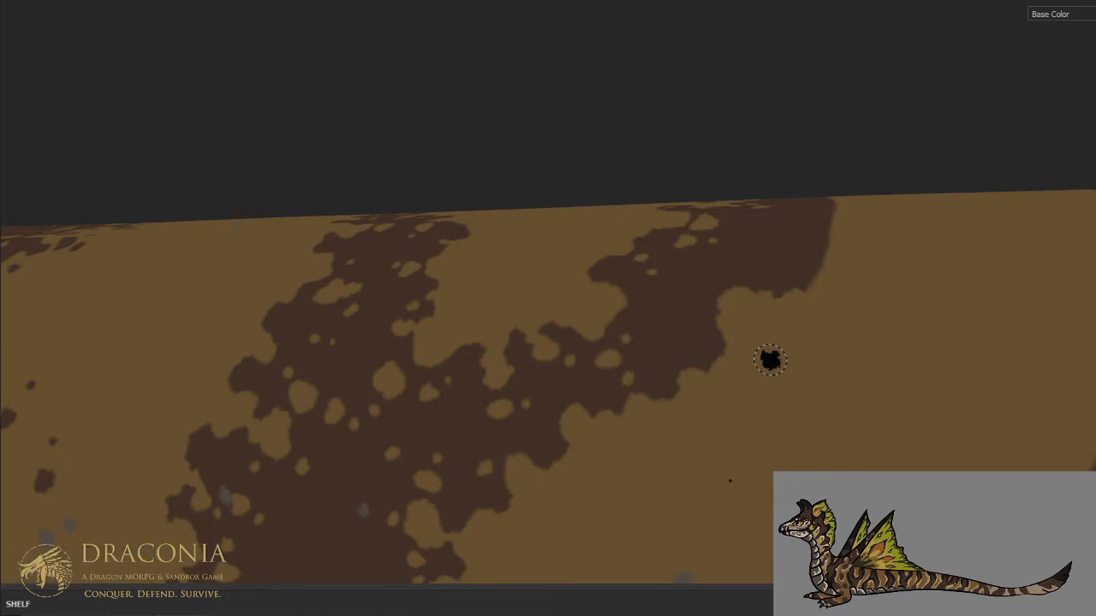
mouse_move(769, 360)
alt+mouse_down()
mouse_move(824, 257)
mouse_move(783, 379)
mouse_move(791, 357)
alt+mouse_up()
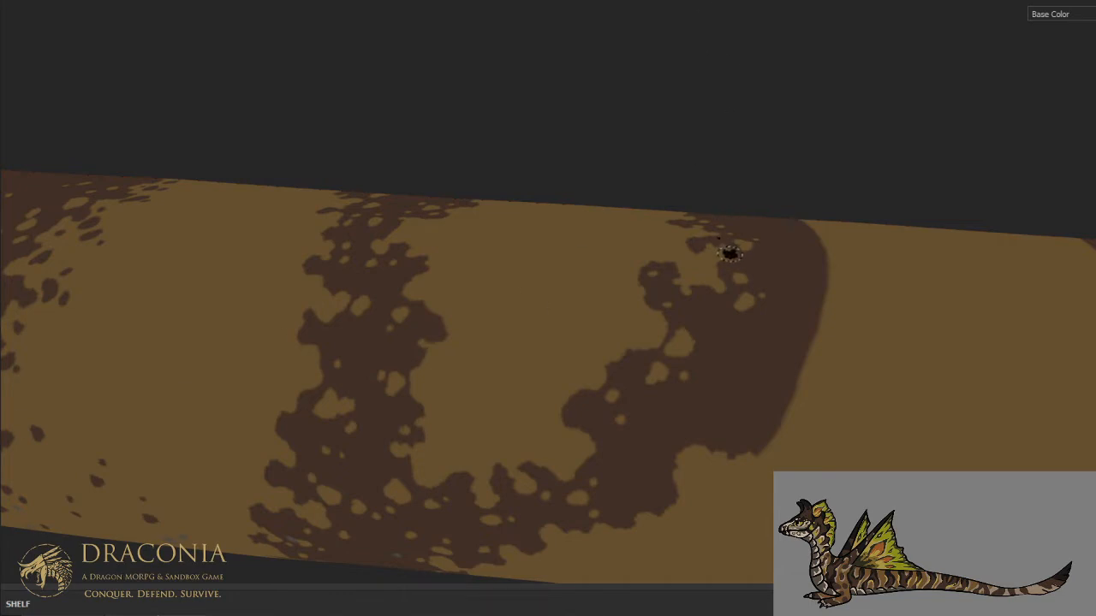
- Widen the tan notches in the rear branch's front edge on the upper flank and break up the brown around them
alt+middle_drag(730, 252, 630, 242)
mouse_move(631, 243)
alt+mouse_down()
mouse_move(638, 217)
mouse_move(726, 232)
mouse_move(726, 273)
alt+mouse_up()
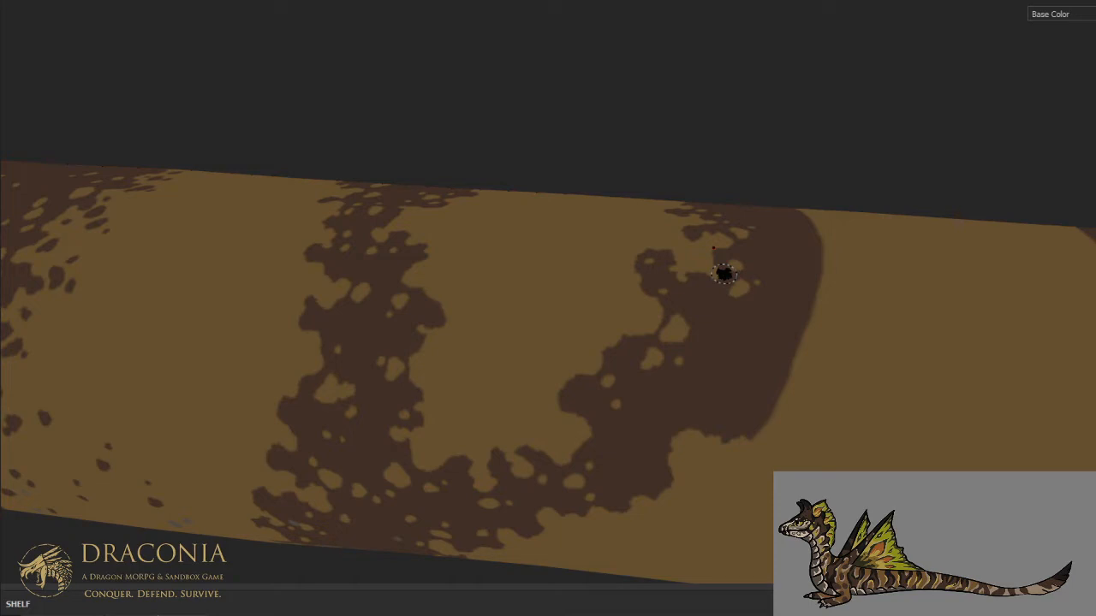
key(ctrl+alt)
ctrl+alt+drag(724, 232, 704, 272)
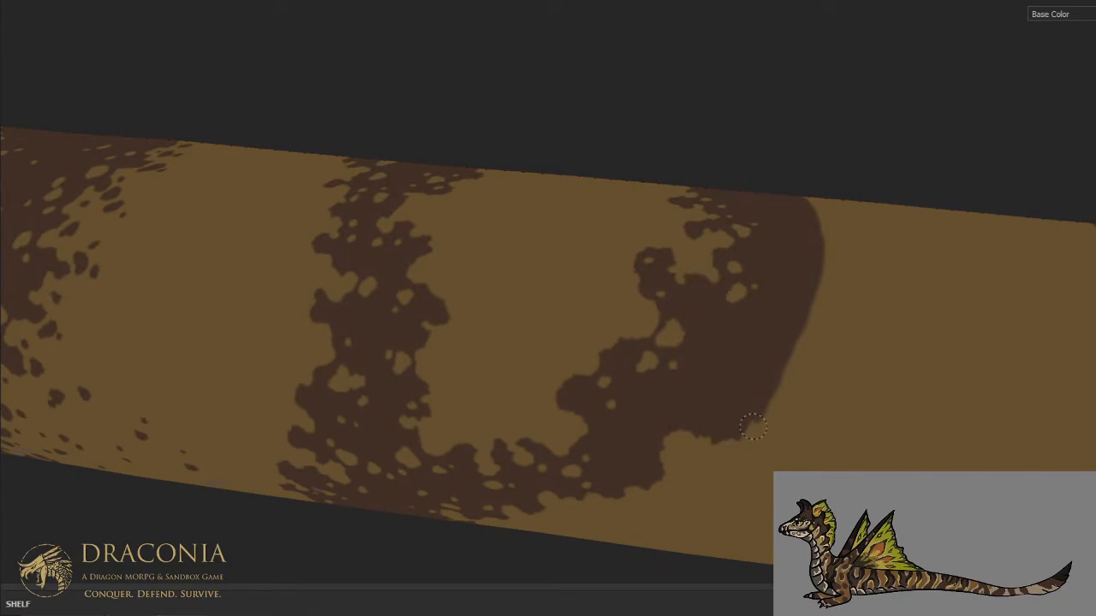
- Carve the rear branch's back edge into ragged tan notches from the middle flank up across the spine, redoing the last stroke
mouse_move(743, 408)
mouse_down()
mouse_move(726, 399)
mouse_move(743, 387)
mouse_move(741, 342)
mouse_move(766, 349)
mouse_move(800, 329)
mouse_move(766, 366)
mouse_move(762, 409)
mouse_move(793, 348)
mouse_move(763, 377)
mouse_move(707, 489)
mouse_up()
mouse_move(726, 435)
mouse_down()
mouse_move(719, 395)
mouse_move(755, 370)
mouse_move(739, 386)
mouse_move(749, 344)
mouse_move(721, 314)
mouse_move(769, 284)
mouse_up()
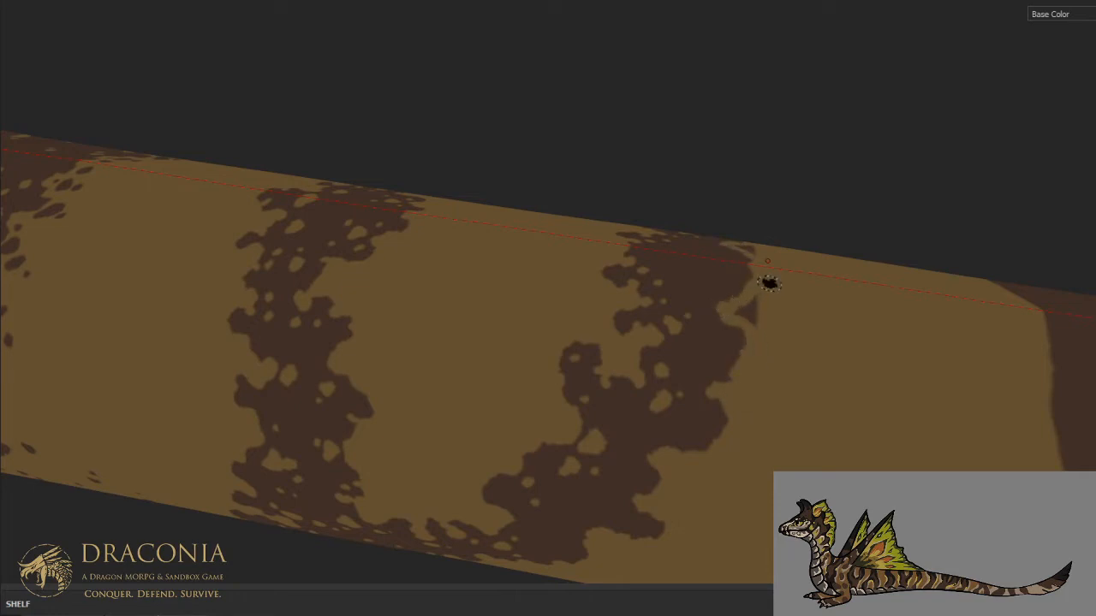
key(ctrl+alt)
alt+drag(770, 289, 763, 359)
key(ctrl+z)
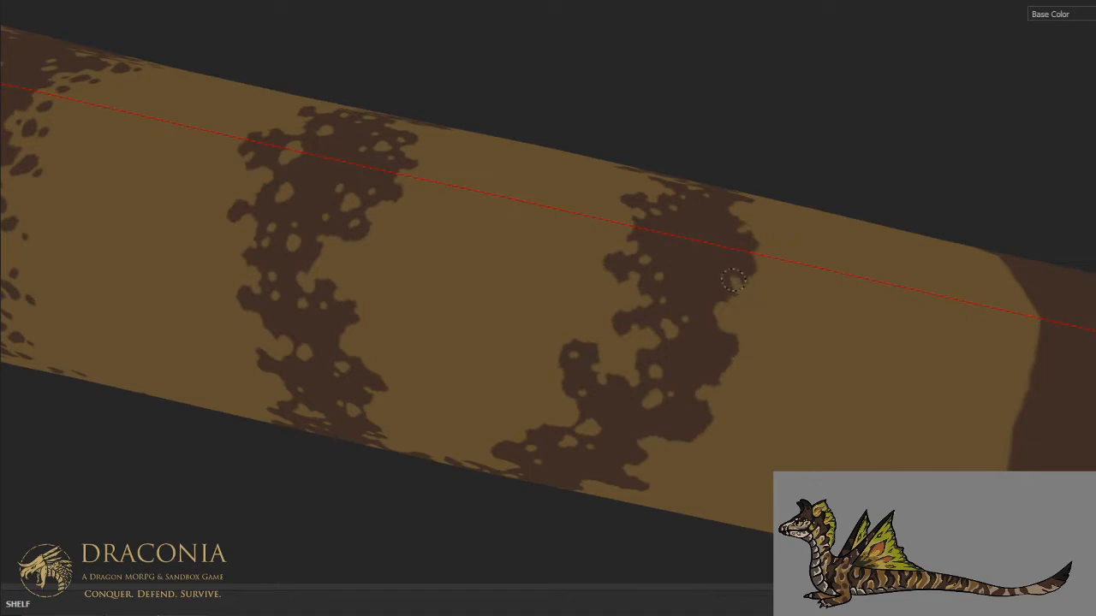
drag(743, 290, 737, 295)
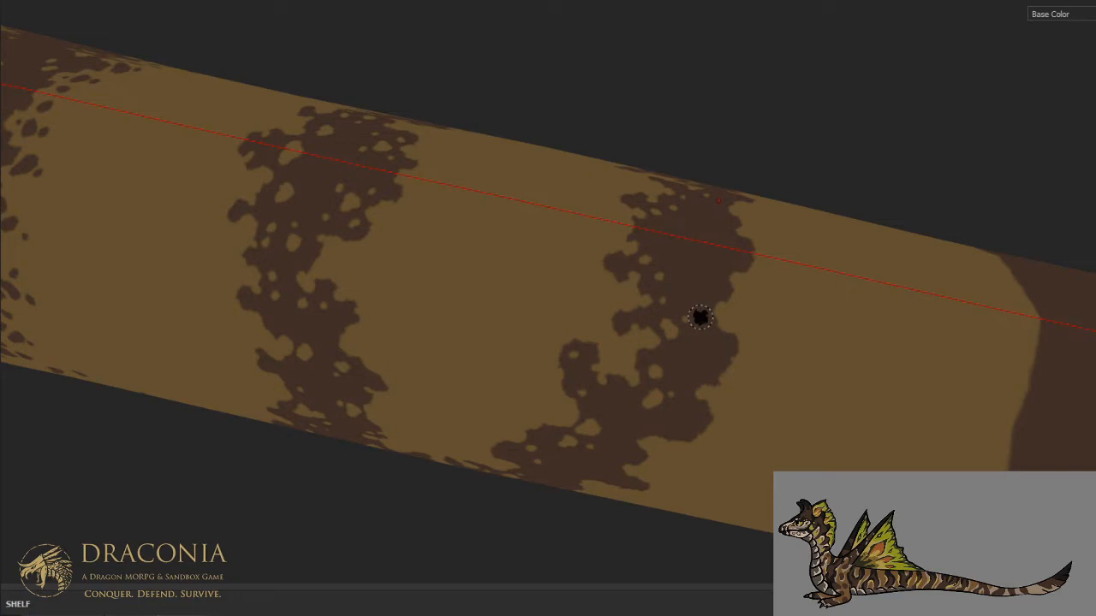
- Speckle the rear branch's upper part with small tan spots and add finer notches to its back edge near the spine
key(ctrl+alt)
key(ctrl+alt)
mouse_move(646, 237)
alt+mouse_down()
mouse_move(714, 259)
mouse_move(652, 239)
mouse_move(662, 265)
alt+mouse_up()
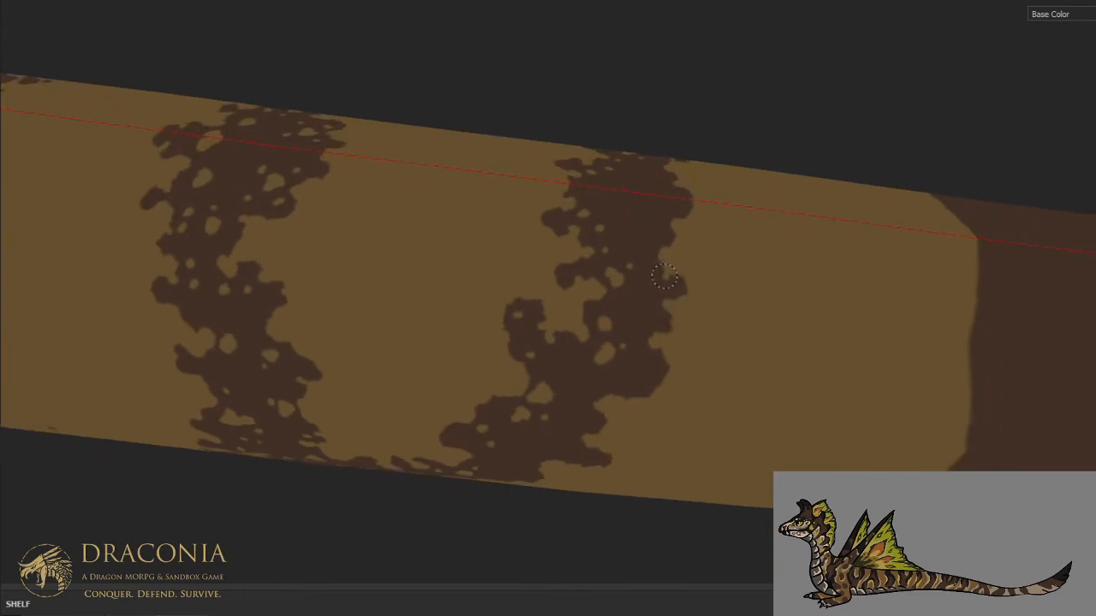
drag(682, 272, 629, 402)
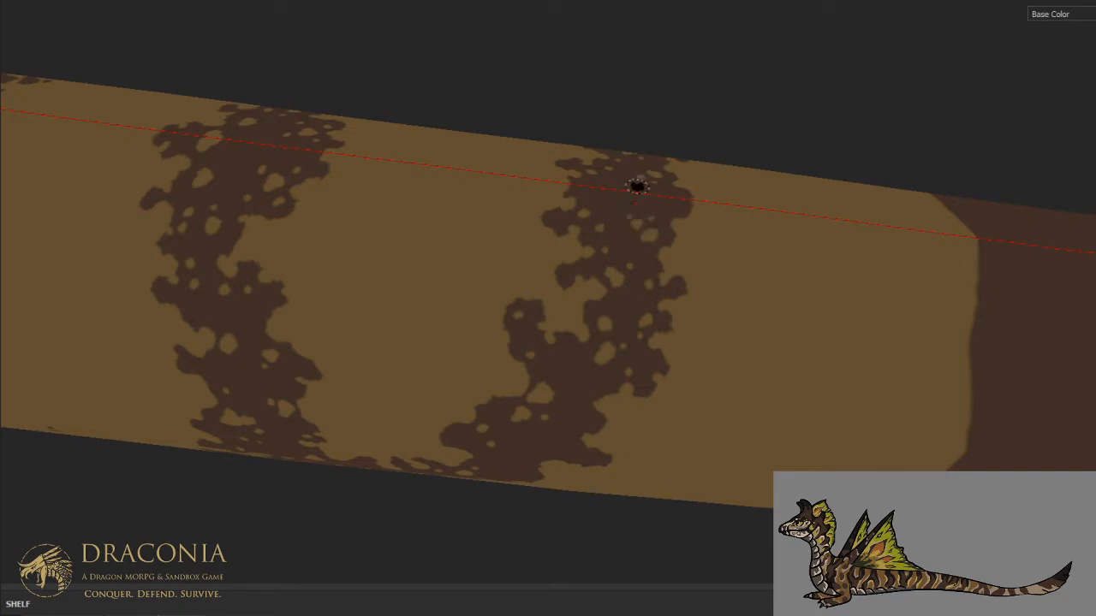
alt+middle_drag(617, 277, 656, 217)
alt+drag(655, 217, 677, 203)
alt+middle_drag(686, 252, 713, 198)
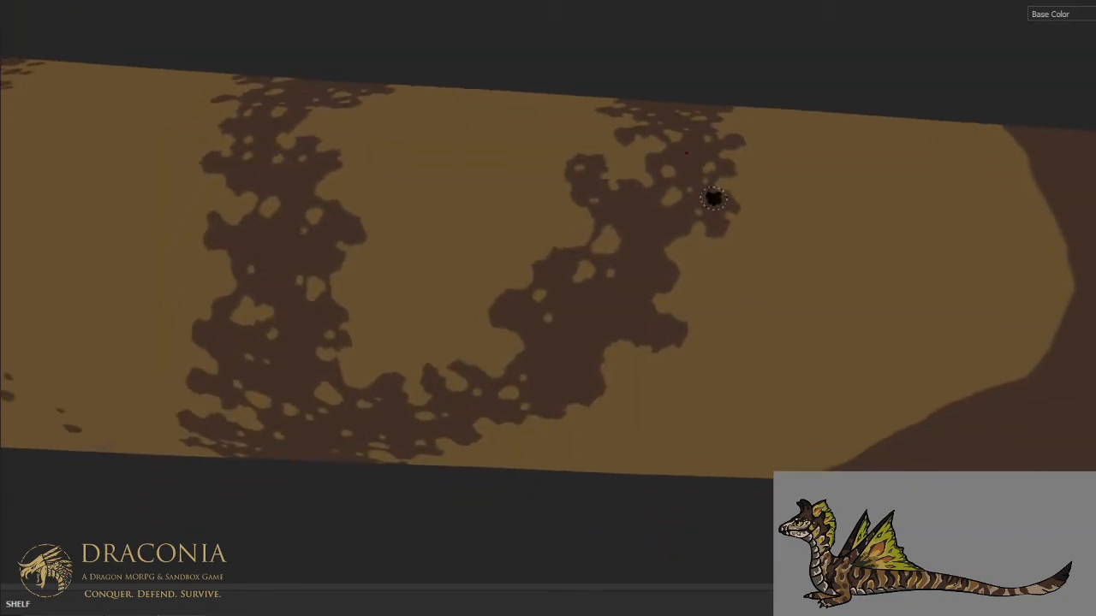
- Add small tan spots inside the rear branch along its back edge on the middle flank
alt+drag(713, 198, 680, 205)
drag(597, 340, 599, 332)
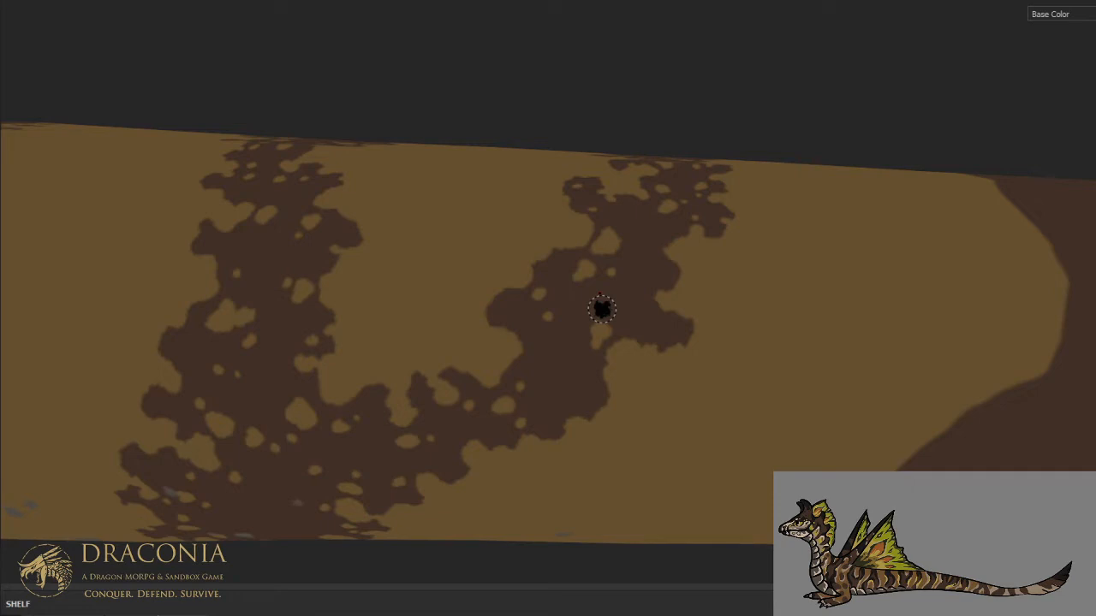
key(ctrl+alt)
alt+drag(600, 286, 641, 298)
click(640, 284)
click(584, 366)
click(590, 383)
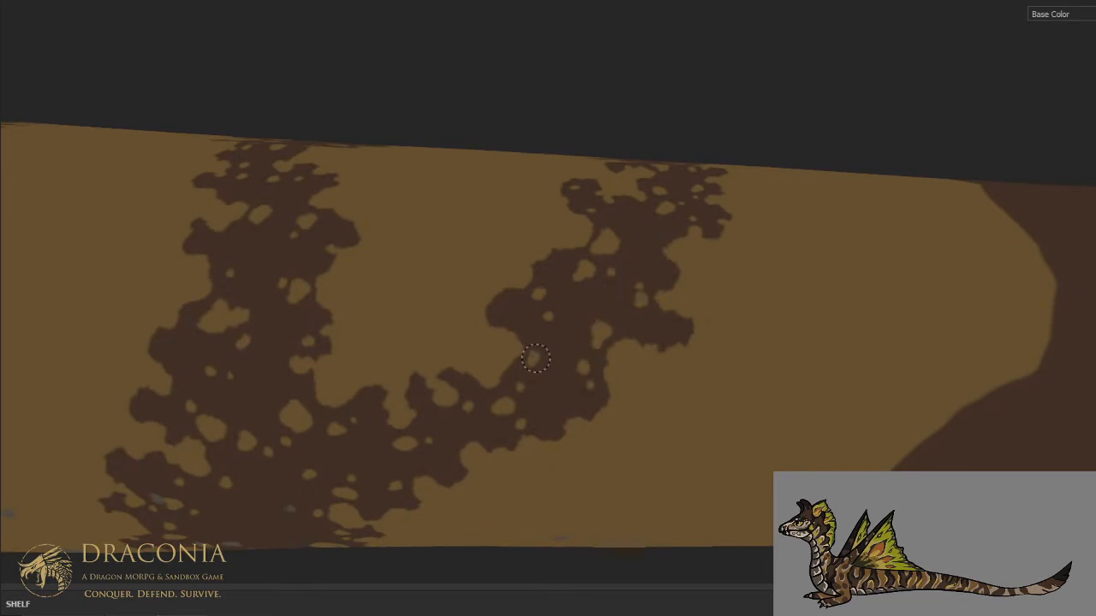
- Check the tail's overall stripe pattern and add small tan spots where the forked stripe's two branches join
scroll(536, 312, down, 3)
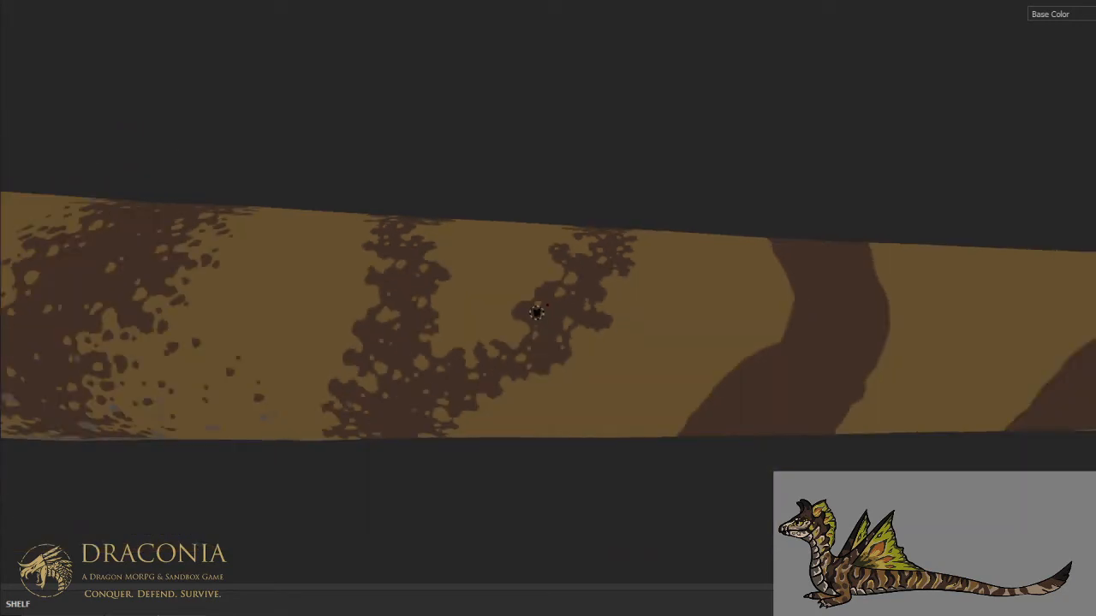
scroll(536, 312, down, 6)
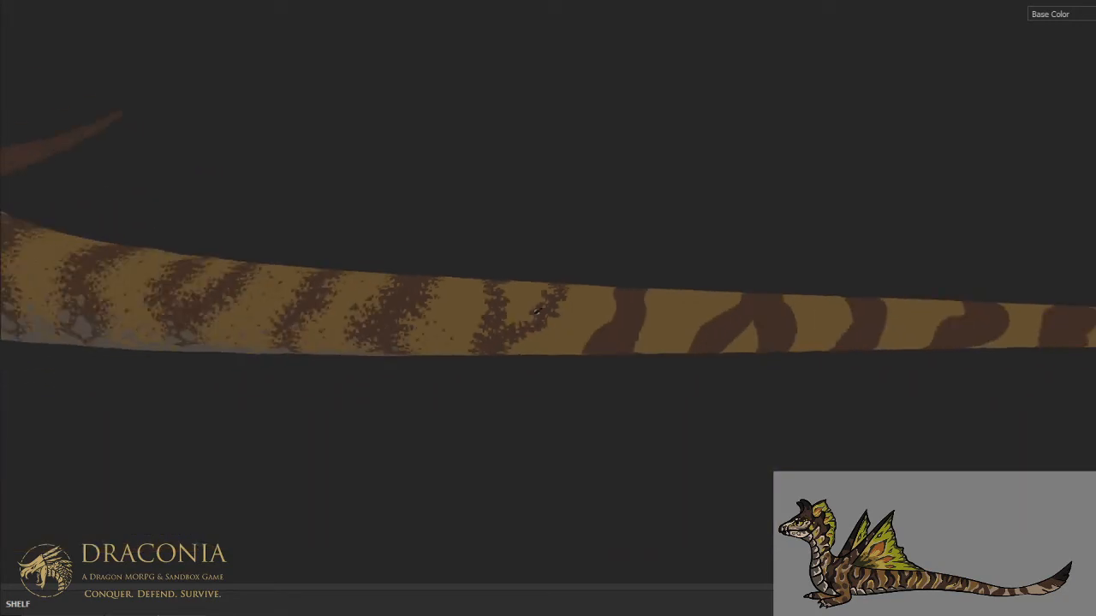
scroll(536, 313, up, 6)
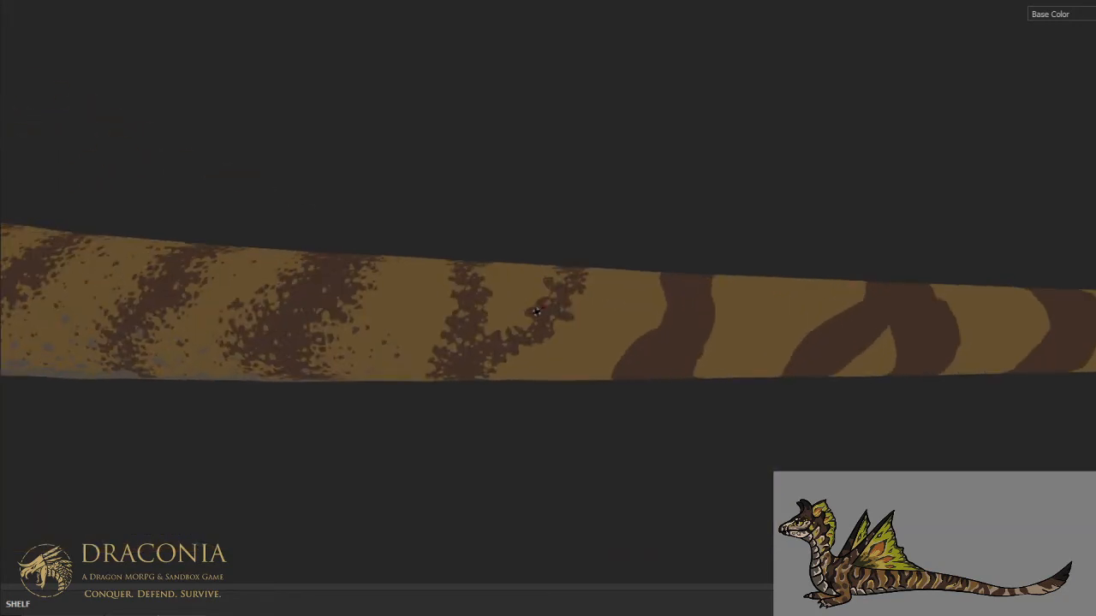
scroll(531, 310, up, 2)
scroll(556, 316, up, 3)
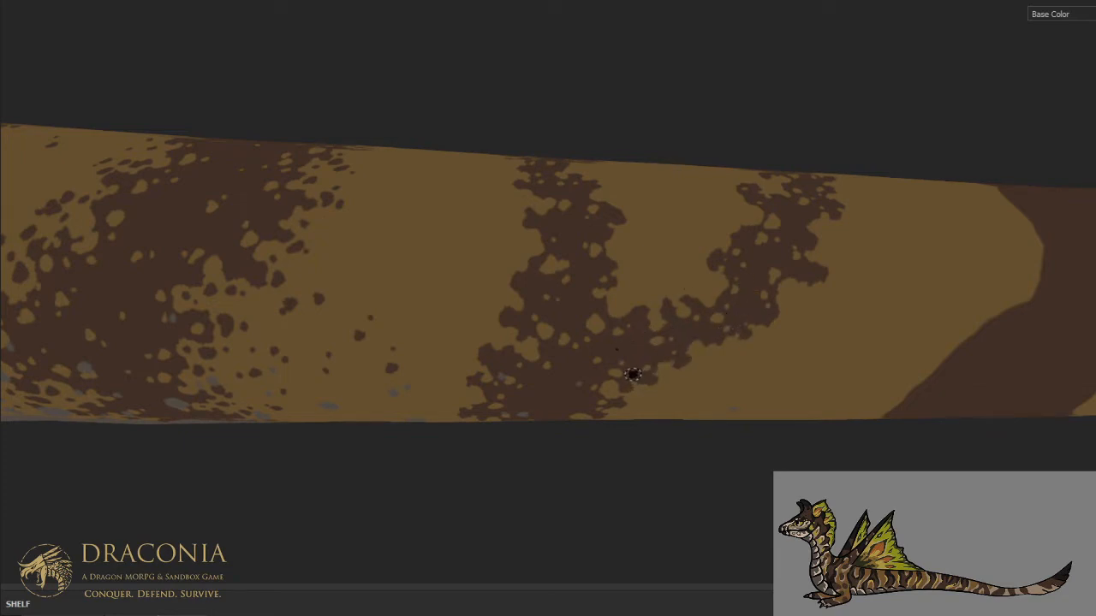
mouse_move(648, 325)
alt+mouse_down()
mouse_move(695, 335)
mouse_move(677, 255)
mouse_move(669, 306)
alt+mouse_up()
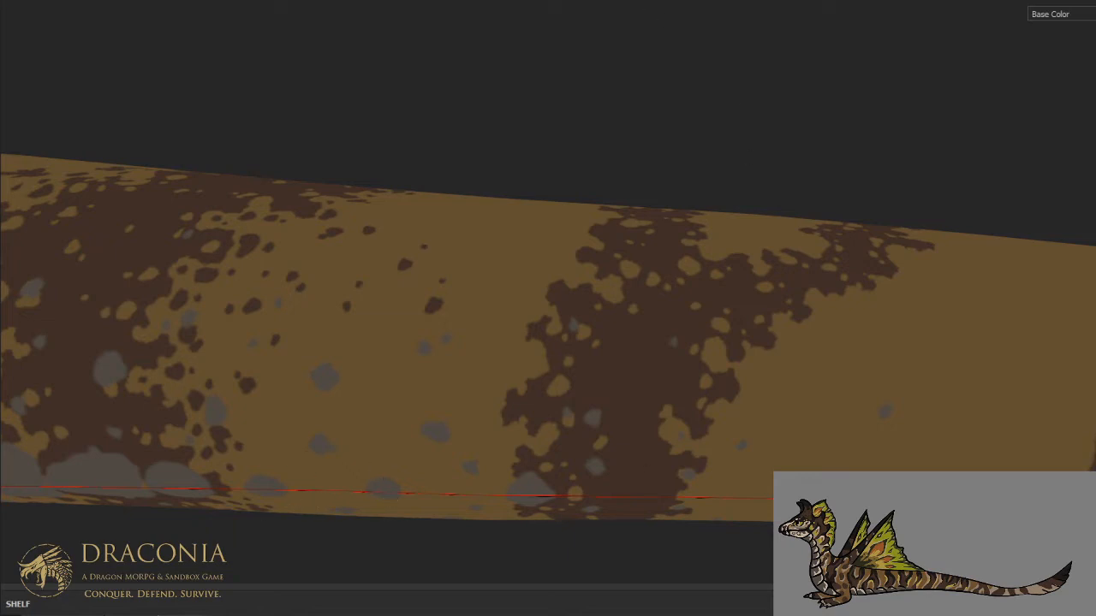
- Speckle the rear half of the forked stripe's undivided lower part with small tan spots toward the belly
mouse_move(678, 238)
alt+mouse_down()
mouse_move(658, 217)
mouse_move(684, 239)
mouse_move(656, 225)
mouse_move(656, 252)
alt+mouse_up()
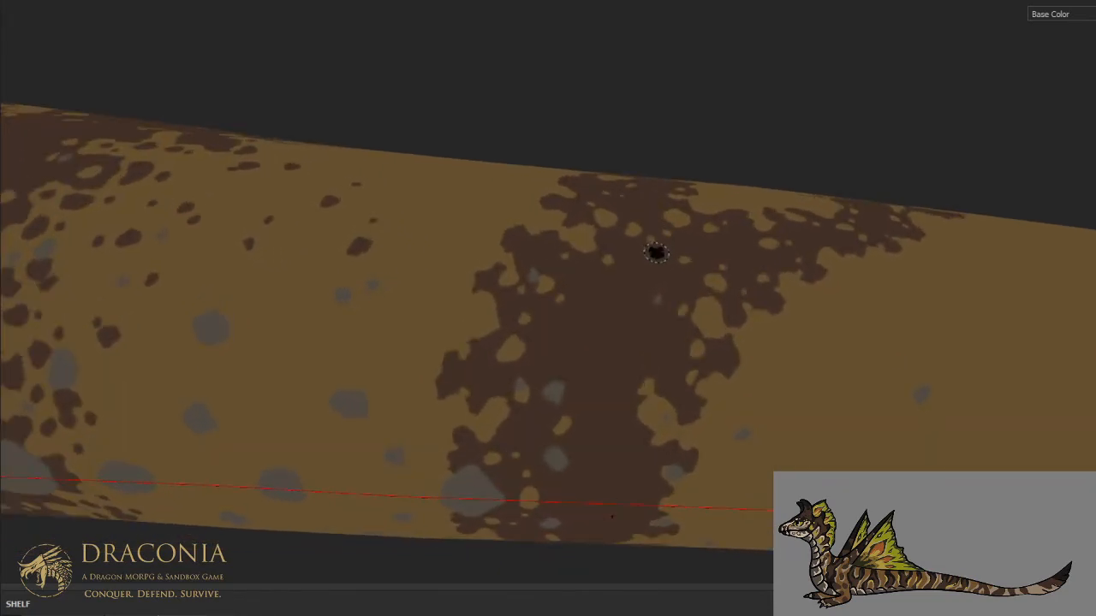
alt+middle_drag(648, 297, 645, 244)
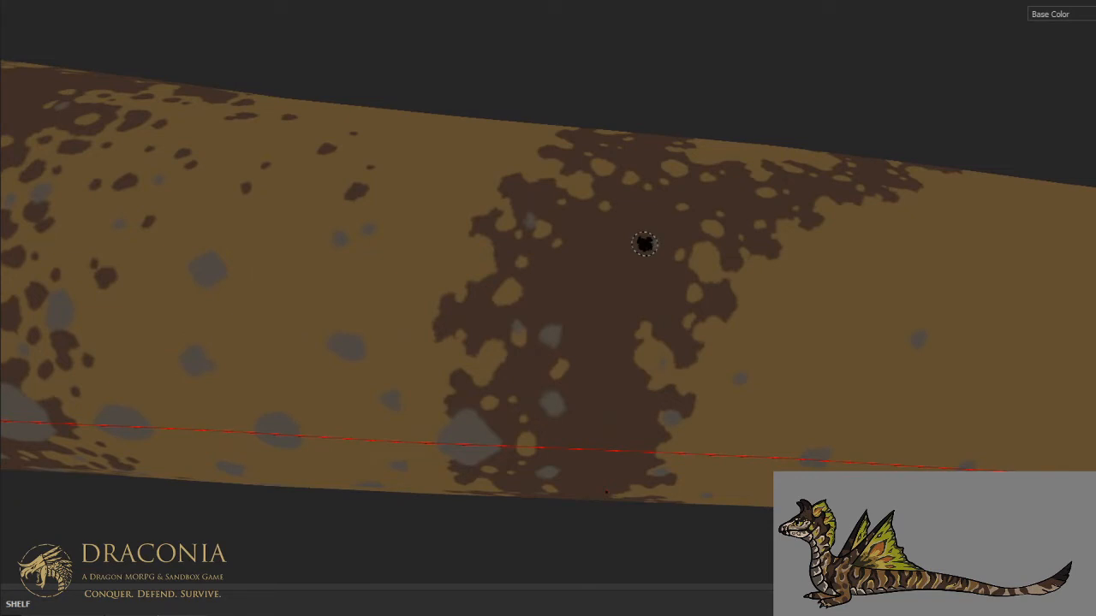
alt+drag(652, 280, 643, 322)
scroll(662, 288, down, 3)
scroll(661, 289, down, 2)
scroll(643, 321, up, 3)
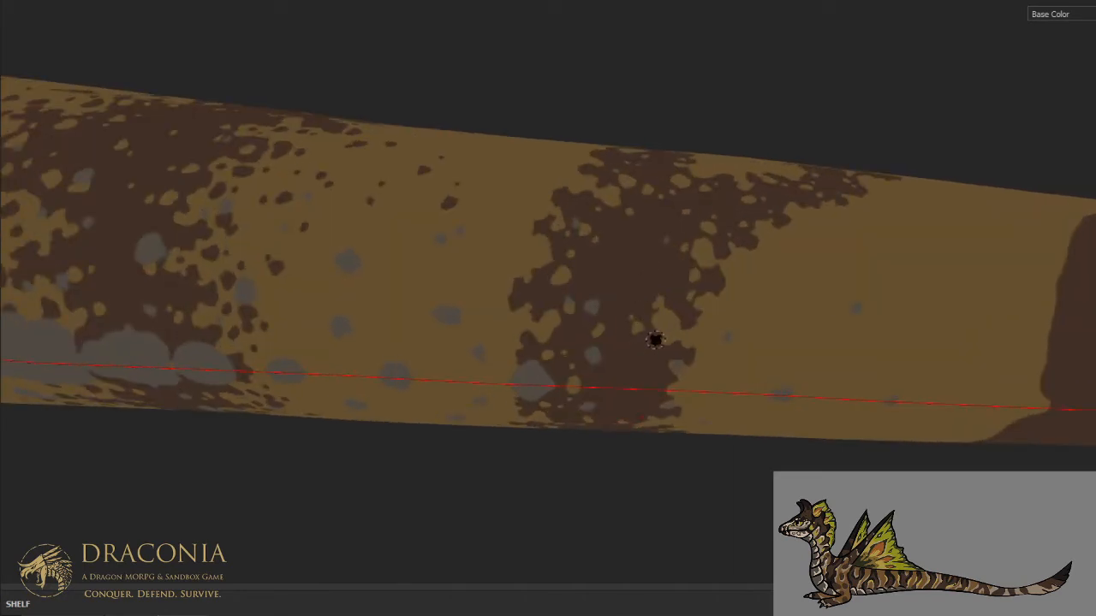
click(626, 375)
key(ctrl)
alt+middle_drag(665, 242, 626, 354)
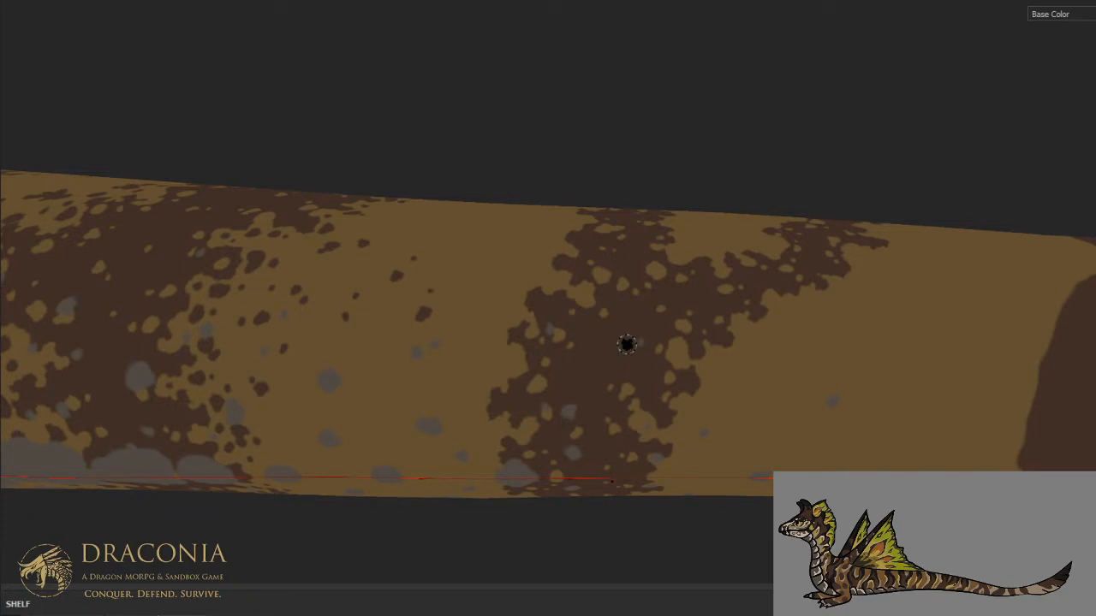
- Dab loose brown specks along the forked stripe's front edge from the spine down the upper flank
alt+drag(626, 344, 571, 320)
scroll(571, 320, up, 2)
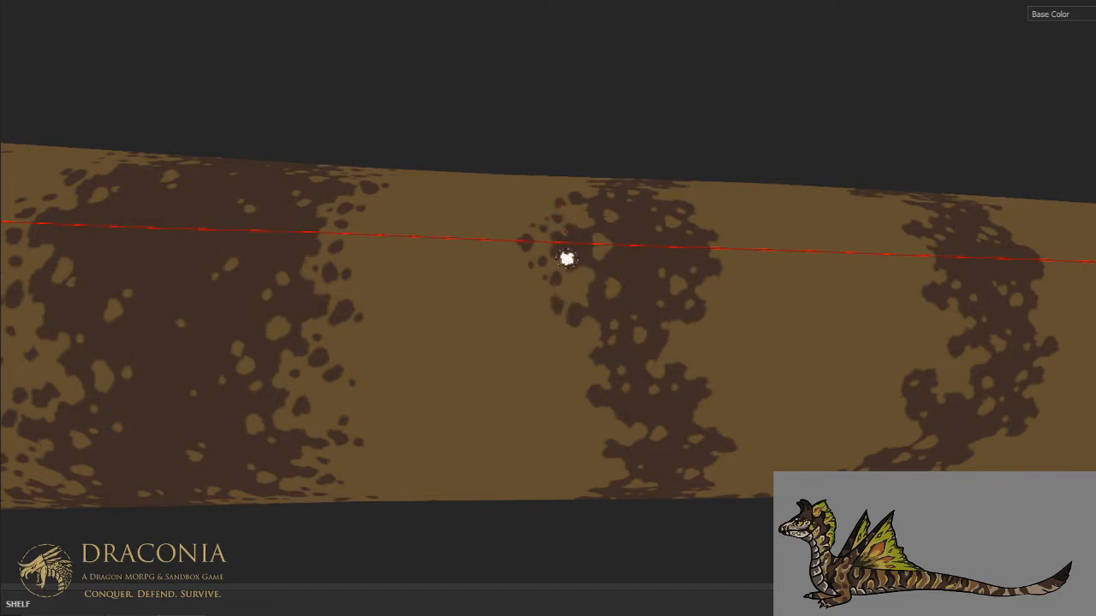
alt+middle_drag(570, 228, 525, 278)
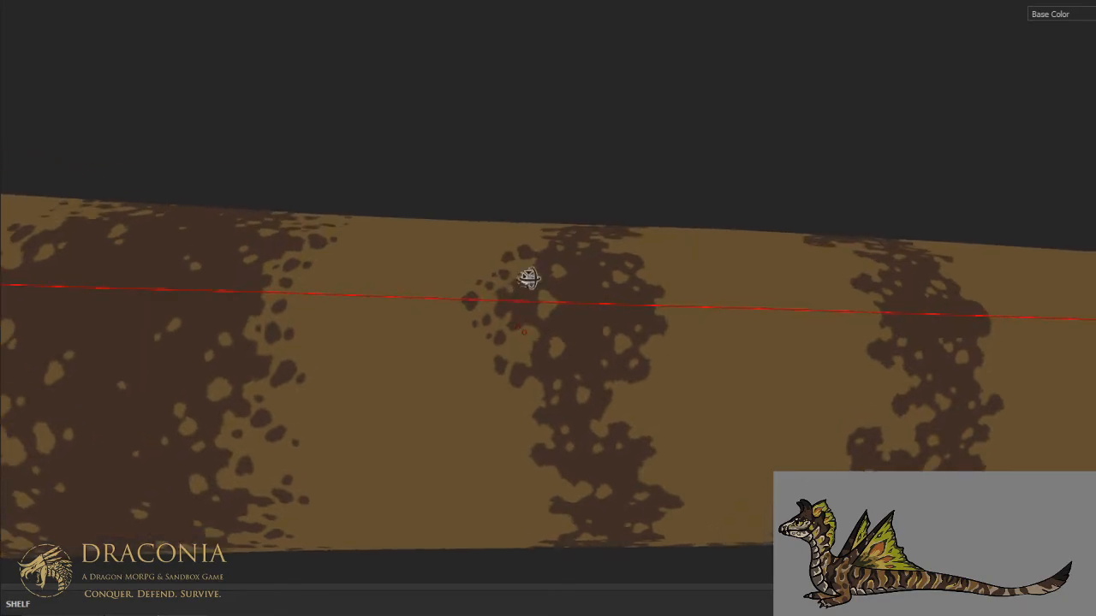
alt+drag(525, 278, 550, 263)
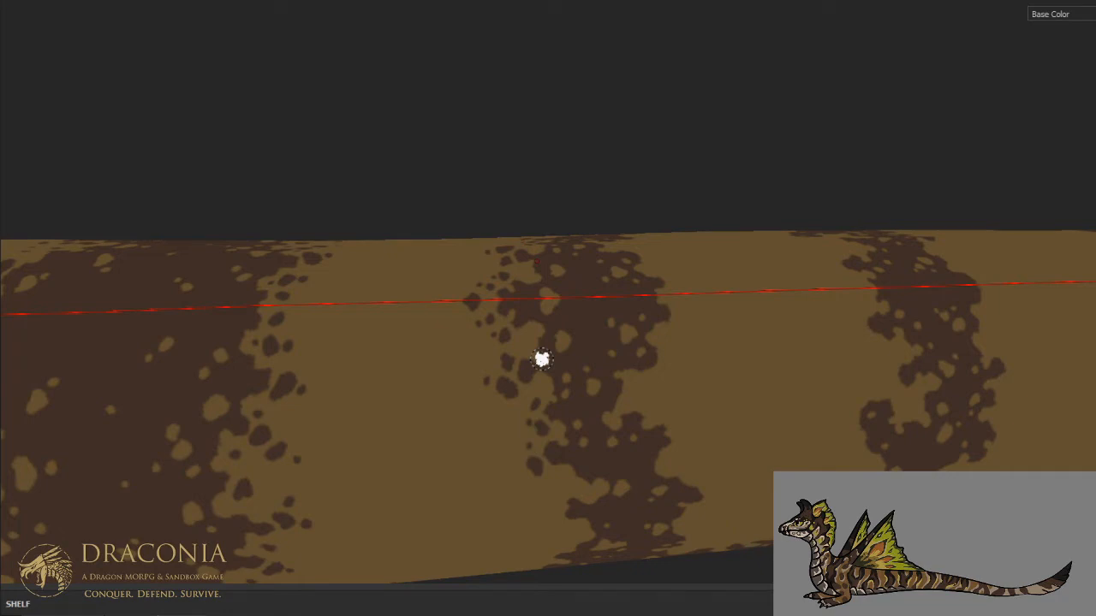
- Dab small brown specks along the rear edge of the broad stripe ahead of the forked stripe, across the upper flank
middle_drag(523, 379, 737, 313)
scroll(737, 312, down, 3)
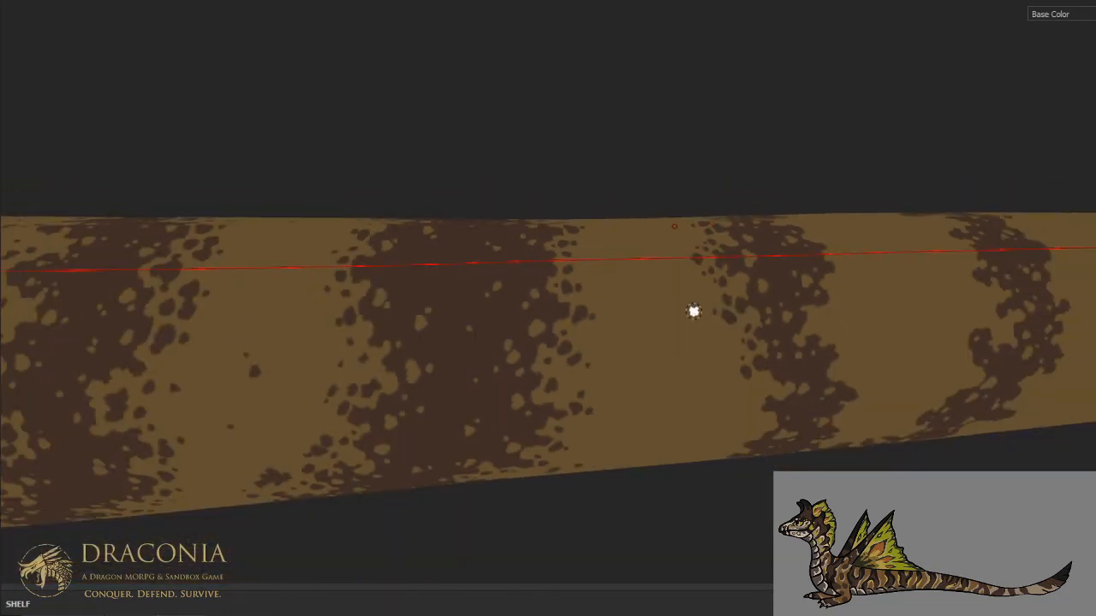
scroll(693, 312, up, 2)
click(546, 328)
click(564, 323)
click(549, 370)
click(564, 379)
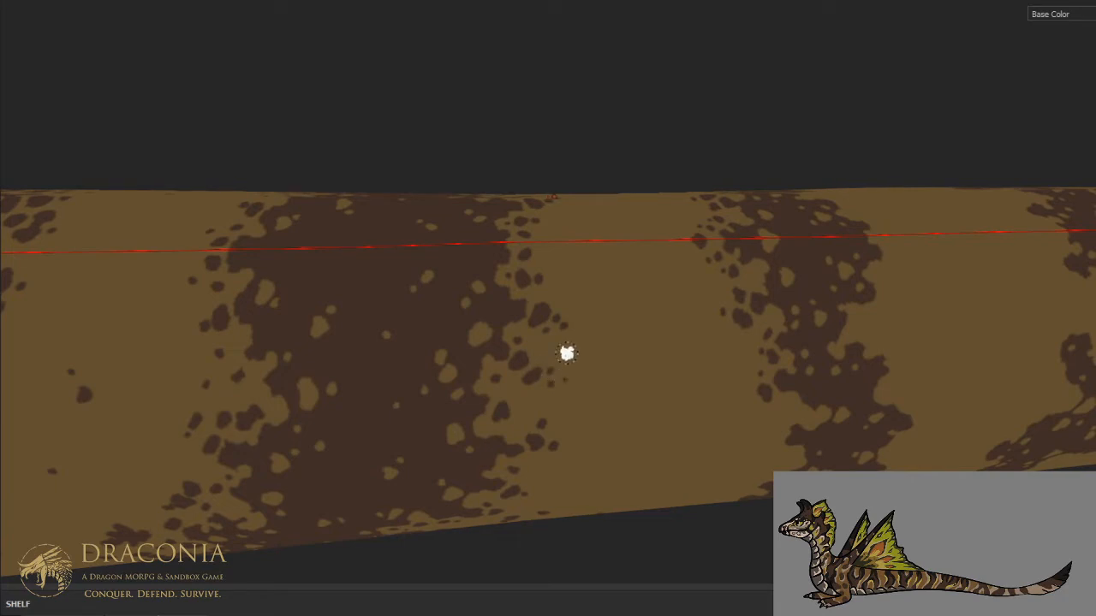
click(513, 434)
- Add loose brown specks off the broad stripe's front edge just beside the spine
scroll(556, 239, down, 3)
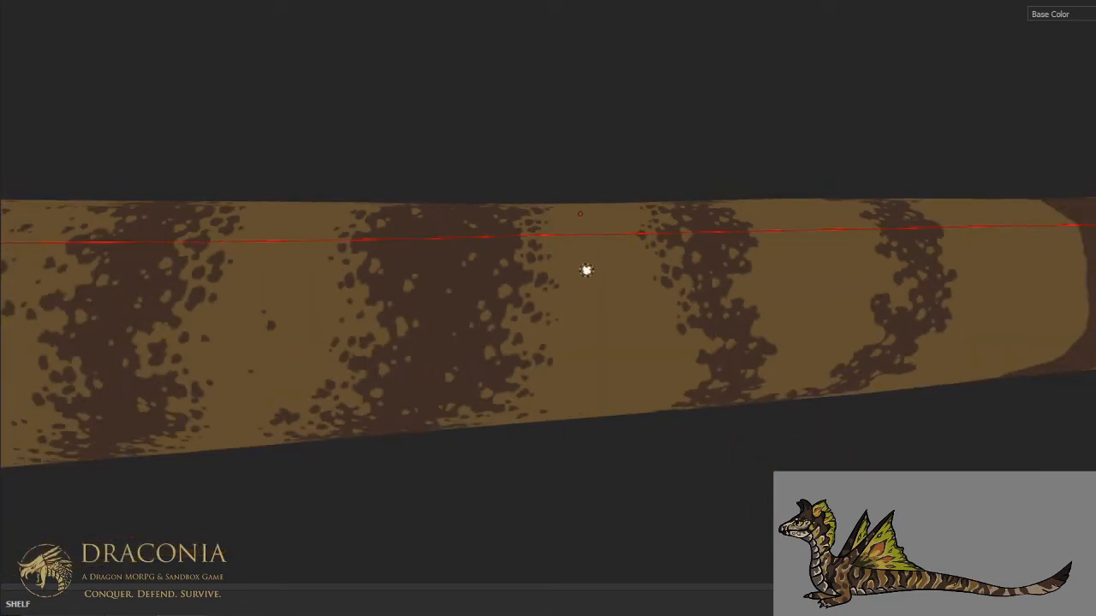
scroll(572, 316, up, 3)
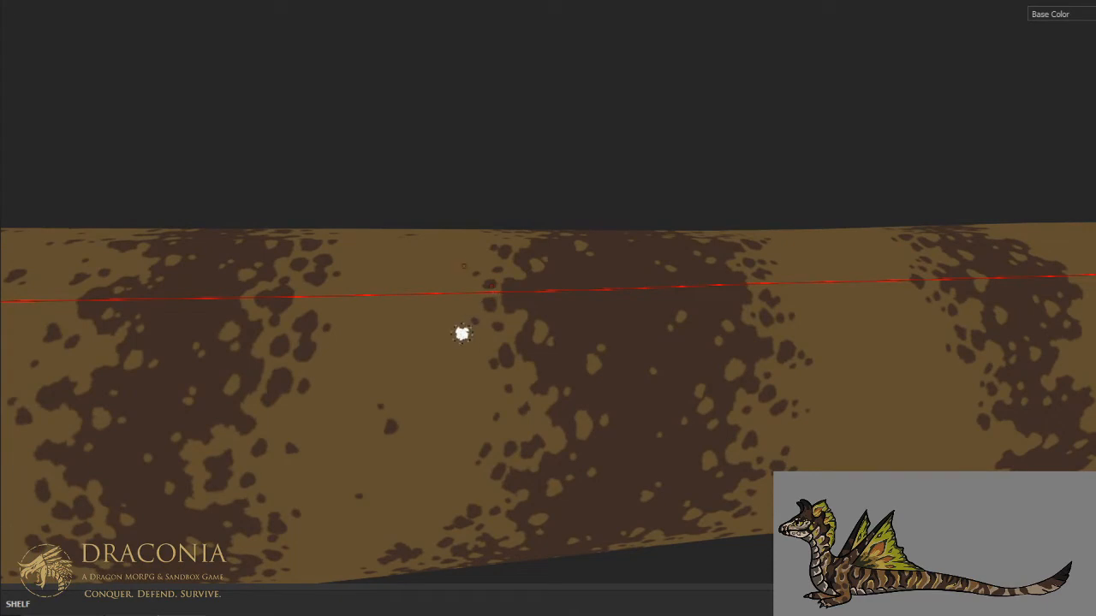
drag(467, 344, 476, 348)
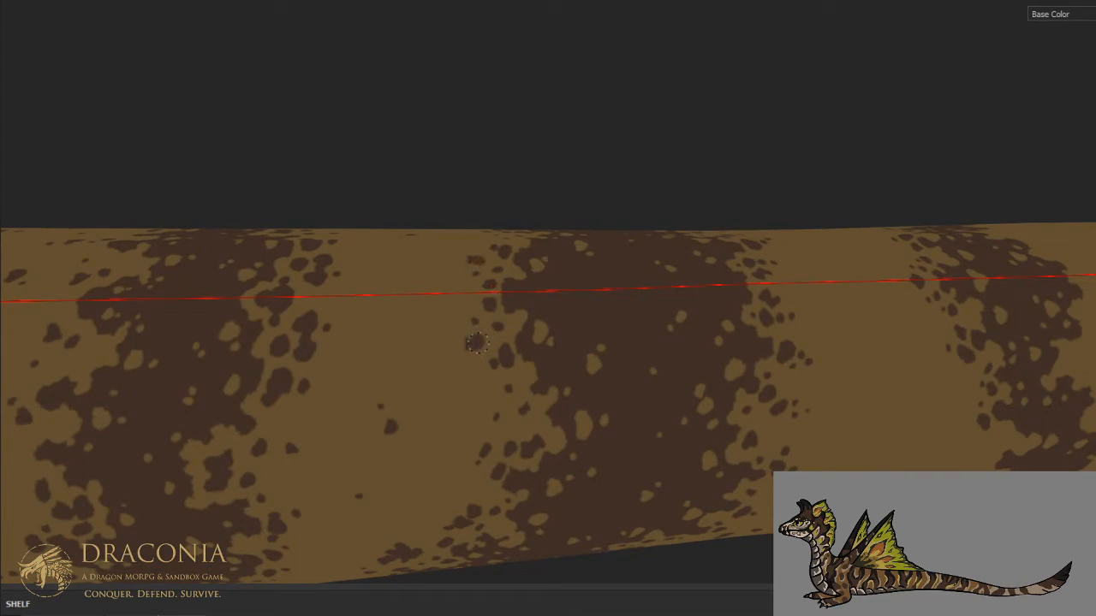
- Break up the forked stripe's front edge on the middle flank with a loose cluster of brown specks
mouse_move(490, 288)
alt+mouse_down()
mouse_move(653, 313)
mouse_move(385, 286)
mouse_move(457, 225)
alt+mouse_up()
scroll(495, 359, up, 3)
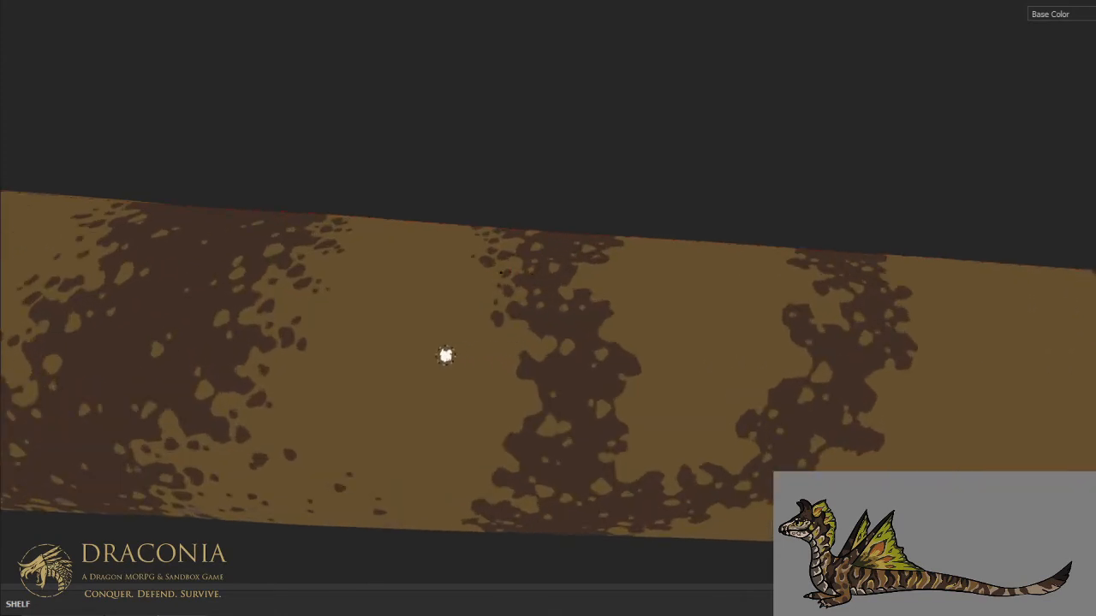
scroll(462, 346, up, 2)
drag(504, 370, 508, 377)
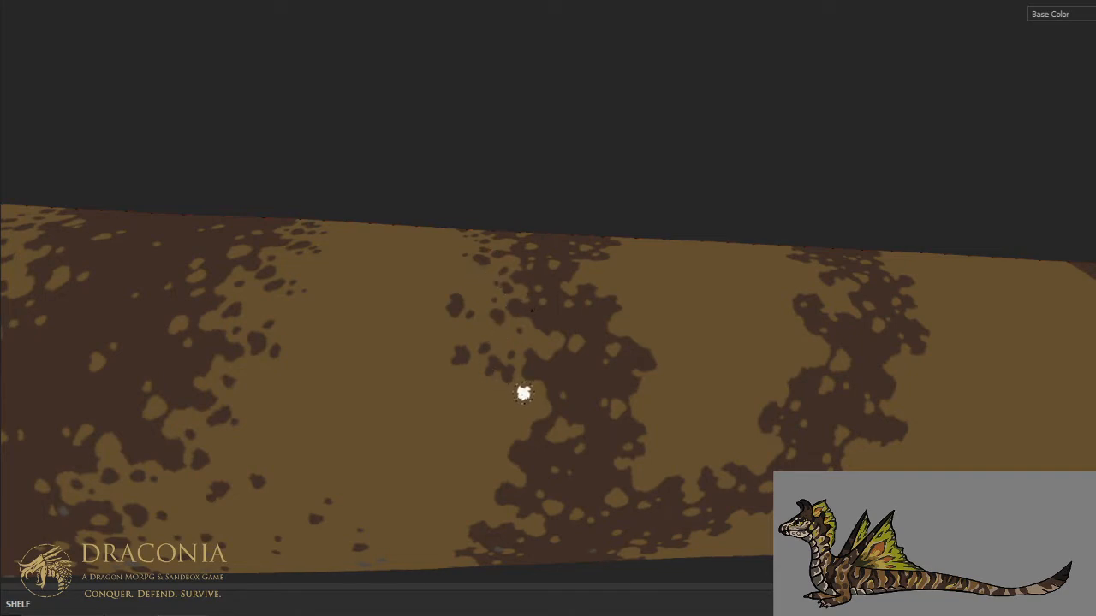
drag(503, 438, 504, 431)
click(495, 416)
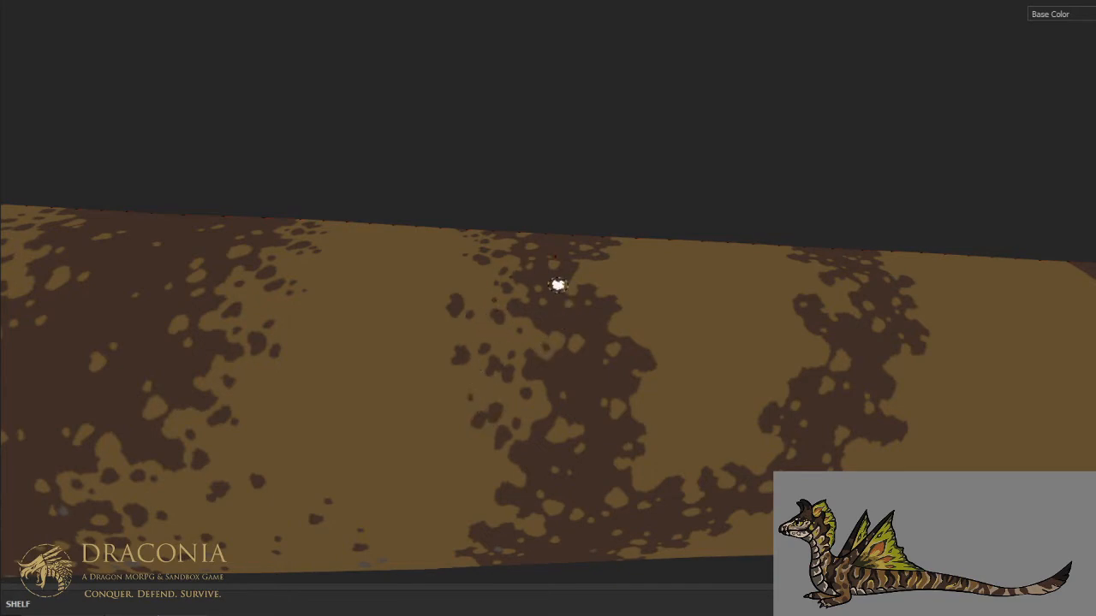
- Scatter sparse brown specks over the flank in the tan band between the broad stripe and the forked stripe
scroll(553, 285, down, 3)
ctrl+alt+drag(493, 308, 663, 318)
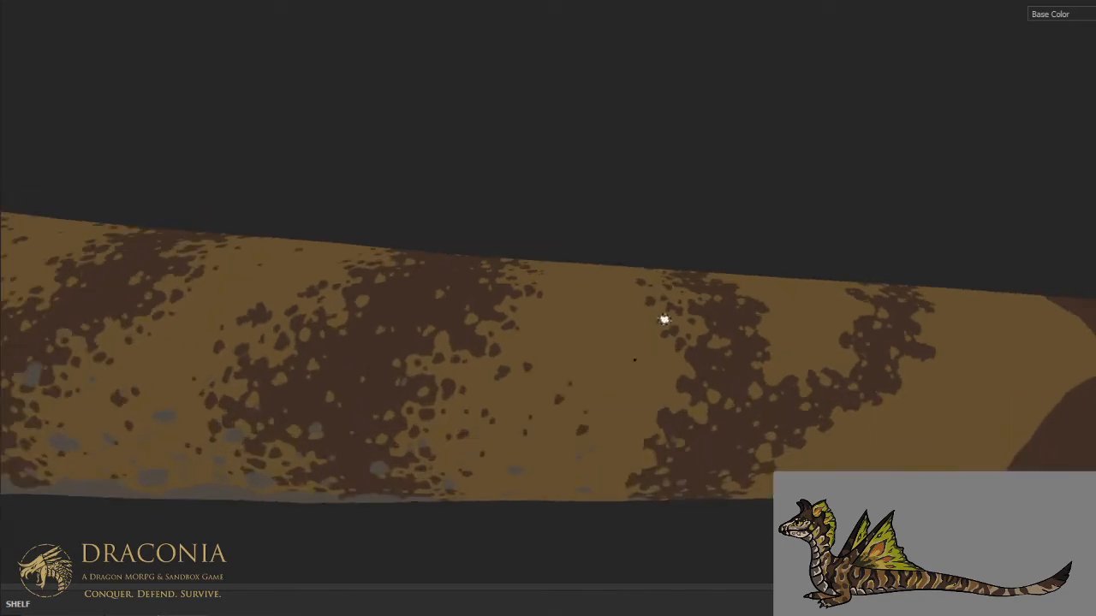
scroll(664, 321, up, 2)
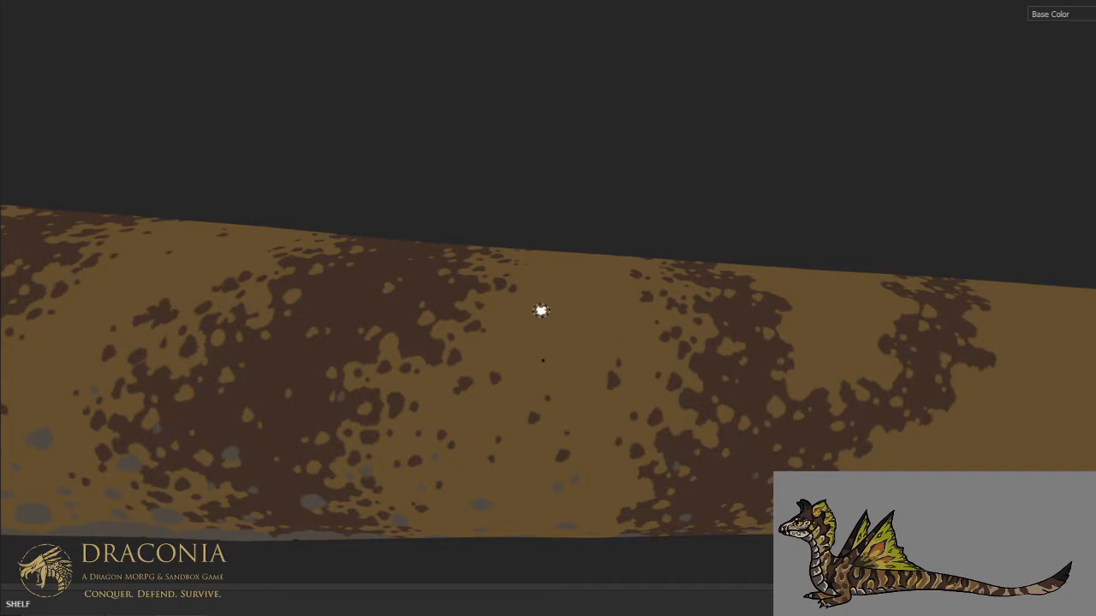
mouse_move(545, 282)
alt+mouse_down()
mouse_move(522, 321)
mouse_move(552, 362)
alt+mouse_up()
scroll(560, 345, up, 2)
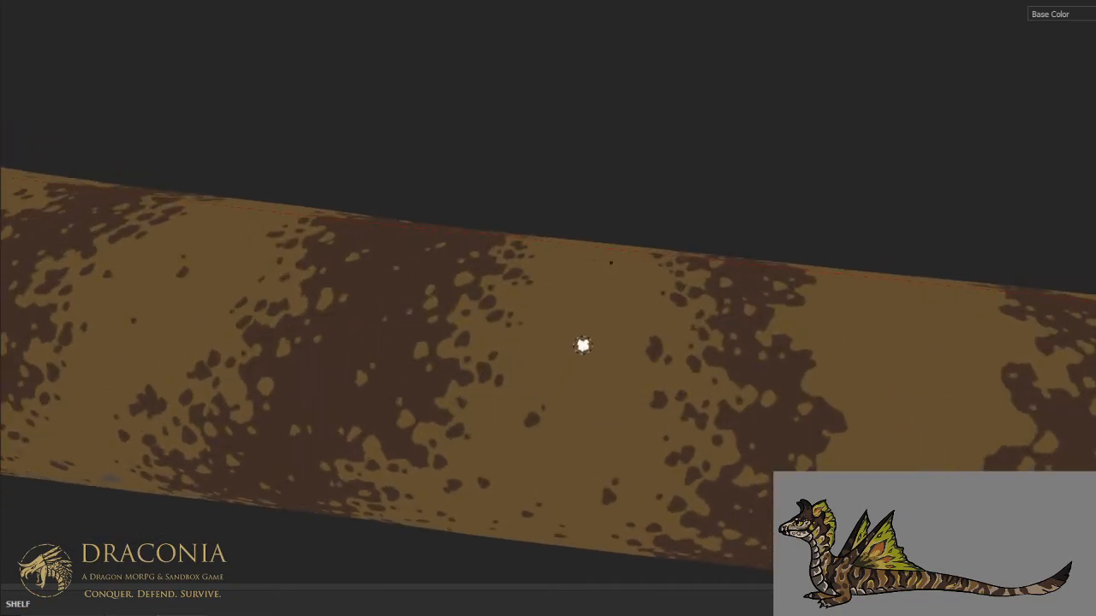
click(593, 385)
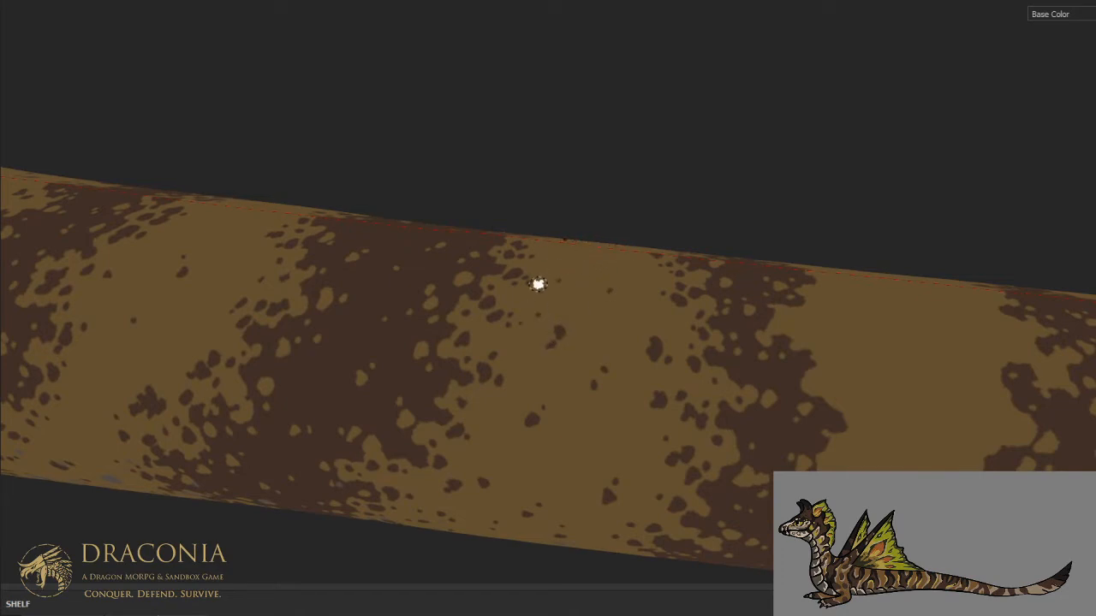
mouse_move(574, 325)
alt+mouse_down()
mouse_move(508, 342)
mouse_move(506, 326)
mouse_move(575, 315)
alt+mouse_up()
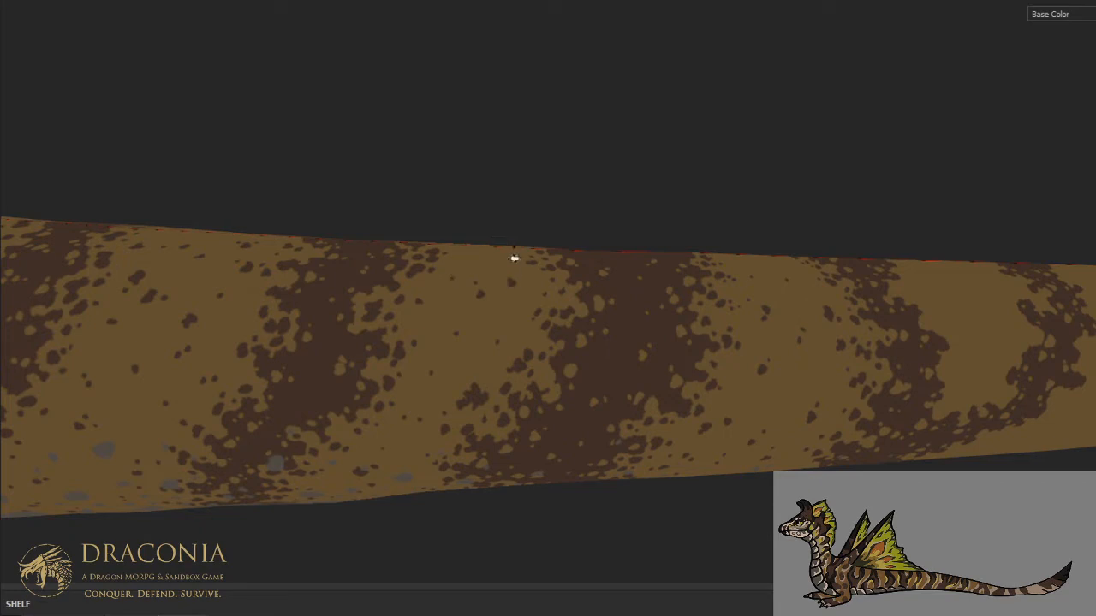
- Continue the sparse brown specks across the spine in the tan band ahead of the forked stripe
alt+drag(661, 291, 658, 402)
alt+middle_drag(707, 331, 491, 437)
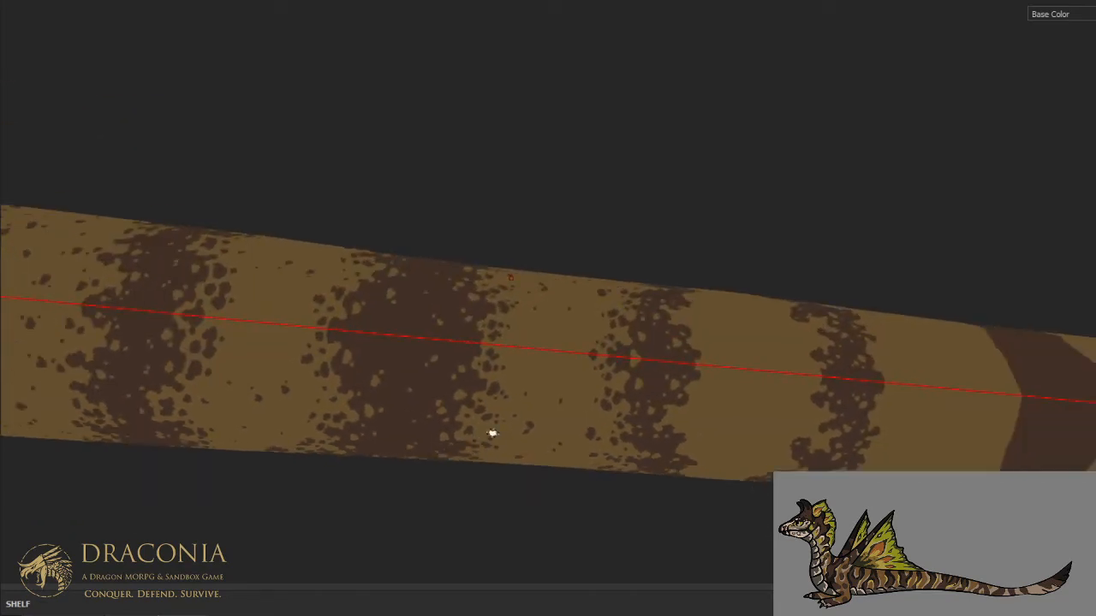
scroll(505, 419, up, 3)
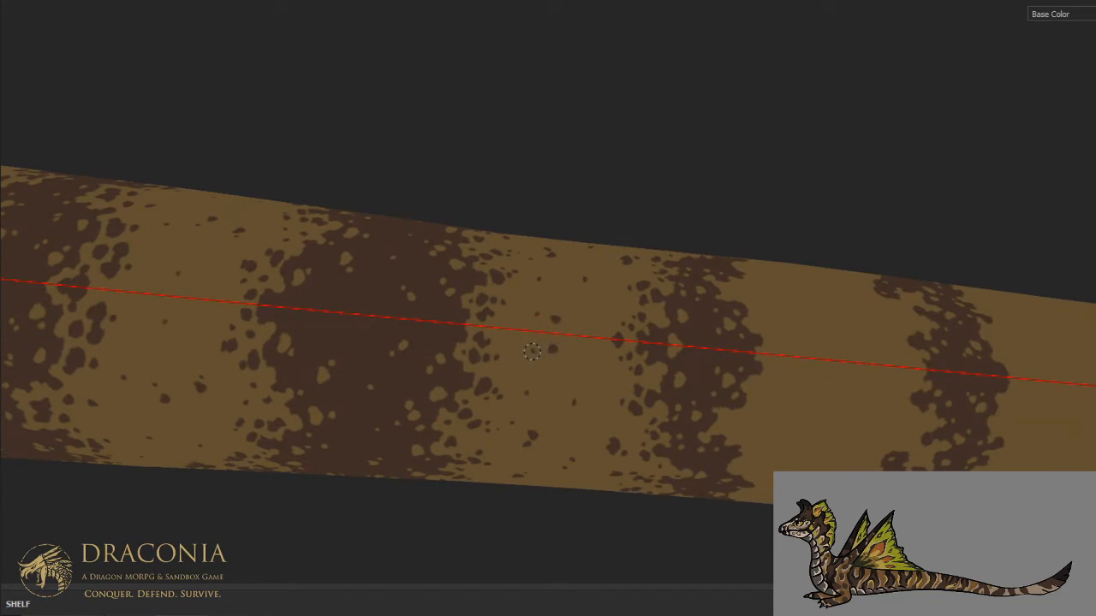
- Scatter brown specks on the underside between the broad and forked stripes and along the forked stripe's rear edge
alt+drag(609, 330, 539, 320)
scroll(538, 318, up, 2)
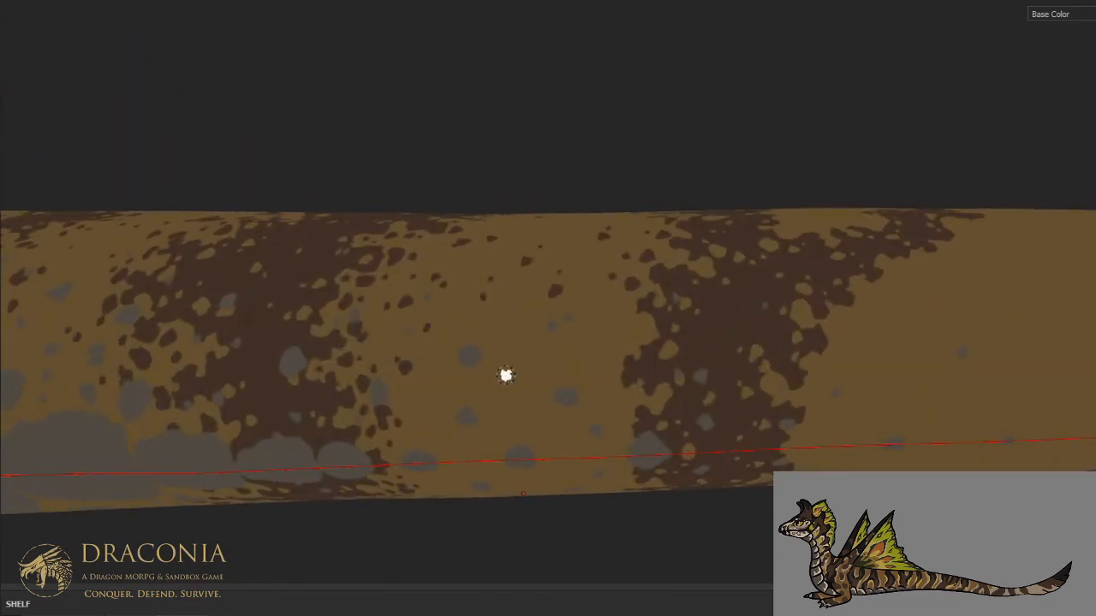
click(544, 417)
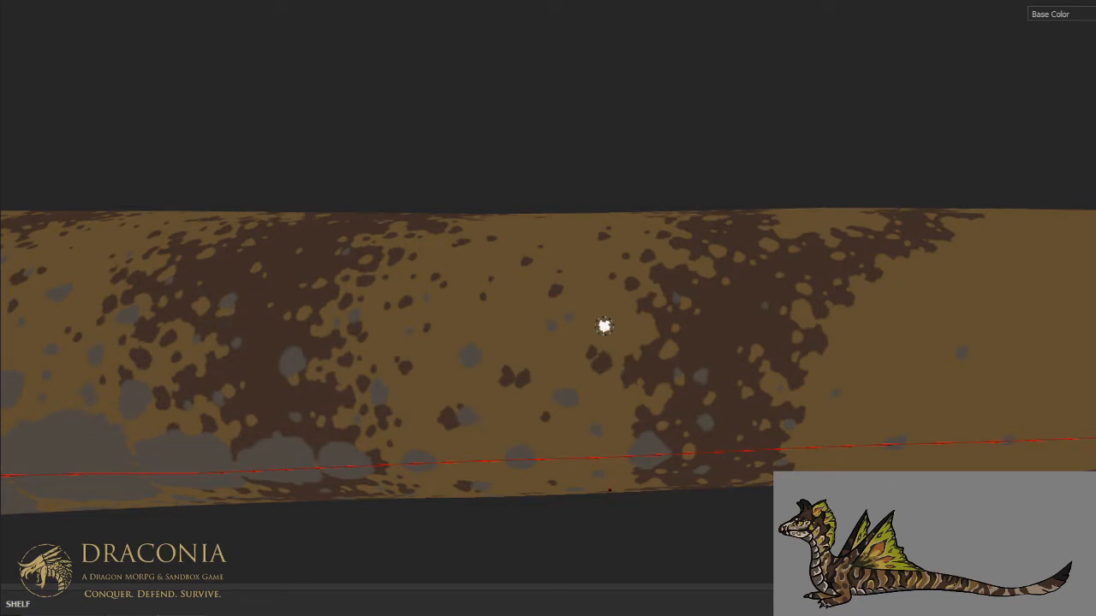
mouse_move(604, 326)
alt+mouse_down()
mouse_move(676, 323)
mouse_move(662, 283)
mouse_move(591, 303)
mouse_move(547, 339)
mouse_move(511, 293)
alt+mouse_up()
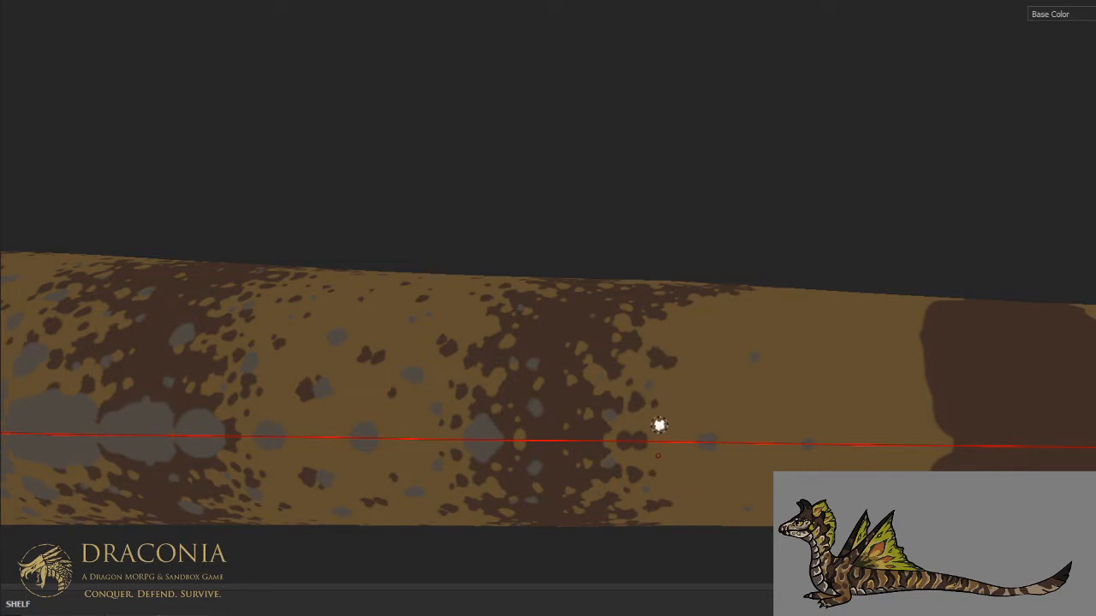
- Dab brown specks along the back edge of the forked stripe's front branch on the upper flank
alt+drag(700, 316, 598, 402)
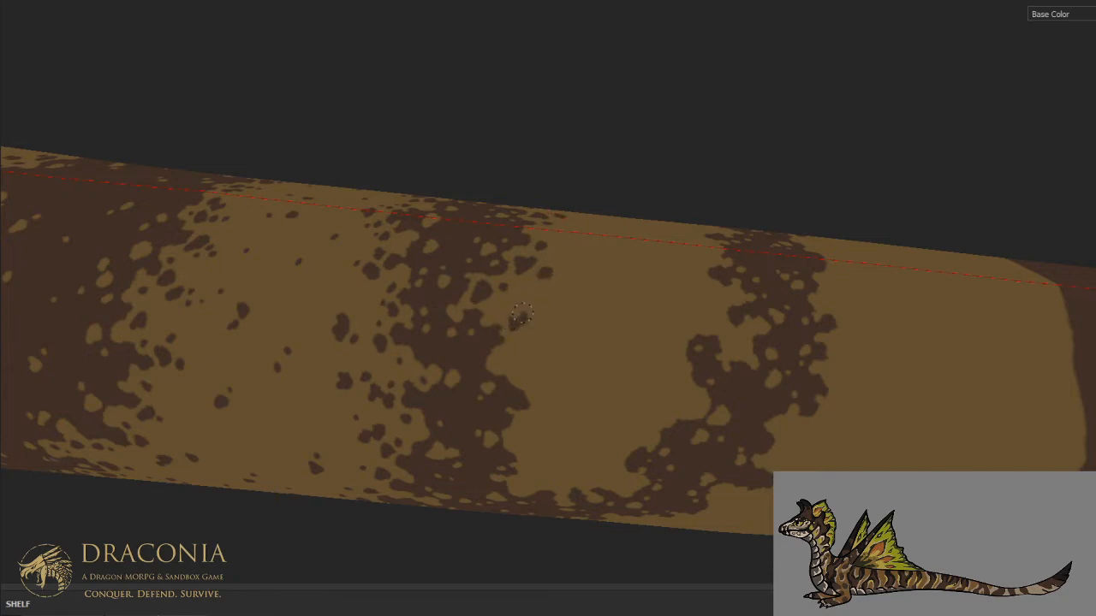
drag(539, 316, 542, 314)
click(547, 301)
mouse_move(516, 353)
mouse_down()
mouse_move(534, 378)
mouse_move(525, 371)
mouse_up()
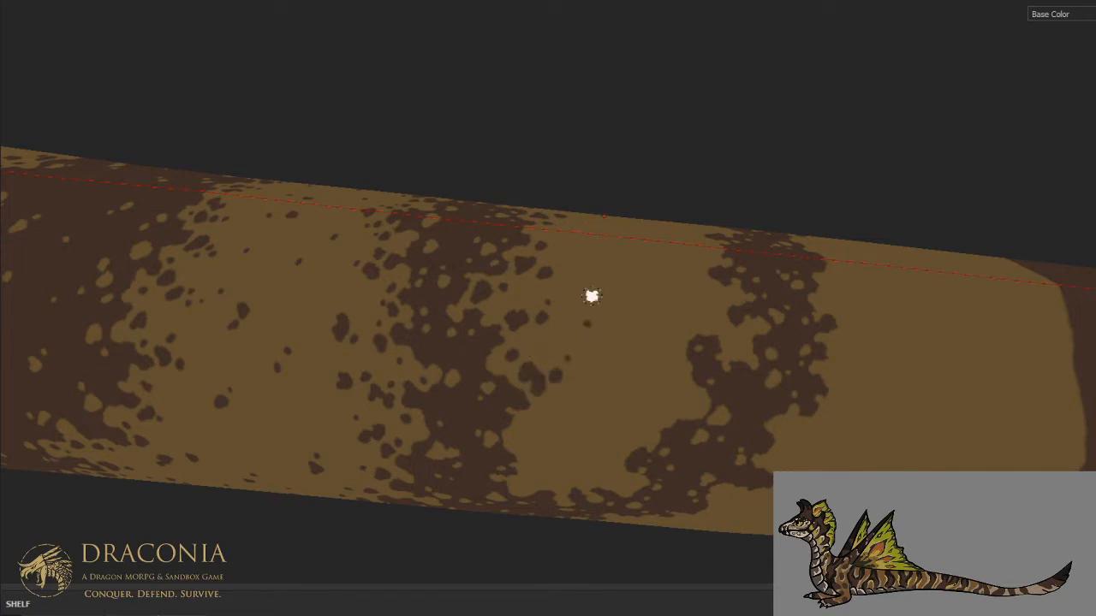
- Add loose brown specks along the front edge of the forked stripe's rear branch from the upper flank toward the spine
drag(668, 337, 654, 339)
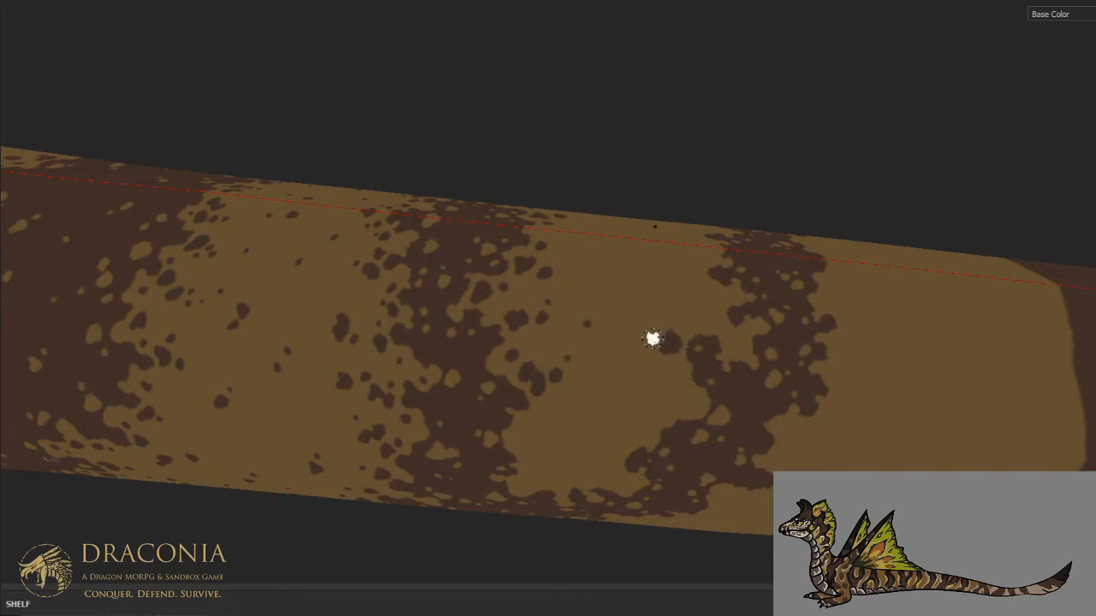
click(698, 321)
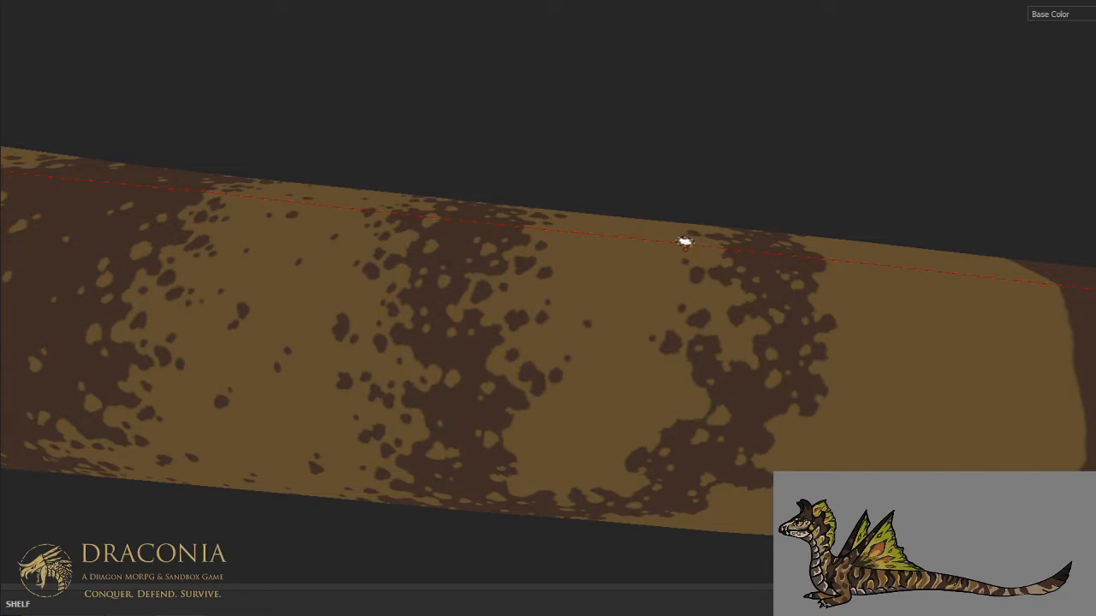
click(737, 345)
- Extend the brown specks down the rear branch's front edge into the fork where the two branches join
alt+drag(704, 357, 670, 252)
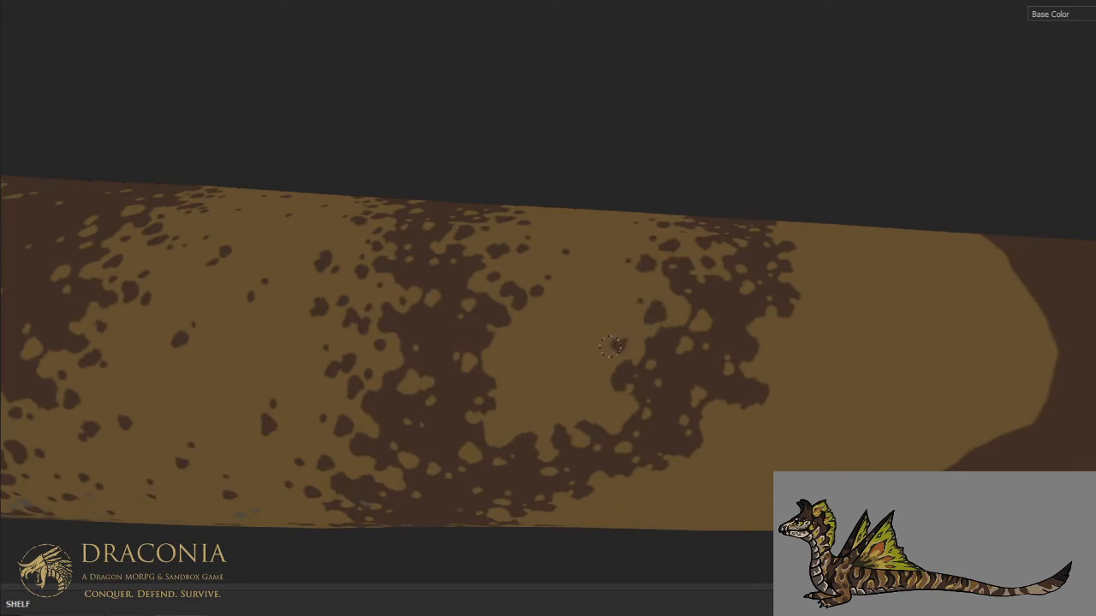
drag(599, 361, 594, 355)
click(600, 378)
drag(607, 418, 559, 406)
click(593, 407)
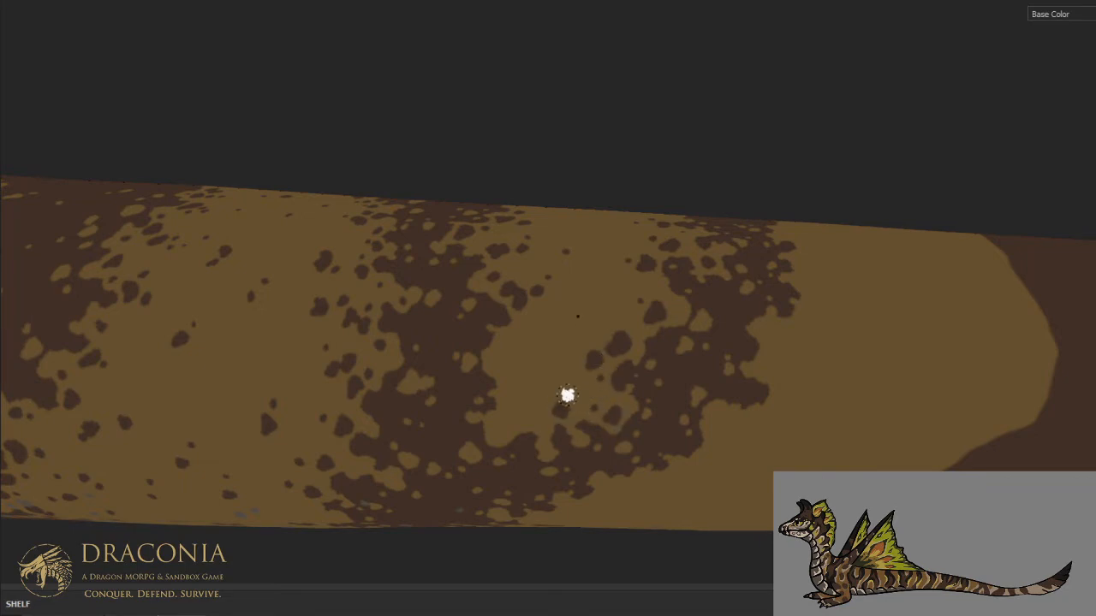
- Speckle the lower back edge of the front branch inside the fork with brown dabs
click(504, 420)
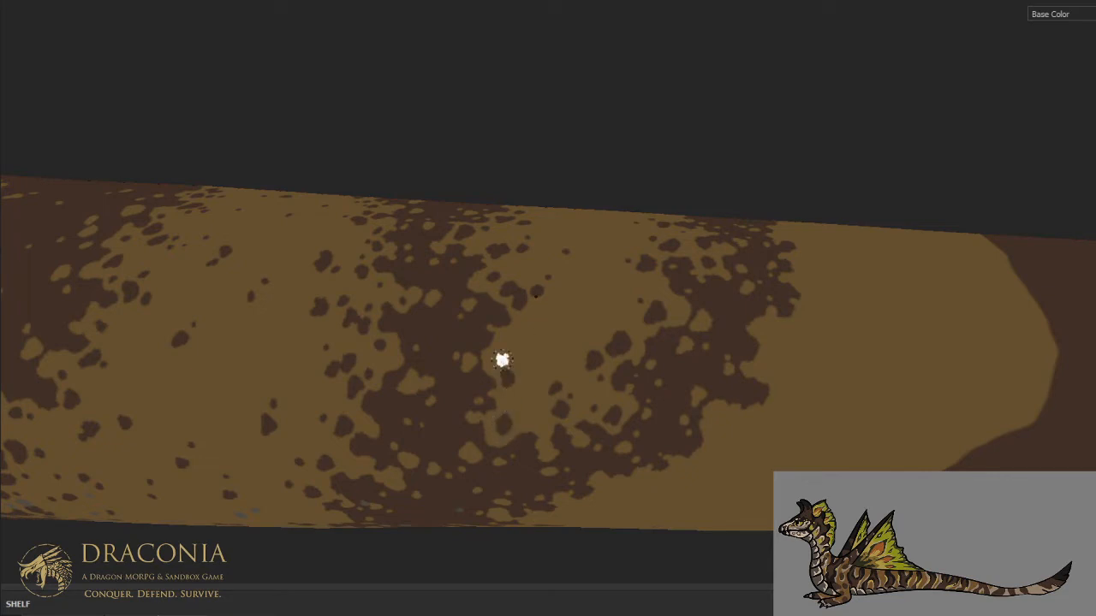
click(517, 339)
click(533, 347)
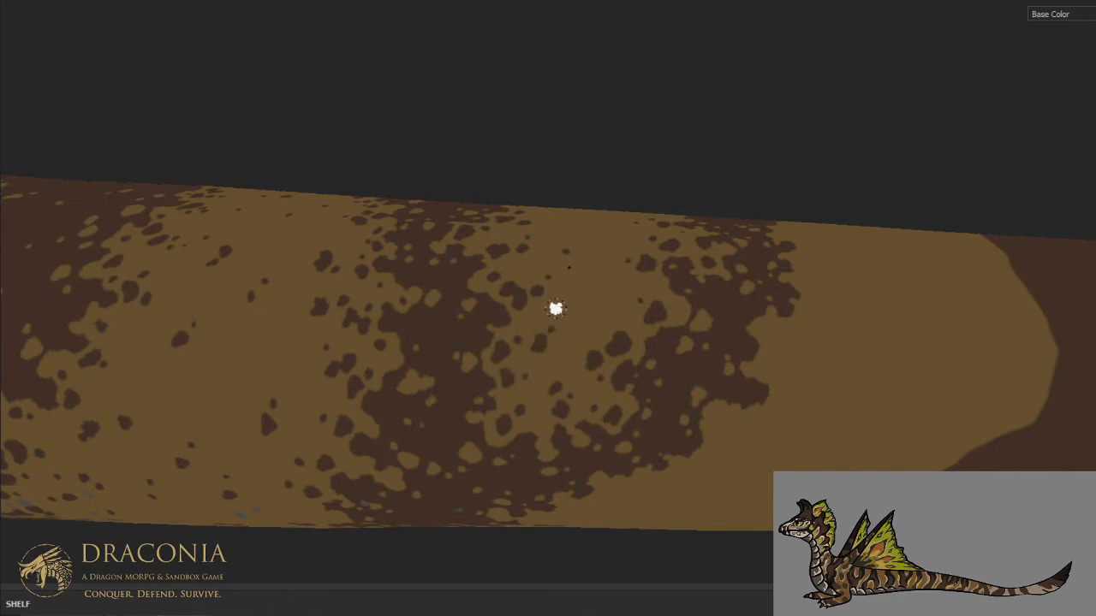
- Scatter brown specks along the forked stripe's rear edge from the lower flank toward the belly
scroll(574, 282, down, 3)
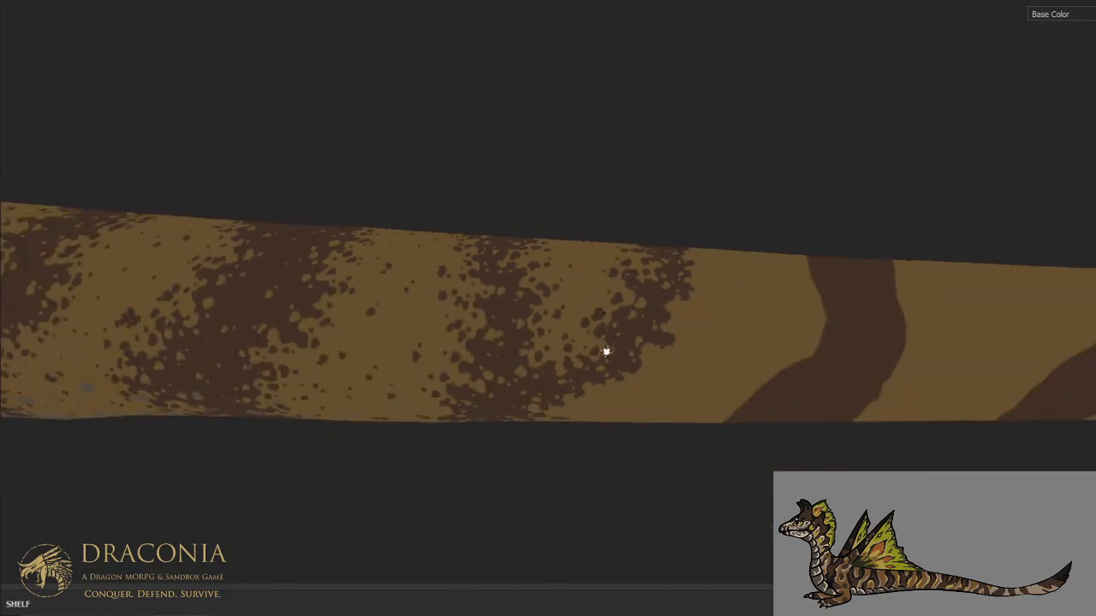
alt+drag(607, 340, 602, 223)
alt+middle_drag(606, 399, 603, 314)
scroll(556, 380, up, 4)
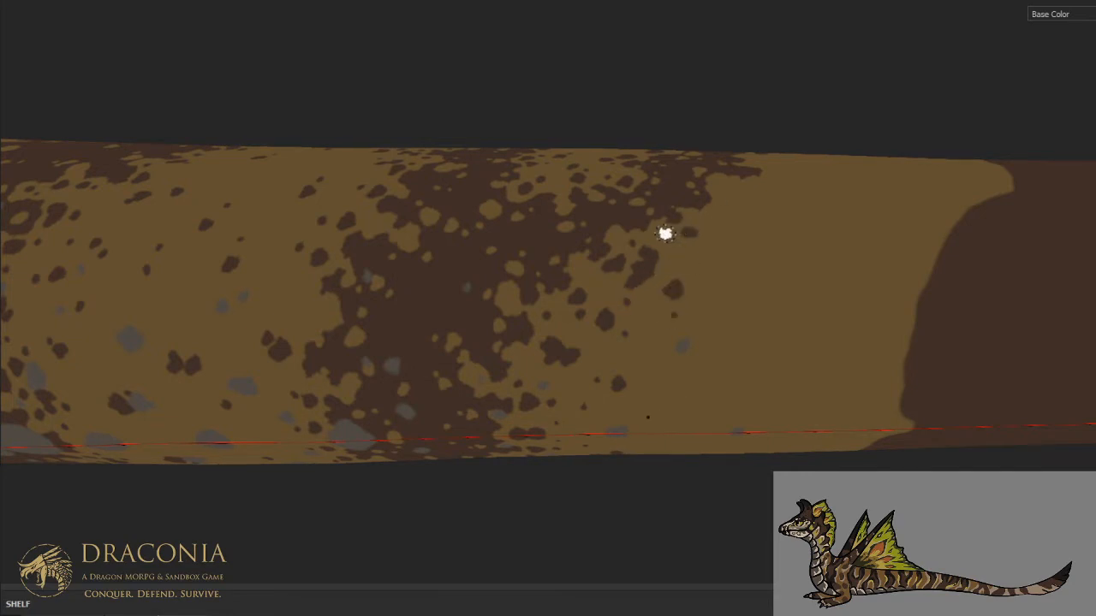
- Dab loose brown specks in the tan area behind the rear branch on the lower and middle flank
mouse_move(694, 223)
alt+mouse_down()
mouse_move(570, 247)
mouse_move(536, 352)
alt+mouse_up()
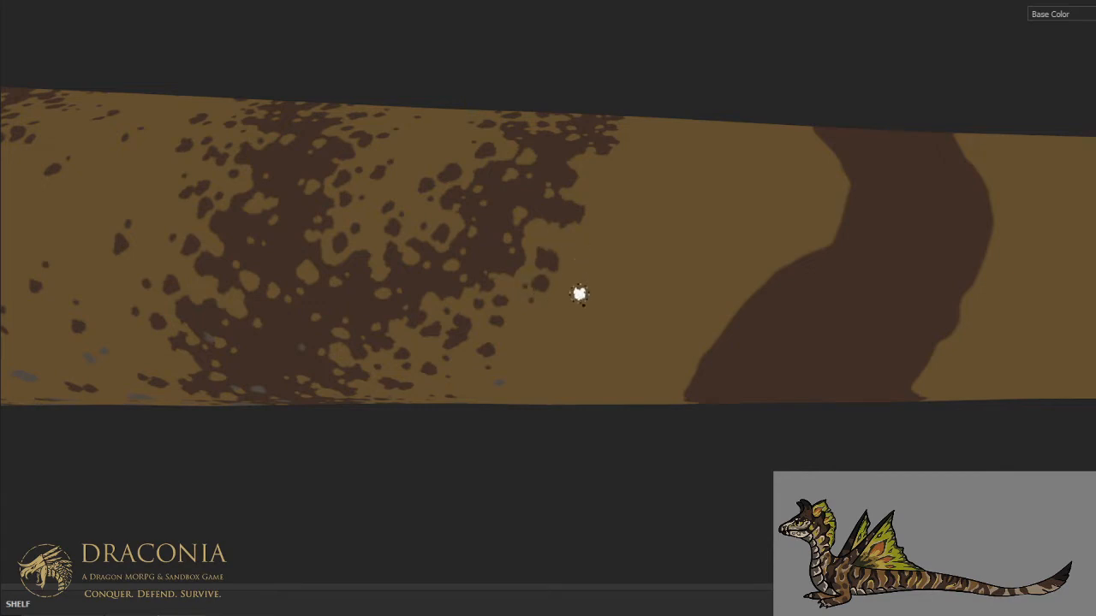
click(548, 326)
click(587, 338)
click(585, 314)
click(596, 238)
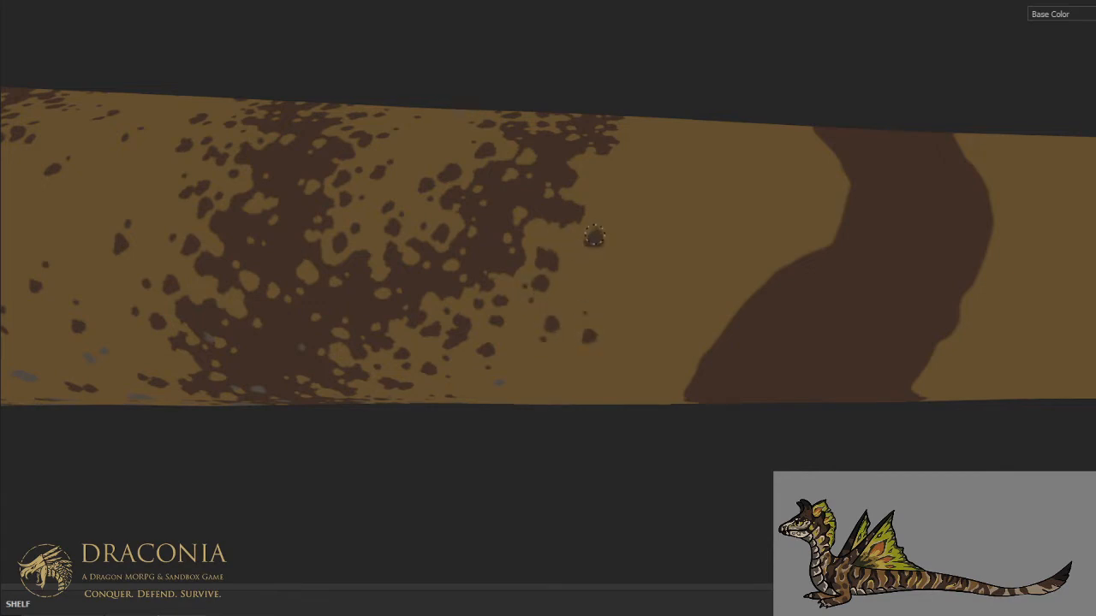
click(582, 240)
click(608, 210)
click(612, 256)
- Add a brown spot in the notch of the rear branch's back edge on the middle flank
mouse_move(606, 137)
middle_down()
mouse_move(501, 265)
mouse_move(482, 307)
middle_up()
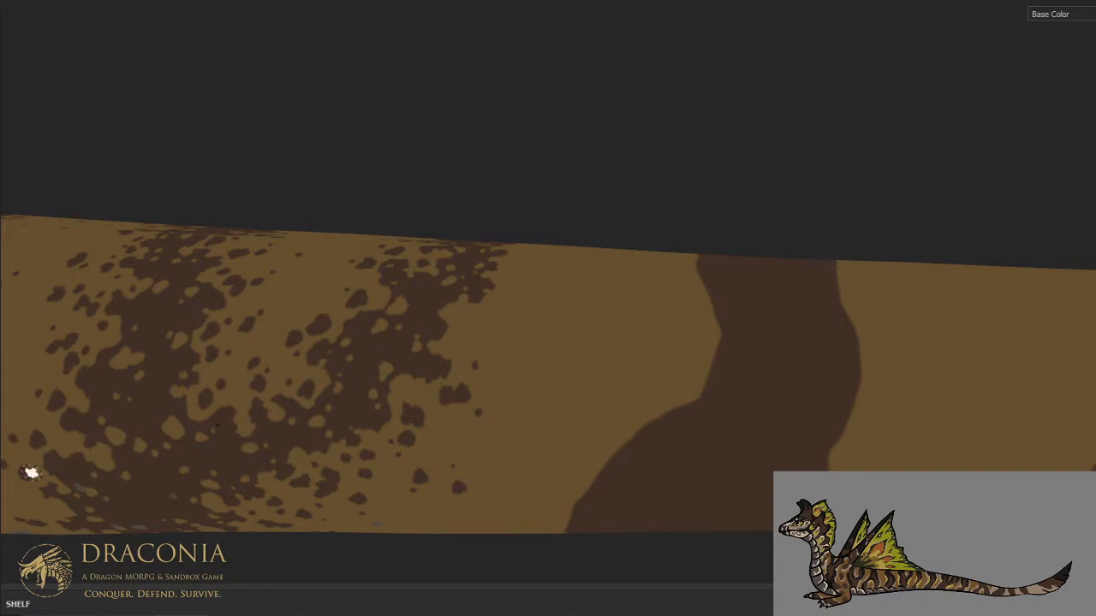
alt+drag(507, 288, 517, 346)
scroll(505, 342, up, 1)
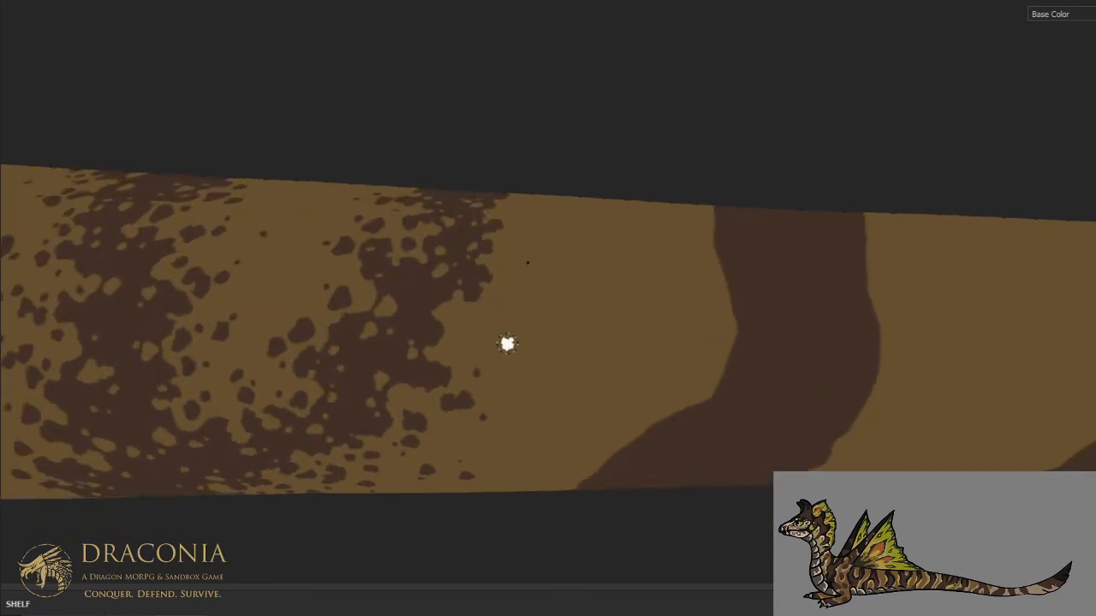
alt+drag(447, 355, 472, 311)
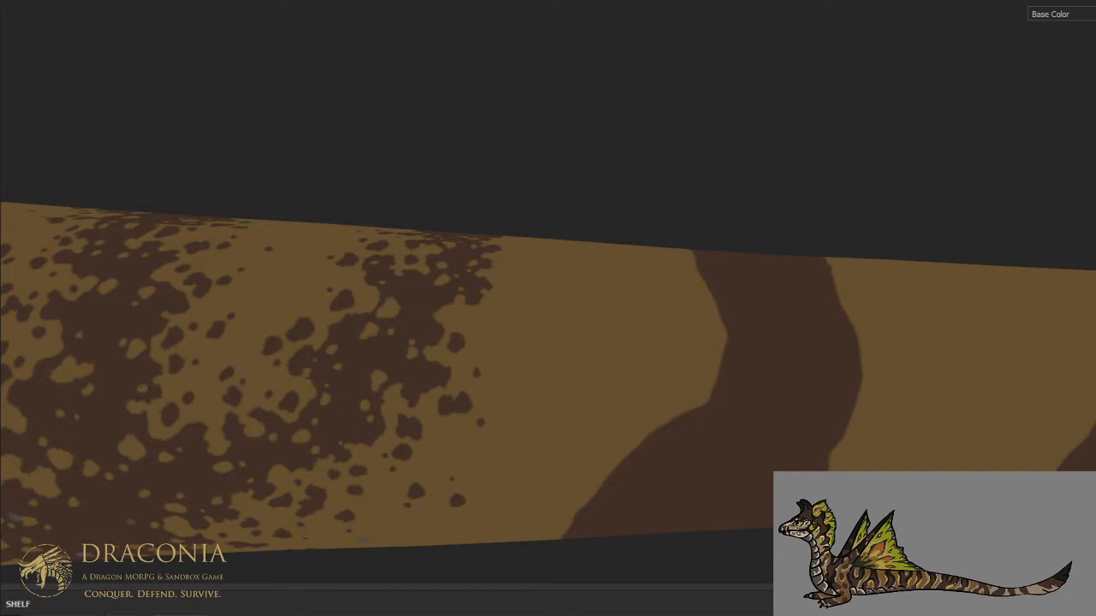
- Dab scattered brown specks off the rear branch's back edge on the upper flank
alt+drag(533, 172, 526, 242)
alt+middle_drag(530, 260, 564, 328)
alt+drag(564, 328, 538, 329)
click(542, 350)
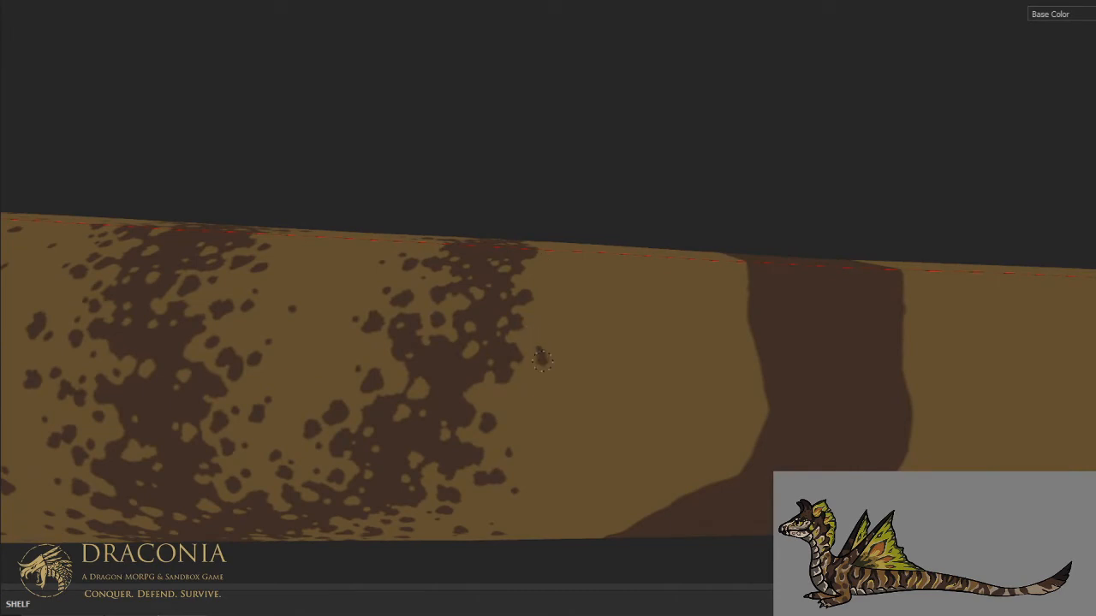
click(566, 346)
click(506, 396)
drag(506, 396, 552, 389)
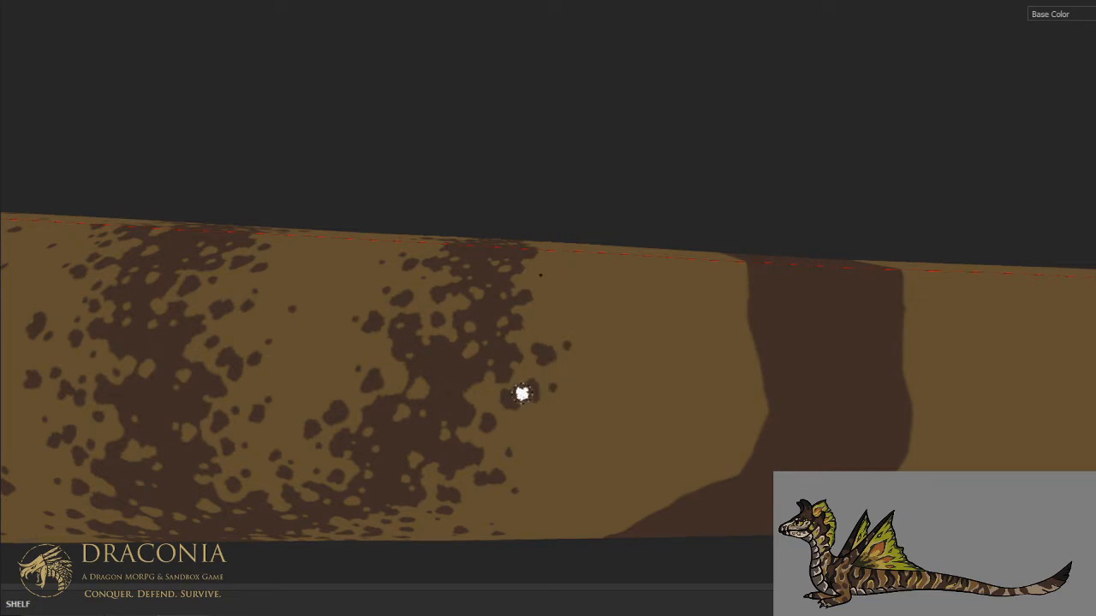
- Dab brown spot clusters beside the tail's dorsal midline, just behind the forked stripe's rear branch
click(600, 375)
alt+drag(619, 281, 591, 390)
scroll(510, 403, up, 1)
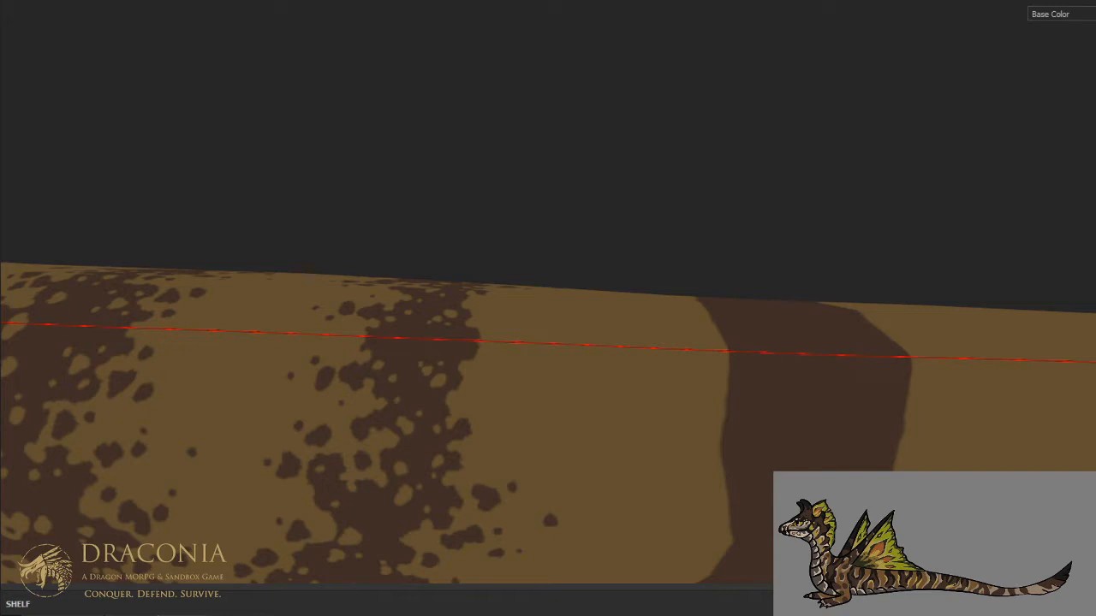
alt+drag(445, 146, 456, 287)
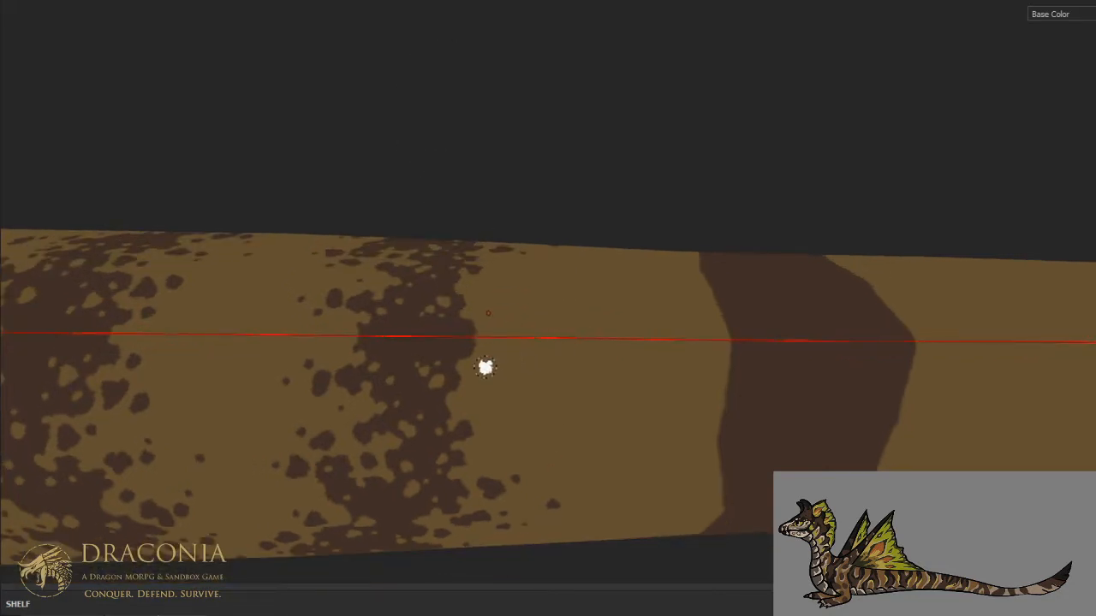
mouse_move(484, 367)
mouse_down()
mouse_move(506, 351)
mouse_move(488, 359)
mouse_move(499, 382)
mouse_up()
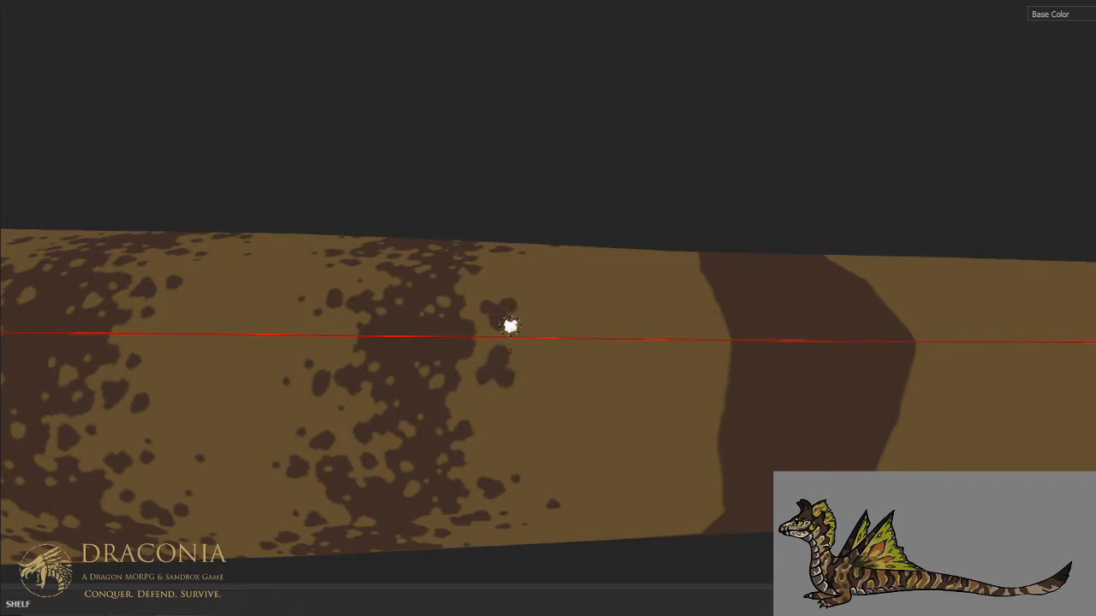
- Scatter small brown specks off the rear branch's back edge on the upper flank, with a few spots farther back in the tan
mouse_move(477, 386)
mouse_down()
mouse_move(469, 394)
mouse_move(476, 388)
mouse_up()
drag(484, 429, 486, 430)
click(479, 451)
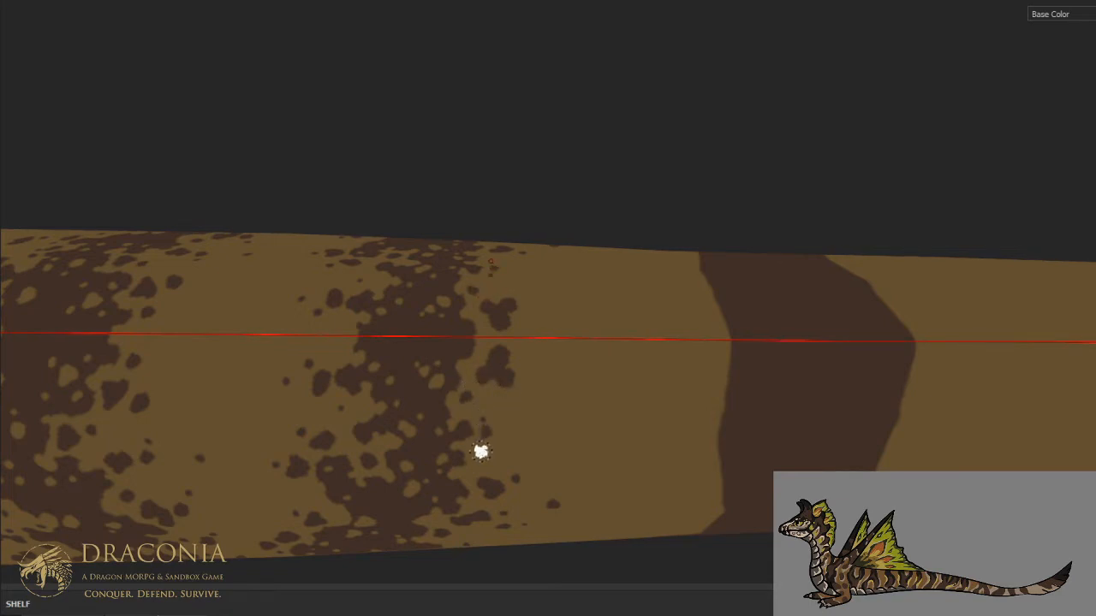
click(538, 412)
mouse_move(537, 412)
mouse_down()
mouse_move(546, 382)
mouse_move(556, 411)
mouse_up()
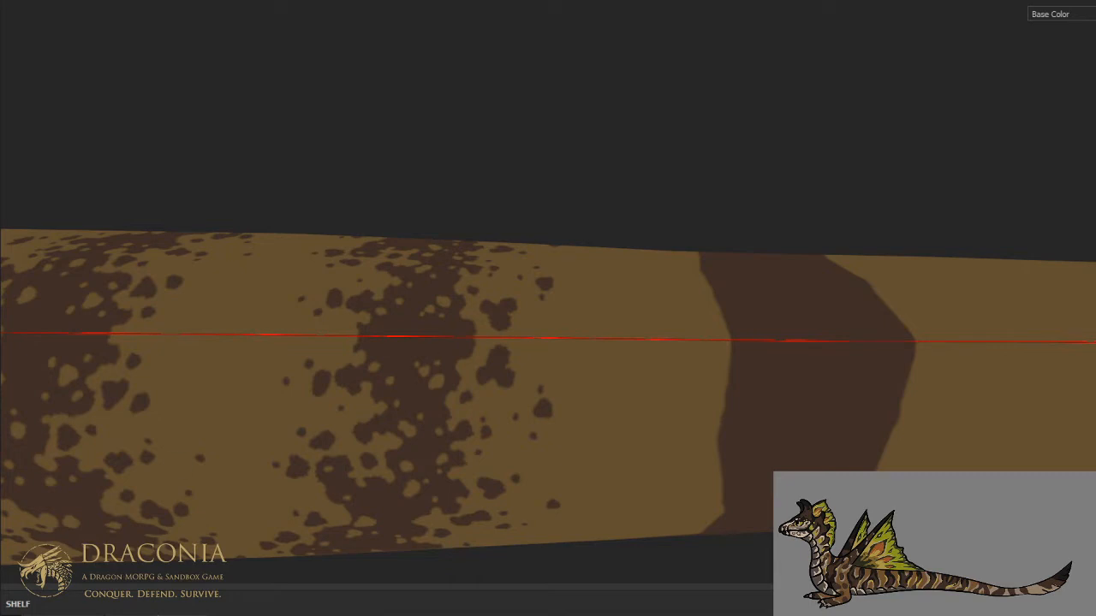
- Add loose brown spots on and beside the dorsal midline in the tan area behind the rear branch
alt+drag(482, 249, 482, 200)
mouse_move(558, 267)
alt+middle_down()
mouse_move(465, 251)
mouse_move(465, 200)
alt+middle_up()
alt+drag(462, 257, 456, 306)
click(468, 274)
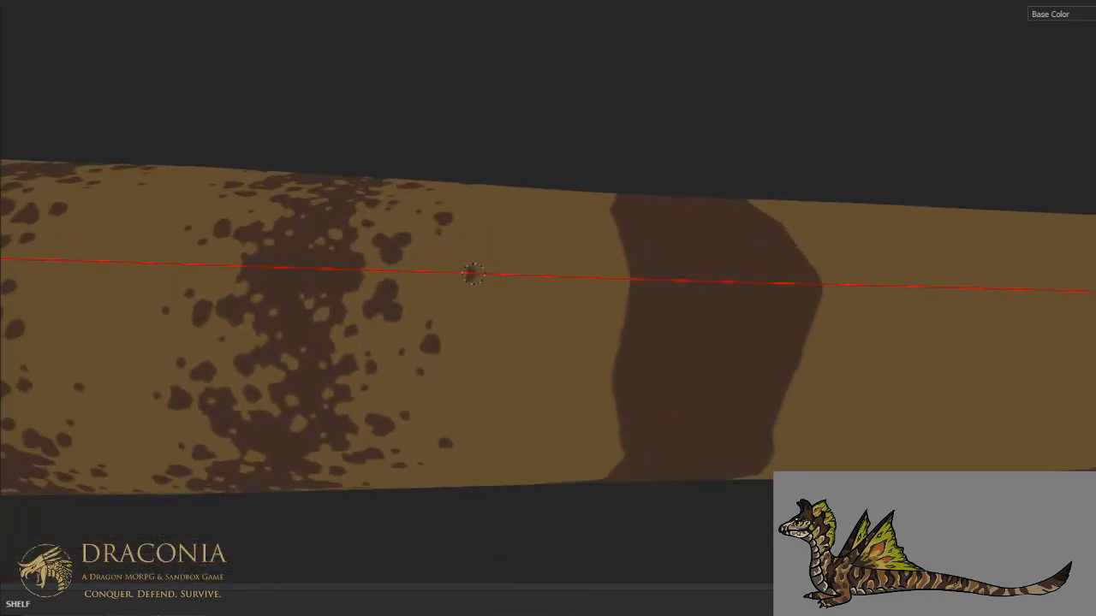
click(483, 327)
- Dab scattered brown specks across the tan belly area between the forked stripe and the next solid stripe
scroll(497, 279, down, 3)
alt+drag(508, 364, 547, 186)
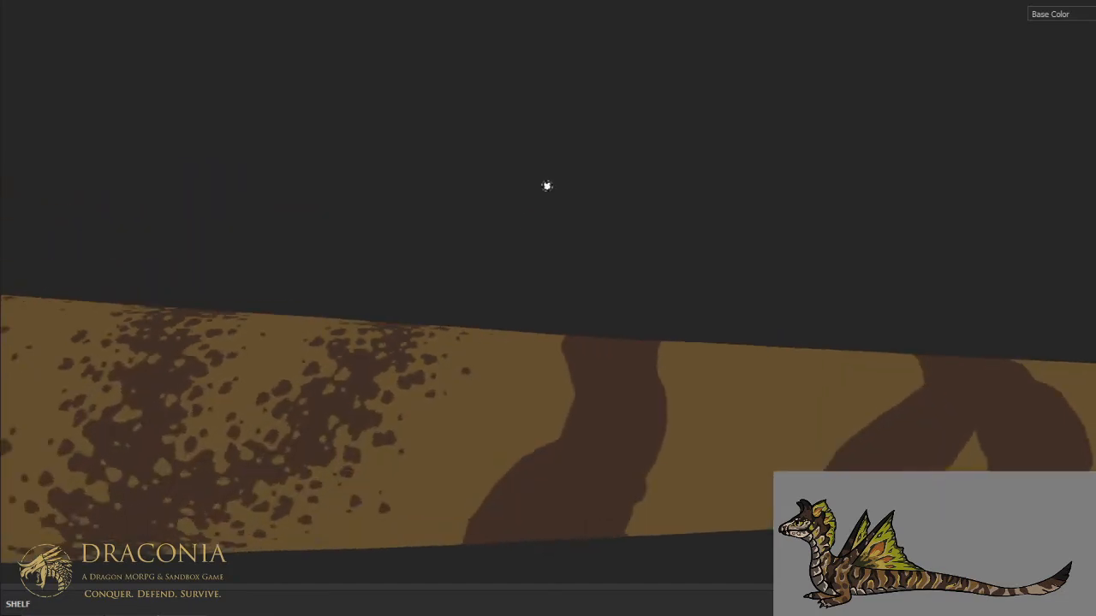
alt+middle_drag(501, 387, 567, 240)
alt+drag(489, 319, 496, 186)
scroll(431, 406, up, 2)
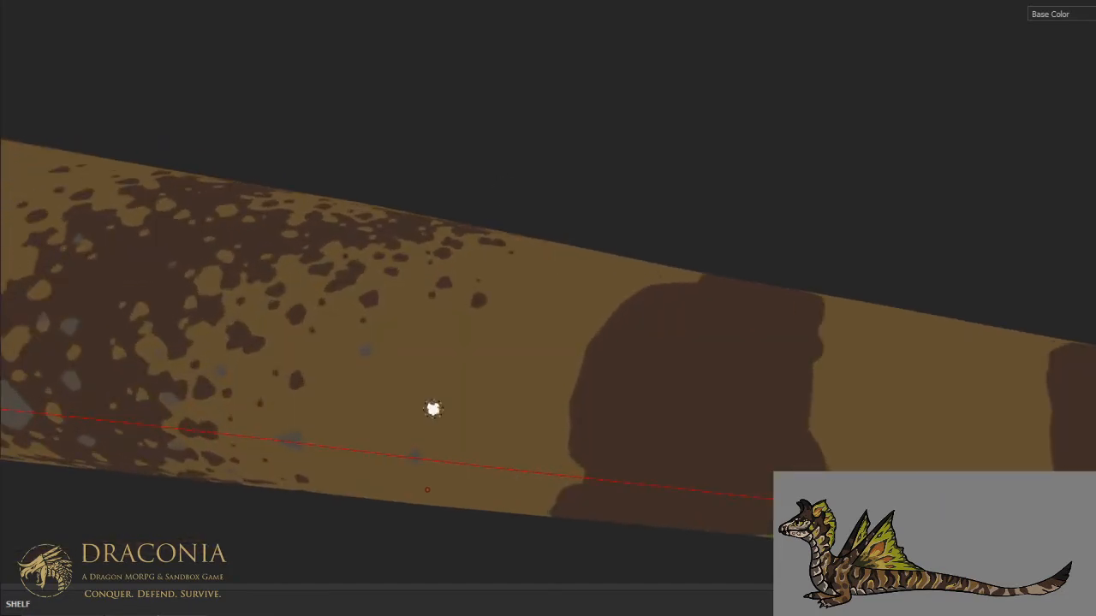
click(367, 403)
click(383, 404)
click(464, 380)
click(442, 376)
click(502, 428)
click(493, 492)
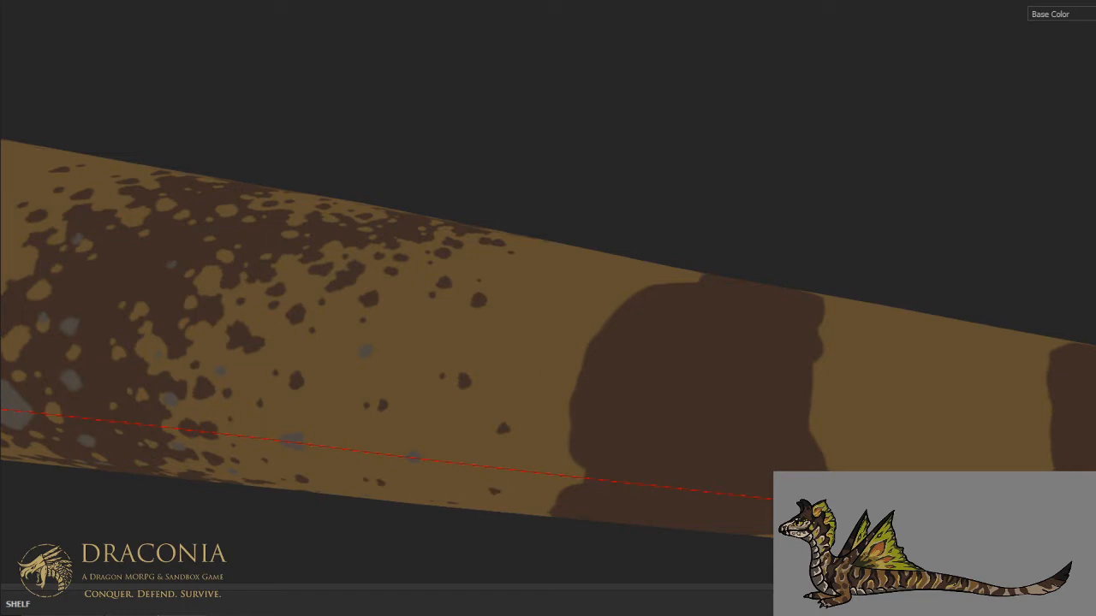
- Carve irregular tan notches into the next solid stripe's front edge around the belly midline
alt+drag(687, 459, 602, 382)
scroll(619, 426, up, 3)
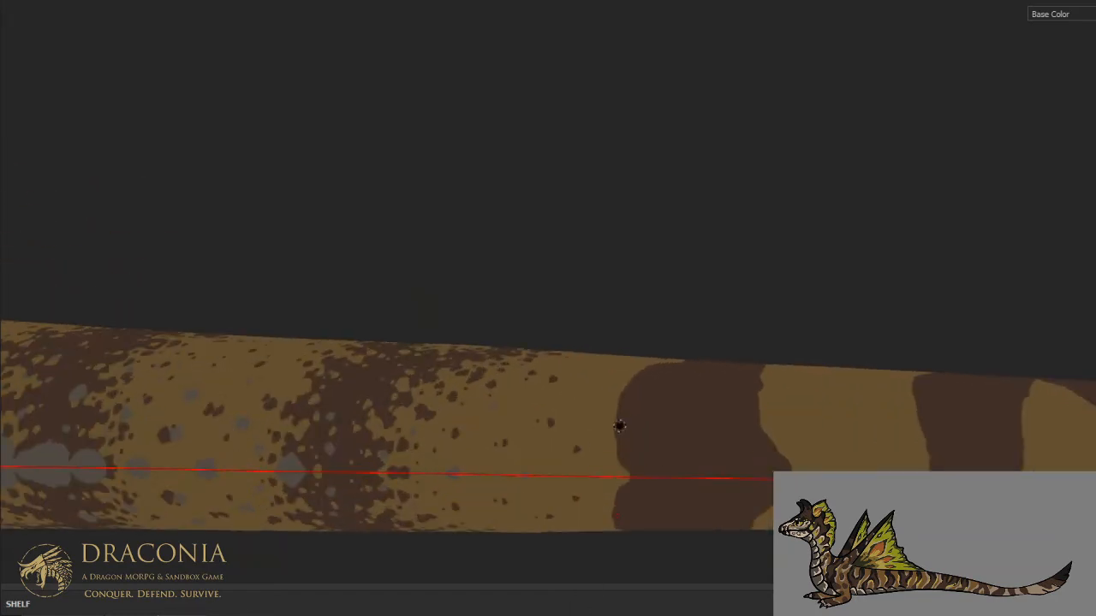
mouse_move(629, 482)
mouse_down()
mouse_move(642, 454)
mouse_move(673, 438)
mouse_move(631, 415)
mouse_move(629, 393)
mouse_move(642, 381)
mouse_move(624, 382)
mouse_move(613, 427)
mouse_move(625, 481)
mouse_move(636, 426)
mouse_move(661, 438)
mouse_move(650, 409)
mouse_up()
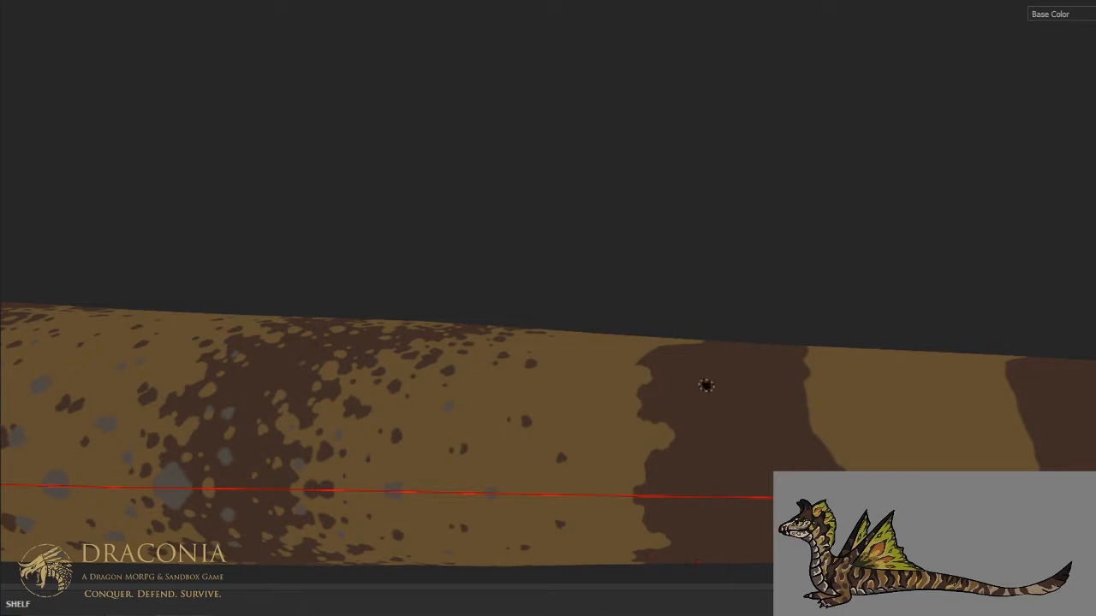
key(ctrl)
key(ctrl)
key(ctrl)
- Cut jagged tan notches into the solid stripe's front edge on the lower and middle flank
mouse_move(685, 387)
middle_down()
mouse_move(648, 386)
mouse_move(614, 430)
mouse_move(636, 359)
mouse_move(608, 493)
middle_up()
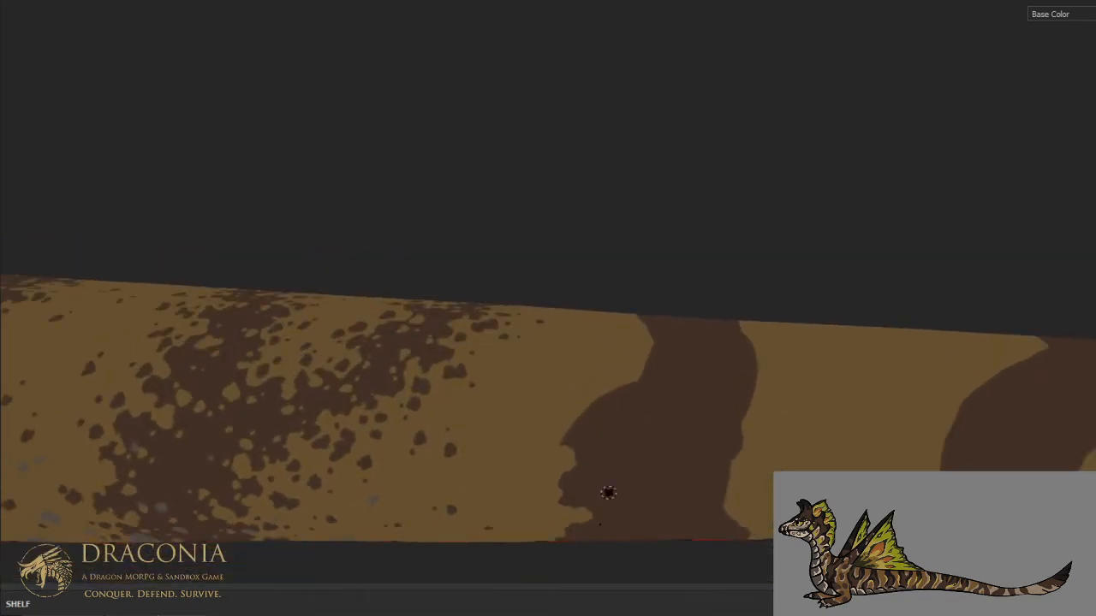
key(ctrl+alt)
alt+drag(601, 467, 599, 475)
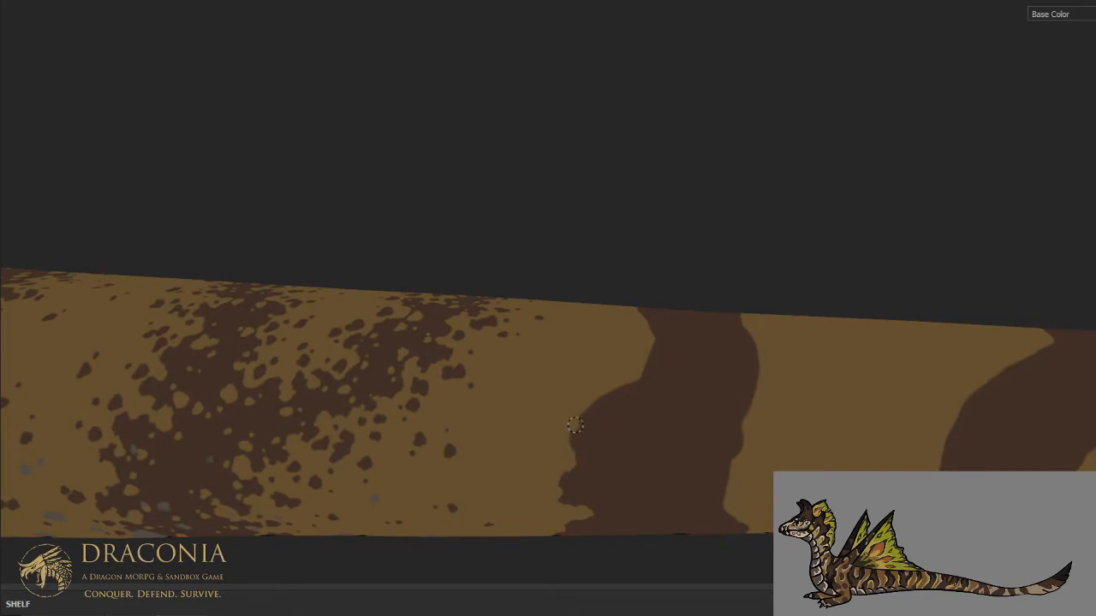
mouse_move(596, 400)
mouse_down()
mouse_move(625, 393)
mouse_move(641, 415)
mouse_move(639, 379)
mouse_move(666, 362)
mouse_move(657, 349)
mouse_move(646, 382)
mouse_move(619, 387)
mouse_up()
key(x)
key(x)
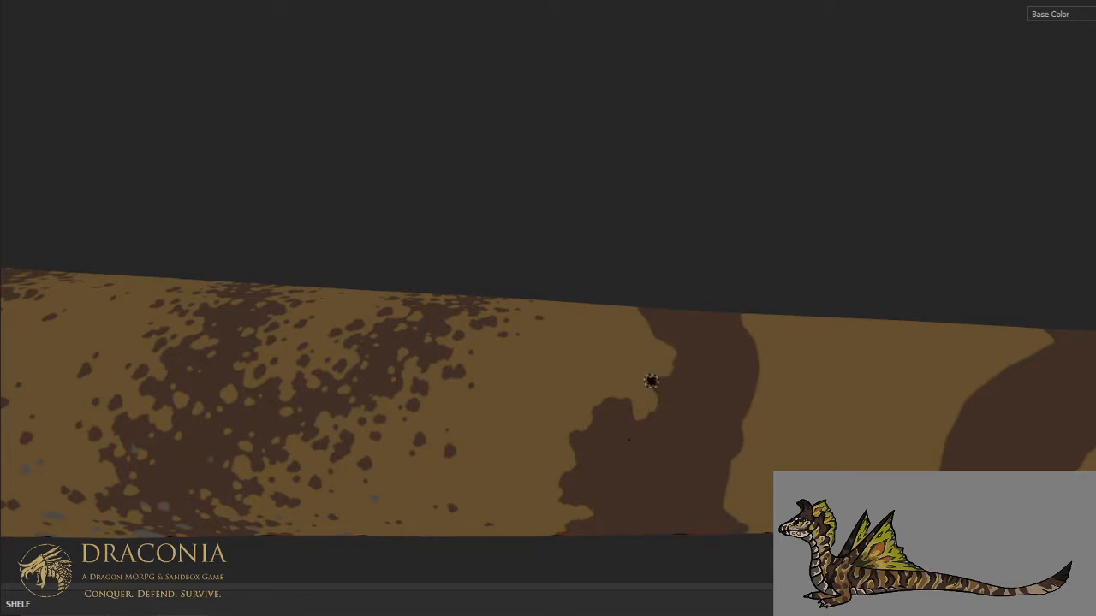
- Break up the solid stripe's front edge with tan notches and specks from the middle flank up to the dorsal midline
scroll(645, 359, down, 5)
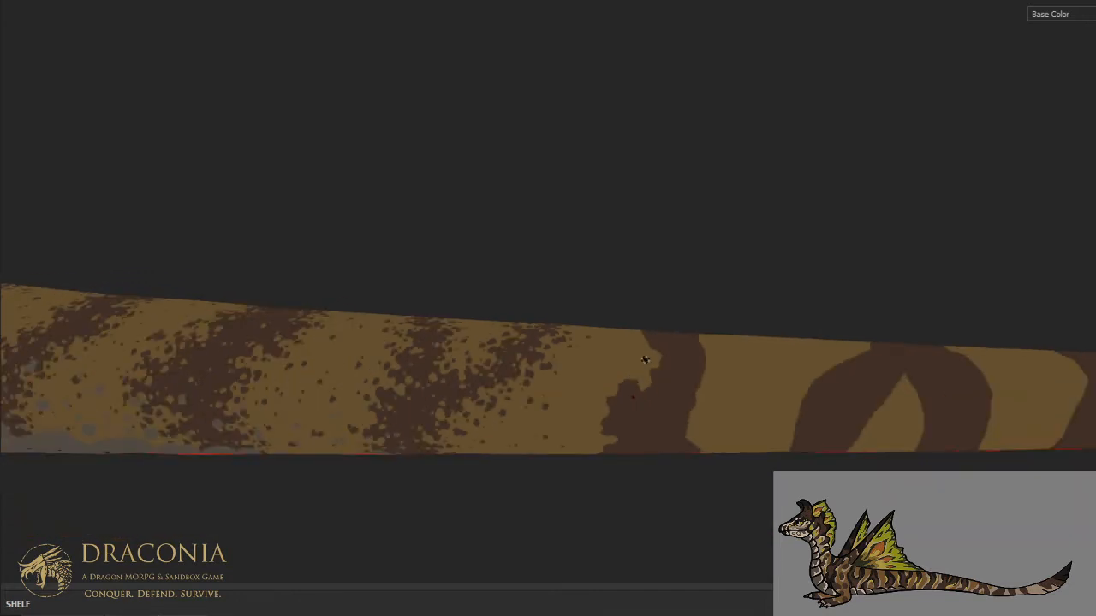
scroll(645, 359, up, 4)
scroll(645, 359, up, 4)
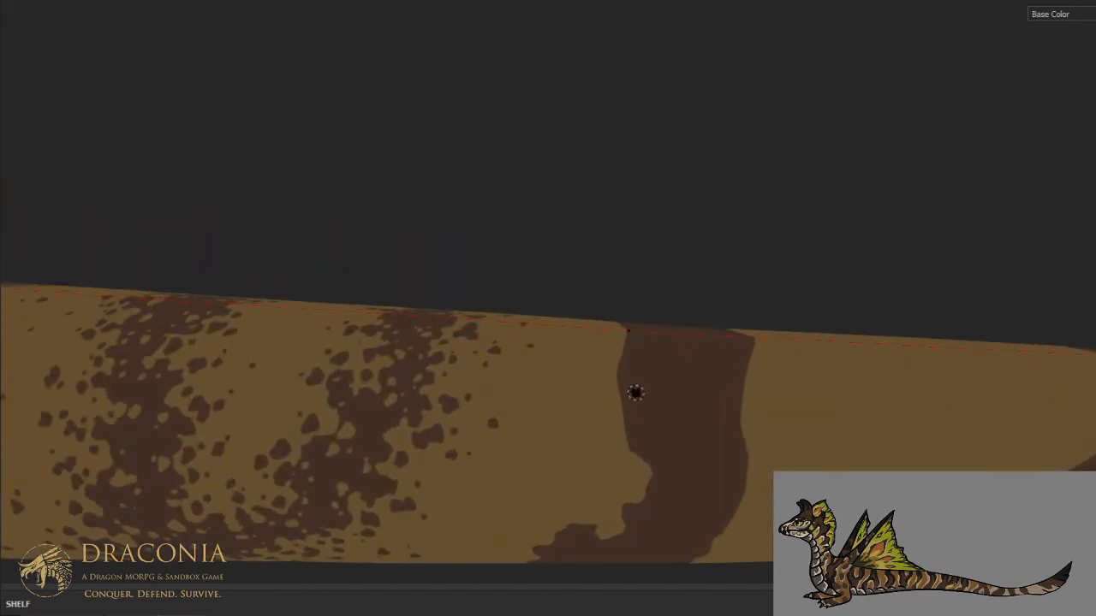
mouse_move(636, 454)
mouse_down()
mouse_move(631, 438)
mouse_move(650, 414)
mouse_move(627, 409)
mouse_move(610, 377)
mouse_move(624, 423)
mouse_move(648, 420)
mouse_move(646, 447)
mouse_move(635, 447)
mouse_move(654, 446)
mouse_move(651, 470)
mouse_move(675, 465)
mouse_move(649, 492)
mouse_move(663, 496)
mouse_move(650, 487)
mouse_up()
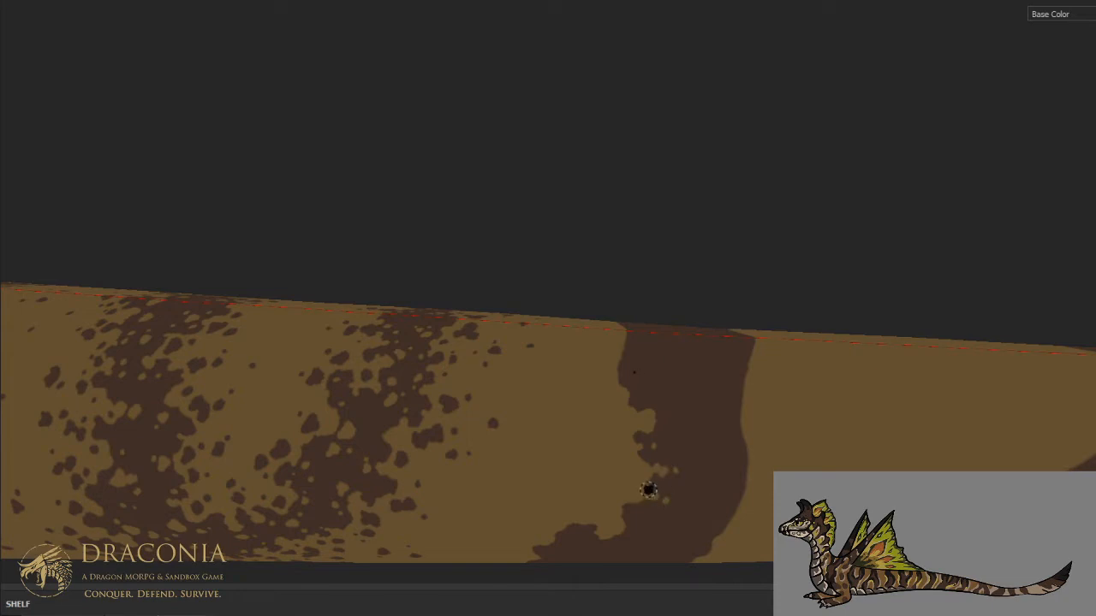
mouse_move(633, 375)
mouse_down()
mouse_move(643, 375)
mouse_move(624, 355)
mouse_move(634, 332)
mouse_up()
click(656, 377)
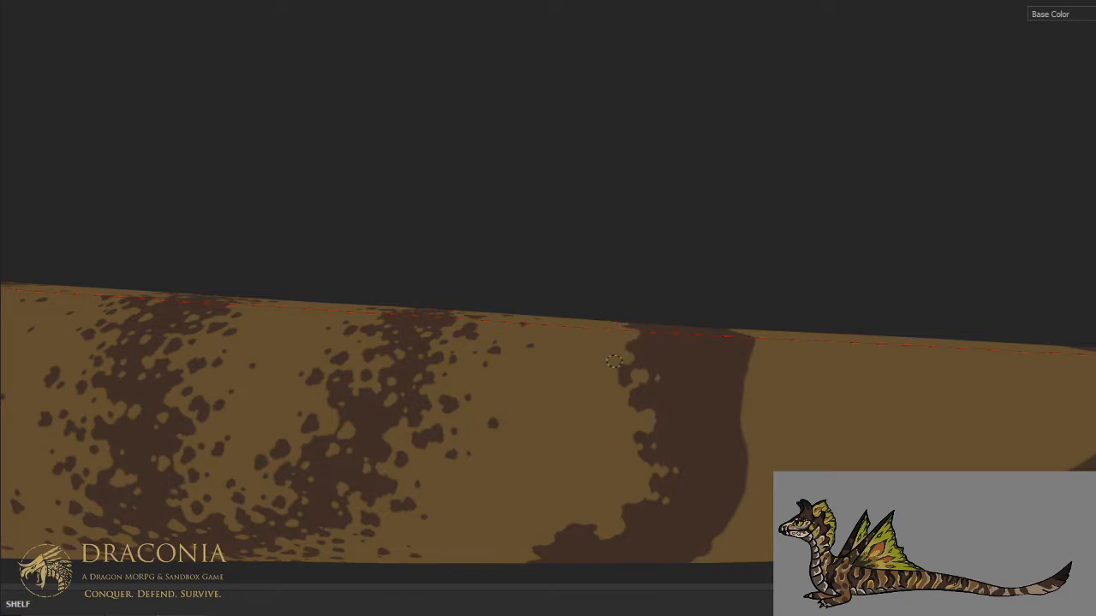
- Carve uneven tan notches into the solid stripe's rear edge on the upper flank and around the dorsal midline
mouse_move(740, 402)
mouse_down()
mouse_move(707, 372)
mouse_move(733, 354)
mouse_move(731, 337)
mouse_move(730, 359)
mouse_move(716, 362)
mouse_move(736, 366)
mouse_move(745, 342)
mouse_move(744, 359)
mouse_move(721, 355)
mouse_up()
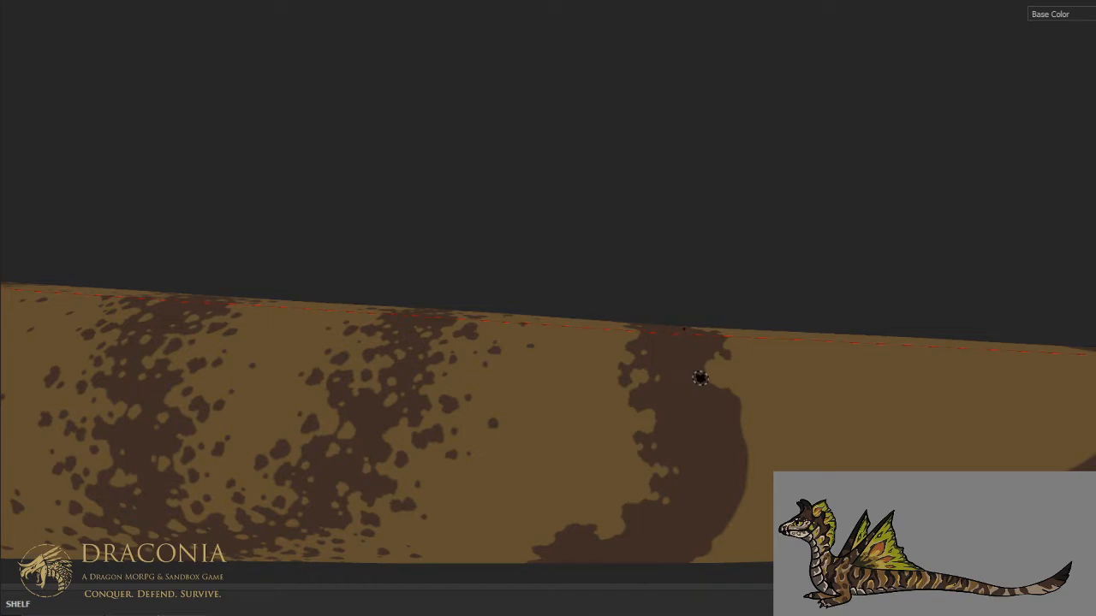
alt+drag(700, 378, 691, 438)
alt+middle_drag(734, 351, 673, 435)
alt+drag(689, 411, 704, 461)
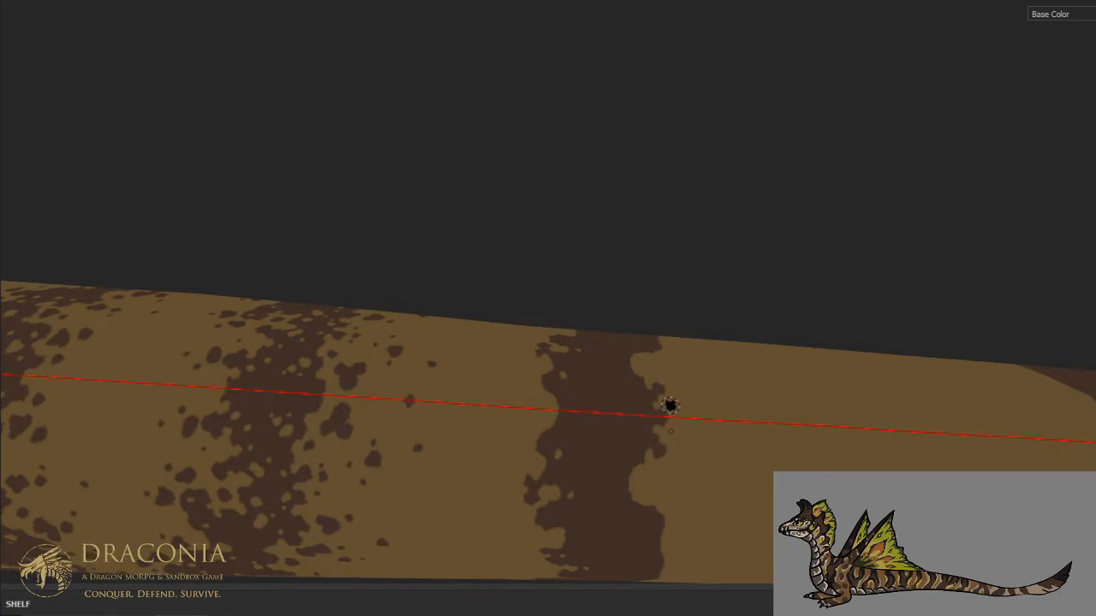
mouse_move(636, 472)
mouse_down()
mouse_move(624, 472)
mouse_move(631, 481)
mouse_move(639, 451)
mouse_move(613, 501)
mouse_move(639, 499)
mouse_up()
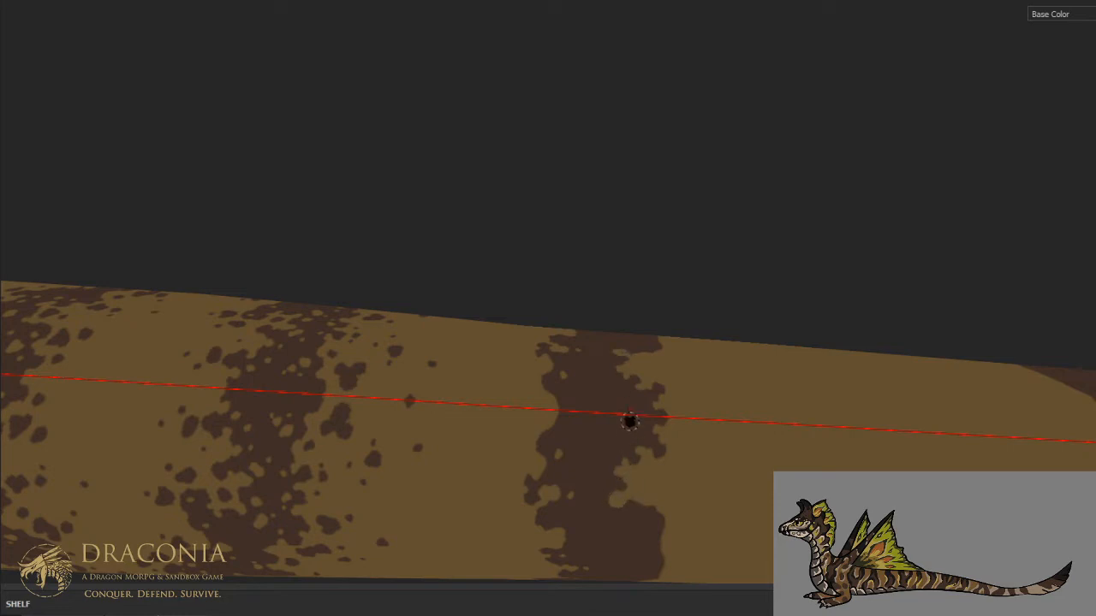
- Cut tan gaps into the solid stripe's rear edge on the middle flank
middle_drag(630, 394, 632, 345)
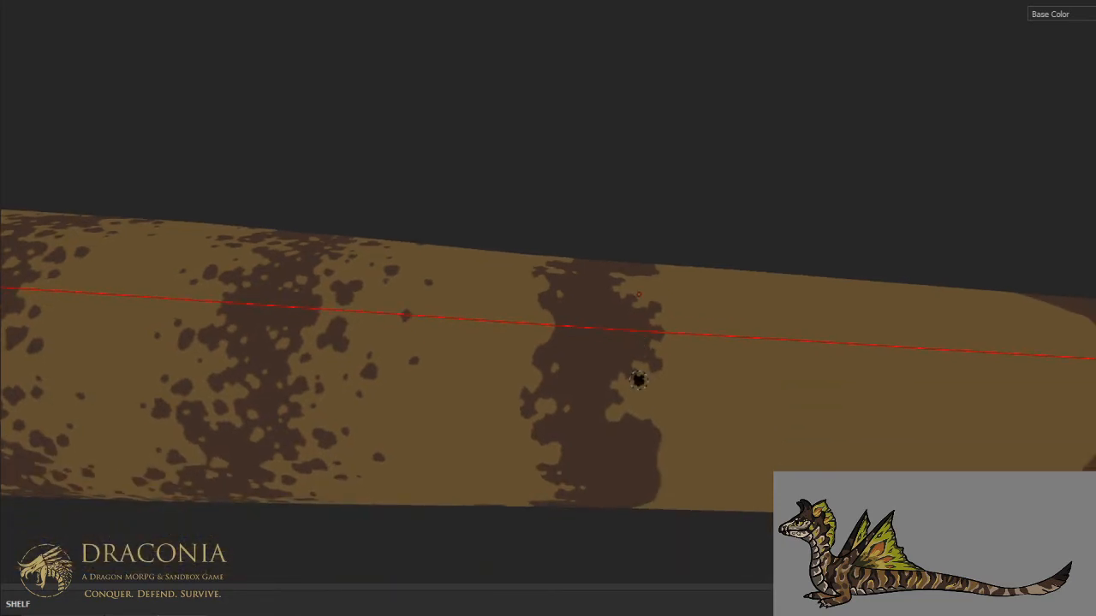
alt+drag(638, 416, 629, 330)
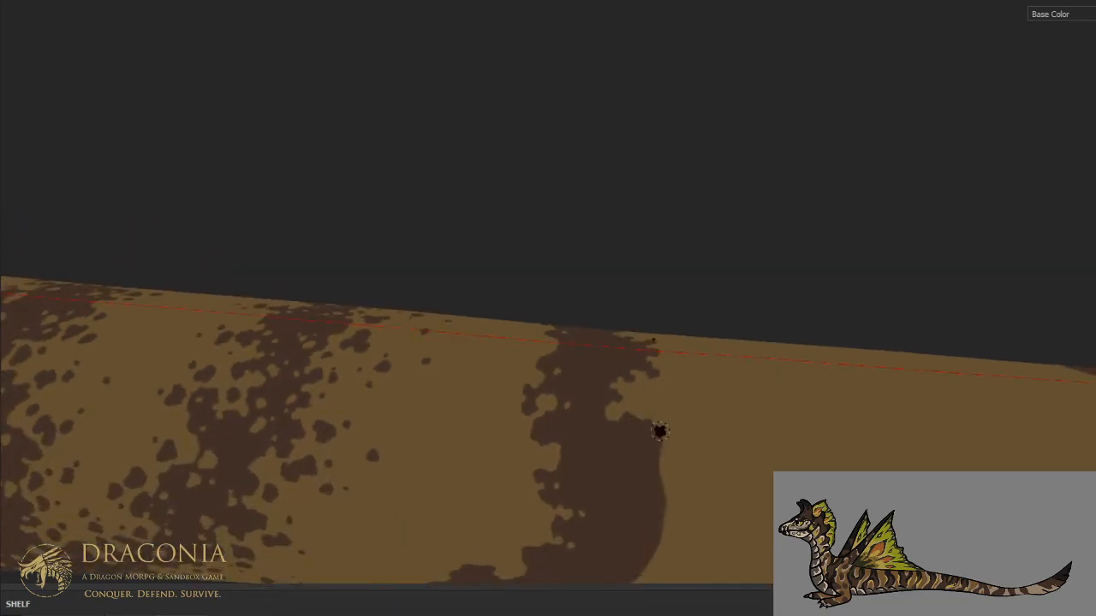
mouse_move(662, 444)
mouse_down()
mouse_move(624, 458)
mouse_move(632, 484)
mouse_move(615, 493)
mouse_up()
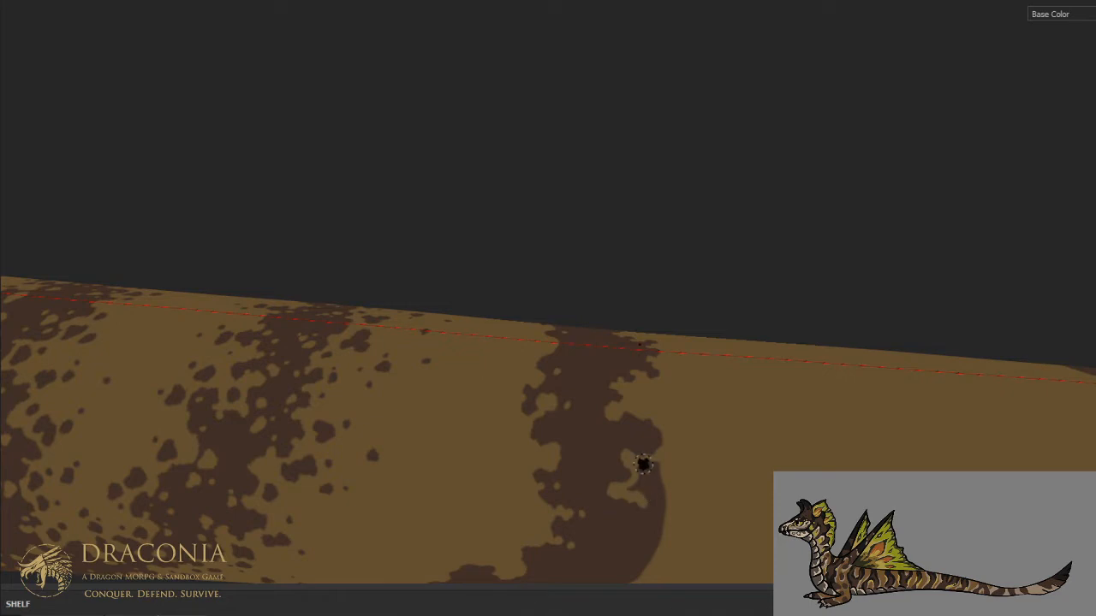
key(ctrl)
alt+drag(584, 311, 637, 323)
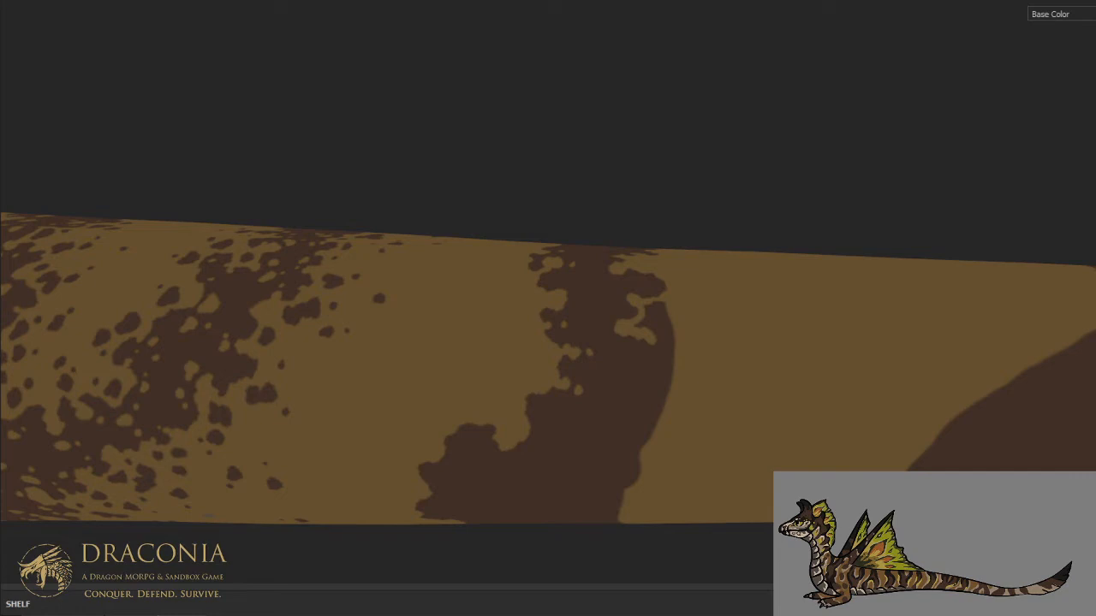
- Carve uneven tan notches into the solid stripe's rear edge from the middle flank down to the lower flank
scroll(639, 179, down, 12)
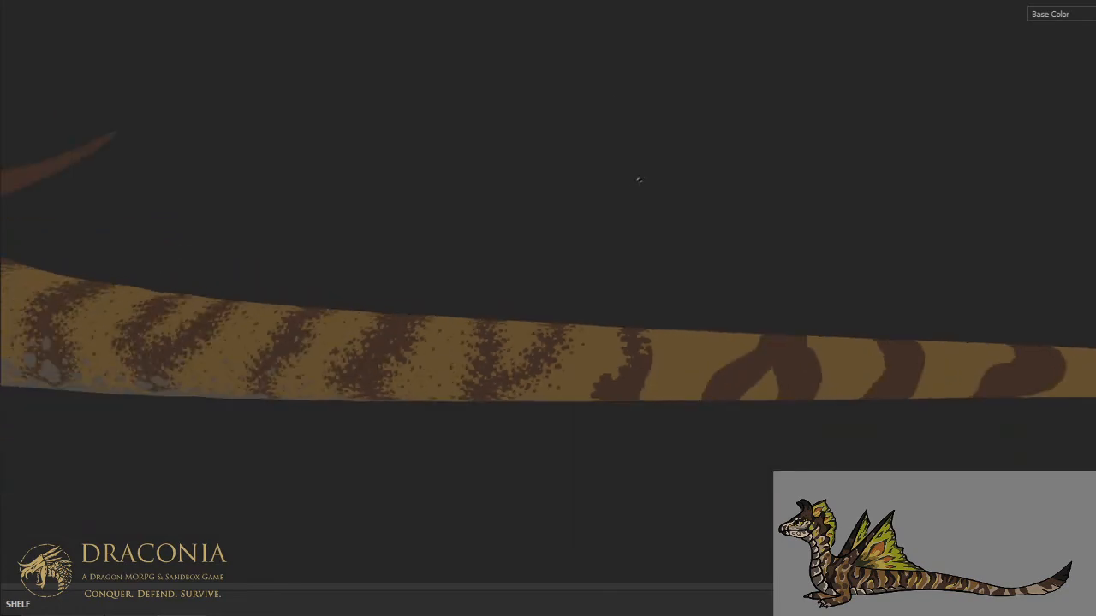
alt+drag(612, 179, 651, 291)
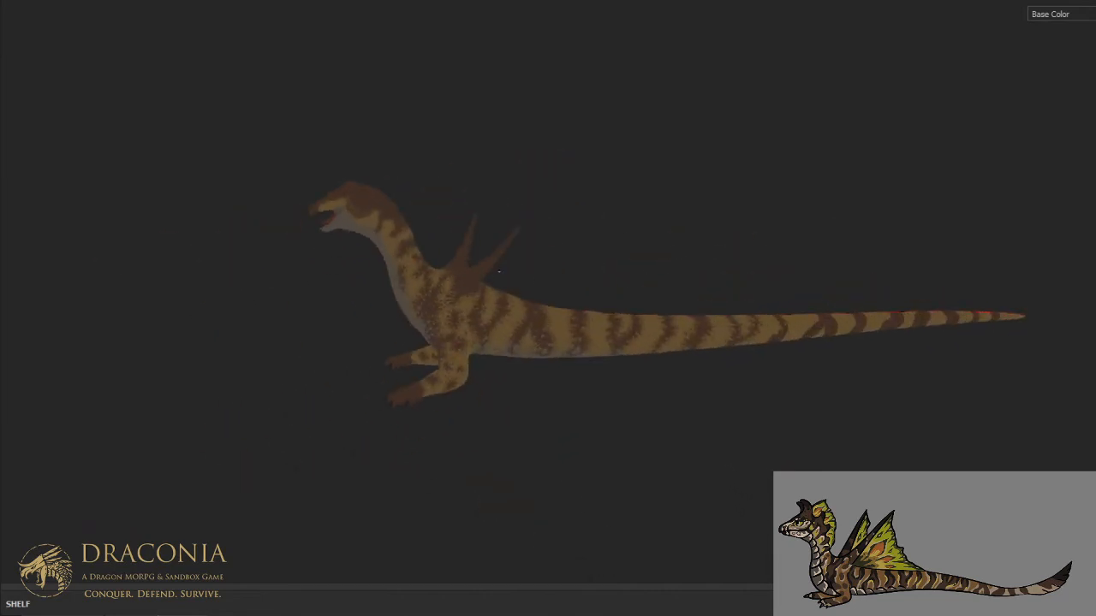
scroll(650, 291, up, 10)
scroll(728, 287, up, 1)
alt+middle_drag(732, 286, 582, 284)
alt+drag(582, 284, 643, 305)
scroll(651, 331, up, 4)
alt+middle_drag(651, 339, 623, 270)
alt+drag(621, 284, 618, 307)
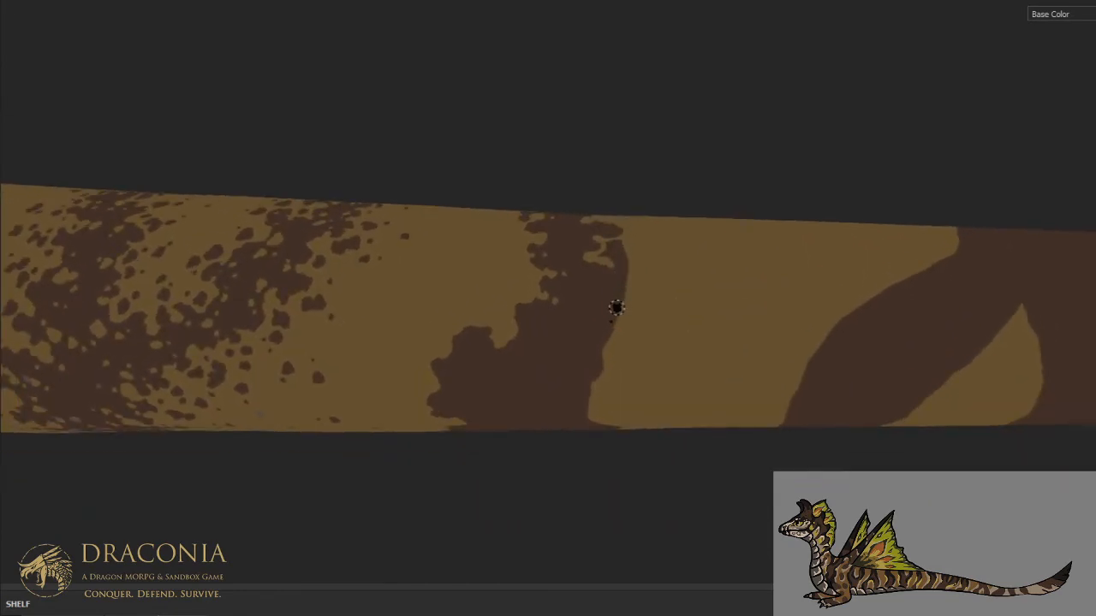
scroll(613, 305, up, 1)
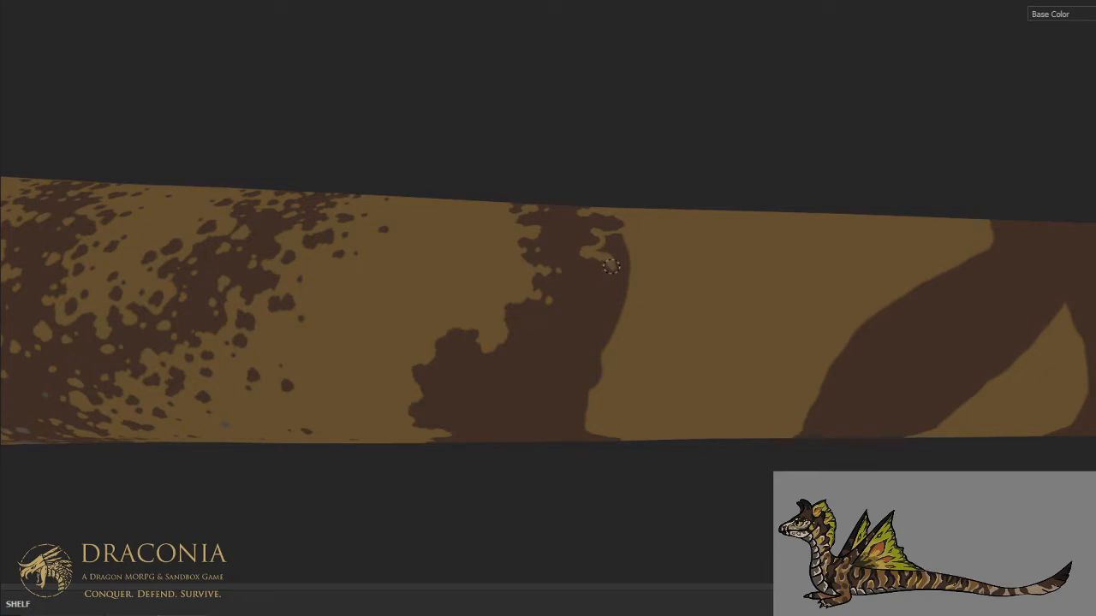
mouse_move(596, 290)
mouse_down()
mouse_move(603, 327)
mouse_move(557, 344)
mouse_move(586, 401)
mouse_move(565, 378)
mouse_move(590, 381)
mouse_move(598, 364)
mouse_move(581, 365)
mouse_move(569, 346)
mouse_move(571, 370)
mouse_move(616, 314)
mouse_move(623, 267)
mouse_move(627, 290)
mouse_up()
key(x)
click(623, 284)
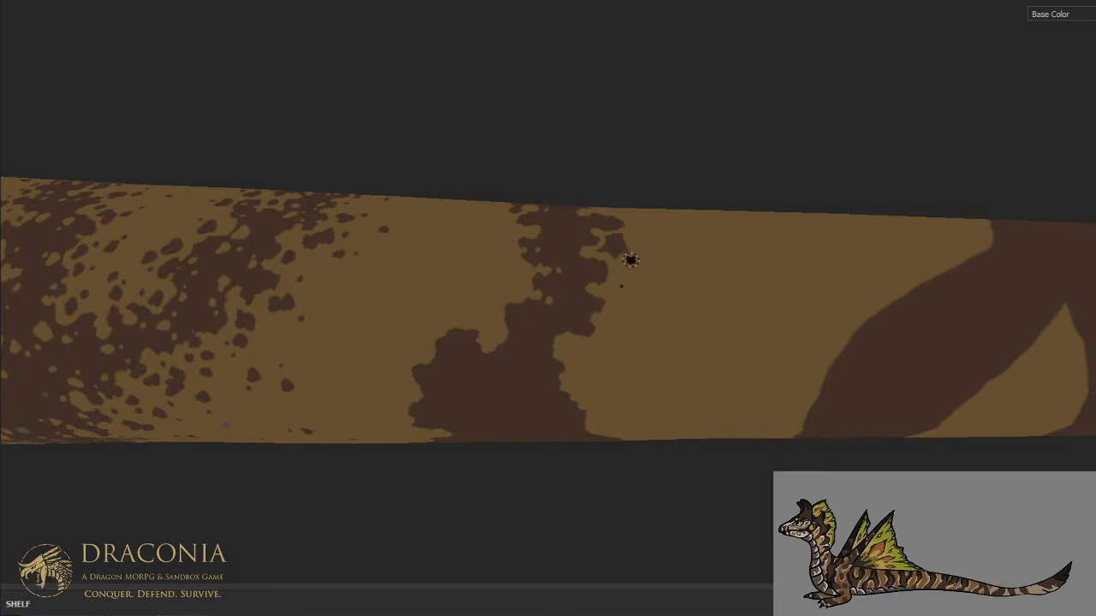
- Refine the stripe's jagged rear edge on the upper flank with small tan cuts just below the dorsal midline
middle_drag(630, 261, 611, 409)
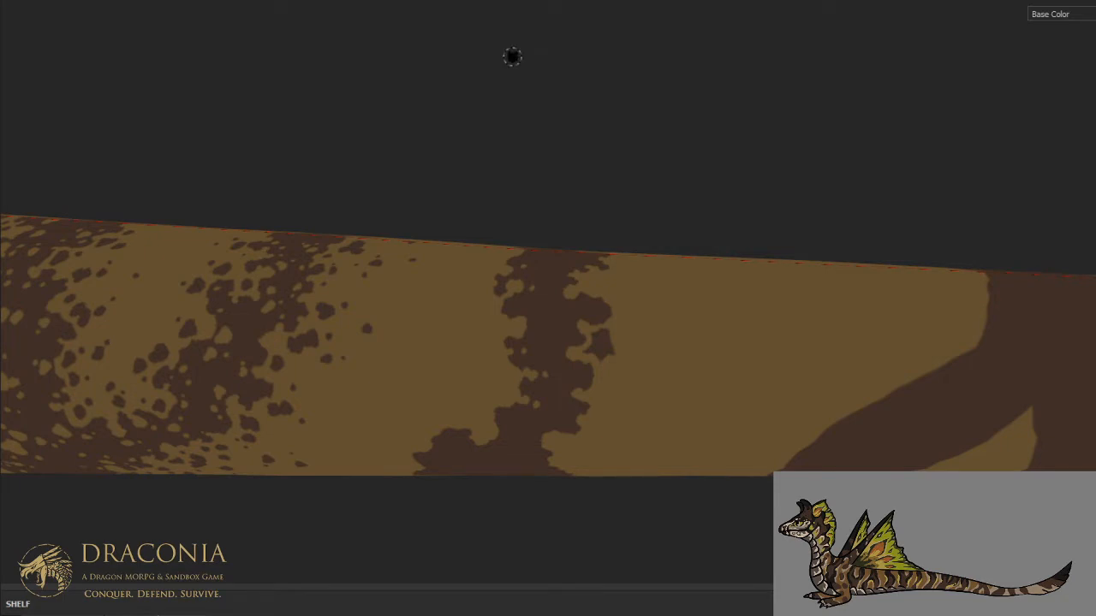
mouse_move(589, 342)
mouse_down()
mouse_move(606, 336)
mouse_move(590, 356)
mouse_up()
scroll(610, 323, down, 4)
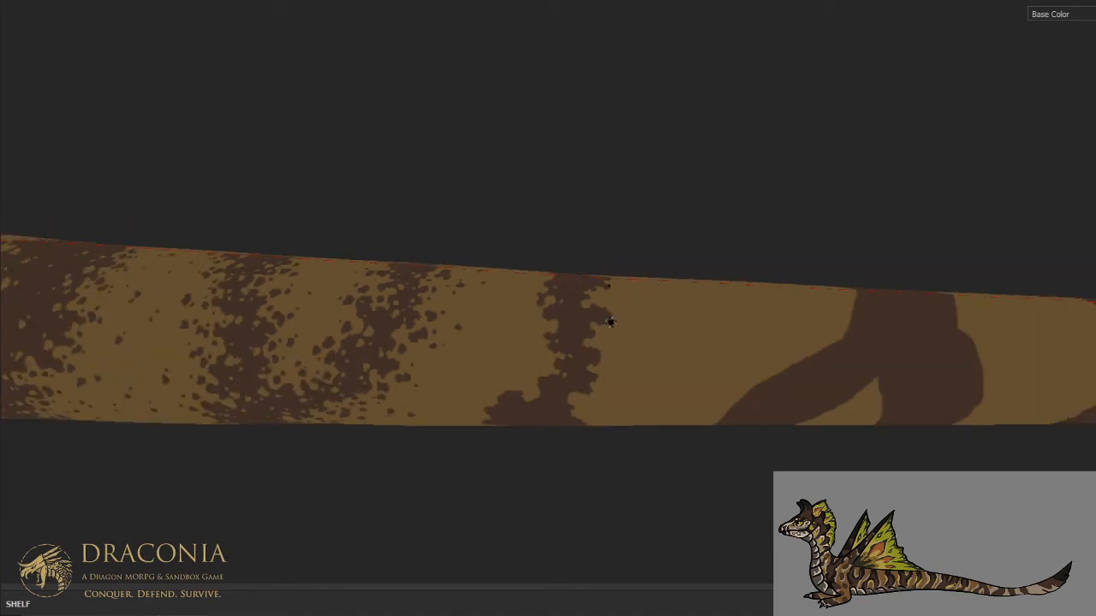
- Cut tan gaps and holes into the stripe's rear edge on the lower flank down to the underside
alt+middle_drag(608, 367, 660, 283)
alt+drag(660, 284, 655, 190)
scroll(650, 329, up, 4)
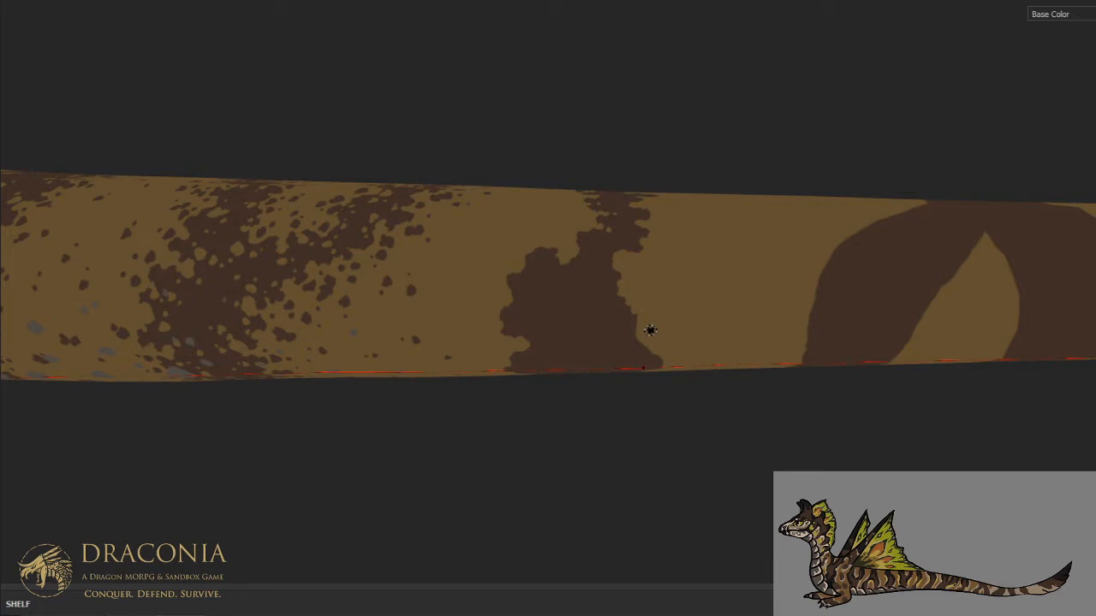
key(ctrl)
mouse_move(632, 231)
alt+mouse_down()
mouse_move(636, 277)
mouse_move(630, 216)
alt+mouse_up()
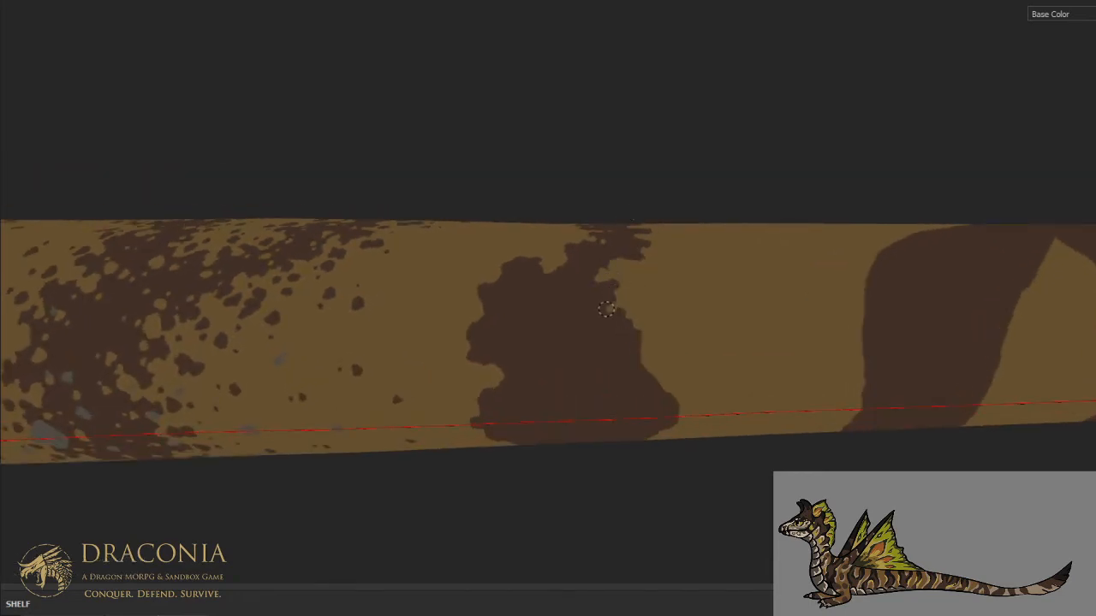
mouse_move(593, 312)
mouse_down()
mouse_move(595, 329)
mouse_move(610, 313)
mouse_move(594, 322)
mouse_move(633, 318)
mouse_move(629, 327)
mouse_up()
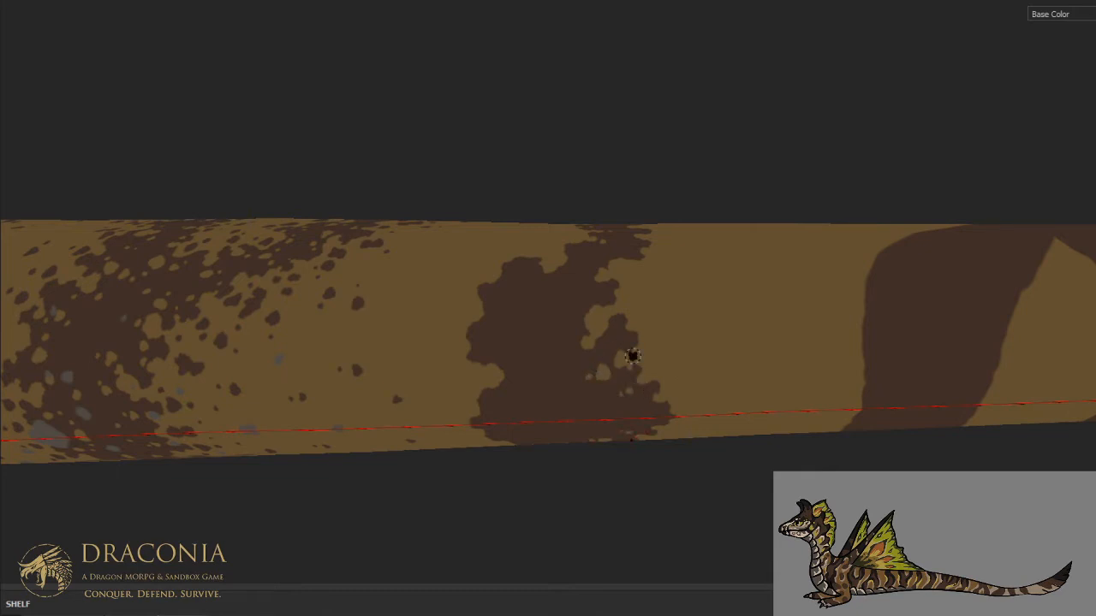
- Cut small tan notches into the rounded tip of the stripe's front lobe on the middle flank
scroll(631, 357, down, 5)
alt+drag(629, 346, 632, 401)
scroll(632, 401, up, 6)
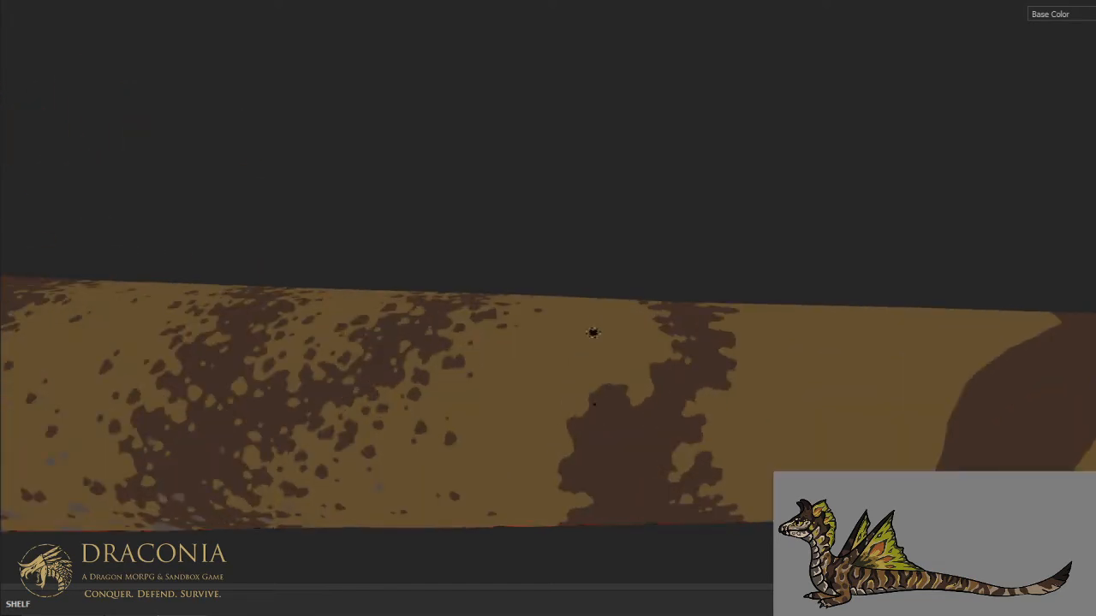
key(ctrl+alt)
scroll(592, 332, up, 2)
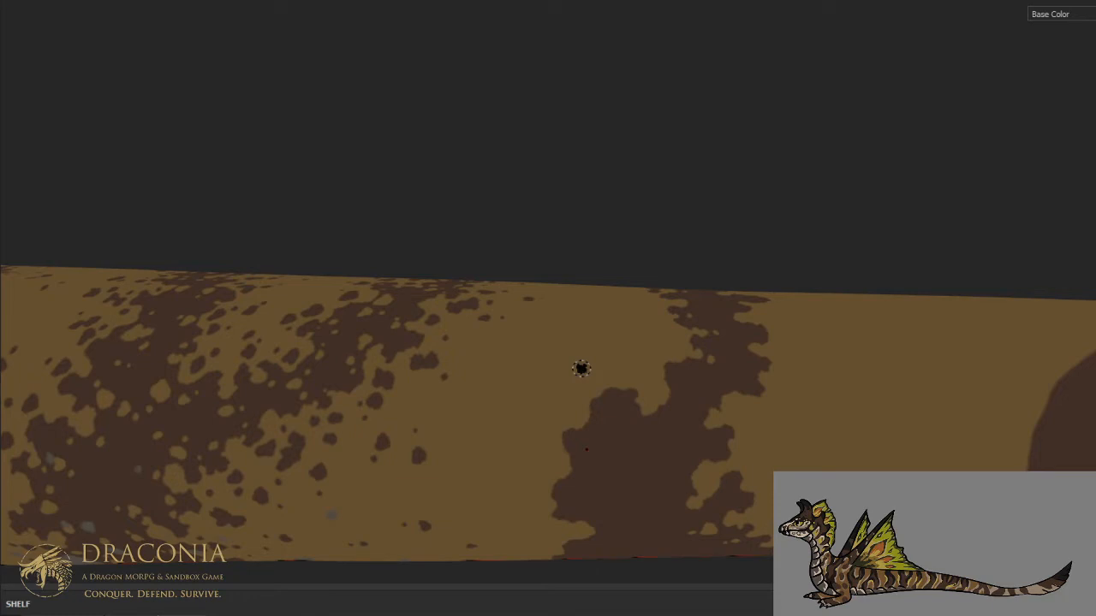
scroll(582, 368, down, 2)
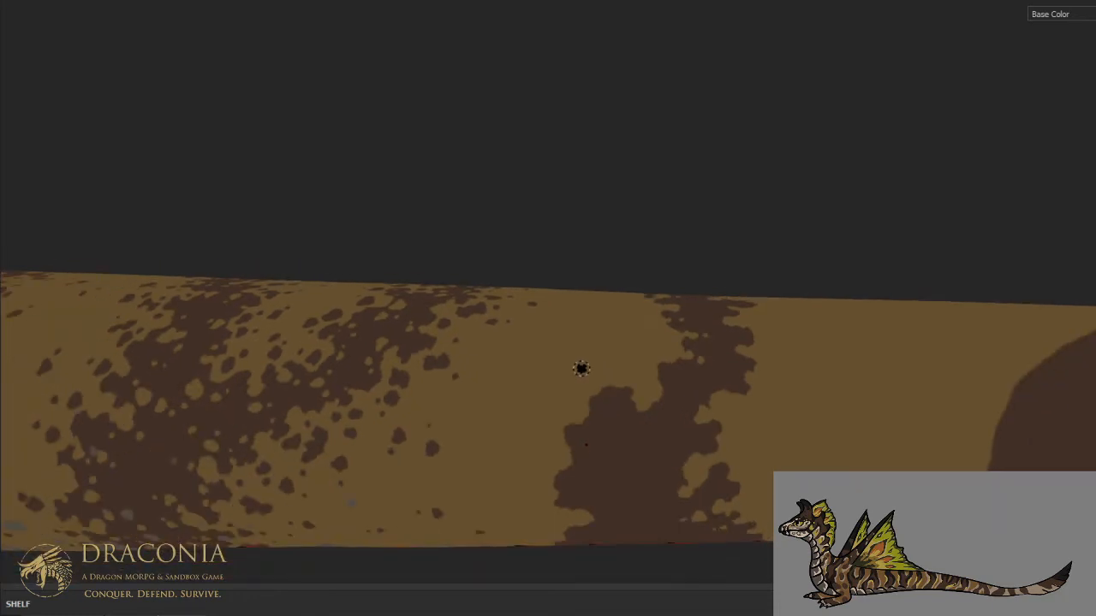
key(ctrl+alt)
key(ctrl+alt)
key(ctrl+alt)
scroll(639, 368, down, 2)
ctrl+alt+drag(624, 383, 724, 332)
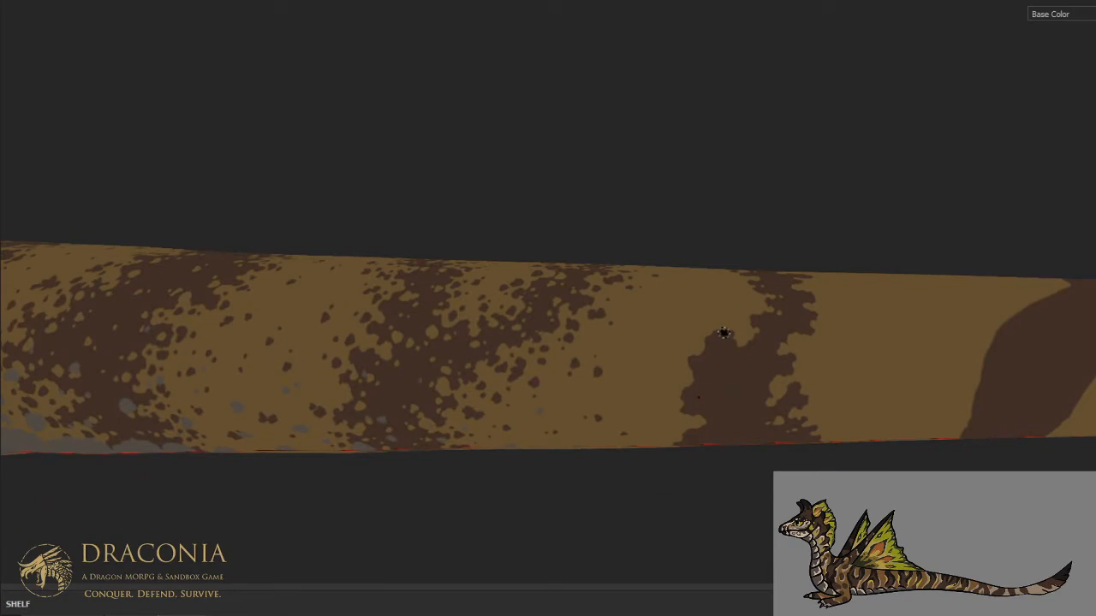
scroll(723, 332, up, 2)
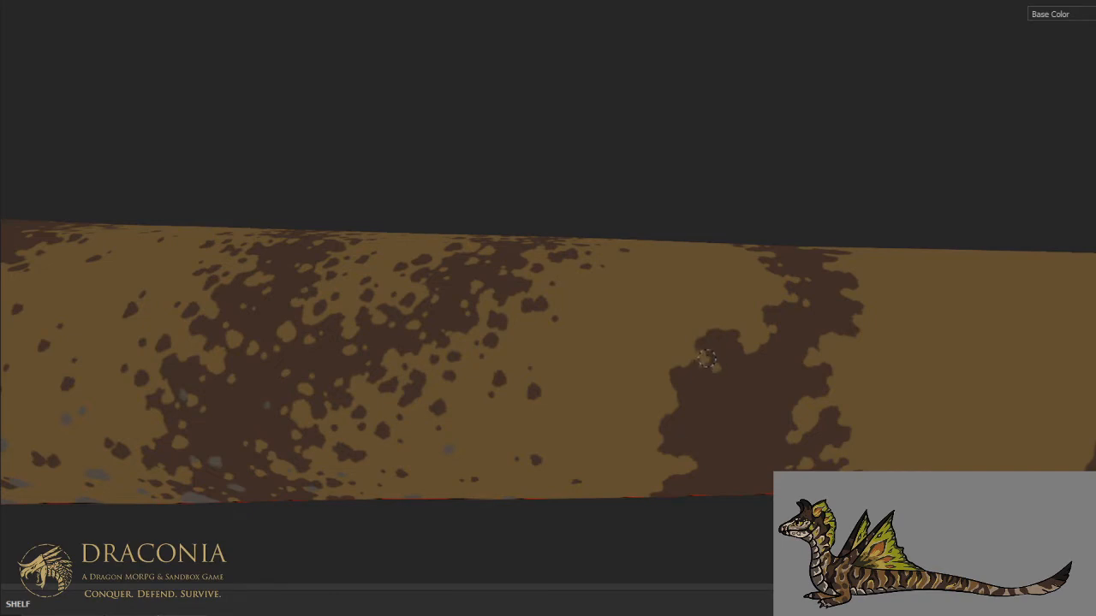
mouse_move(707, 335)
mouse_down()
mouse_move(743, 280)
mouse_move(768, 331)
mouse_up()
key(ctrl+alt)
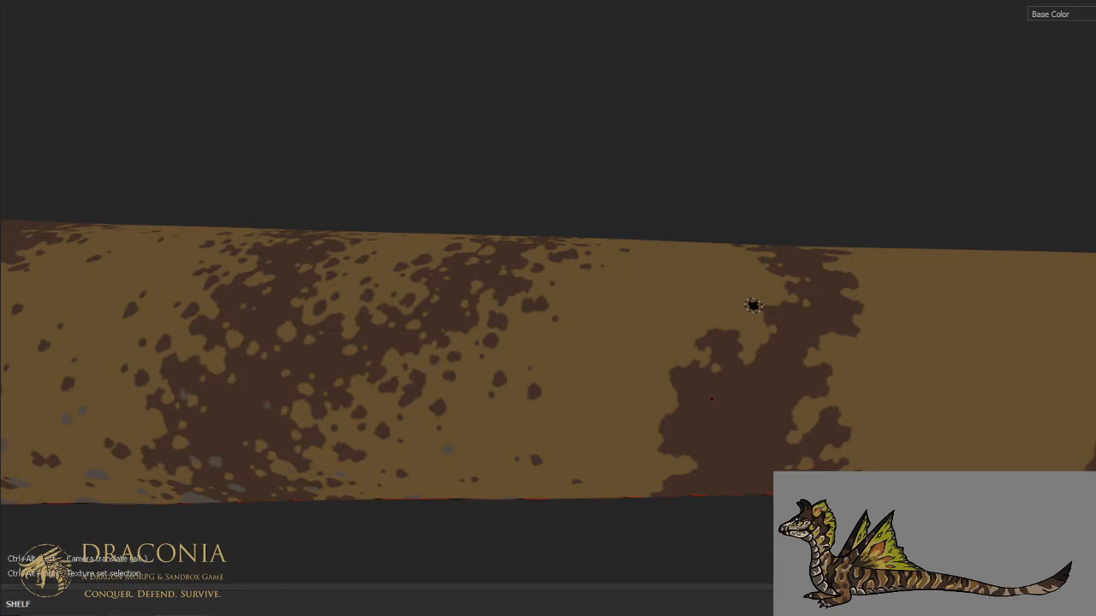
- Open rounded tan gaps and holes inside the stripe's front lobe on the lower flank
key(ctrl+alt)
ctrl+alt+drag(747, 329, 781, 250)
alt+drag(771, 274, 759, 248)
scroll(759, 249, up, 2)
click(712, 326)
drag(716, 334, 758, 326)
click(775, 319)
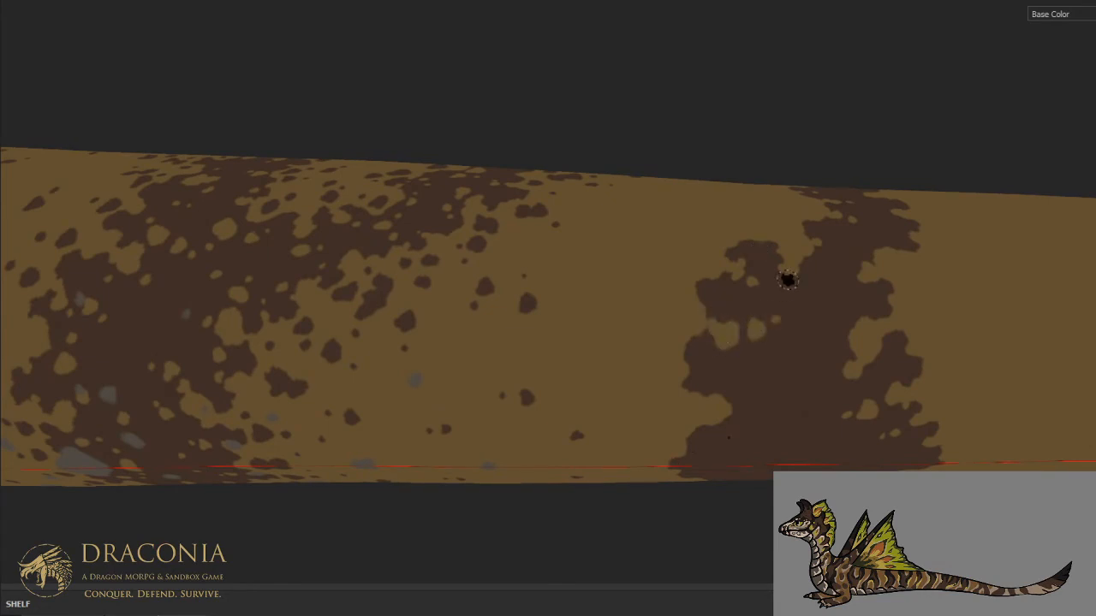
- Break up the stripe's lower front edge near the underside with tan notches and small specks
key(ctrl)
key(ctrl+alt)
alt+drag(847, 262, 839, 326)
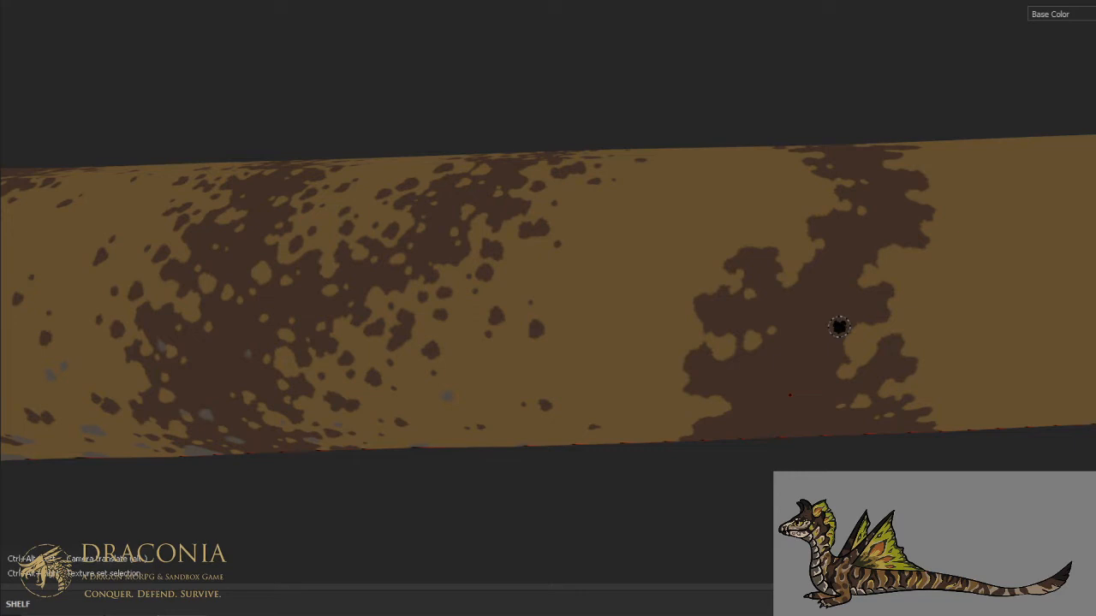
scroll(838, 327, down, 1)
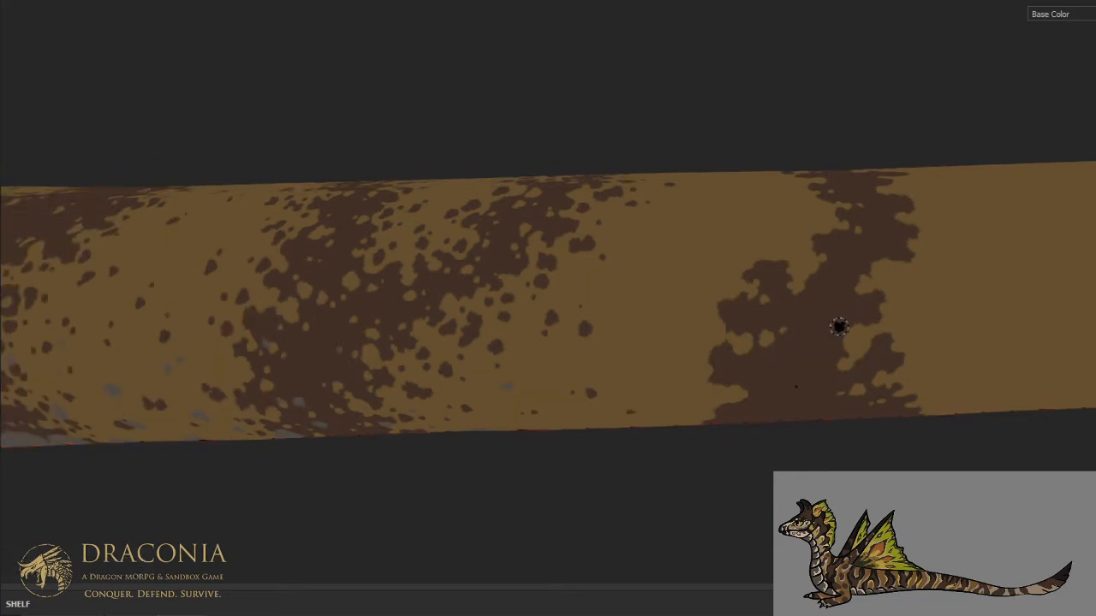
alt+drag(813, 345, 834, 304)
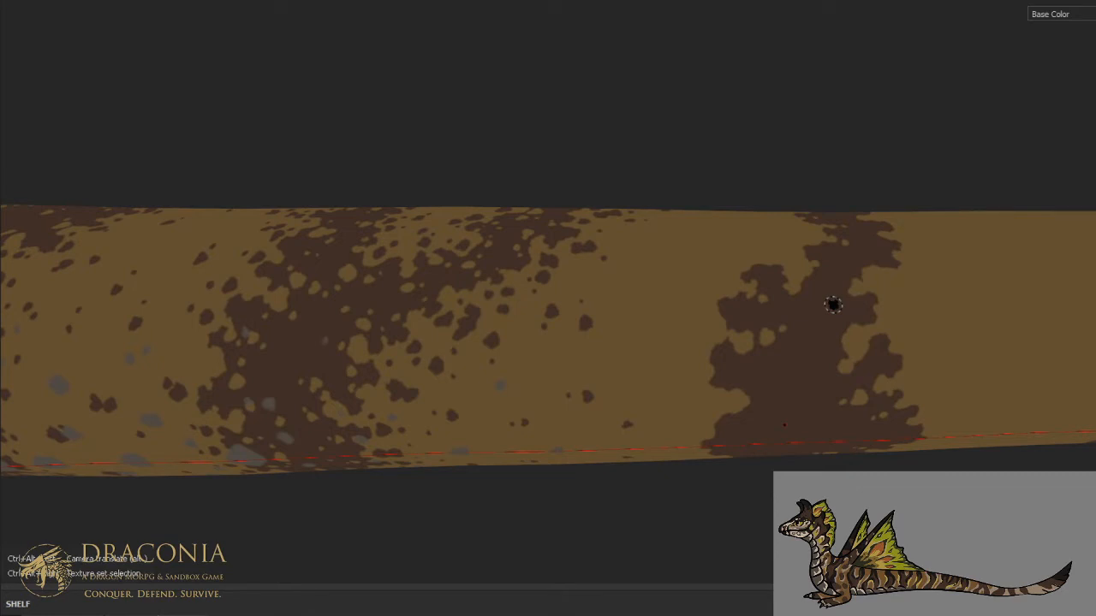
alt+drag(802, 323, 773, 349)
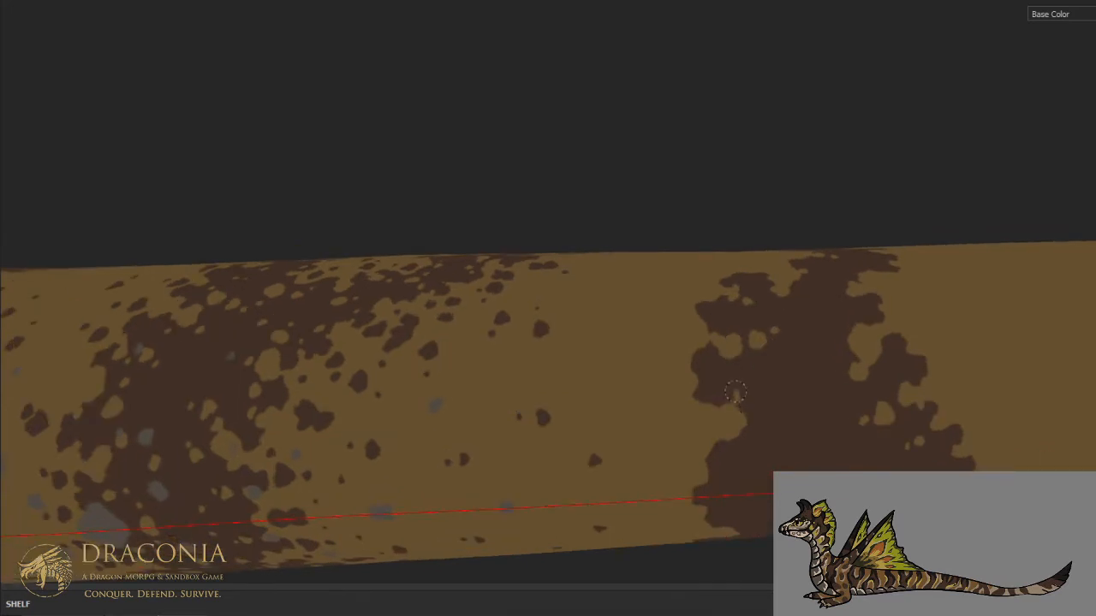
click(741, 399)
click(764, 391)
key(x)
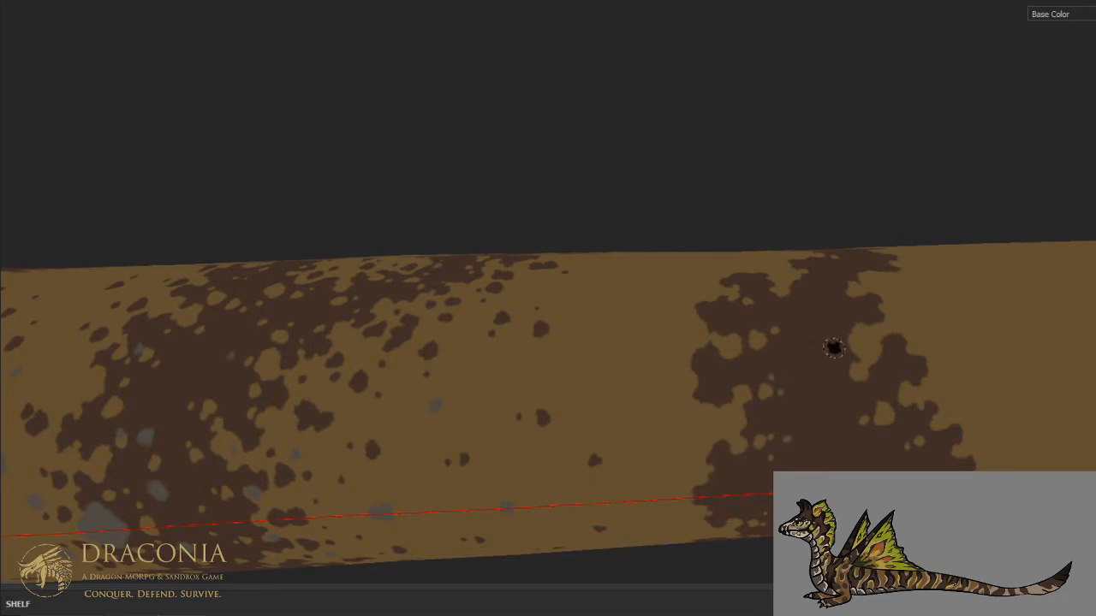
- Dot small tan specks through the stripe's solid interior from the lower flank up to the upper flank
drag(848, 343, 831, 346)
click(809, 354)
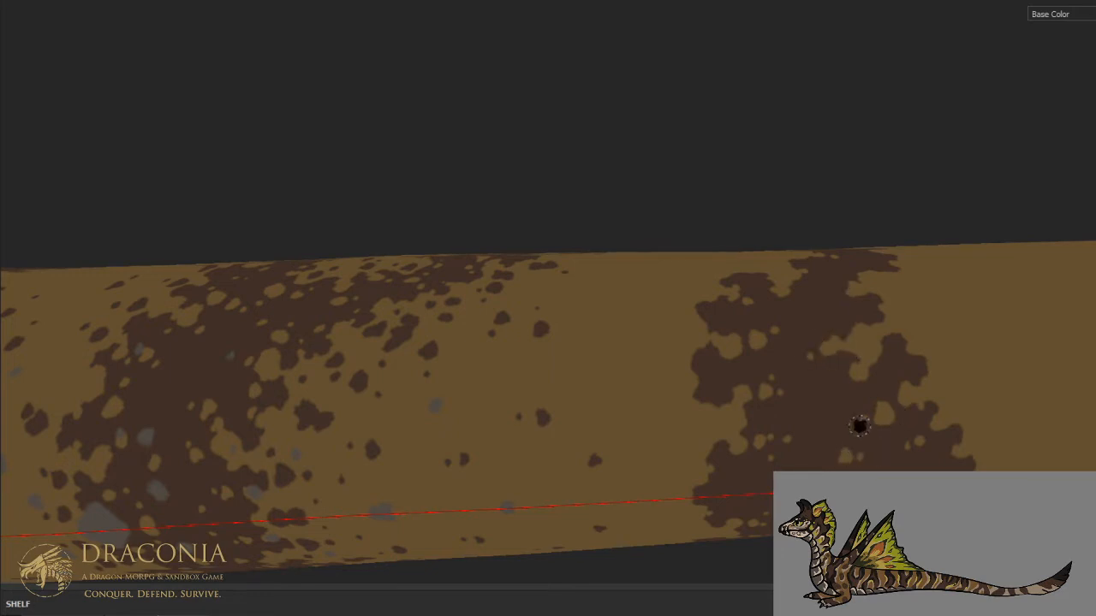
mouse_move(873, 367)
alt+mouse_down()
mouse_move(842, 372)
mouse_move(741, 452)
mouse_move(770, 366)
alt+mouse_up()
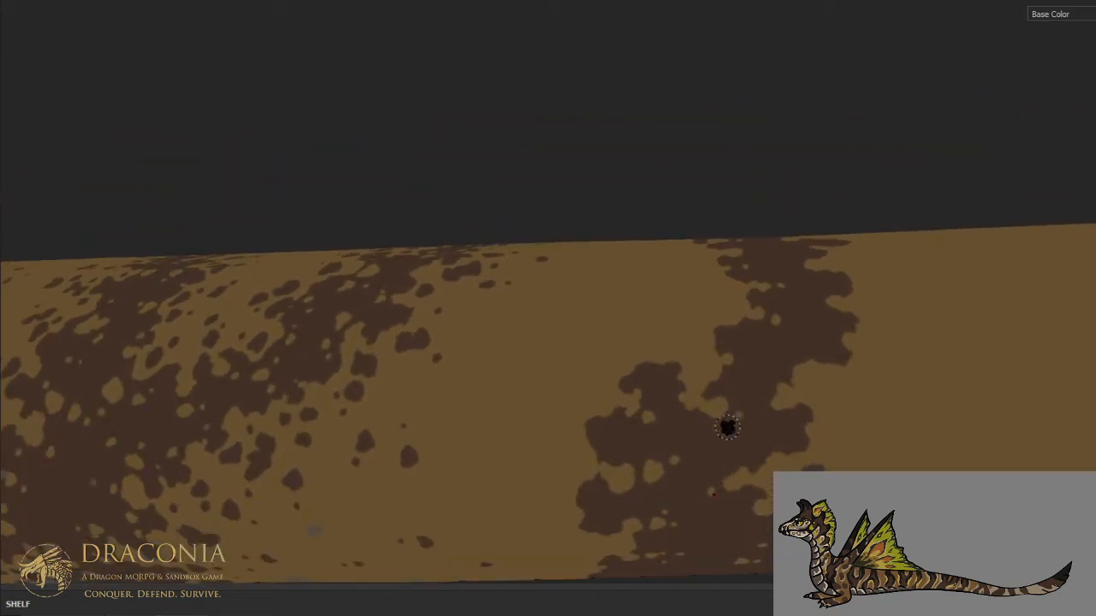
mouse_move(727, 375)
alt+mouse_down()
mouse_move(746, 372)
mouse_move(690, 435)
mouse_move(712, 437)
alt+mouse_up()
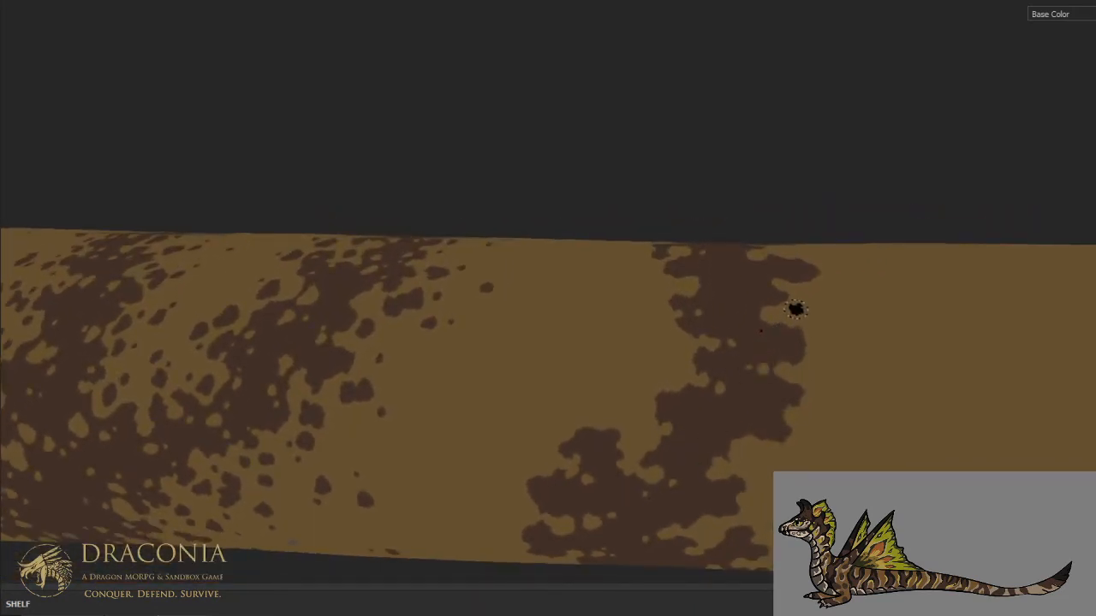
- Break up the stripe across the dorsal midline with tan edge notches and scattered interior specks
key(ctrl+alt)
alt+drag(790, 303, 793, 372)
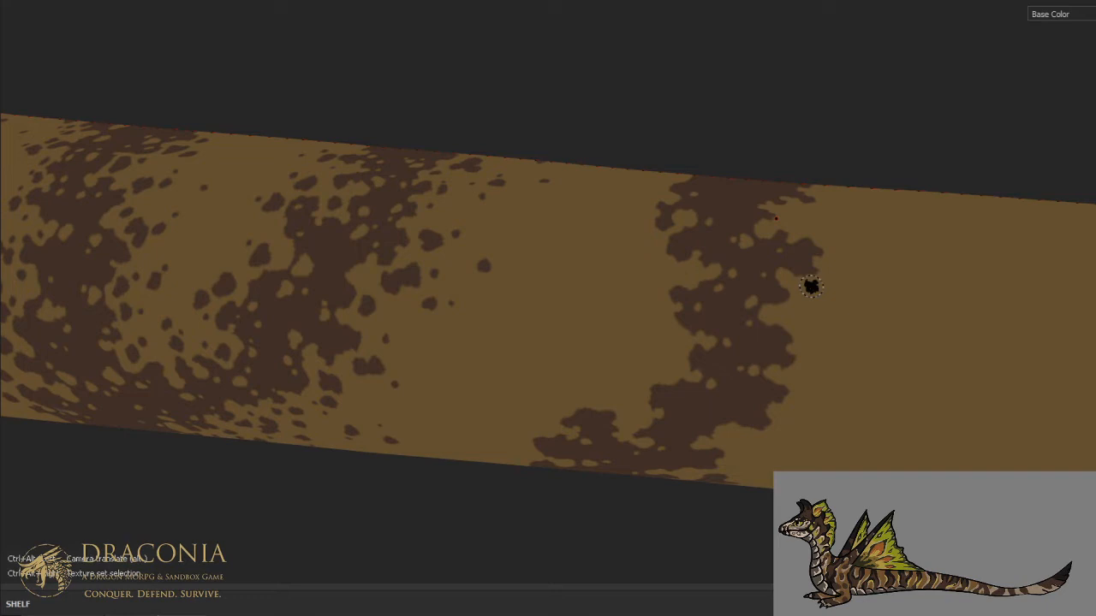
mouse_move(702, 265)
alt+mouse_down()
mouse_move(656, 296)
mouse_move(673, 372)
mouse_move(707, 288)
mouse_move(677, 359)
alt+mouse_up()
scroll(676, 348, up, 3)
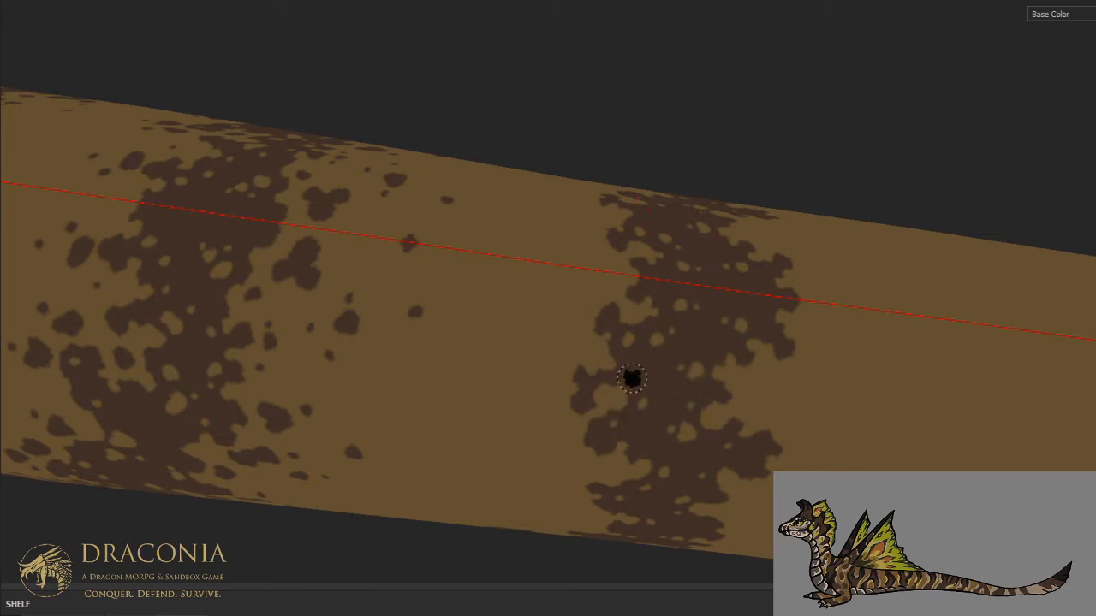
- Add tan specks to the remaining solid brown areas of the stripe on the middle flank
key(ctrl)
scroll(737, 326, down, 4)
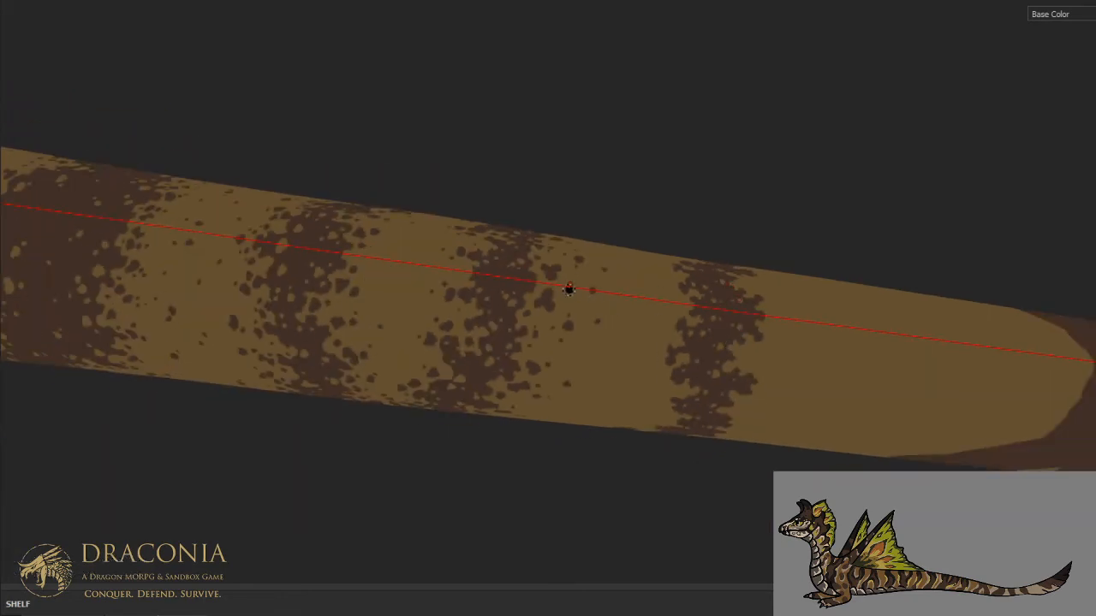
scroll(665, 291, up, 3)
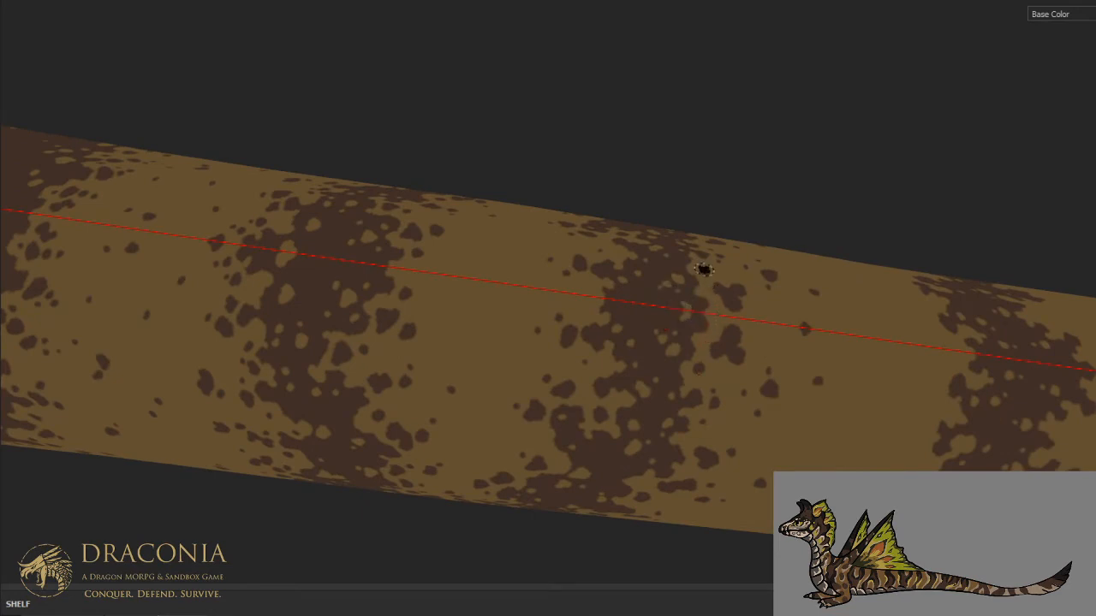
scroll(704, 270, down, 3)
mouse_move(880, 385)
alt+mouse_down()
mouse_move(694, 203)
mouse_move(690, 168)
alt+mouse_up()
scroll(659, 288, up, 3)
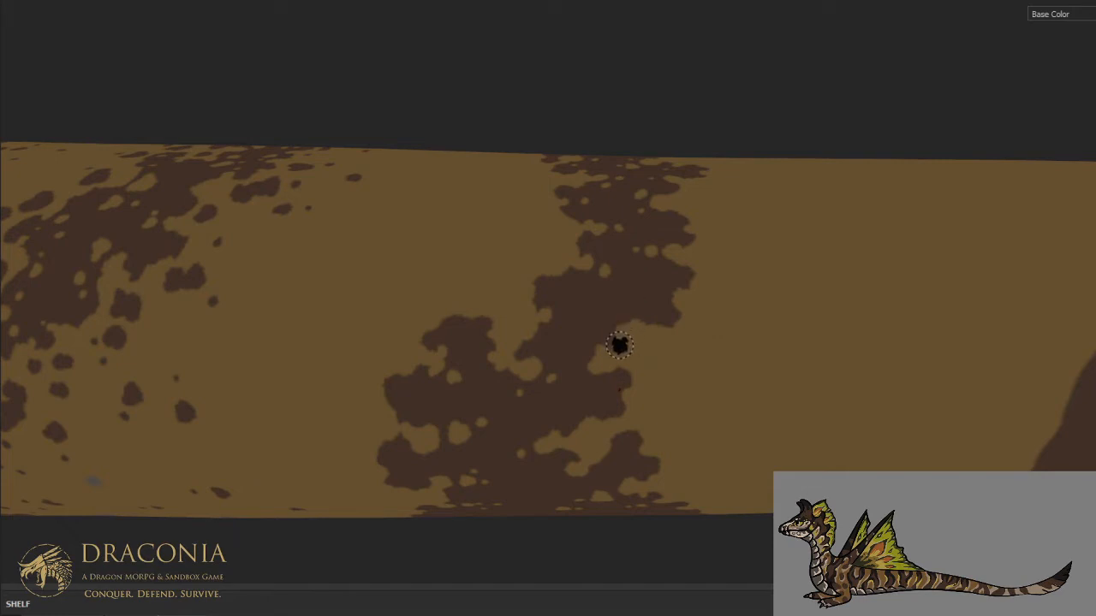
click(578, 310)
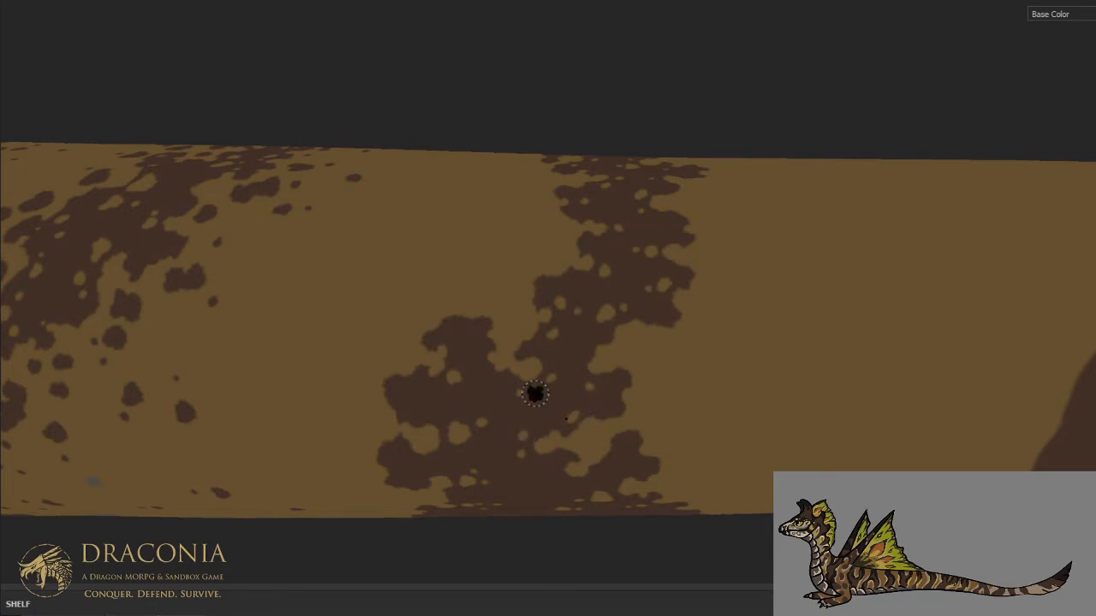
- Scatter tan specks through the stripe's wide brown area on the lower flank, down to the underside
key(ctrl+alt)
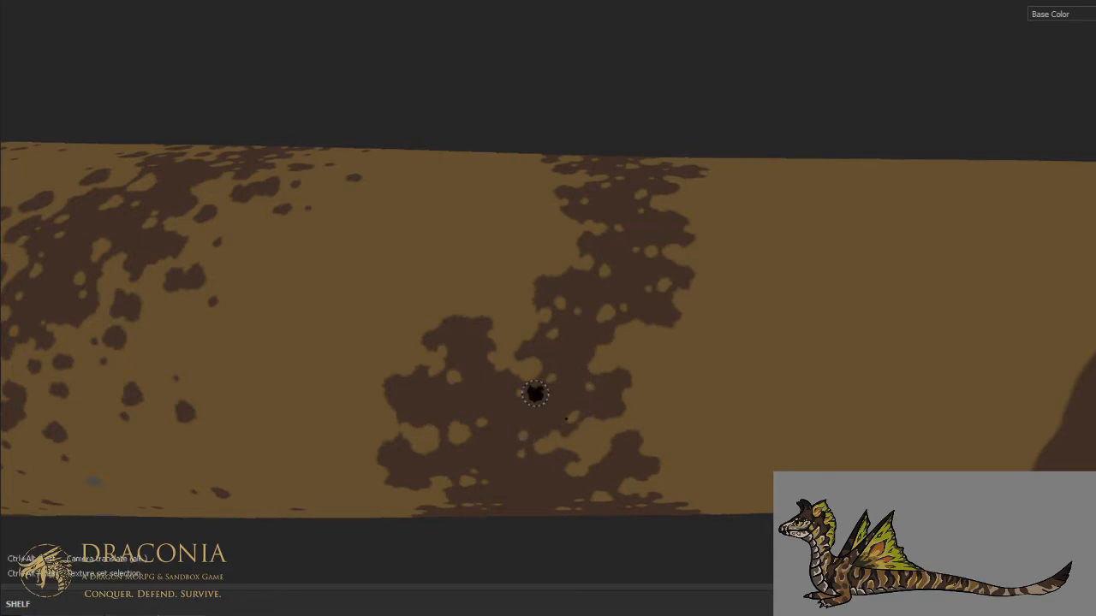
mouse_move(539, 384)
alt+mouse_down()
mouse_move(660, 308)
mouse_move(595, 286)
alt+mouse_up()
scroll(591, 287, up, 2)
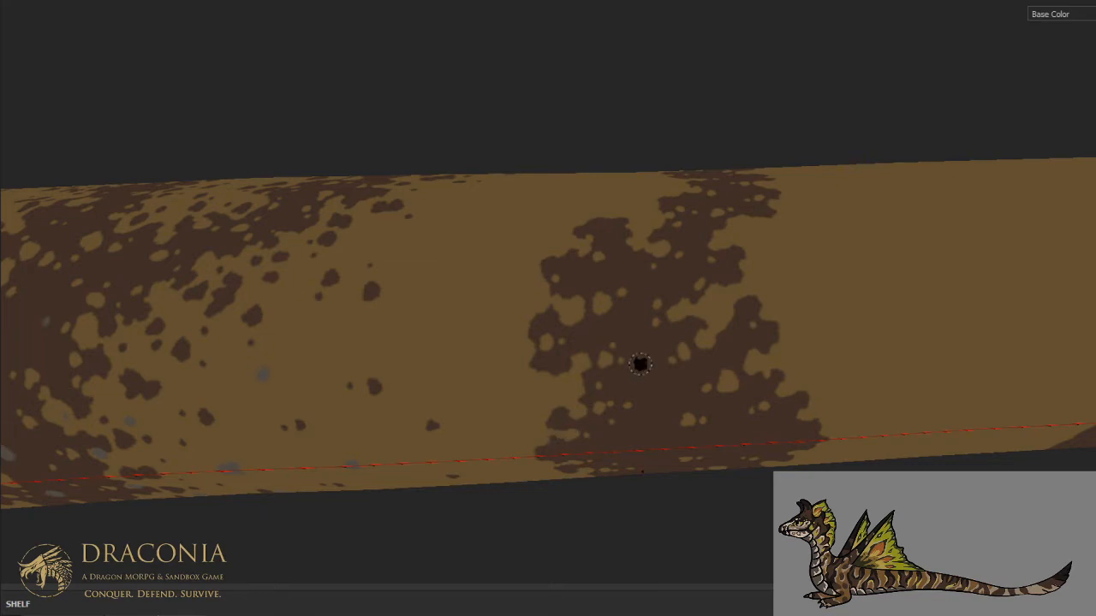
- Paint loose brown specks in the tan just ahead of the stripe's front edge on the lower flank and underside
scroll(805, 370, down, 2)
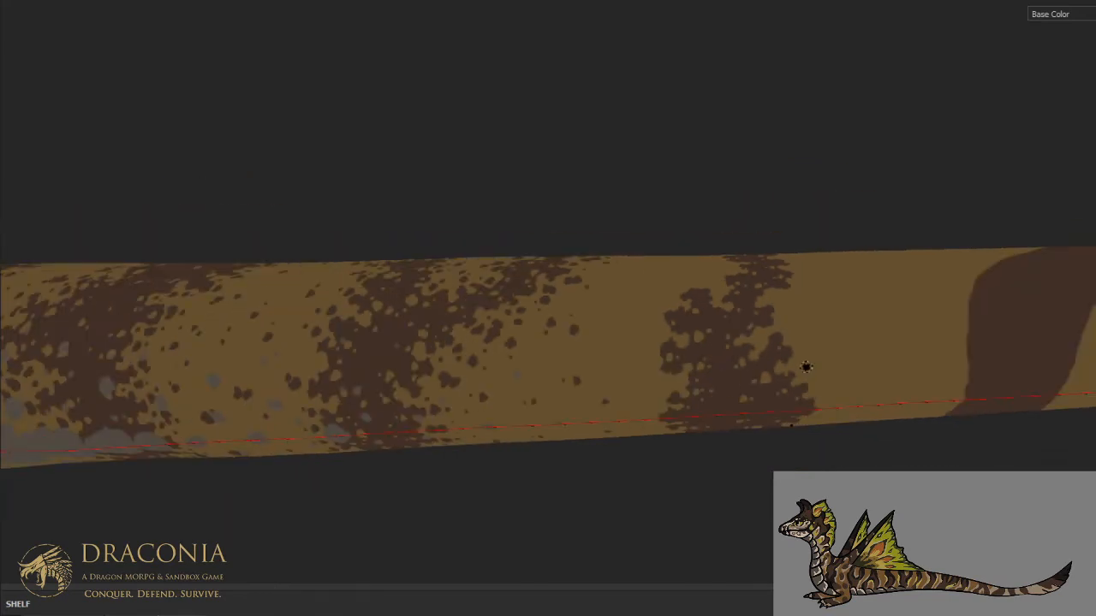
scroll(806, 368, down, 7)
alt+middle_drag(843, 361, 671, 360)
alt+drag(671, 360, 607, 385)
scroll(562, 362, up, 6)
mouse_move(543, 316)
alt+mouse_down()
mouse_move(641, 342)
mouse_move(667, 191)
mouse_move(577, 389)
mouse_move(593, 392)
mouse_move(550, 374)
alt+mouse_up()
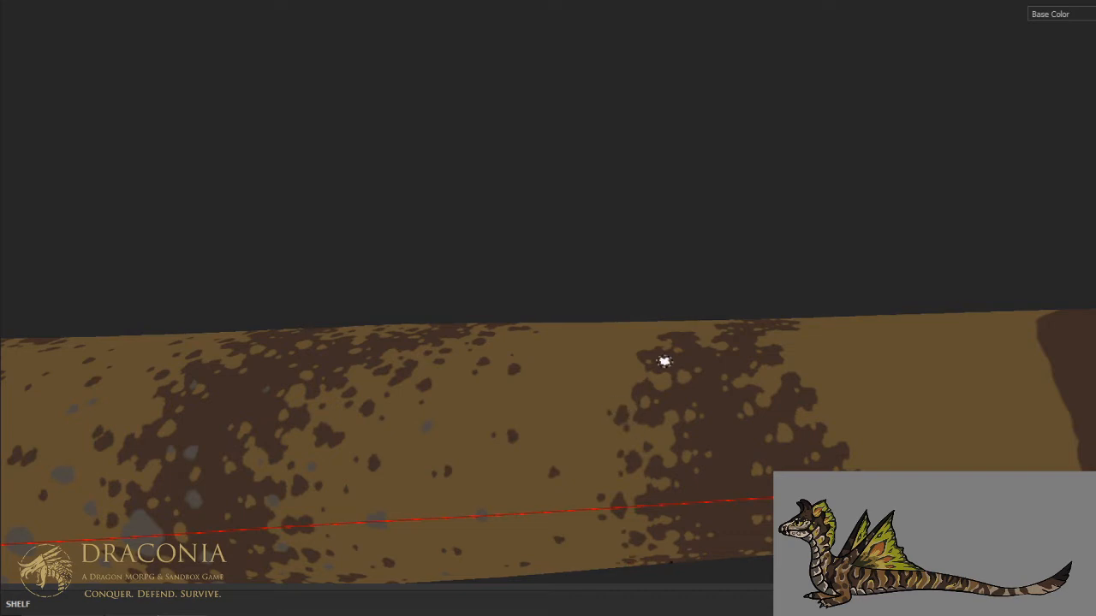
- Scatter loose brown specks in the tan just ahead of the stripe's front edge on the middle flank
key(ctrl+alt)
mouse_move(665, 360)
alt+mouse_down()
mouse_move(674, 418)
mouse_move(693, 397)
mouse_move(731, 462)
alt+mouse_up()
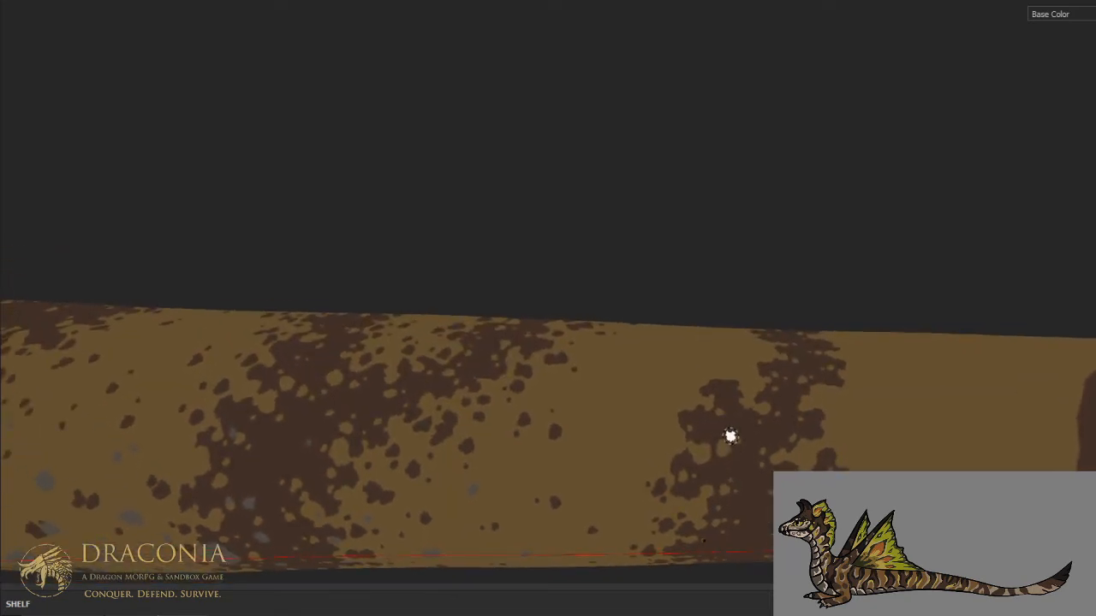
key(ctrl+alt)
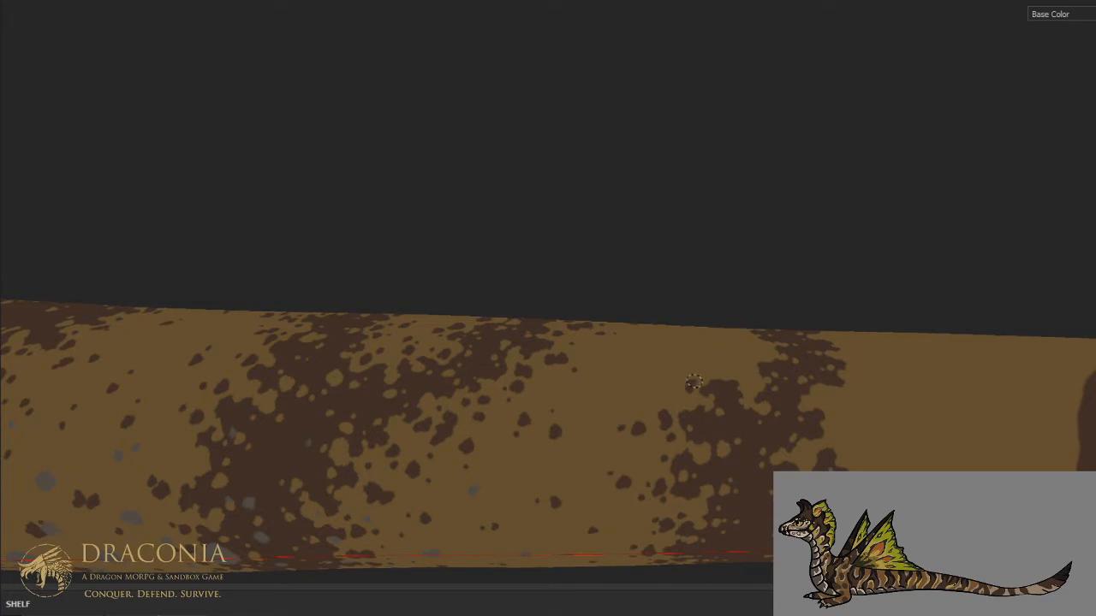
mouse_move(686, 353)
alt+mouse_down()
mouse_move(668, 436)
mouse_move(675, 385)
mouse_move(648, 448)
alt+mouse_up()
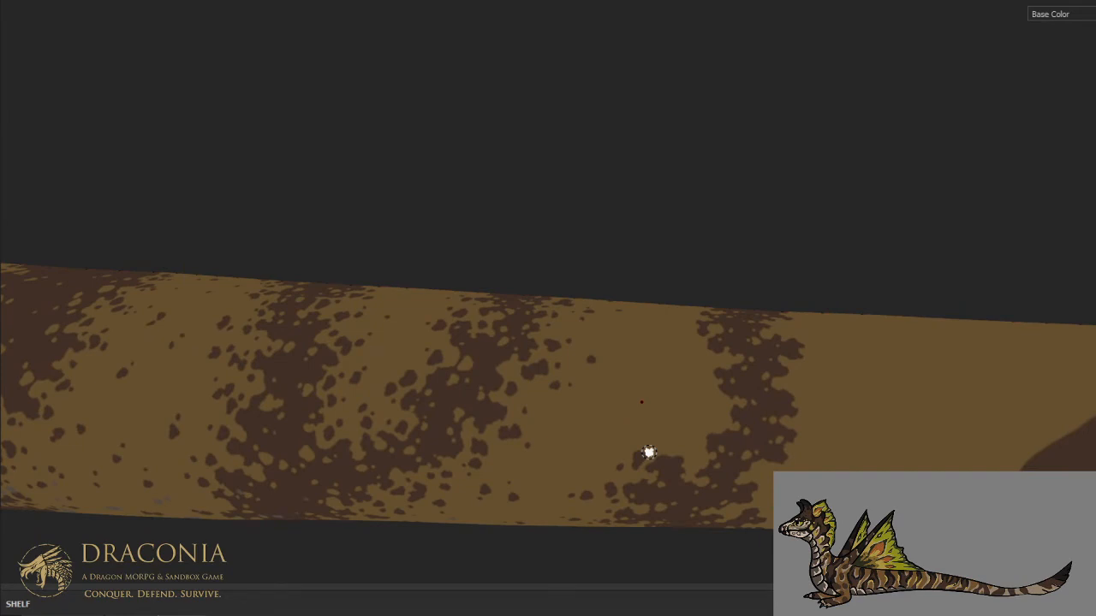
click(709, 394)
key(ctrl+alt)
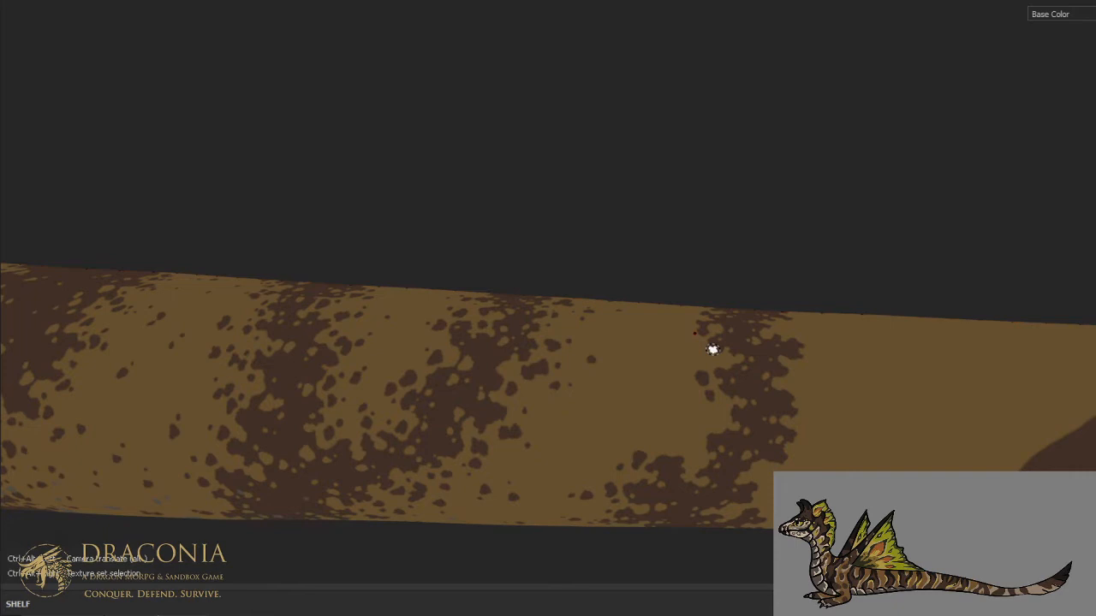
- Add brown specks beside the stripe's front and rear edges on the upper flank, near the dorsal midline
key(ctrl+alt)
alt+drag(695, 293, 700, 315)
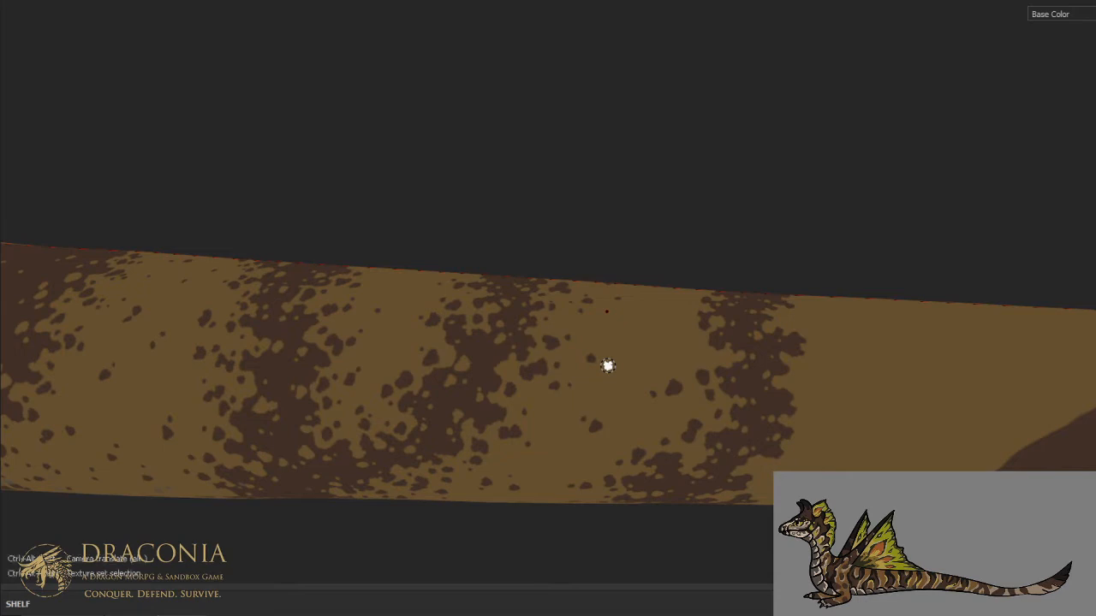
key(ctrl+alt)
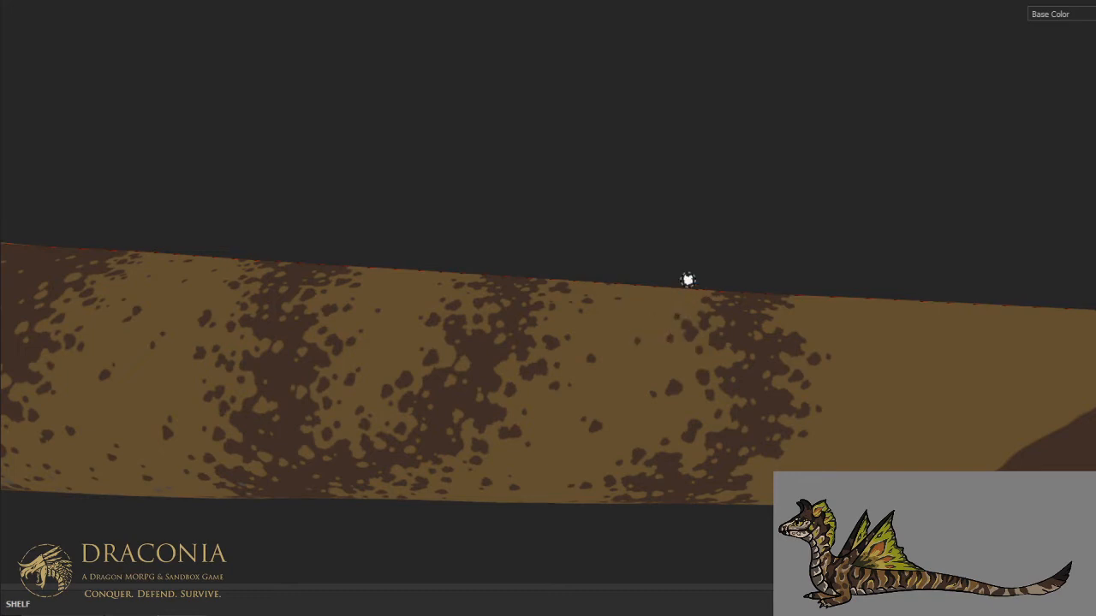
alt+drag(691, 274, 677, 430)
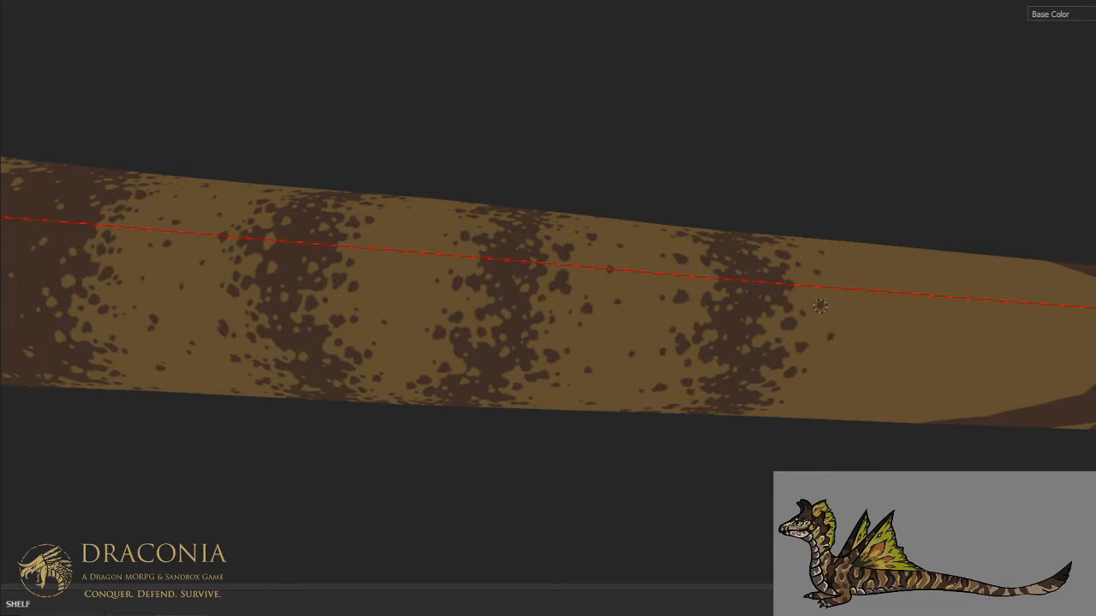
- Break up the stripe's rear edge on the lower flank and underside with brown specks and blotches reaching into the tan
alt+drag(805, 376, 645, 209)
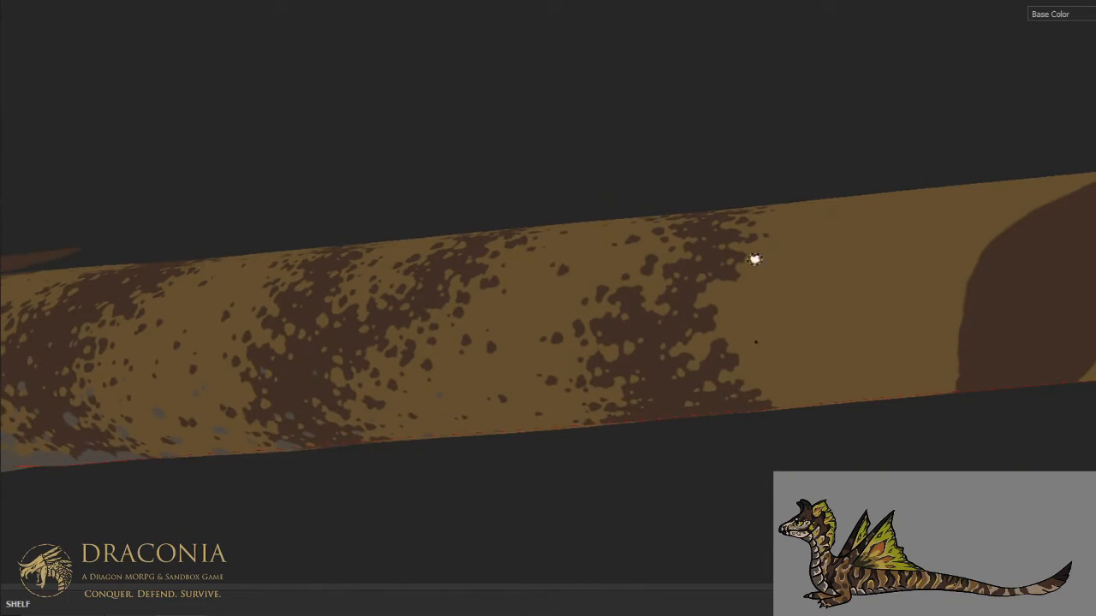
alt+right_drag(754, 259, 769, 265)
alt+drag(778, 343, 782, 216)
mouse_move(753, 382)
alt+middle_down()
mouse_move(733, 352)
mouse_move(624, 325)
mouse_move(631, 335)
alt+middle_up()
click(653, 326)
click(673, 320)
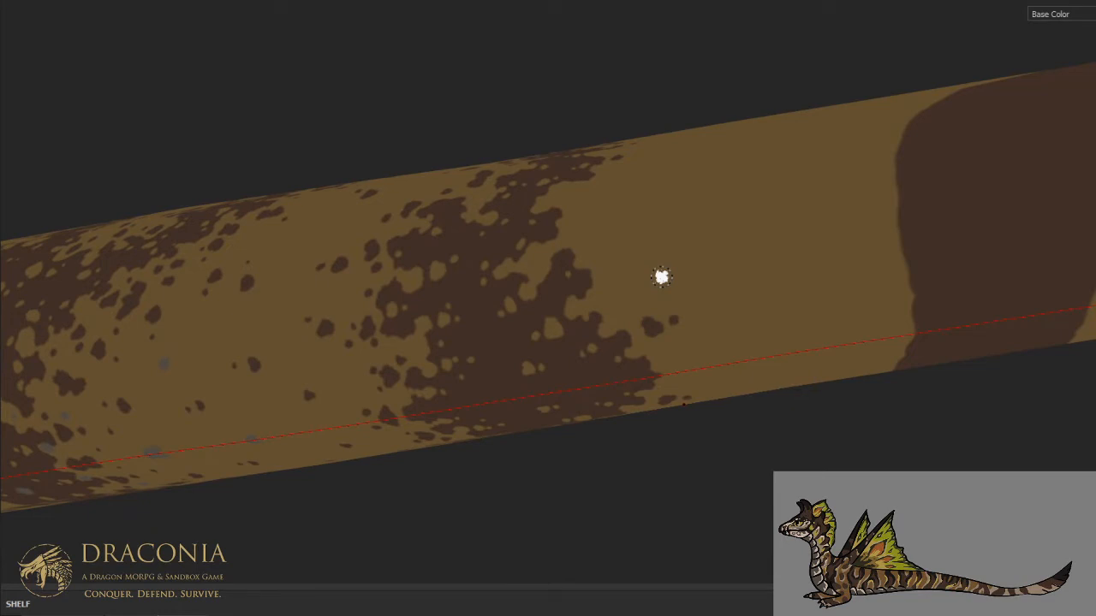
click(676, 352)
click(676, 345)
drag(676, 344, 682, 351)
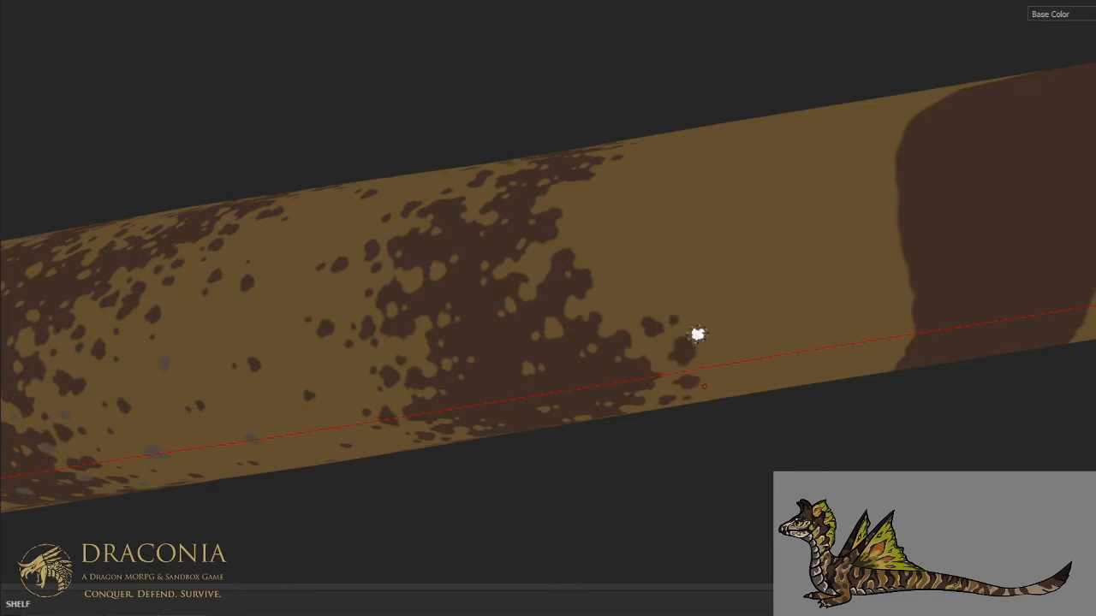
click(712, 365)
drag(621, 303, 646, 286)
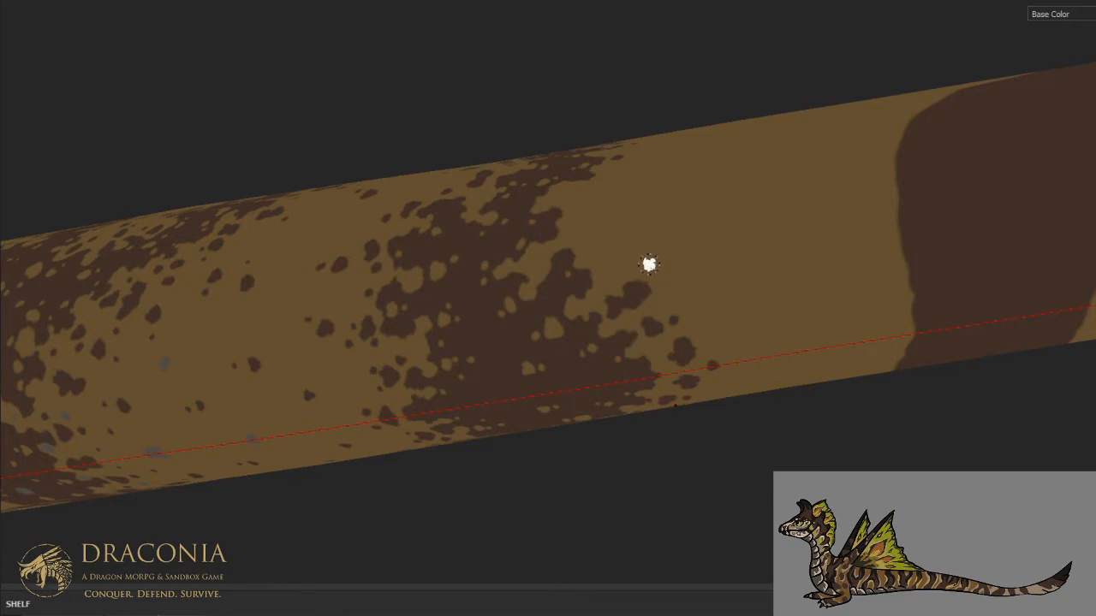
- Extend the stripe's rear edge on the middle flank with brown blotches and smaller detached specks
mouse_move(649, 263)
alt+mouse_down()
mouse_move(667, 220)
mouse_move(670, 319)
alt+mouse_up()
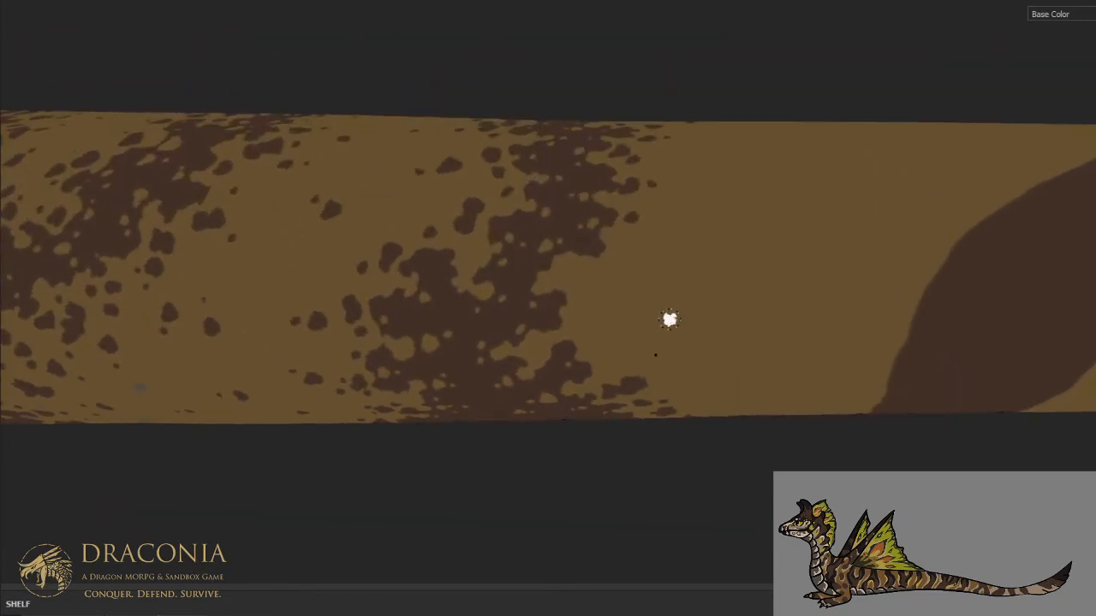
mouse_move(572, 275)
mouse_down()
mouse_move(576, 321)
mouse_move(594, 293)
mouse_move(588, 301)
mouse_move(609, 317)
mouse_up()
drag(616, 298, 608, 298)
click(589, 347)
click(540, 350)
click(641, 307)
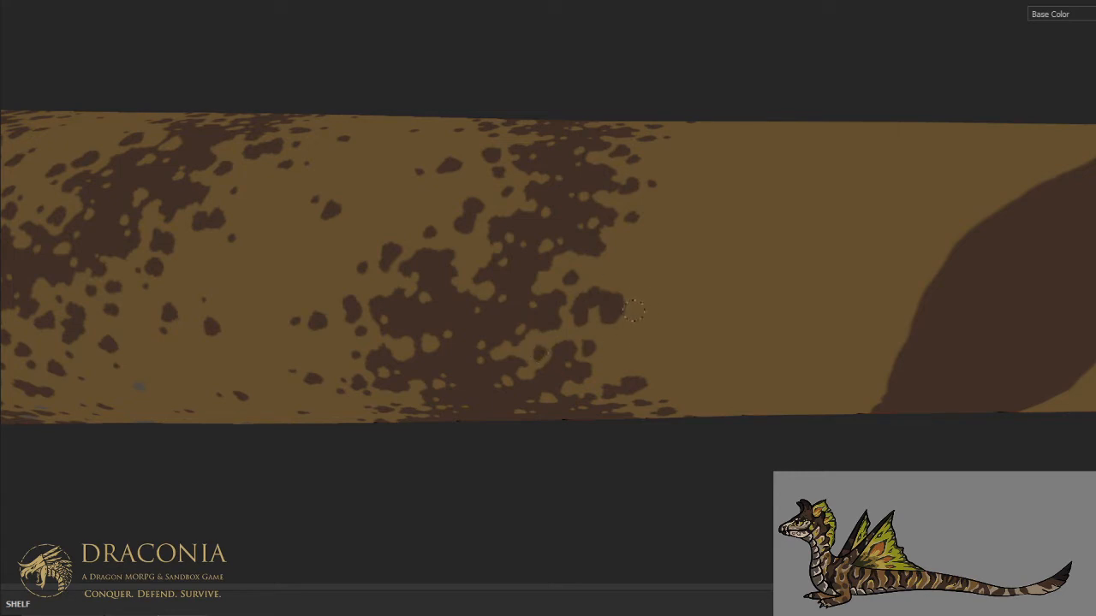
click(654, 300)
click(620, 253)
click(601, 267)
click(613, 340)
click(679, 264)
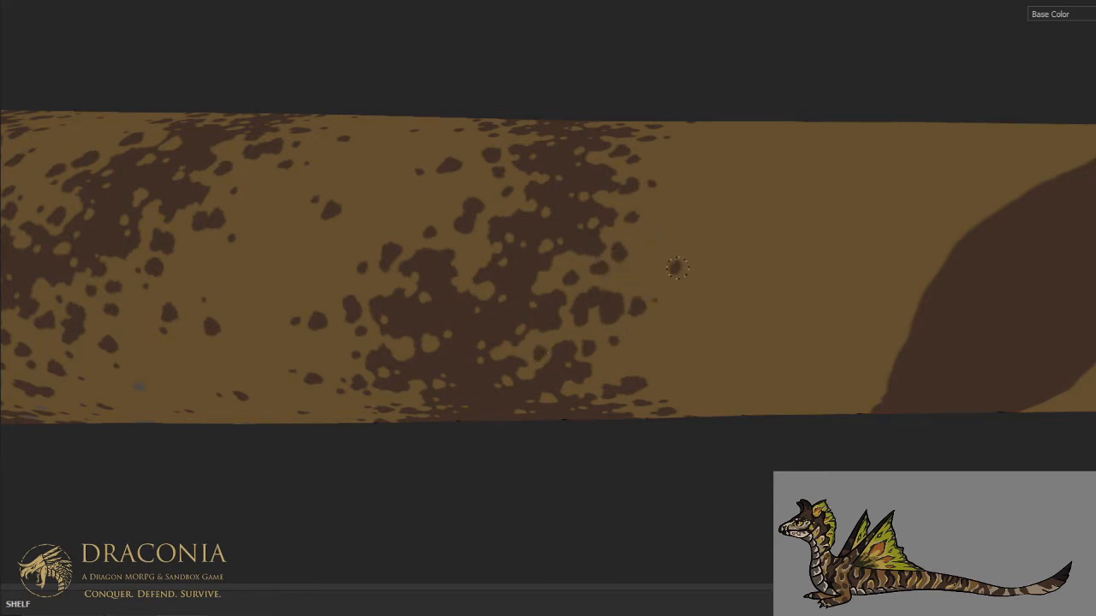
click(675, 245)
- Dot a few sparse brown specks in the tan behind the stripe on the upper flank, toward the dorsal midline
mouse_move(672, 140)
alt+mouse_down()
mouse_move(668, 171)
mouse_move(639, 201)
mouse_move(648, 249)
alt+mouse_up()
scroll(645, 233, down, 3)
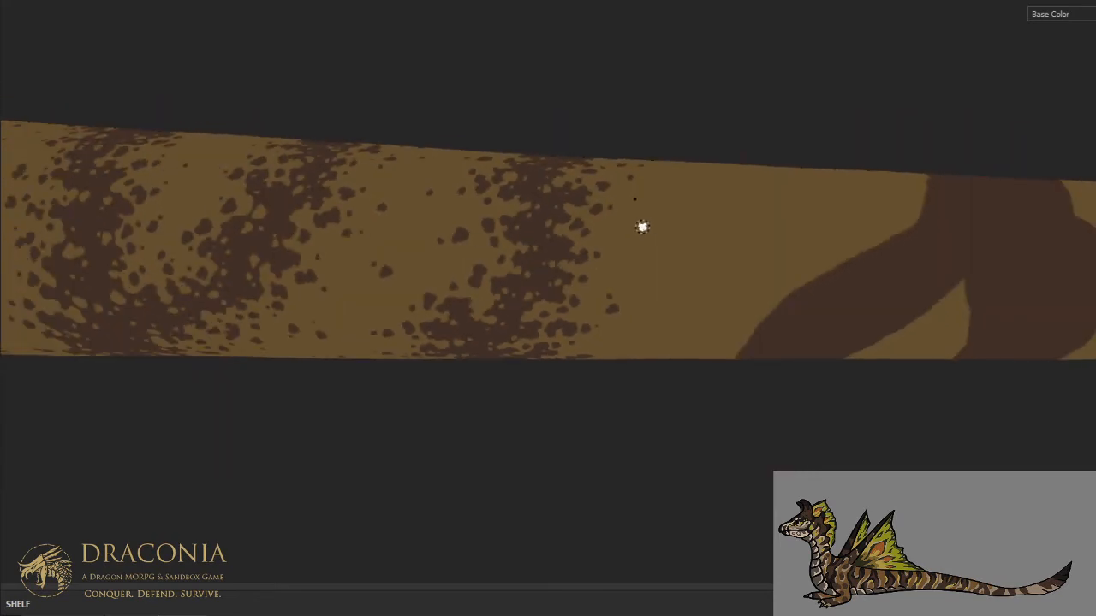
scroll(642, 229, up, 3)
click(653, 273)
click(649, 238)
click(738, 238)
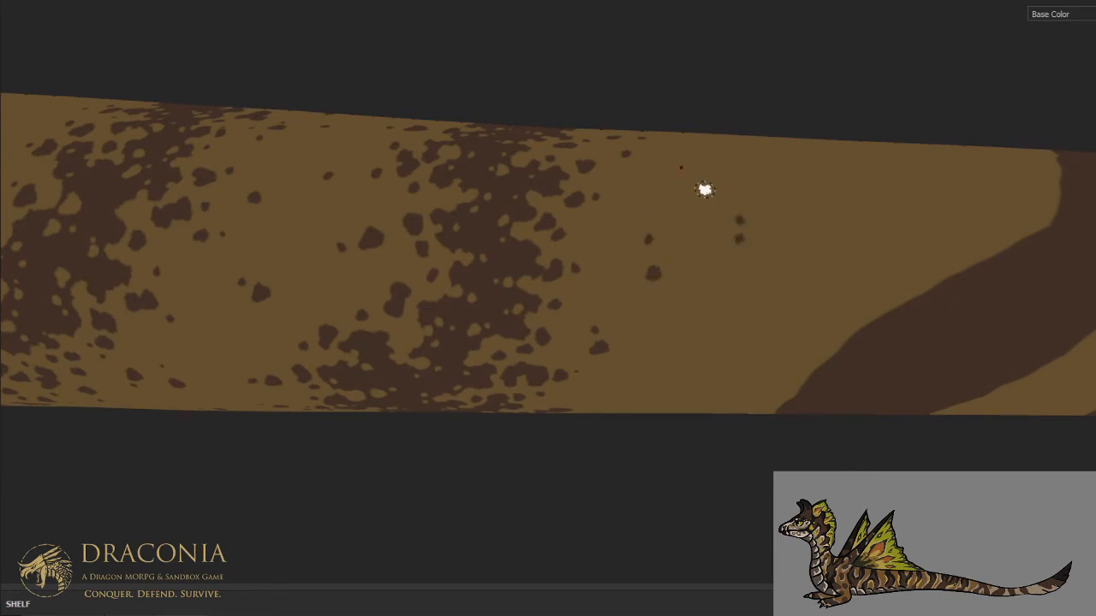
- Scatter sparse brown specks across the tan gap on the lower flank, from the speckled stripe back to the next solid stripe
scroll(705, 189, down, 1)
alt+middle_drag(758, 216, 705, 172)
mouse_move(705, 172)
alt+mouse_down()
mouse_move(691, 223)
mouse_move(668, 121)
mouse_move(680, 225)
alt+mouse_up()
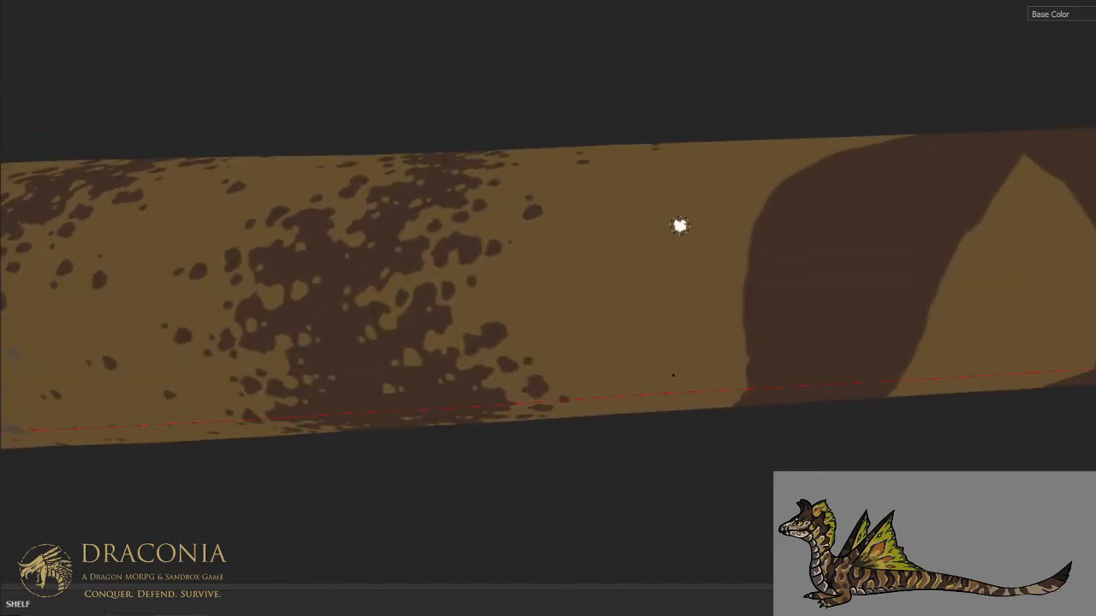
alt+middle_drag(675, 257, 639, 214)
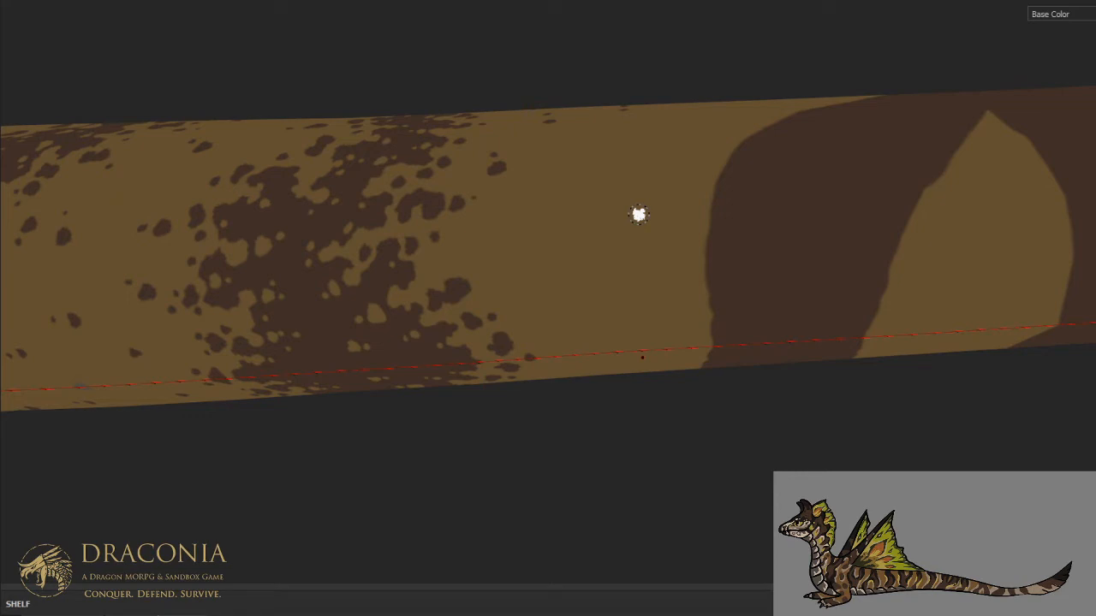
drag(498, 232, 496, 239)
click(502, 223)
click(523, 288)
click(537, 281)
click(605, 312)
click(558, 330)
click(566, 317)
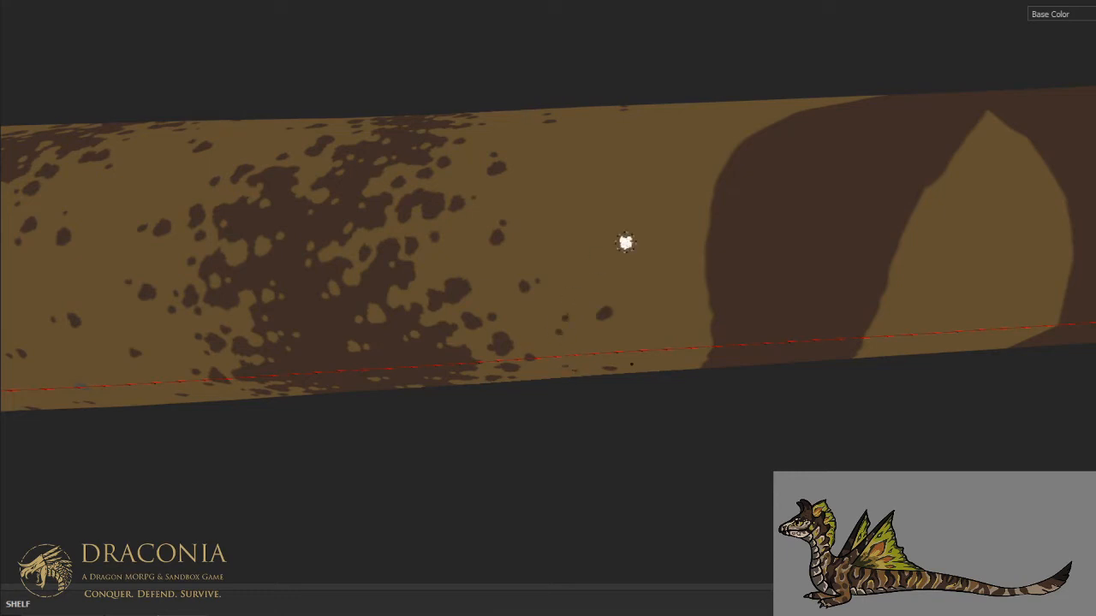
click(676, 306)
drag(703, 283, 710, 284)
- Review the stripe pattern along the whole tail, down to the unbroken arched stripe behind the speckled ones
scroll(715, 227, down, 10)
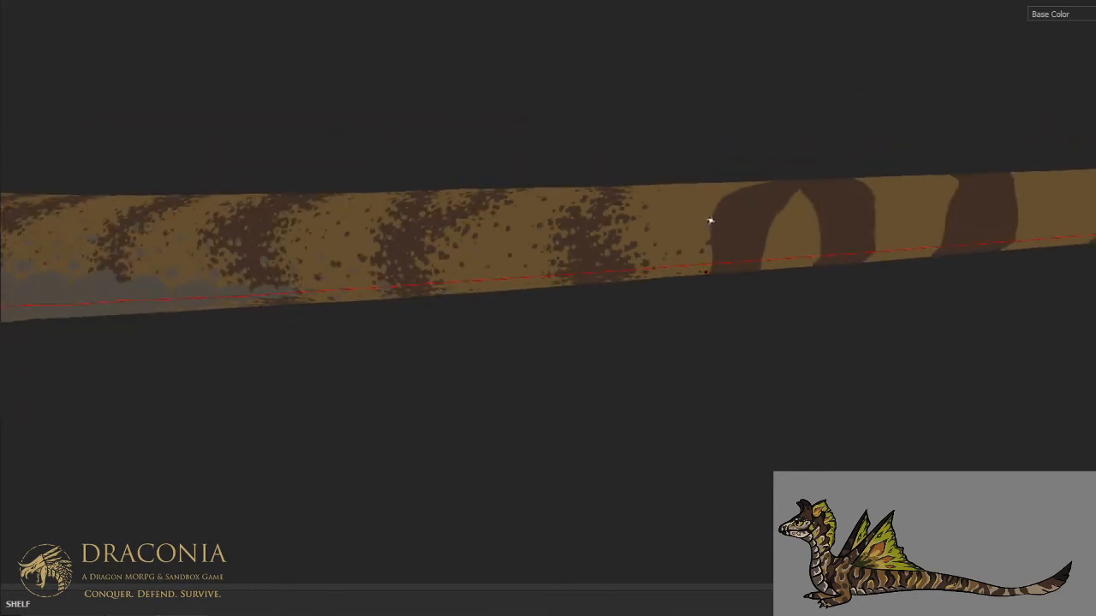
alt+drag(712, 223, 703, 364)
alt+middle_drag(728, 229, 571, 304)
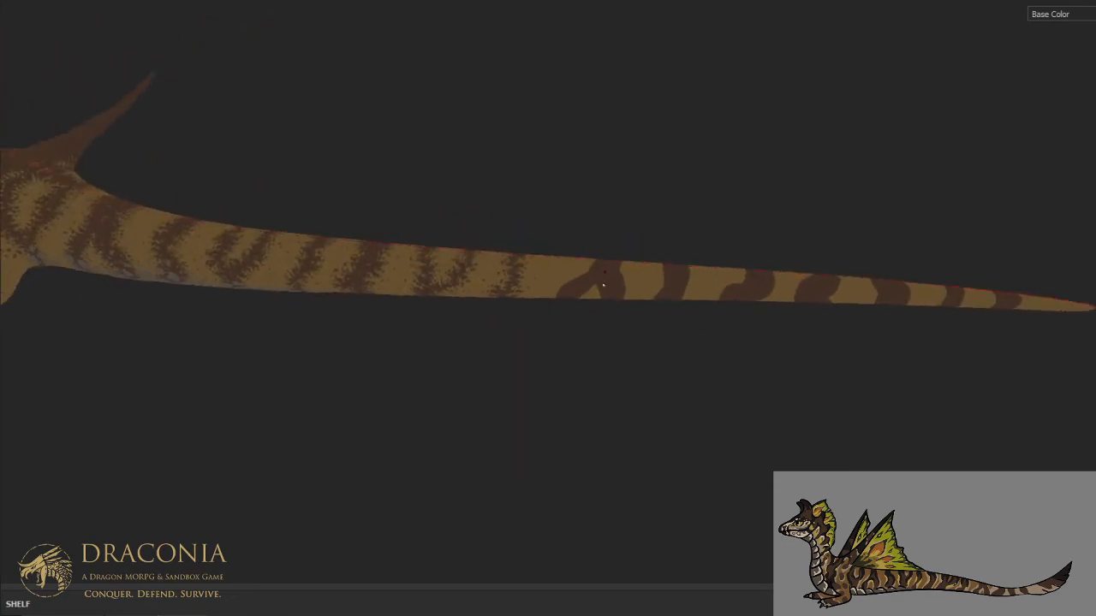
scroll(614, 269, up, 6)
alt+drag(545, 297, 420, 258)
scroll(487, 260, up, 5)
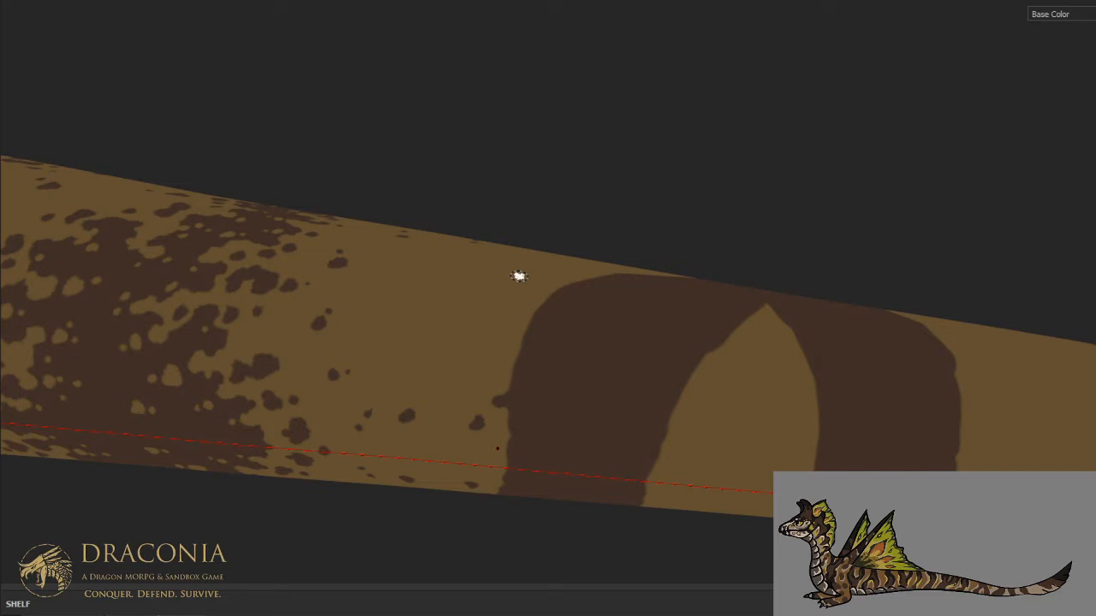
key(ctrl+alt)
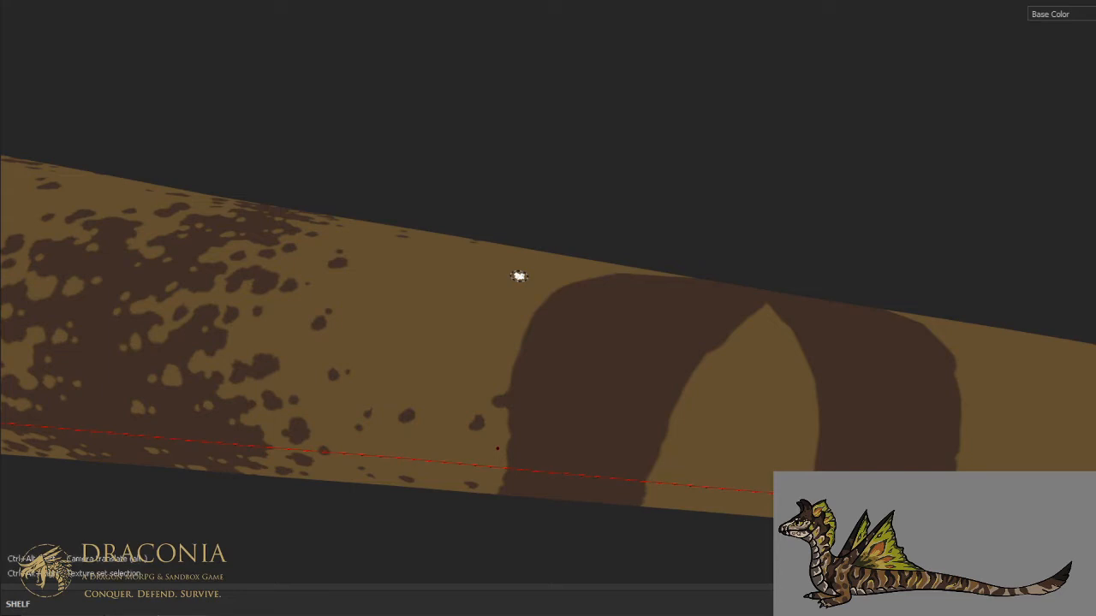
key(ctrl+alt)
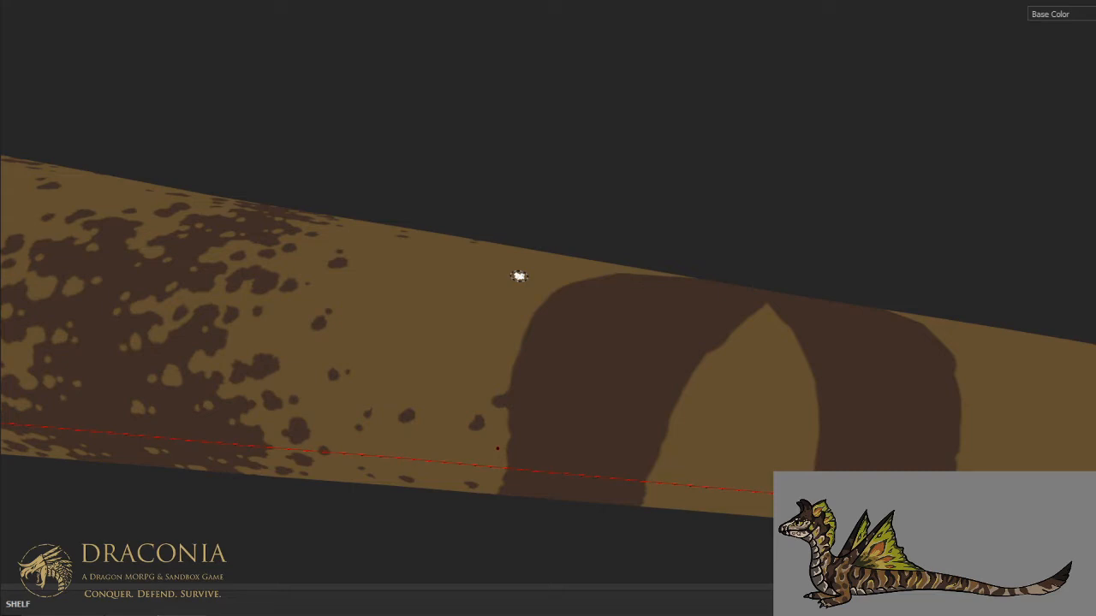
key(ctrl+alt)
key(ctrl+alt)
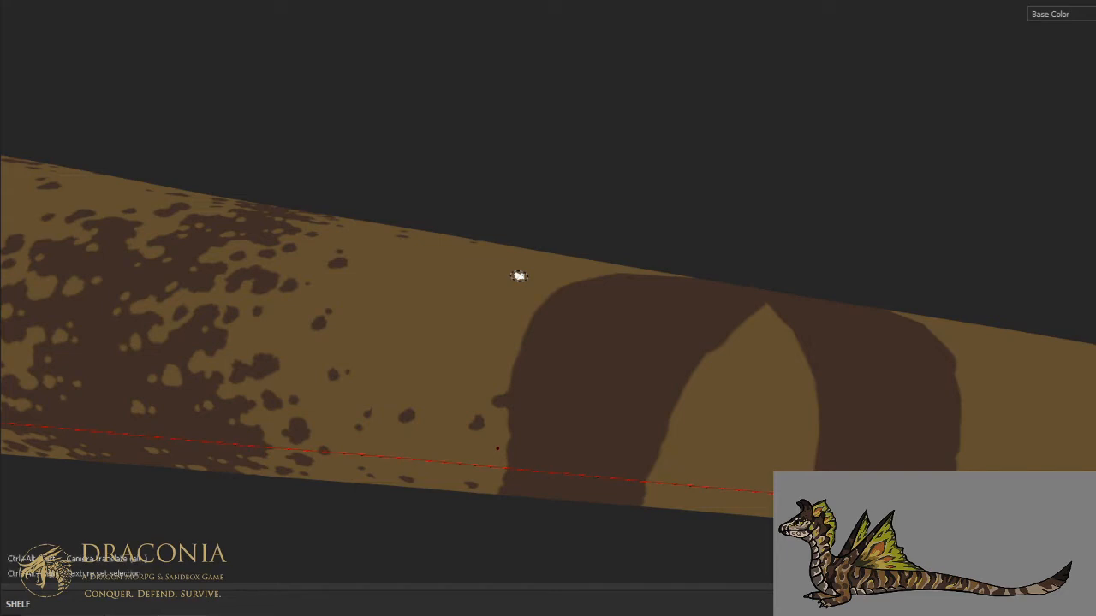
alt+drag(533, 234, 516, 294)
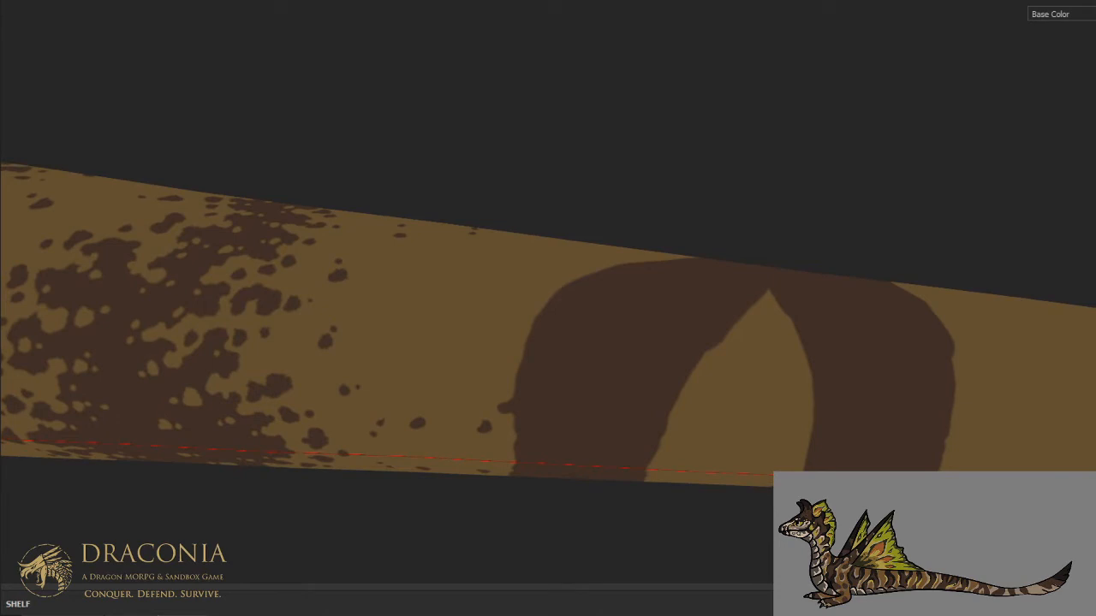
ctrl+alt+drag(800, 510, 884, 477)
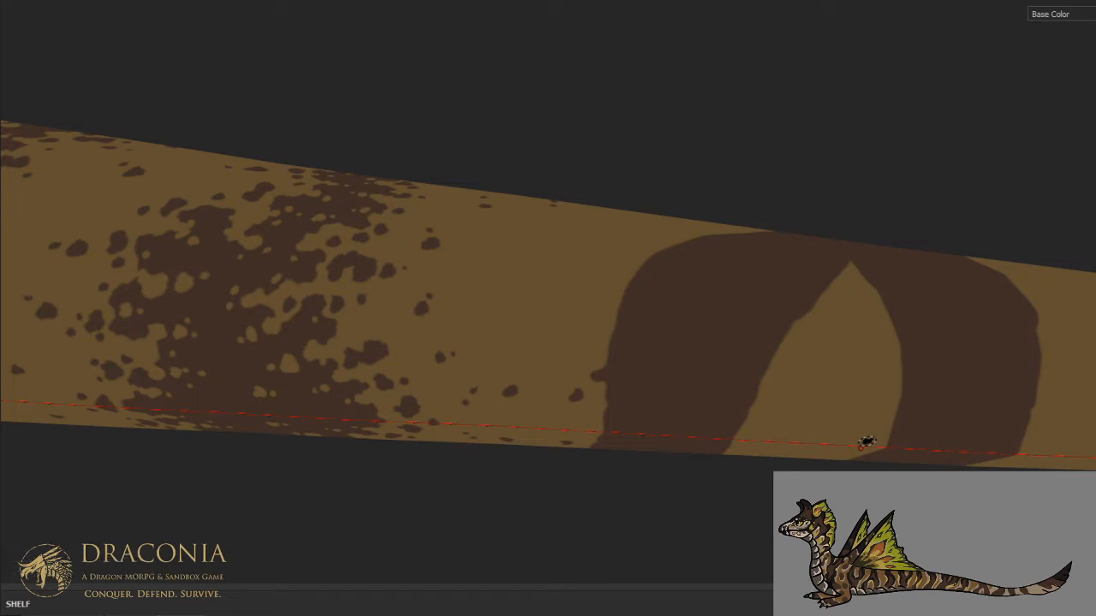
key(ctrl+alt)
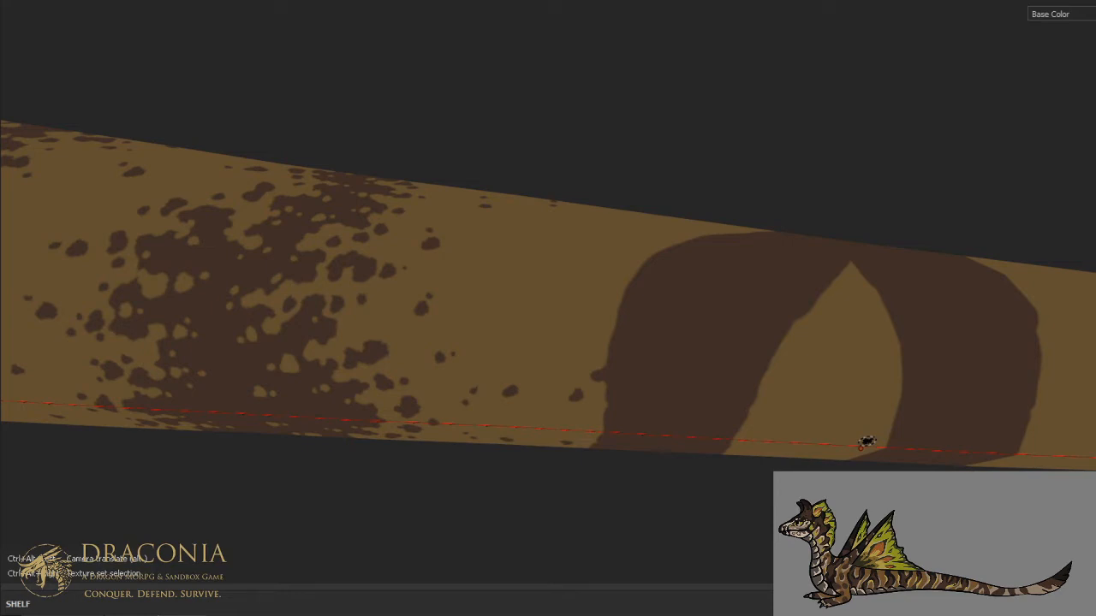
key(ctrl+alt)
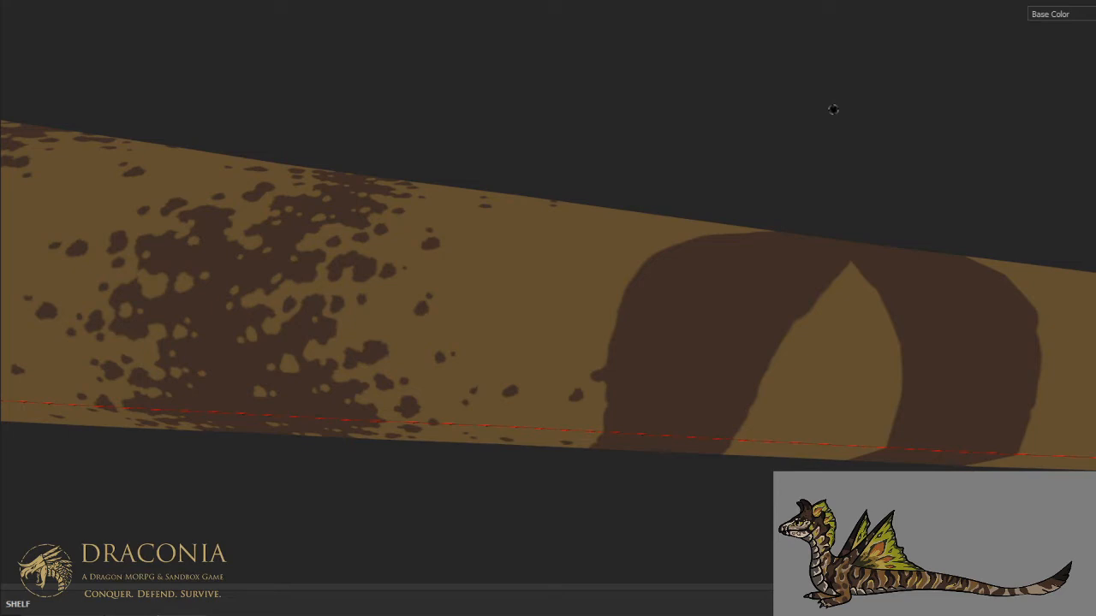
key(ctrl+alt)
key(ctrl+alt)
scroll(795, 127, down, 1)
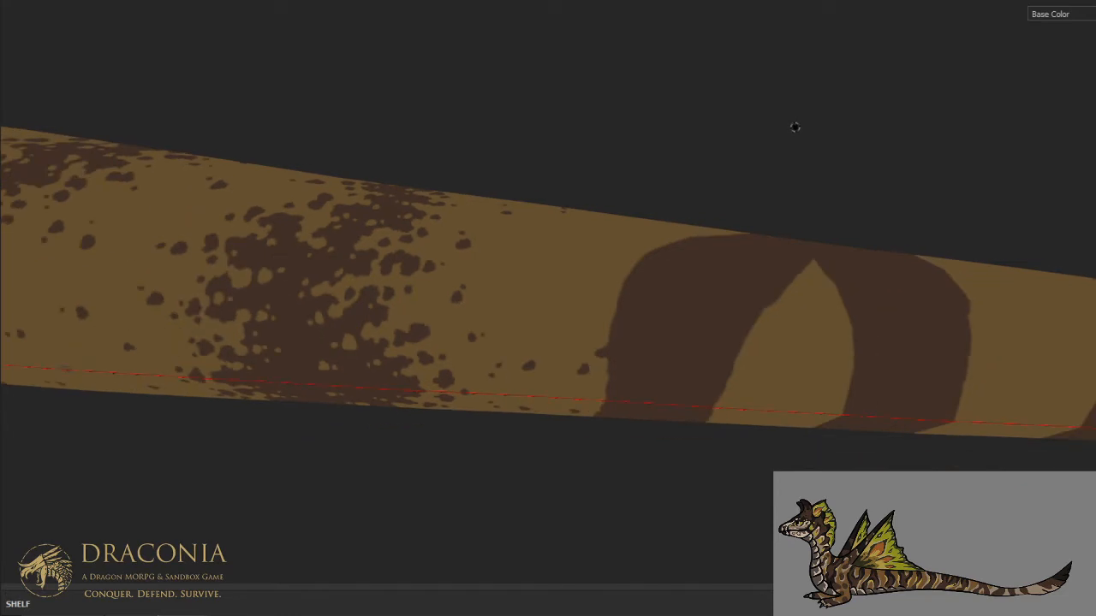
scroll(764, 162, down, 1)
- Break the smooth front edge of the arched stripe with tan notches on the lower and middle flank
ctrl+alt+drag(716, 219, 758, 216)
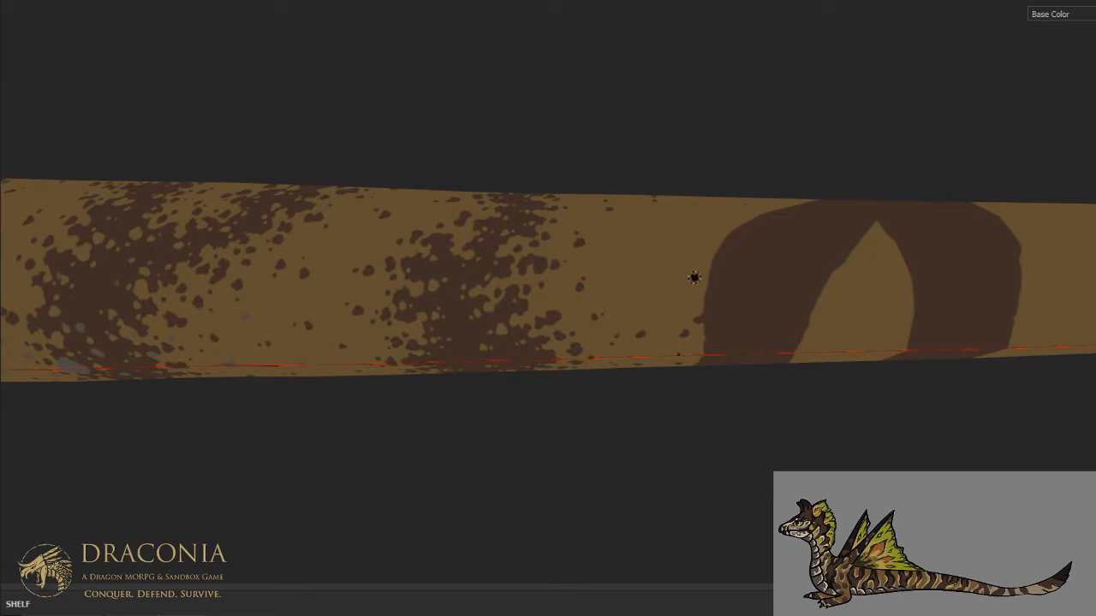
mouse_move(710, 295)
mouse_down()
mouse_move(735, 289)
mouse_move(694, 320)
mouse_move(720, 334)
mouse_up()
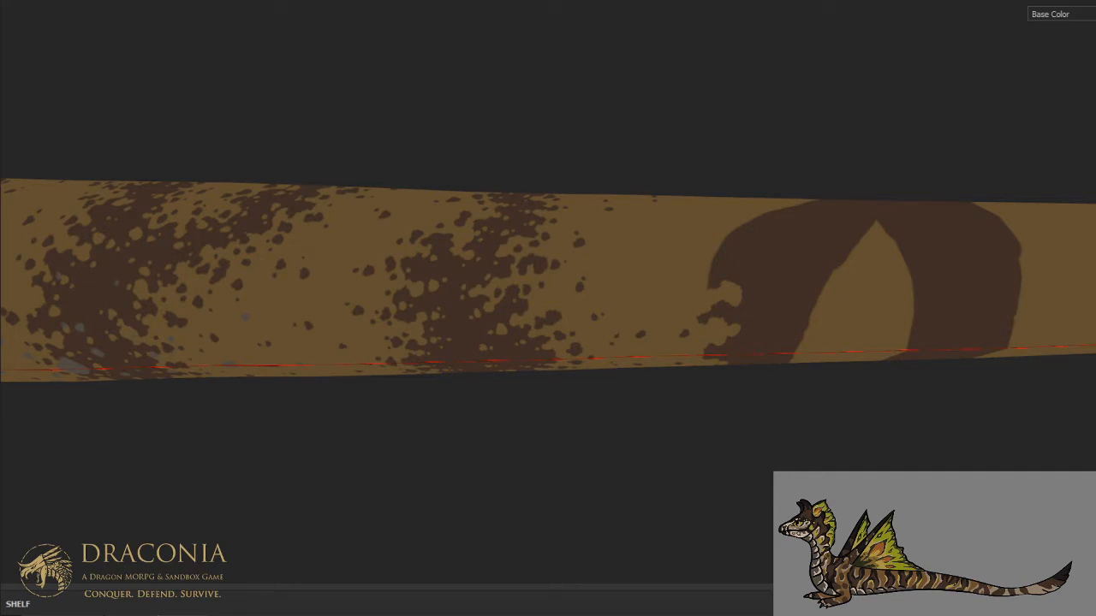
alt+drag(700, 111, 609, 299)
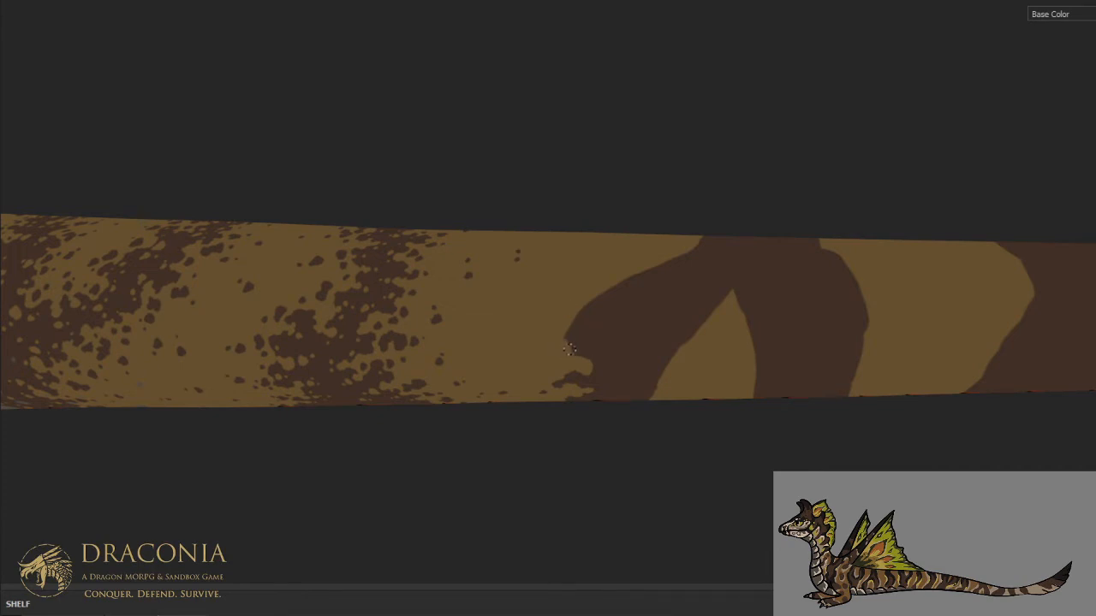
mouse_move(576, 341)
mouse_down()
mouse_move(599, 329)
mouse_move(583, 306)
mouse_move(571, 329)
mouse_move(589, 332)
mouse_up()
mouse_move(613, 289)
mouse_down()
mouse_move(625, 290)
mouse_move(611, 286)
mouse_up()
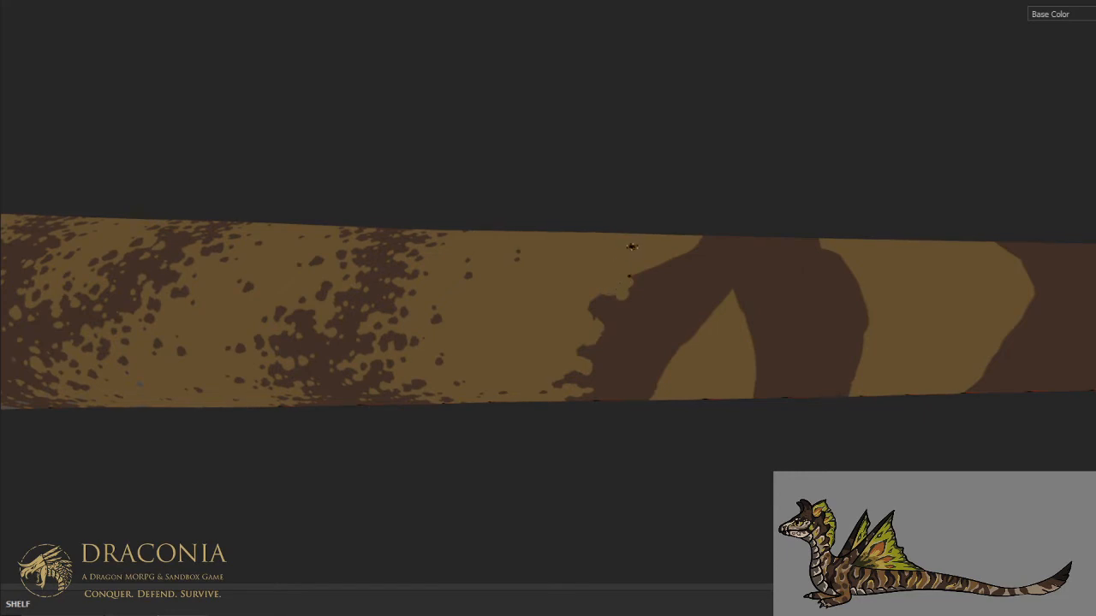
scroll(632, 247, down, 1)
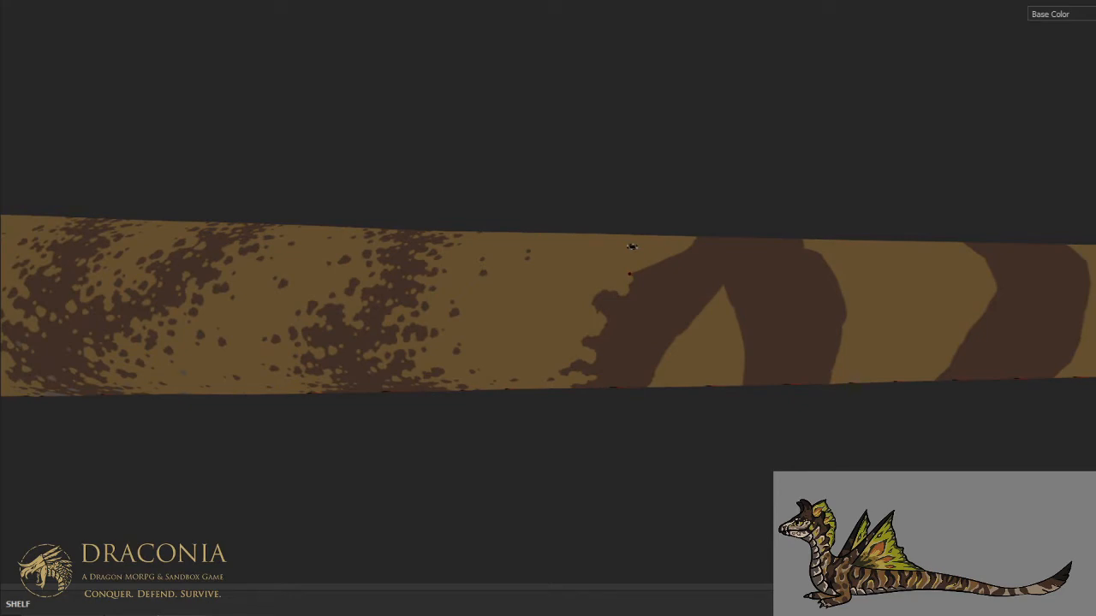
- Carve the upper front edge of the arch's front arm back with ragged tan strokes and clear the leftover brown sliver
mouse_move(639, 250)
alt+mouse_down()
mouse_move(656, 340)
mouse_move(648, 277)
mouse_move(667, 293)
mouse_move(707, 261)
mouse_move(695, 245)
mouse_move(701, 261)
alt+mouse_up()
key(x)
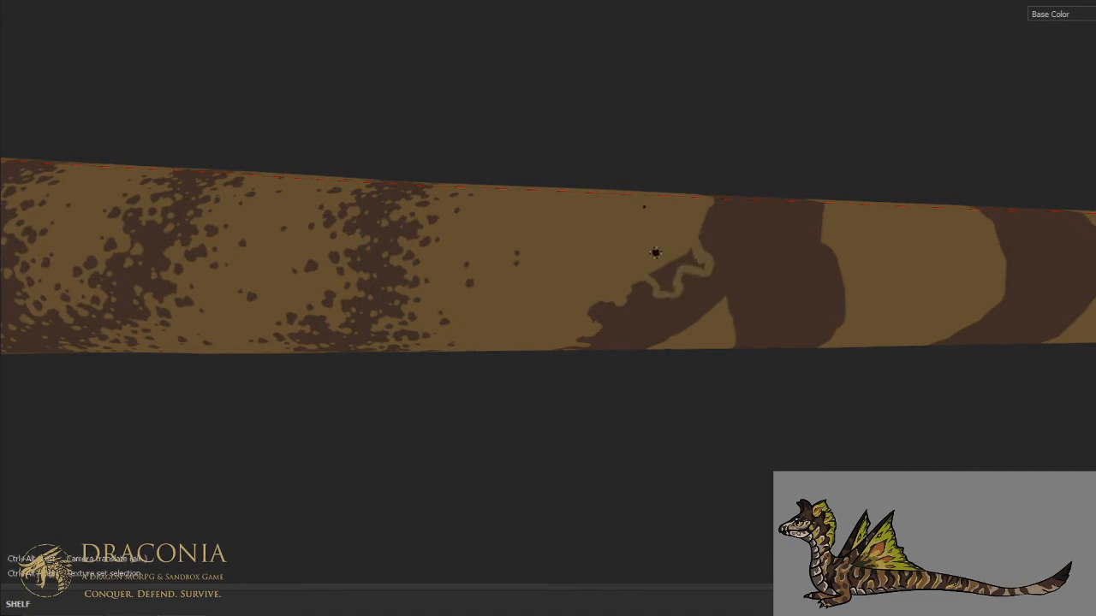
key(ctrl+alt)
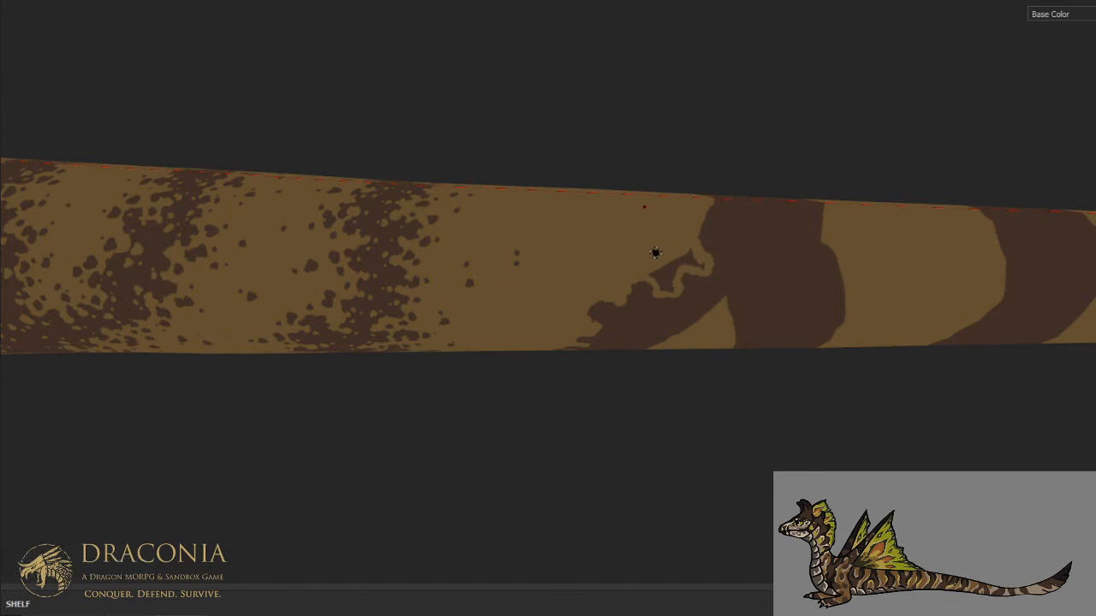
mouse_move(692, 259)
mouse_down()
mouse_move(659, 274)
mouse_move(674, 281)
mouse_up()
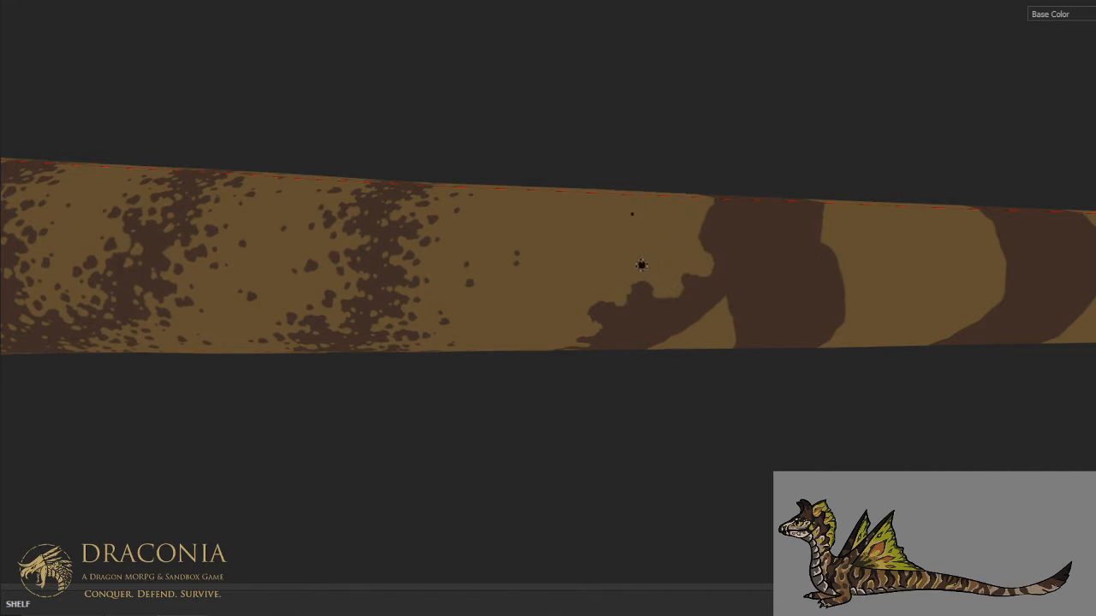
key(ctrl+alt)
- Cut back and roughen the arched stripe's front edge across the dorsal midline with tan notches and small brown blotches
mouse_move(699, 233)
middle_down()
mouse_move(616, 271)
mouse_move(550, 328)
middle_up()
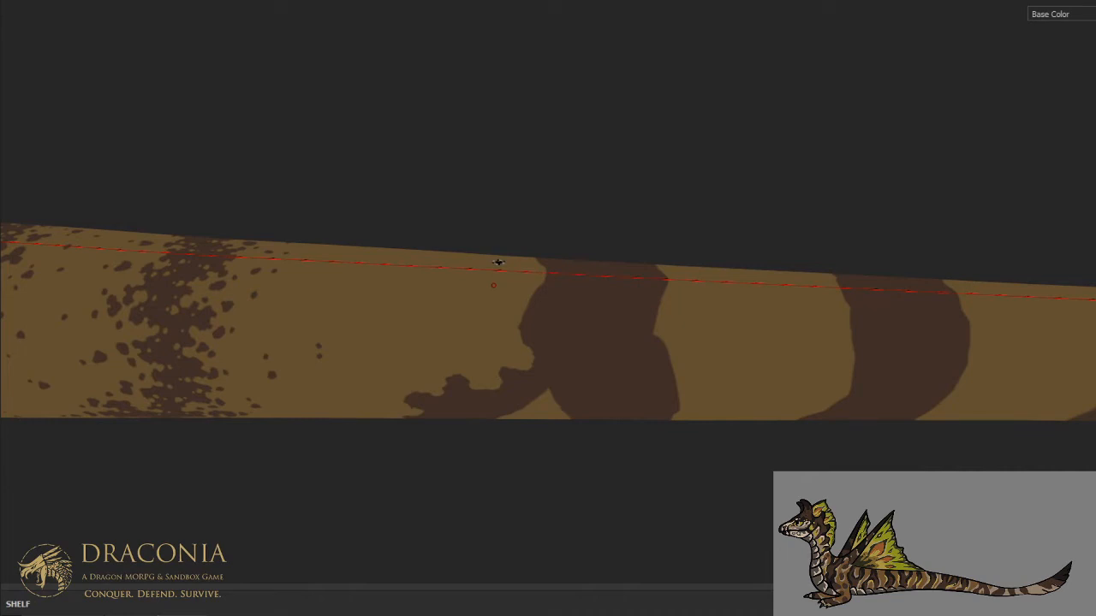
key(ctrl+alt)
alt+drag(499, 241, 490, 272)
mouse_move(519, 329)
mouse_down()
mouse_move(563, 327)
mouse_move(553, 287)
mouse_move(567, 274)
mouse_move(552, 274)
mouse_move(528, 307)
mouse_move(552, 295)
mouse_move(559, 322)
mouse_move(577, 278)
mouse_move(552, 272)
mouse_move(566, 297)
mouse_move(560, 277)
mouse_move(565, 287)
mouse_up()
key(x)
click(581, 285)
click(584, 262)
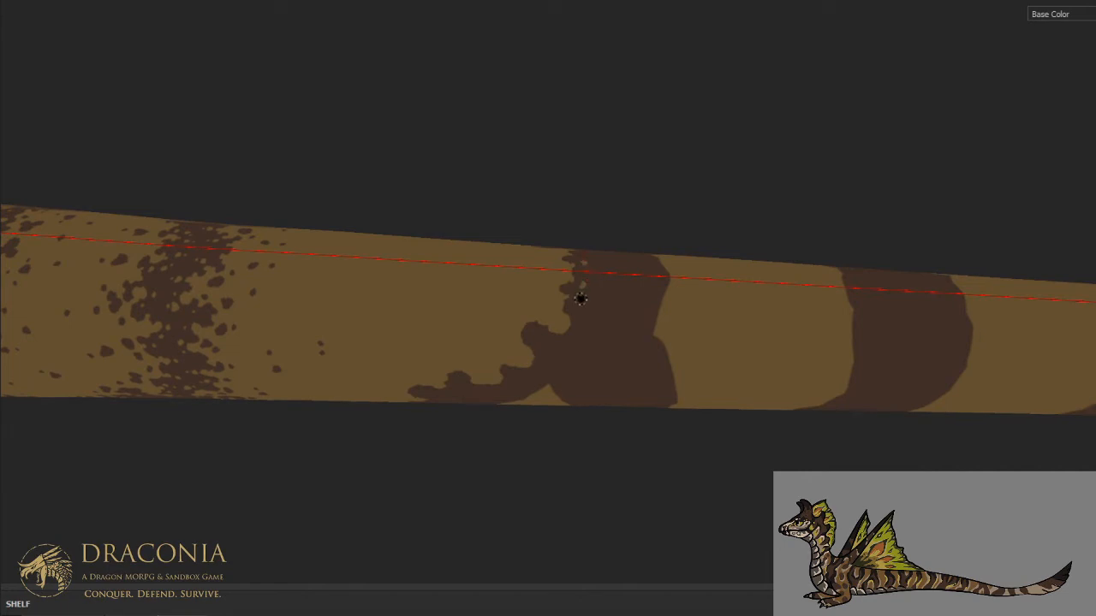
- Mottle the stripe's front edge on the upper flank with alternating brown dots and tan holes, down to where the front arm branches off
click(568, 310)
key(x)
click(583, 311)
key(x)
click(565, 339)
key(x)
key(x)
click(582, 346)
key(x)
key(x)
click(594, 339)
click(606, 326)
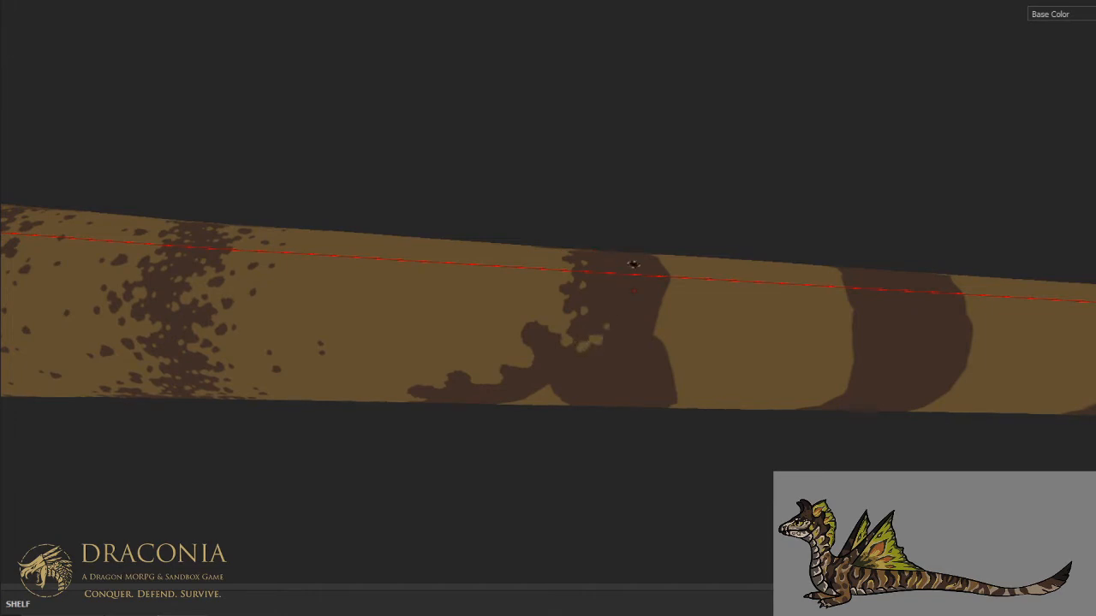
- Break the junction between the front arm and the rest of the arch into brown blotches separated by tan gaps
mouse_move(521, 311)
middle_down()
mouse_move(619, 282)
mouse_move(619, 205)
middle_up()
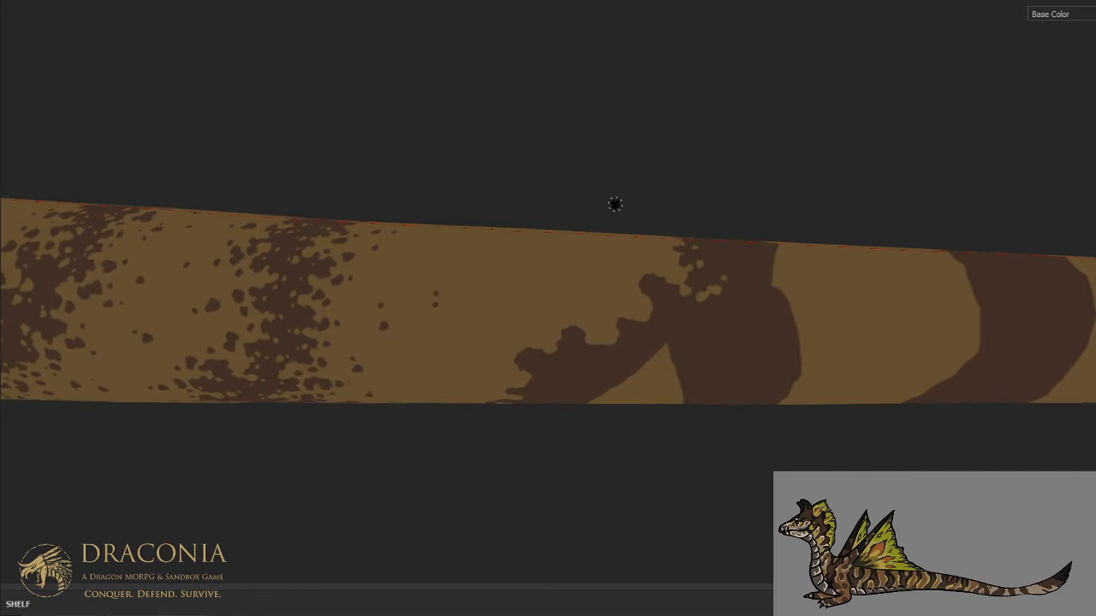
key(x)
mouse_move(655, 289)
mouse_down()
mouse_move(649, 301)
mouse_move(660, 275)
mouse_up()
mouse_move(661, 276)
mouse_down()
mouse_move(651, 312)
mouse_move(665, 324)
mouse_move(649, 317)
mouse_move(677, 317)
mouse_up()
key(x)
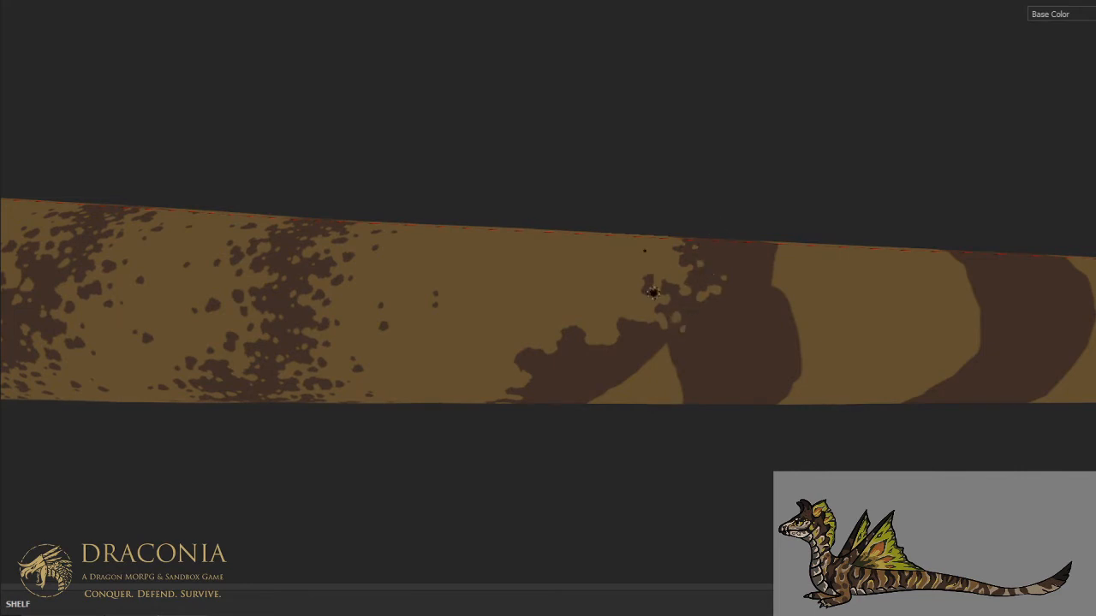
drag(660, 347, 663, 345)
key(ctrl+alt)
alt+drag(565, 374, 697, 194)
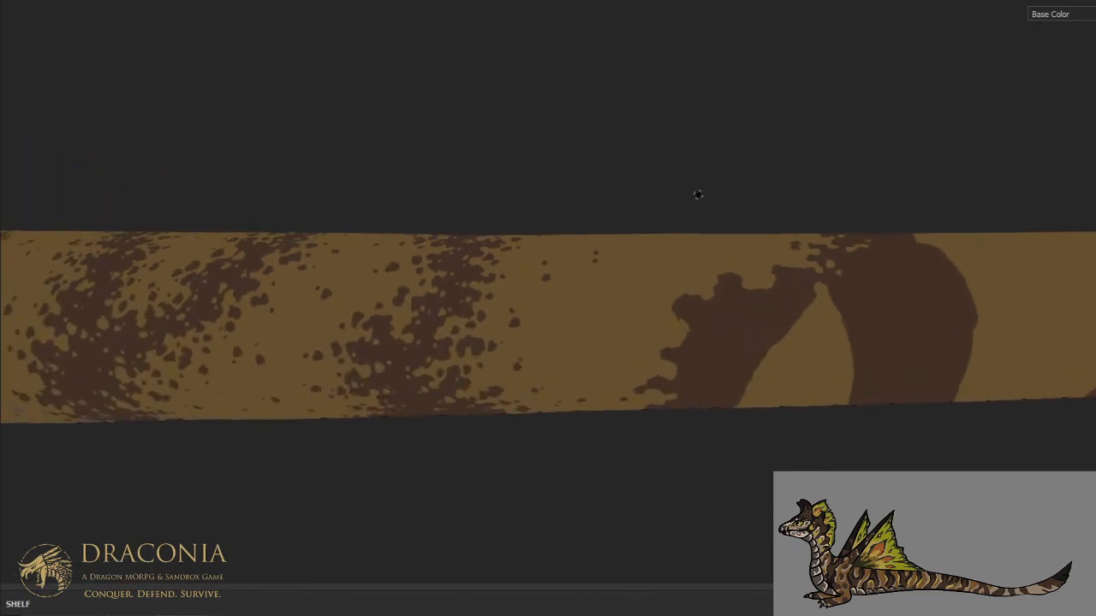
- Notch the inner rear edge of the arch's front arm with tan on the upper and middle flank
key(ctrl+alt)
key(ctrl+alt)
key(ctrl+alt)
mouse_move(772, 345)
mouse_down()
mouse_move(777, 318)
mouse_move(818, 292)
mouse_move(777, 340)
mouse_up()
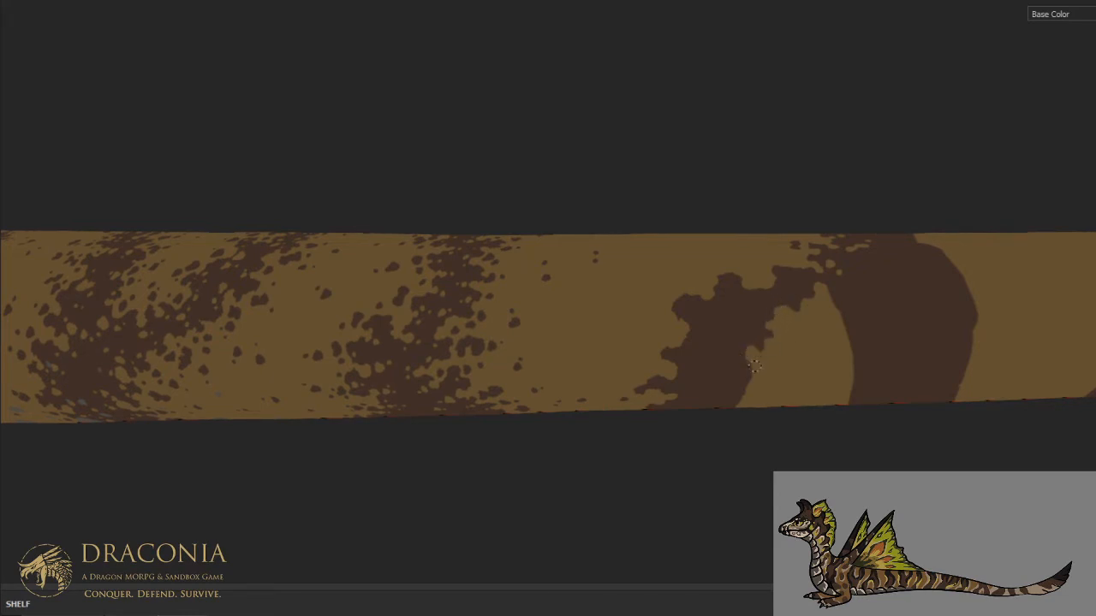
key(ctrl+alt)
key(ctrl+alt)
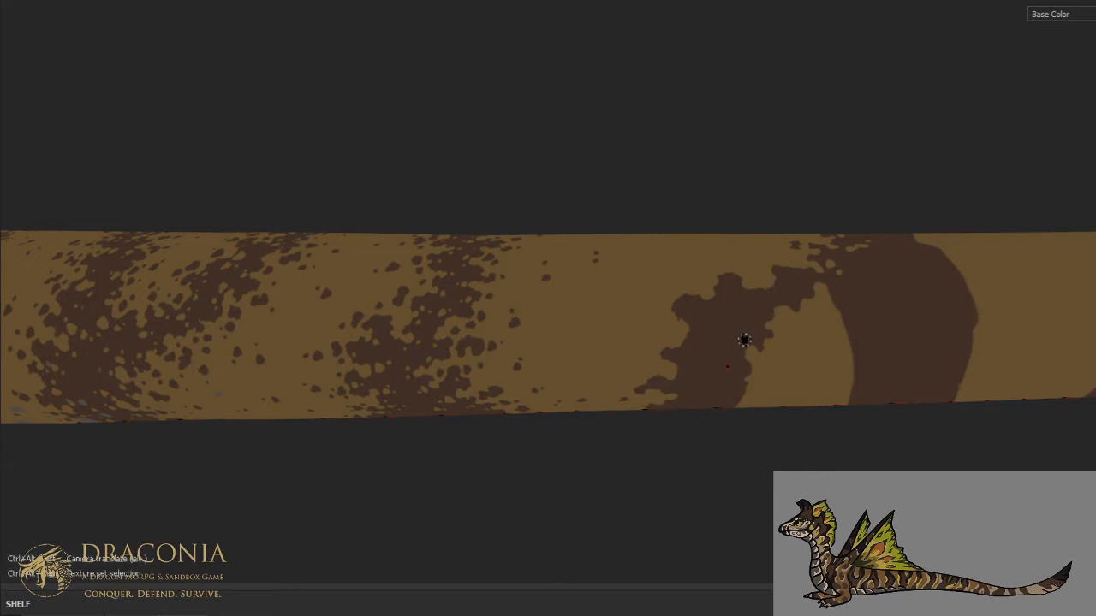
- Carry the ragged tan cut down the front arm's rear edge to the underside and paint over the severed brown strip
alt+drag(729, 372, 710, 269)
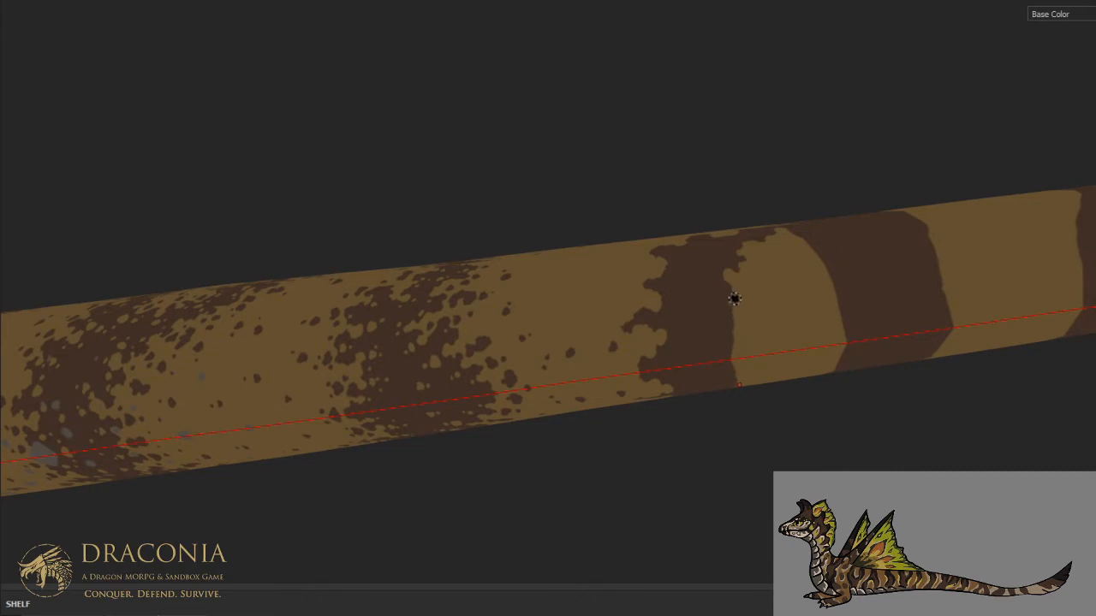
mouse_move(736, 303)
mouse_down()
mouse_move(709, 332)
mouse_move(712, 349)
mouse_up()
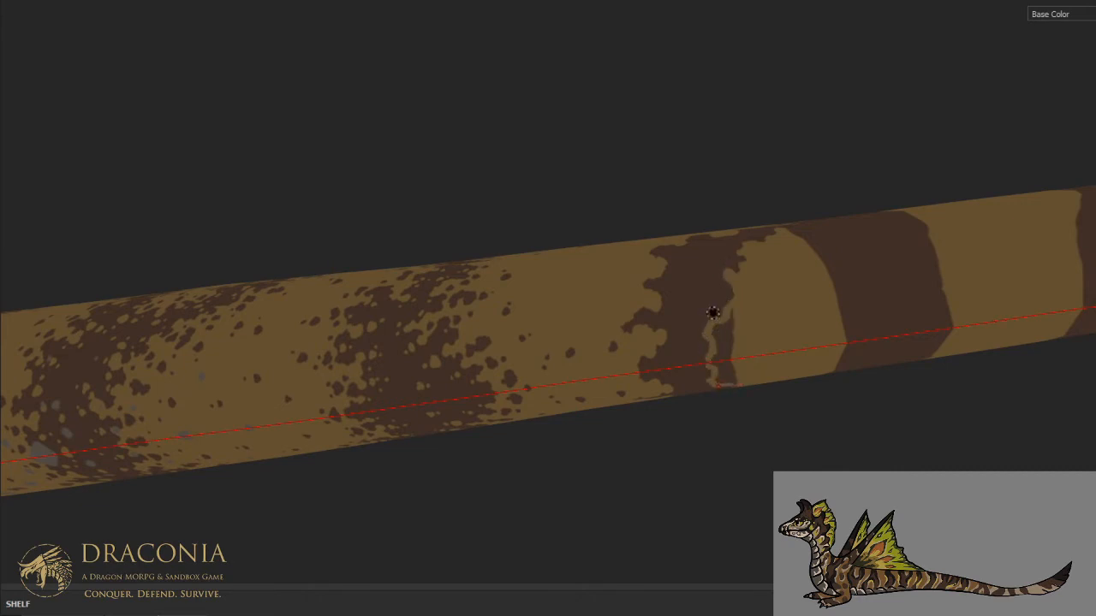
mouse_move(726, 322)
mouse_down()
mouse_move(724, 357)
mouse_move(713, 354)
mouse_up()
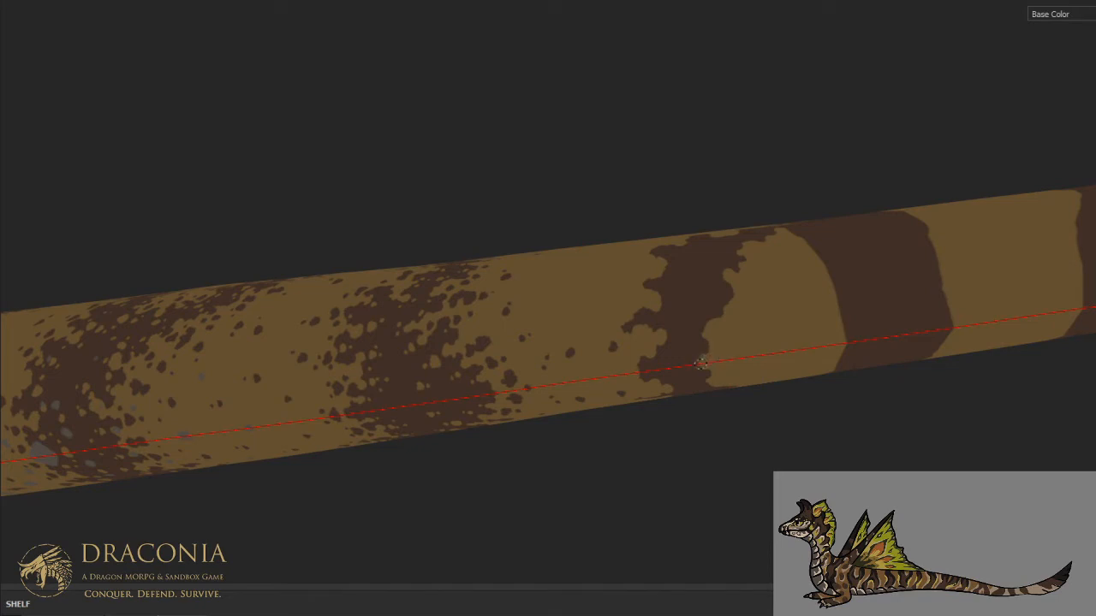
- Dot irregular tan holes through the arch's front arm and roughen its edges down to the lower flank
key(ctrl)
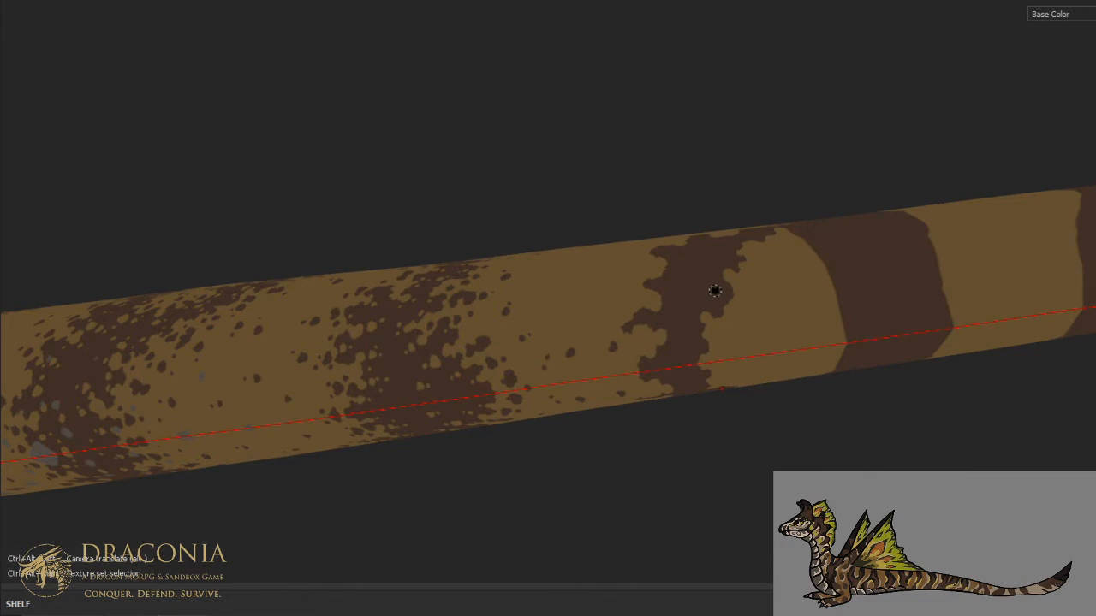
key(ctrl)
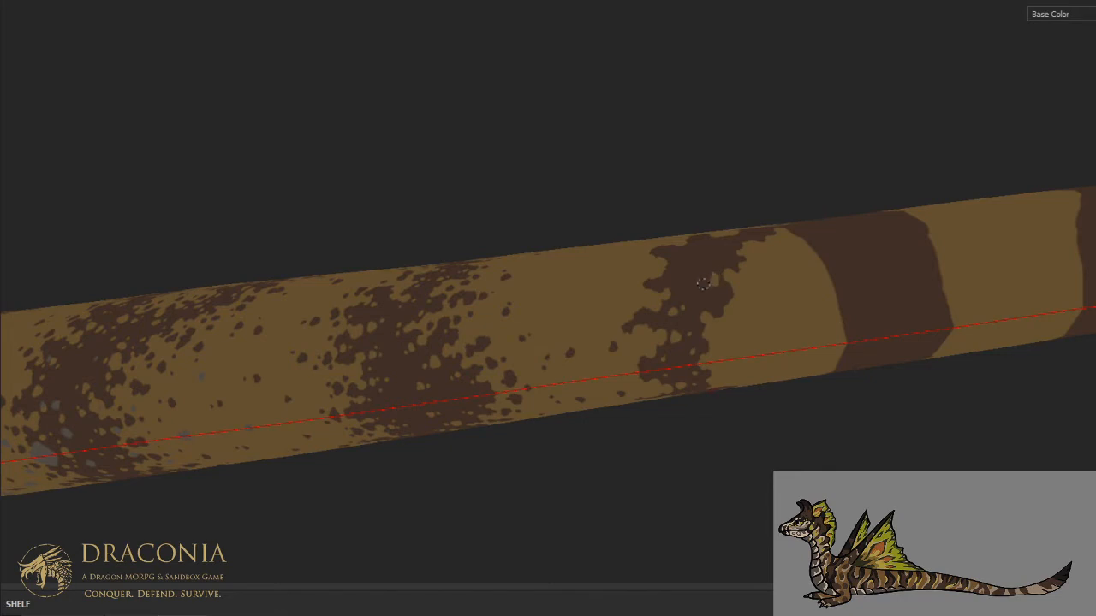
alt+drag(724, 232, 722, 371)
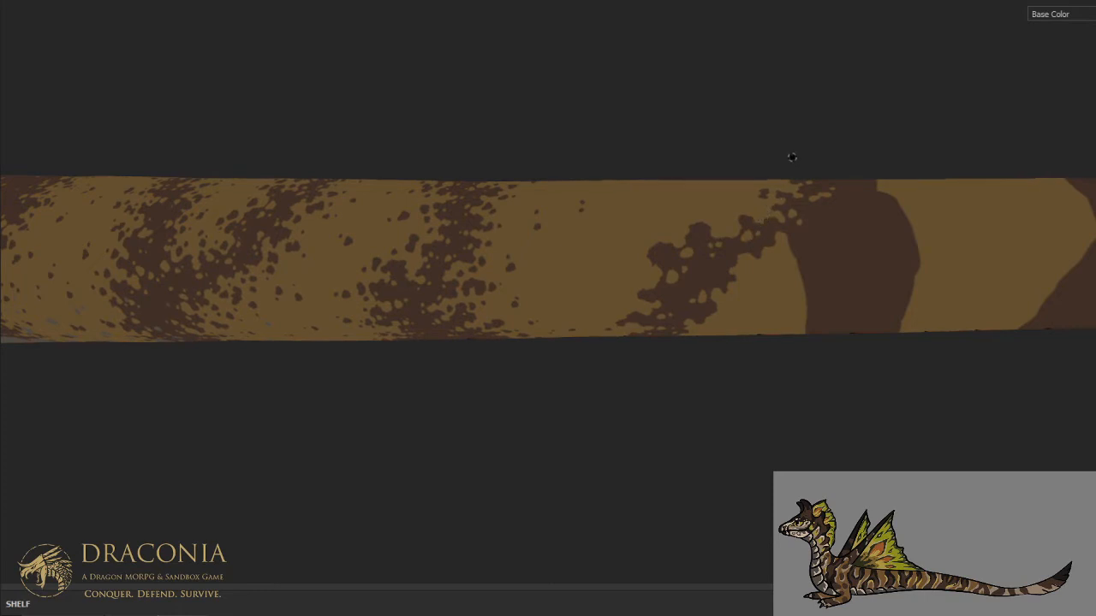
alt+middle_drag(813, 229, 904, 227)
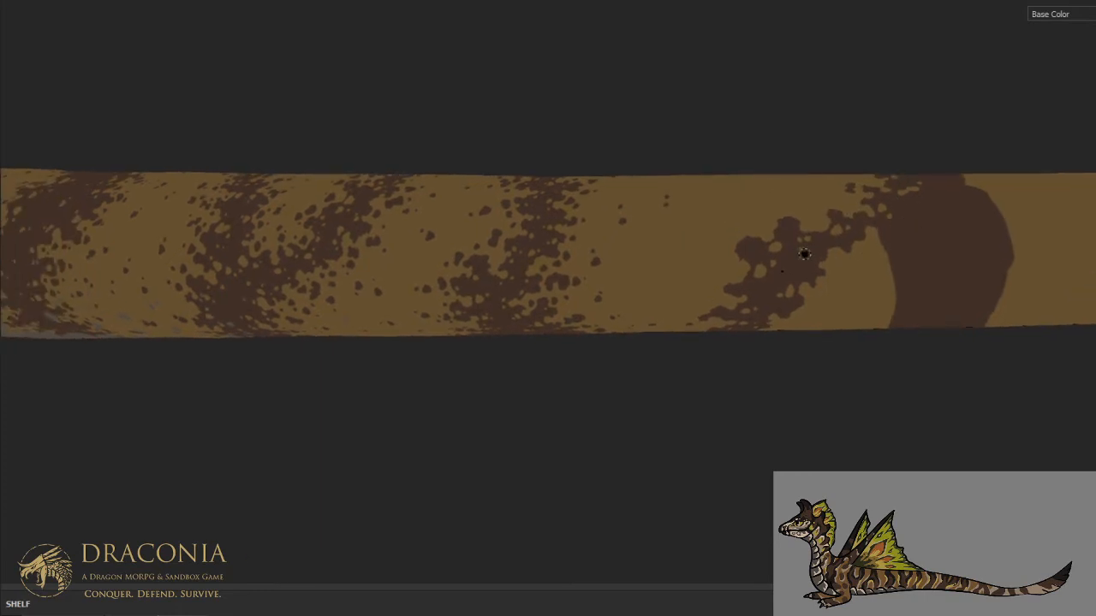
key(ctrl+alt)
key(ctrl+alt)
middle_drag(761, 271, 740, 202)
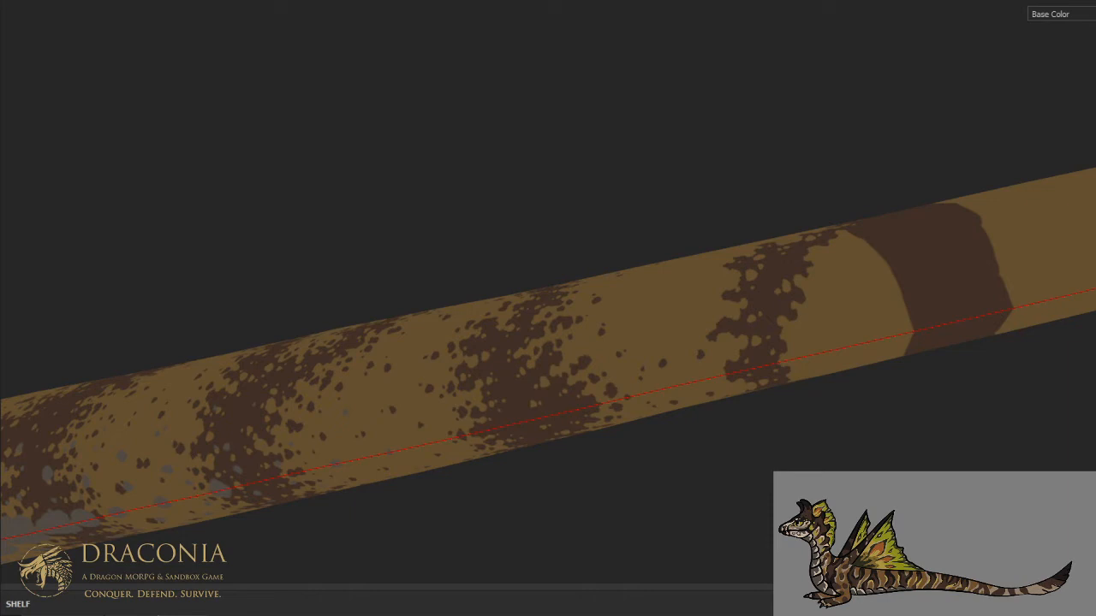
- Carve ragged tan notches into the front edge of the arch's rear arm, just below the junction on the upper flank
alt+middle_drag(809, 105, 624, 171)
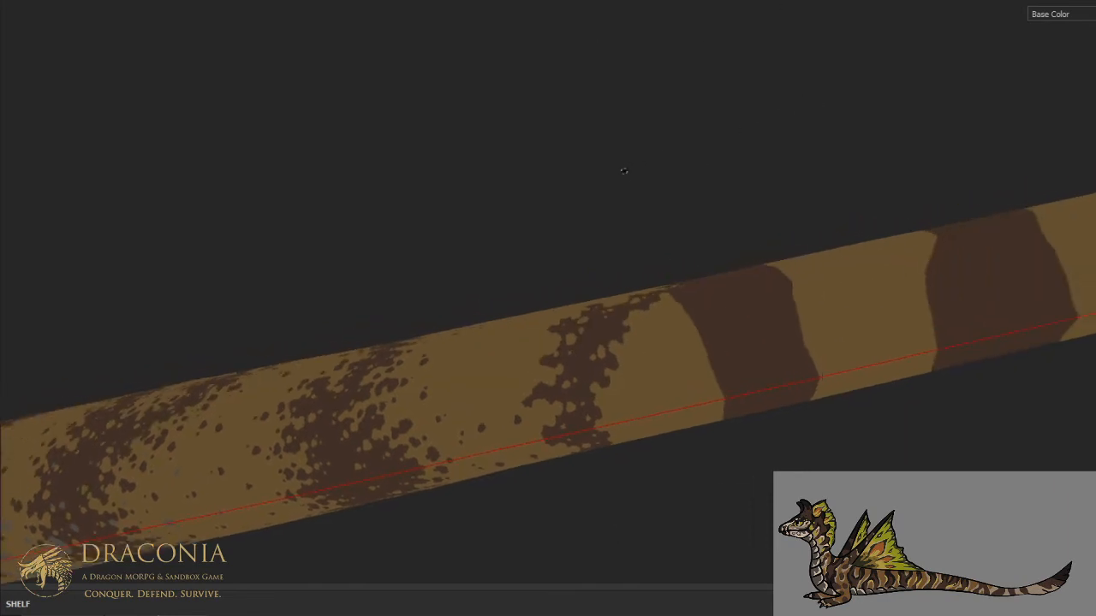
alt+drag(624, 171, 663, 277)
key(ctrl+alt)
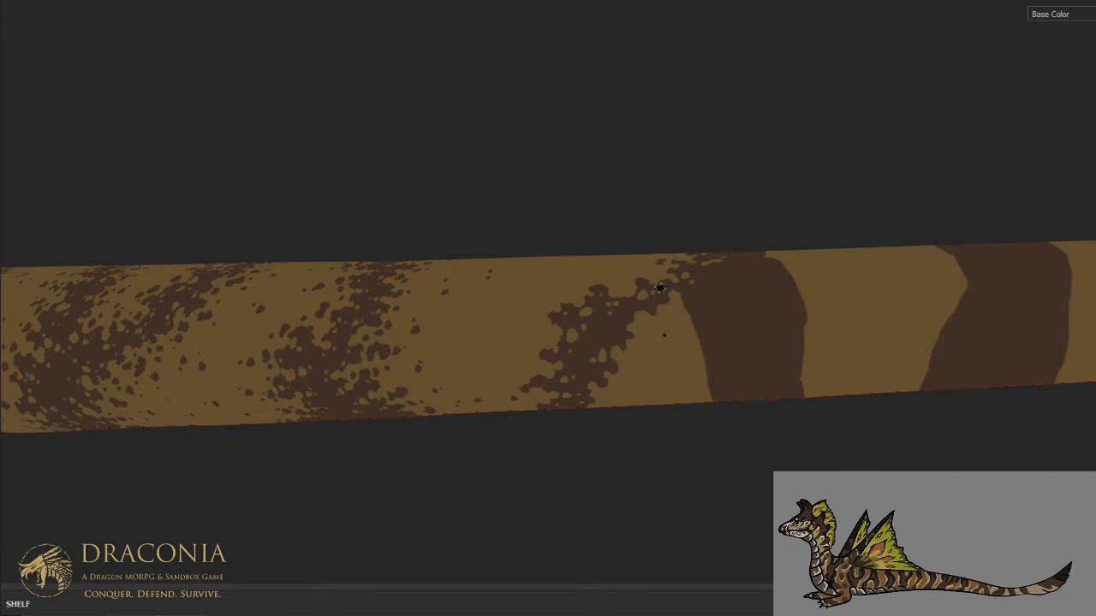
key(ctrl+alt)
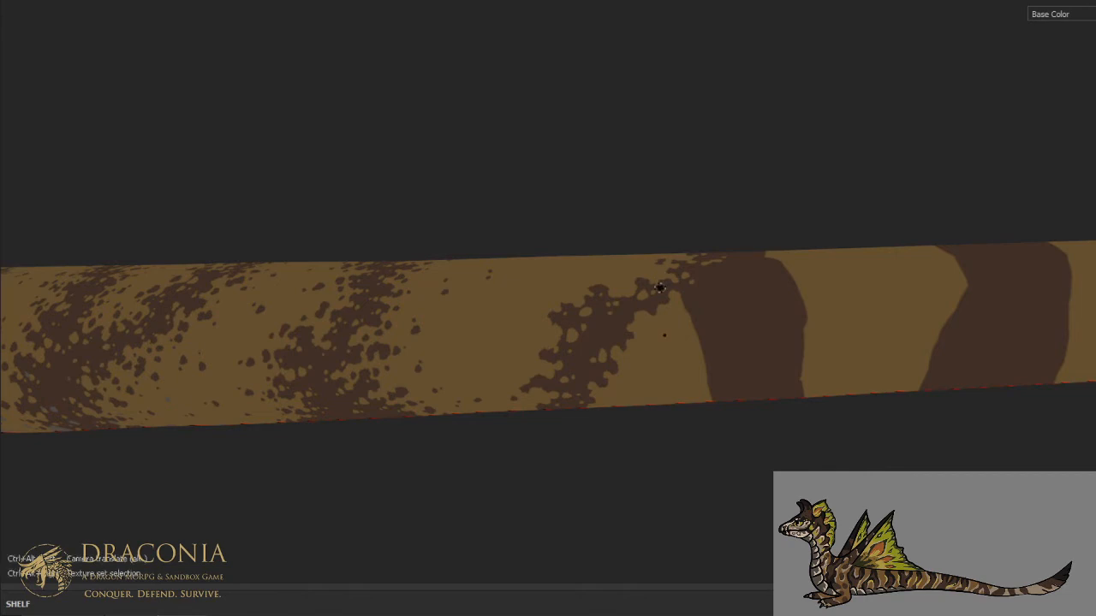
alt+drag(779, 280, 736, 376)
ctrl+alt+drag(748, 306, 701, 293)
scroll(731, 348, up, 3)
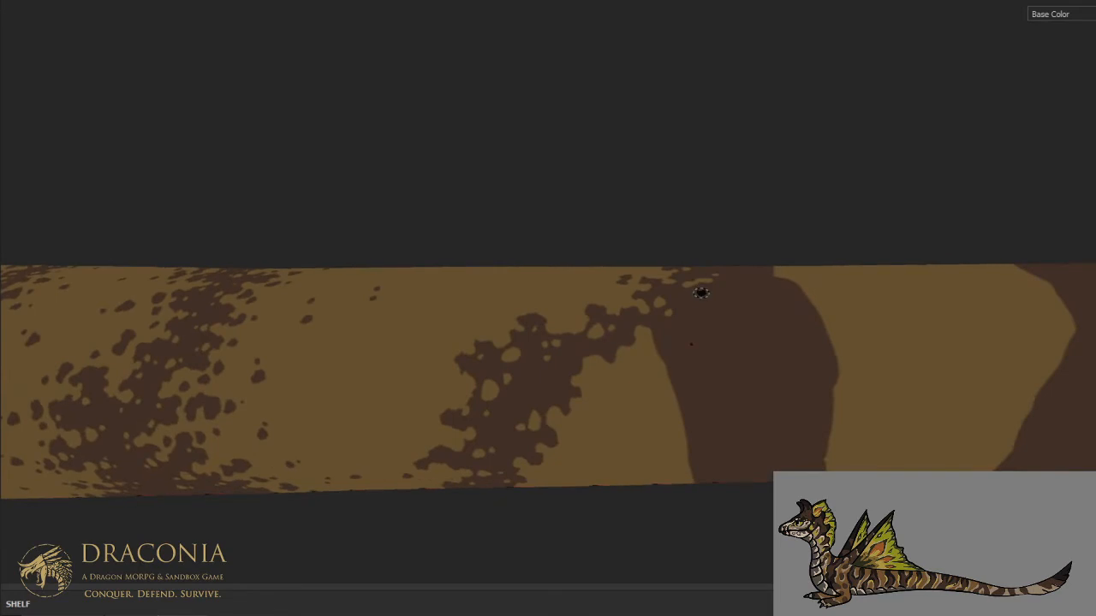
mouse_move(677, 330)
mouse_down()
mouse_move(688, 337)
mouse_move(657, 351)
mouse_move(687, 329)
mouse_move(678, 333)
mouse_move(682, 318)
mouse_move(660, 350)
mouse_move(682, 372)
mouse_up()
key(x)
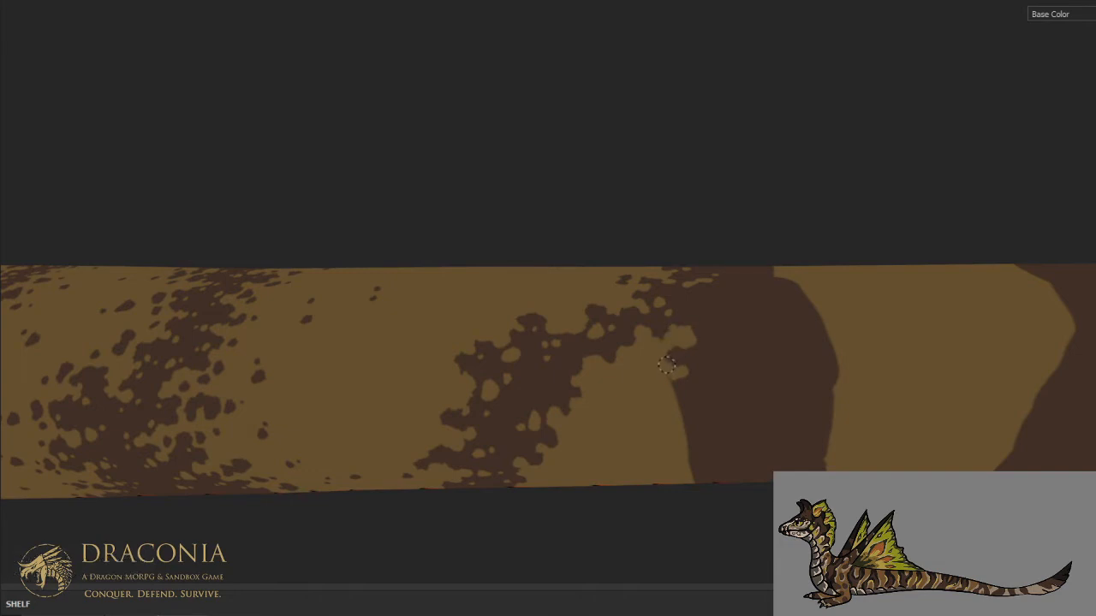
- Cut a deep tan recess into the rear arm's front edge on the middle flank and clear the isolated brown patch
click(701, 373)
mouse_move(693, 398)
mouse_down()
mouse_move(733, 379)
mouse_move(744, 392)
mouse_move(685, 450)
mouse_move(689, 412)
mouse_move(703, 405)
mouse_move(695, 435)
mouse_up()
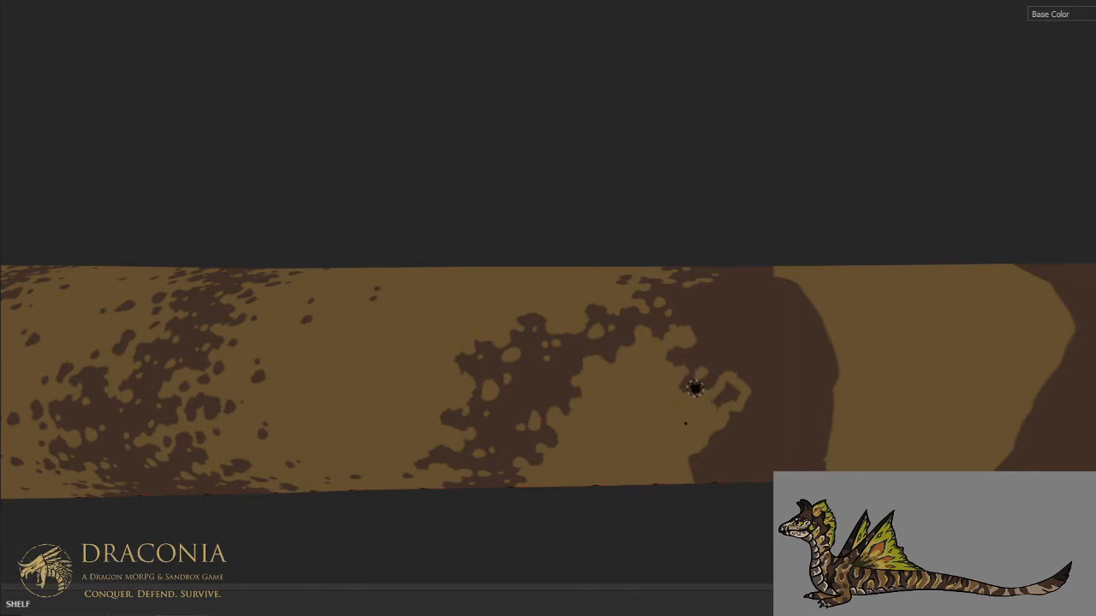
alt+drag(695, 387, 709, 369)
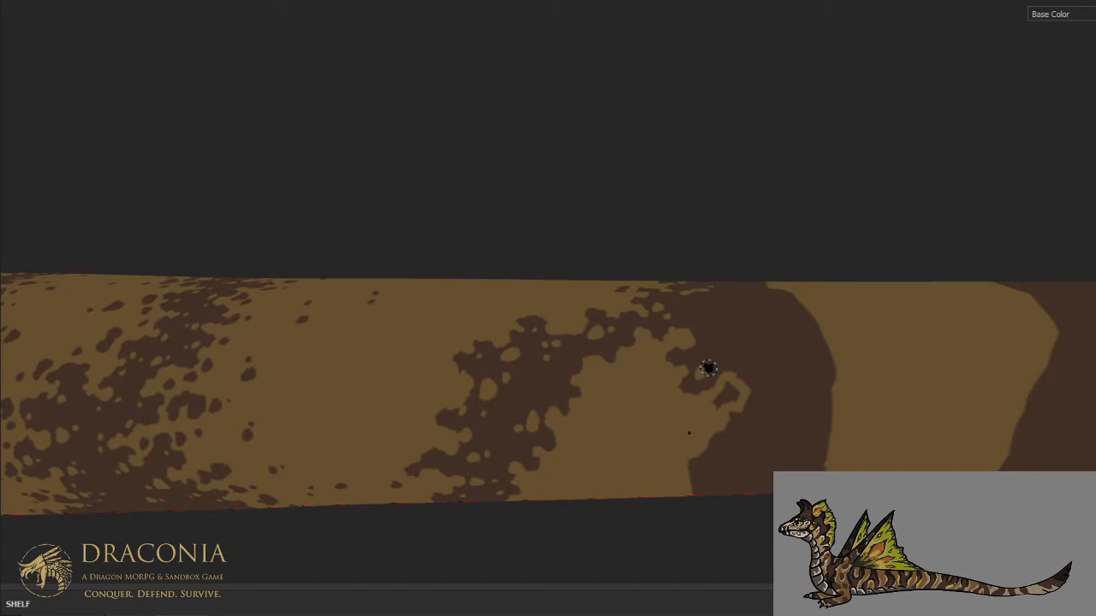
mouse_move(718, 410)
mouse_down()
mouse_move(724, 392)
mouse_move(743, 391)
mouse_up()
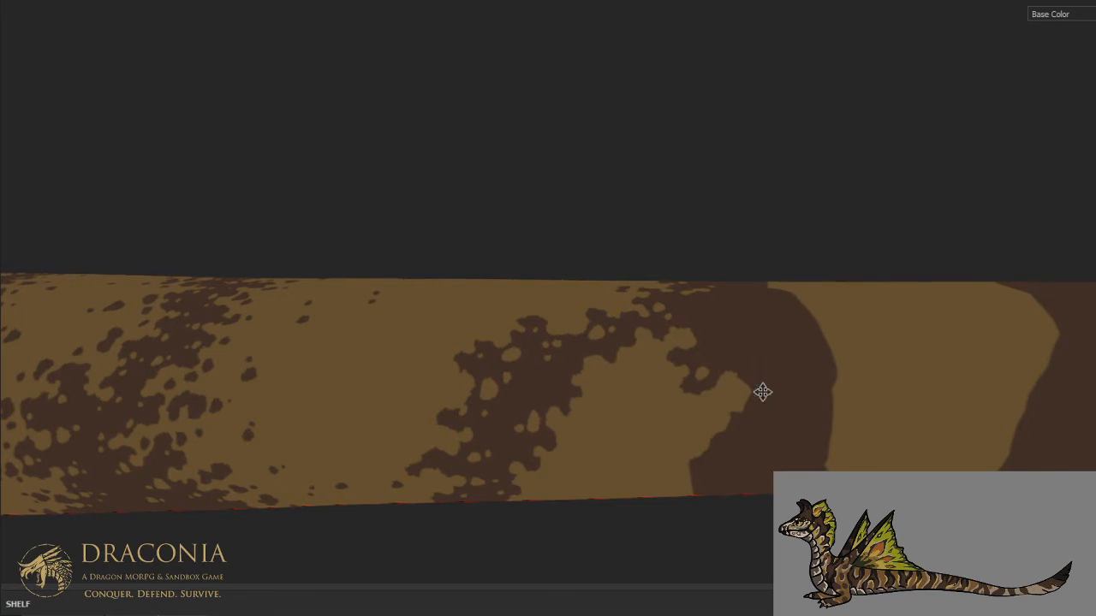
- Break up the rear arm's front edge from the recess down to the underside with tan notches, holes and small brown blotches
alt+middle_drag(761, 391, 744, 331)
alt+drag(745, 332, 733, 288)
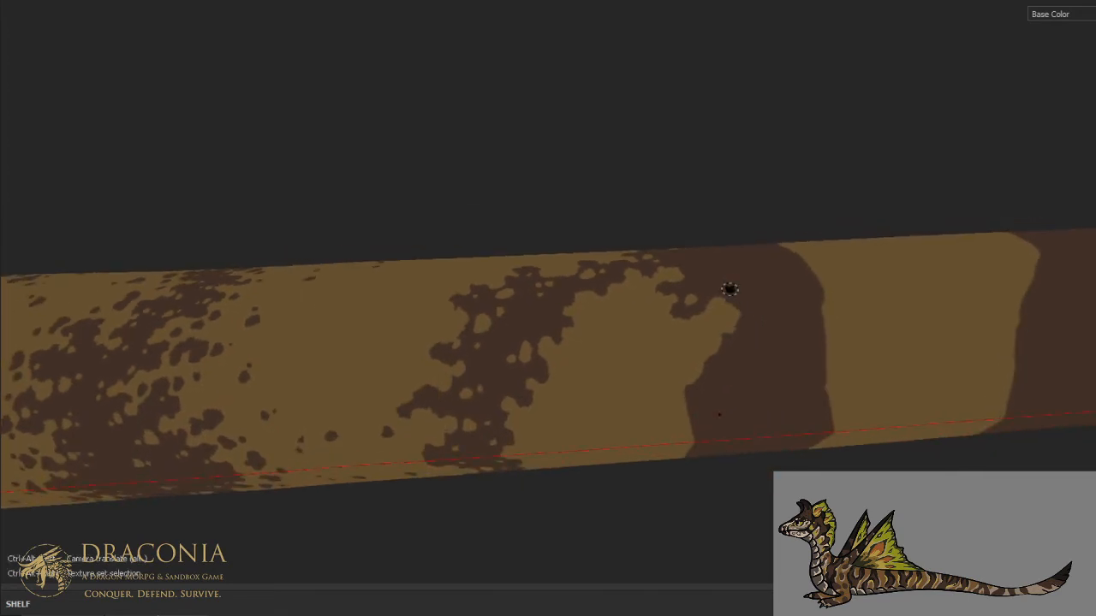
alt+drag(716, 306, 655, 273)
mouse_move(702, 374)
mouse_down()
mouse_move(703, 398)
mouse_move(740, 406)
mouse_move(728, 437)
mouse_move(714, 426)
mouse_move(734, 386)
mouse_move(696, 394)
mouse_up()
key(ctrl+alt)
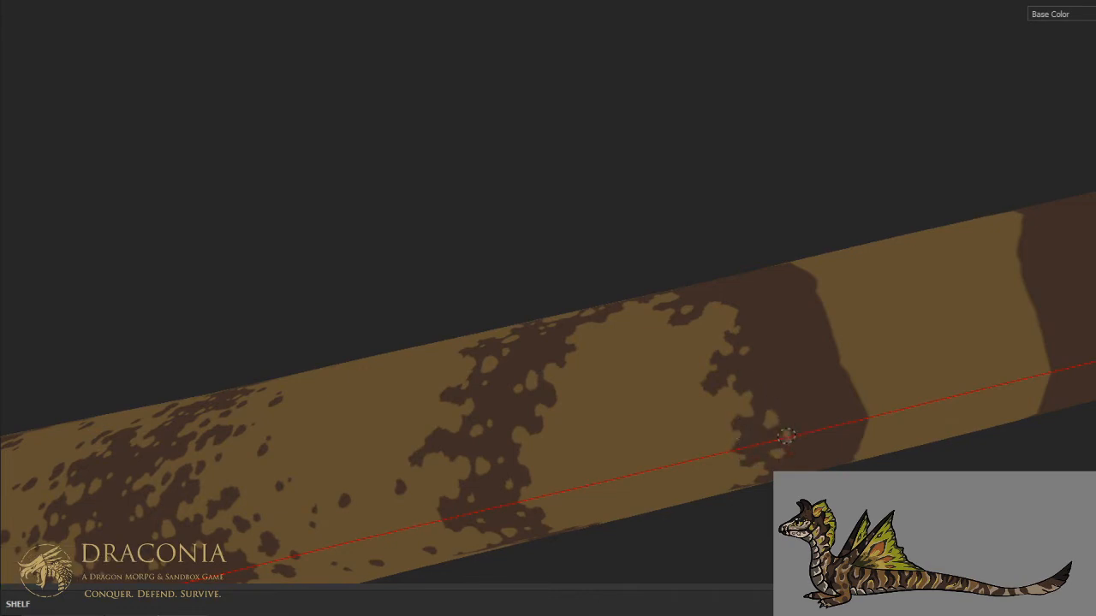
alt+drag(799, 365, 684, 370)
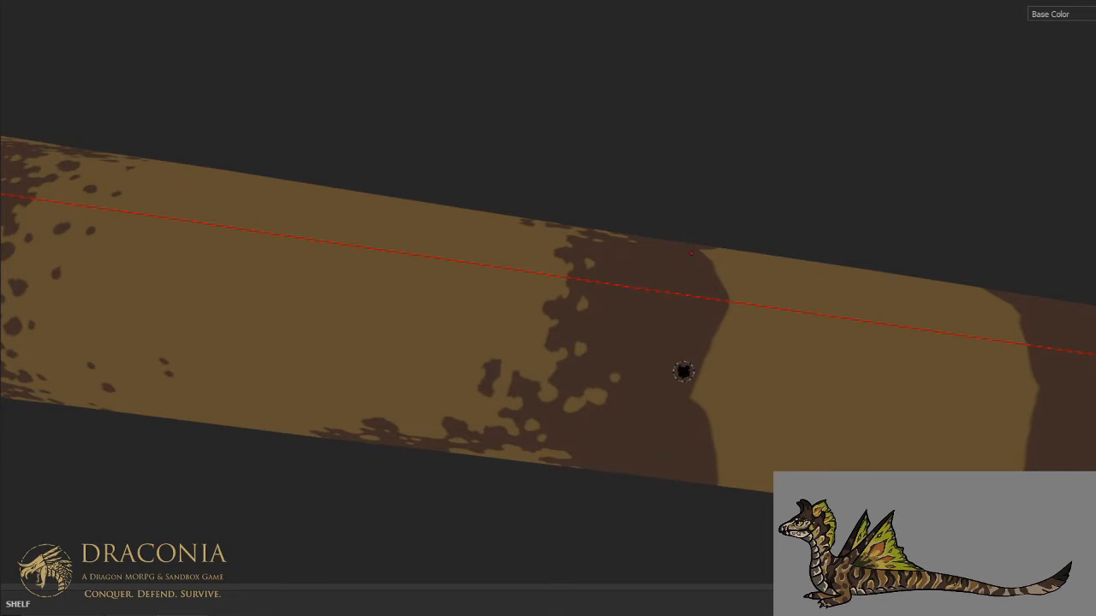
- Carve ragged tan notches and small holes into the rear edge of the arch's rear arm, from the spine down the upper flank
mouse_move(687, 357)
mouse_down()
mouse_move(676, 332)
mouse_move(694, 346)
mouse_move(709, 330)
mouse_move(702, 322)
mouse_move(726, 304)
mouse_move(723, 313)
mouse_up()
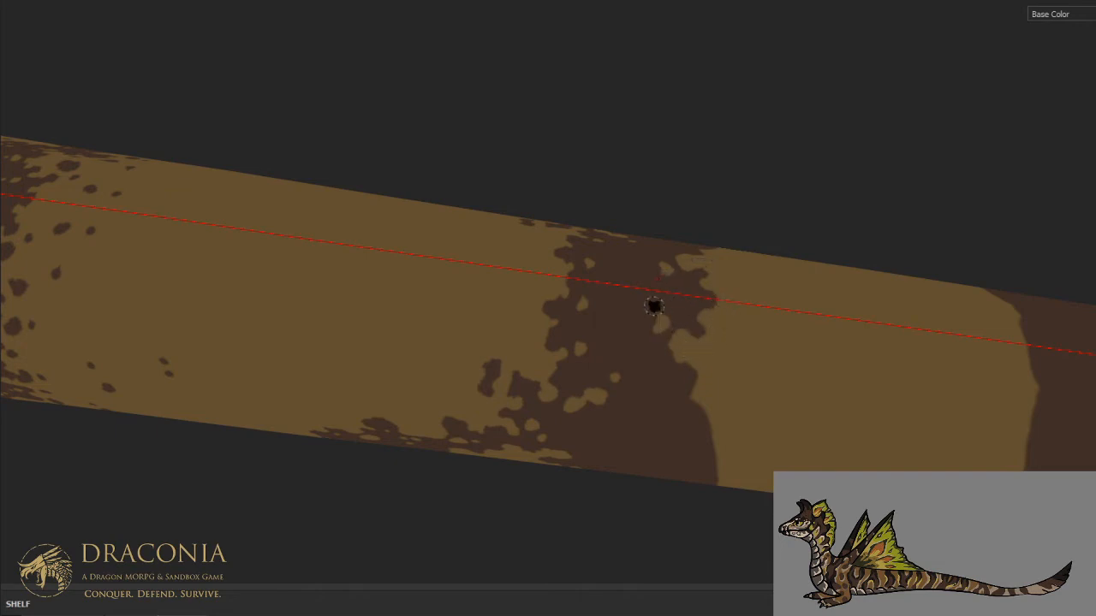
mouse_move(700, 371)
mouse_down()
mouse_move(688, 387)
mouse_move(665, 387)
mouse_up()
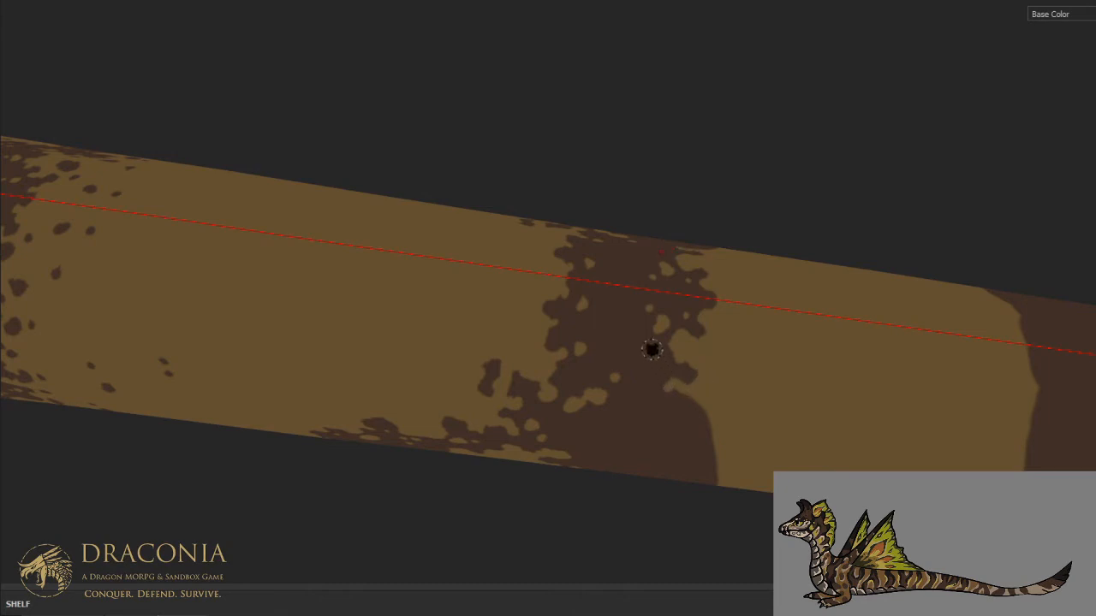
key(ctrl)
key(ctrl+alt)
key(ctrl+alt)
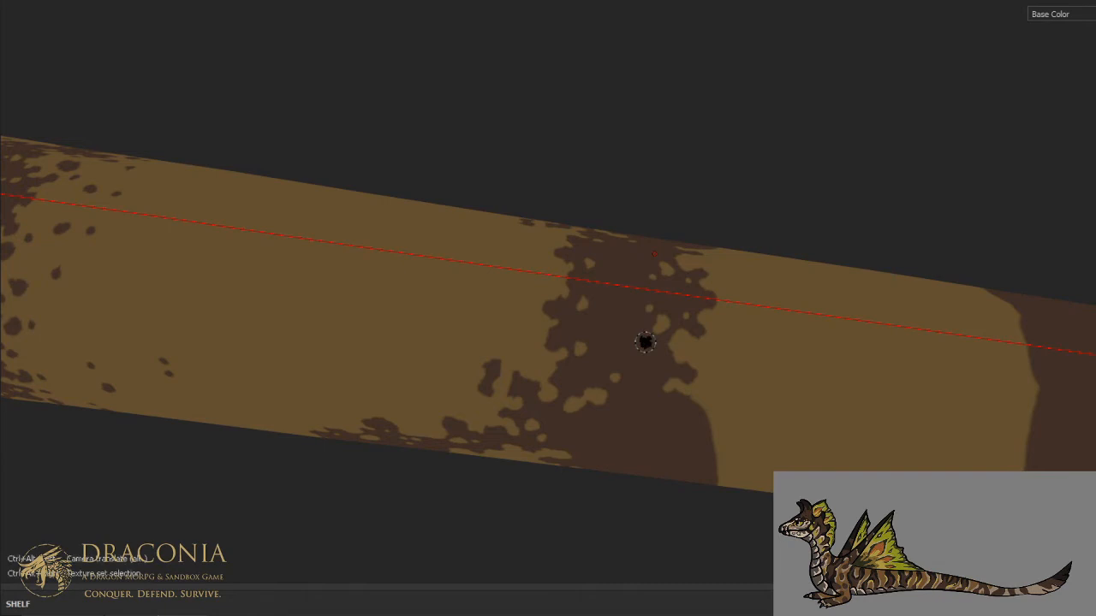
key(ctrl+alt)
drag(688, 250, 721, 251)
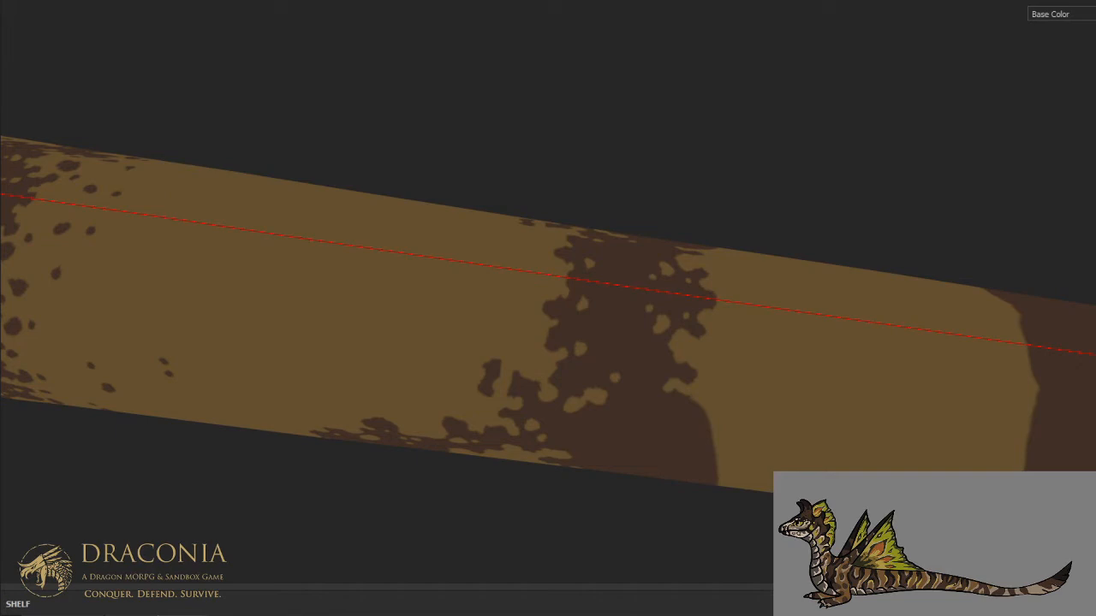
- Continue the tan notches along the rear arm's rear edge onto the middle flank, level with the arch's junction
scroll(689, 367, down, 1)
alt+drag(694, 429, 689, 334)
mouse_move(677, 376)
alt+mouse_down()
mouse_move(673, 417)
mouse_move(597, 331)
alt+mouse_up()
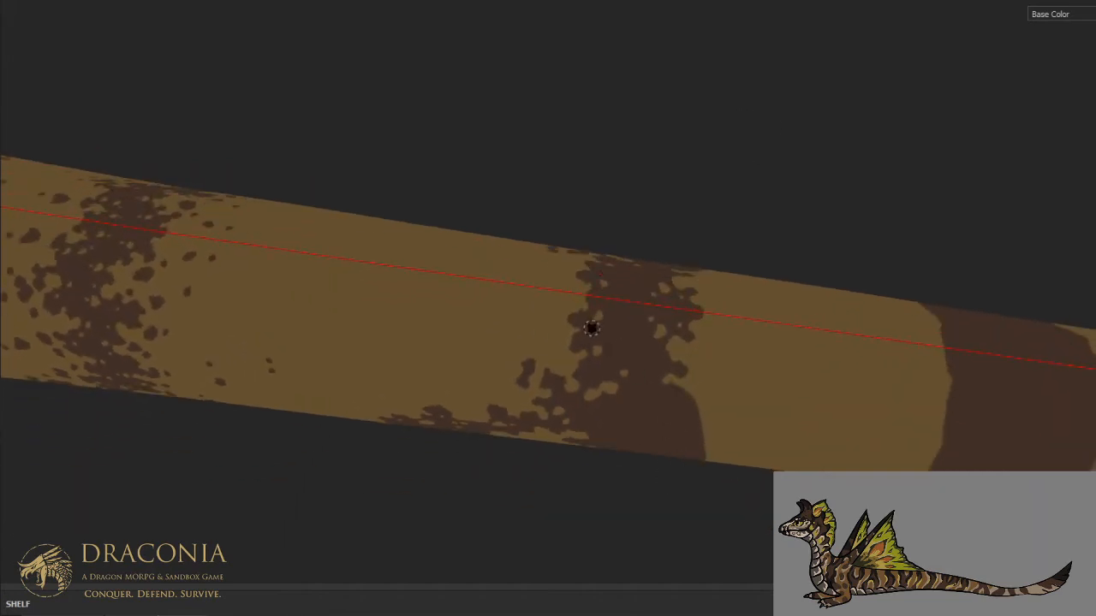
key(ctrl)
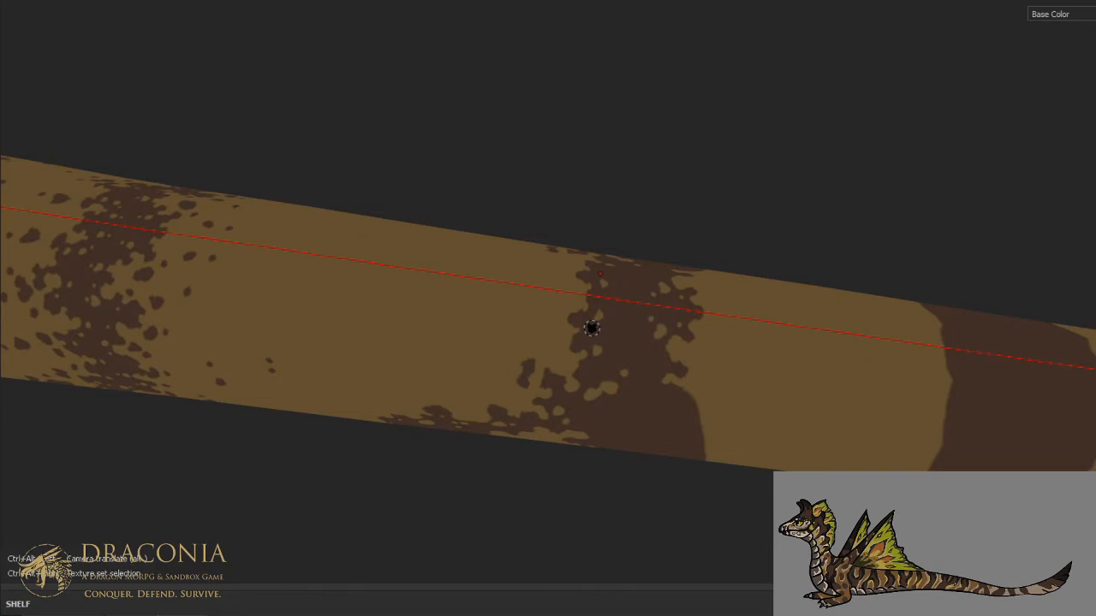
key(ctrl)
scroll(599, 335, up, 2)
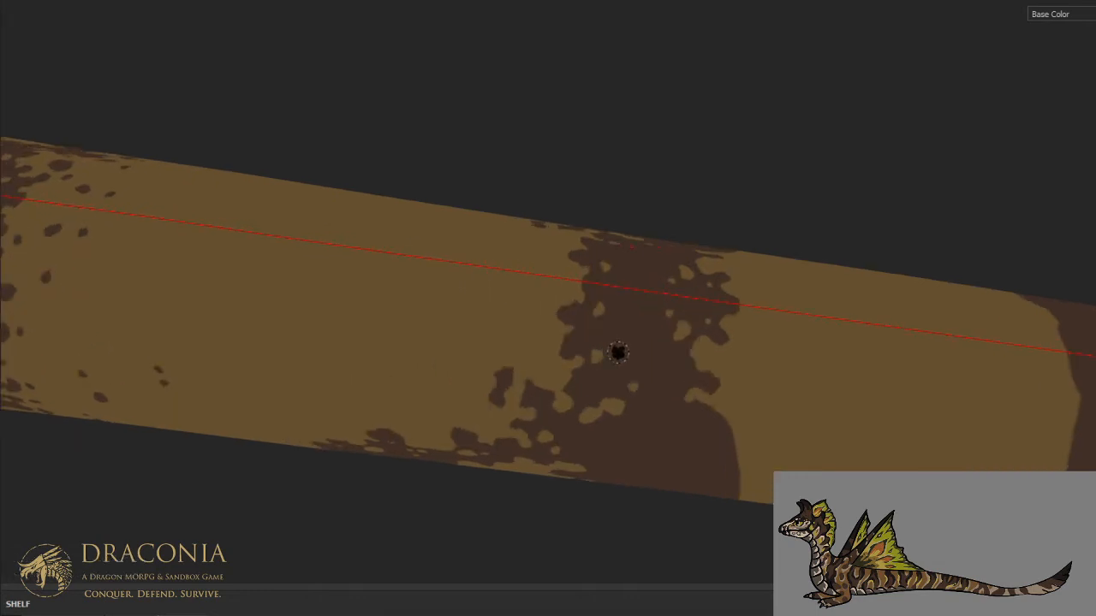
alt+drag(656, 401, 729, 360)
scroll(729, 361, up, 1)
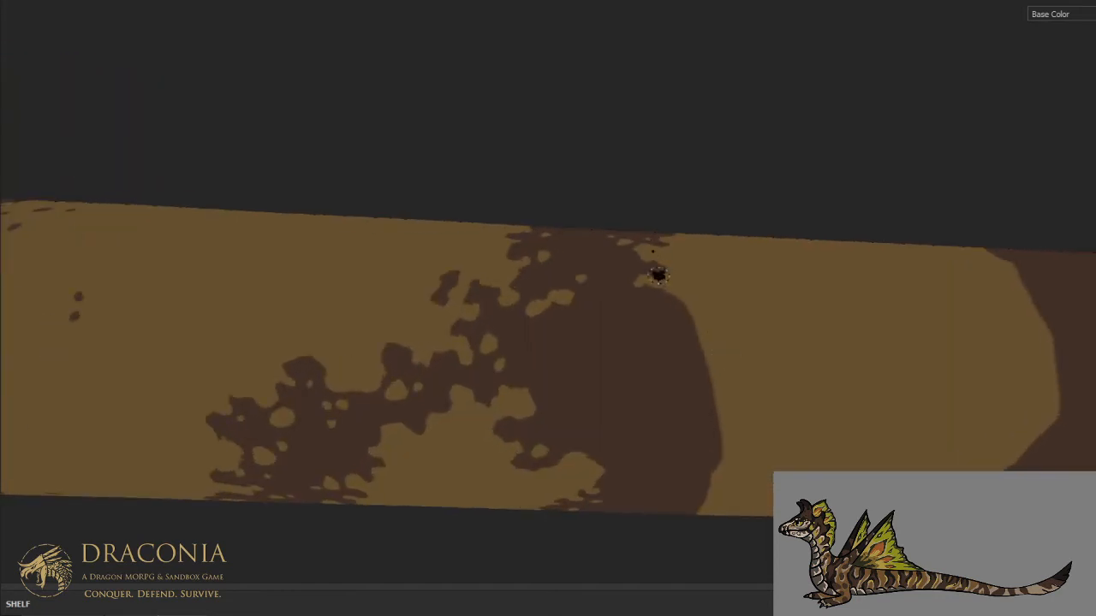
mouse_move(638, 321)
mouse_down()
mouse_move(632, 336)
mouse_move(666, 338)
mouse_move(672, 351)
mouse_move(661, 385)
mouse_up()
mouse_move(646, 343)
mouse_down()
mouse_move(632, 315)
mouse_move(673, 318)
mouse_move(687, 366)
mouse_move(673, 364)
mouse_up()
alt+middle_drag(670, 389, 674, 318)
alt+drag(676, 321, 675, 291)
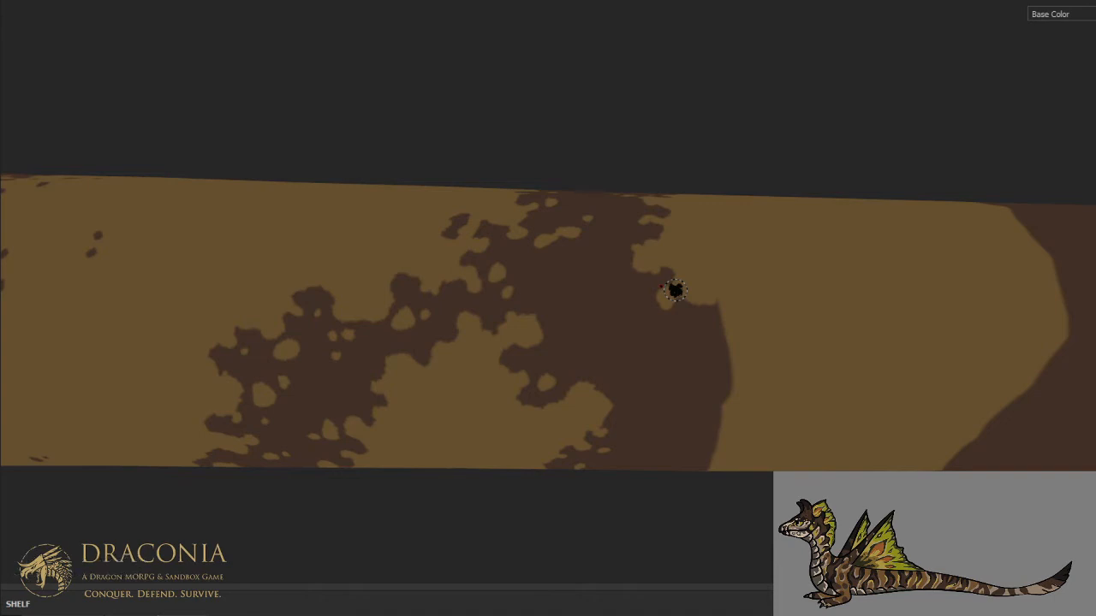
- Cut two deep tan recesses into the rear arm's rear edge on the middle flank and clear the cut-off brown sliver
mouse_move(709, 332)
alt+mouse_down()
mouse_move(700, 300)
mouse_move(693, 339)
mouse_move(649, 372)
mouse_move(690, 392)
mouse_move(666, 426)
alt+mouse_up()
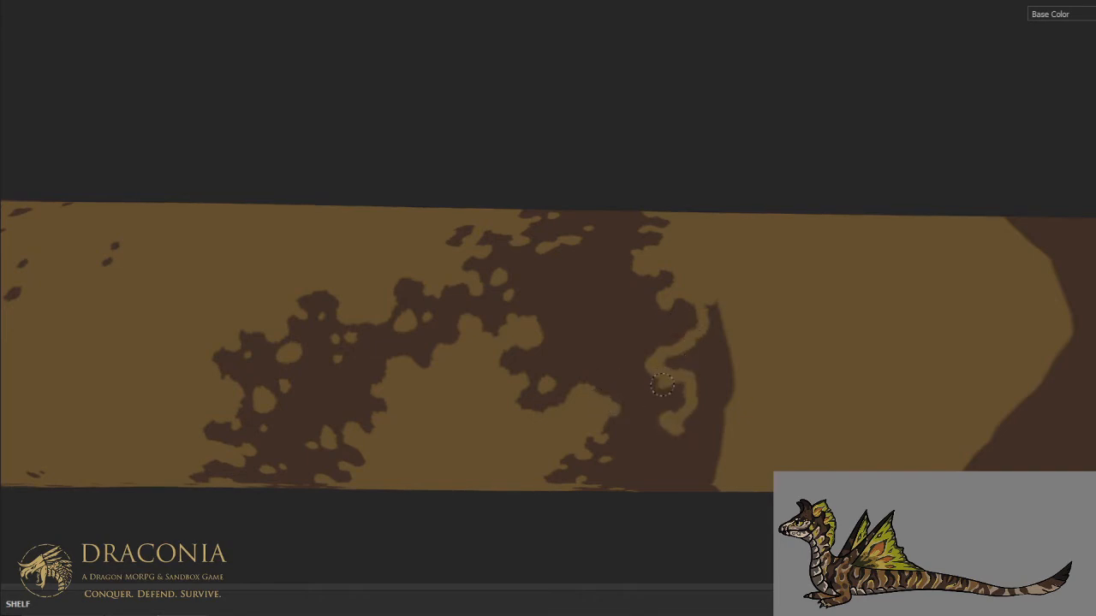
mouse_move(665, 354)
mouse_down()
mouse_move(689, 358)
mouse_move(709, 338)
mouse_move(708, 305)
mouse_move(726, 390)
mouse_move(697, 398)
mouse_move(719, 433)
mouse_move(695, 430)
mouse_up()
click(704, 401)
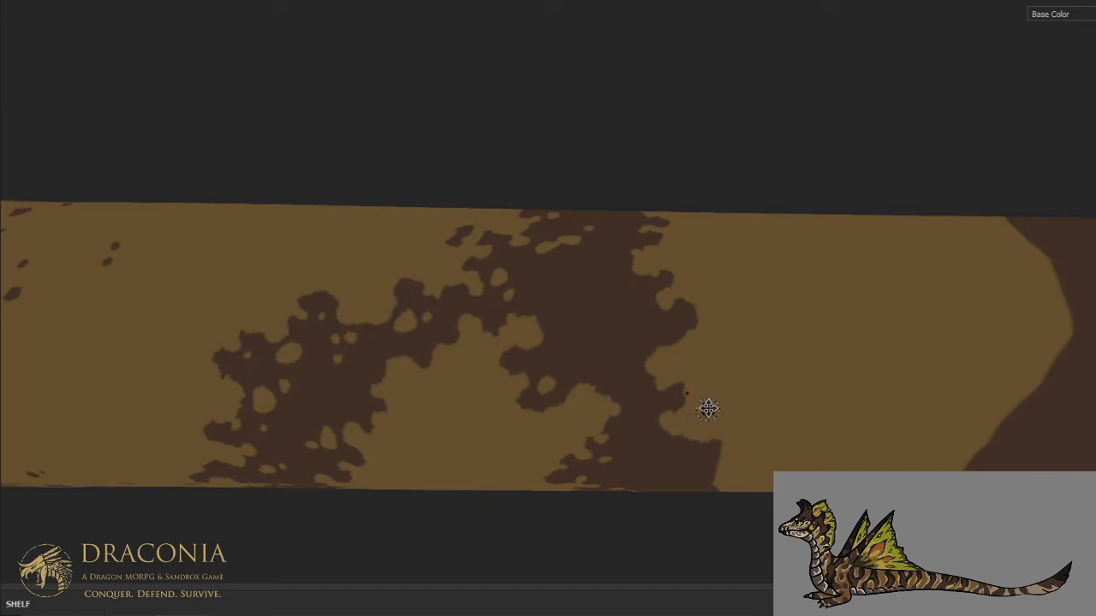
middle_drag(704, 401, 763, 316)
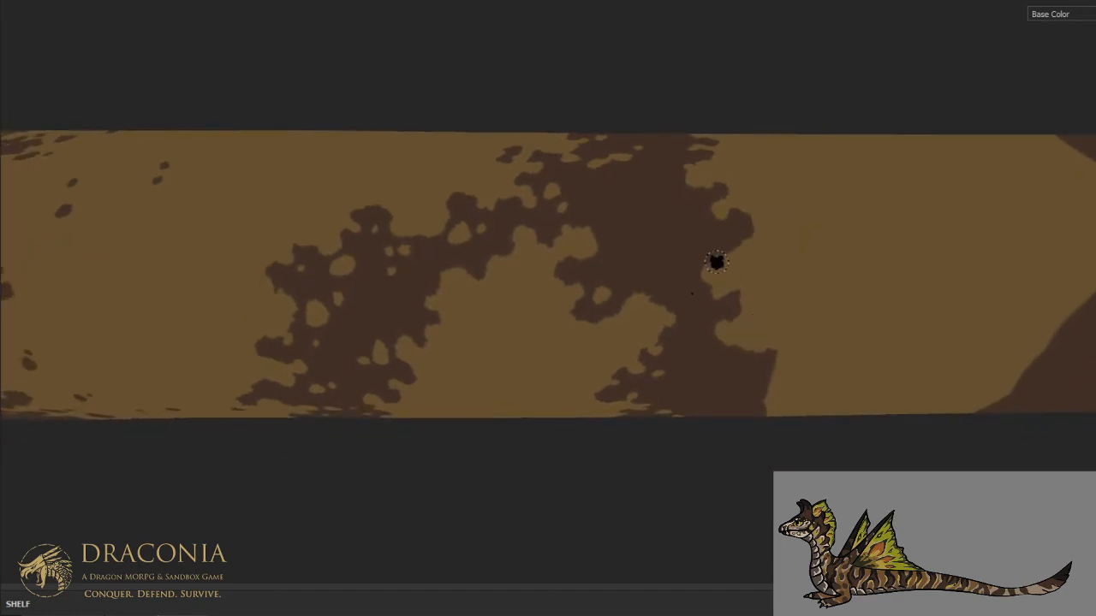
click(754, 217)
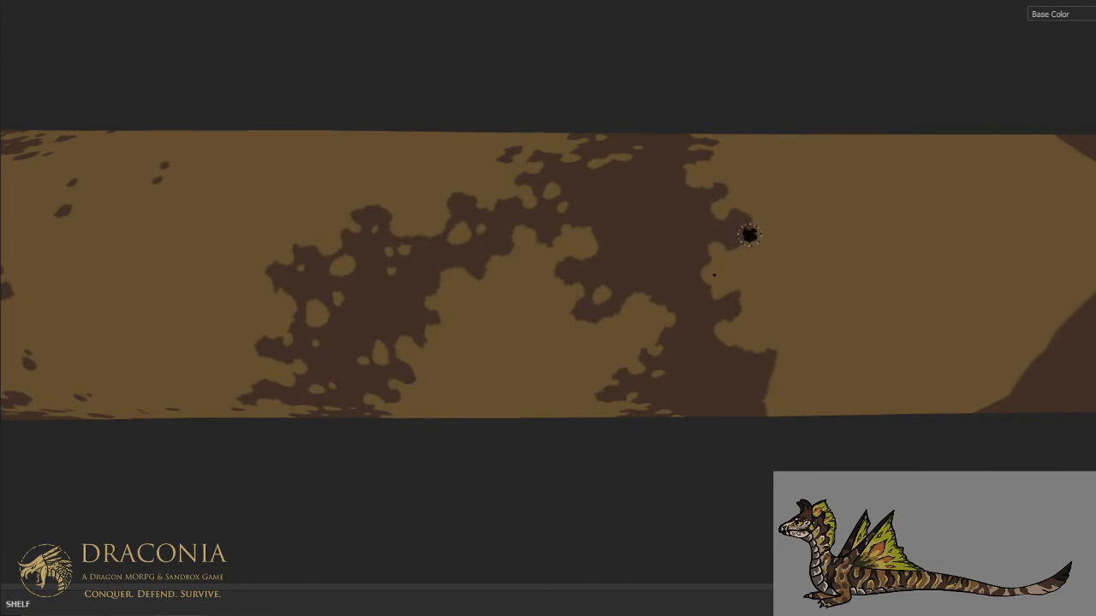
- Break up the rear arm's rear edge from the lower flank to the underside with tan notches and round holes
mouse_move(753, 328)
alt+mouse_down()
mouse_move(745, 261)
mouse_move(759, 269)
mouse_move(754, 259)
mouse_move(712, 309)
mouse_move(728, 311)
mouse_move(734, 329)
mouse_move(718, 350)
mouse_move(706, 341)
mouse_move(690, 372)
mouse_move(701, 384)
mouse_move(727, 369)
mouse_move(748, 390)
mouse_move(765, 383)
mouse_move(779, 421)
mouse_move(773, 363)
mouse_move(747, 374)
mouse_move(718, 362)
mouse_move(697, 374)
mouse_move(711, 353)
mouse_move(744, 346)
mouse_move(732, 315)
mouse_move(760, 289)
mouse_move(768, 301)
alt+mouse_up()
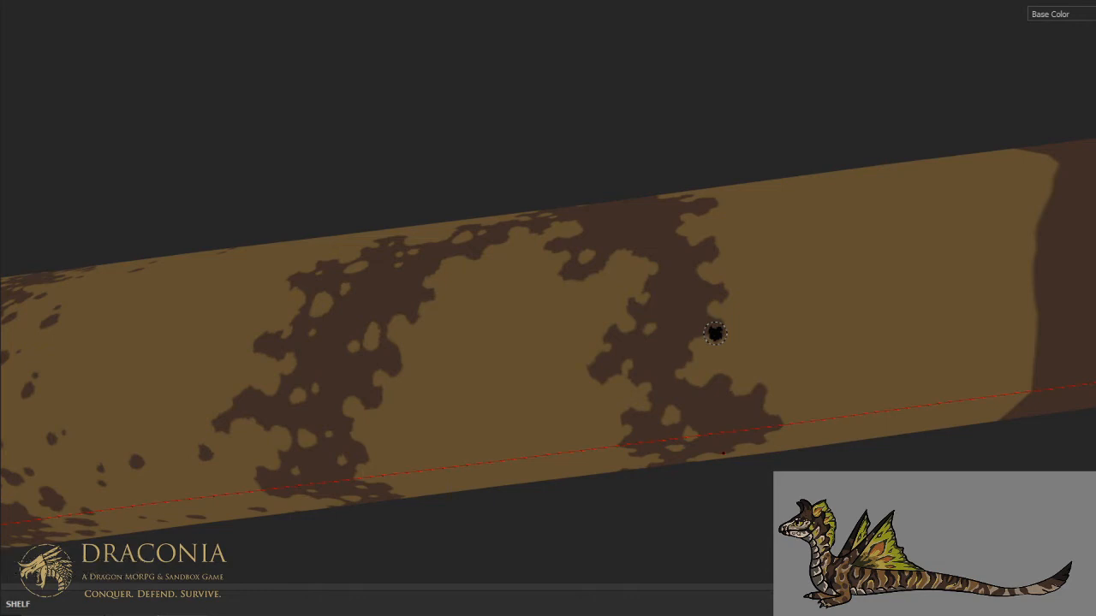
key(ctrl+alt)
key(ctrl)
key(ctrl)
alt+drag(724, 388, 719, 329)
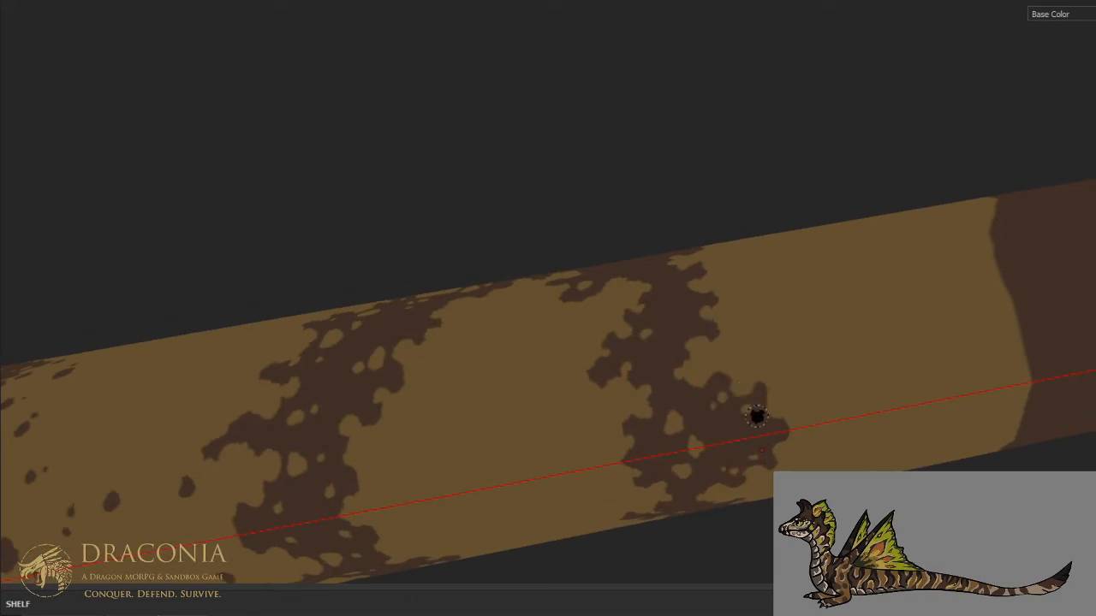
- Dot small irregular tan holes through the solid brown area where the arch's two arms join
mouse_move(767, 357)
alt+mouse_down()
mouse_move(788, 452)
mouse_move(807, 420)
alt+mouse_up()
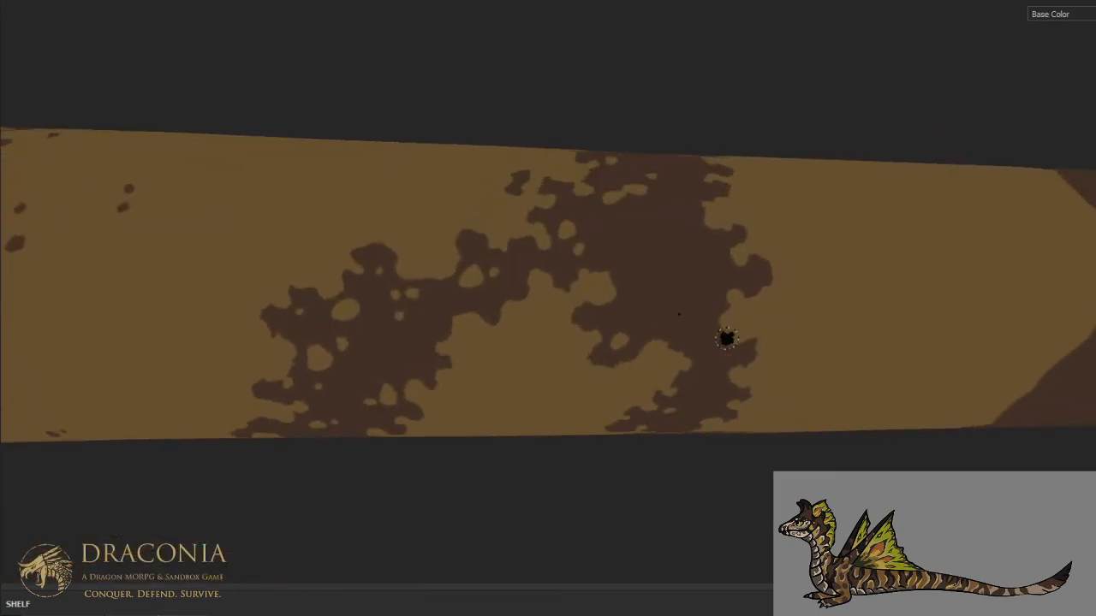
drag(663, 326, 659, 329)
click(679, 322)
drag(716, 285, 714, 283)
click(701, 281)
click(624, 275)
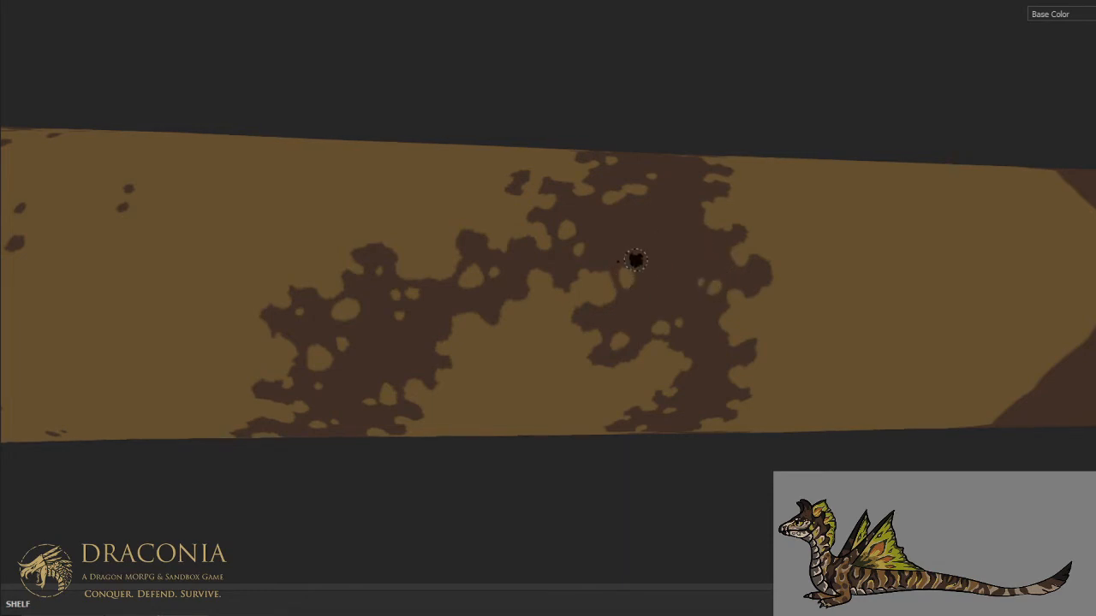
click(647, 274)
click(658, 263)
- Speckle the brown of the arch's rear arm with more small tan holes between the junction and the spine
key(ctrl+alt)
alt+drag(737, 182, 702, 297)
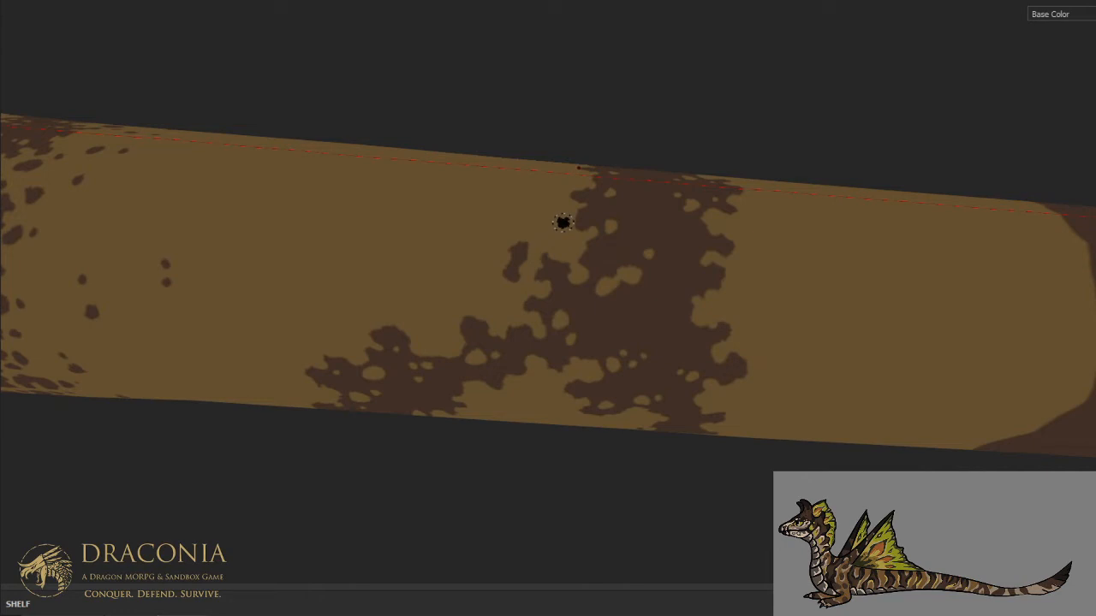
drag(666, 299, 670, 300)
click(682, 290)
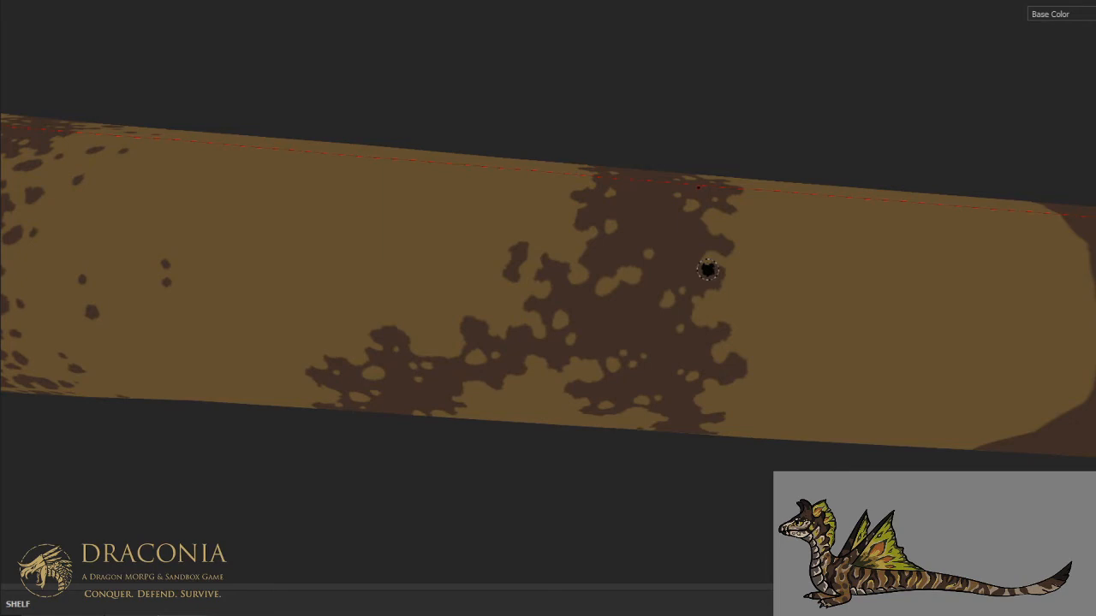
key(ctrl)
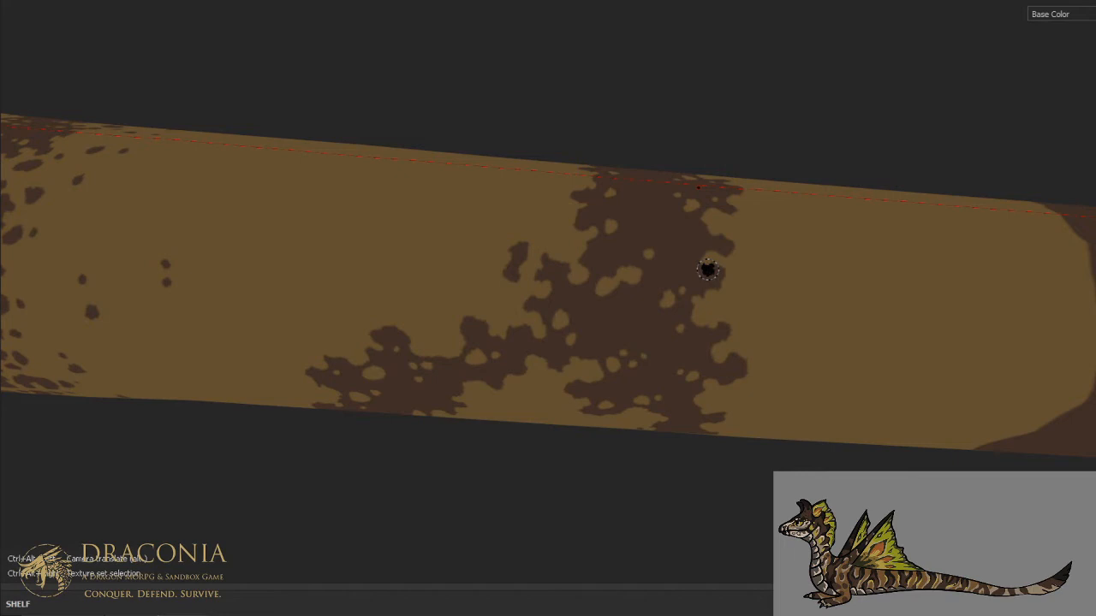
key(ctrl)
alt+drag(732, 247, 741, 322)
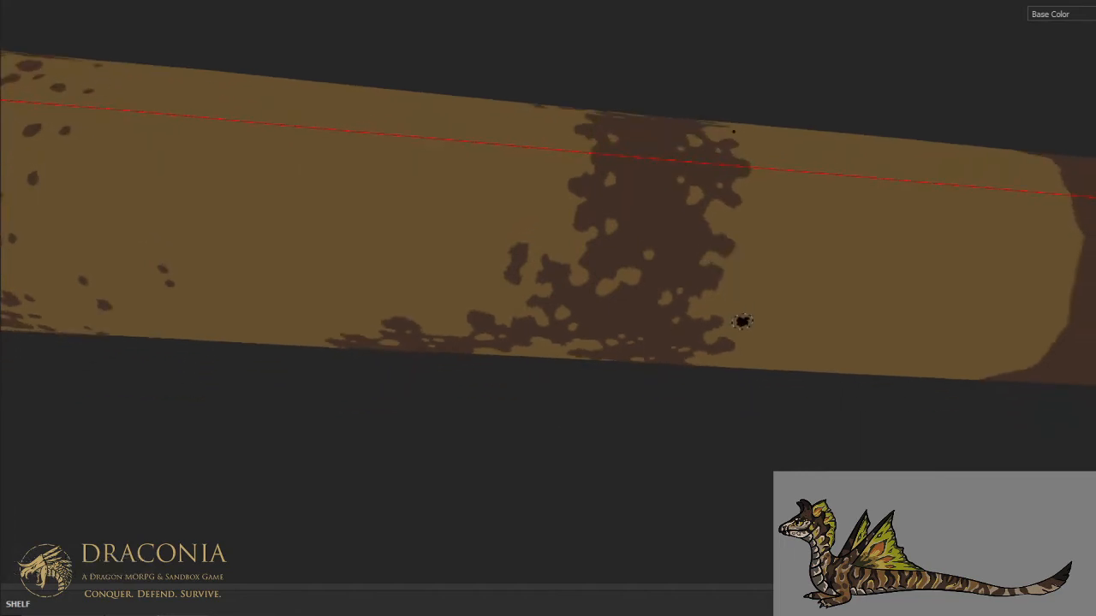
ctrl+alt+drag(730, 266, 745, 332)
scroll(744, 332, up, 1)
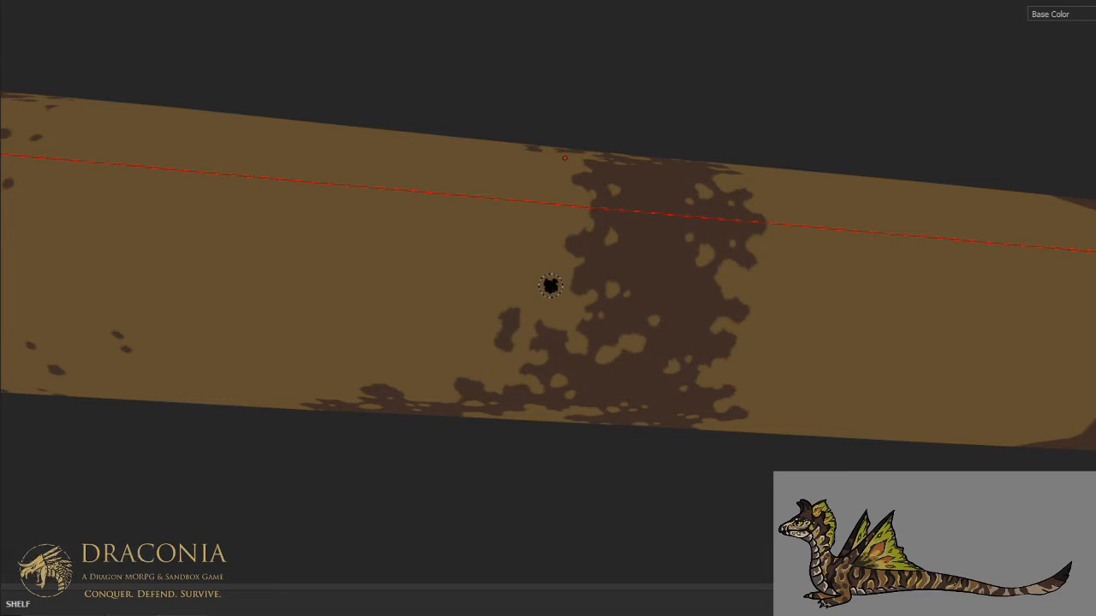
- Scatter small brown blotches in front of the rear arm's front edge, from near the spine down to the junction
key(ctrl+alt)
key(ctrl+alt)
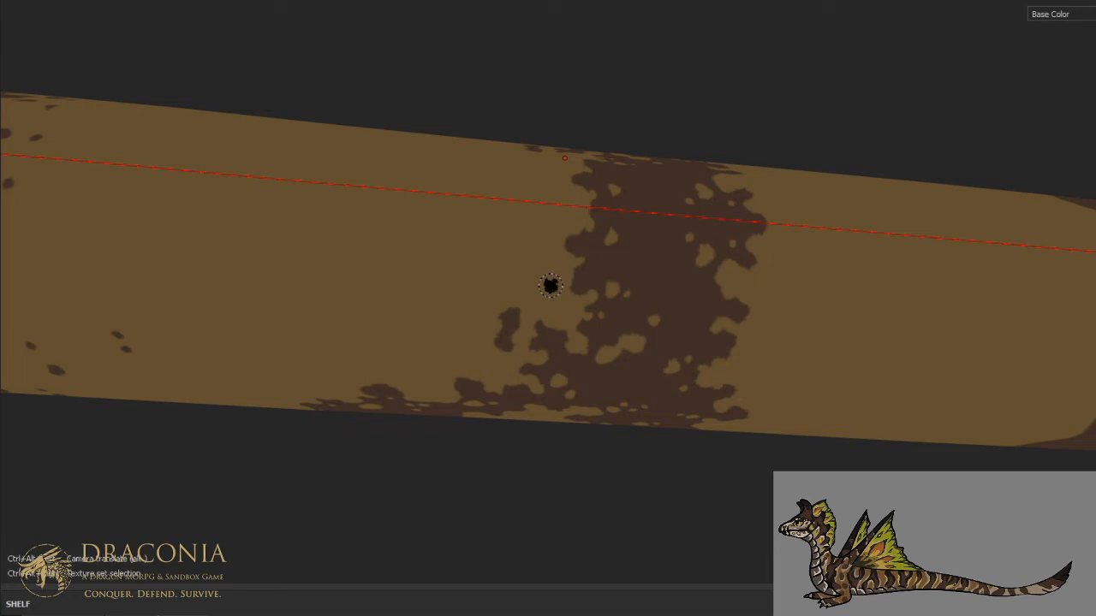
key(ctrl+alt)
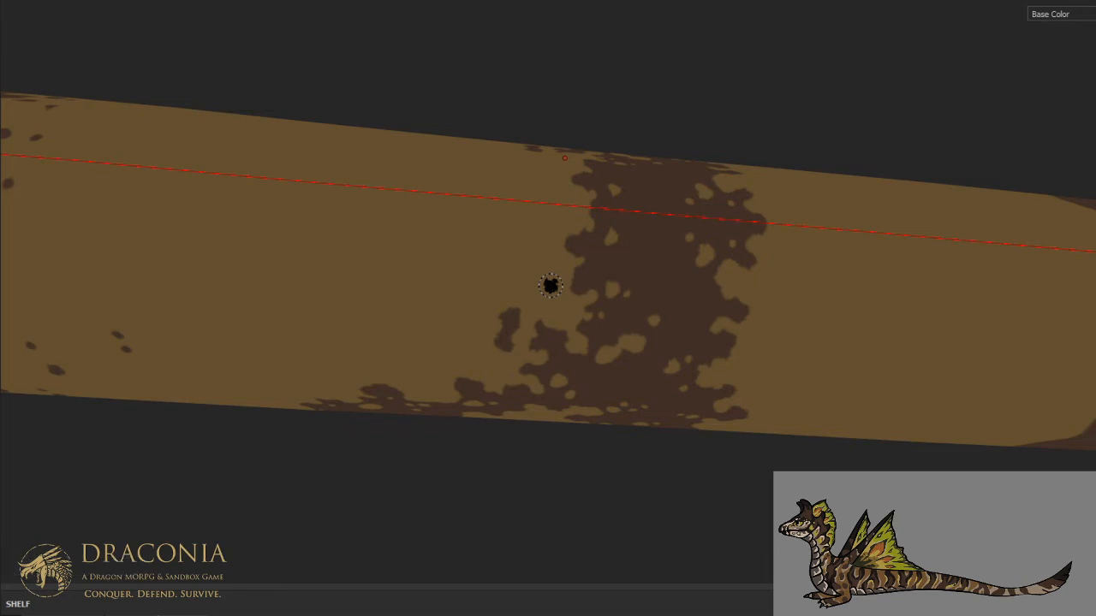
key(ctrl+alt)
mouse_move(670, 262)
alt+mouse_down()
mouse_move(629, 270)
mouse_move(714, 311)
mouse_move(663, 272)
mouse_move(651, 318)
alt+mouse_up()
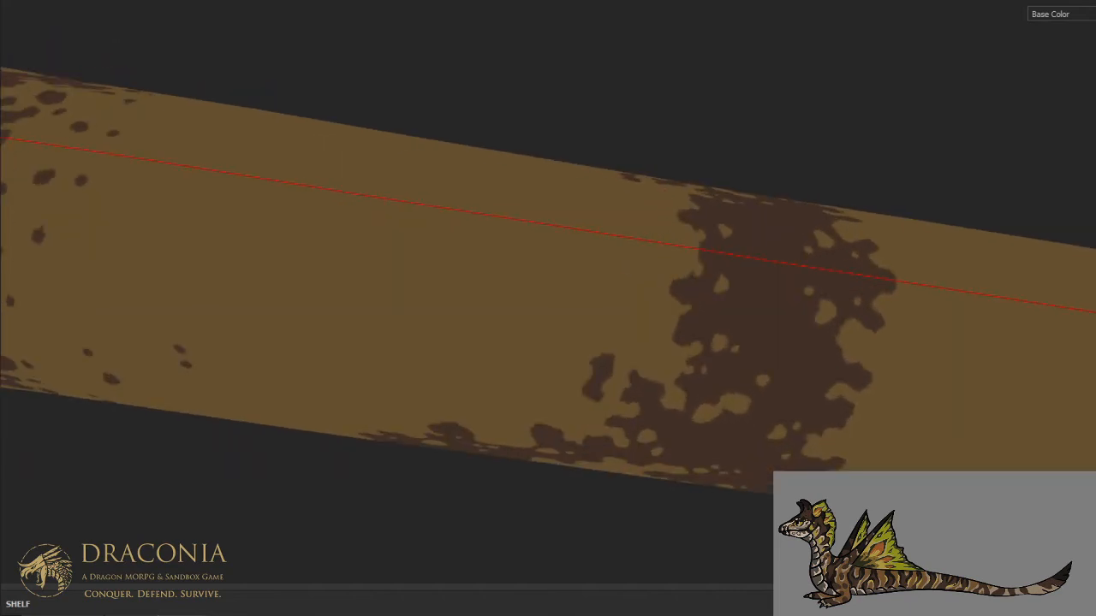
mouse_move(658, 324)
mouse_down()
mouse_move(655, 314)
mouse_move(662, 322)
mouse_move(635, 356)
mouse_up()
click(658, 353)
click(624, 345)
click(650, 270)
click(671, 268)
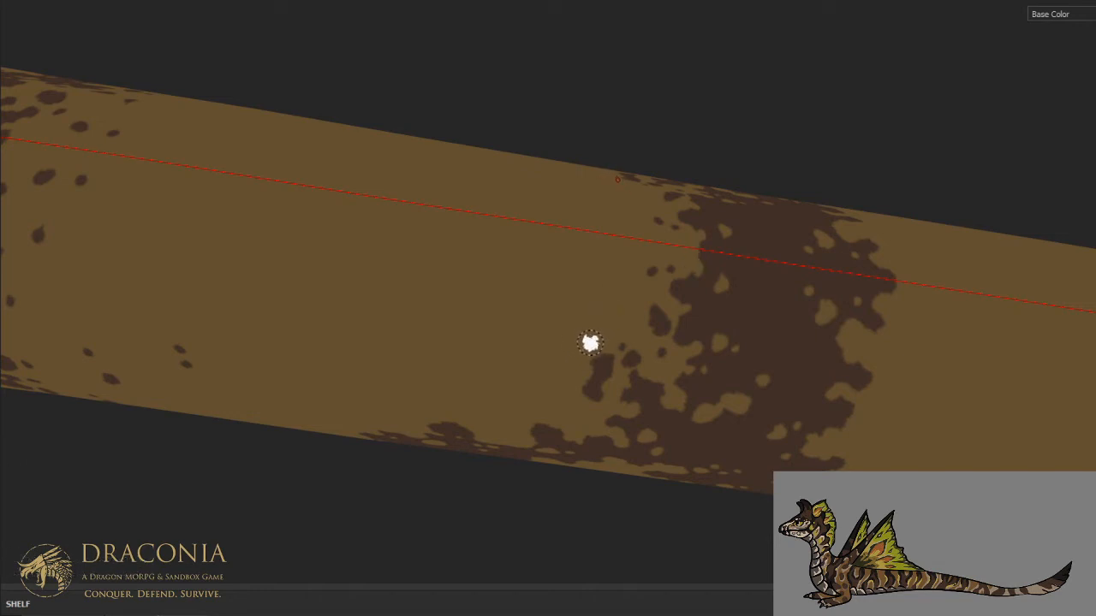
click(544, 409)
click(562, 412)
- Dab brown blotches and specks along the upper front edge of the arch's front arm
alt+drag(575, 357, 677, 261)
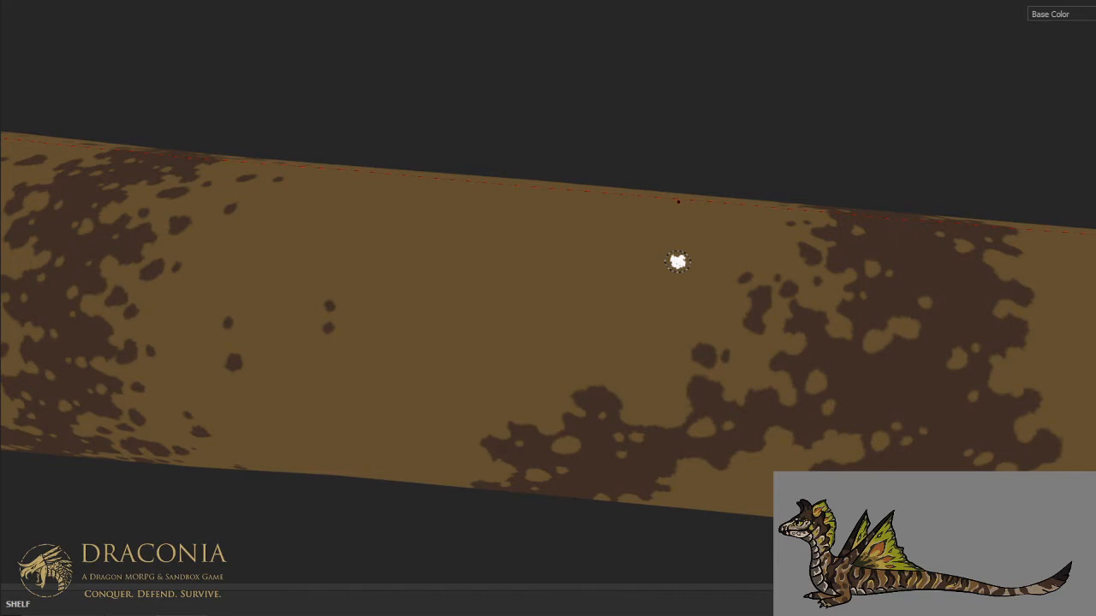
scroll(678, 262, down, 1)
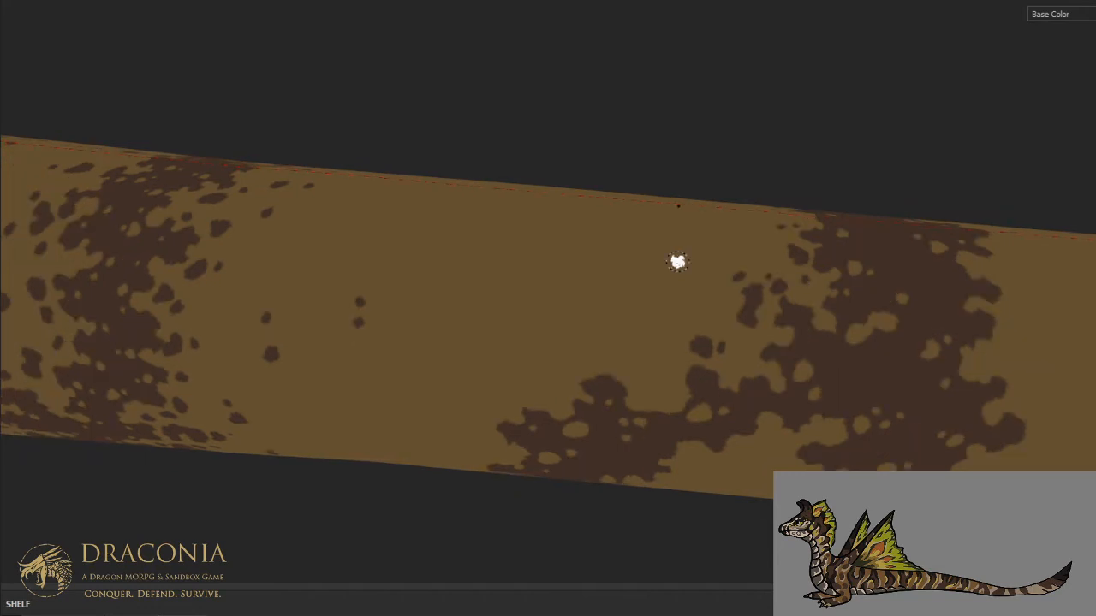
middle_drag(656, 282, 775, 237)
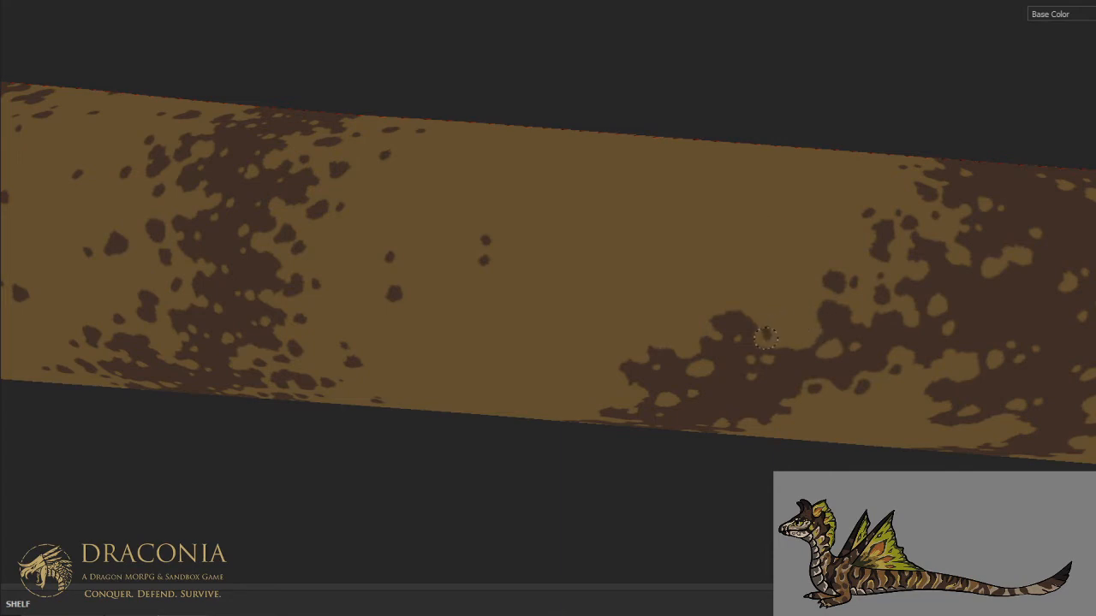
click(747, 300)
click(724, 302)
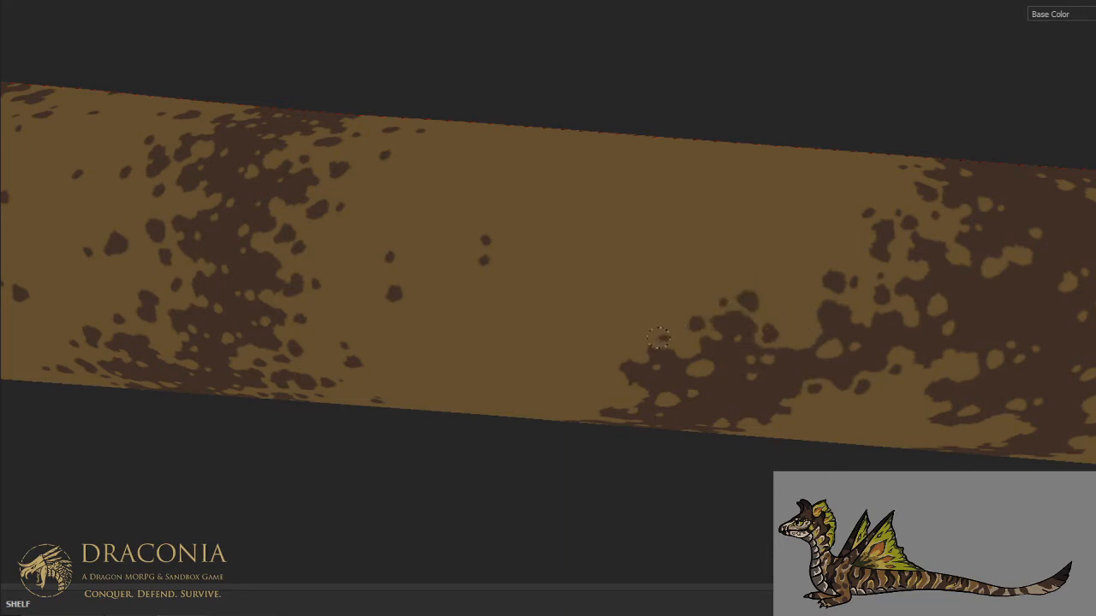
click(681, 341)
click(806, 301)
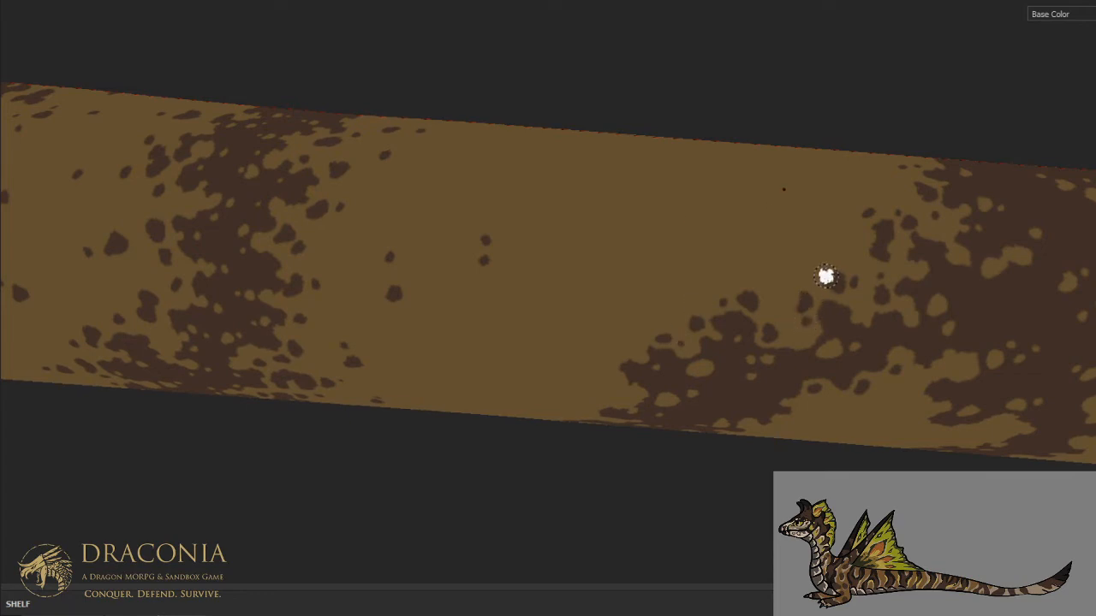
- Dot brown spots beside the front arm's front edge on the lower flank, trailing off into the tan
scroll(827, 278, down, 2)
alt+middle_drag(700, 311, 819, 274)
alt+drag(819, 274, 819, 231)
scroll(775, 364, up, 2)
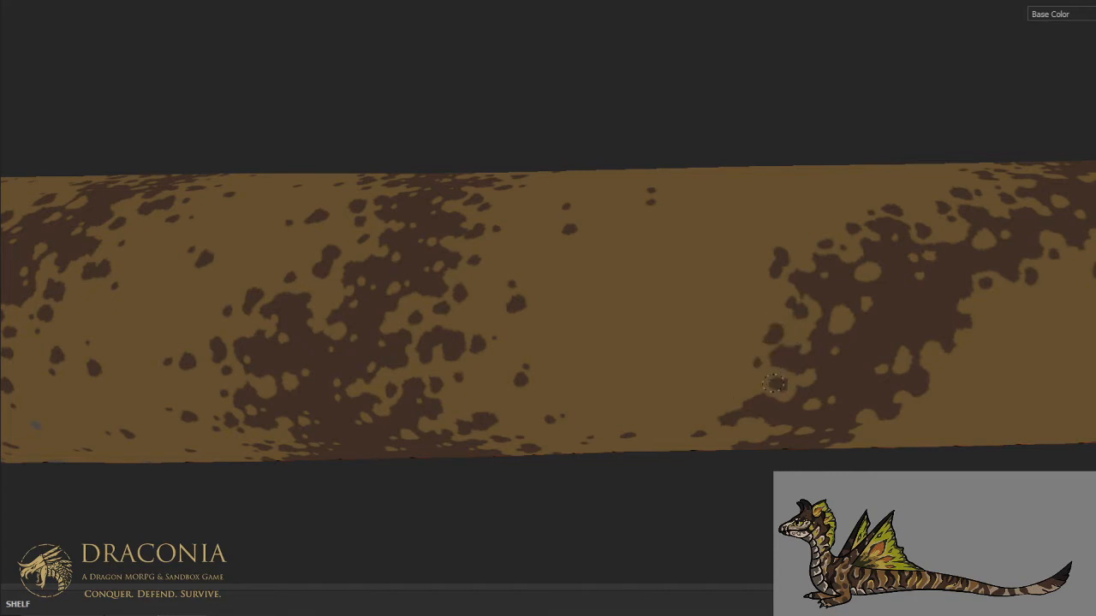
drag(741, 391, 733, 396)
click(716, 411)
click(703, 390)
click(685, 393)
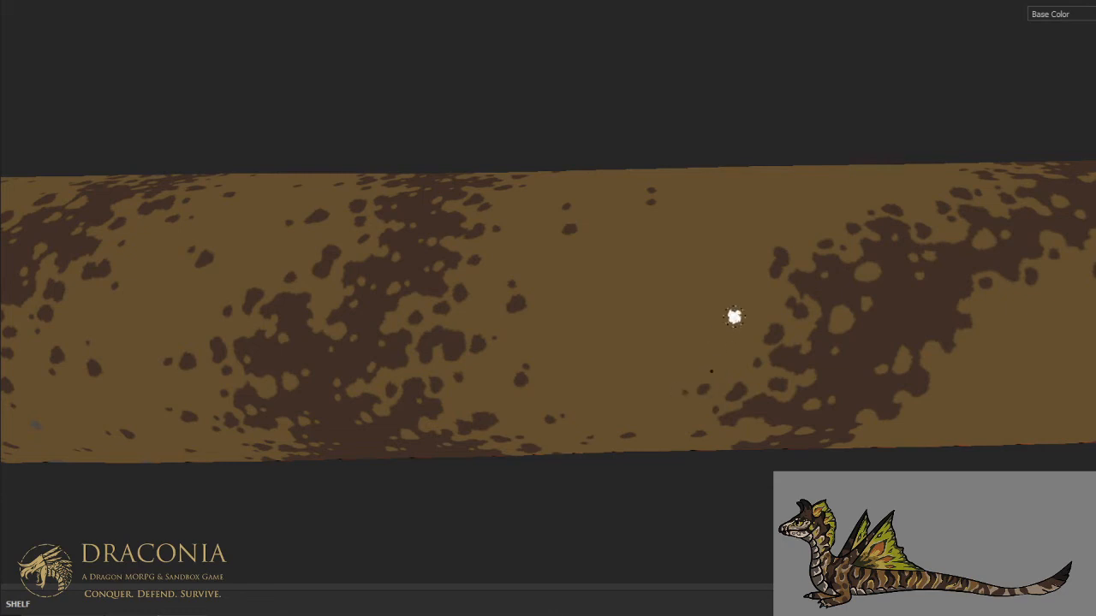
- Place three small brown specks in the open tan gap between the arch and the stripe in front of it
click(686, 275)
click(703, 269)
click(649, 301)
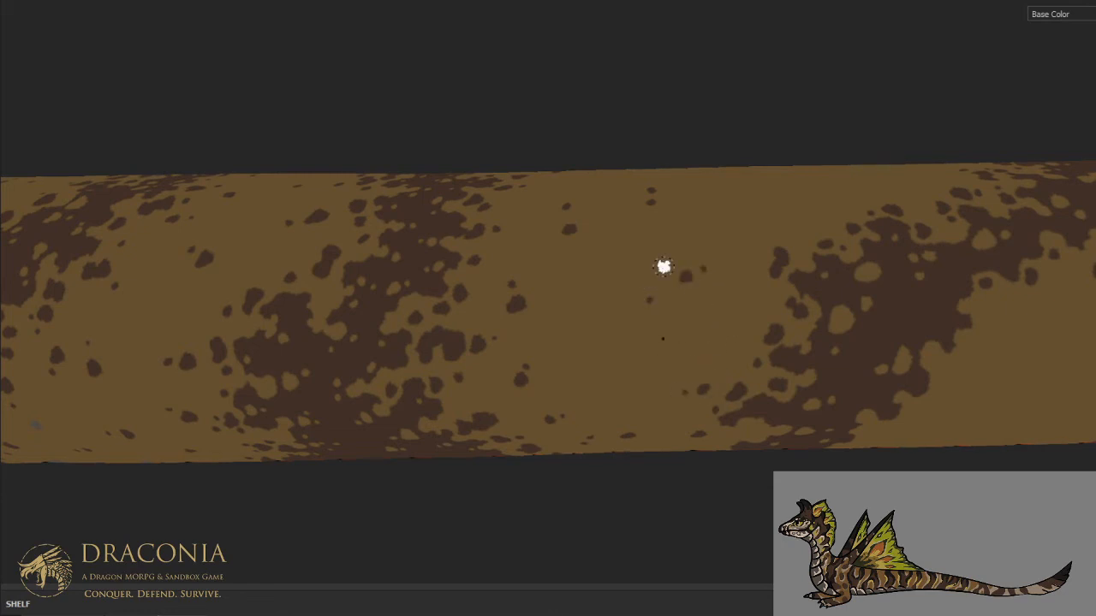
alt+drag(665, 317, 666, 239)
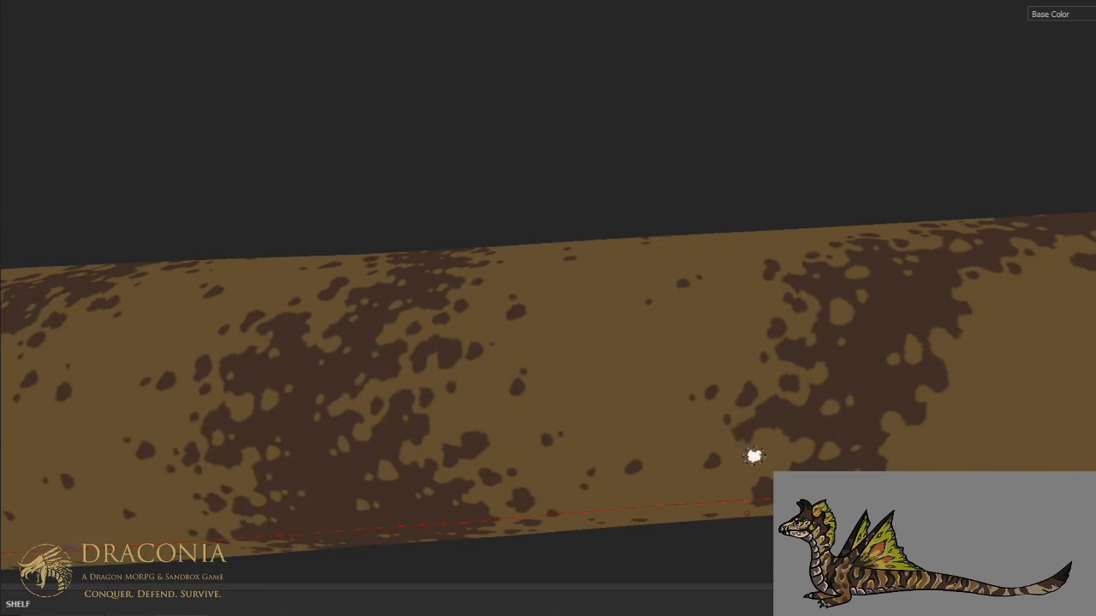
- Dot brown blotches and specks behind the arched stripe's front arm, trailing off into the tan inside the arch
key(ctrl+alt)
key(ctrl+alt)
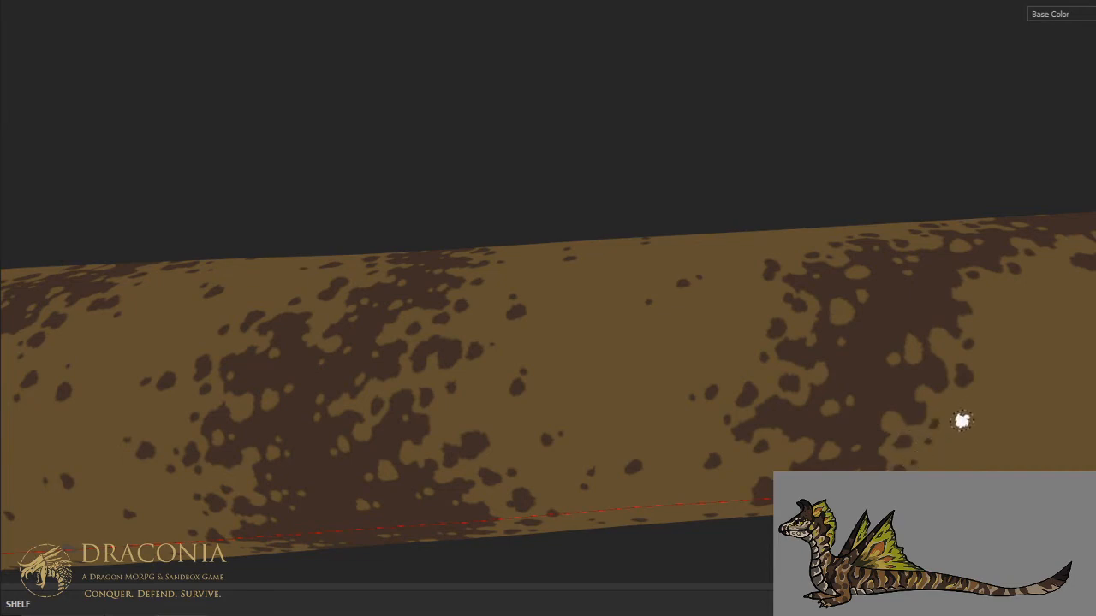
click(1019, 404)
click(1023, 386)
click(1075, 430)
click(1053, 433)
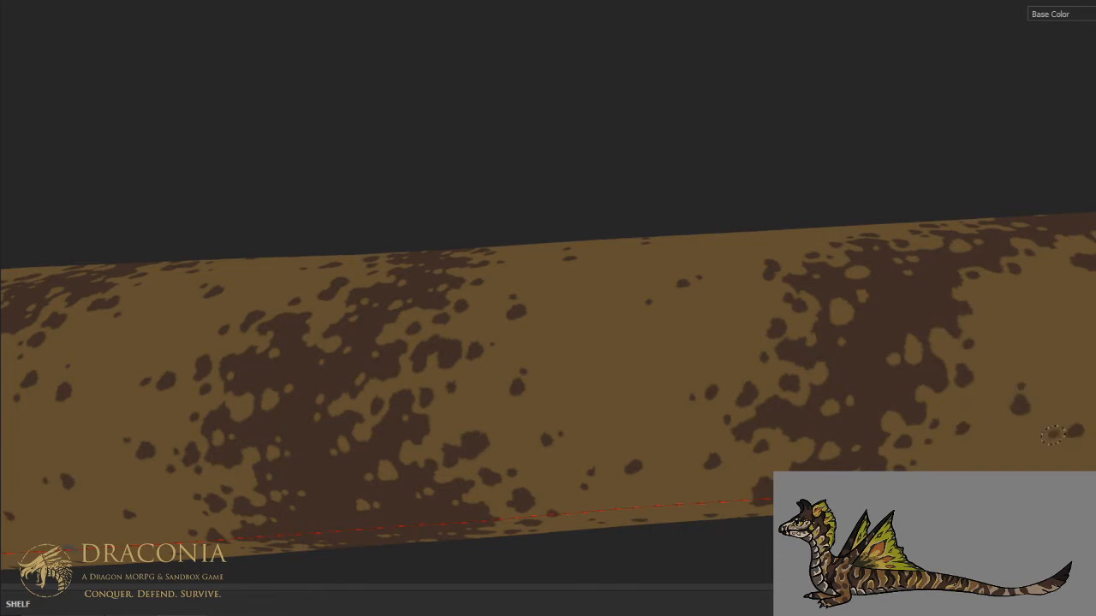
click(995, 456)
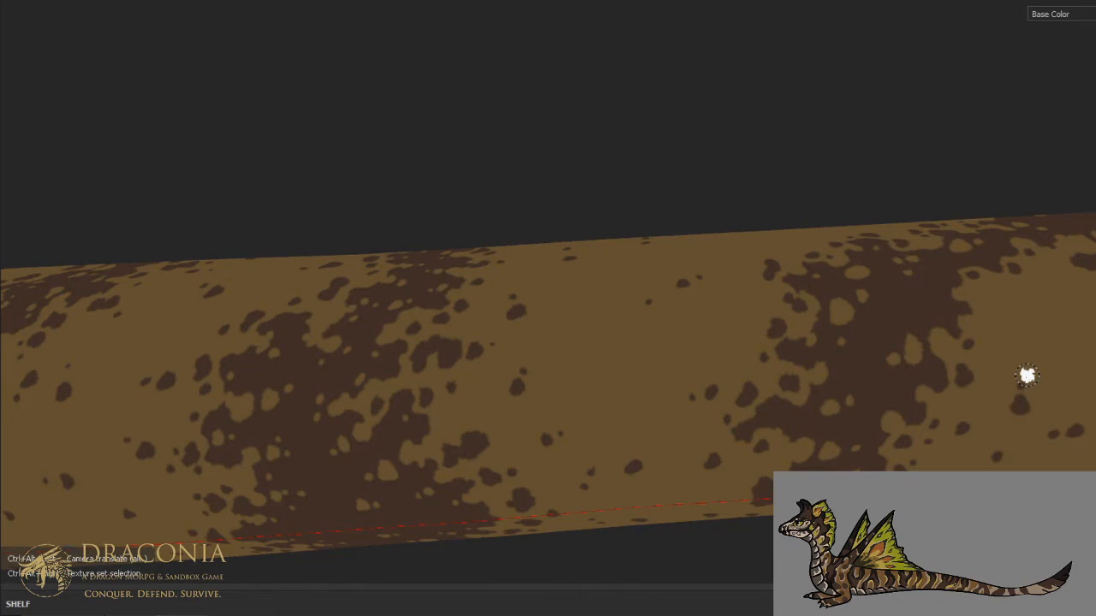
- Dab small brown blotches just ahead of the rear arm's front edge, inside the arch
alt+drag(932, 345, 686, 392)
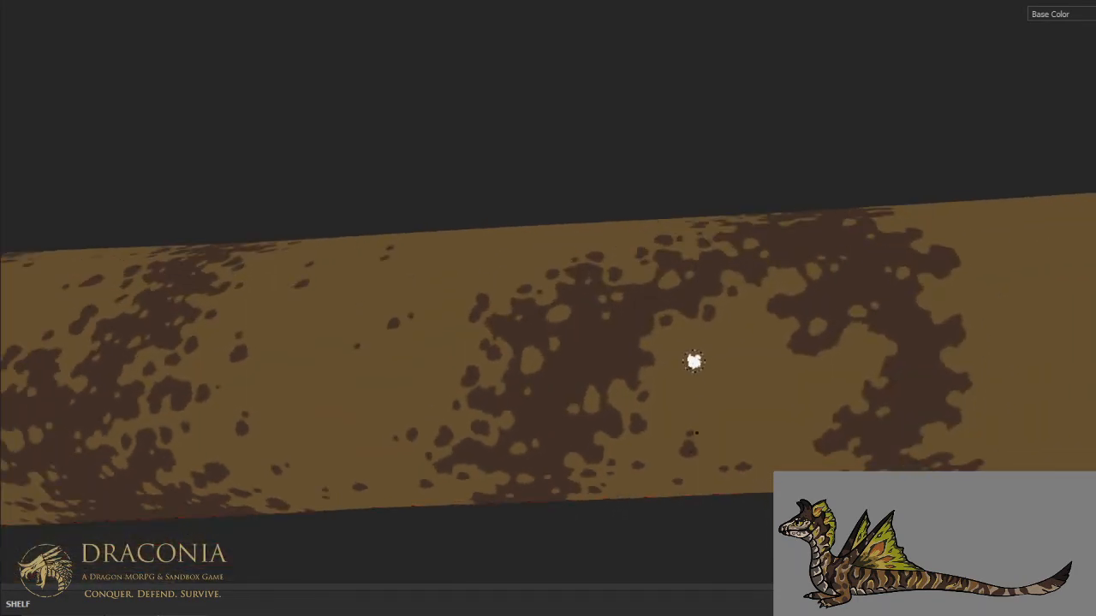
click(763, 354)
click(768, 330)
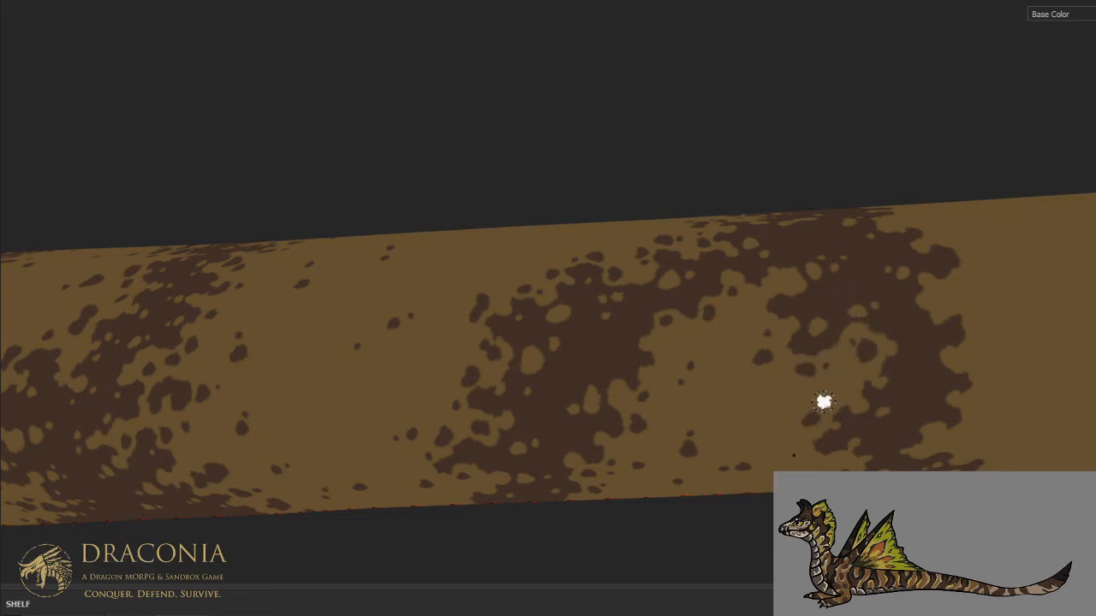
alt+drag(839, 397, 770, 303)
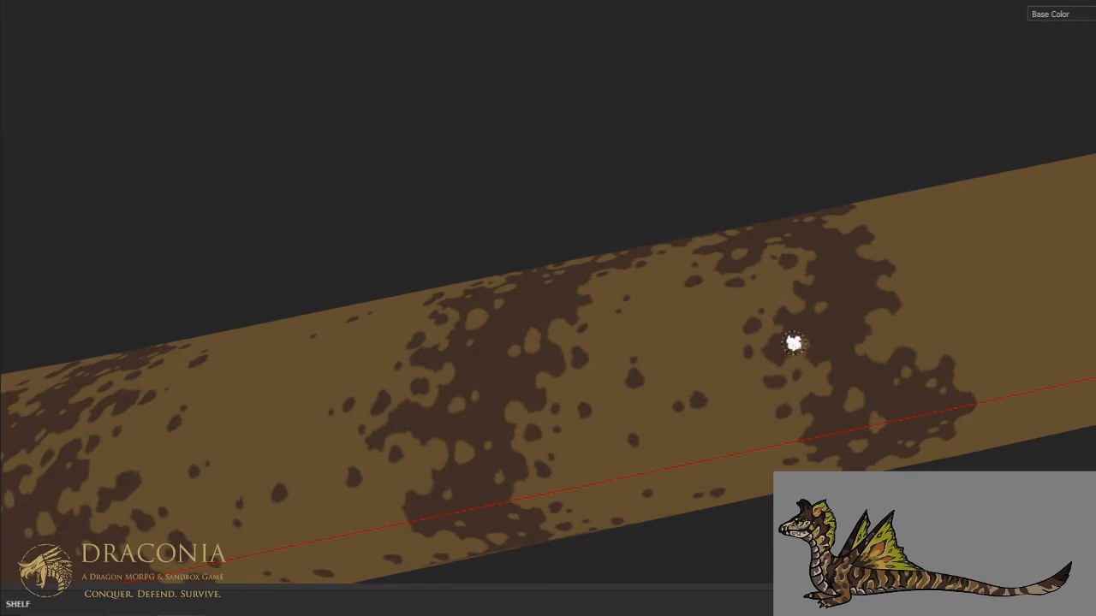
- Scatter larger brown spots over the tan back near the spine, between the arch and the stripe in front of it
key(ctrl+alt)
scroll(758, 315, down, 2)
alt+drag(747, 313, 714, 428)
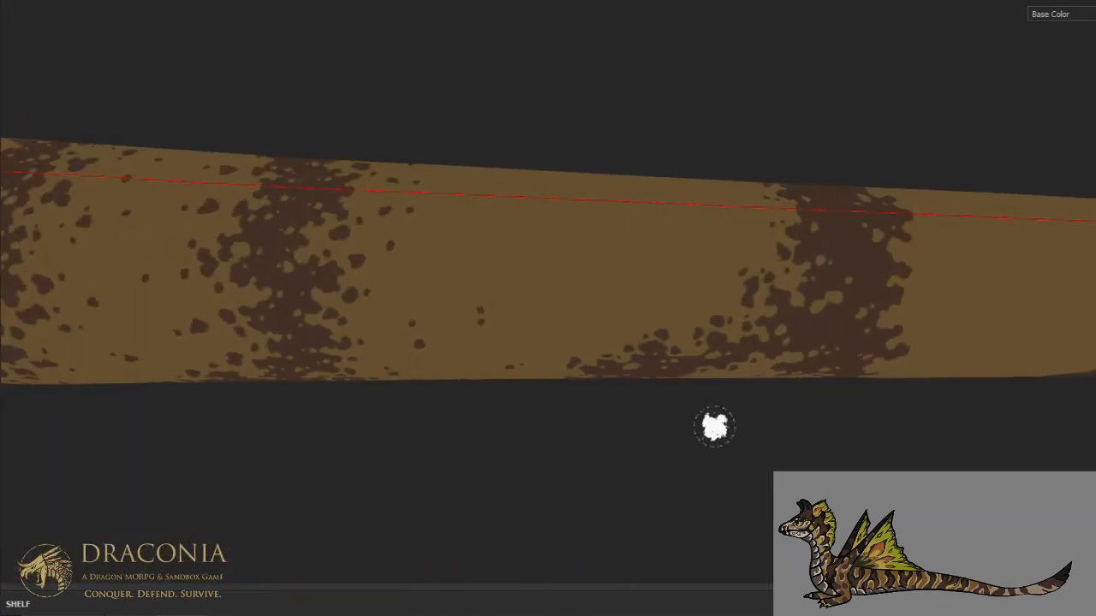
scroll(649, 316, up, 4)
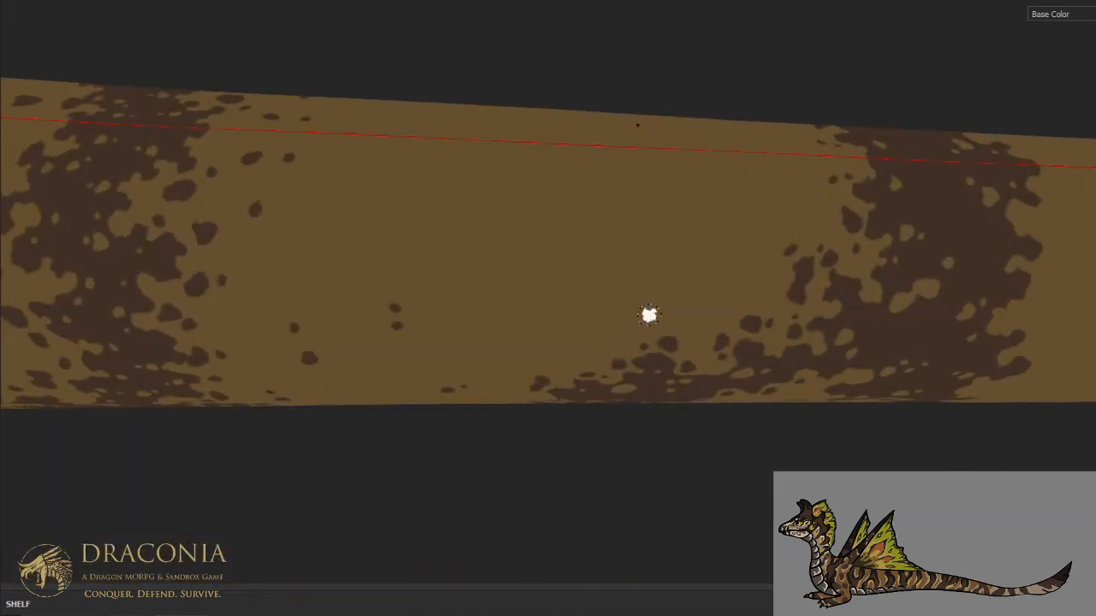
click(723, 250)
click(599, 292)
click(491, 220)
click(379, 179)
click(377, 200)
click(496, 169)
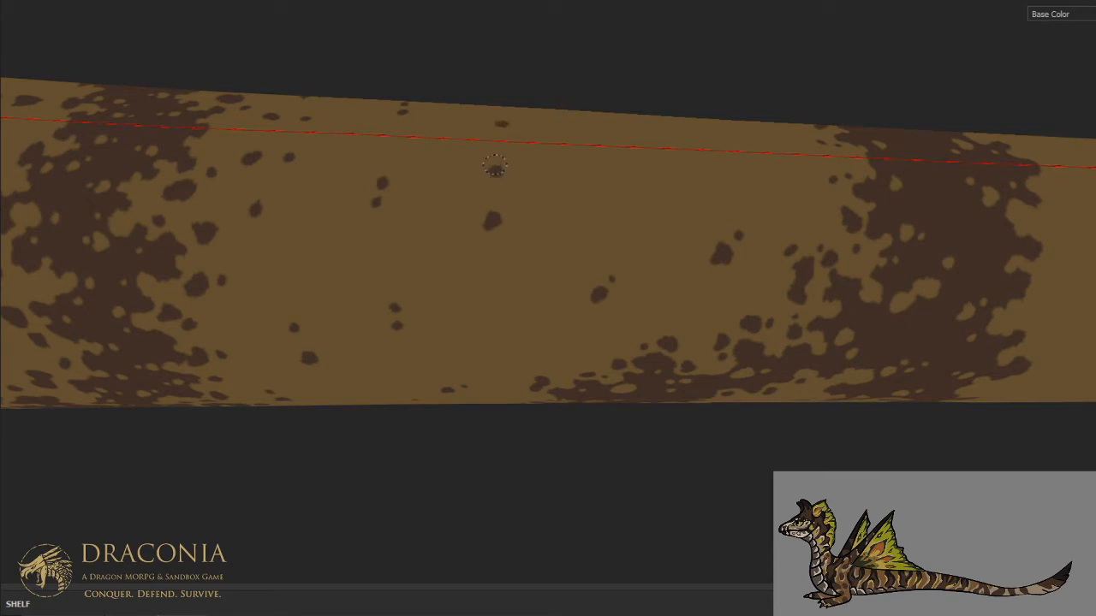
- Fill the same tan area along the back with smaller brown specks and a few extra blotches up to the rear arm
click(431, 232)
click(320, 264)
click(382, 201)
click(264, 201)
click(505, 299)
click(651, 208)
click(624, 222)
click(570, 171)
click(768, 178)
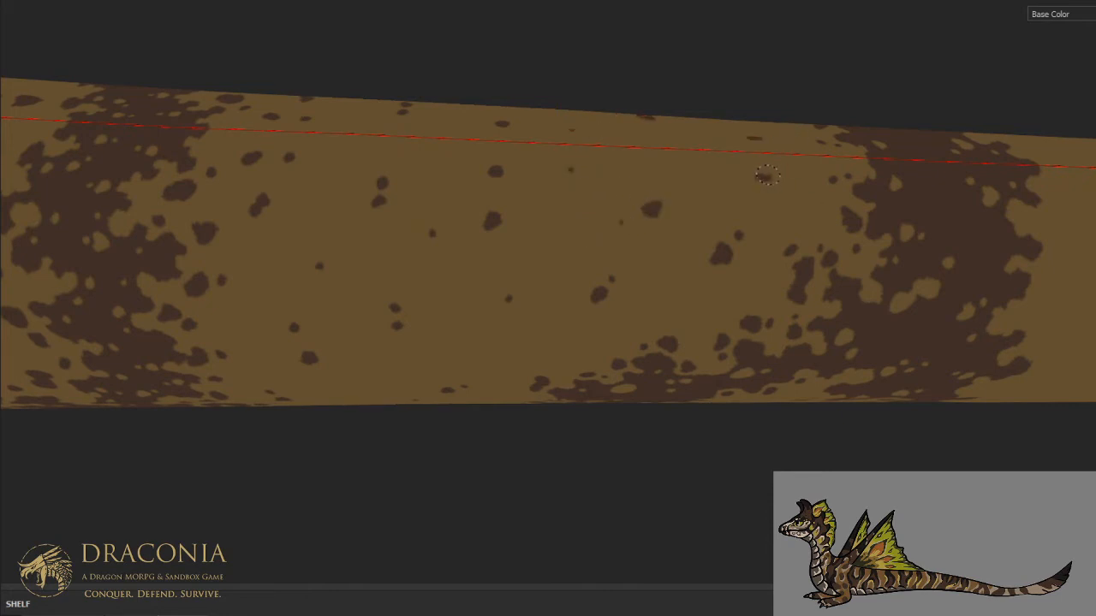
click(688, 152)
- Dab brown blotches and specks behind the rear arm's back edge, from the lower flank up to mid-flank
scroll(675, 218, down, 5)
alt+drag(787, 293, 701, 274)
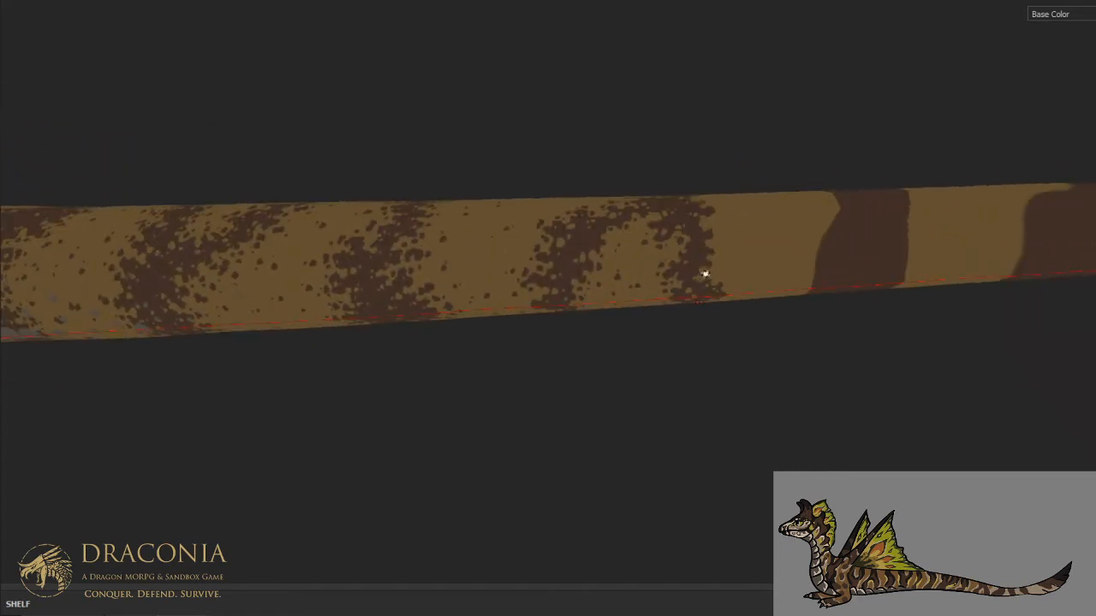
scroll(701, 274, up, 5)
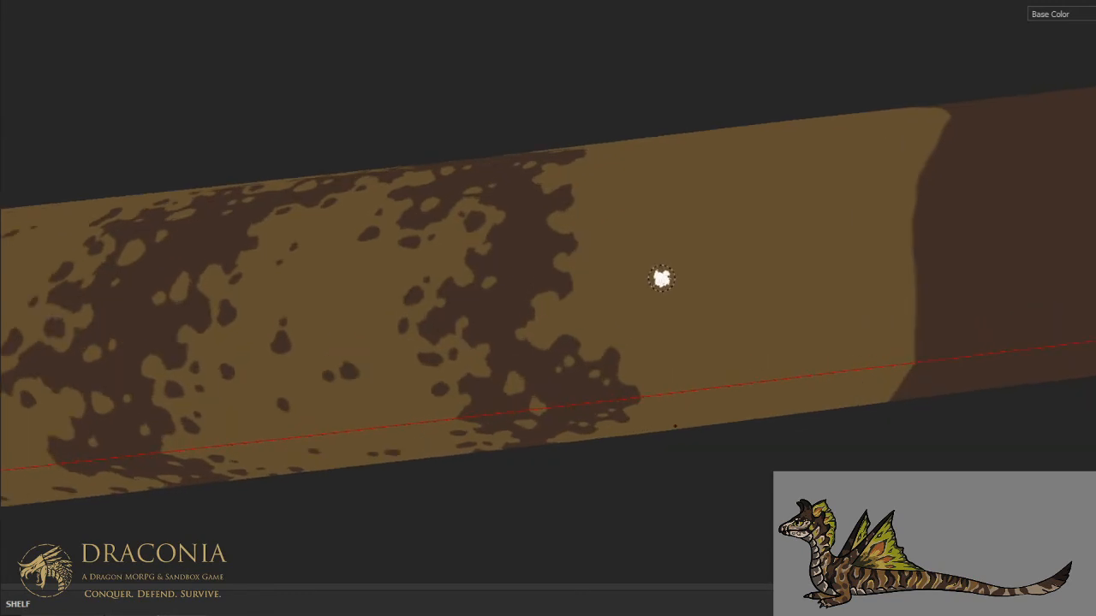
click(646, 341)
click(648, 340)
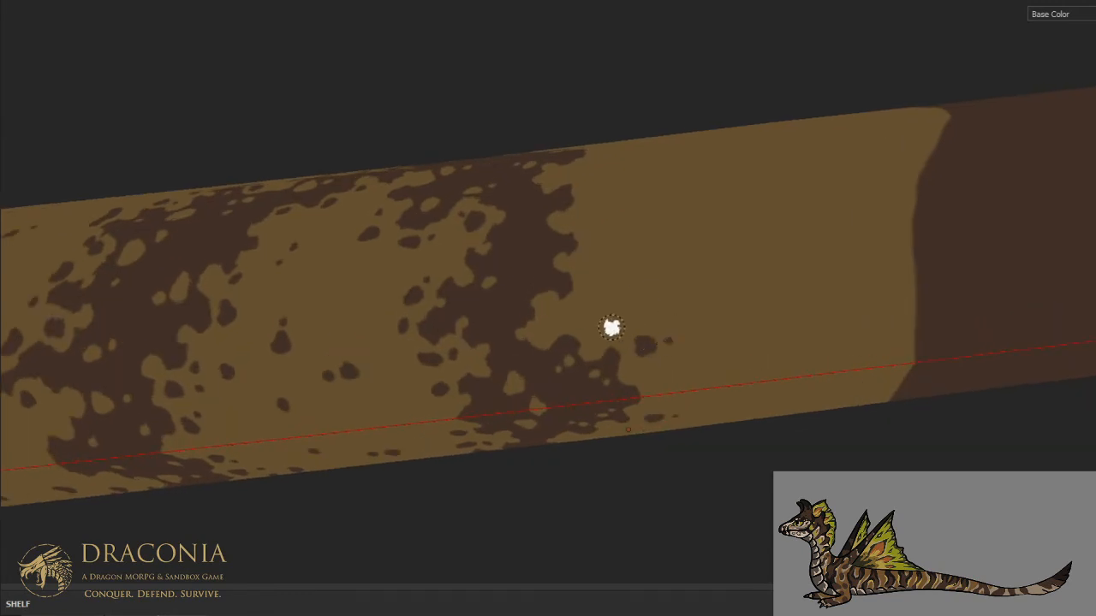
click(664, 368)
click(678, 366)
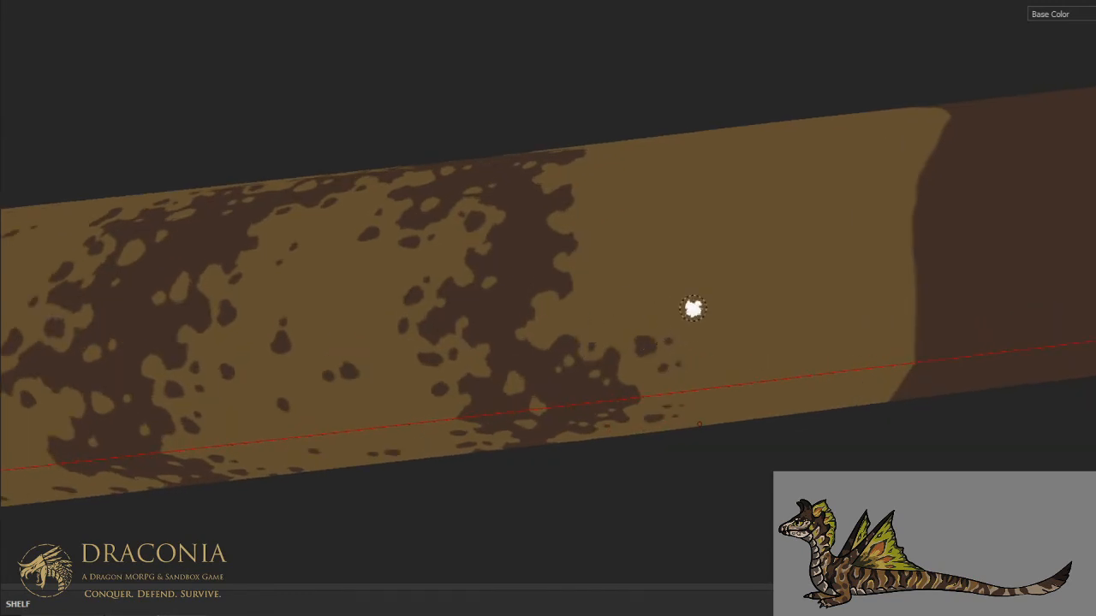
mouse_move(585, 298)
mouse_down()
mouse_move(577, 307)
mouse_move(587, 300)
mouse_up()
click(596, 285)
click(543, 323)
click(652, 290)
click(631, 296)
- Paint brown blotches behind the rear arm's back edge on the upper flank, trailing toward the next solid stripe
click(595, 231)
drag(597, 231, 591, 248)
click(604, 245)
mouse_move(657, 221)
mouse_down()
mouse_move(629, 212)
mouse_move(639, 208)
mouse_up()
click(638, 237)
click(637, 223)
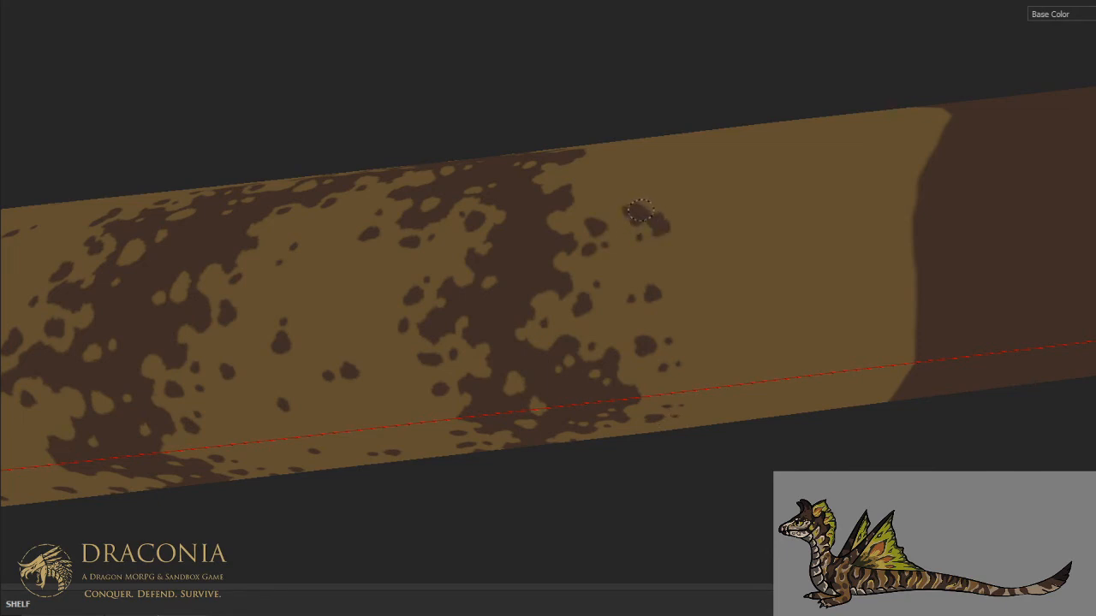
click(730, 210)
- Break up the rear arm's back edge near the top of the tail with clustered brown blotches
scroll(738, 165, down, 5)
alt+middle_drag(695, 191, 640, 254)
alt+drag(640, 257, 671, 396)
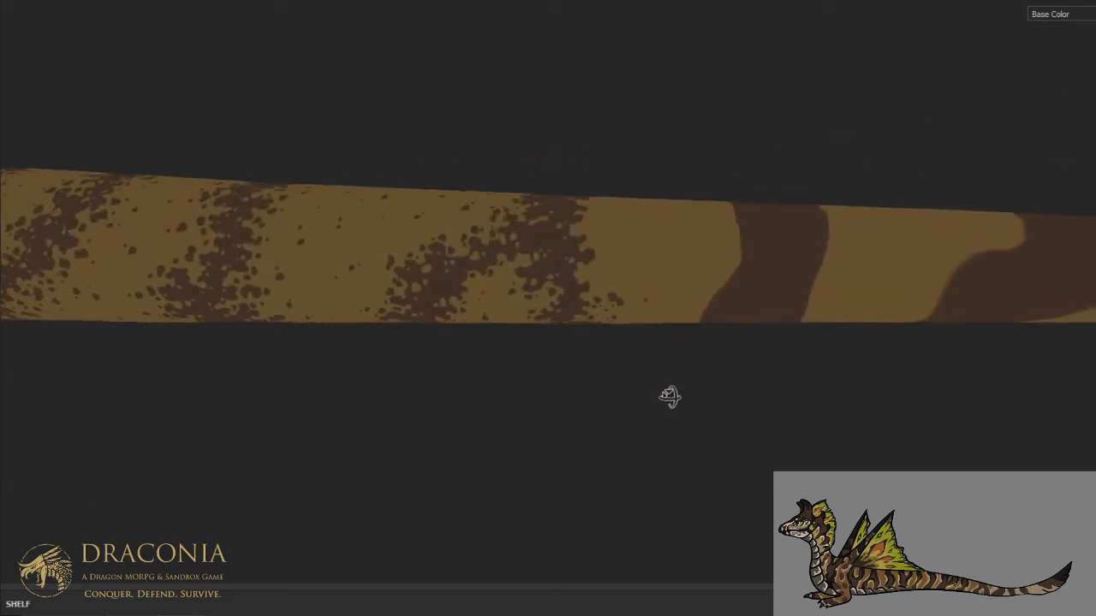
scroll(612, 207, up, 2)
scroll(611, 207, up, 1)
mouse_move(593, 302)
mouse_down()
mouse_move(590, 285)
mouse_move(600, 287)
mouse_up()
click(614, 300)
click(627, 287)
drag(574, 332, 569, 332)
click(582, 346)
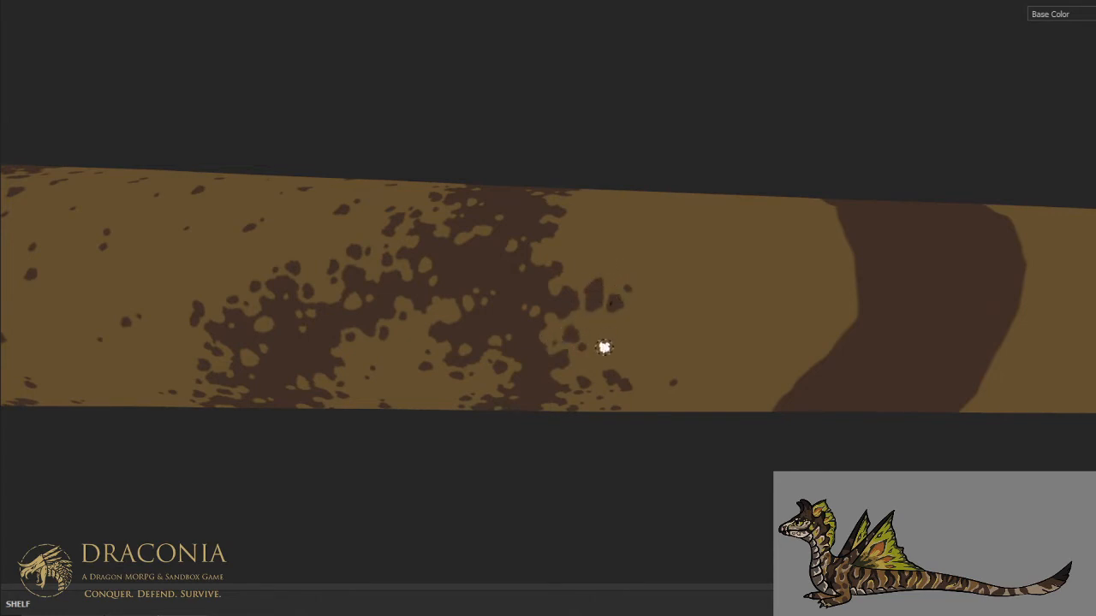
- Scatter small brown specks farther behind the rear arm, from the back to the lower flank, thinning toward the next solid stripe
click(646, 306)
click(609, 328)
click(640, 345)
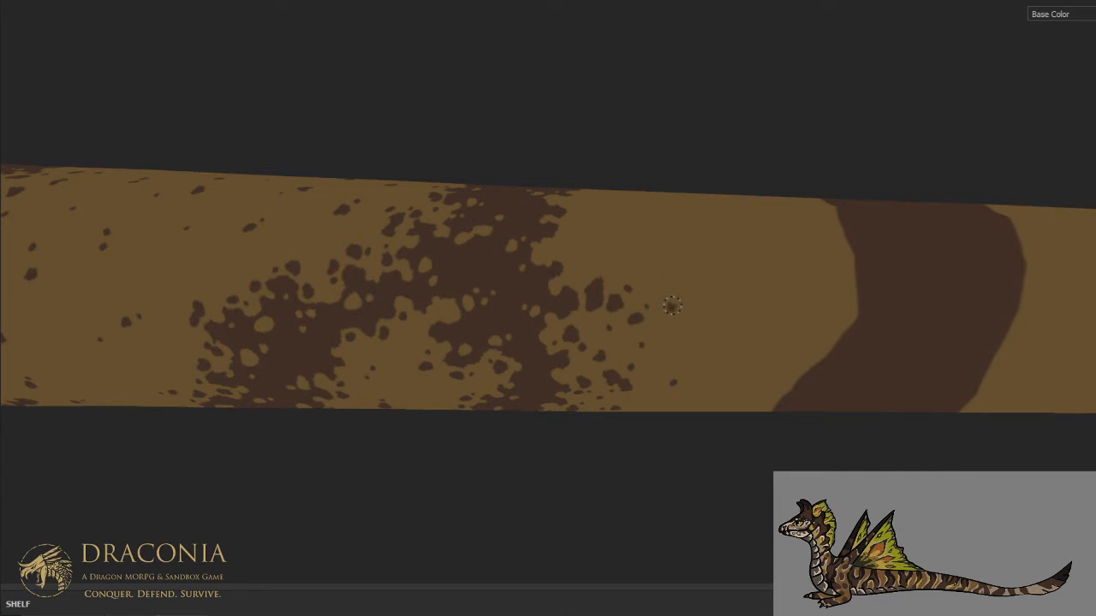
click(669, 347)
click(671, 306)
mouse_move(677, 296)
alt+mouse_down()
mouse_move(704, 228)
mouse_move(696, 200)
alt+mouse_up()
click(675, 439)
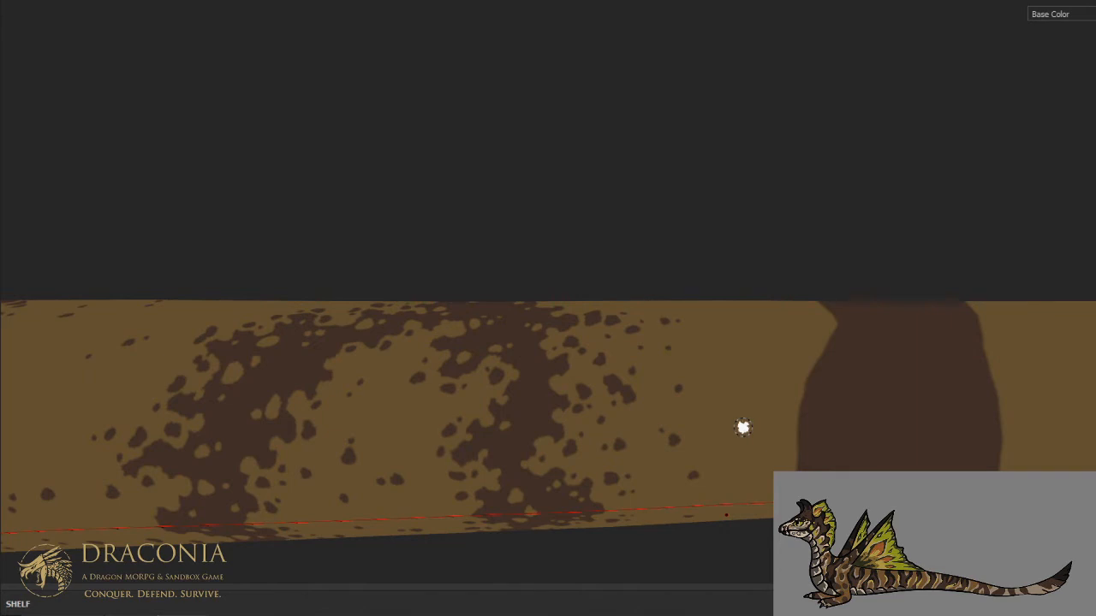
key(ctrl+alt)
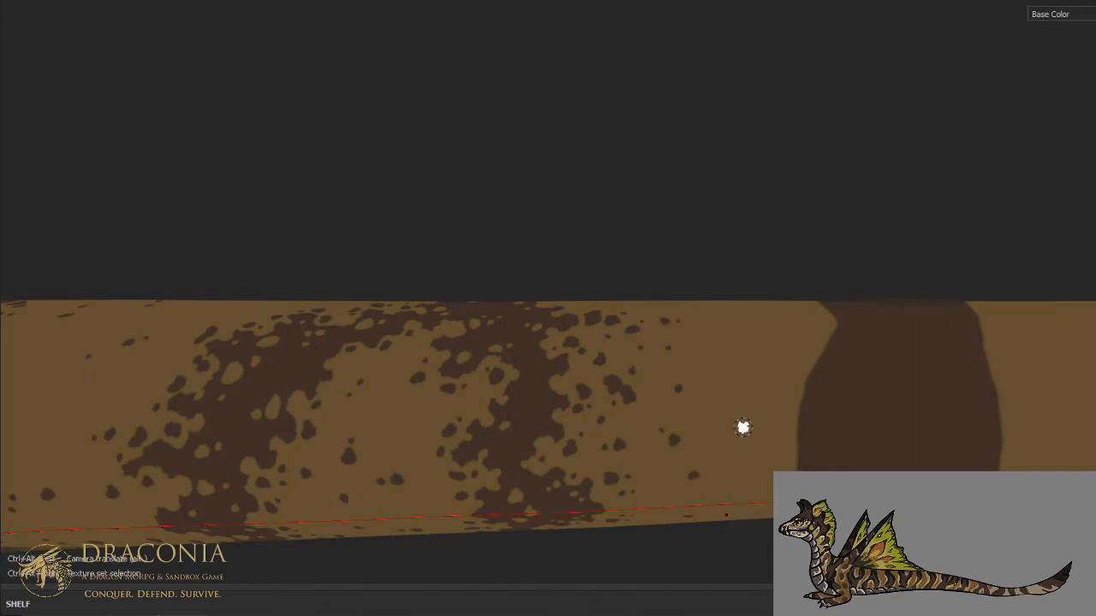
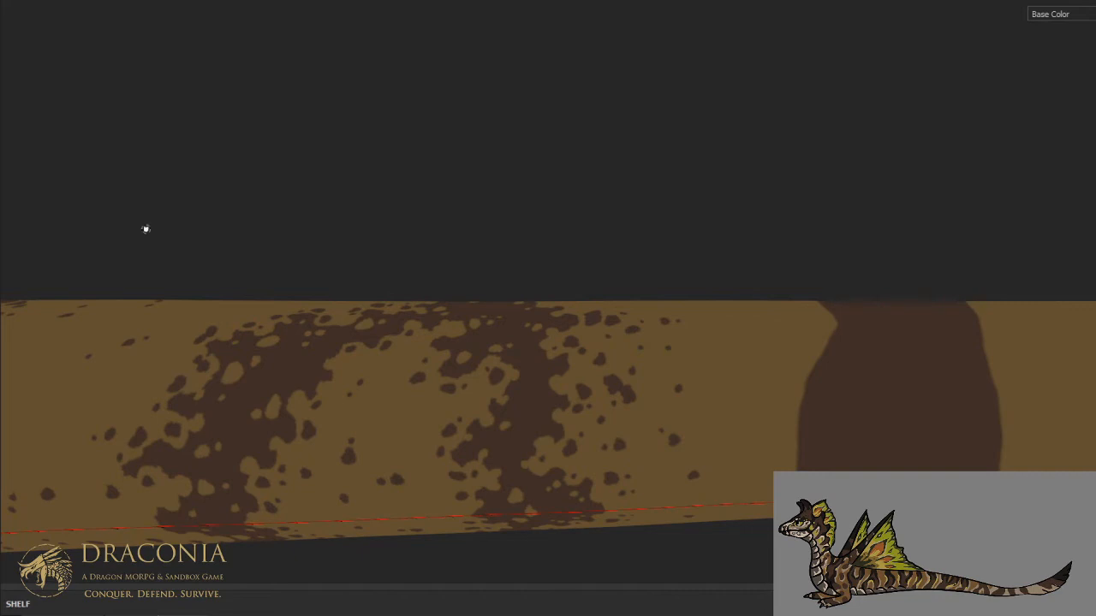
- Dab brown blotches behind the last speckled arm's back edge on the upper flank, close to the spine
alt+drag(495, 194, 533, 329)
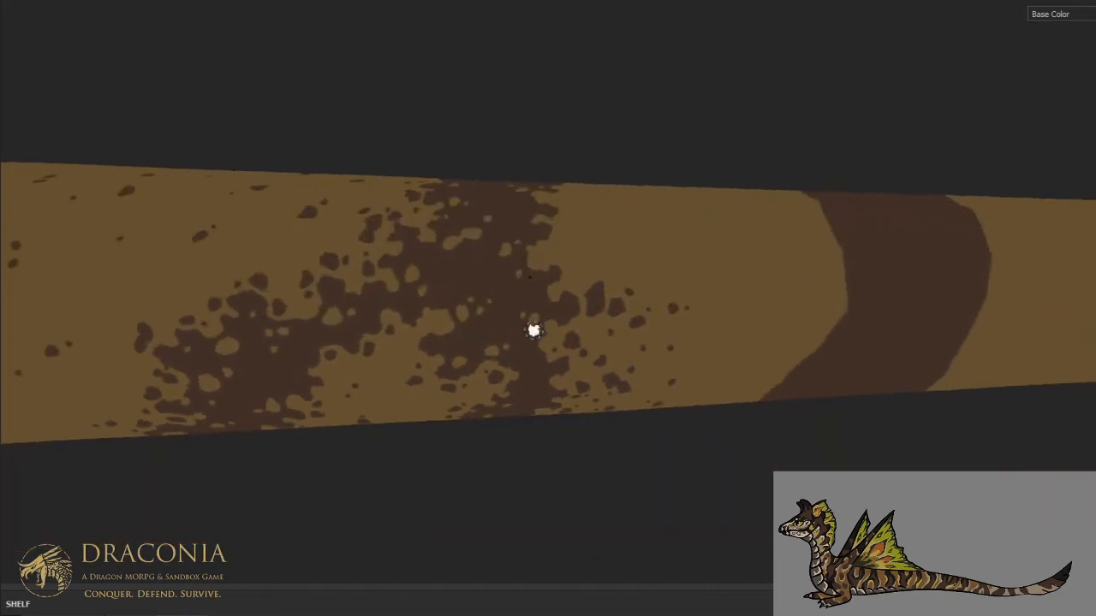
alt+middle_drag(532, 251, 541, 330)
alt+drag(542, 330, 514, 359)
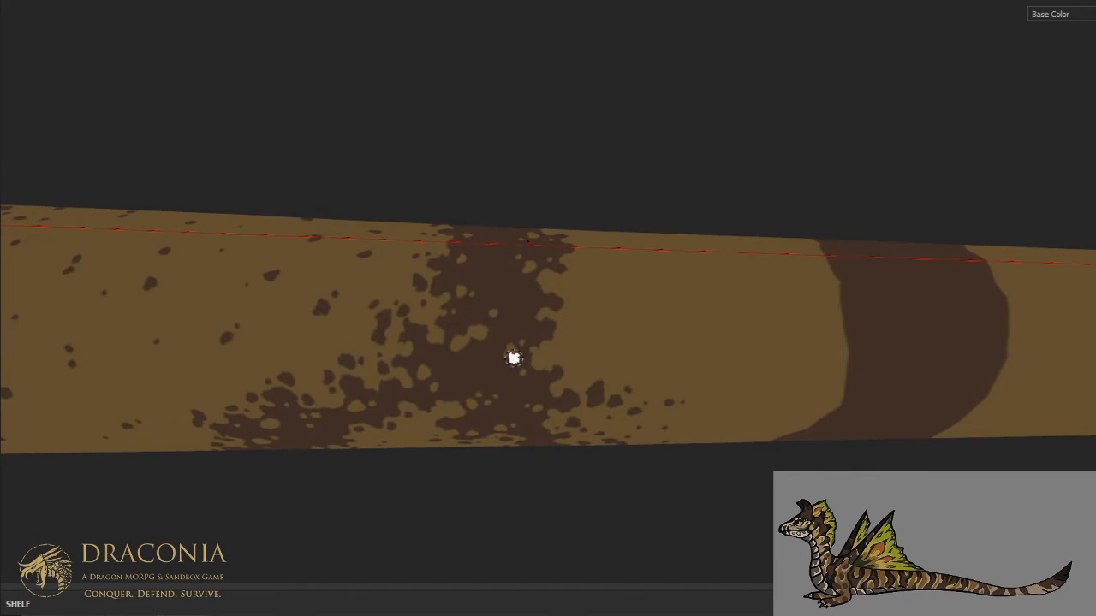
drag(569, 329, 581, 326)
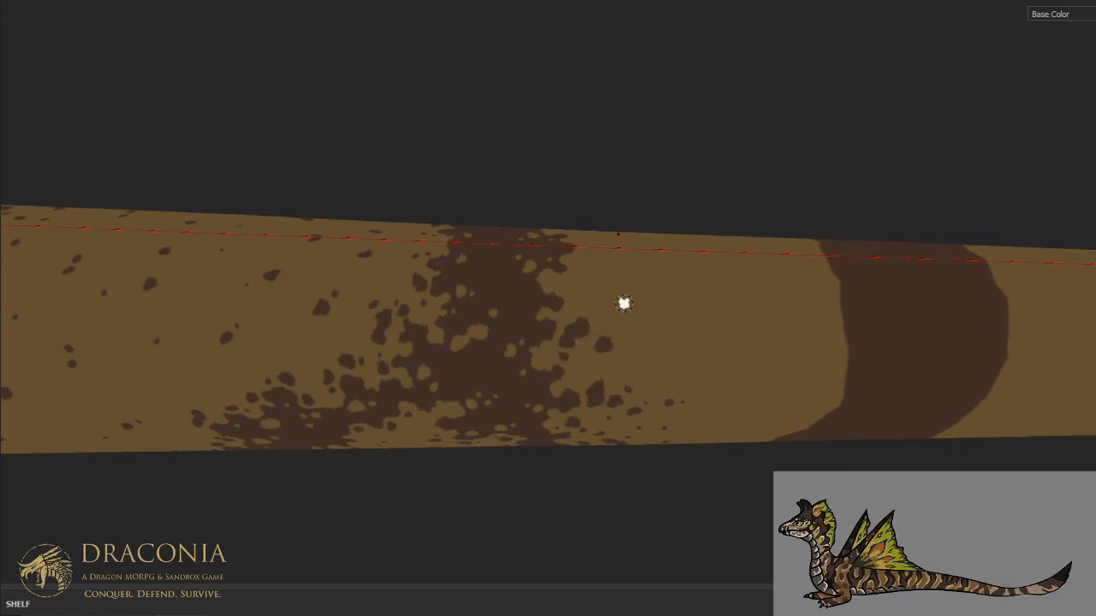
click(589, 265)
drag(576, 275, 603, 298)
- Scatter small brown specks across the upper flank between the speckled arm and the next solid stripe, thinning rearward
click(617, 289)
click(654, 312)
click(686, 350)
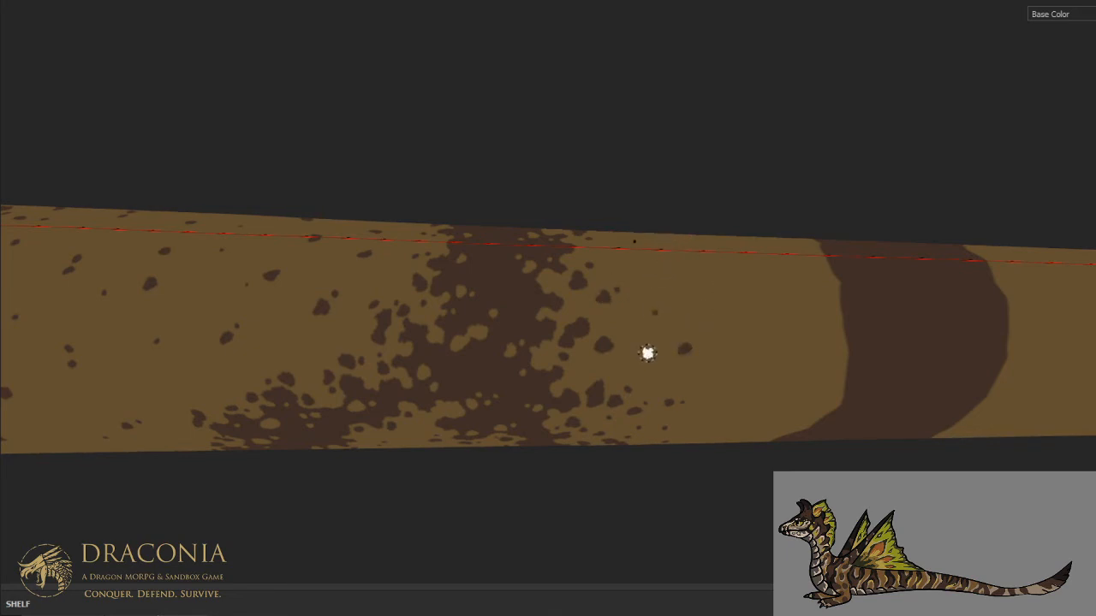
click(675, 269)
click(640, 250)
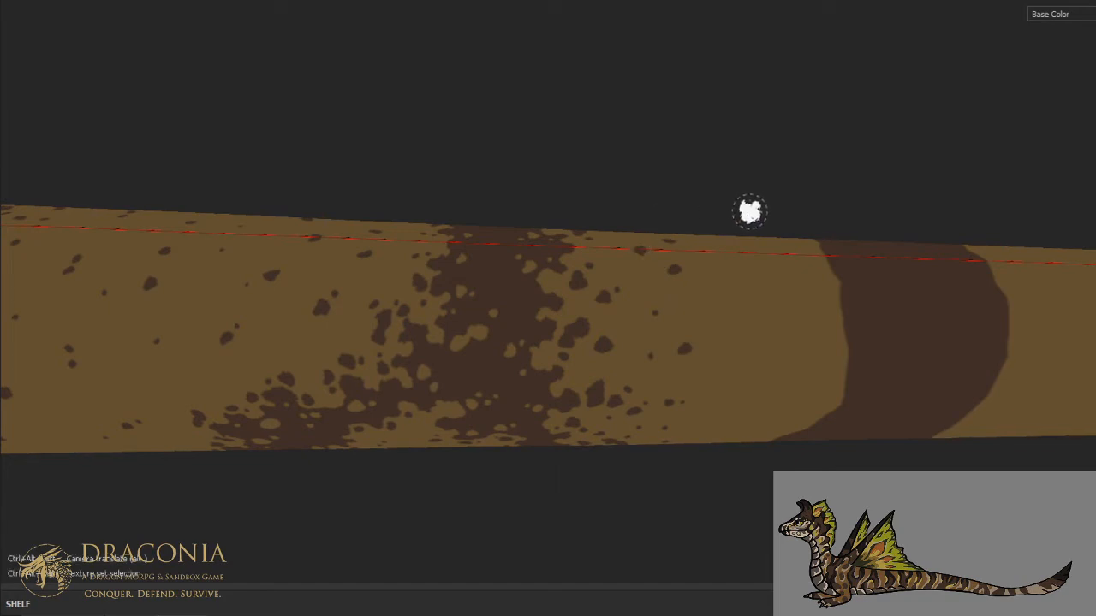
click(723, 292)
click(727, 301)
click(752, 374)
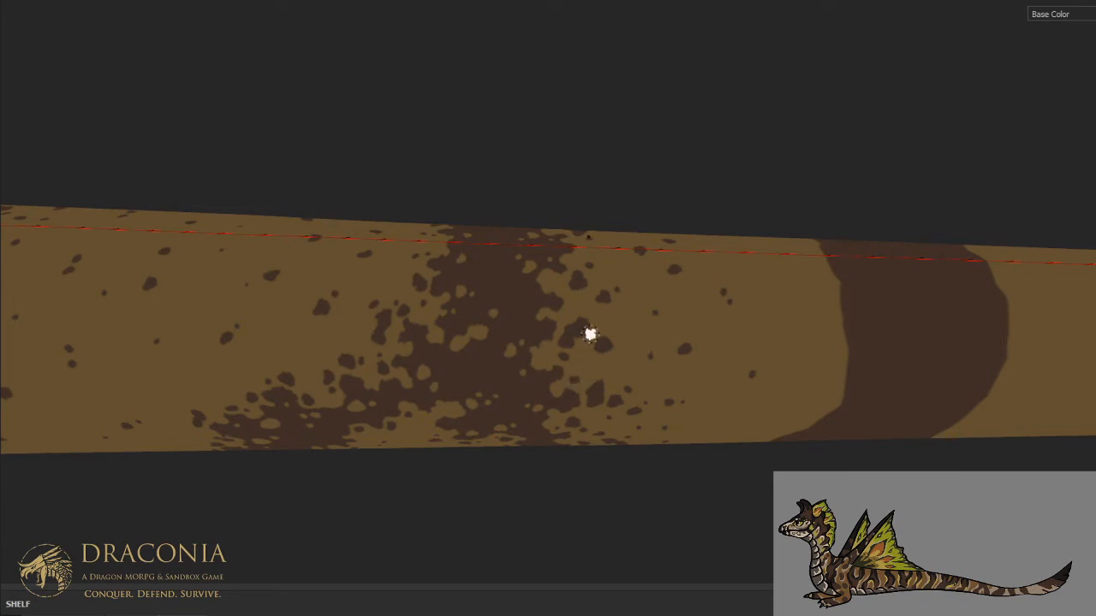
- Carve irregular tan notches into the next solid stripe's front edge on the lower flank
scroll(596, 335, down, 3)
alt+drag(736, 368, 652, 188)
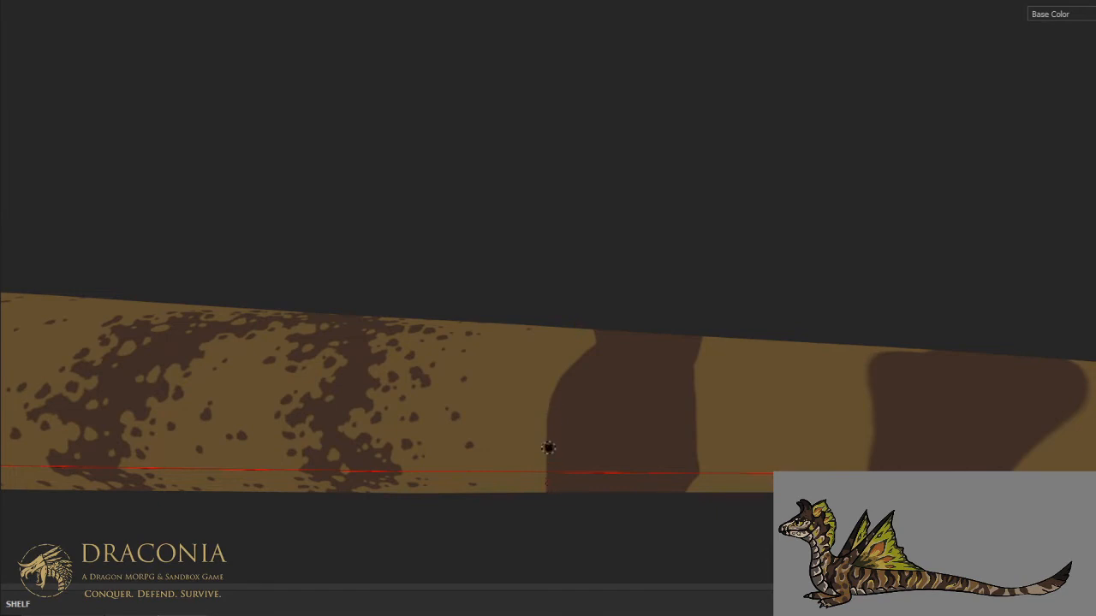
mouse_move(567, 455)
mouse_down()
mouse_move(600, 430)
mouse_move(576, 421)
mouse_move(564, 397)
mouse_move(606, 392)
mouse_move(587, 377)
mouse_move(568, 392)
mouse_move(553, 432)
mouse_move(565, 449)
mouse_move(595, 432)
mouse_up()
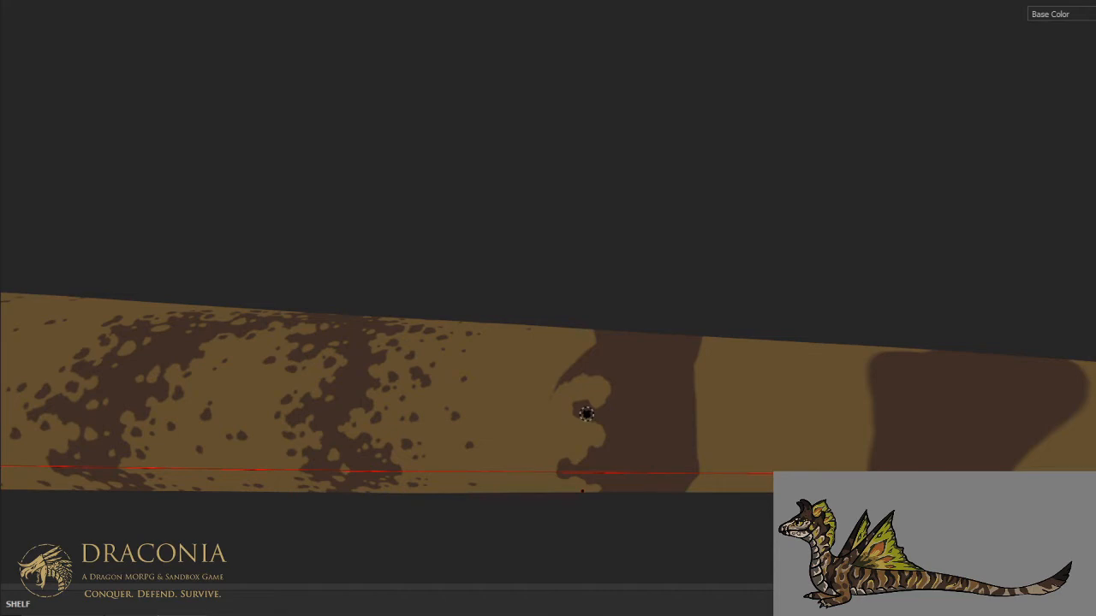
key(ctrl+alt)
mouse_move(587, 414)
alt+mouse_down()
mouse_move(578, 490)
mouse_move(574, 448)
mouse_move(558, 440)
mouse_move(534, 481)
alt+mouse_up()
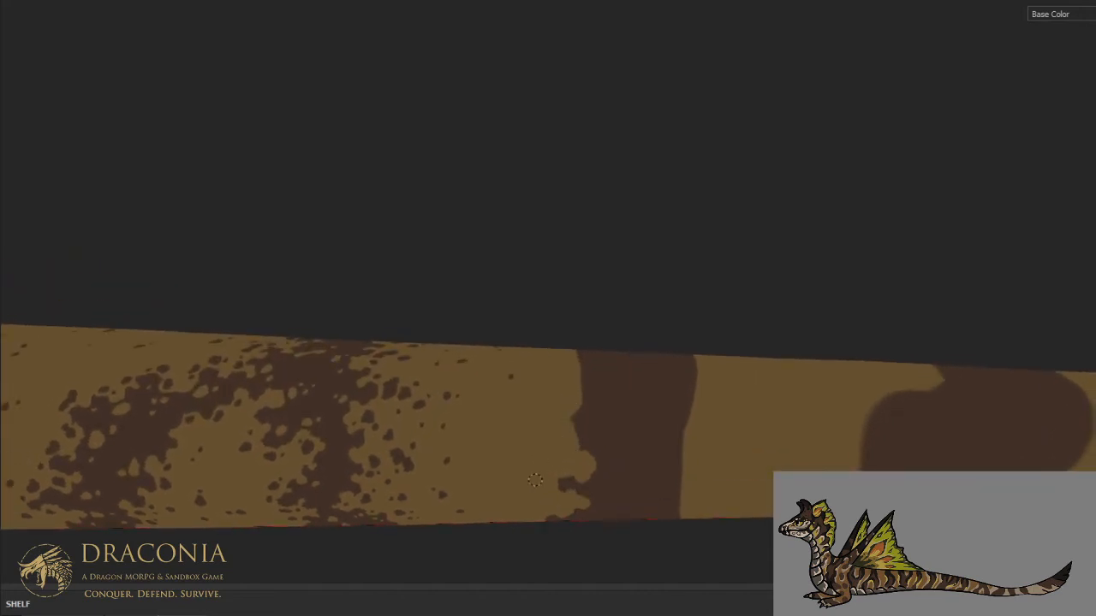
mouse_move(587, 455)
mouse_down()
mouse_move(585, 426)
mouse_move(619, 439)
mouse_up()
- Carve deep rounded tan notches into the same stripe's front edge from mid-flank up to the upper flank
key(x)
key(ctrl+alt)
key(ctrl+alt)
alt+drag(593, 325, 587, 378)
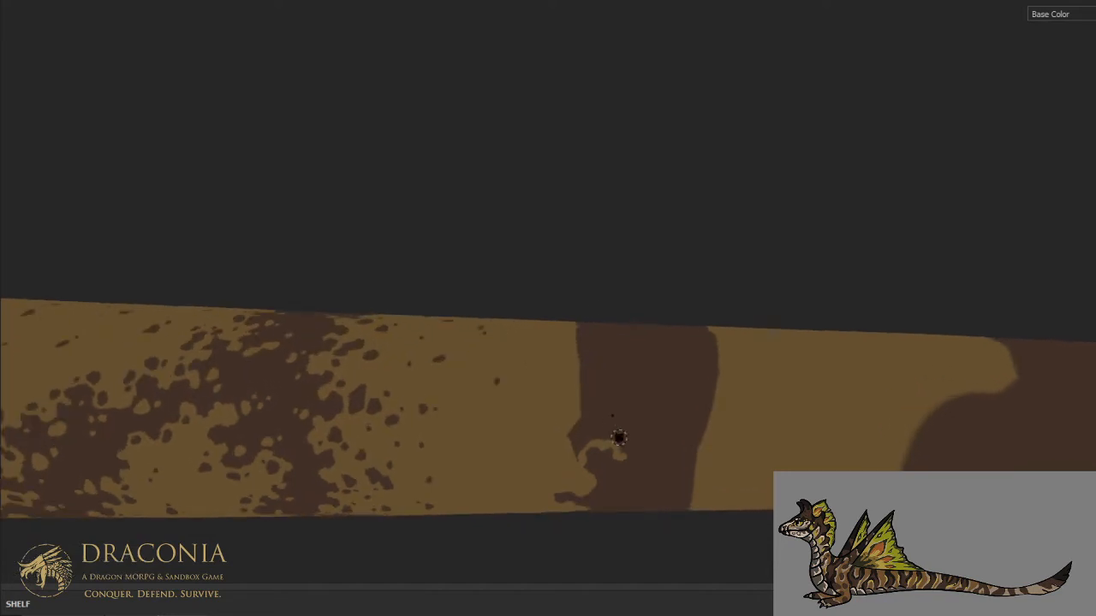
mouse_move(610, 438)
mouse_down()
mouse_move(591, 423)
mouse_move(585, 385)
mouse_move(570, 447)
mouse_move(592, 428)
mouse_move(591, 441)
mouse_move(599, 398)
mouse_move(618, 394)
mouse_move(633, 412)
mouse_move(663, 403)
mouse_move(661, 387)
mouse_move(626, 396)
mouse_move(583, 367)
mouse_move(589, 391)
mouse_move(625, 387)
mouse_up()
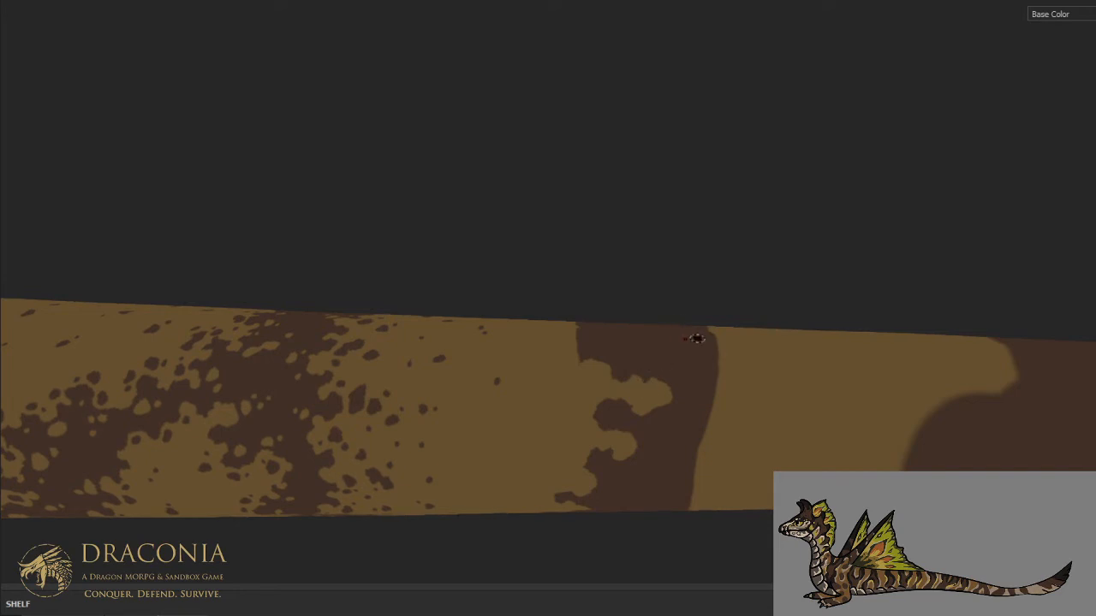
- Narrow the stripe near the spine by carving ragged tan notches into both its front and back edges
alt+drag(697, 339, 717, 425)
alt+middle_drag(716, 367, 722, 413)
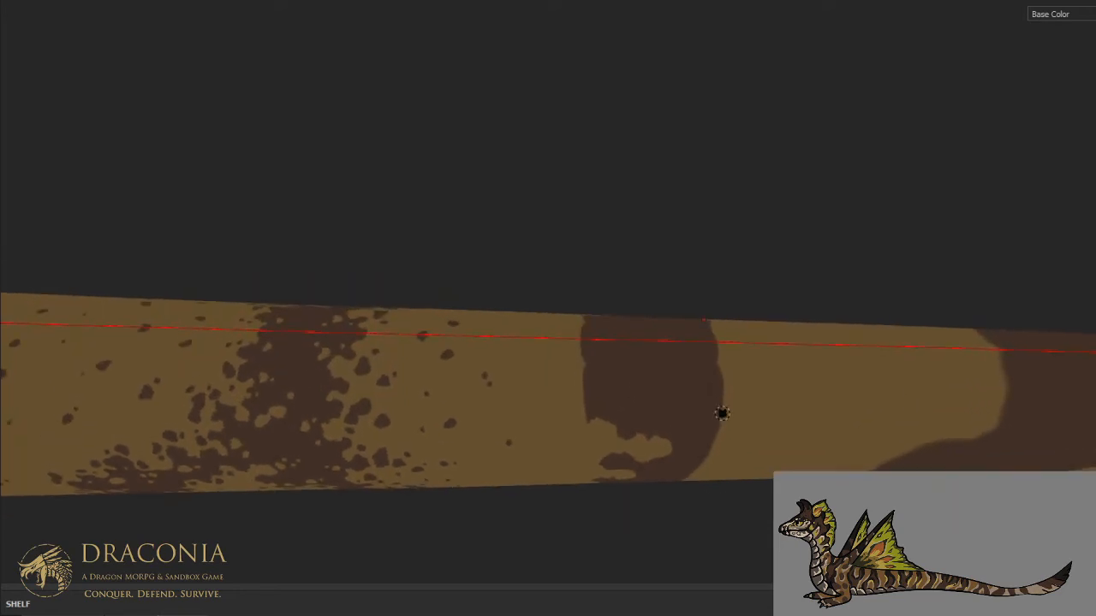
key(ctrl+alt)
mouse_move(609, 400)
mouse_down()
mouse_move(652, 396)
mouse_move(654, 366)
mouse_move(633, 361)
mouse_move(630, 345)
mouse_move(630, 375)
mouse_move(643, 369)
mouse_move(597, 417)
mouse_move(599, 360)
mouse_move(576, 340)
mouse_move(609, 351)
mouse_move(614, 381)
mouse_move(638, 371)
mouse_up()
mouse_move(716, 344)
mouse_down()
mouse_move(709, 363)
mouse_move(651, 385)
mouse_up()
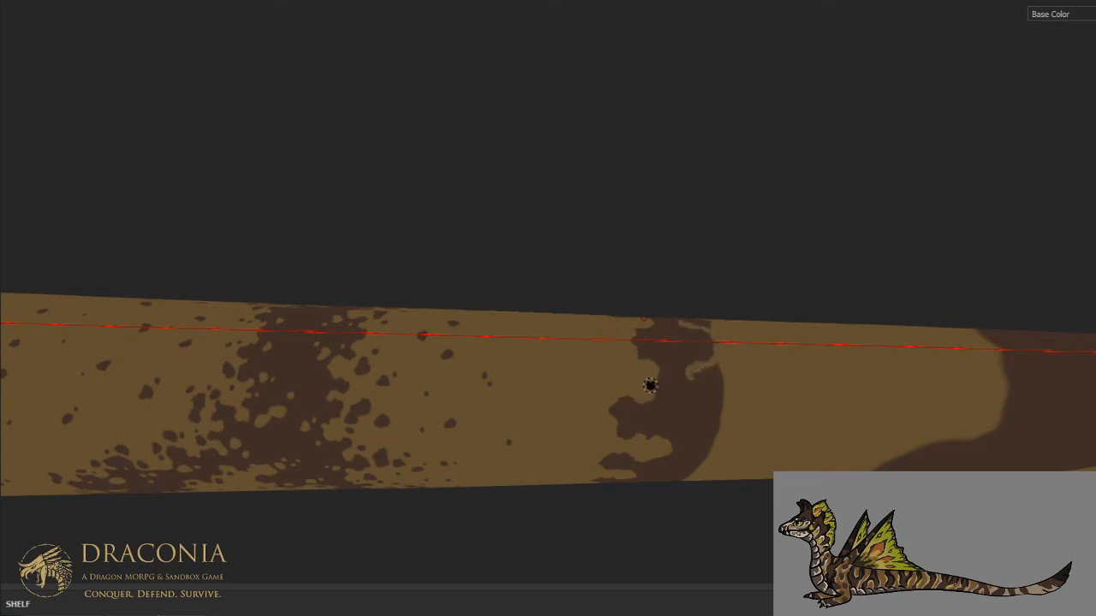
mouse_move(688, 386)
mouse_down()
mouse_move(679, 392)
mouse_move(711, 419)
mouse_move(695, 444)
mouse_move(714, 445)
mouse_move(714, 402)
mouse_move(697, 390)
mouse_move(733, 362)
mouse_move(705, 351)
mouse_move(702, 391)
mouse_move(684, 399)
mouse_up()
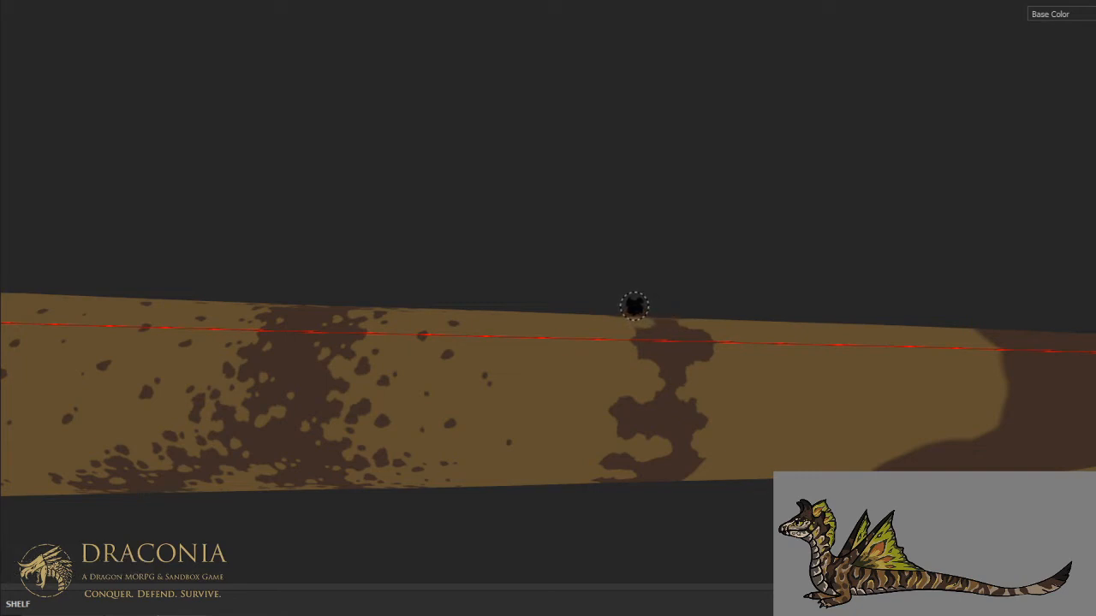
- Cut a rounded tan notch into the stripe's back edge at mid-flank
alt+drag(714, 406, 690, 180)
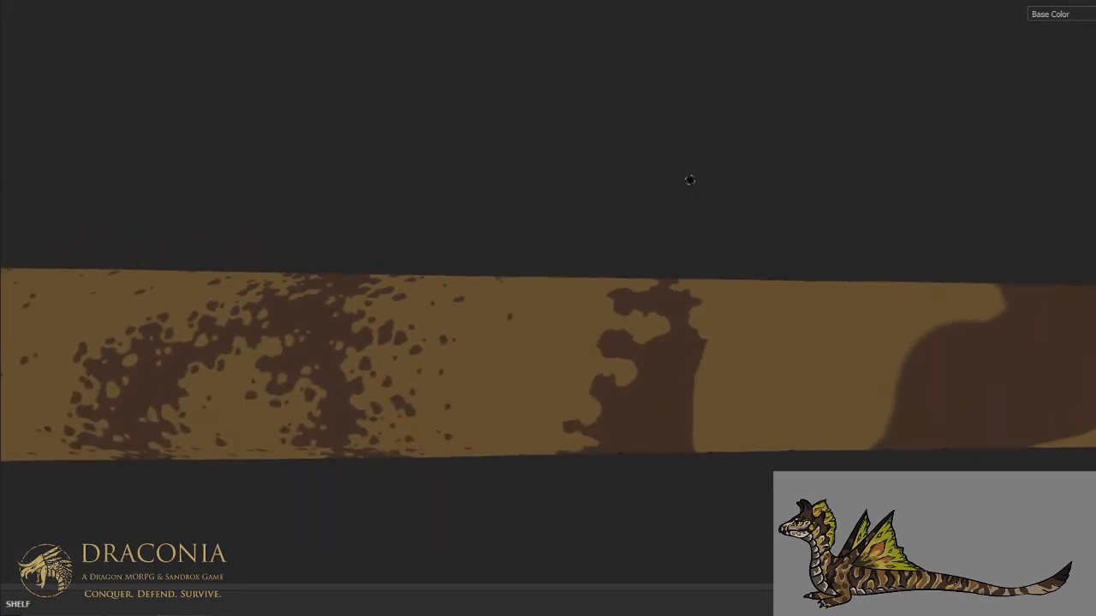
scroll(713, 369, up, 1)
key(x)
mouse_move(708, 335)
mouse_down()
mouse_move(684, 363)
mouse_move(655, 362)
mouse_move(660, 375)
mouse_up()
key(x)
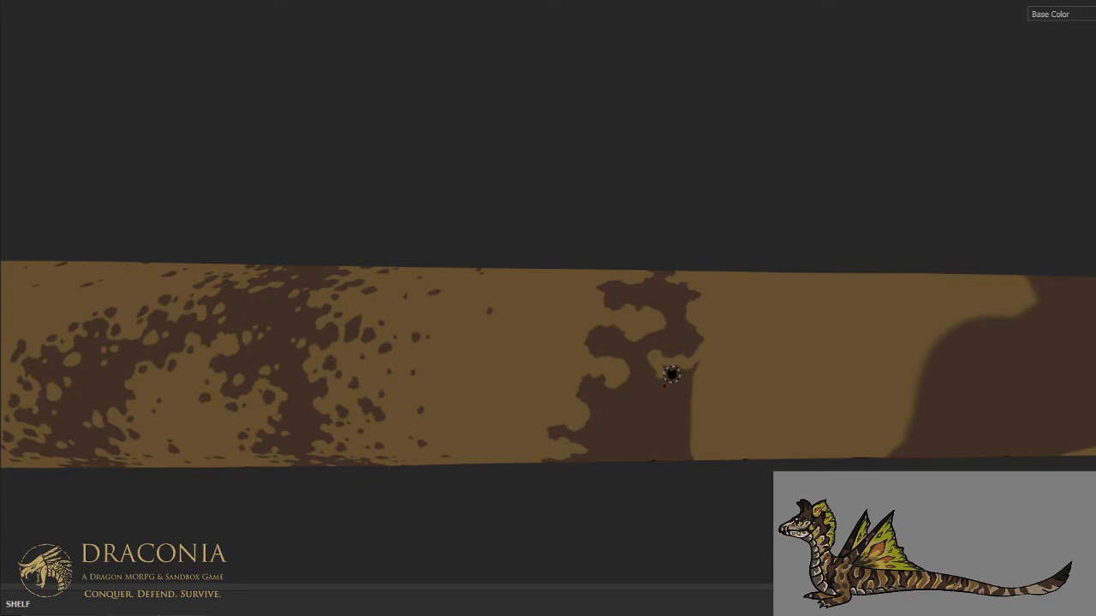
key(x)
mouse_move(661, 371)
mouse_down()
mouse_move(697, 357)
mouse_move(684, 392)
mouse_up()
key(x)
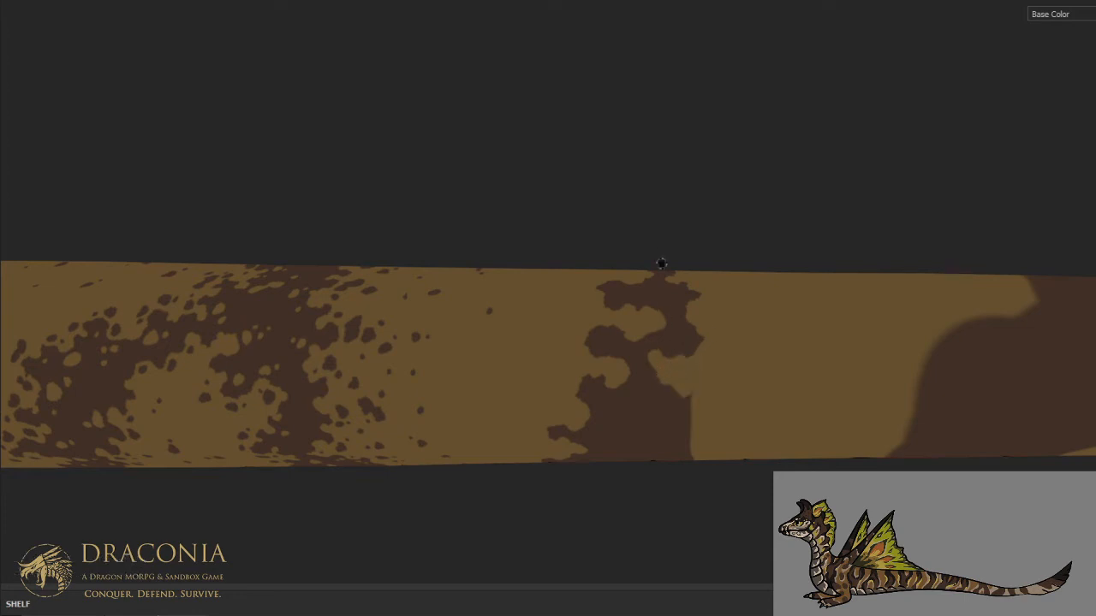
- Separate a brown blotch from the stripe's front edge and extend the tan notch in its back edge downward
key(x)
mouse_move(619, 359)
mouse_down()
mouse_move(627, 334)
mouse_move(630, 351)
mouse_move(635, 343)
mouse_up()
key(x)
key(x)
mouse_move(662, 379)
mouse_down()
mouse_move(659, 405)
mouse_move(633, 412)
mouse_move(657, 426)
mouse_move(675, 384)
mouse_move(682, 404)
mouse_up()
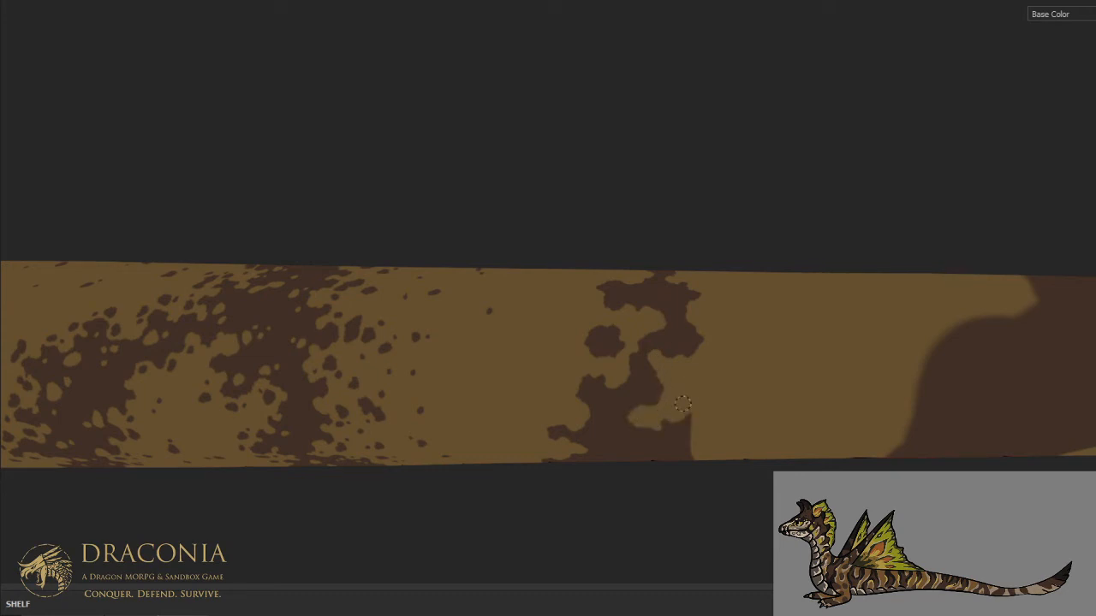
- Carve the stripe's back edge into an irregular tan outline along the lower flank down to the belly line
key(x)
alt+drag(685, 425, 692, 326)
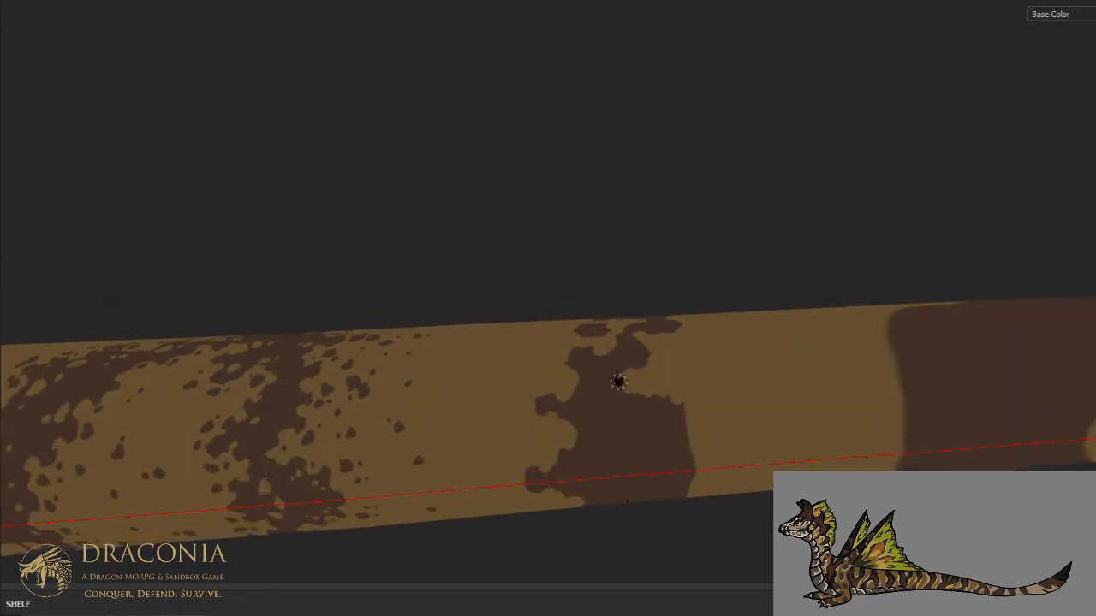
mouse_move(609, 426)
mouse_down()
mouse_move(606, 445)
mouse_move(647, 467)
mouse_move(639, 440)
mouse_move(610, 438)
mouse_move(647, 403)
mouse_move(635, 419)
mouse_move(661, 424)
mouse_move(685, 467)
mouse_move(716, 466)
mouse_up()
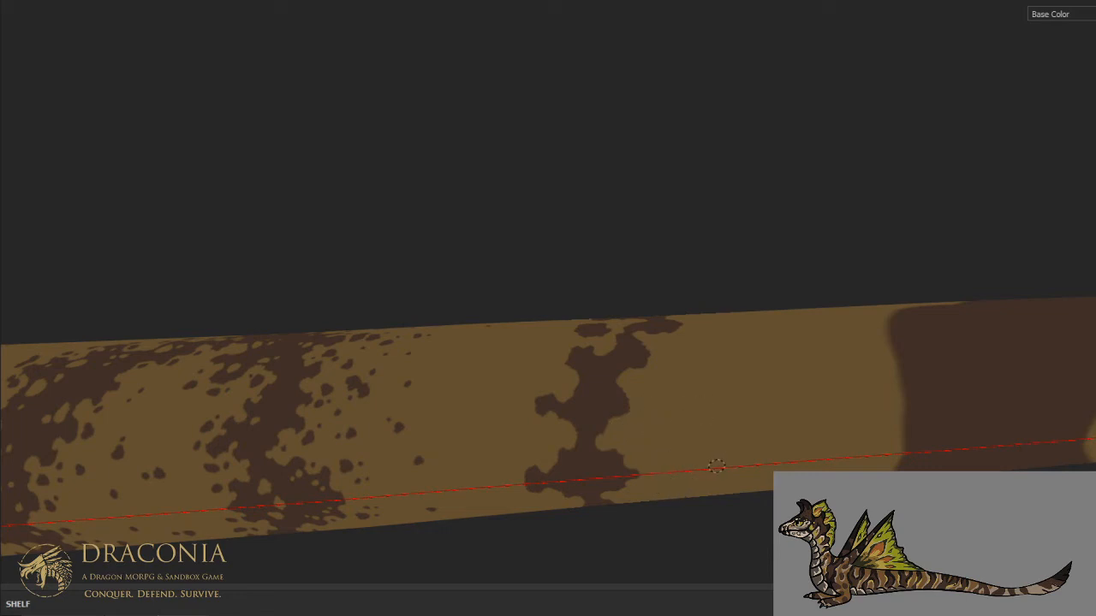
- Dot small tan specks inside the narrowed stripe on the lower flank, undoing one misplaced speck
drag(601, 411, 603, 415)
click(580, 410)
key(ctrl+z)
drag(606, 384, 605, 398)
drag(567, 461, 571, 458)
click(578, 452)
drag(574, 403, 578, 405)
click(582, 394)
key(ctrl+alt)
key(ctrl+alt)
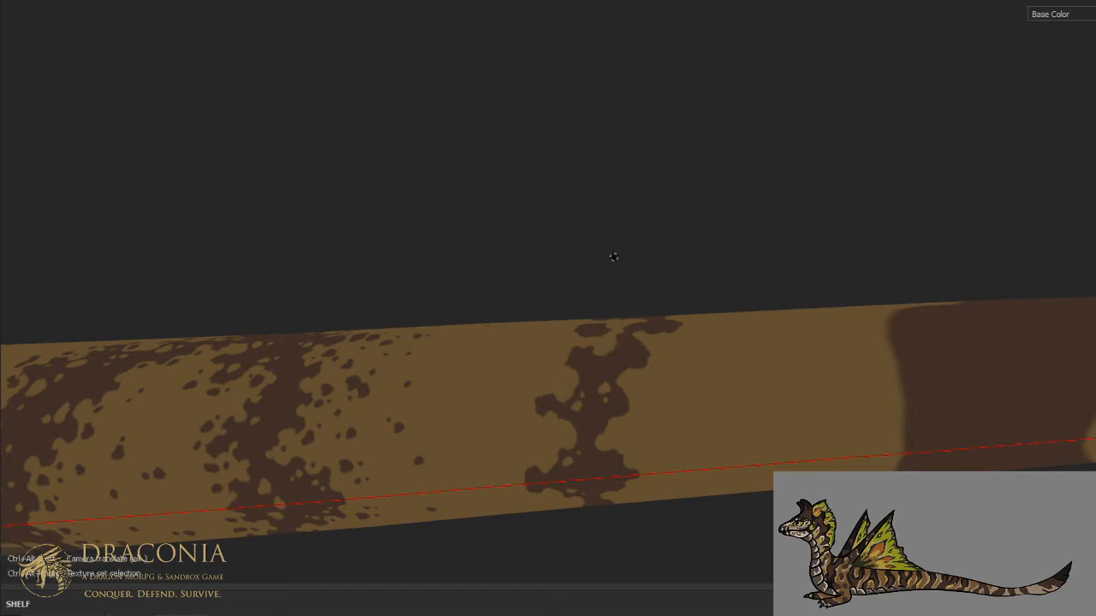
- Dab small tan specks inside the narrowed stripe on the upper flank
alt+drag(617, 257, 658, 406)
ctrl+alt+drag(664, 332, 647, 374)
alt+drag(647, 374, 626, 416)
key(ctrl+alt)
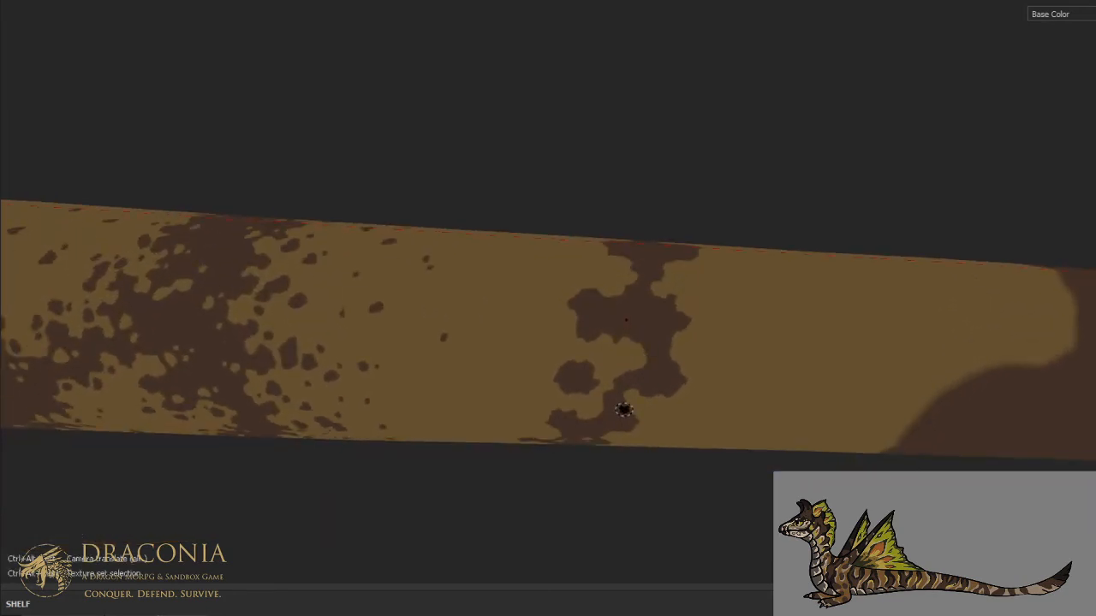
drag(621, 304, 628, 304)
click(638, 309)
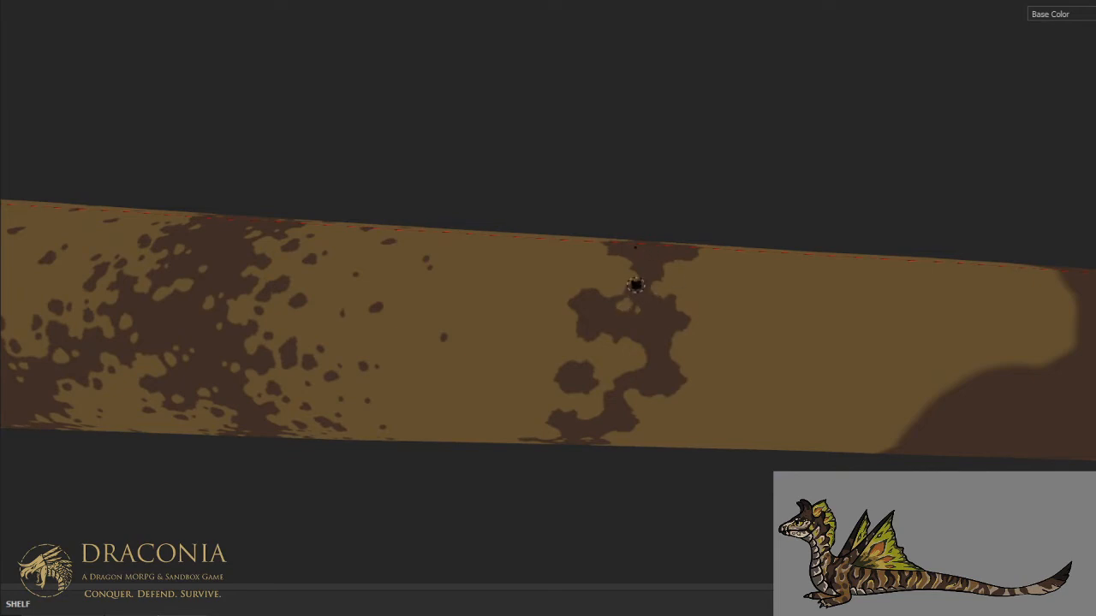
- Add tan specks and small edge nicks to the stripe at mid-flank, including inside its detached front blotch
key(ctrl+alt)
alt+drag(655, 314, 704, 308)
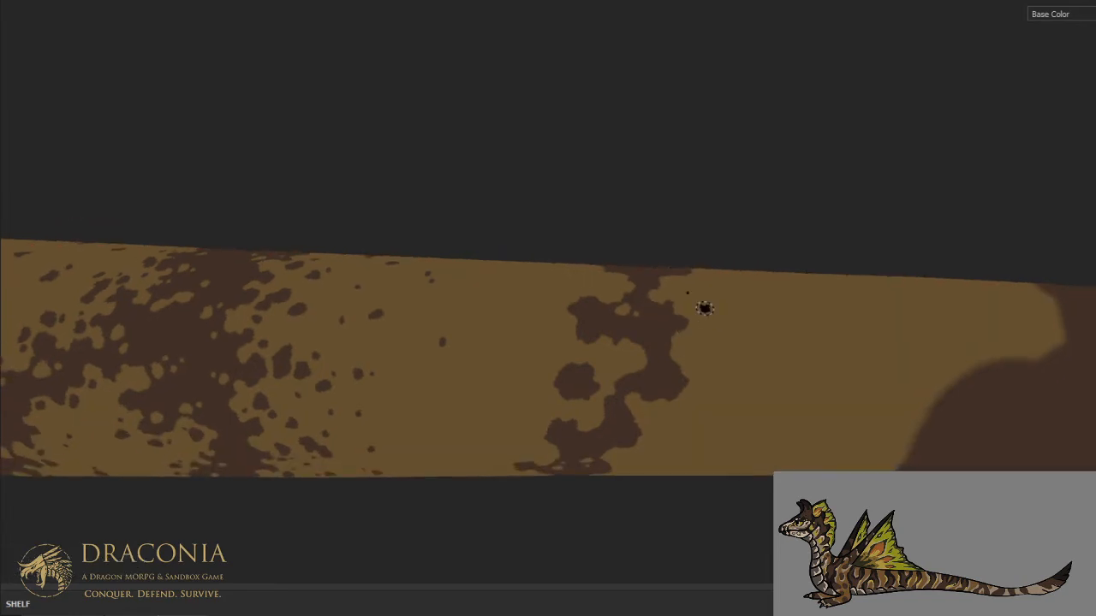
drag(663, 367, 662, 363)
drag(583, 376, 580, 382)
middle_drag(583, 366, 583, 235)
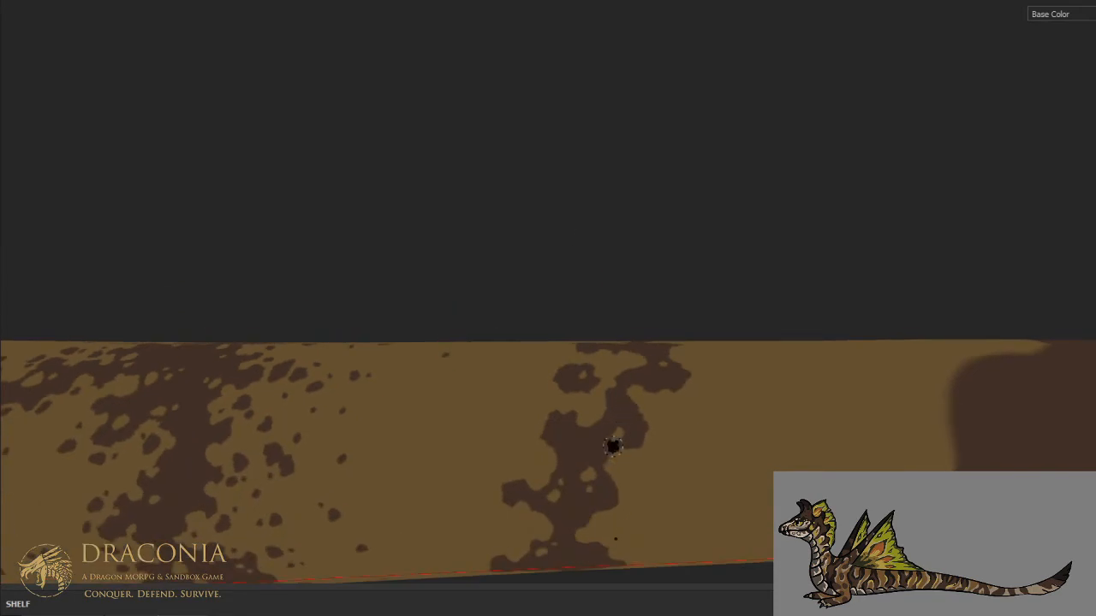
alt+drag(630, 414, 652, 303)
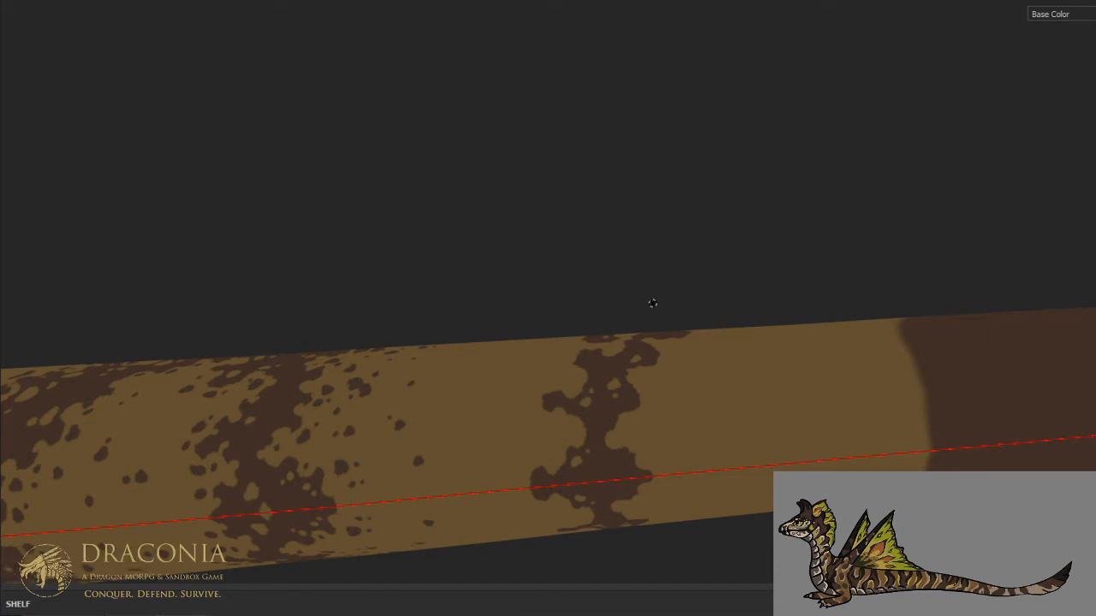
- Speckle the section of the narrowed stripe along the top of the tail with small tan spots
alt+right_drag(652, 317, 649, 332)
alt+drag(643, 357, 684, 474)
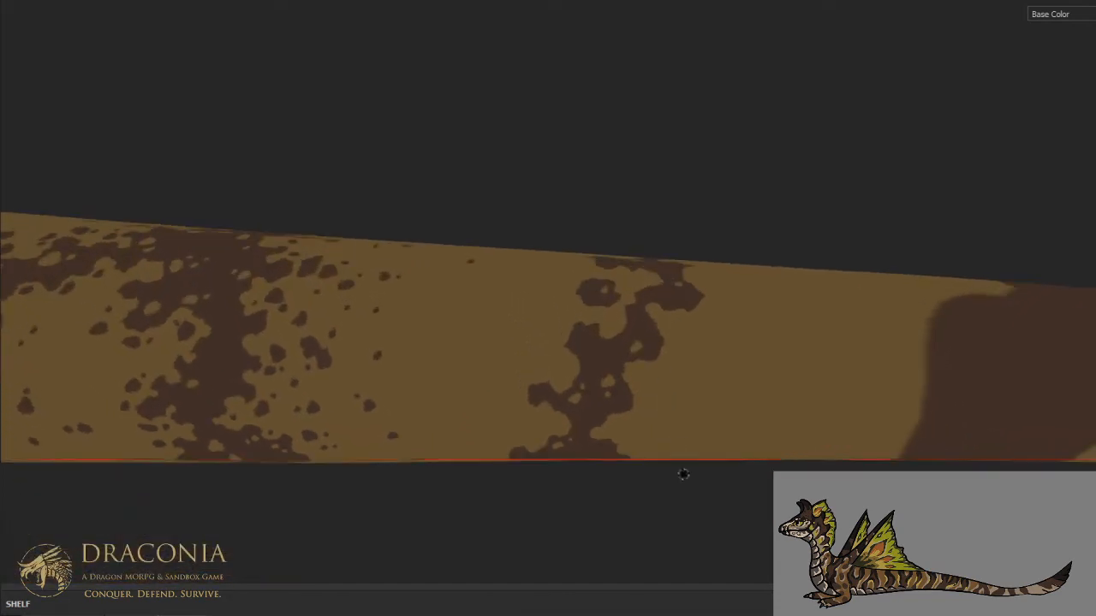
alt+right_drag(685, 474, 676, 372)
alt+middle_drag(661, 306, 710, 426)
alt+drag(710, 426, 682, 528)
scroll(677, 376, up, 4)
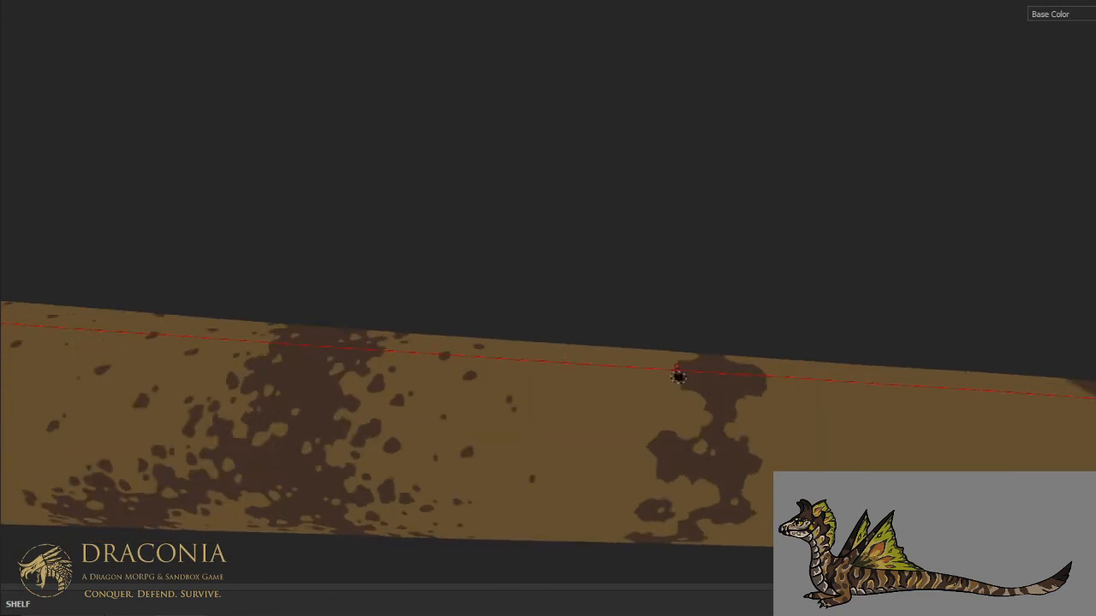
alt+drag(718, 382, 711, 457)
scroll(709, 392, up, 1)
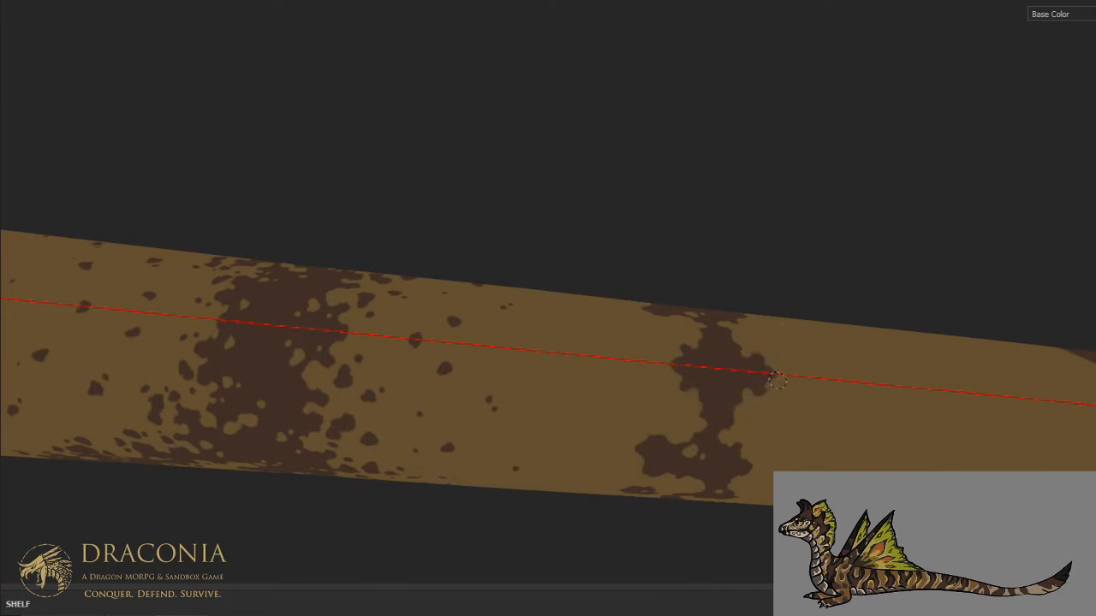
click(730, 386)
click(716, 382)
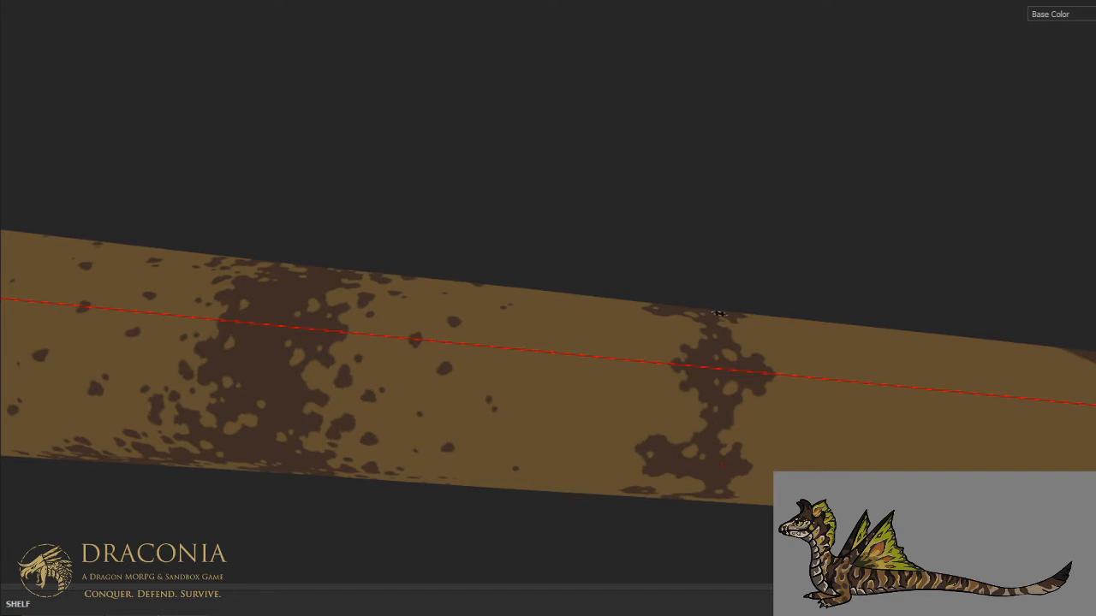
- Widen the tan notch in the stripe's front side between its upper-flank branches
mouse_move(775, 447)
alt+mouse_down()
mouse_move(753, 306)
mouse_move(783, 321)
alt+mouse_up()
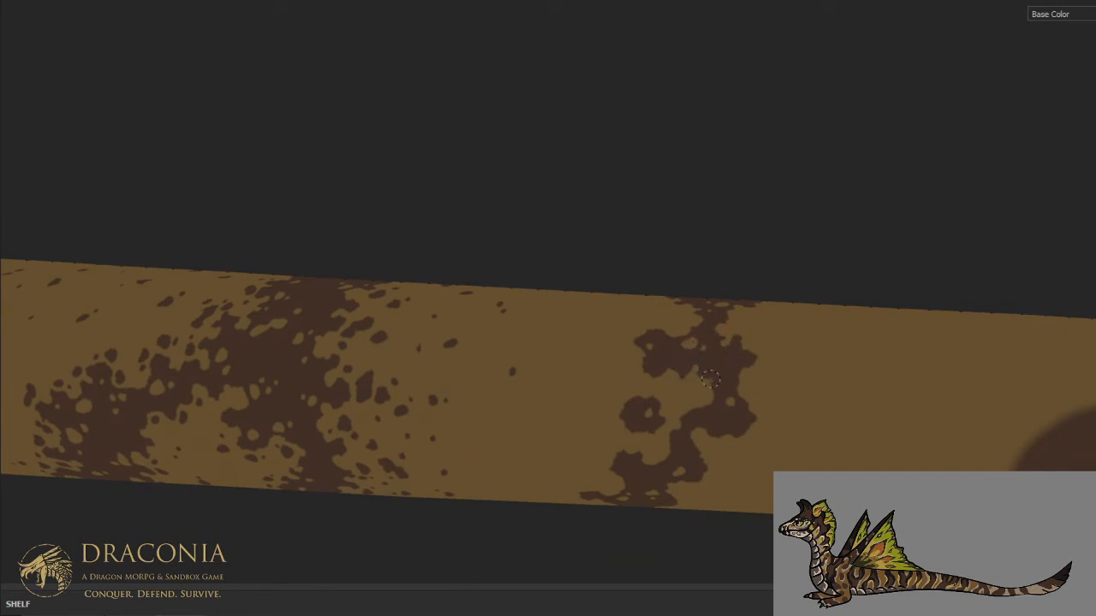
drag(711, 385, 706, 380)
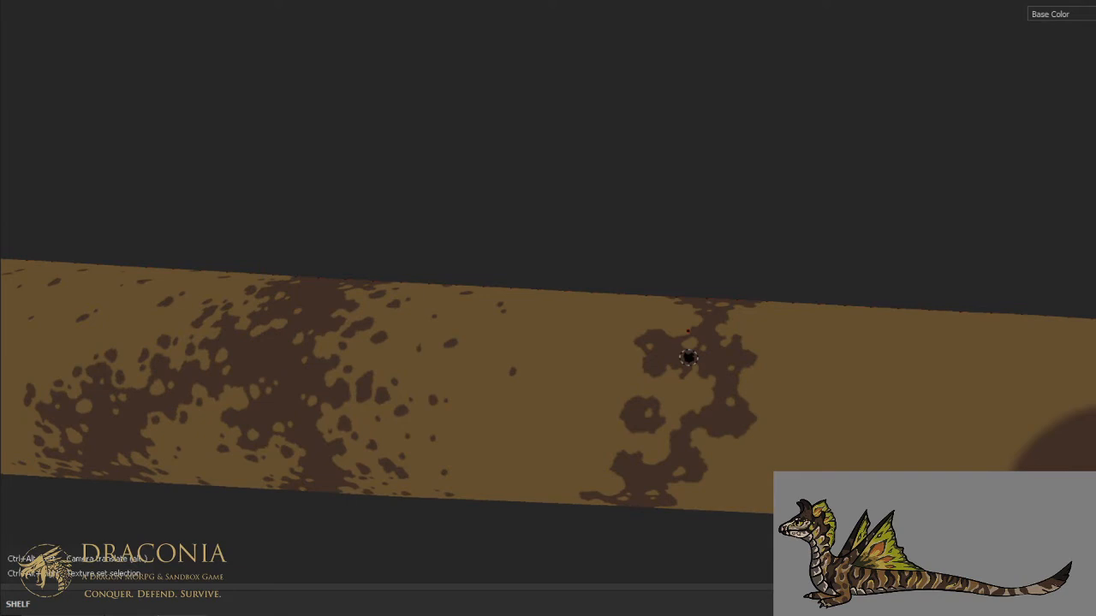
key(ctrl+alt)
ctrl+alt+drag(690, 357, 762, 202)
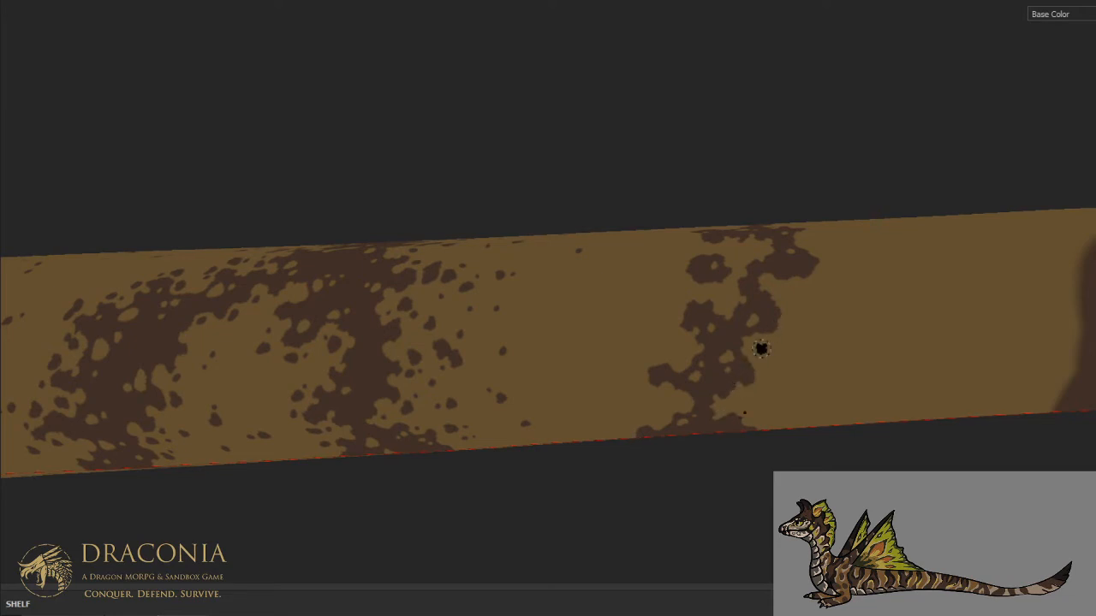
- Dab brown spots around the front and rear edges of the narrowed stripe on the tail's underside
scroll(761, 348, down, 5)
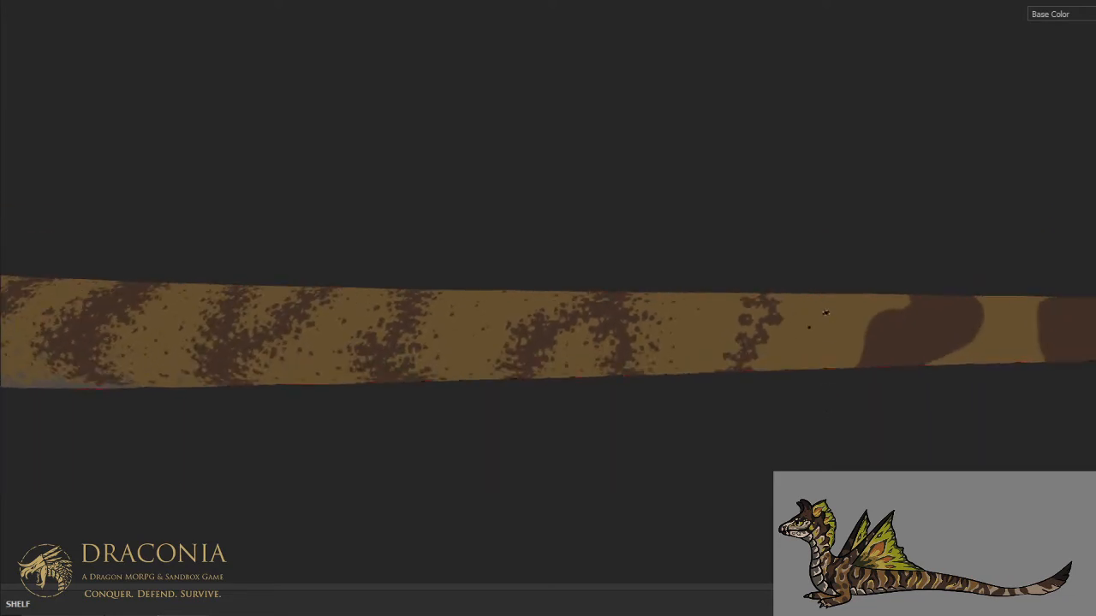
scroll(802, 358, up, 3)
alt+drag(797, 392, 794, 225)
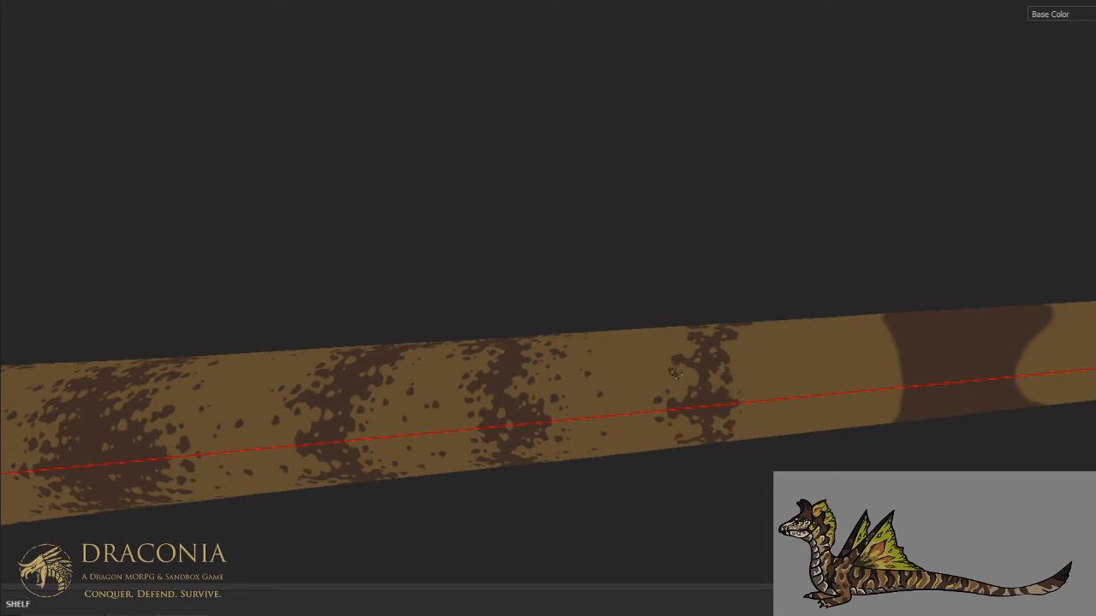
scroll(682, 327, up, 3)
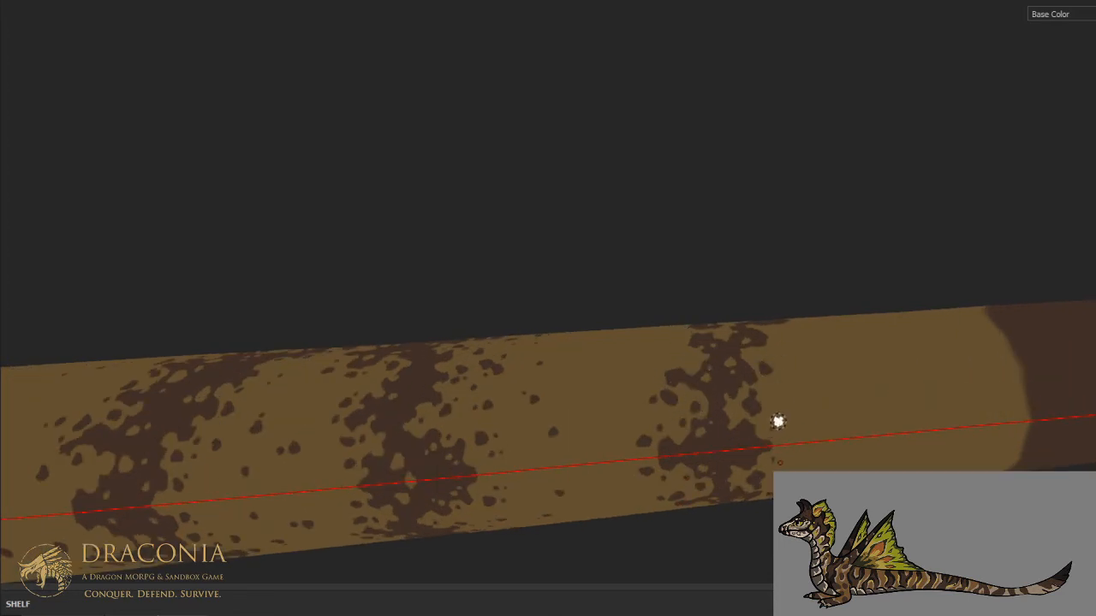
alt+drag(778, 387, 774, 429)
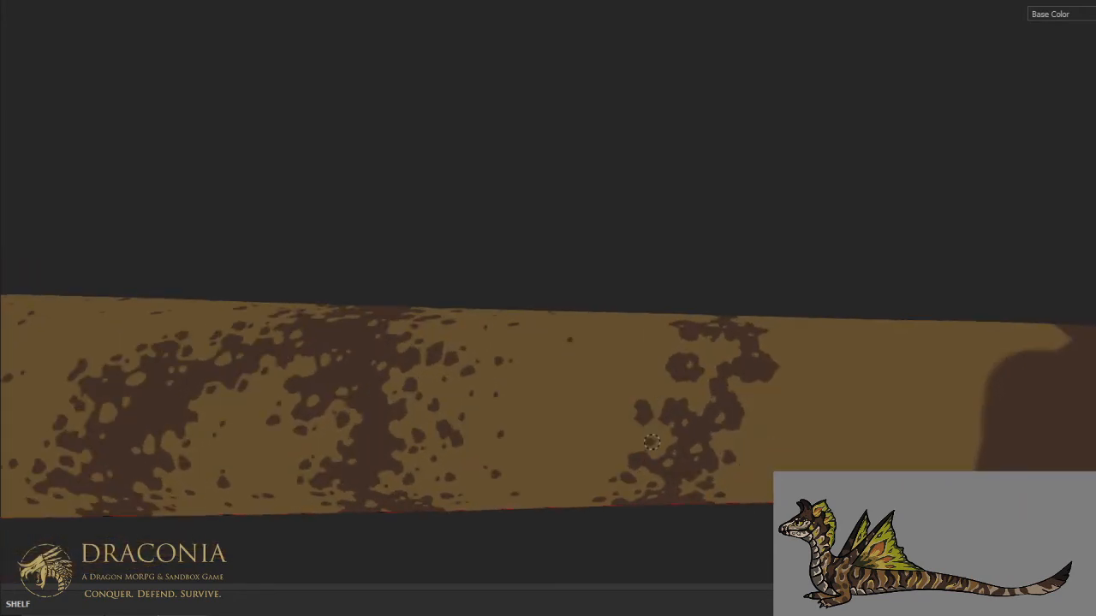
- Dab a few loose brown spots on the lower flank in front of the narrowed stripe
drag(612, 440, 607, 438)
click(595, 437)
click(542, 458)
- Scatter small brown spots on the upper flank on both sides of the narrowed stripe
alt+drag(573, 382, 575, 499)
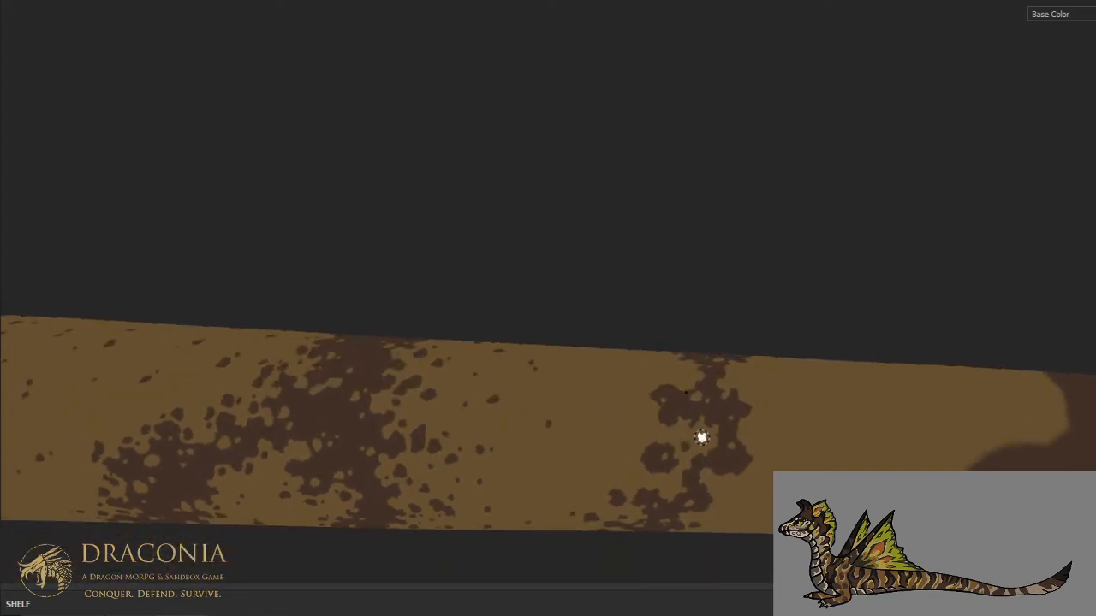
click(636, 410)
click(603, 416)
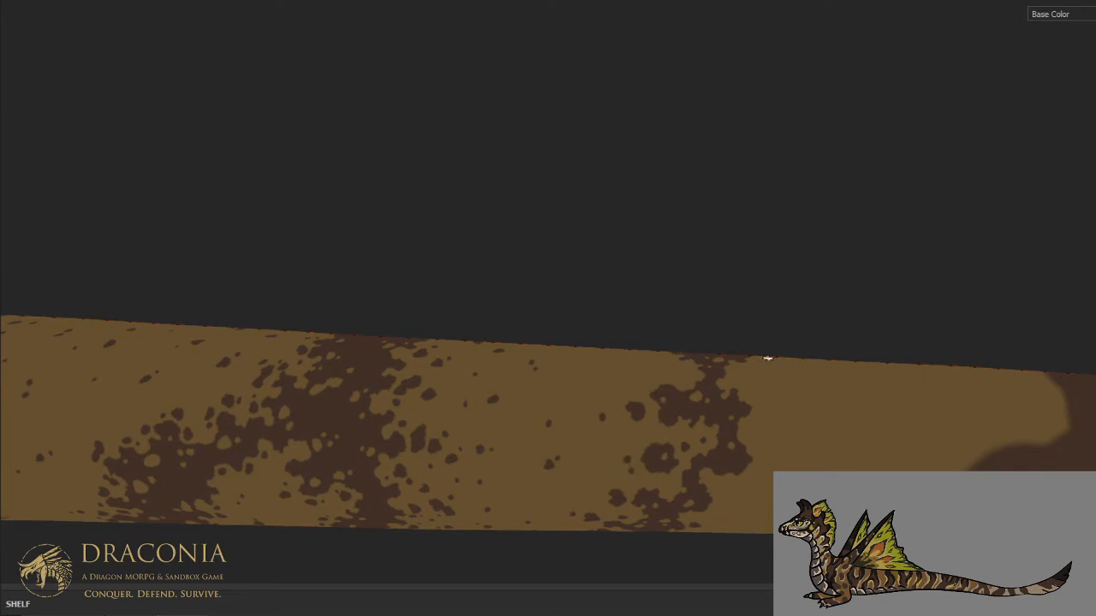
click(778, 418)
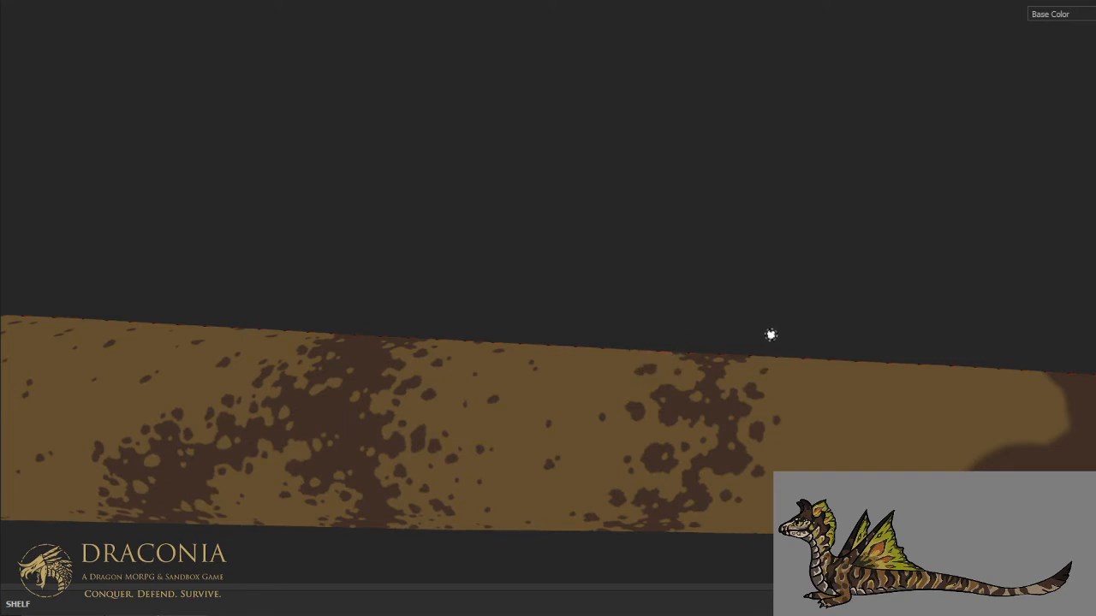
- Add loose brown spots along the top of the tail around the narrowed stripe
key(ctrl+alt)
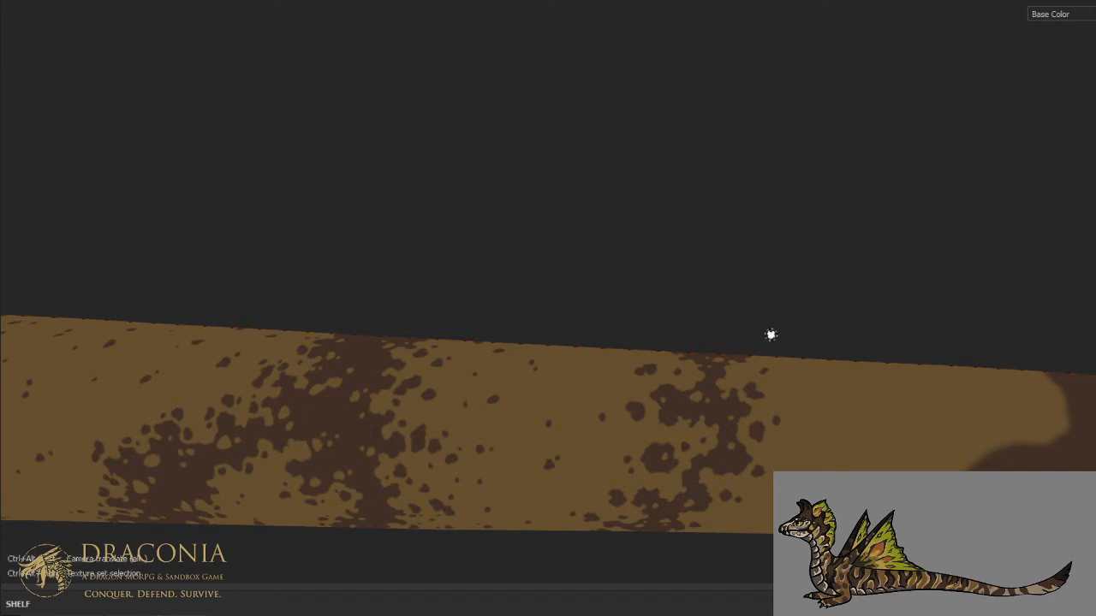
alt+drag(764, 297, 765, 420)
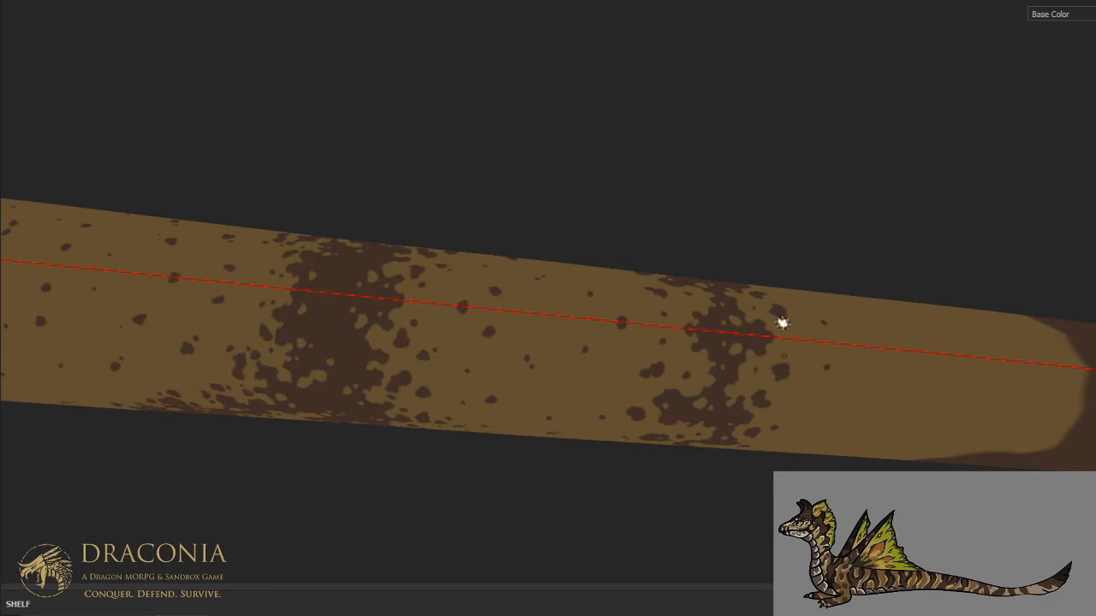
scroll(783, 322, down, 4)
alt+drag(815, 390, 772, 202)
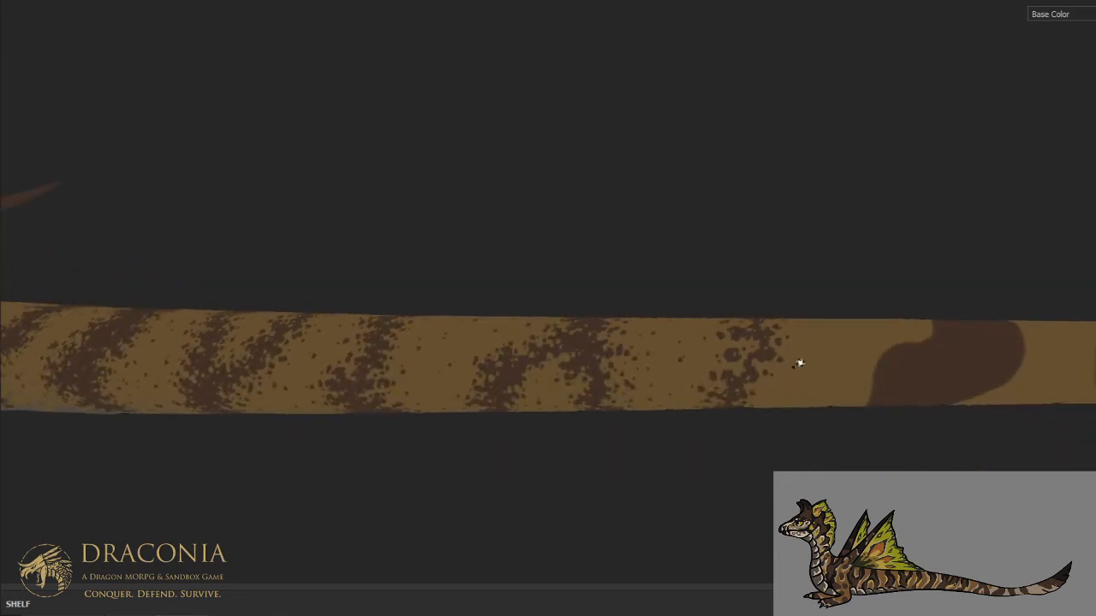
- Dab brown spots at mid-flank in the tan area just behind the narrowed stripe
scroll(799, 365, up, 3)
alt+drag(799, 365, 759, 318)
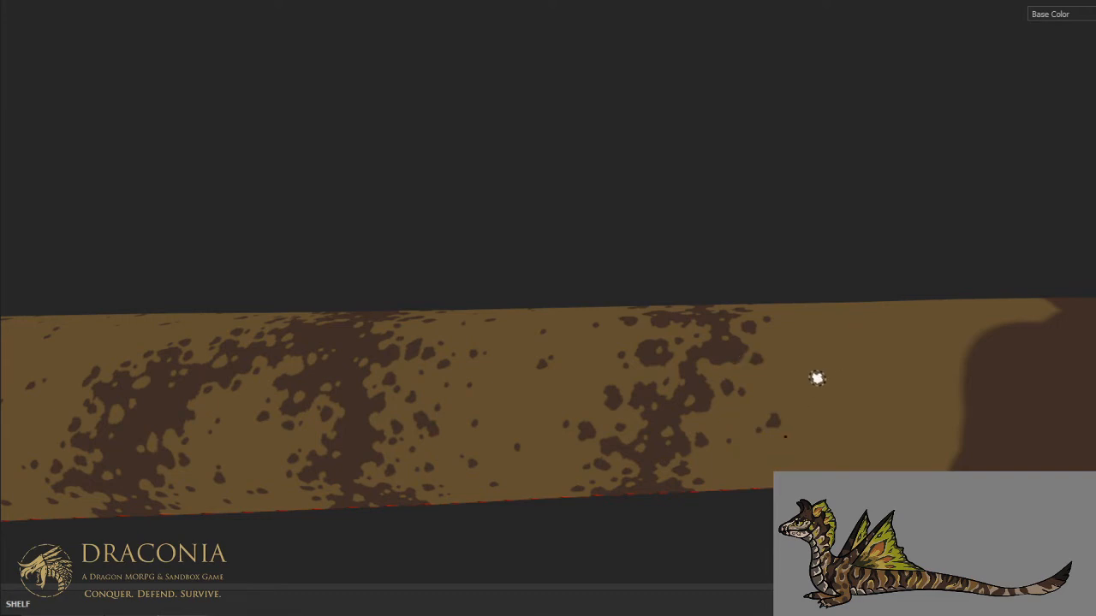
drag(823, 381, 825, 376)
- Scatter small brown spots on the upper flank between the narrowed stripe and the next solid stripe
key(ctrl+alt)
scroll(836, 335, down, 1)
alt+middle_drag(864, 333, 849, 386)
alt+drag(849, 385, 761, 299)
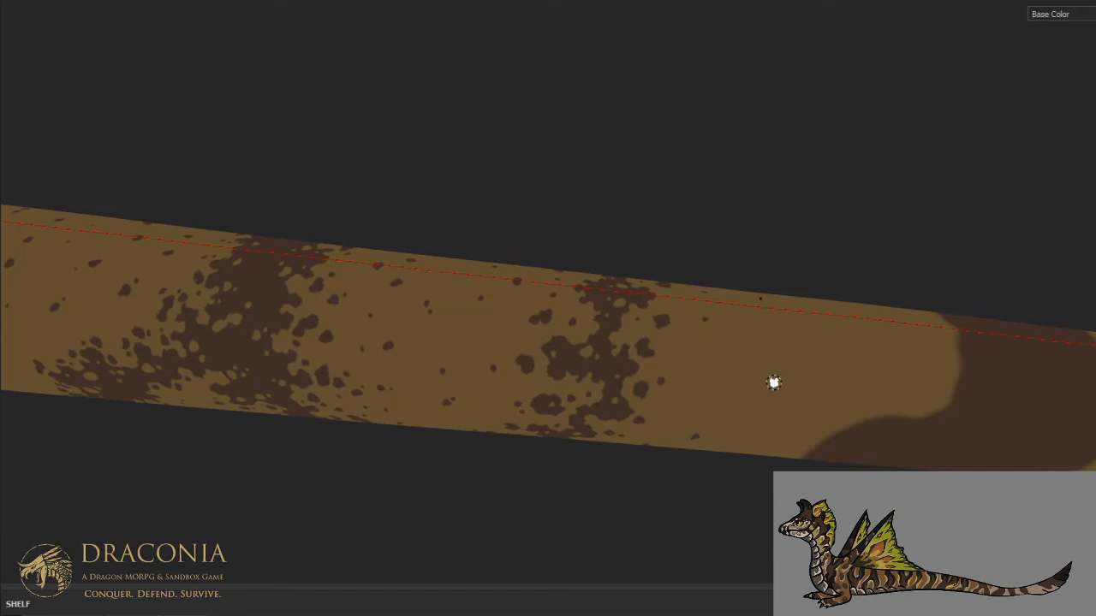
key(ctrl+alt)
click(797, 359)
click(787, 342)
- Add a last brown spot pair at mid-flank ahead of the next solid stripe
mouse_move(781, 375)
alt+mouse_down()
mouse_move(821, 385)
mouse_move(831, 423)
mouse_move(795, 311)
mouse_move(786, 321)
alt+mouse_up()
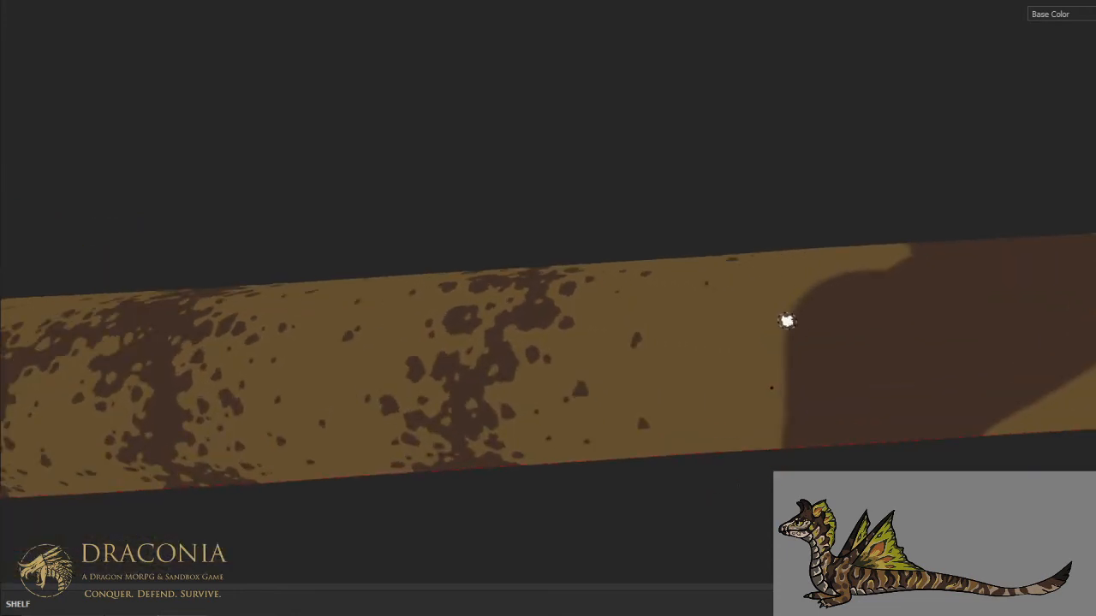
click(707, 356)
key(ctrl+alt)
- Carve a ragged tan front edge into the next solid stripe, from the lower flank up around its upper-flank lobe
alt+drag(790, 371, 734, 341)
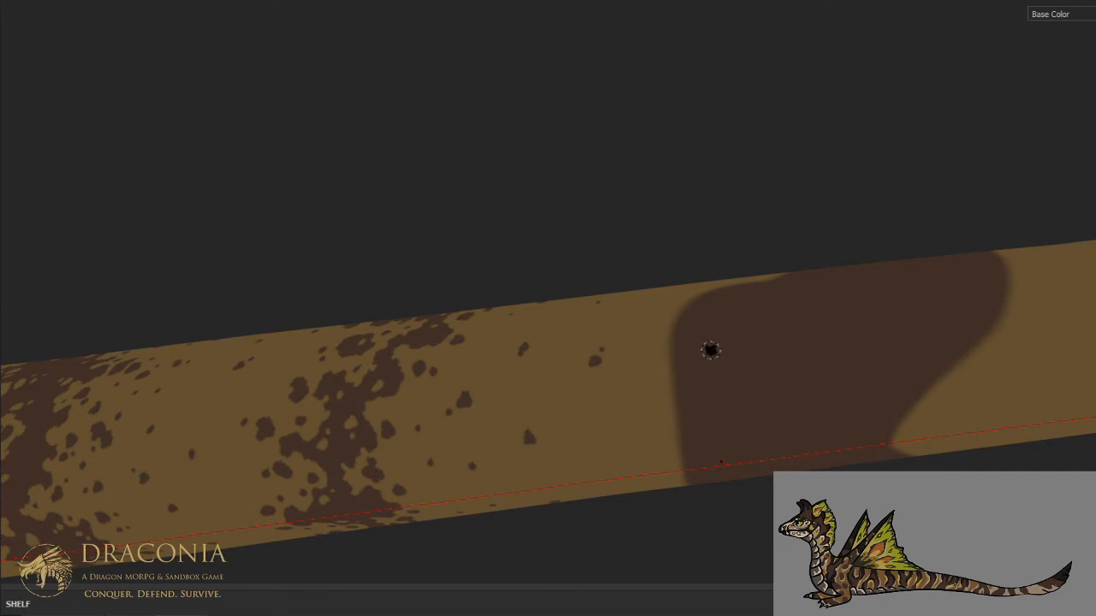
mouse_move(668, 420)
mouse_down()
mouse_move(701, 388)
mouse_move(693, 381)
mouse_move(678, 379)
mouse_move(682, 459)
mouse_move(672, 431)
mouse_up()
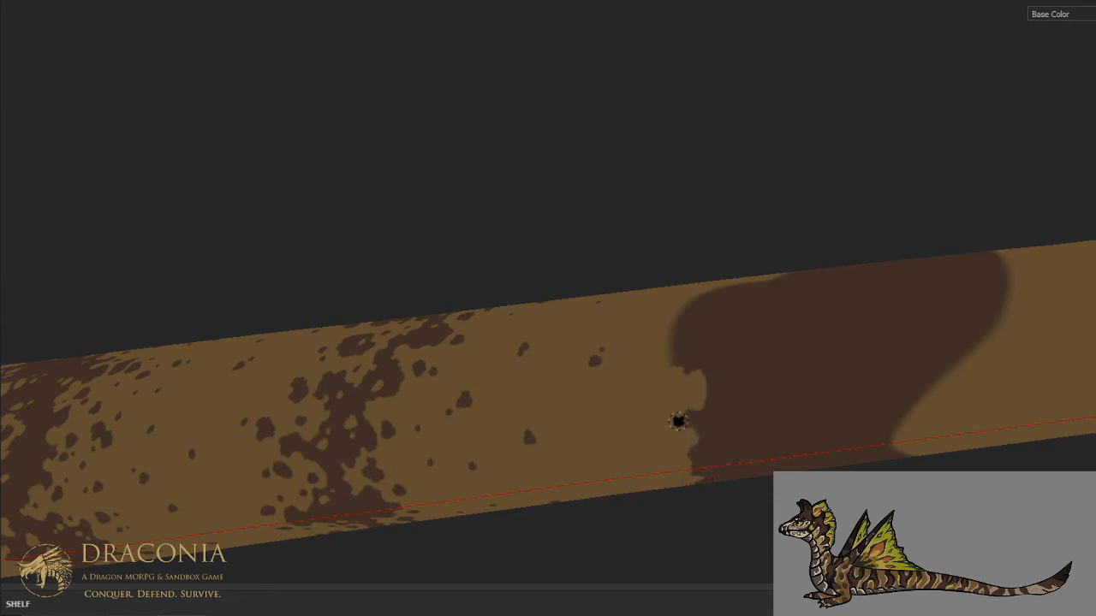
mouse_move(692, 374)
mouse_down()
mouse_move(685, 335)
mouse_move(719, 298)
mouse_up()
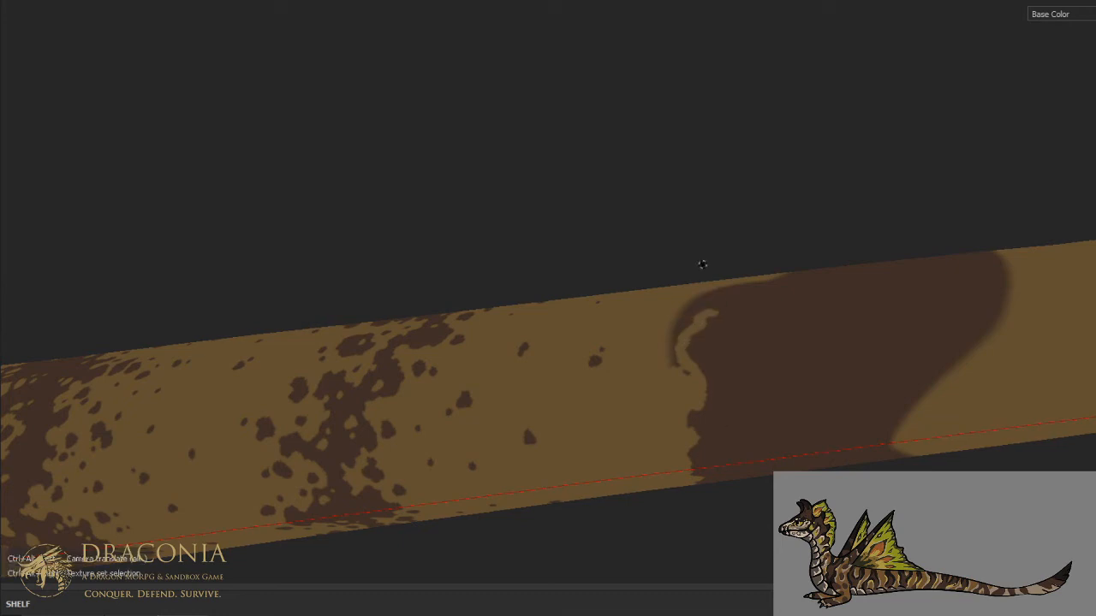
mouse_move(702, 265)
alt+mouse_down()
mouse_move(707, 335)
mouse_move(796, 274)
mouse_move(702, 391)
alt+mouse_up()
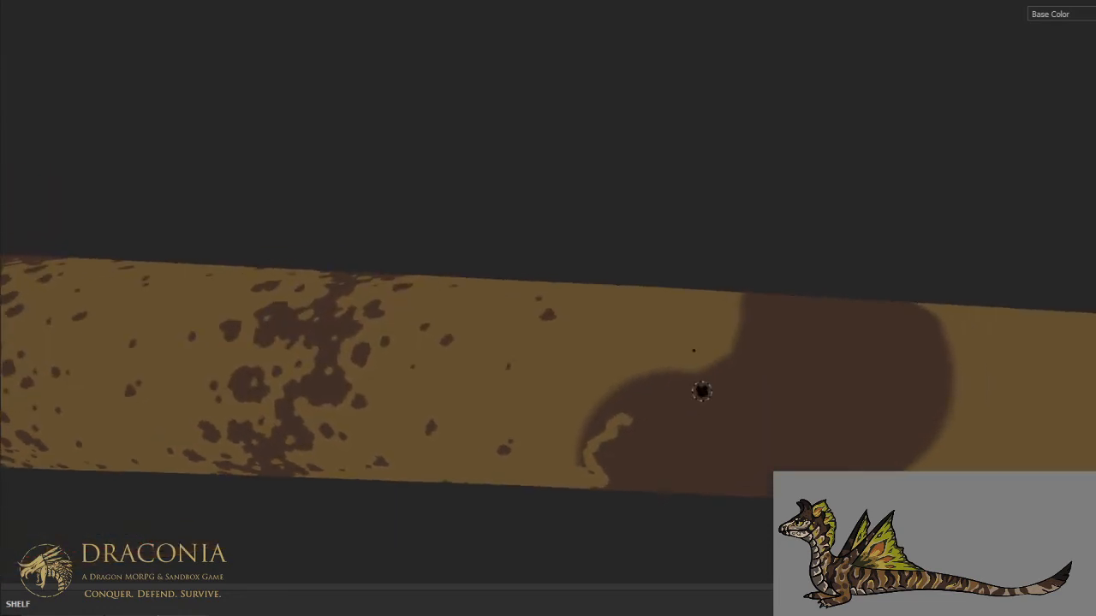
mouse_move(628, 420)
mouse_down()
mouse_move(661, 435)
mouse_move(710, 399)
mouse_move(730, 410)
mouse_move(784, 397)
mouse_move(770, 302)
mouse_move(752, 299)
mouse_move(738, 317)
mouse_move(756, 341)
mouse_move(728, 377)
mouse_move(739, 395)
mouse_move(778, 386)
mouse_move(700, 392)
mouse_move(649, 419)
mouse_move(661, 396)
mouse_move(722, 366)
mouse_move(606, 399)
mouse_move(582, 424)
mouse_move(625, 412)
mouse_move(572, 450)
mouse_move(597, 468)
mouse_up()
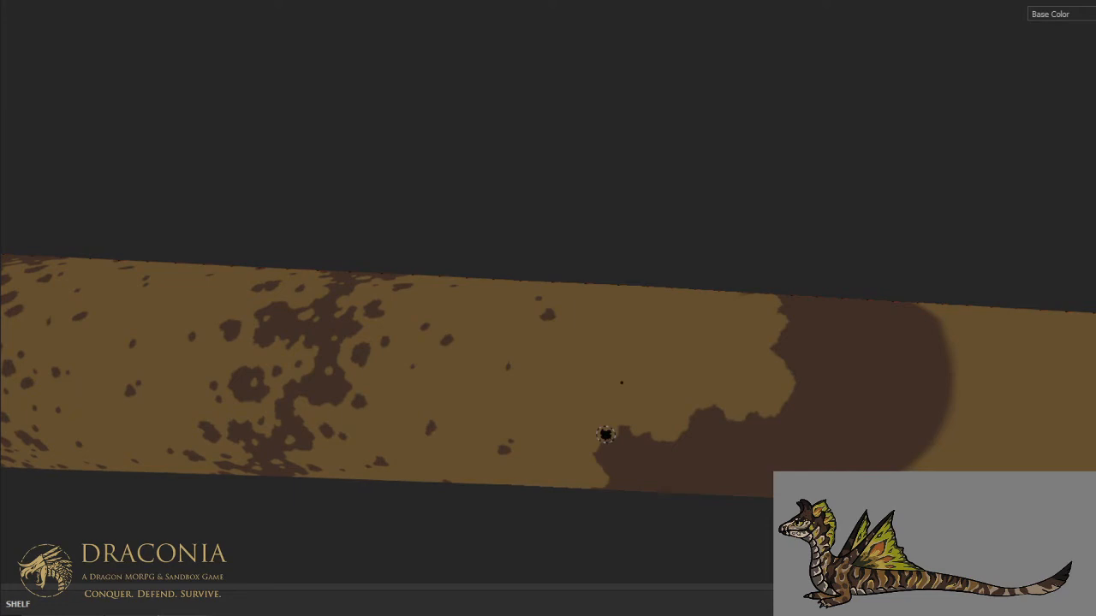
- Continue the solid stripe's ragged tan front edge across the top of the tail
key(ctrl)
alt+middle_drag(602, 450, 692, 335)
alt+drag(691, 335, 780, 301)
alt+middle_drag(780, 301, 718, 400)
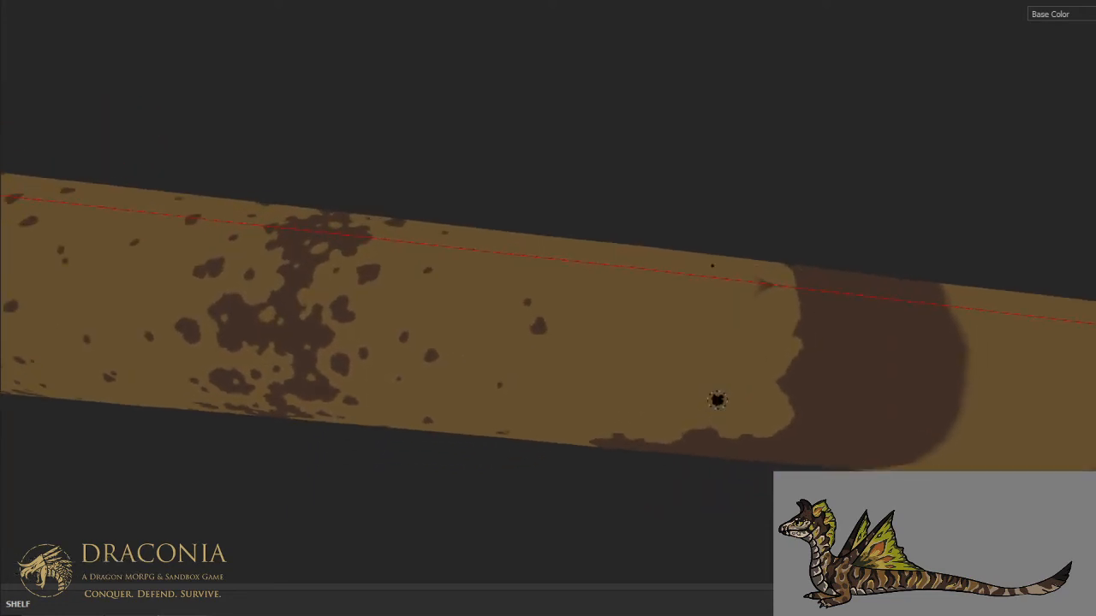
mouse_move(795, 310)
mouse_down()
mouse_move(805, 291)
mouse_move(768, 278)
mouse_up()
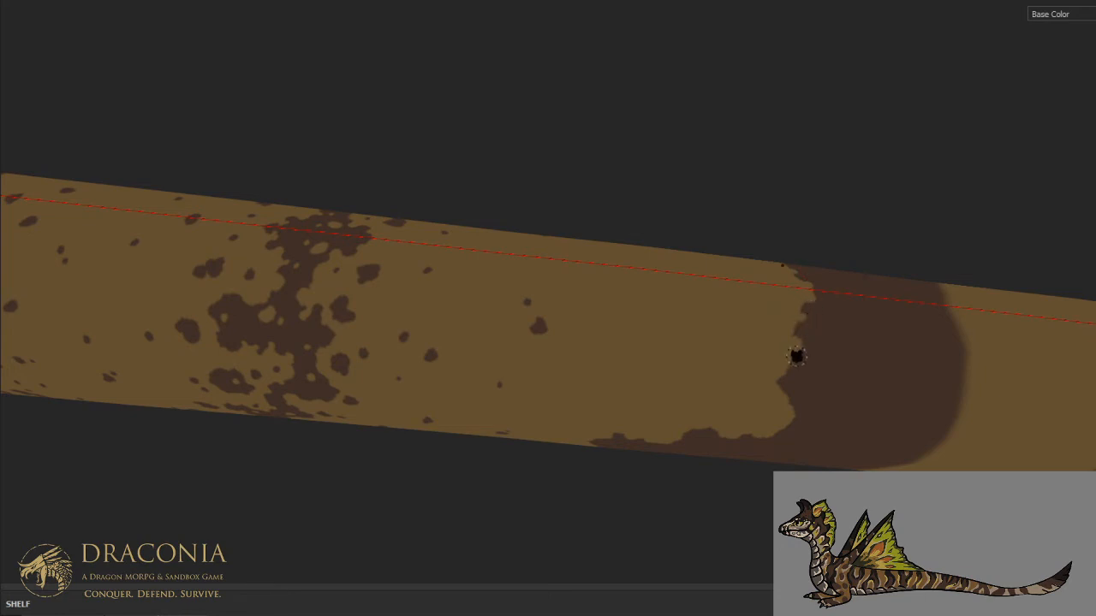
- Cut a tan notch into the stripe's upper-flank front edge and dab tan specks just behind it
click(824, 348)
key(ctrl)
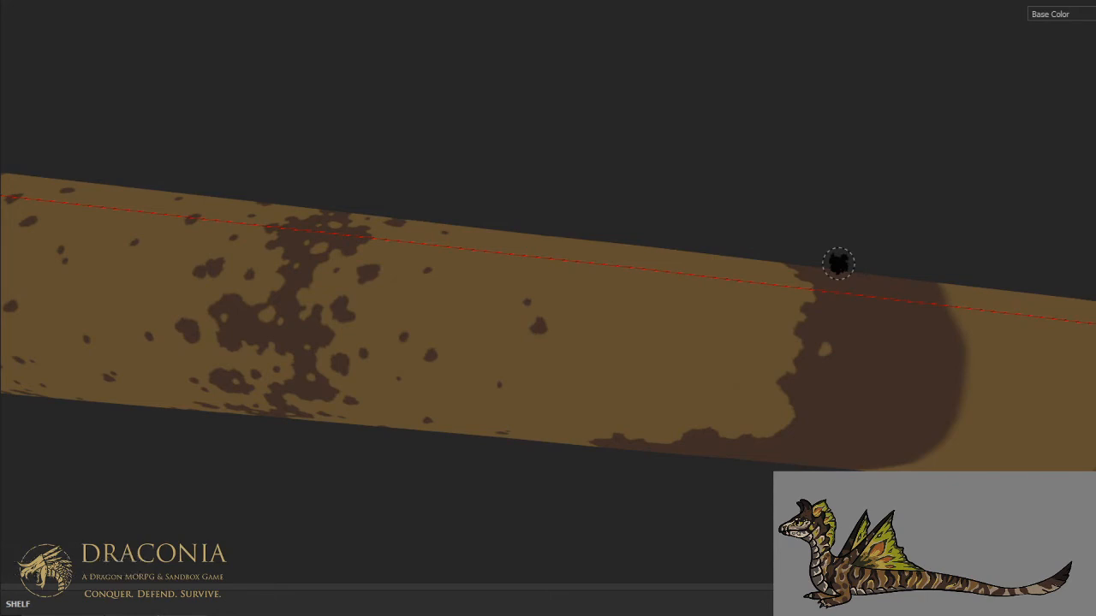
key(ctrl)
middle_drag(790, 384, 837, 219)
alt+drag(837, 219, 831, 139)
scroll(831, 140, up, 2)
drag(842, 278, 856, 267)
alt+middle_drag(861, 267, 866, 272)
mouse_move(868, 273)
mouse_down()
mouse_move(876, 285)
mouse_move(849, 292)
mouse_up()
click(910, 272)
- Cut a tan notch into the stripe's front edge at mid-flank and dab small tan specks inside it
key(ctrl+alt)
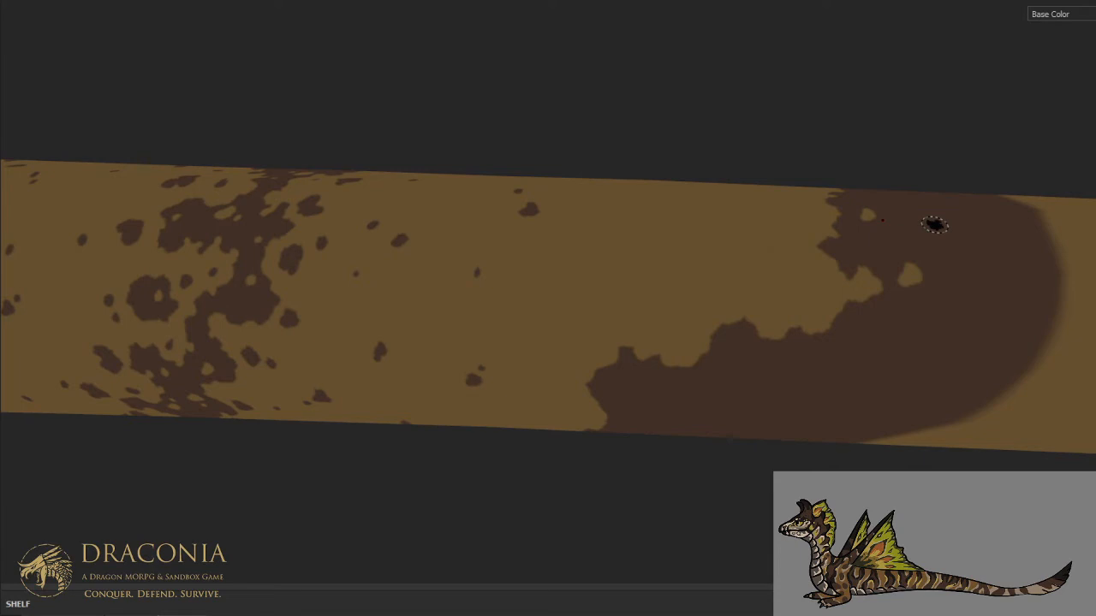
alt+drag(922, 296, 904, 203)
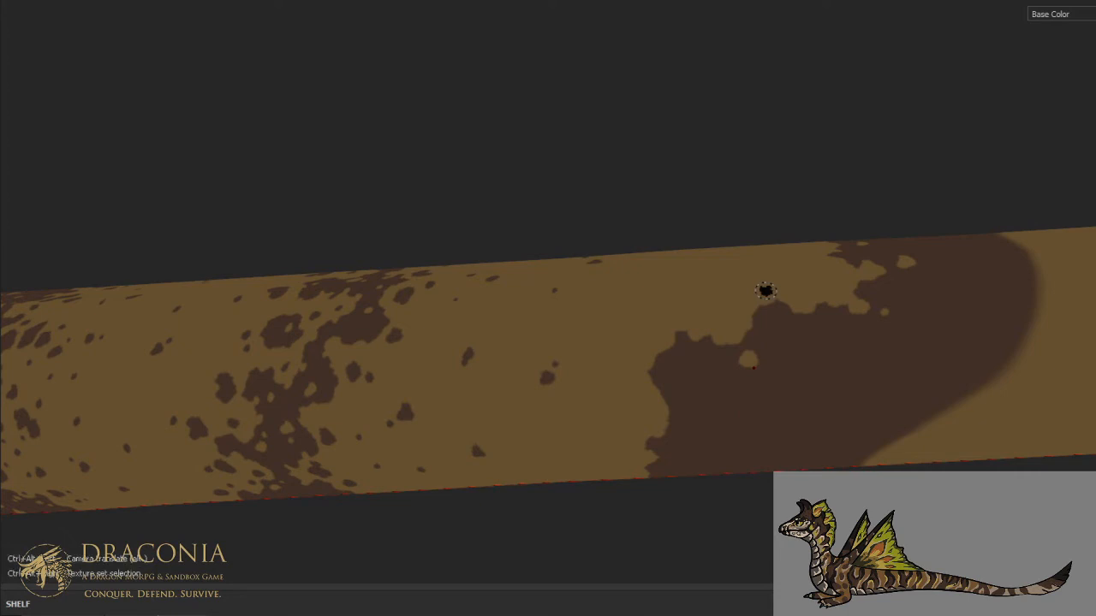
mouse_move(664, 404)
mouse_down()
mouse_move(695, 406)
mouse_move(674, 414)
mouse_up()
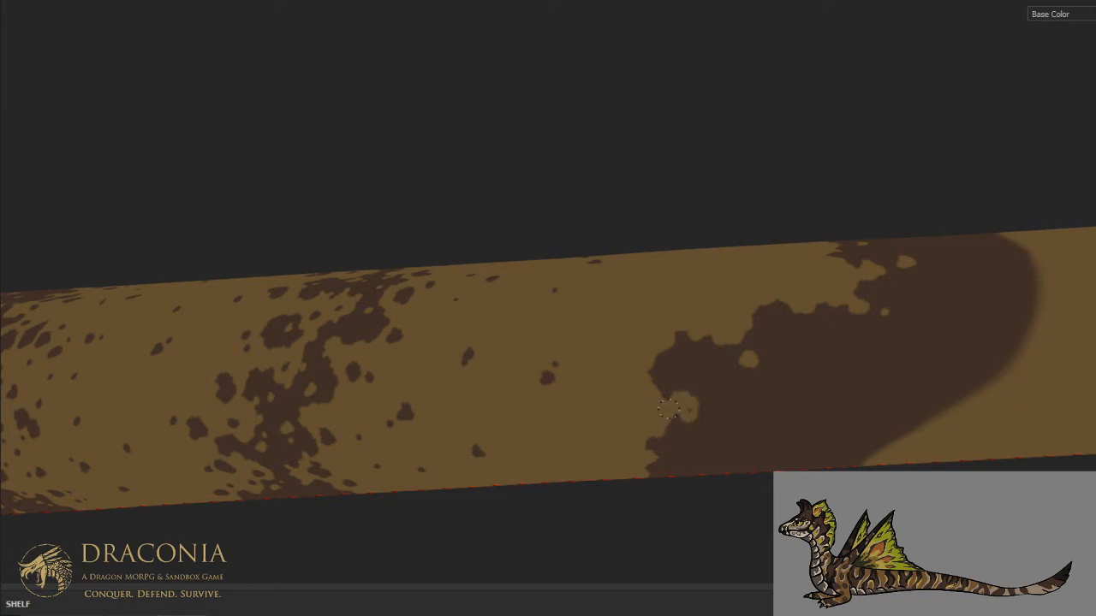
click(719, 415)
click(734, 409)
- Nick and speckle the stripe's front edge with tan along the lower flank and underside
scroll(731, 352, down, 2)
alt+drag(733, 391, 735, 294)
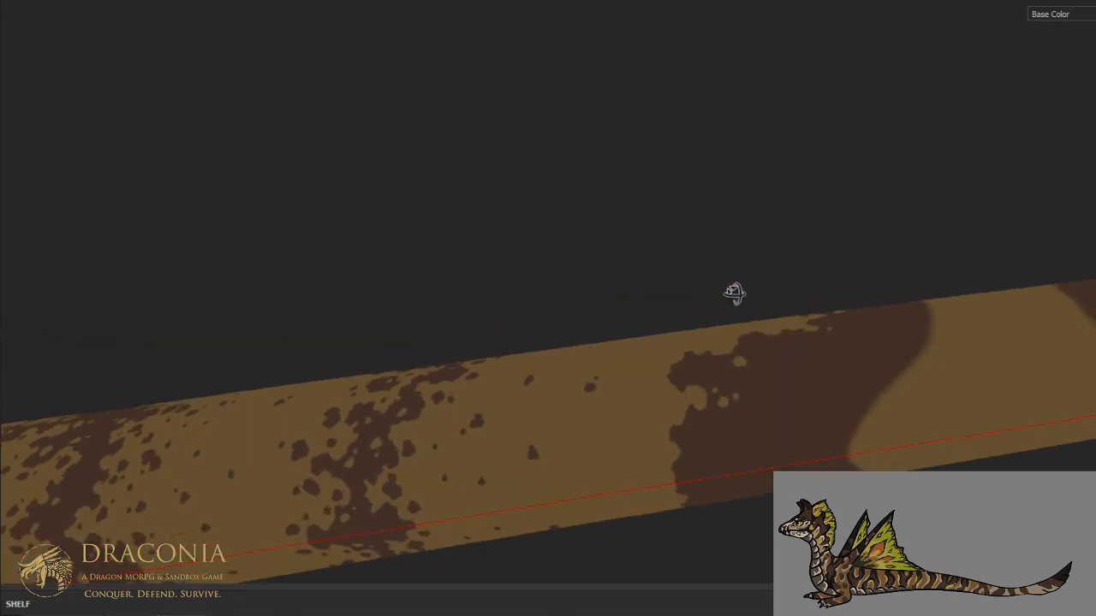
scroll(713, 416, down, 5)
mouse_move(710, 414)
alt+mouse_down()
mouse_move(661, 512)
mouse_move(680, 391)
mouse_move(701, 430)
alt+mouse_up()
scroll(706, 435, up, 3)
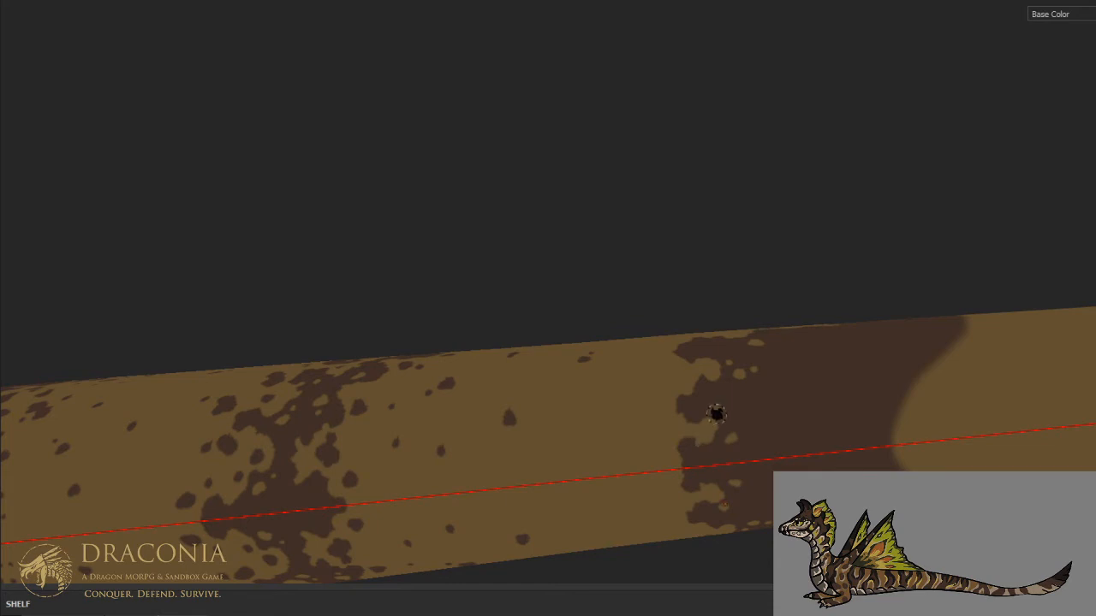
- Outline a new rear edge for the stripe in tan on the lower flank and fill the gap inside it
key(ctrl+alt)
key(ctrl+alt)
mouse_move(814, 404)
mouse_down()
mouse_move(811, 463)
mouse_move(791, 454)
mouse_move(795, 419)
mouse_move(810, 409)
mouse_move(805, 382)
mouse_move(772, 359)
mouse_move(770, 373)
mouse_up()
click(759, 404)
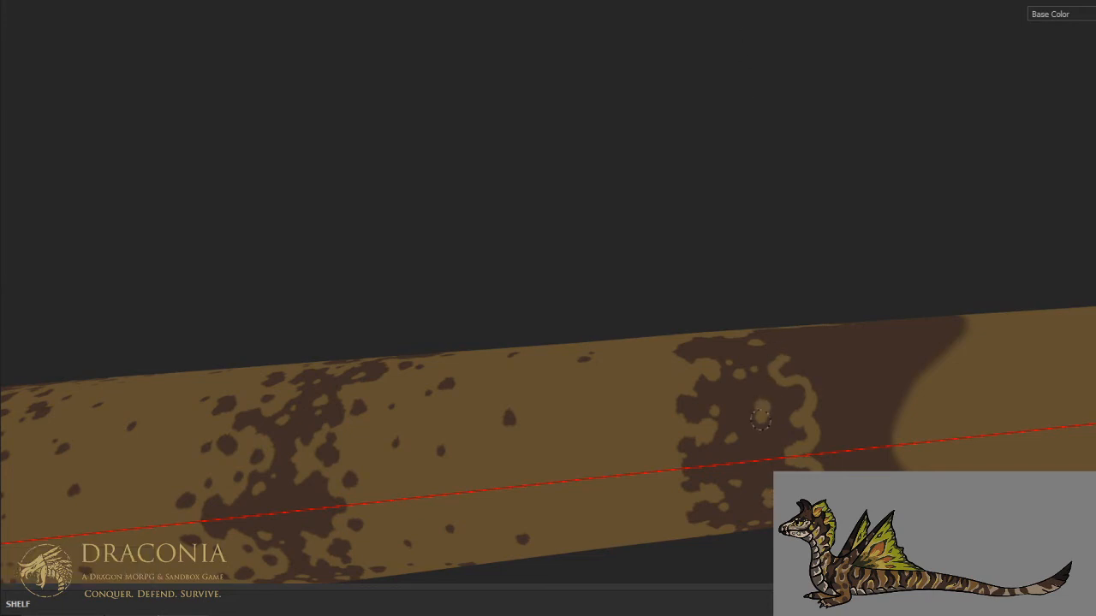
mouse_move(768, 441)
mouse_down()
mouse_move(760, 453)
mouse_move(796, 436)
mouse_up()
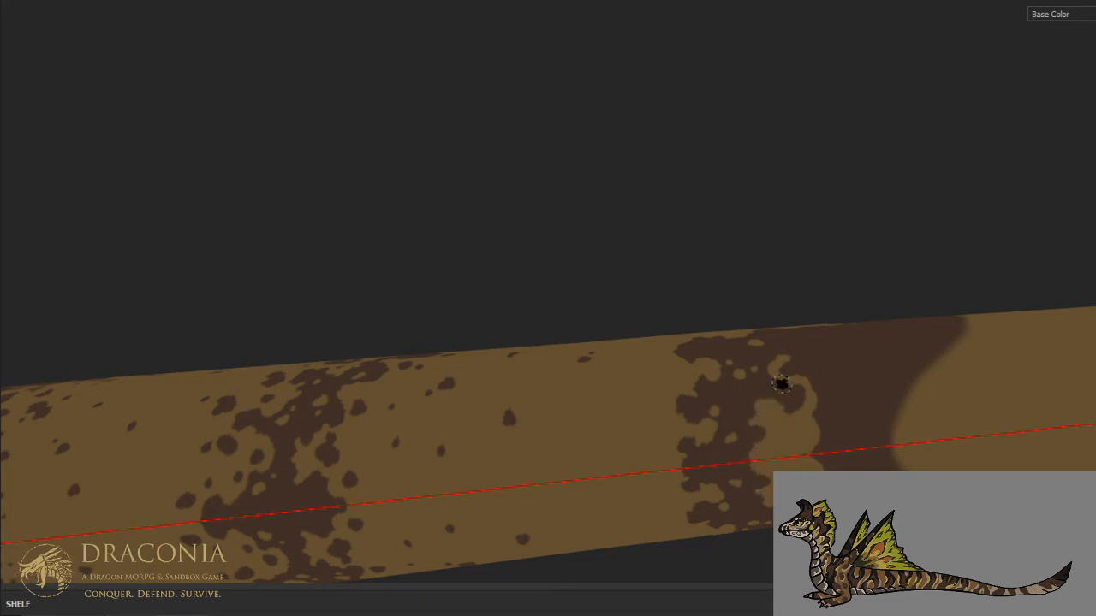
- Extend the wavy tan outline of the stripe's new rear edge up across the mid-flank
mouse_move(822, 379)
alt+mouse_down()
mouse_move(734, 479)
mouse_move(750, 466)
alt+mouse_up()
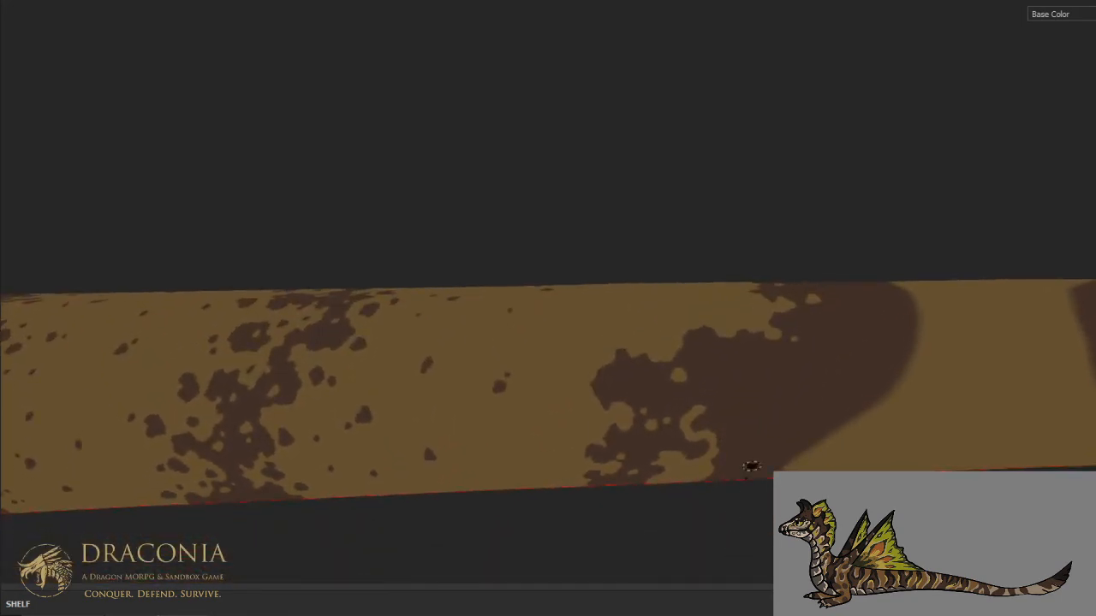
mouse_move(692, 409)
mouse_down()
mouse_move(716, 395)
mouse_move(725, 374)
mouse_move(746, 415)
mouse_move(774, 411)
mouse_move(787, 377)
mouse_move(744, 397)
mouse_up()
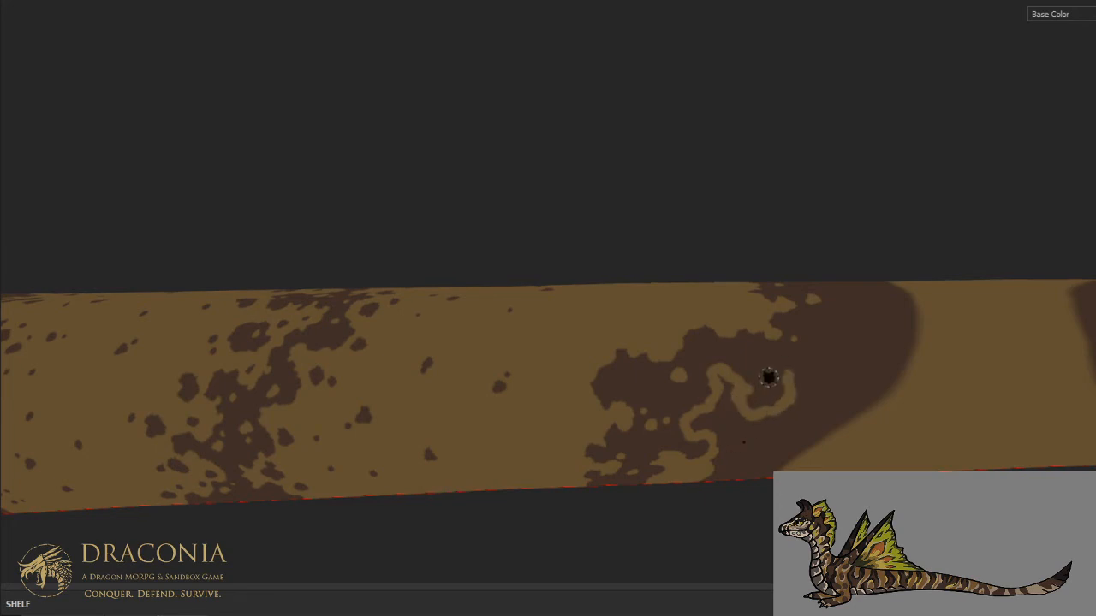
mouse_move(788, 374)
mouse_down()
mouse_move(858, 374)
mouse_move(873, 340)
mouse_move(848, 324)
mouse_move(863, 317)
mouse_move(911, 342)
mouse_move(832, 427)
mouse_move(811, 432)
mouse_move(794, 420)
mouse_move(805, 398)
mouse_move(796, 381)
mouse_move(801, 436)
mouse_move(786, 450)
mouse_move(768, 428)
mouse_move(736, 418)
mouse_move(729, 396)
mouse_move(715, 419)
mouse_move(728, 463)
mouse_move(771, 467)
mouse_up()
- Paint over the rear part of the stripe in tan across the underside and lower flank
middle_drag(854, 385, 834, 142)
mouse_move(769, 366)
mouse_down()
mouse_move(774, 377)
mouse_move(834, 368)
mouse_move(813, 382)
mouse_up()
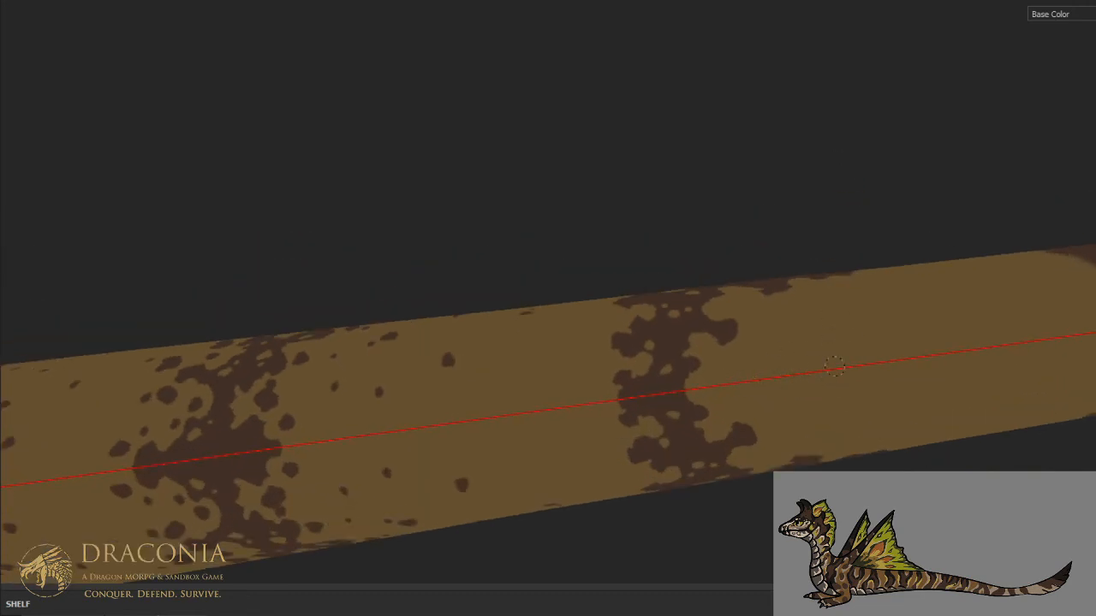
click(933, 335)
scroll(739, 360, down, 6)
- Trim the stripe's rear block on the upper flank with tan, leaving a narrow branch with a ragged rear edge
alt+drag(756, 347, 785, 465)
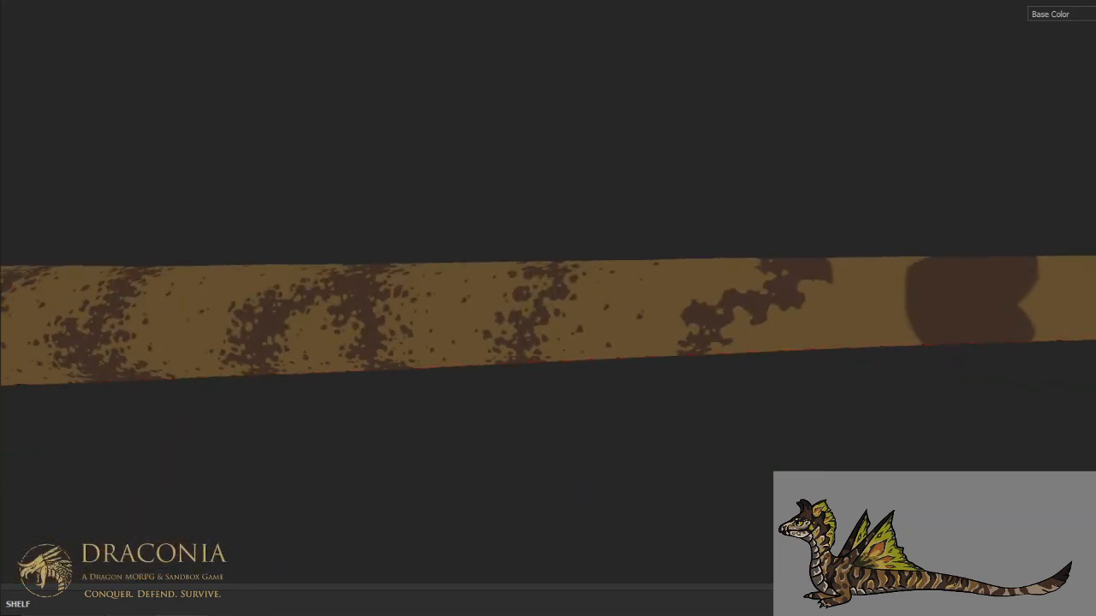
scroll(775, 338, up, 3)
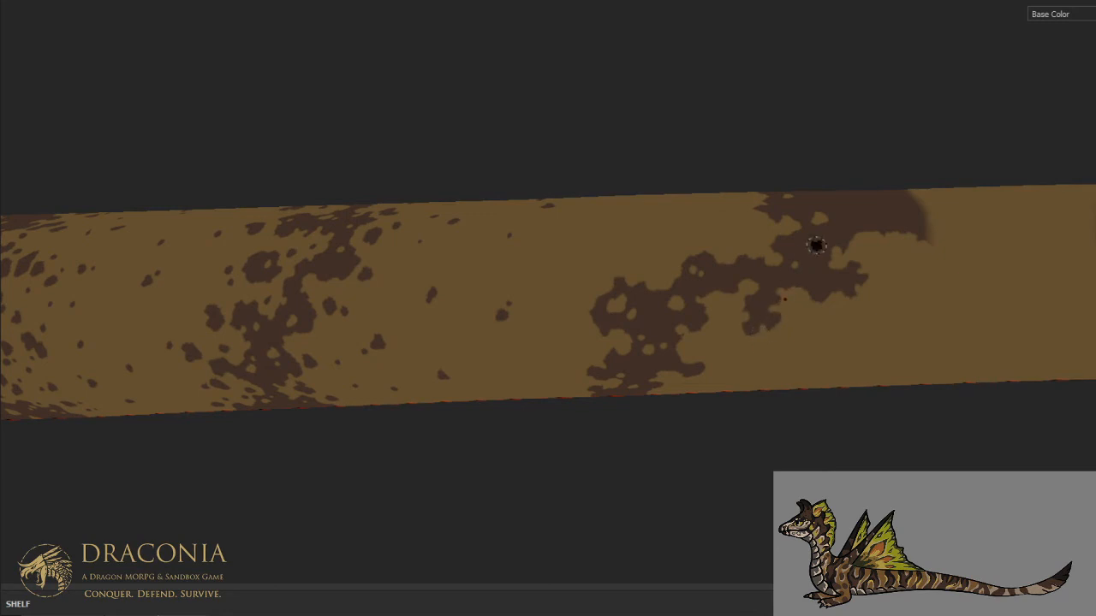
mouse_move(832, 234)
middle_down()
mouse_move(704, 317)
mouse_move(714, 415)
middle_up()
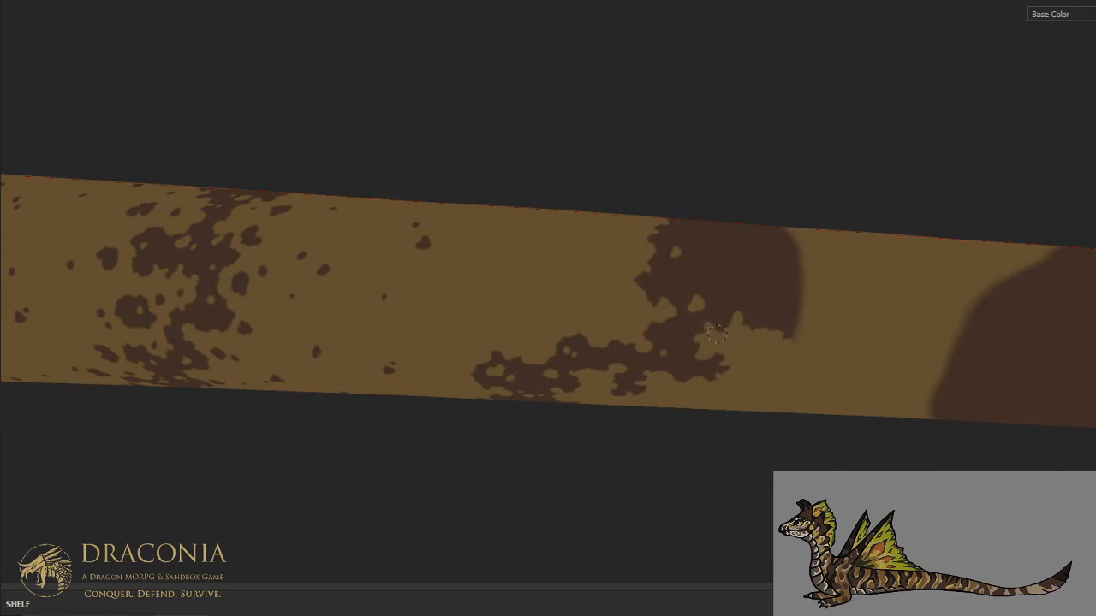
mouse_move(729, 318)
mouse_down()
mouse_move(742, 296)
mouse_move(718, 283)
mouse_move(714, 255)
mouse_move(733, 253)
mouse_move(755, 228)
mouse_move(723, 273)
mouse_move(747, 267)
mouse_move(796, 330)
mouse_move(789, 255)
mouse_move(765, 235)
mouse_move(753, 256)
mouse_up()
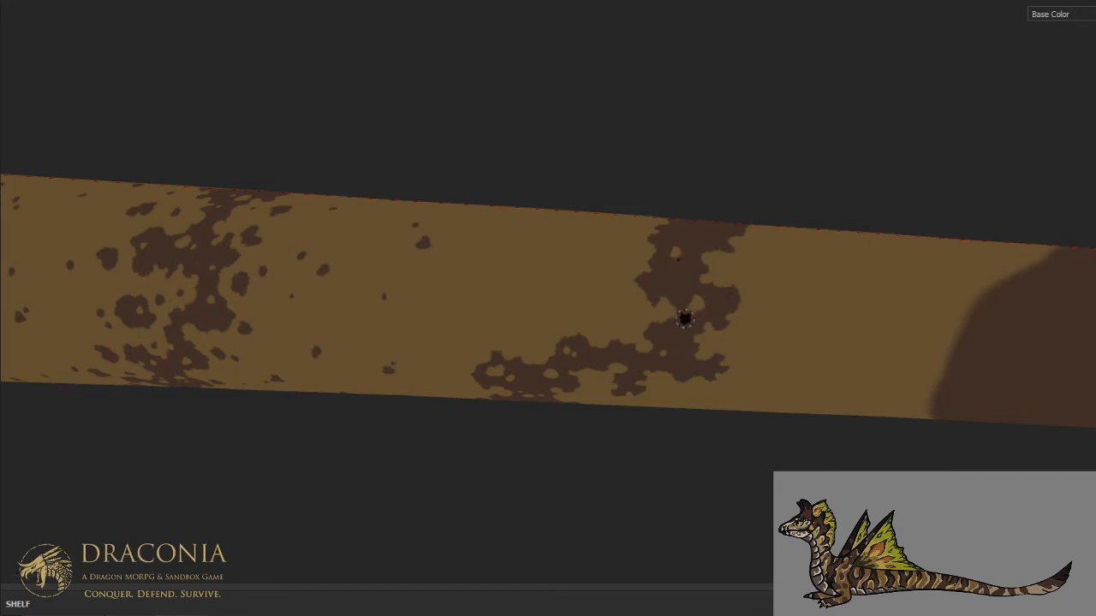
- Roughen the stripe with small brown dabs on the upper flank and open irregular tan holes in it across the back
click(741, 297)
key(x)
click(689, 285)
alt+drag(735, 197, 732, 305)
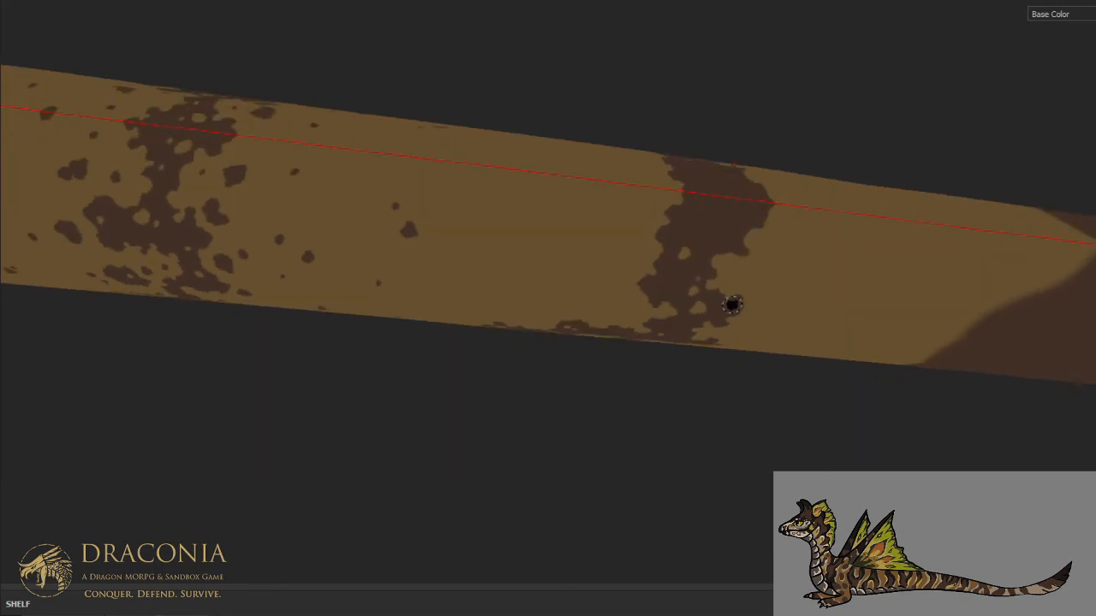
key(x)
mouse_move(726, 194)
mouse_down()
mouse_move(723, 212)
mouse_move(740, 200)
mouse_move(724, 209)
mouse_up()
click(709, 230)
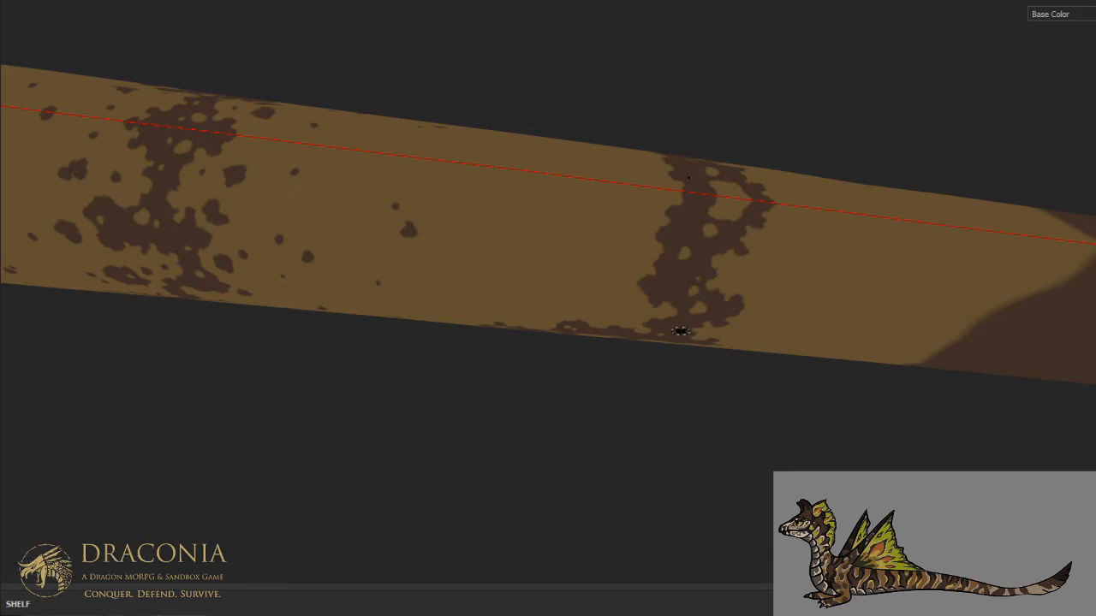
- Add a few small brown specks just behind the stripe's forward block on the mid and lower flank
scroll(681, 330, down, 3)
alt+middle_drag(684, 287, 693, 365)
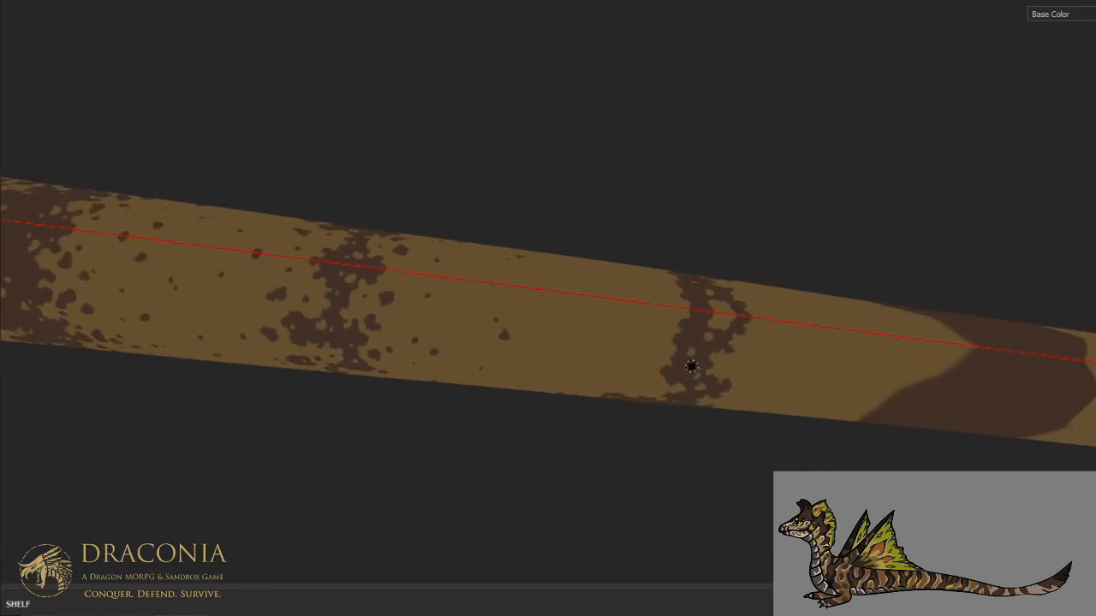
scroll(693, 364, up, 3)
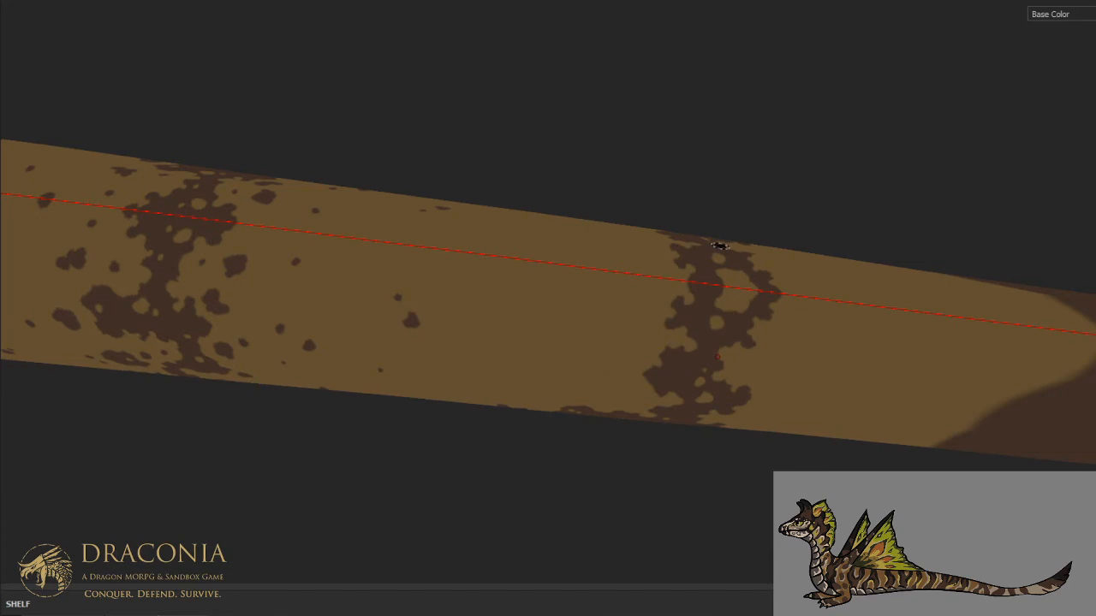
alt+right_drag(719, 245, 770, 386)
mouse_move(771, 386)
alt+mouse_down()
mouse_move(782, 298)
mouse_move(777, 187)
alt+mouse_up()
scroll(753, 274, down, 10)
scroll(753, 275, up, 8)
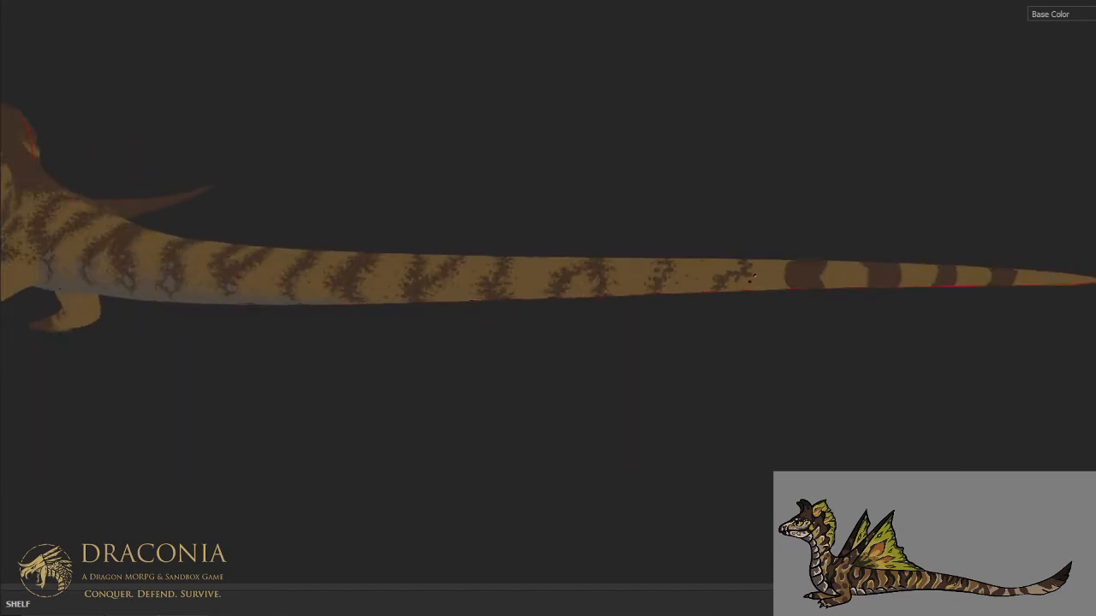
scroll(752, 275, up, 2)
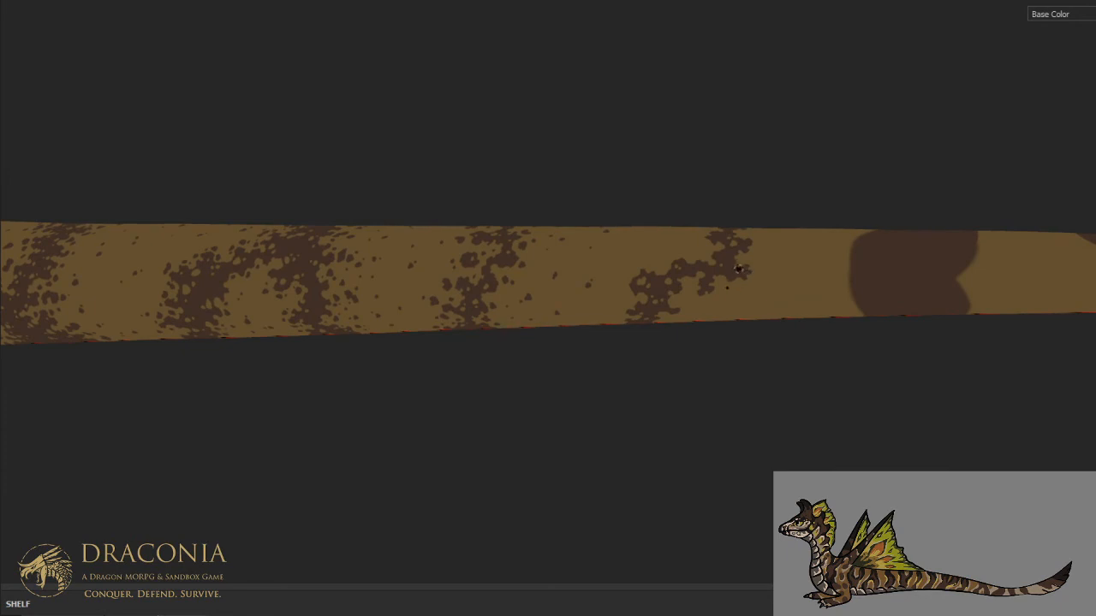
scroll(738, 268, up, 2)
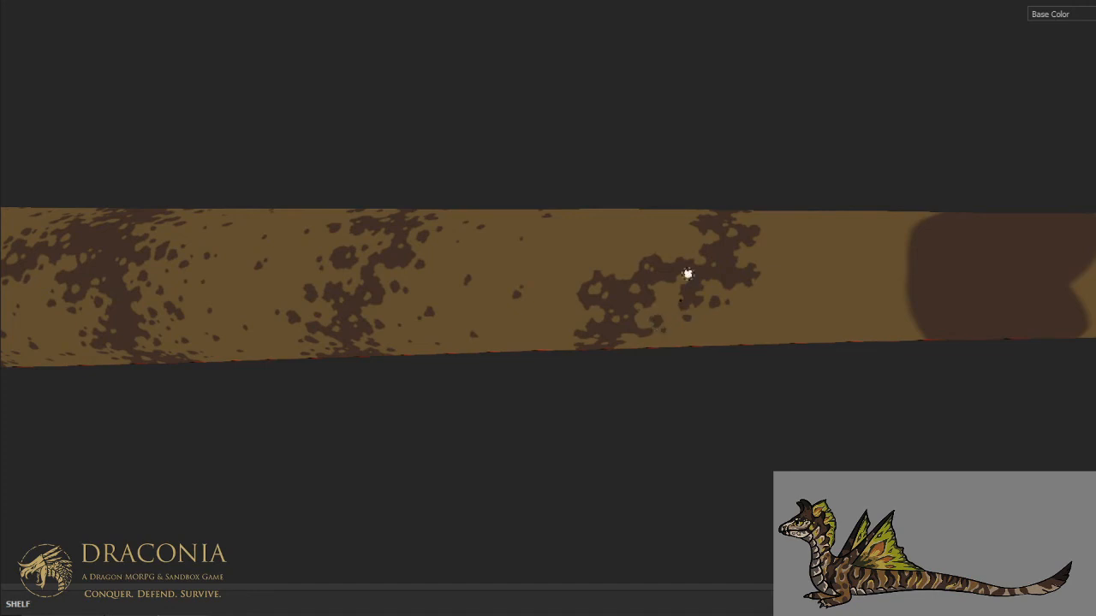
alt+drag(687, 338, 685, 241)
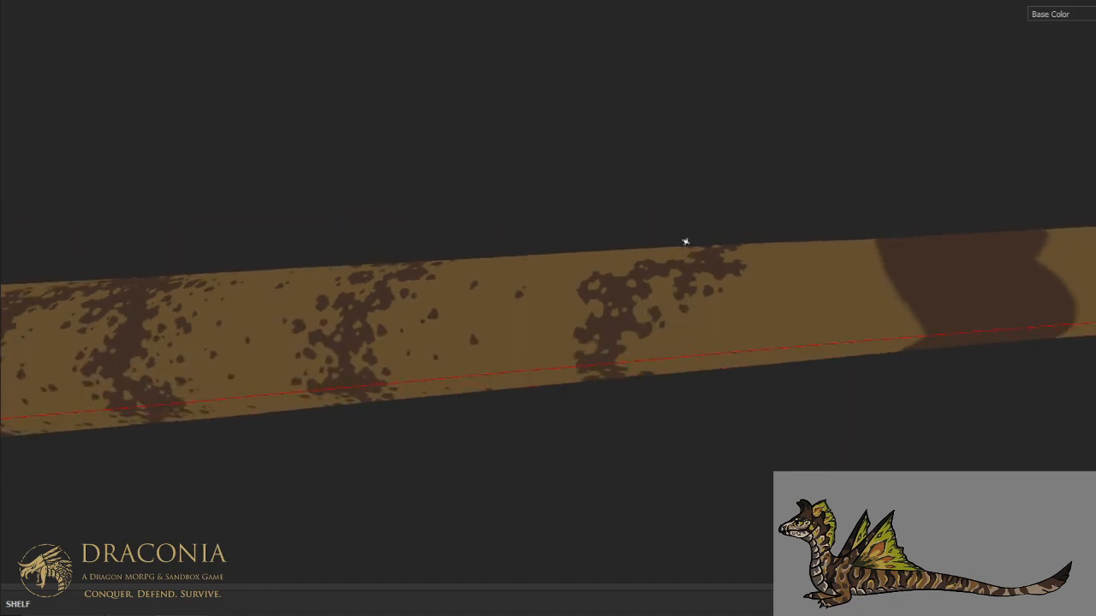
scroll(685, 240, up, 1)
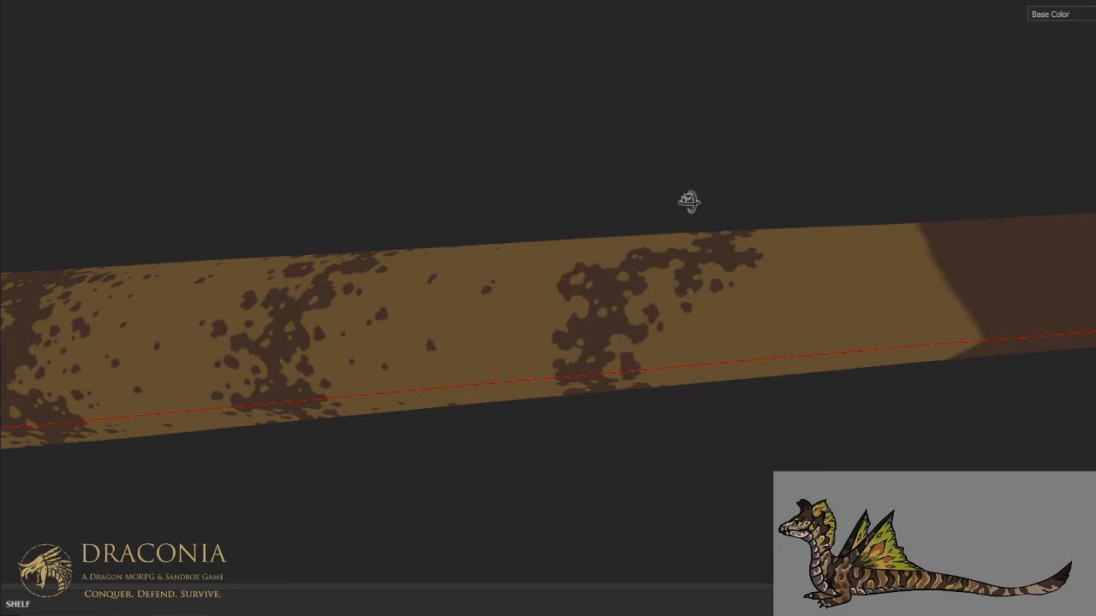
- Dab small detached brown spots along the front edge of the stripe on the upper flank
alt+drag(690, 189, 702, 264)
alt+middle_drag(700, 209, 690, 310)
alt+drag(690, 310, 689, 329)
scroll(688, 321, up, 2)
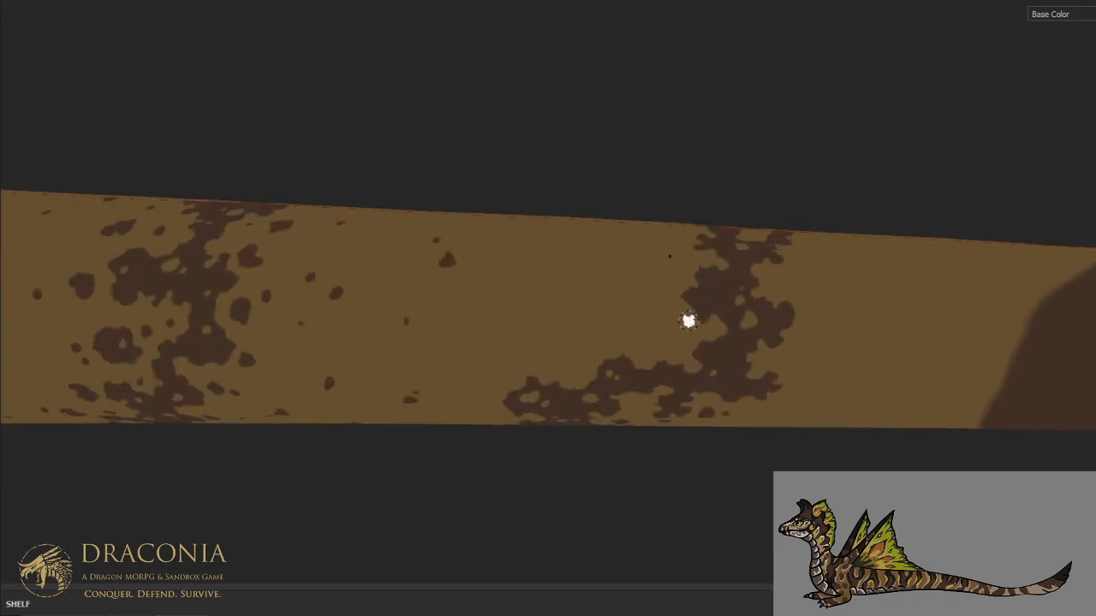
mouse_move(670, 305)
mouse_down()
mouse_move(669, 324)
mouse_move(680, 320)
mouse_up()
drag(634, 347, 639, 345)
drag(562, 366, 557, 366)
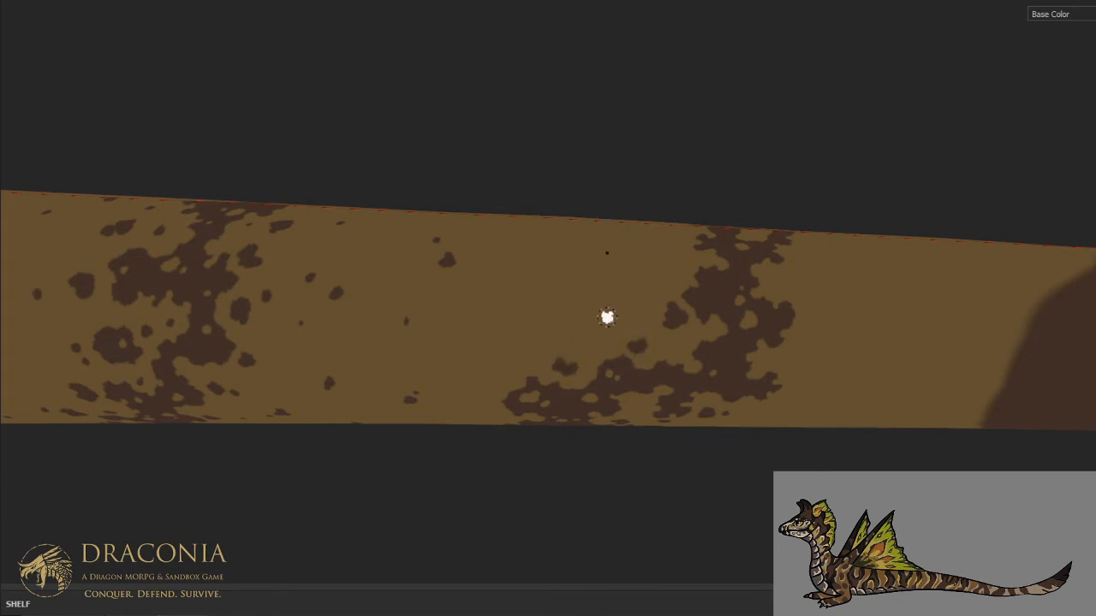
- Add brown spots close to the front and rear edges of the stripe across the top of the back
click(786, 288)
mouse_move(726, 191)
alt+mouse_down()
mouse_move(673, 399)
mouse_move(665, 380)
alt+mouse_up()
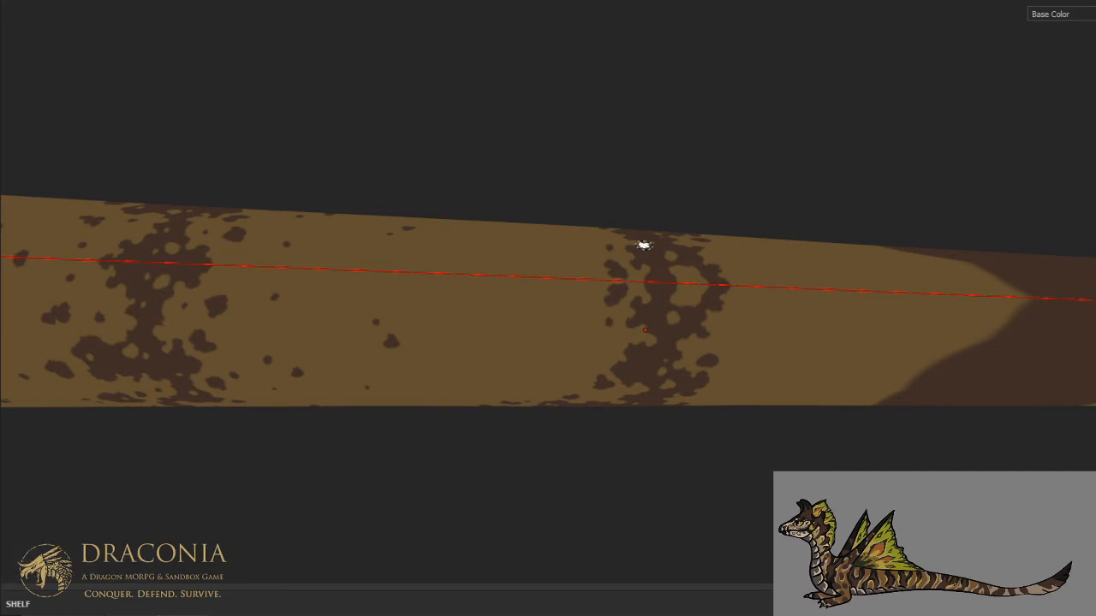
click(567, 338)
click(738, 315)
click(761, 306)
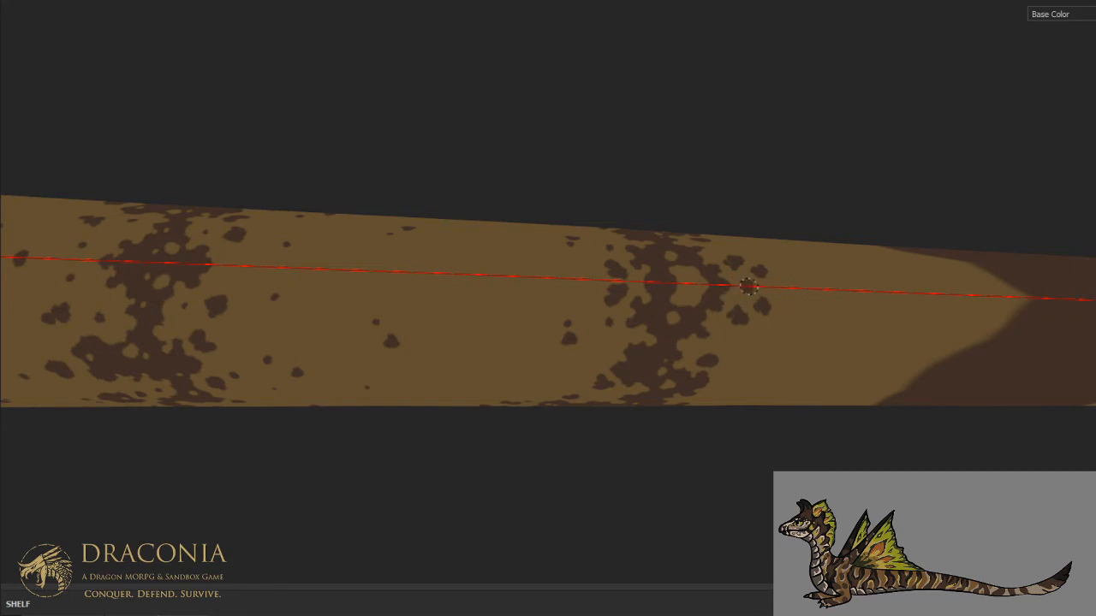
- Scatter brown spots in front of the stripe and around its rear edge on the upper flank
alt+drag(769, 214, 731, 100)
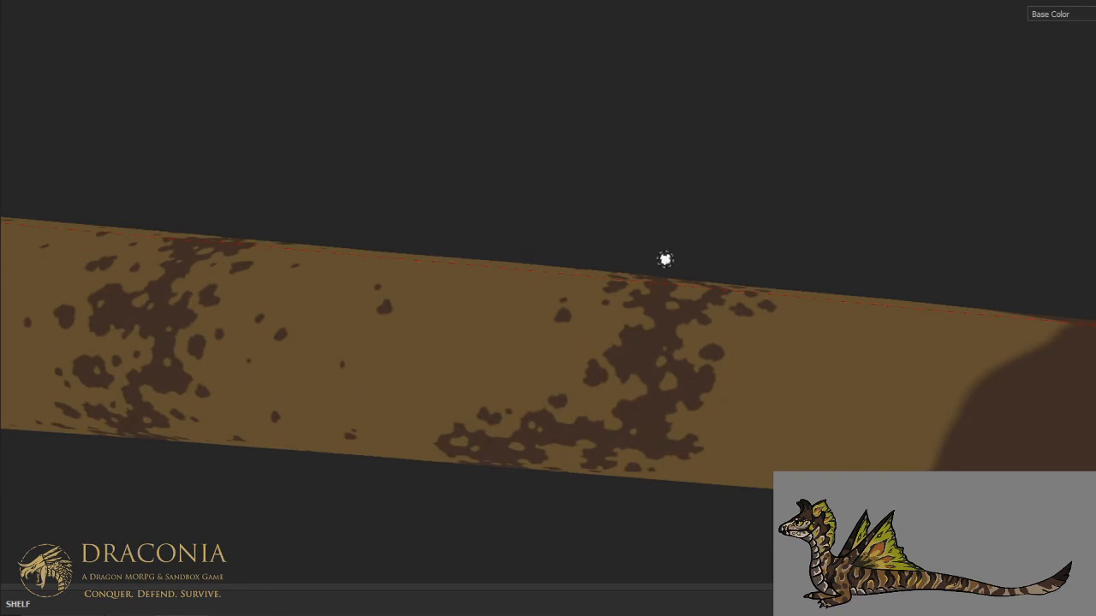
click(503, 353)
click(483, 361)
click(749, 381)
click(762, 374)
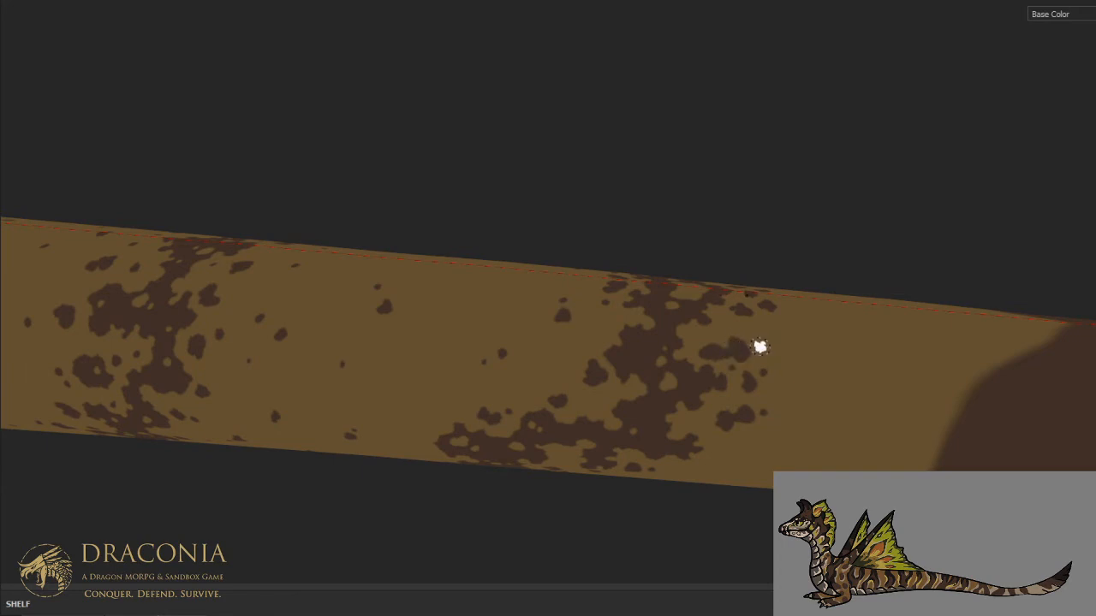
- Paint a cluster of brown spots just in front of the stripe's forward branch on the mid-flank
mouse_move(787, 255)
alt+mouse_down()
mouse_move(680, 306)
mouse_move(685, 269)
mouse_move(554, 359)
alt+mouse_up()
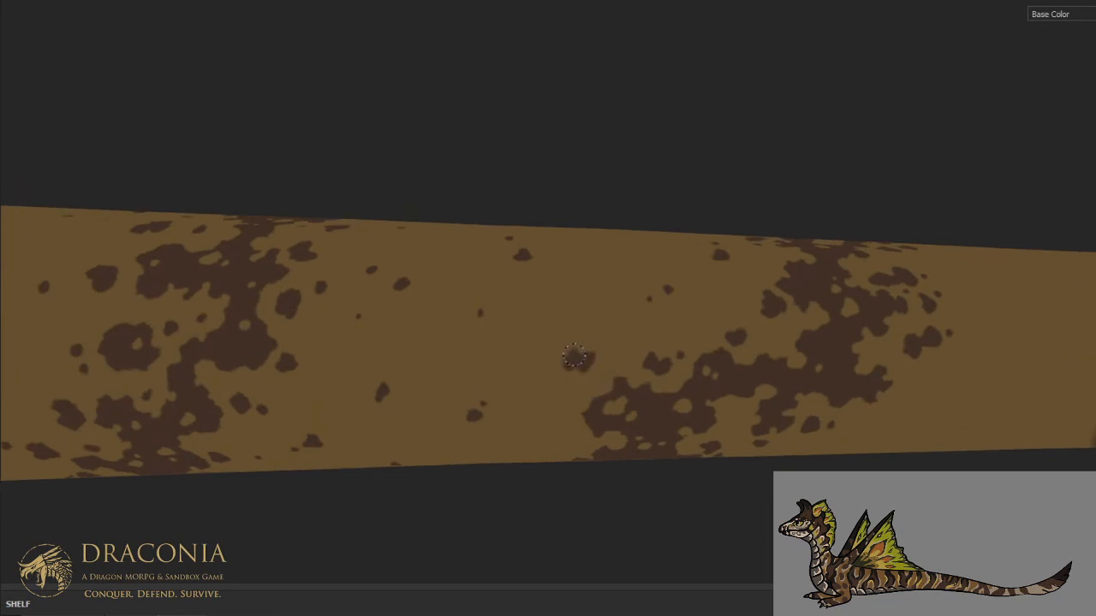
click(586, 333)
click(591, 384)
click(608, 363)
click(687, 314)
click(604, 252)
- Scatter large and small brown spots in front of the stripe on the lower flank
scroll(644, 321, down, 3)
alt+drag(618, 372, 611, 301)
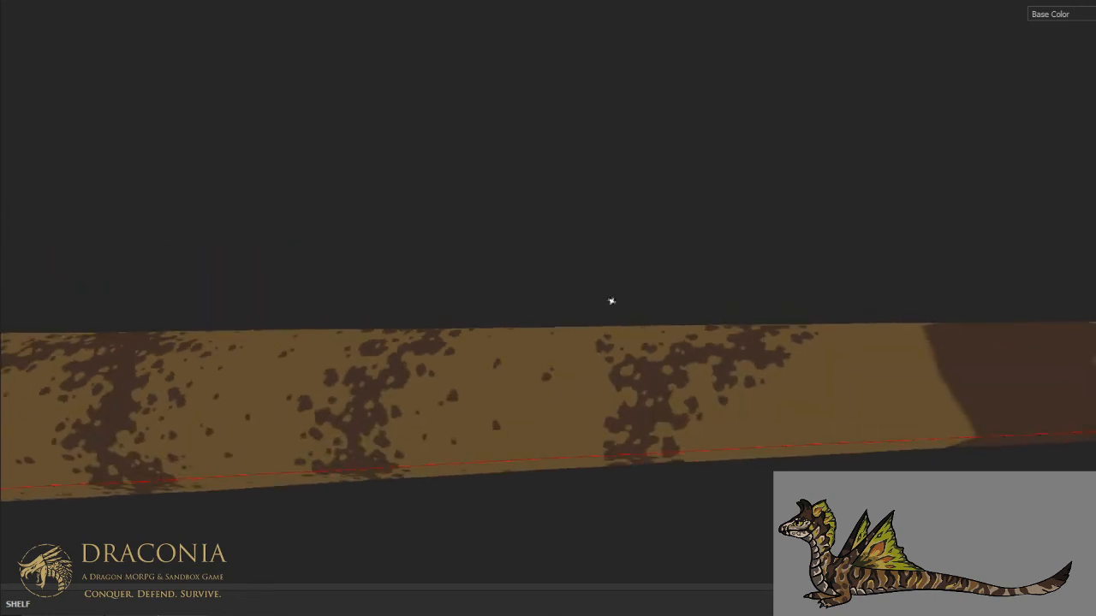
scroll(611, 301, up, 3)
click(551, 408)
click(568, 386)
click(503, 456)
click(493, 440)
click(506, 399)
- Scatter brown spots of varied size behind the stripe on the lower flank
click(769, 426)
click(744, 445)
click(842, 416)
click(818, 417)
click(811, 456)
click(905, 374)
click(900, 413)
click(911, 402)
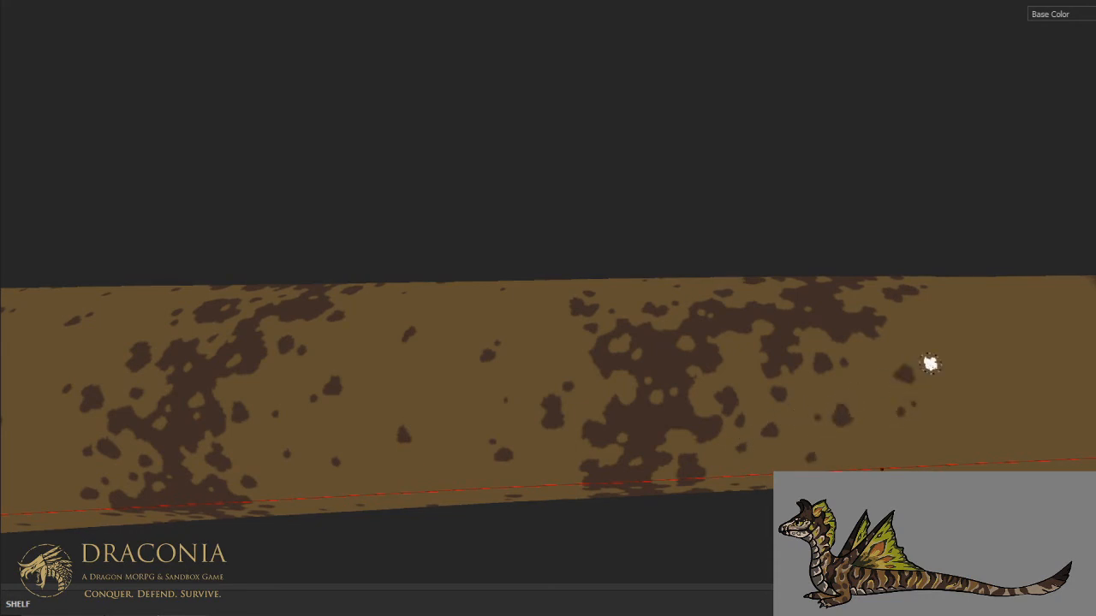
- Fill the upper flank between the speckled stripe and the next solid stripe with sparse brown spots
mouse_move(930, 362)
alt+mouse_down()
mouse_move(930, 331)
mouse_move(617, 357)
mouse_move(625, 502)
mouse_move(643, 404)
alt+mouse_up()
click(563, 390)
click(629, 394)
click(629, 301)
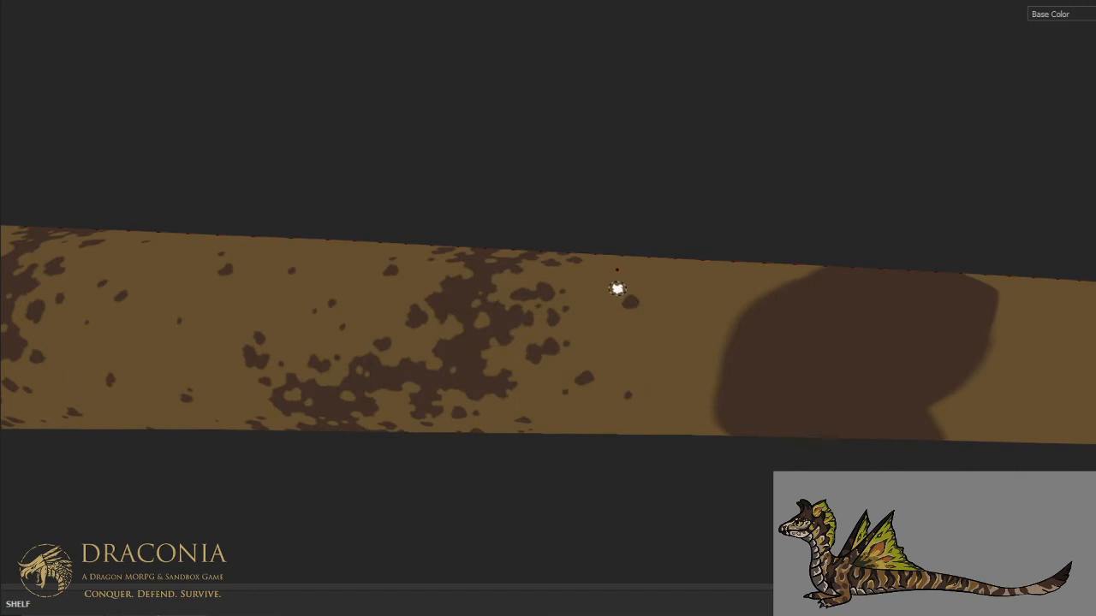
click(657, 331)
click(621, 332)
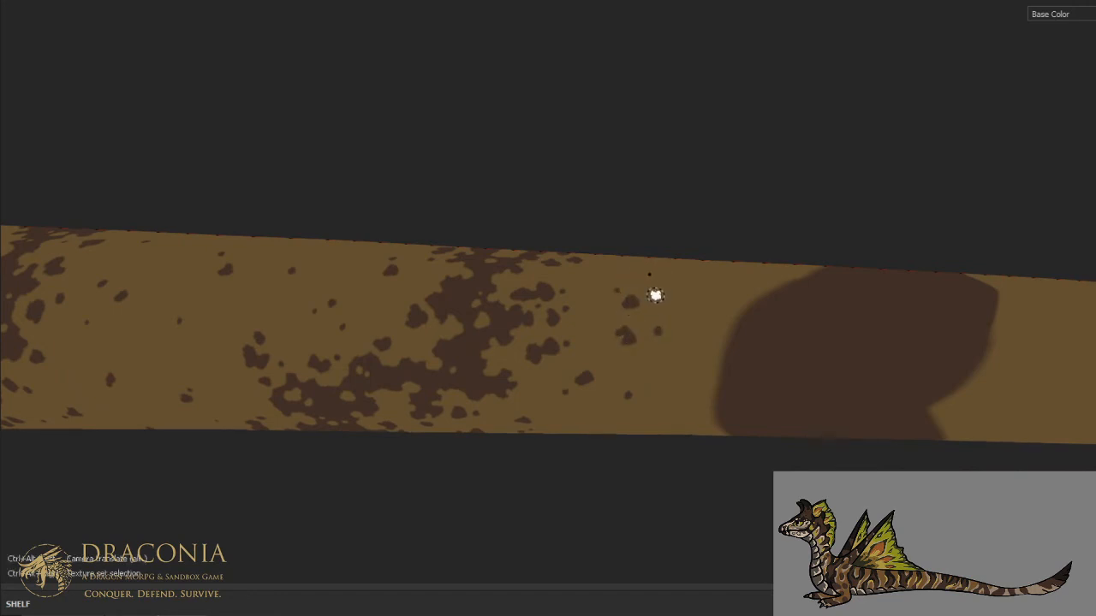
click(689, 287)
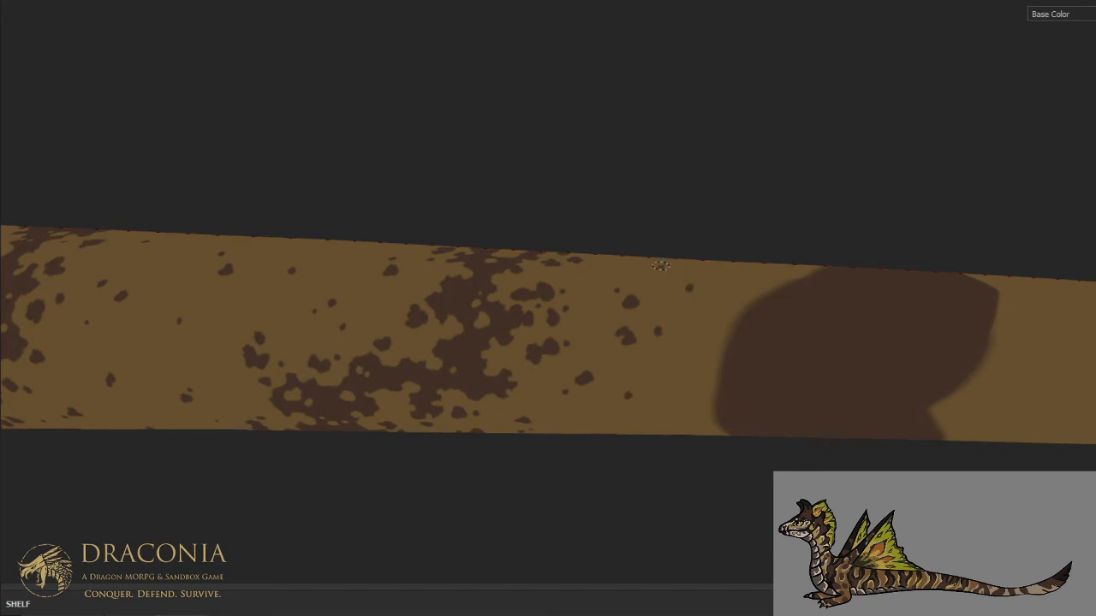
- Add sparse brown spots along the centre of the back leading up to the next solid stripe
alt+drag(676, 231, 706, 383)
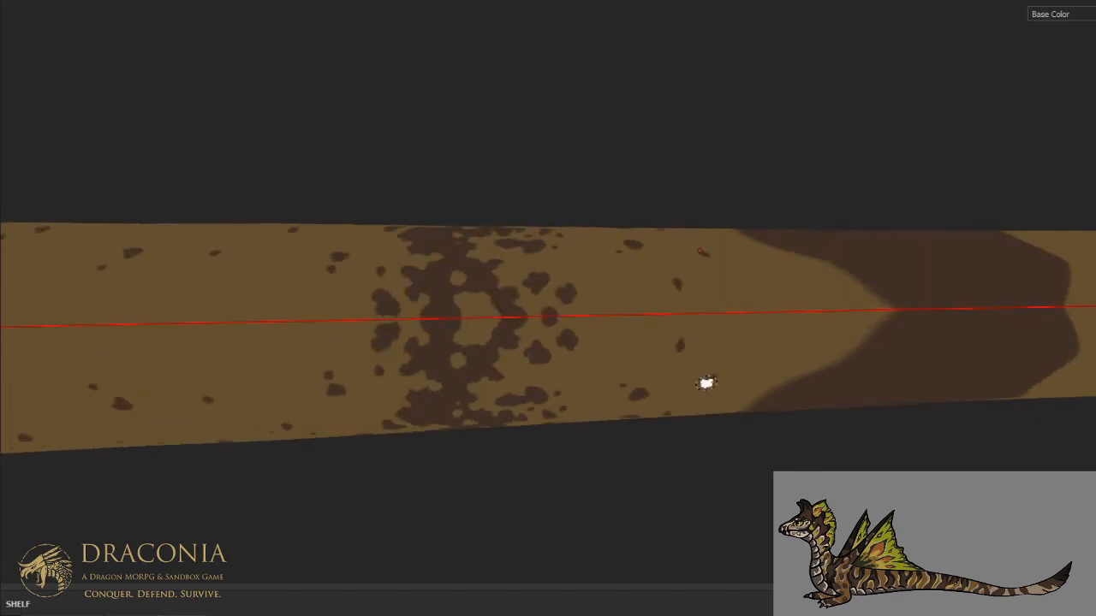
click(613, 314)
click(684, 341)
click(756, 339)
click(760, 345)
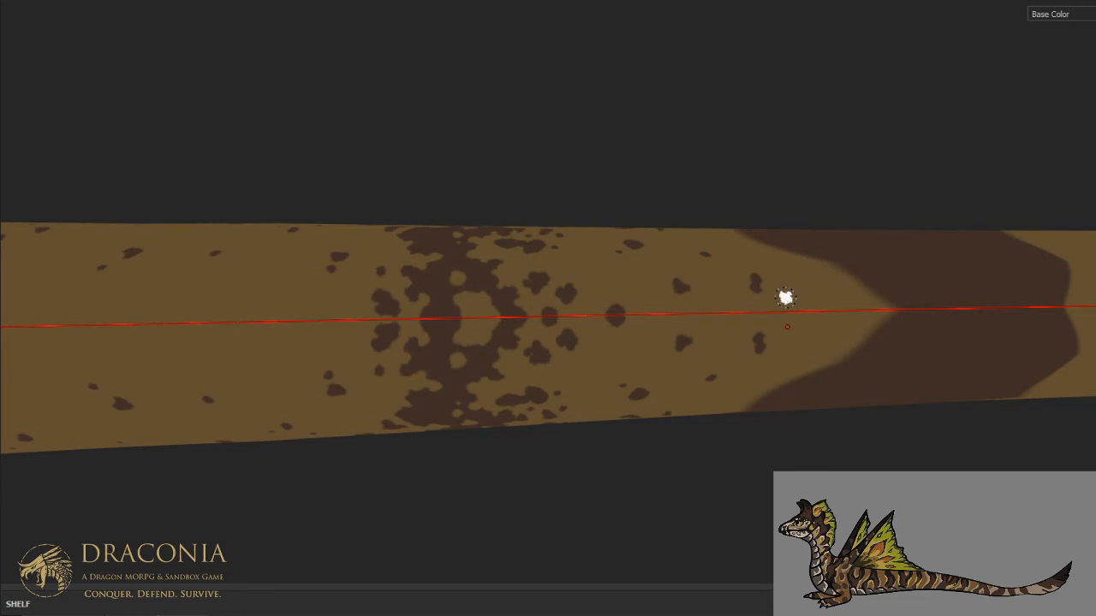
- Examine the finished speckled stripes along the tail from a distance and up close
key(ctrl+alt)
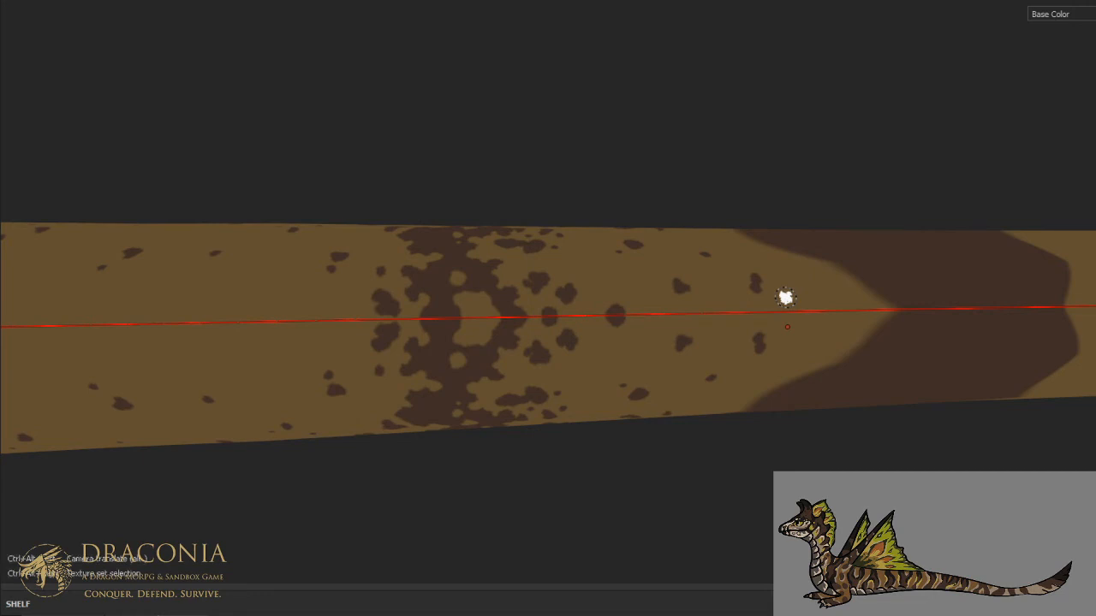
scroll(794, 230, down, 3)
alt+drag(792, 228, 534, 256)
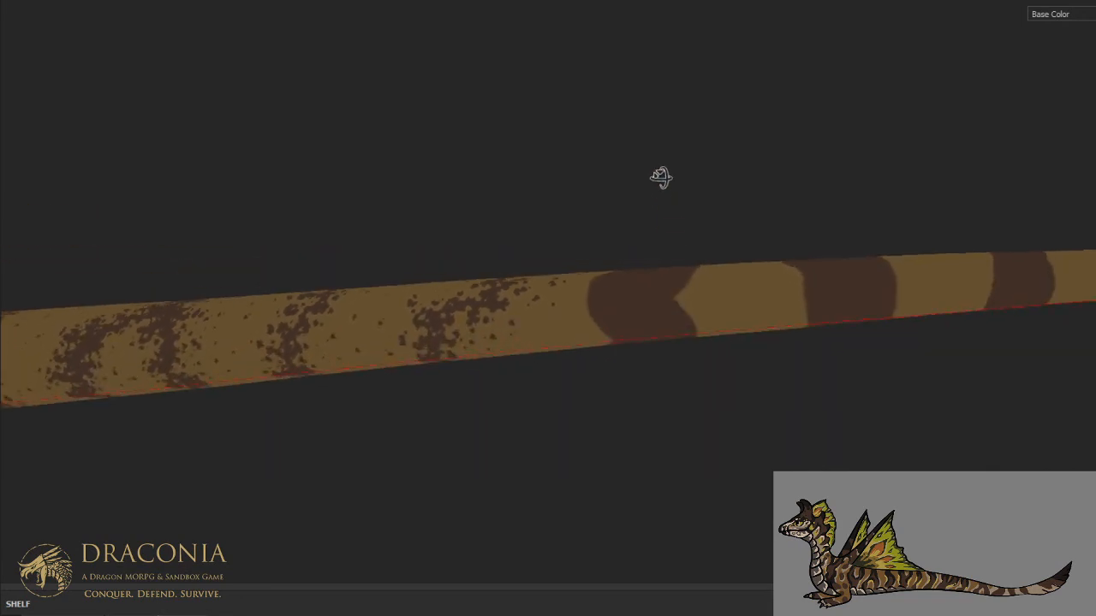
scroll(692, 269, down, 6)
alt+middle_drag(533, 257, 631, 249)
scroll(631, 249, up, 4)
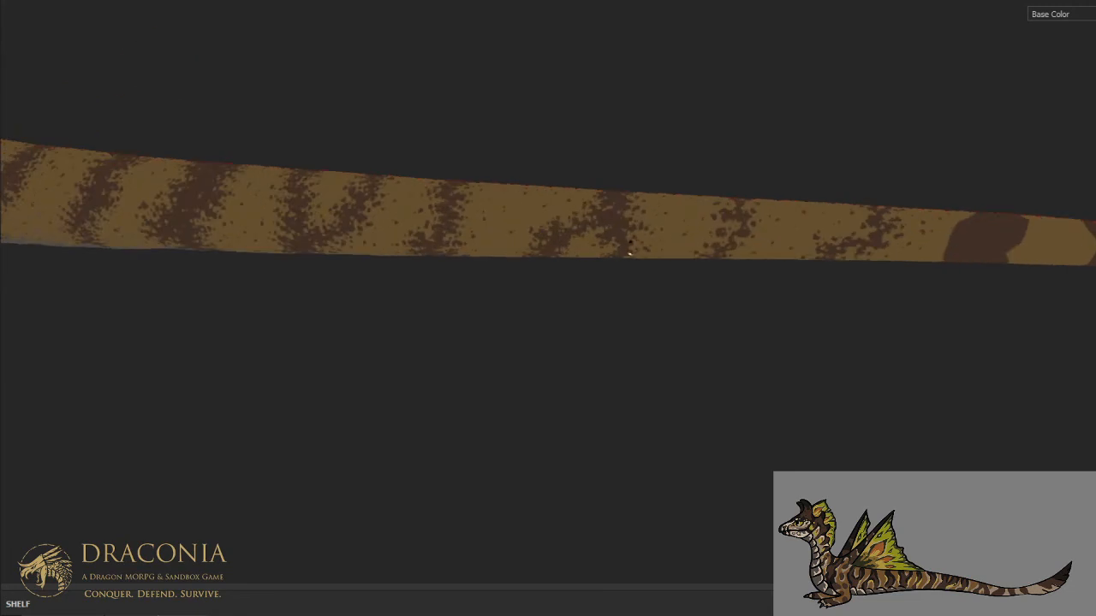
scroll(627, 245, up, 5)
scroll(626, 245, down, 5)
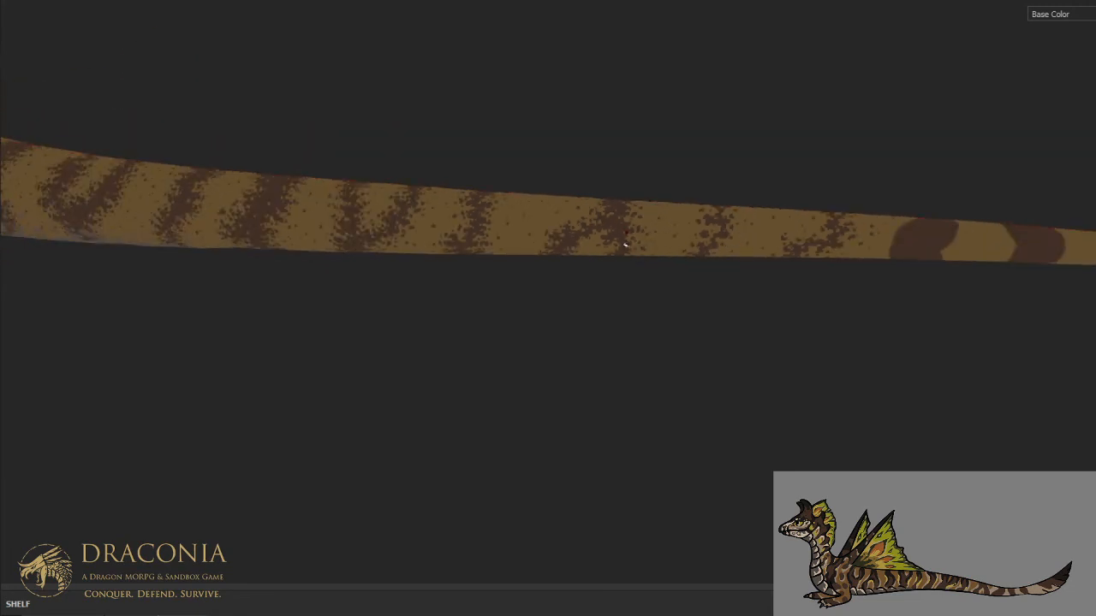
scroll(644, 240, up, 4)
scroll(662, 255, up, 3)
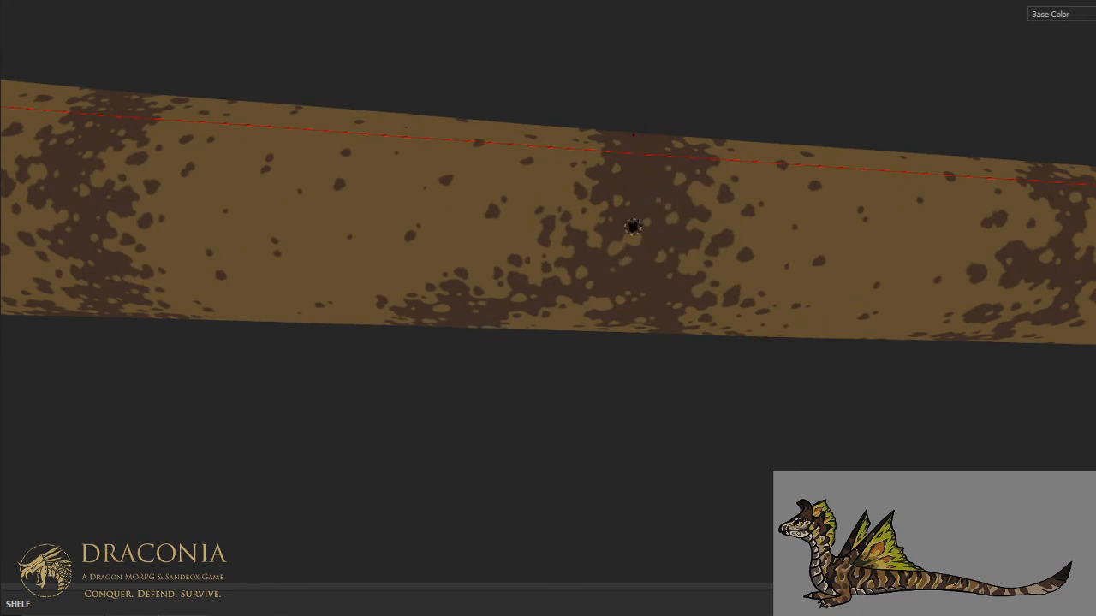
scroll(632, 226, down, 6)
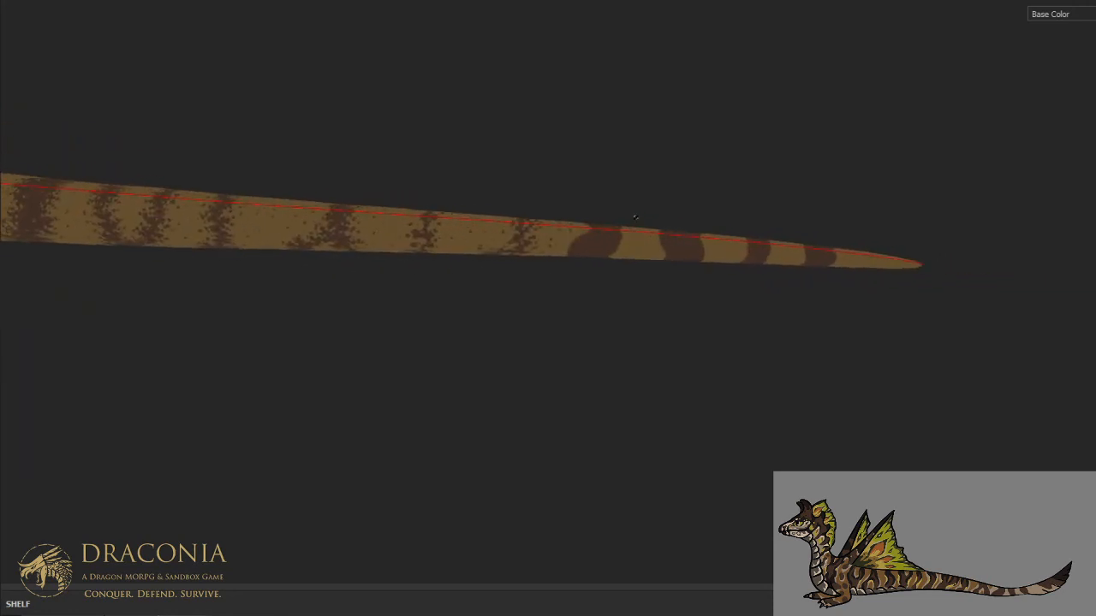
- Carve a curved tan notch into the rear of the next solid stripe on the mid and lower flank
scroll(626, 208, up, 6)
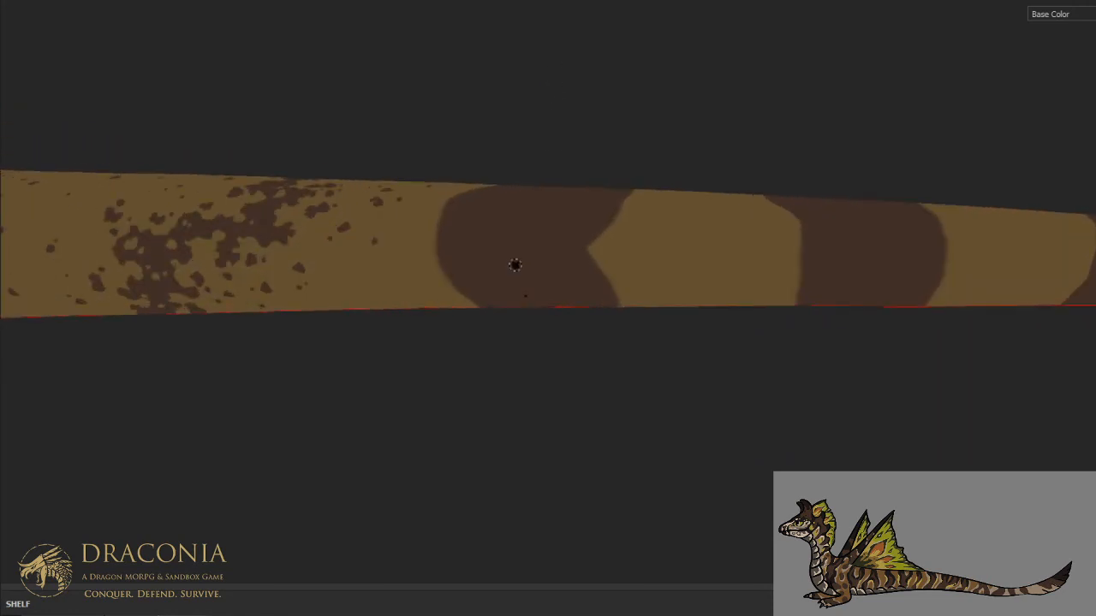
mouse_move(541, 243)
mouse_down()
mouse_move(571, 301)
mouse_move(587, 272)
mouse_move(606, 287)
mouse_move(597, 258)
mouse_up()
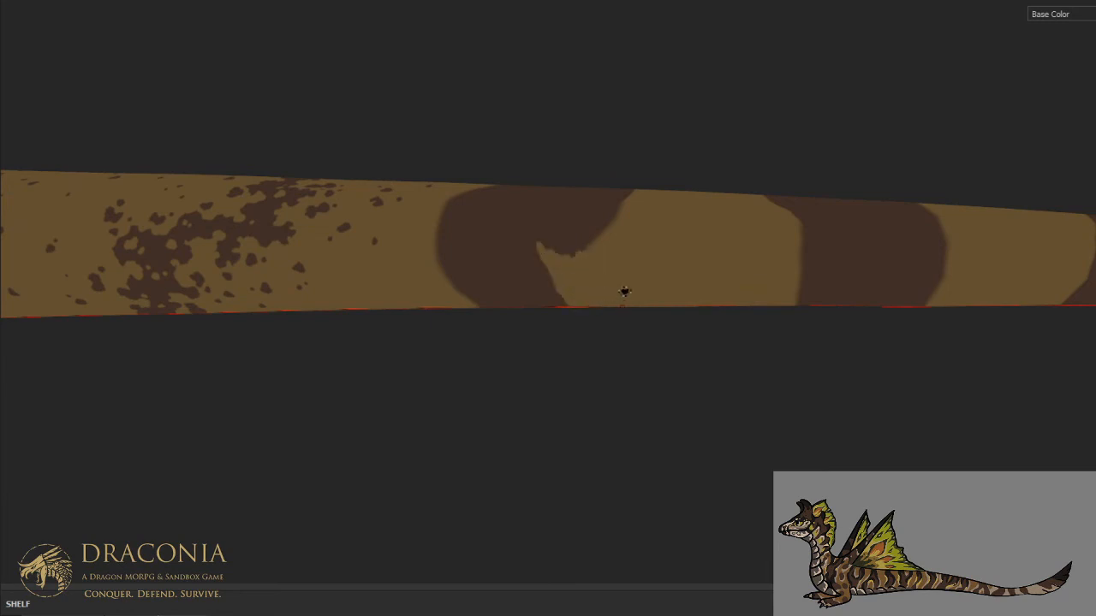
scroll(625, 291, down, 4)
scroll(616, 255, up, 3)
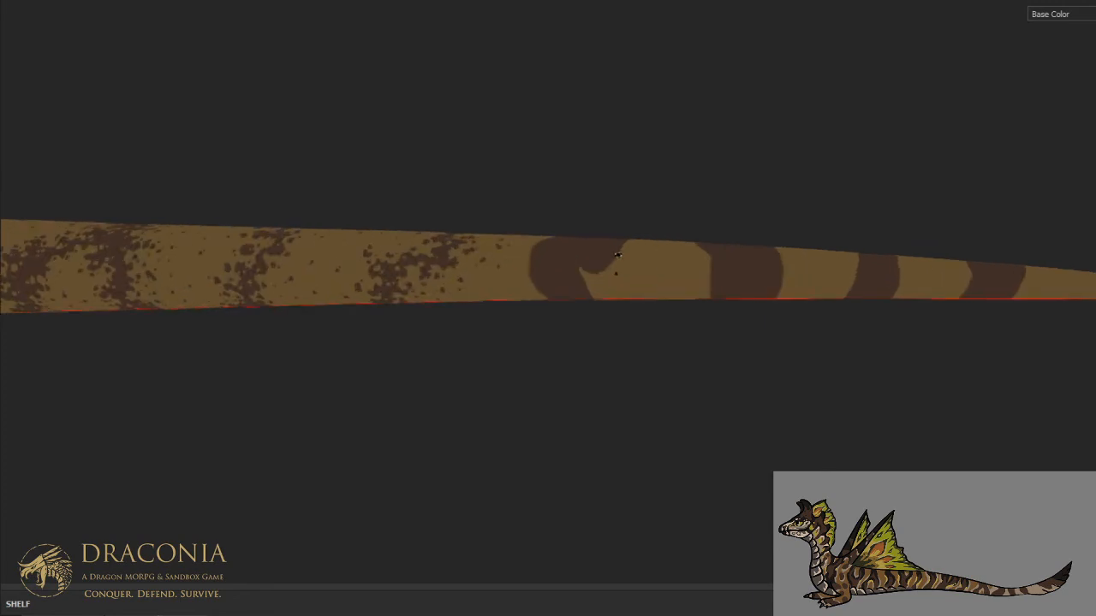
scroll(618, 311, down, 6)
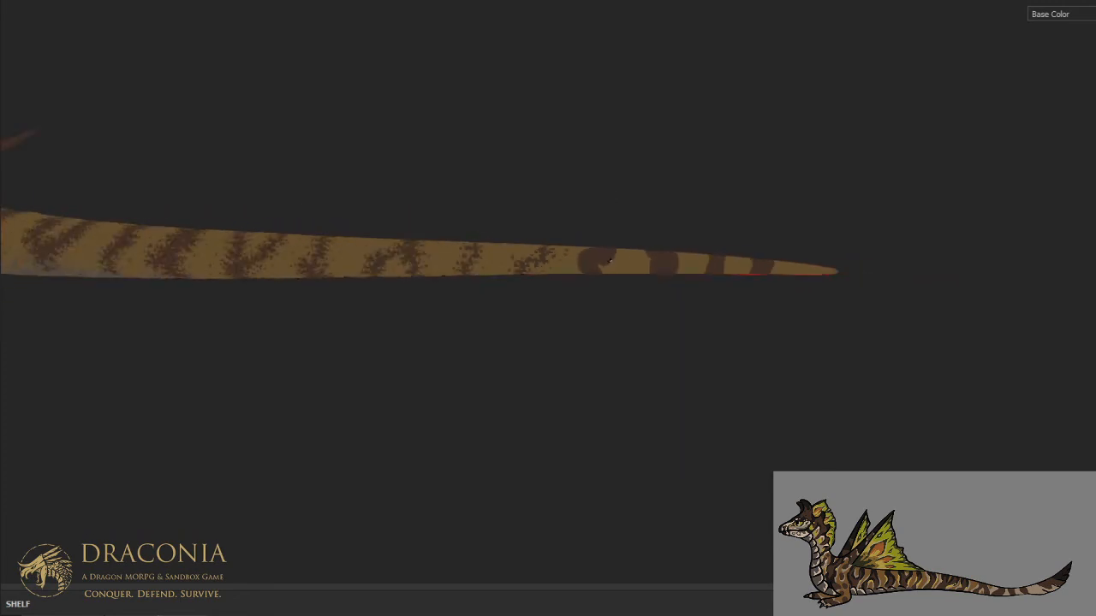
- Paint over the last three solid brown stripes near the tail tip in tan, all around the tail
alt+drag(619, 311, 603, 233)
scroll(616, 267, up, 6)
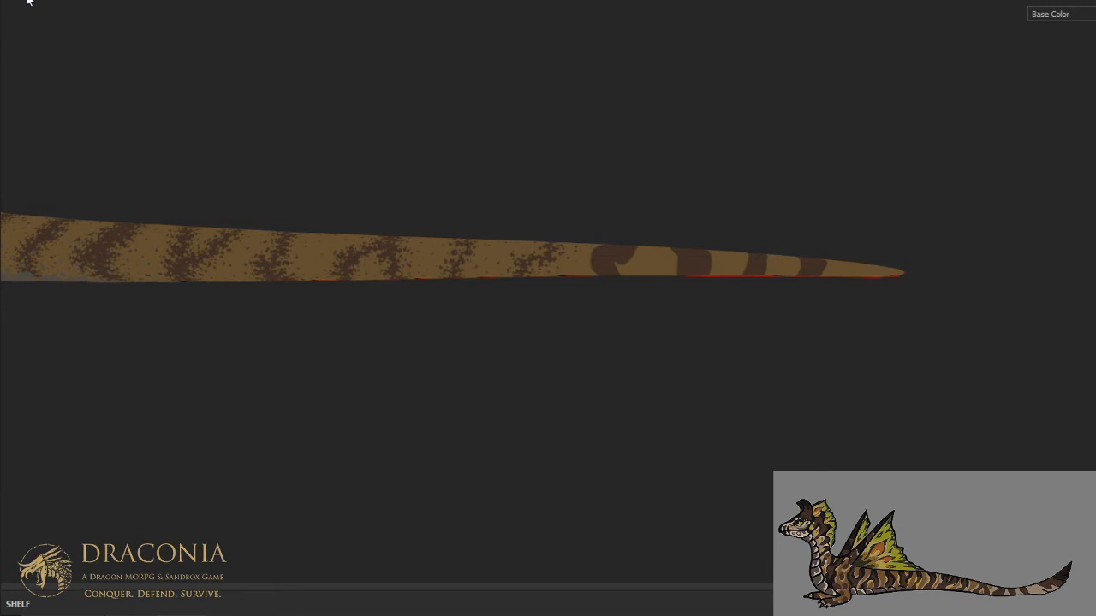
mouse_move(727, 254)
mouse_down()
mouse_move(702, 249)
mouse_move(678, 271)
mouse_up()
mouse_move(749, 260)
mouse_down()
mouse_move(818, 260)
mouse_move(813, 274)
mouse_move(763, 221)
mouse_up()
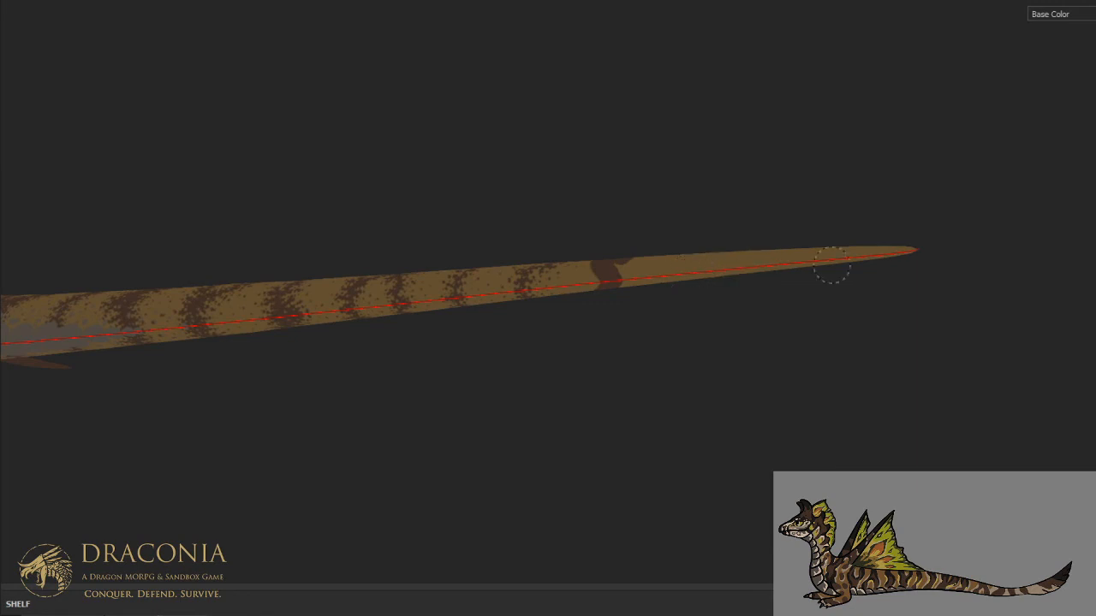
mouse_move(909, 251)
mouse_down()
mouse_move(880, 279)
mouse_move(783, 329)
mouse_move(795, 420)
mouse_up()
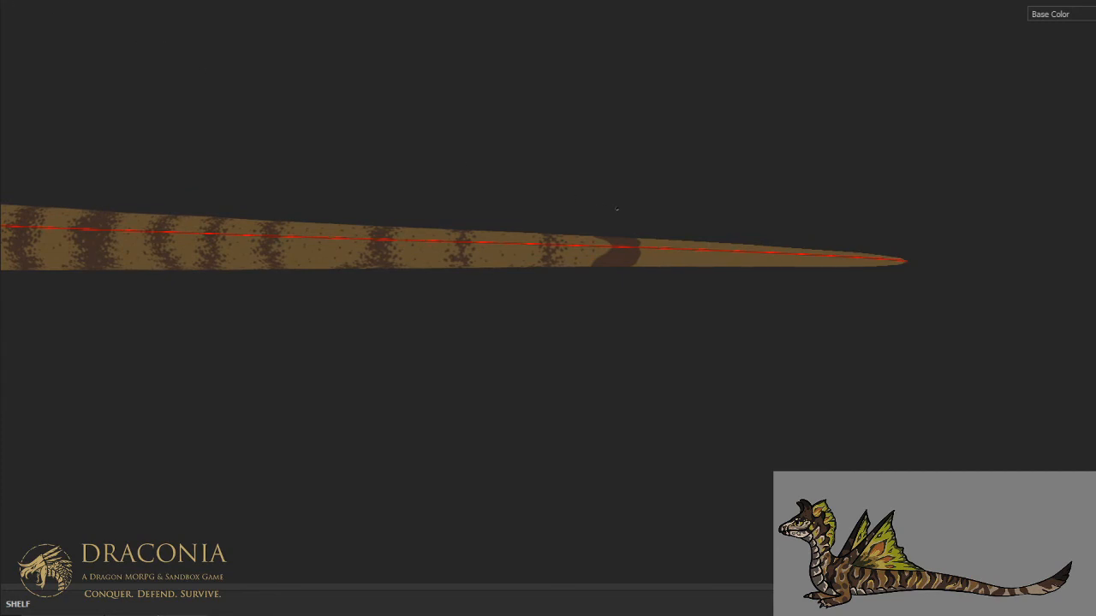
- Carve a ragged tan edge into the tip-side of the last solid brown stripe along the flank
alt+drag(617, 209, 609, 125)
scroll(708, 310, up, 5)
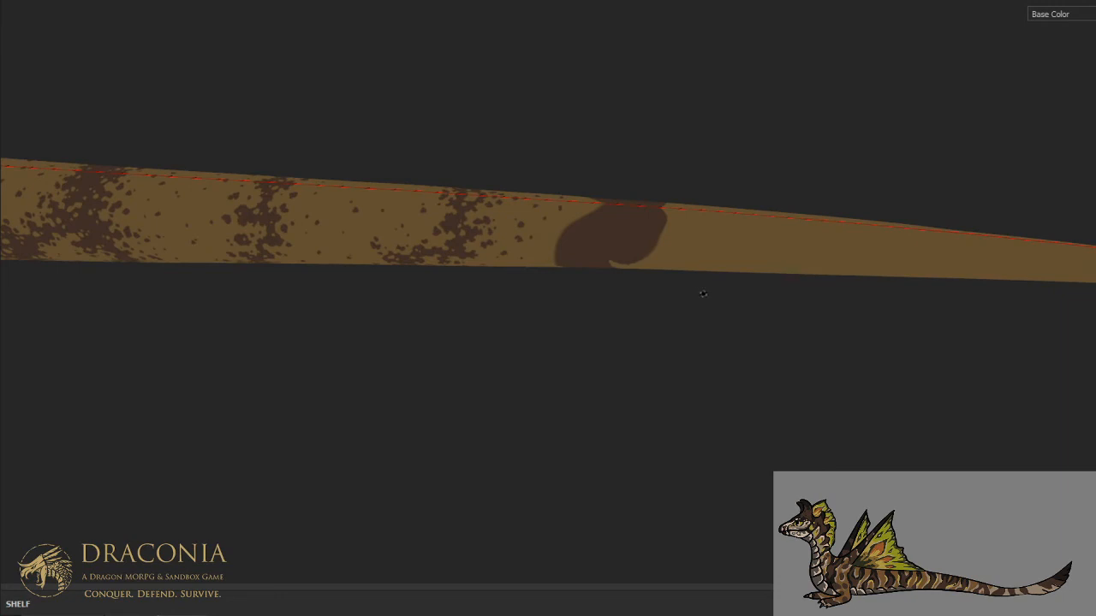
scroll(609, 264, up, 5)
alt+middle_drag(608, 264, 607, 348)
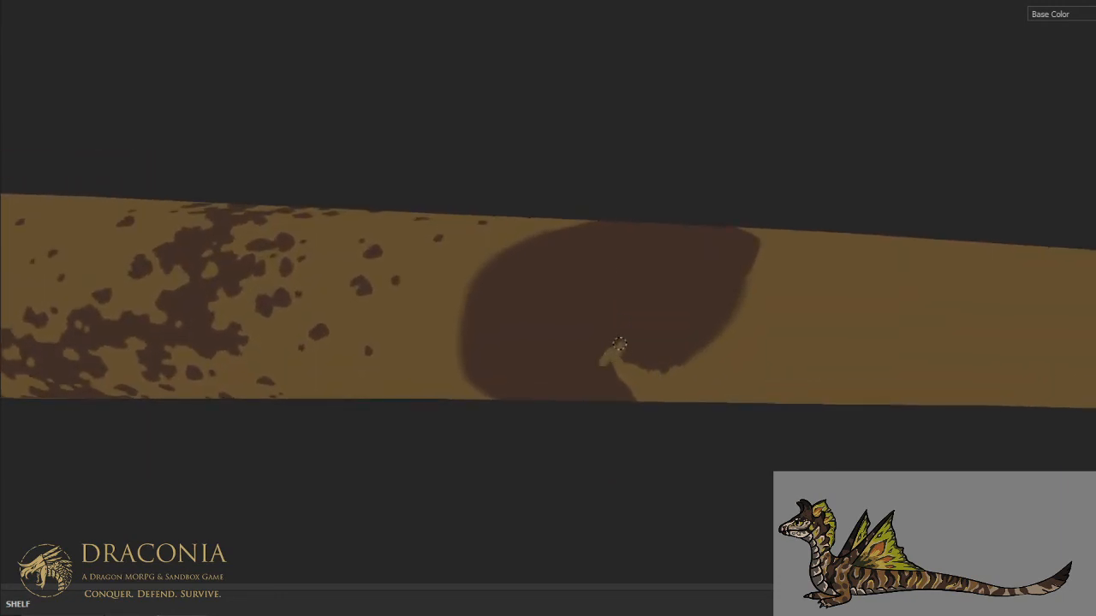
mouse_move(639, 343)
mouse_down()
mouse_move(642, 274)
mouse_move(657, 263)
mouse_move(693, 274)
mouse_up()
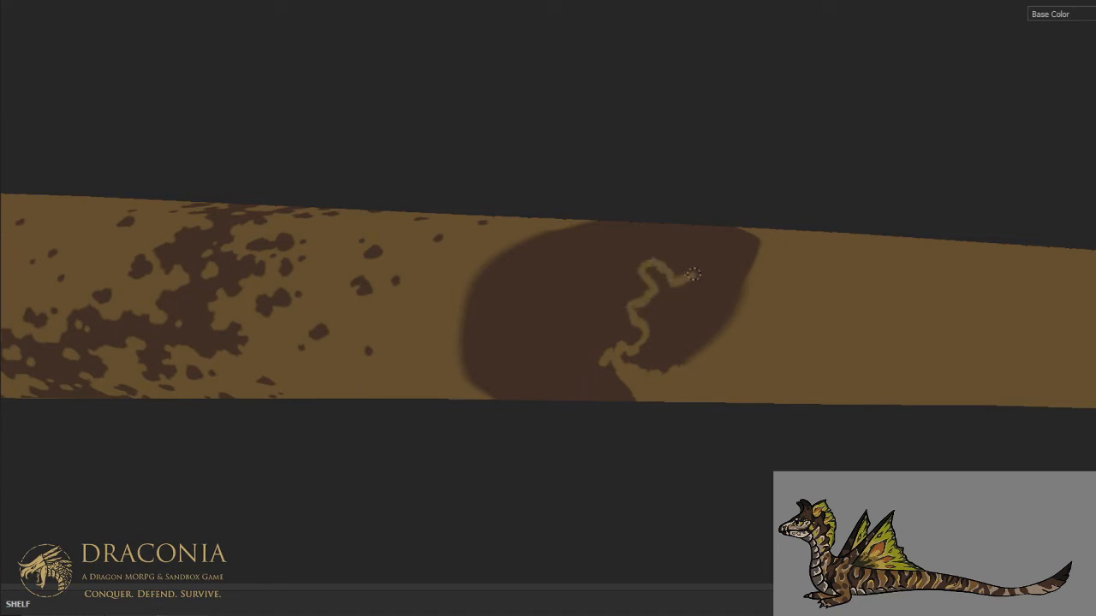
drag(727, 250, 683, 276)
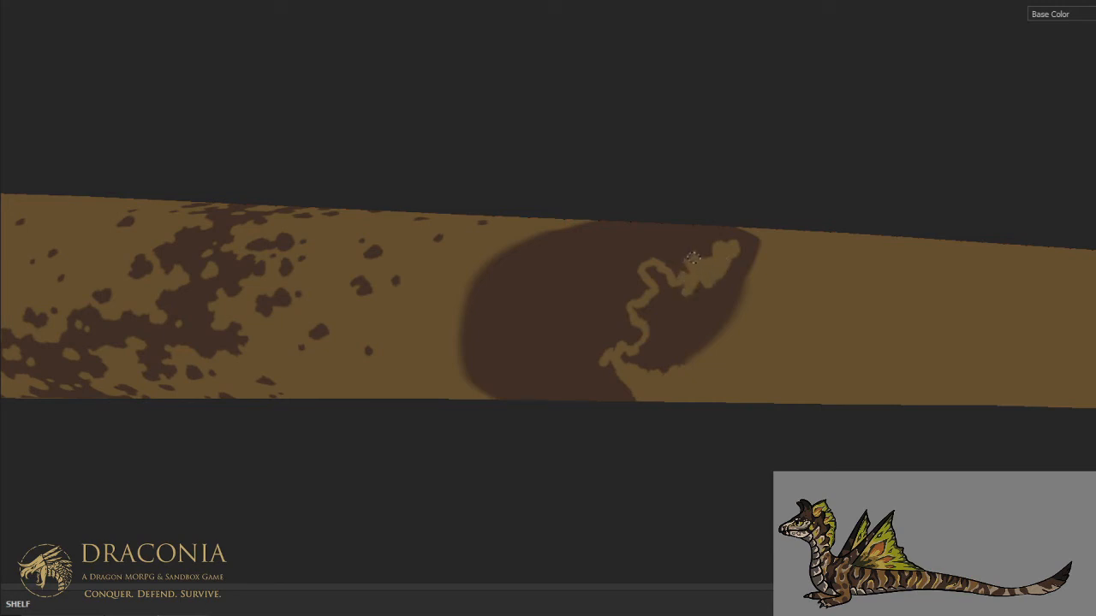
drag(712, 265, 664, 306)
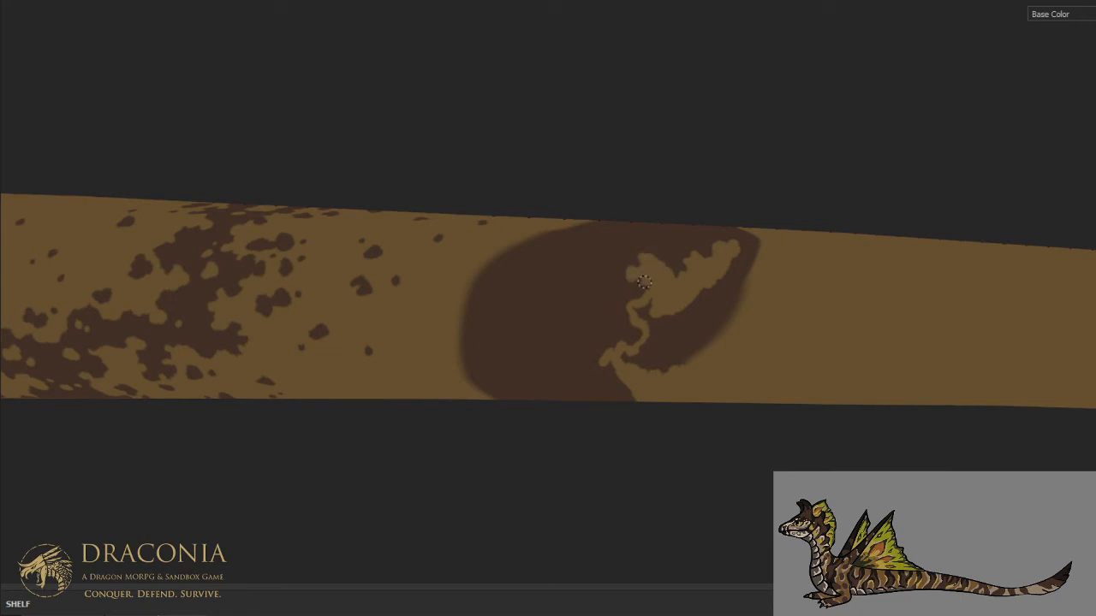
mouse_move(644, 314)
mouse_down()
mouse_move(665, 342)
mouse_move(700, 317)
mouse_move(705, 291)
mouse_move(723, 332)
mouse_move(744, 259)
mouse_move(746, 303)
mouse_up()
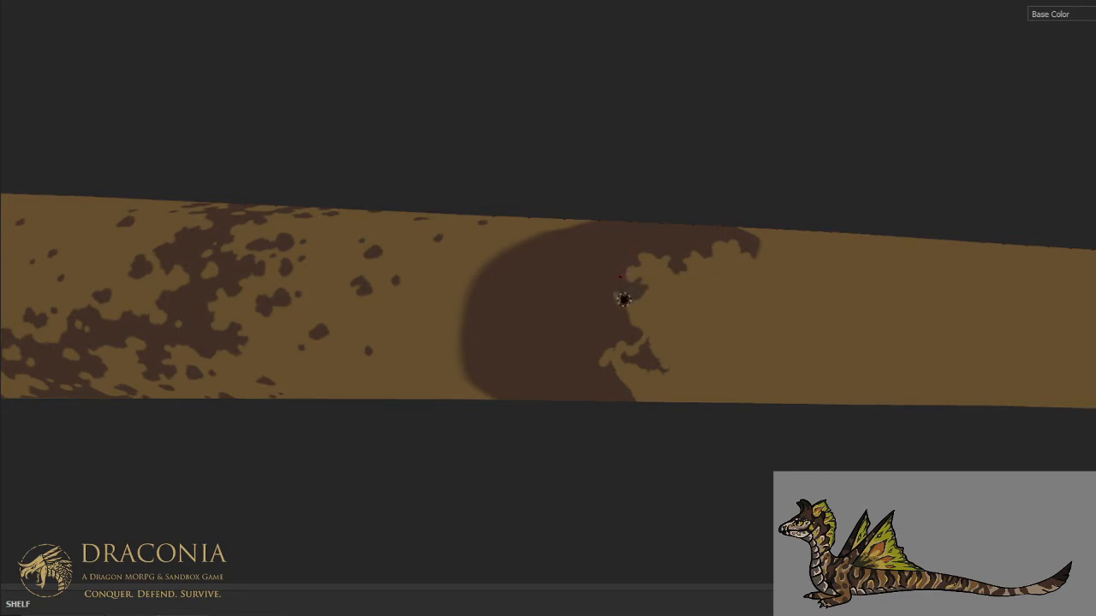
key(ctrl+alt)
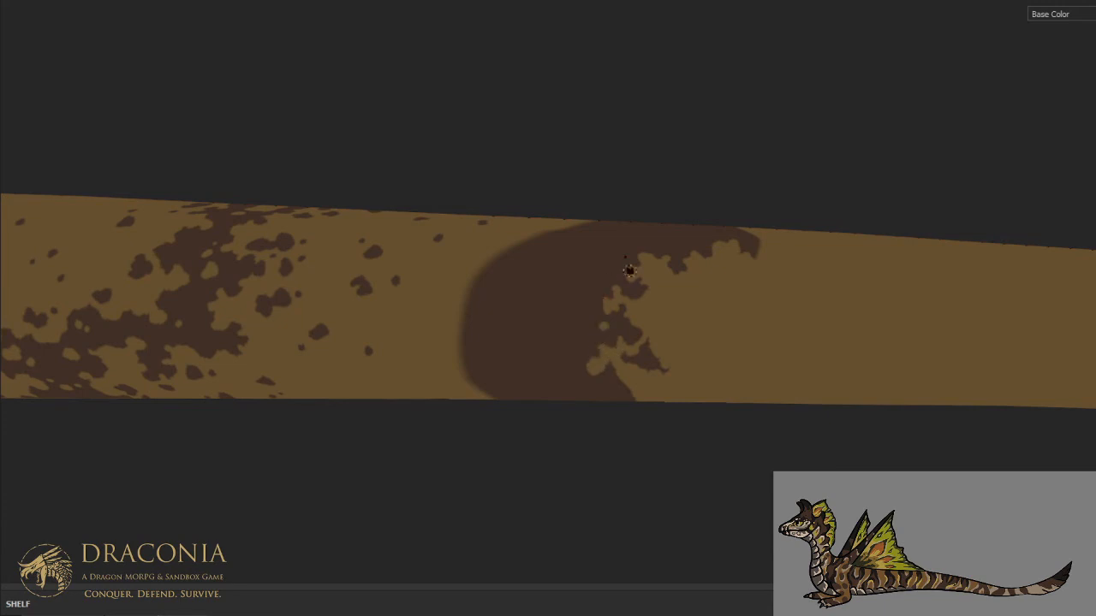
- Roughen the stripe's tip-side edge on the lower flank with small tan and brown touch-ups
scroll(636, 264, down, 2)
alt+drag(658, 272, 667, 246)
scroll(661, 257, up, 1)
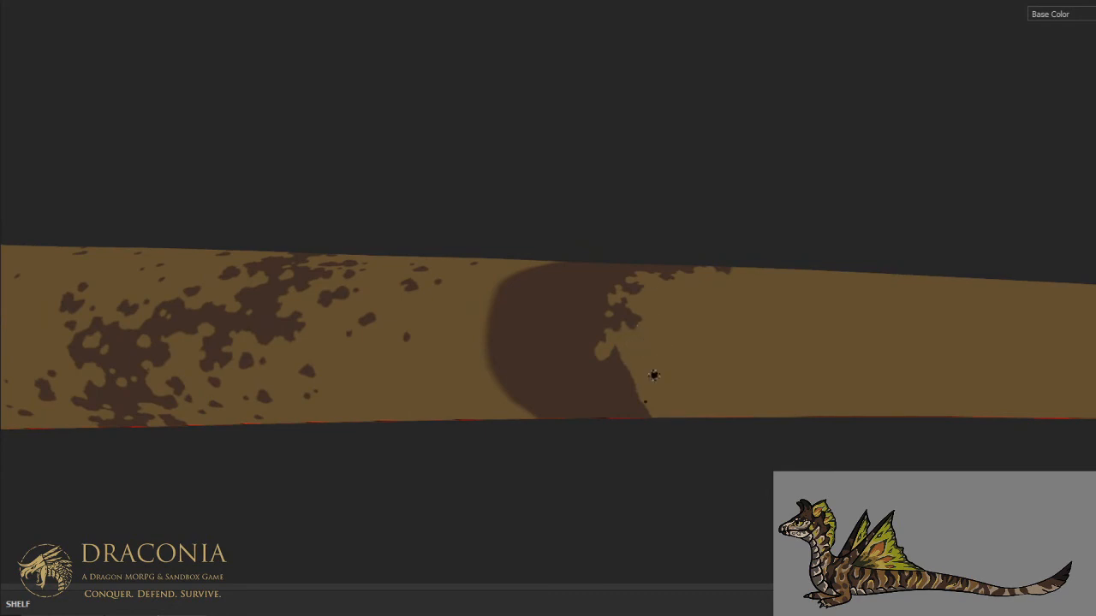
key(ctrl)
key(x)
click(616, 349)
key(ctrl+z)
key(ctrl+alt)
key(ctrl+alt)
key(ctrl+alt)
middle_drag(585, 284, 666, 287)
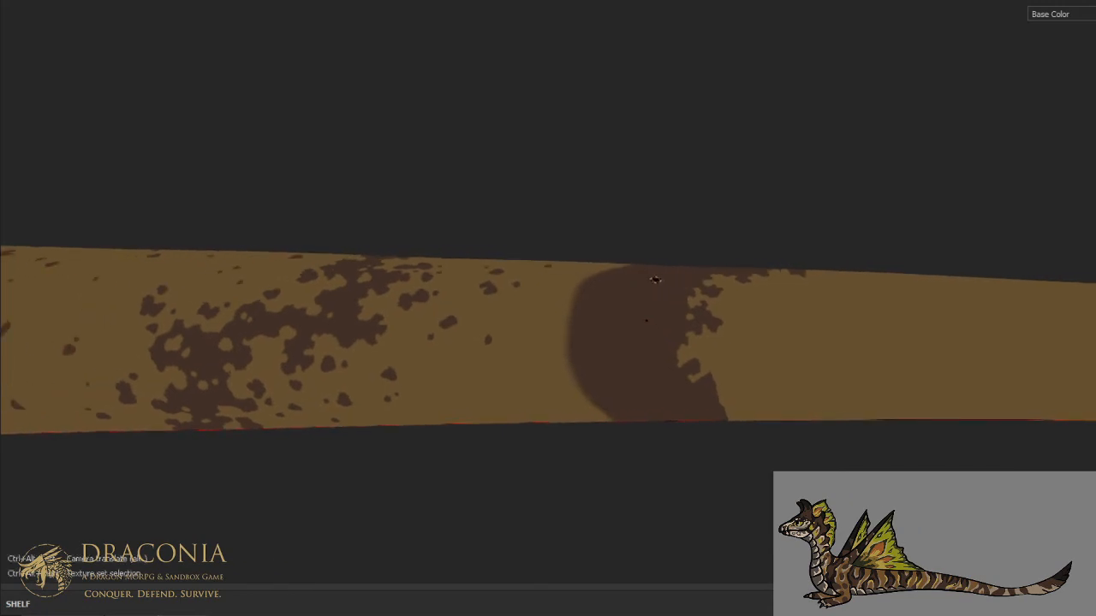
- Extend the ragged tip-side edge down to the underside and clear the leftover brown patch outside it
middle_drag(694, 323, 700, 349)
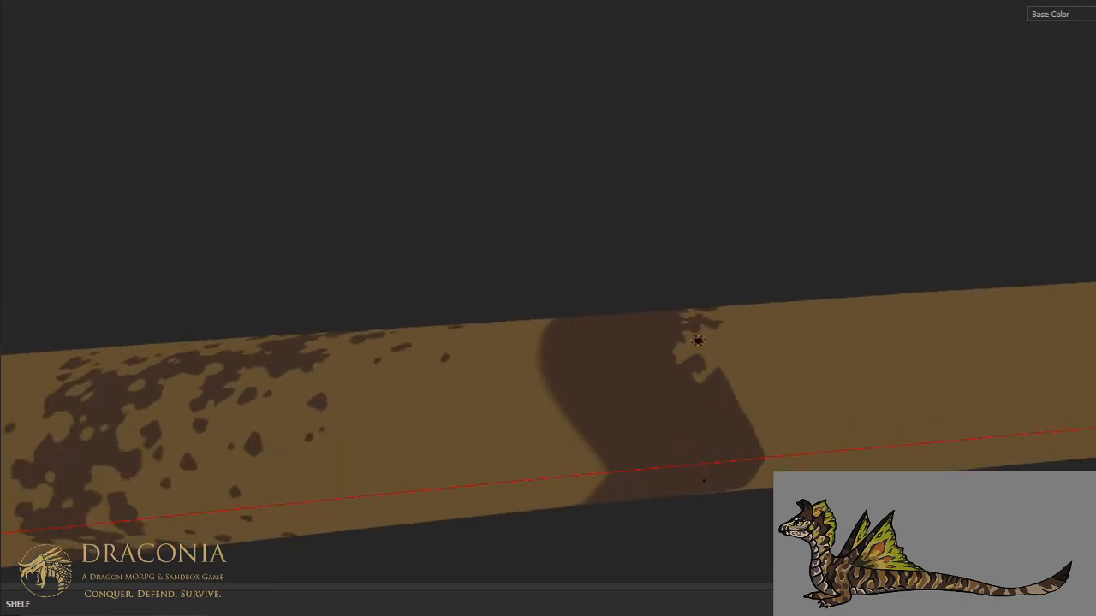
mouse_move(699, 382)
mouse_down()
mouse_move(708, 417)
mouse_move(726, 415)
mouse_move(762, 449)
mouse_up()
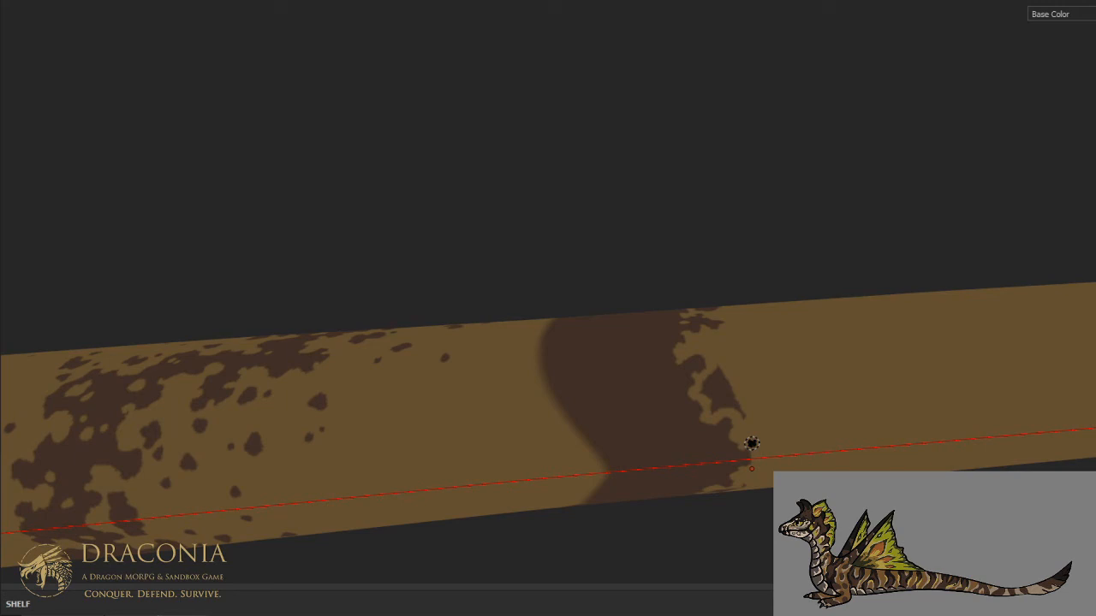
key(ctrl+alt)
scroll(758, 399, up, 2)
mouse_move(707, 391)
mouse_down()
mouse_move(738, 418)
mouse_move(695, 380)
mouse_up()
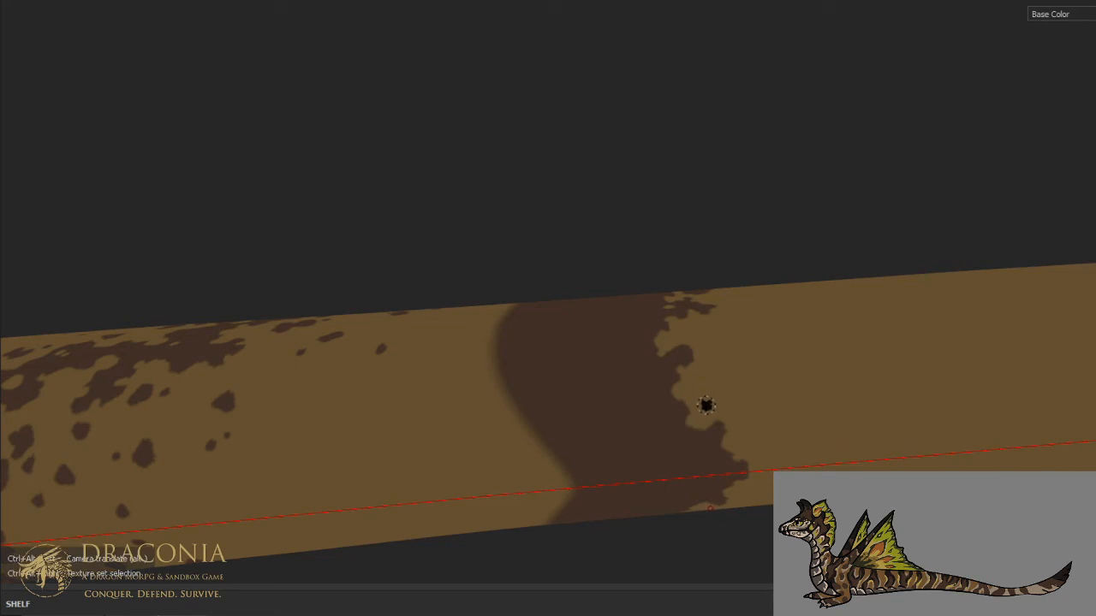
- Paint small tan holes inside the stripe and cut back its body-side edge in tan near the underside
drag(652, 396, 649, 402)
click(658, 417)
mouse_move(535, 433)
mouse_down()
mouse_move(616, 440)
mouse_move(640, 462)
mouse_move(646, 488)
mouse_move(645, 460)
mouse_move(656, 458)
mouse_move(621, 453)
mouse_move(641, 478)
mouse_move(612, 466)
mouse_move(602, 476)
mouse_move(584, 455)
mouse_move(545, 452)
mouse_move(599, 485)
mouse_up()
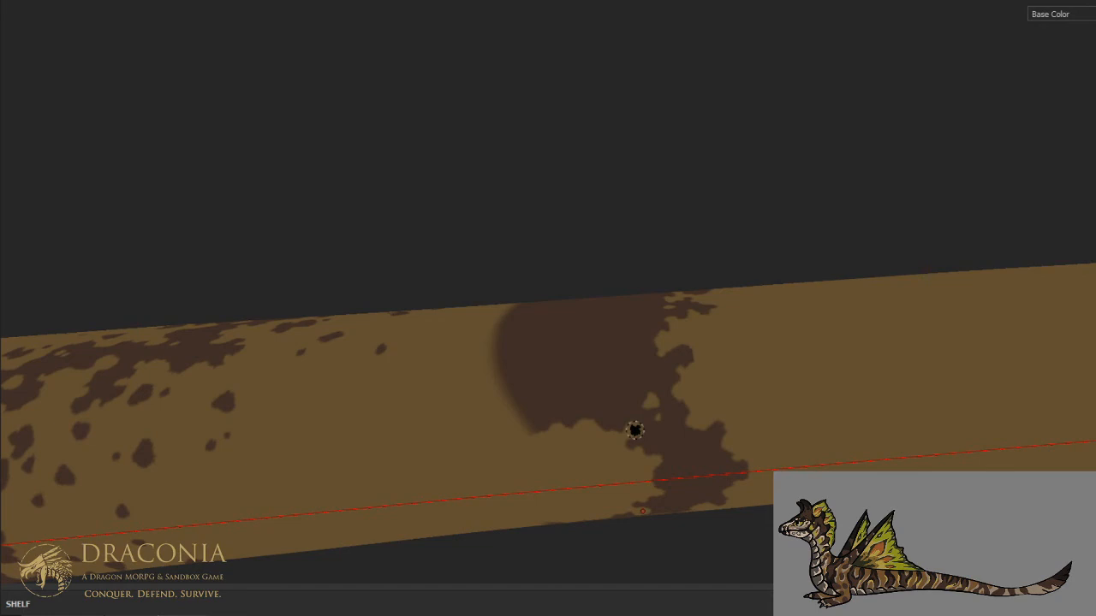
drag(679, 452, 683, 450)
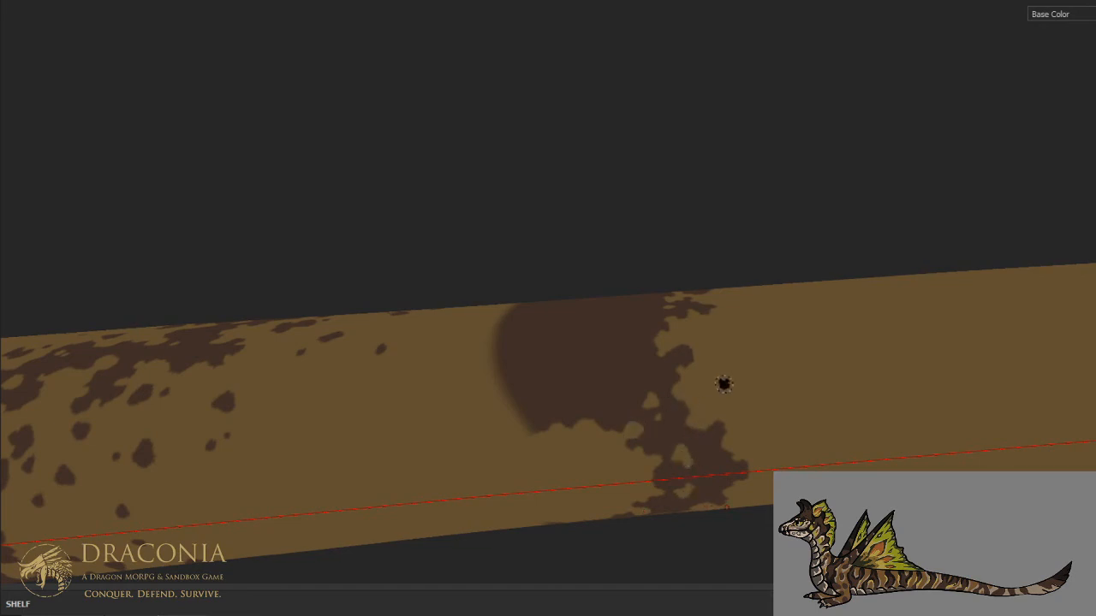
- Carve away the stripe's body-side half in tan up the middle of the flank, leaving a jagged edge
scroll(725, 381, down, 2)
middle_drag(718, 378, 724, 468)
scroll(640, 354, up, 2)
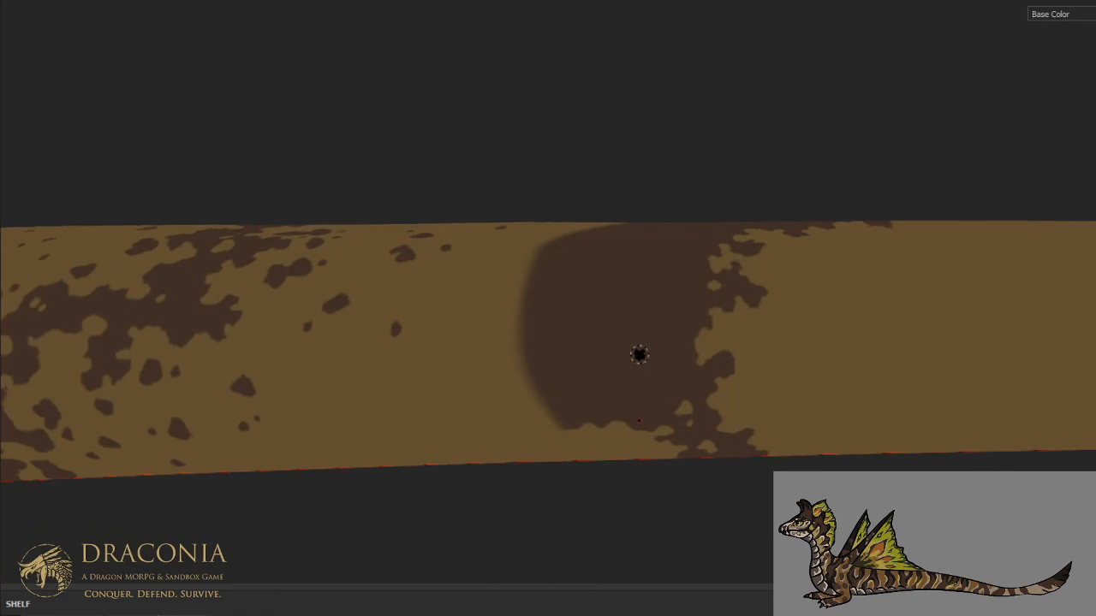
mouse_move(624, 419)
mouse_down()
mouse_move(660, 389)
mouse_move(661, 399)
mouse_move(635, 362)
mouse_move(666, 336)
mouse_move(619, 295)
mouse_move(632, 267)
mouse_move(674, 286)
mouse_move(651, 268)
mouse_move(606, 293)
mouse_move(617, 342)
mouse_move(649, 346)
mouse_move(660, 327)
mouse_move(627, 374)
mouse_move(635, 394)
mouse_move(653, 390)
mouse_move(609, 420)
mouse_move(599, 377)
mouse_move(585, 418)
mouse_move(558, 427)
mouse_move(589, 370)
mouse_move(569, 319)
mouse_move(571, 276)
mouse_move(535, 308)
mouse_move(501, 300)
mouse_up()
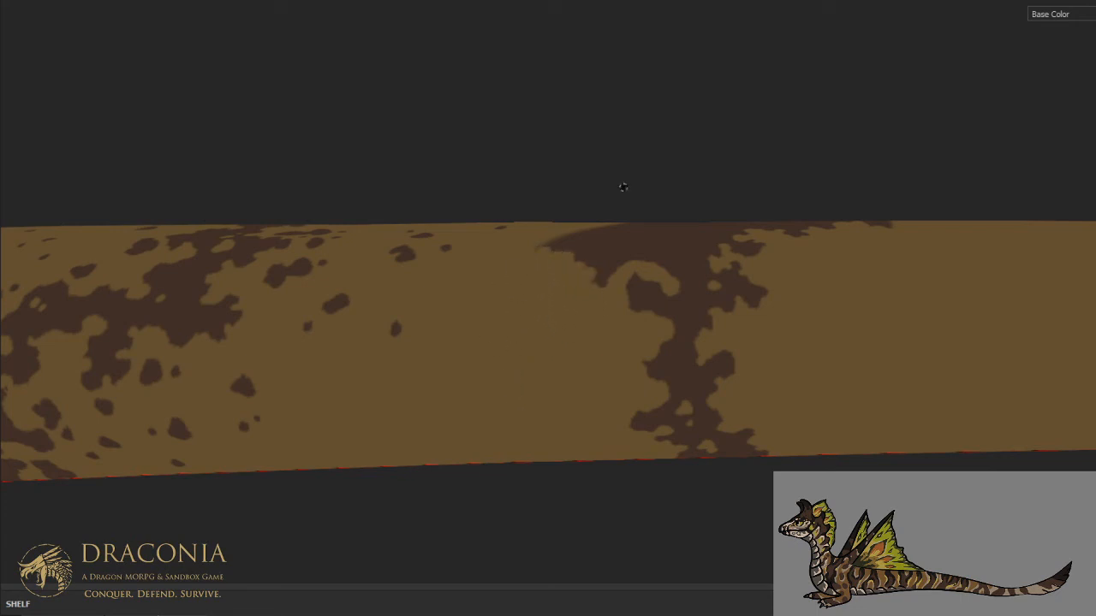
- Reshape the stripe's body-side edge in tan on the upper flank, narrowing it to an irregular band
alt+drag(623, 187, 660, 243)
alt+middle_drag(660, 242, 636, 315)
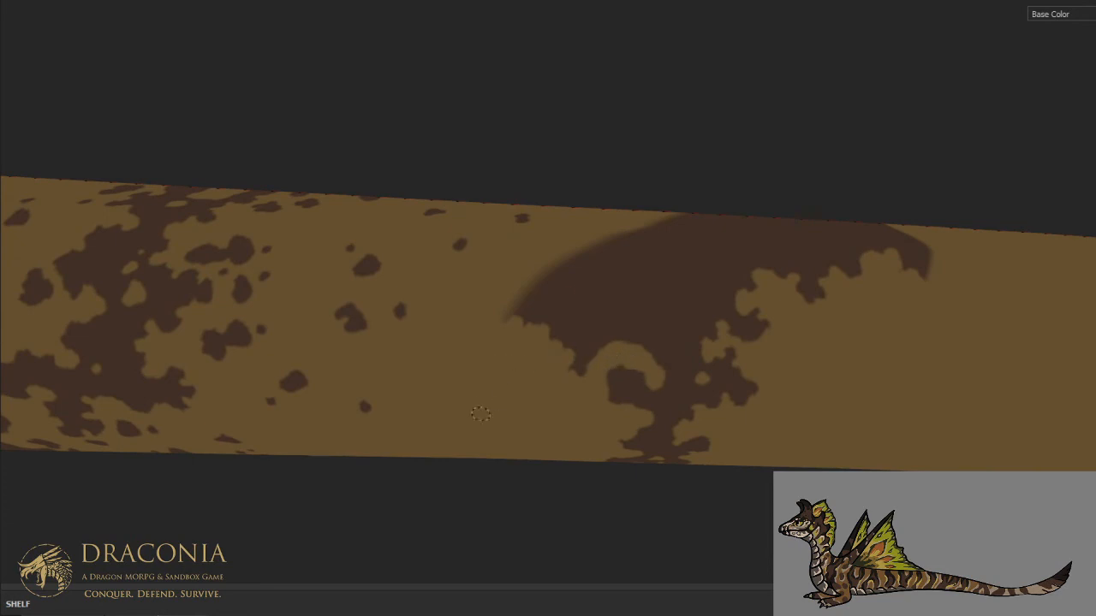
drag(629, 360, 608, 392)
mouse_move(630, 355)
mouse_down()
mouse_move(611, 346)
mouse_move(618, 335)
mouse_up()
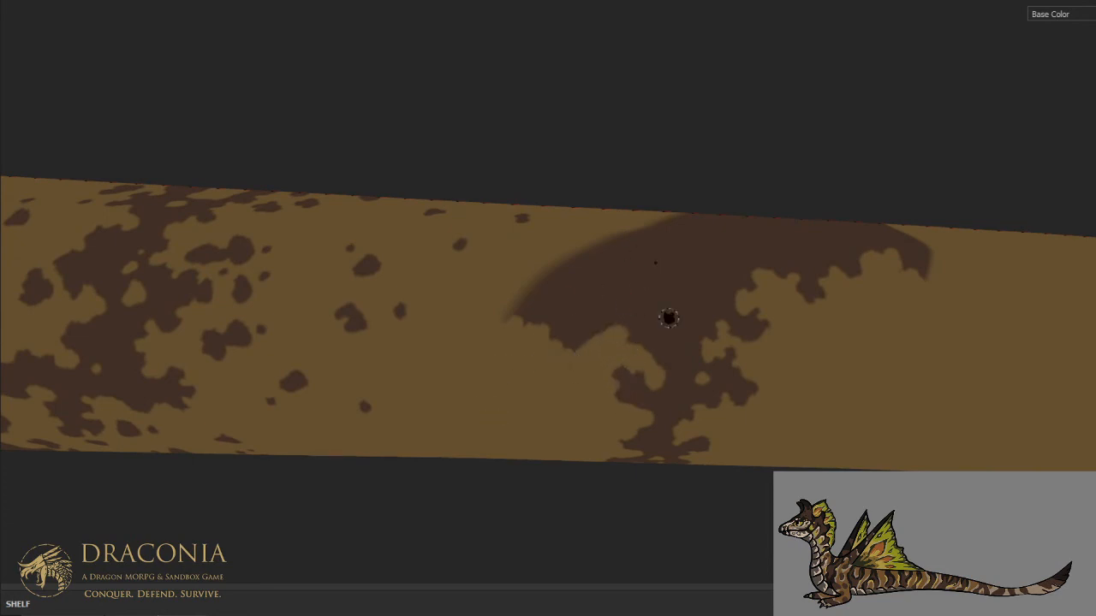
mouse_move(660, 374)
mouse_down()
mouse_move(681, 351)
mouse_move(669, 314)
mouse_move(730, 270)
mouse_move(660, 315)
mouse_move(662, 336)
mouse_move(640, 322)
mouse_move(634, 292)
mouse_move(591, 317)
mouse_move(634, 263)
mouse_move(595, 287)
mouse_move(565, 278)
mouse_move(540, 291)
mouse_move(533, 266)
mouse_up()
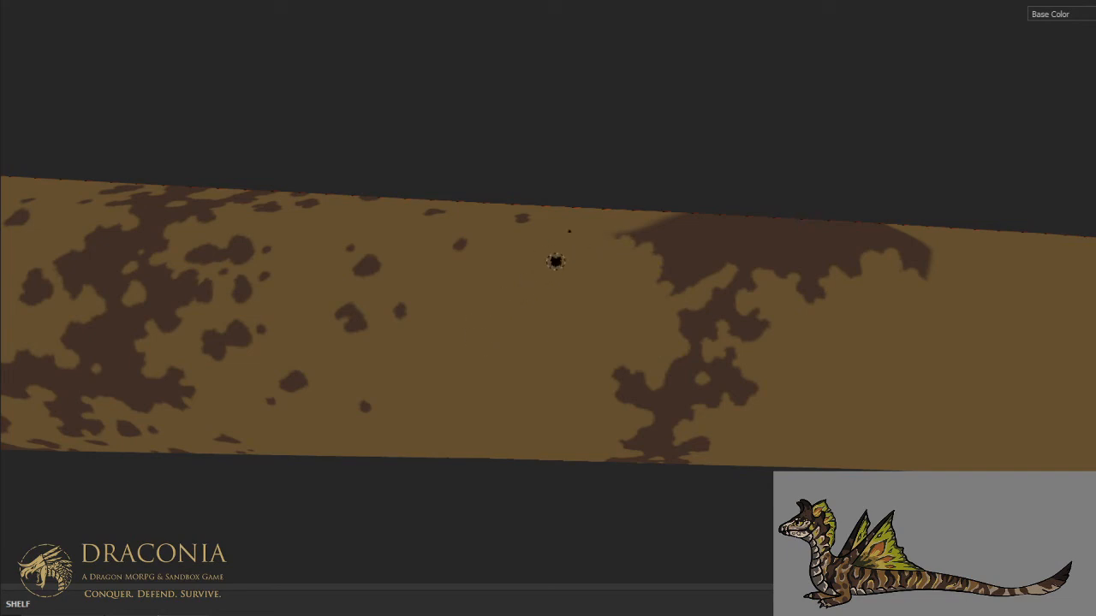
- Carve the stripe's body-side edge in tan from the upper flank across the centre of the back
middle_drag(557, 261, 480, 346)
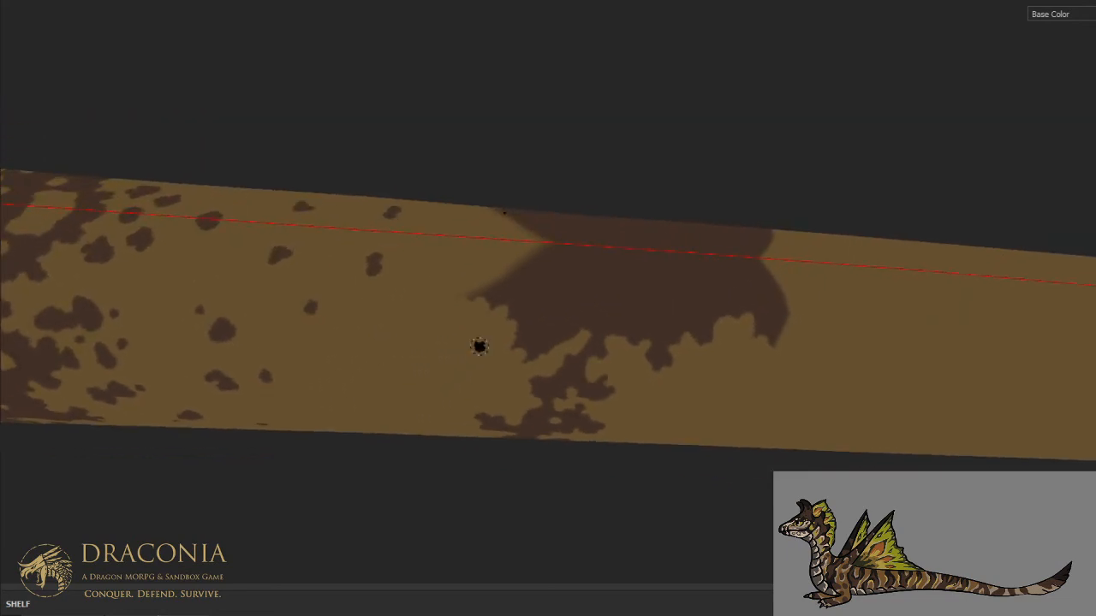
mouse_move(583, 337)
mouse_down()
mouse_move(603, 309)
mouse_move(587, 316)
mouse_move(635, 301)
mouse_move(643, 267)
mouse_move(630, 293)
mouse_move(593, 301)
mouse_move(538, 351)
mouse_move(591, 250)
mouse_move(481, 322)
mouse_move(458, 314)
mouse_up()
mouse_move(529, 246)
mouse_down()
mouse_move(618, 251)
mouse_move(615, 271)
mouse_up()
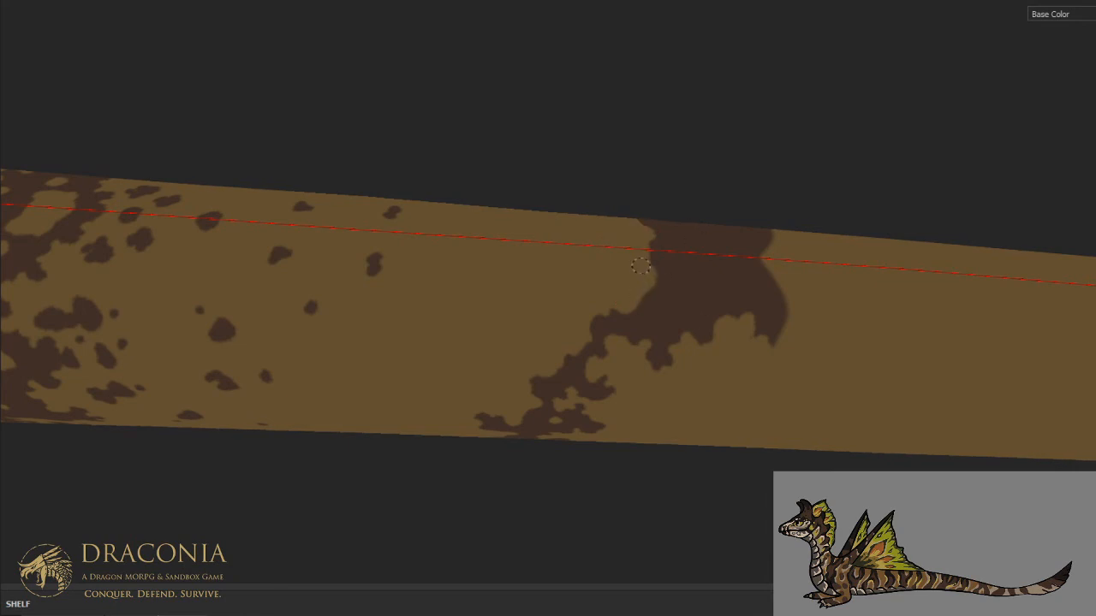
- Hollow out the stripe's tip-side part on the back in tan, breaking its outline and adding small tan holes
mouse_move(681, 251)
mouse_down()
mouse_move(682, 302)
mouse_move(749, 274)
mouse_move(743, 263)
mouse_move(738, 281)
mouse_move(704, 291)
mouse_move(685, 259)
mouse_move(707, 255)
mouse_move(711, 270)
mouse_move(765, 257)
mouse_move(784, 310)
mouse_move(775, 323)
mouse_move(759, 320)
mouse_move(765, 330)
mouse_up()
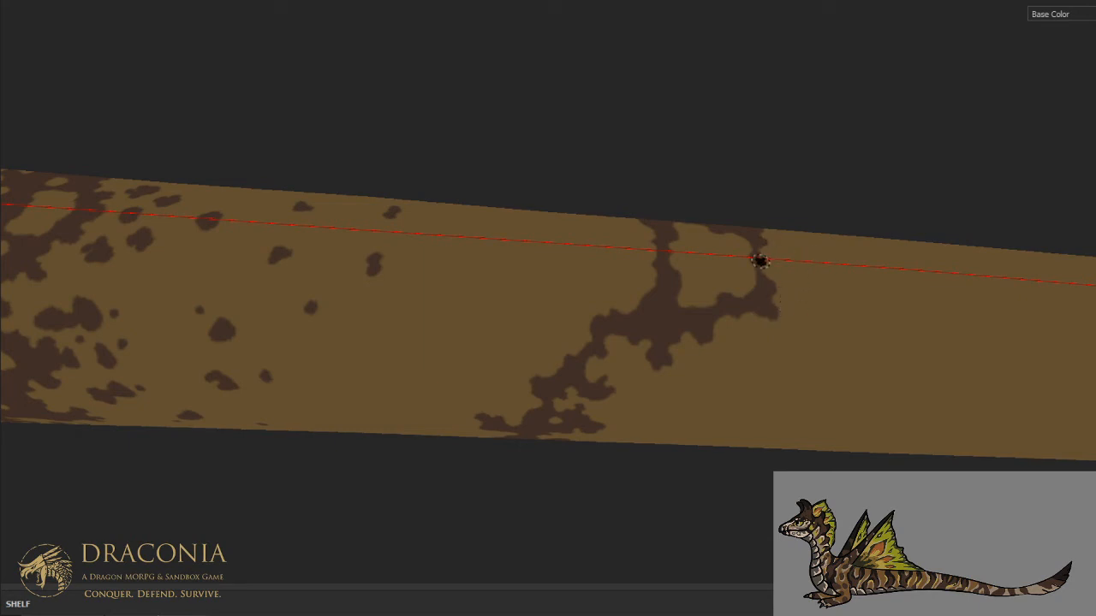
drag(750, 271, 763, 273)
mouse_move(670, 287)
mouse_down()
mouse_move(655, 289)
mouse_move(655, 278)
mouse_move(656, 296)
mouse_up()
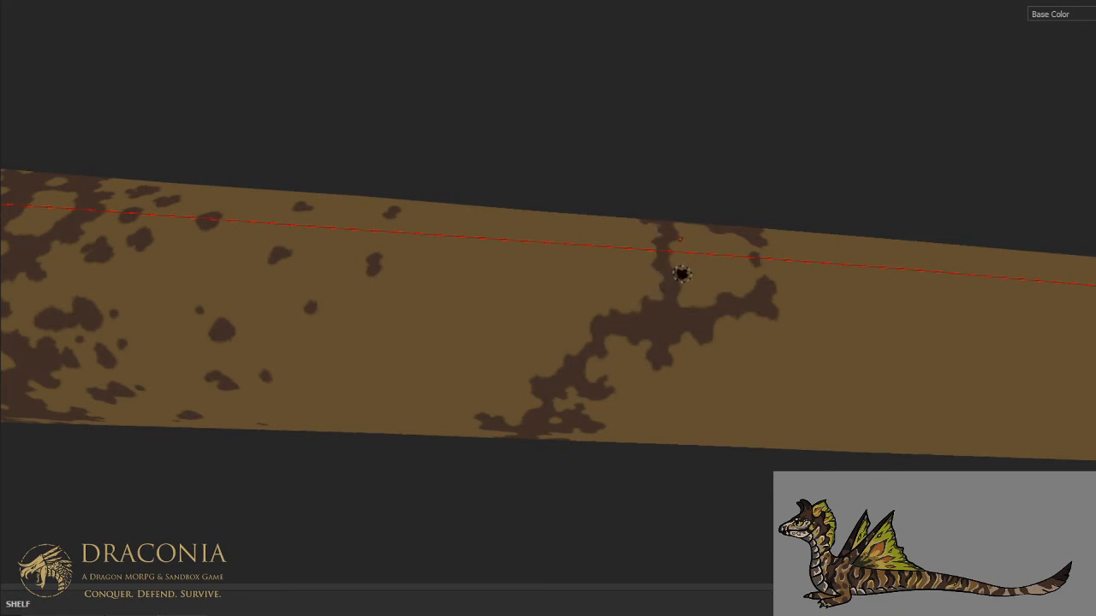
click(656, 319)
drag(683, 304, 685, 311)
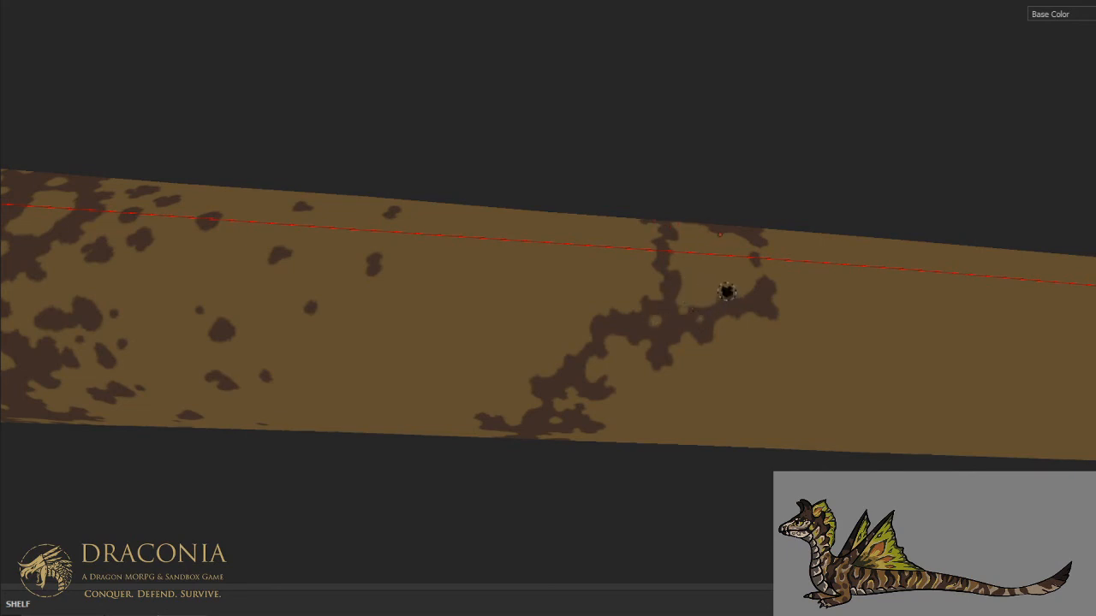
- Scatter small brown specks in and around the broken stripe across the back
scroll(726, 227, down, 3)
mouse_move(711, 279)
alt+middle_down()
mouse_move(788, 225)
mouse_move(670, 313)
alt+middle_up()
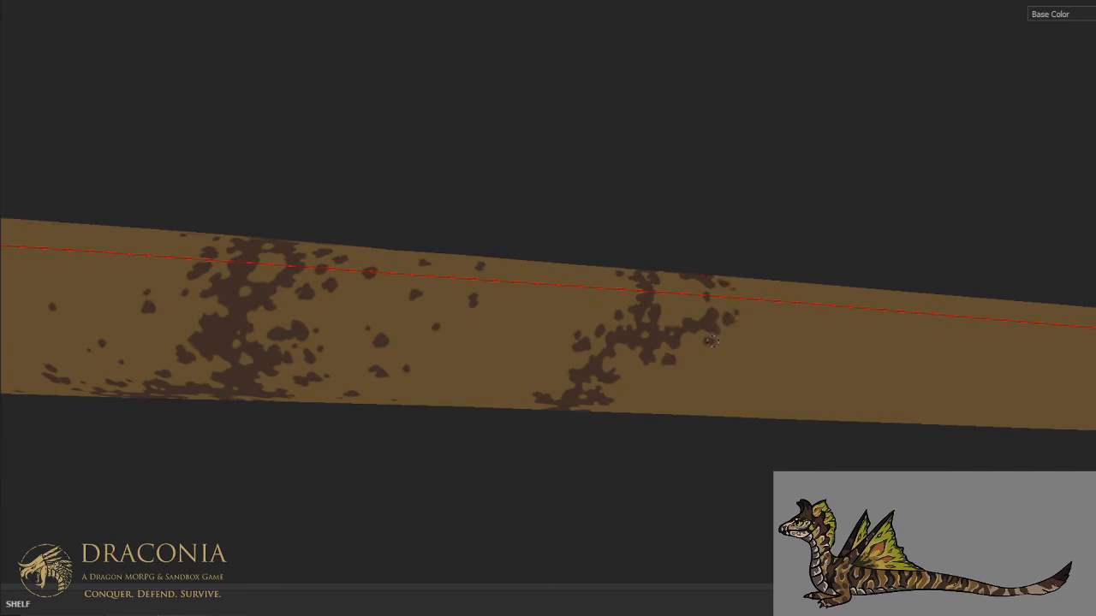
alt+drag(719, 272, 722, 313)
scroll(717, 303, up, 2)
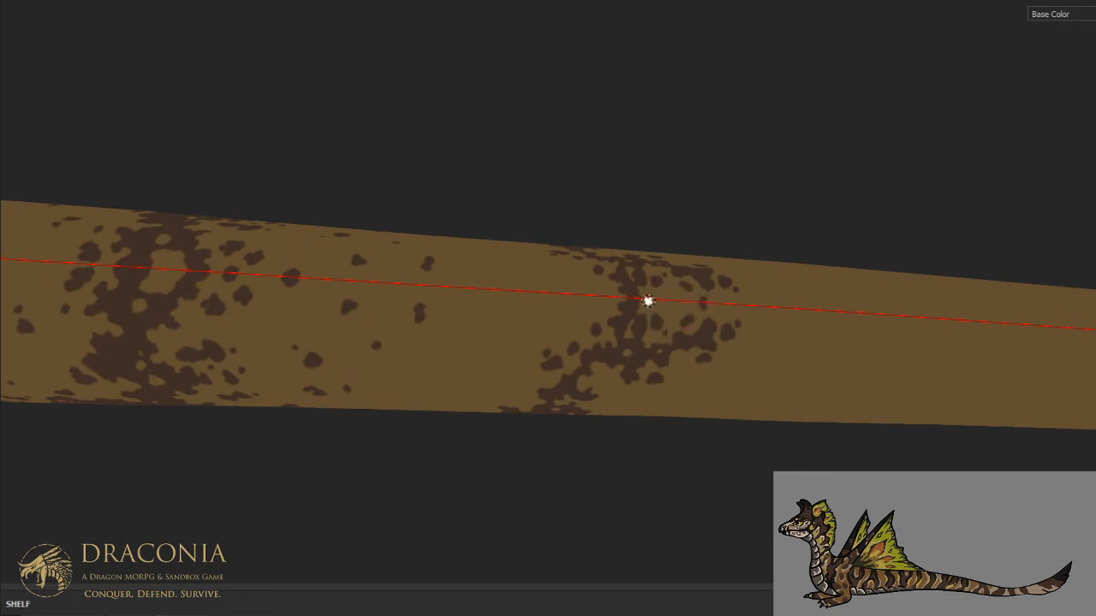
mouse_move(666, 265)
alt+mouse_down()
mouse_move(648, 244)
mouse_move(705, 234)
mouse_move(670, 264)
alt+mouse_up()
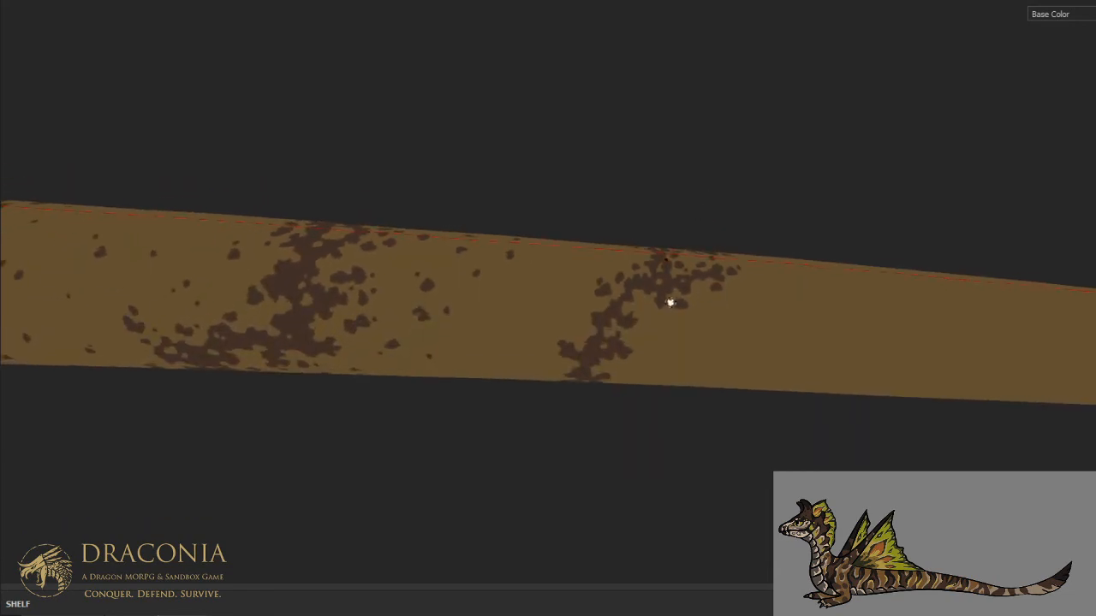
- Dot brown specks along both edges of the broken stripe on the middle of the flank
alt+drag(653, 311, 673, 390)
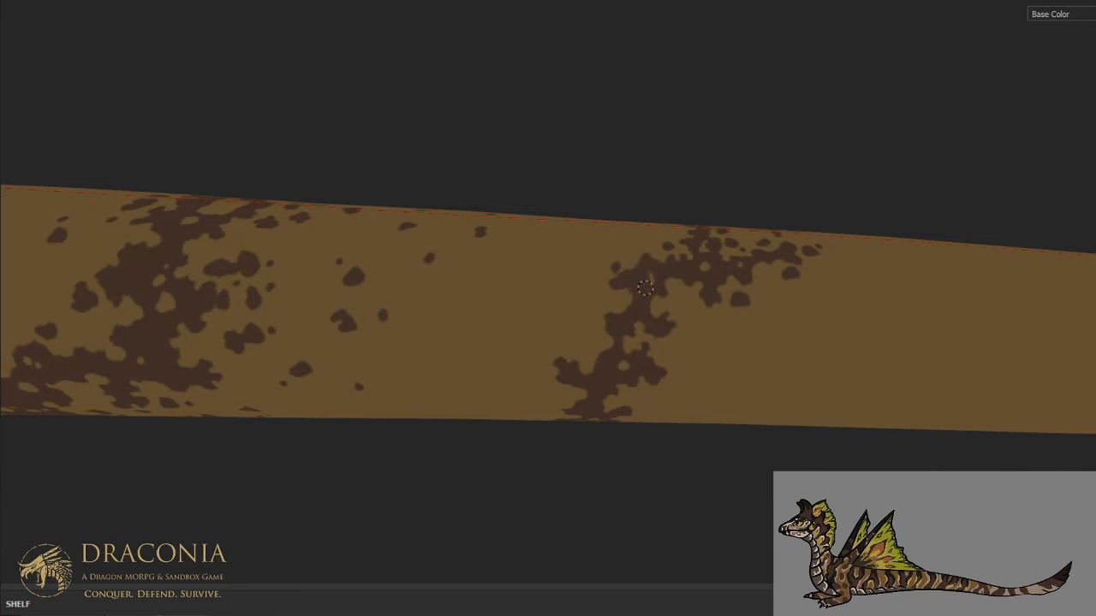
click(594, 291)
drag(592, 337, 586, 344)
click(563, 344)
click(580, 323)
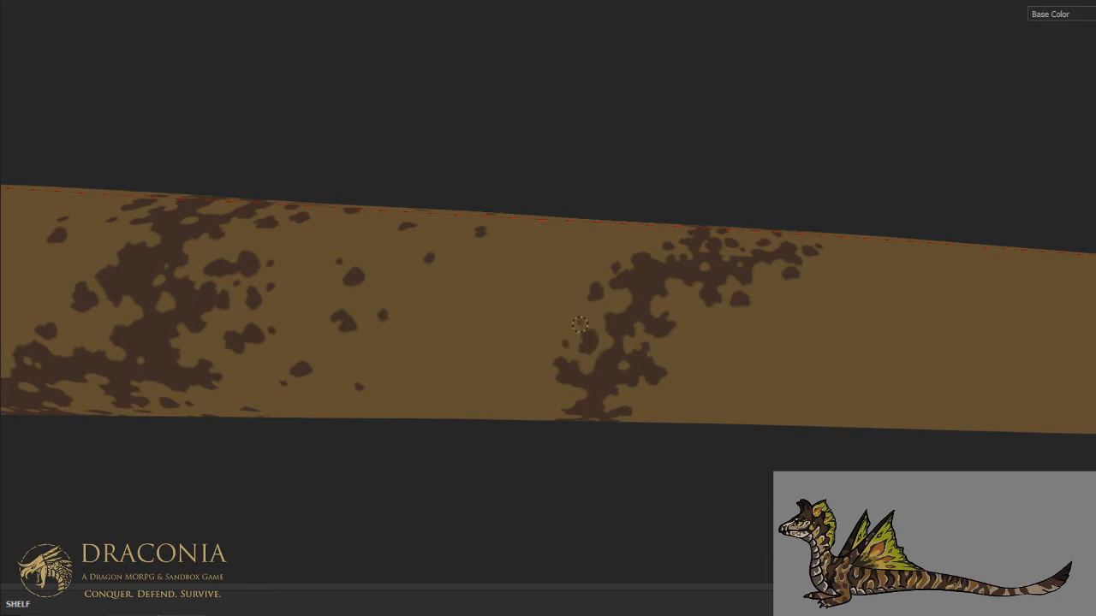
drag(682, 335, 682, 341)
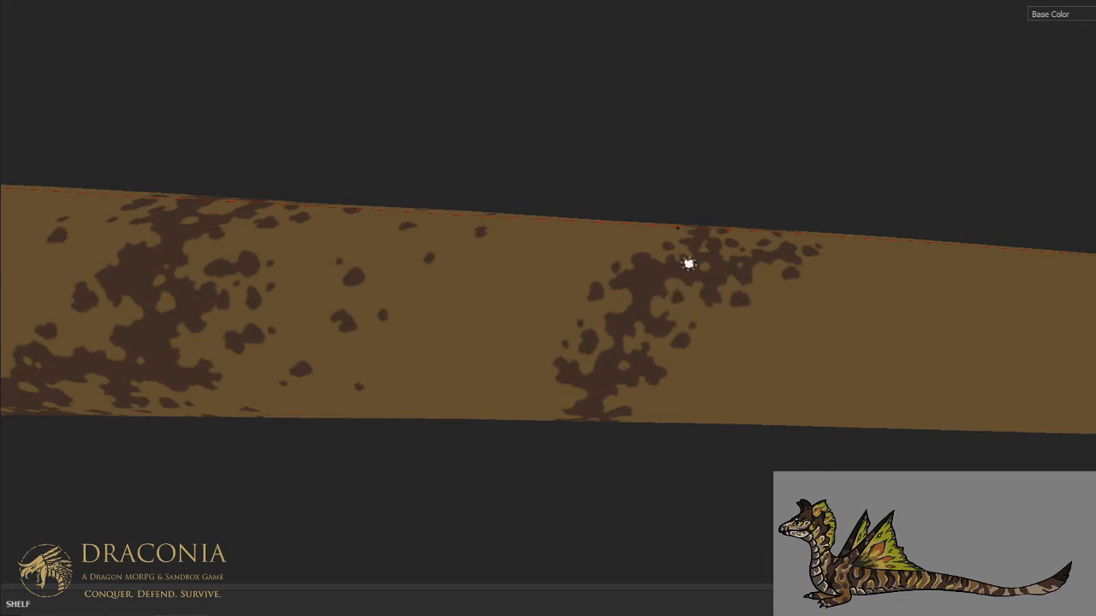
- Add sparse brown spots on the flank between the broken stripe and its body-side neighbour
drag(547, 397, 538, 376)
click(514, 357)
mouse_move(481, 311)
mouse_down()
mouse_move(473, 299)
mouse_move(482, 310)
mouse_up()
click(494, 287)
drag(440, 358, 441, 356)
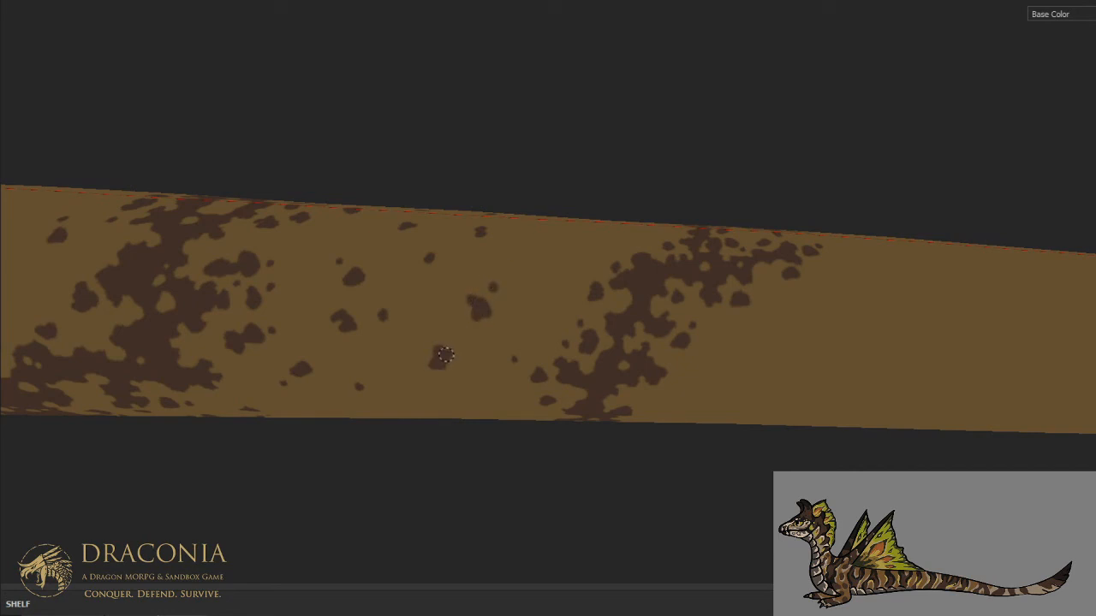
- Add brown spots on the upper flank and back beside the broken stripe's body-side edge
alt+drag(445, 307, 436, 361)
drag(537, 303, 540, 303)
drag(552, 243, 553, 245)
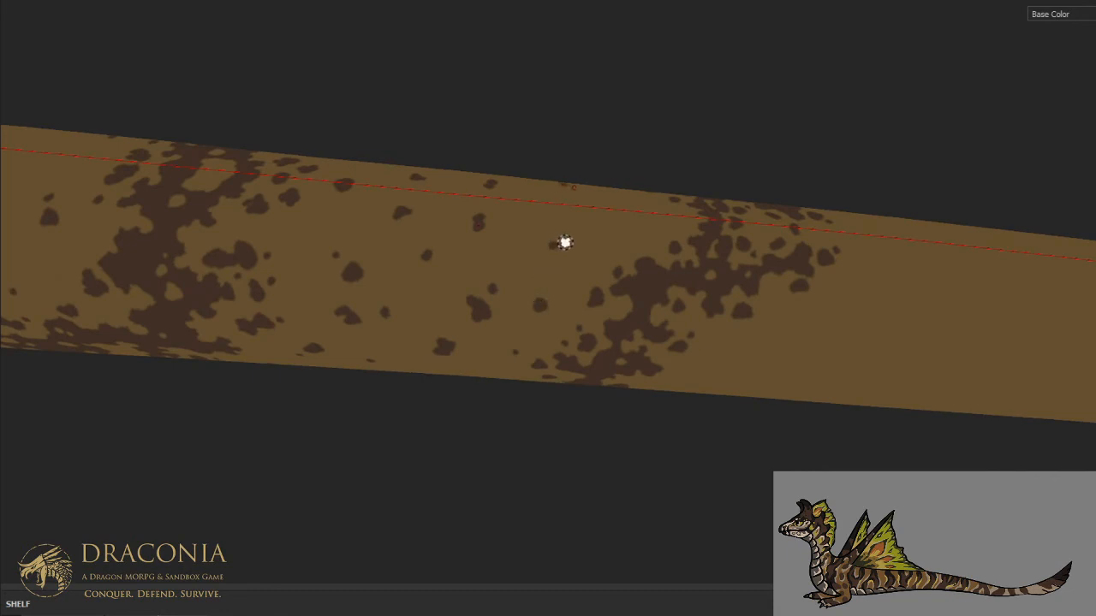
drag(622, 224, 653, 252)
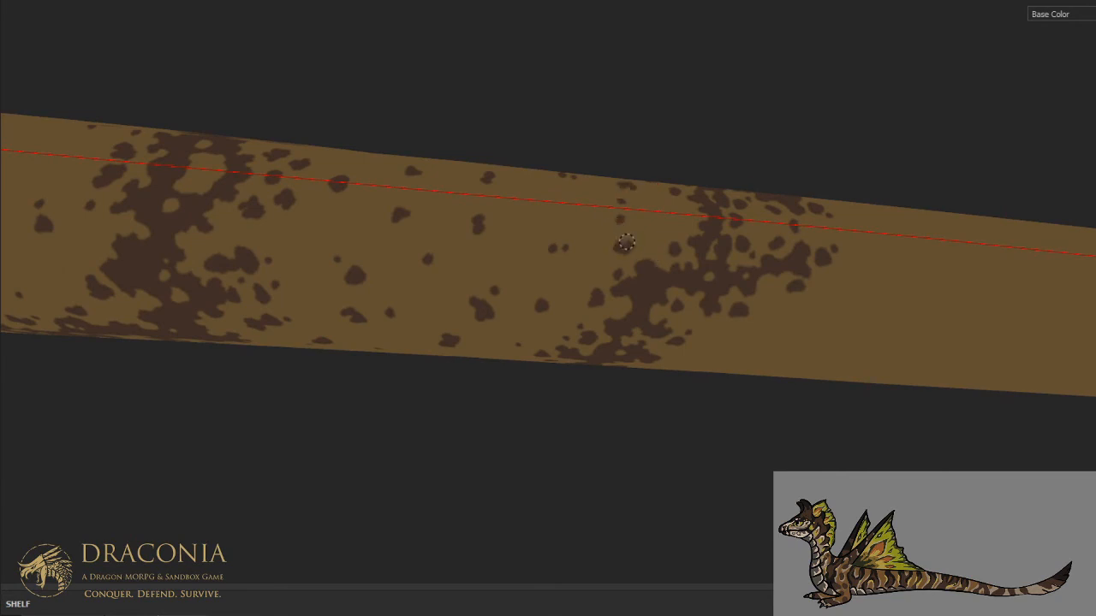
- Scatter small brown spots over the bare tan gap on the lower flank between the last two stripes
mouse_move(655, 215)
alt+mouse_down()
mouse_move(651, 293)
mouse_move(670, 164)
mouse_move(655, 263)
mouse_move(627, 153)
alt+mouse_up()
scroll(653, 258, down, 6)
scroll(625, 296, up, 3)
alt+drag(625, 296, 637, 185)
click(595, 298)
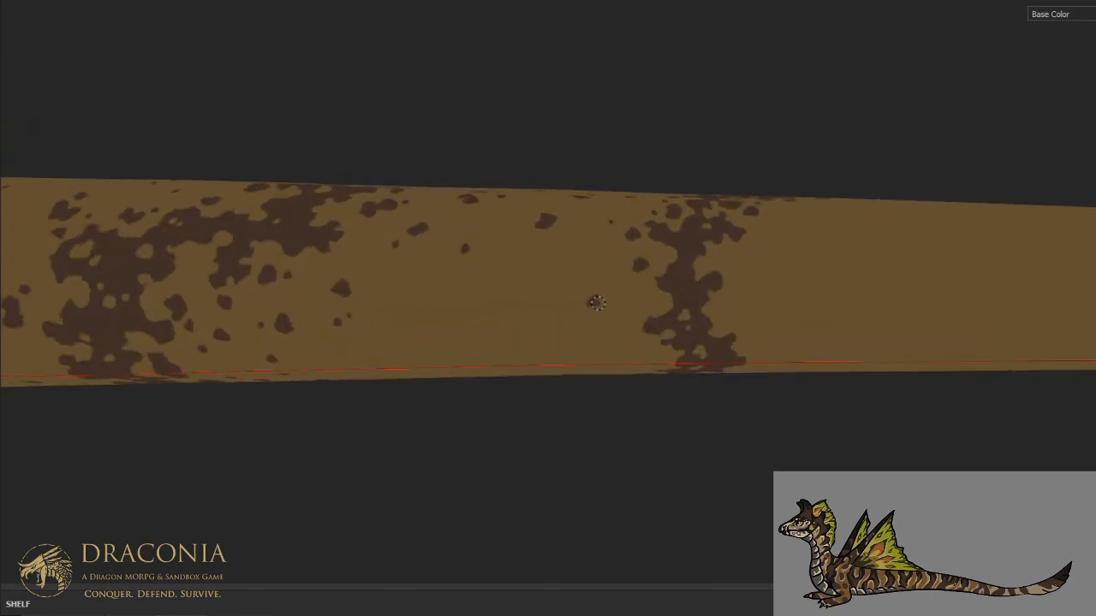
click(583, 291)
click(613, 332)
click(552, 322)
click(541, 313)
click(626, 304)
click(506, 297)
click(414, 335)
click(422, 317)
click(494, 274)
click(577, 264)
click(496, 343)
click(742, 282)
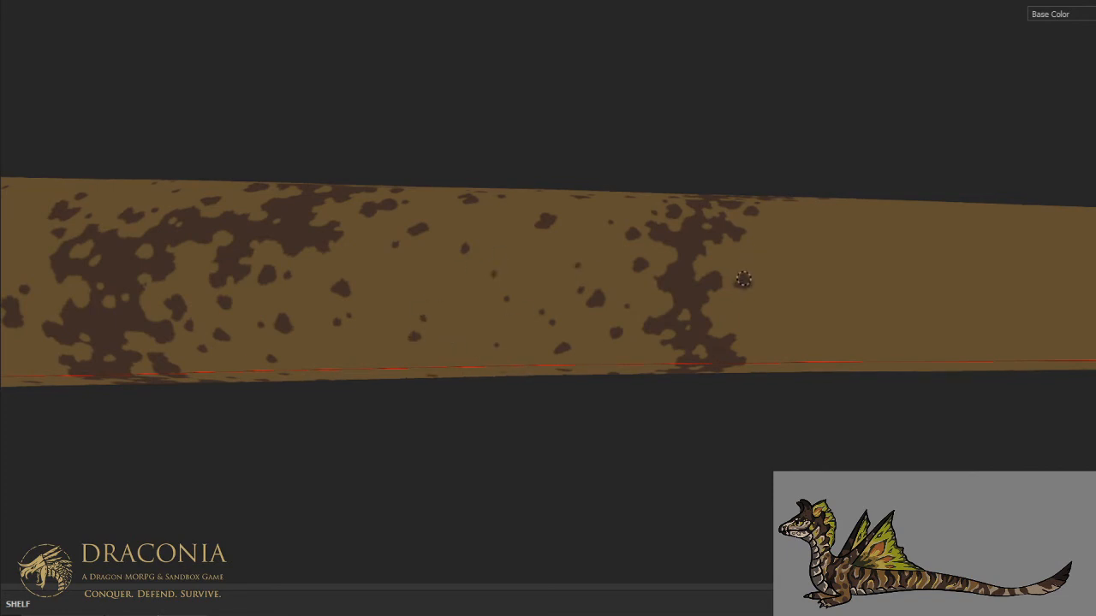
- Add brown specks along the tip-side edge of the last tail stripe and scatter a few small spots just beyond it
click(730, 297)
click(759, 324)
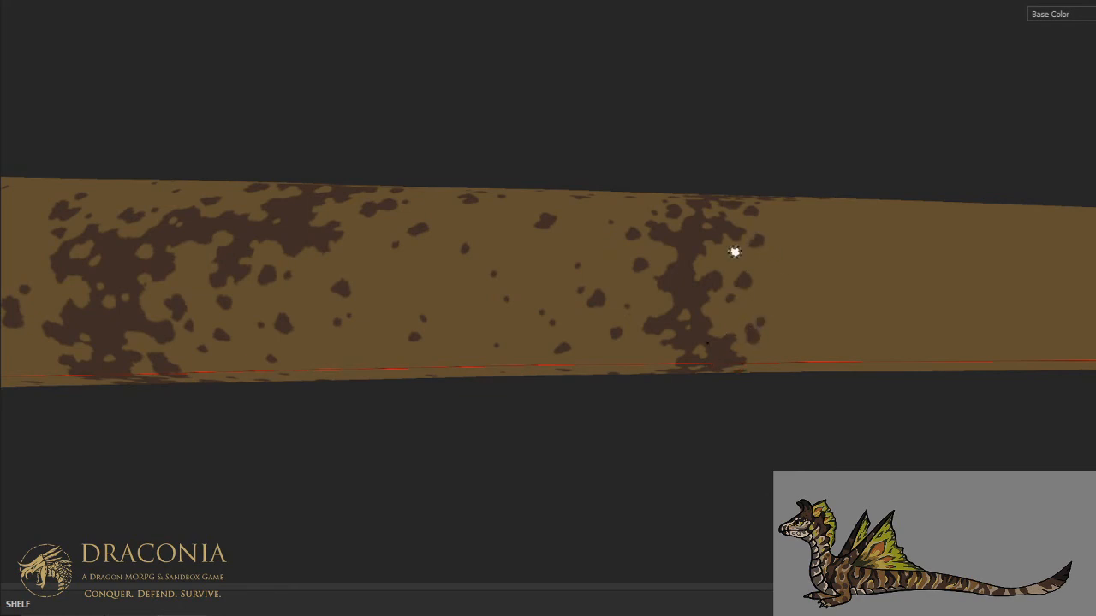
click(793, 268)
click(802, 300)
click(826, 229)
click(817, 336)
- Dab brown spots in the gap between the last two stripes and on the lower flank just past the last stripe
scroll(833, 295, down, 4)
mouse_move(835, 291)
alt+mouse_down()
mouse_move(619, 311)
mouse_move(636, 351)
mouse_move(535, 309)
alt+mouse_up()
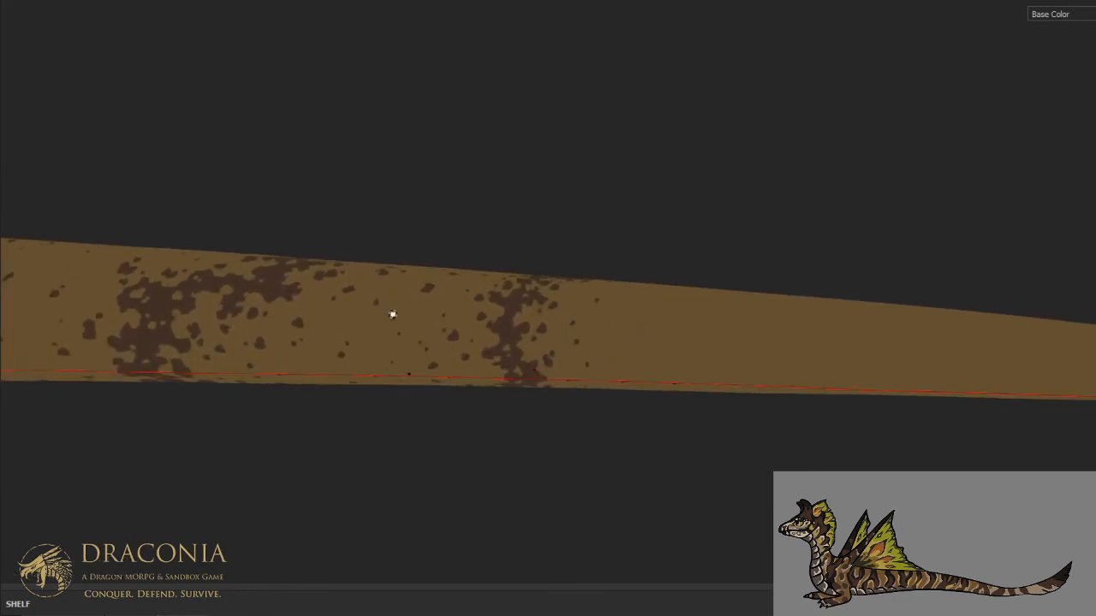
ctrl+alt+drag(392, 310, 389, 313)
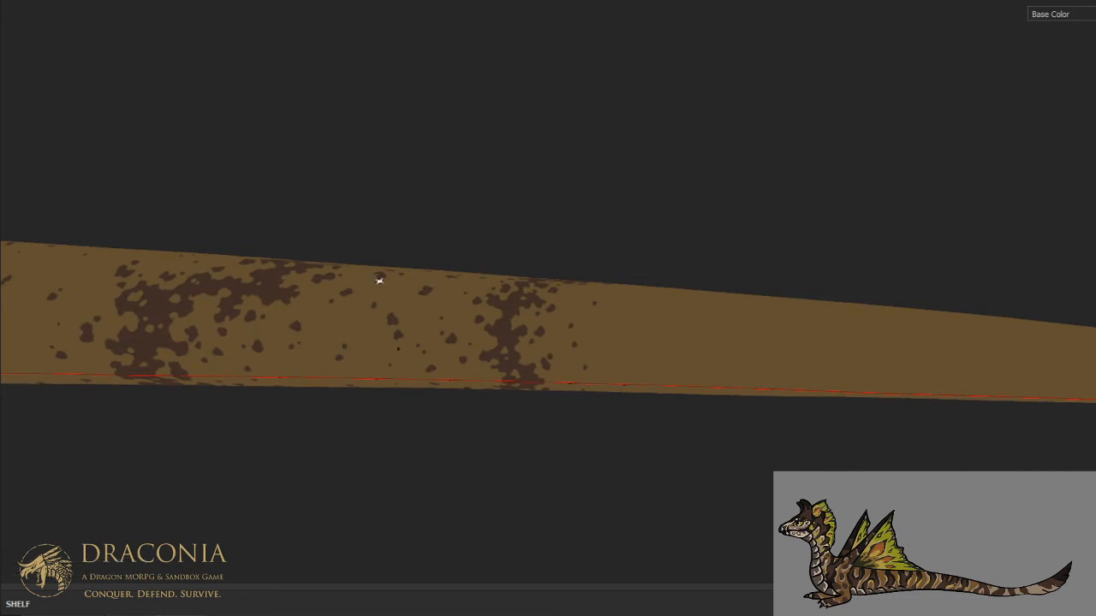
alt+drag(528, 303, 638, 320)
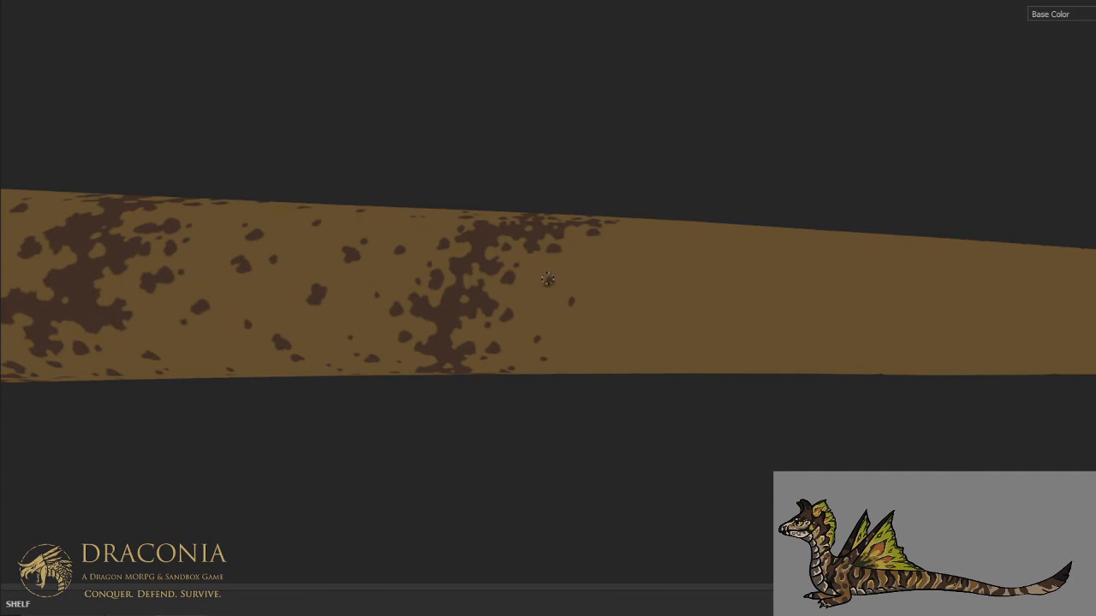
click(634, 281)
alt+drag(605, 365, 604, 220)
drag(543, 351, 555, 396)
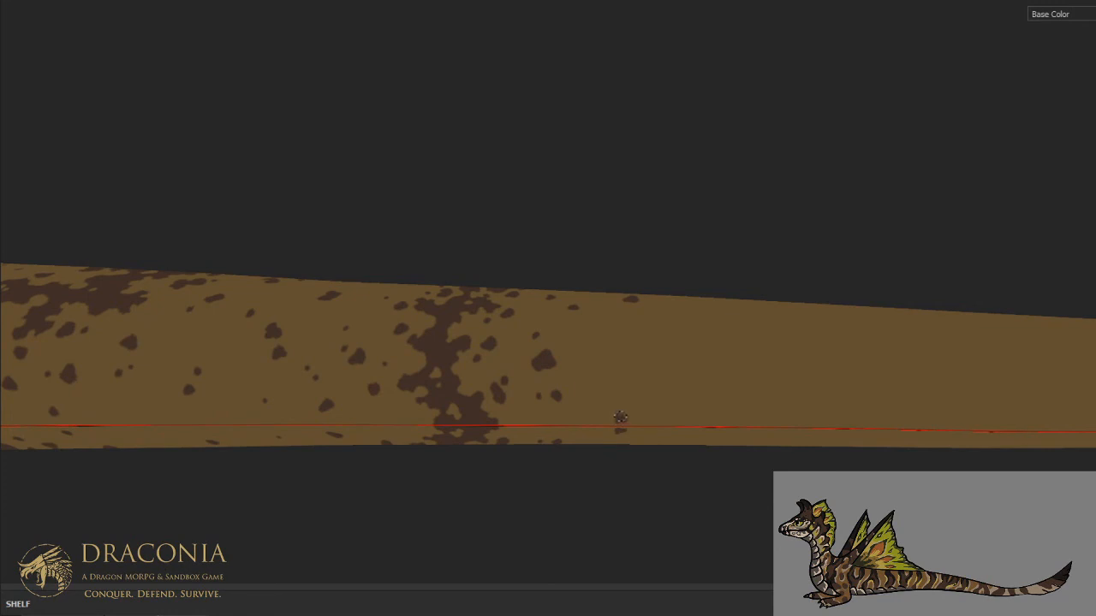
click(621, 425)
- Scatter small brown spots over the bare tan upper flank between the last stripe and the tail tip
mouse_move(705, 311)
alt+mouse_down()
mouse_move(712, 354)
mouse_move(736, 340)
mouse_move(644, 358)
alt+mouse_up()
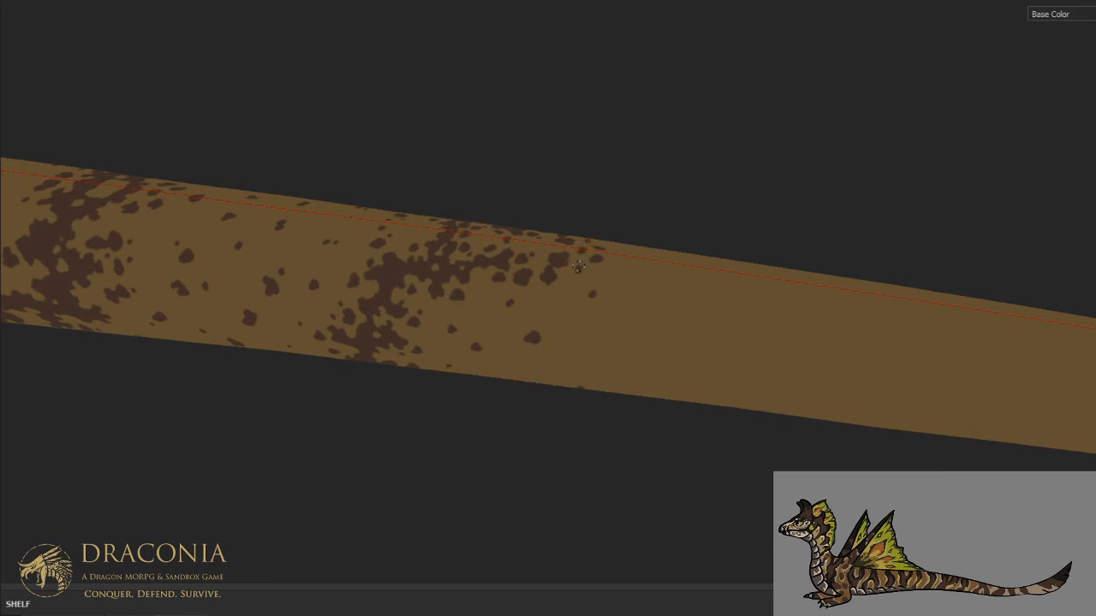
click(560, 310)
click(630, 340)
click(735, 313)
click(742, 315)
click(634, 298)
- Add sparse brown spots along the tail's back on both sides of the last stripe
alt+drag(674, 244, 668, 360)
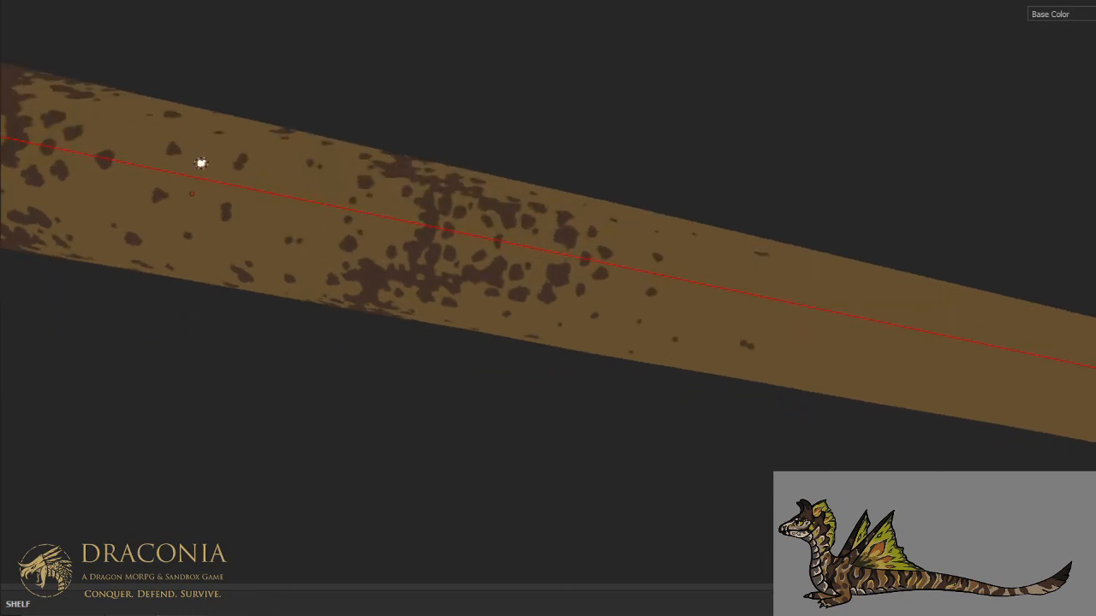
click(197, 178)
click(273, 193)
click(714, 286)
click(634, 269)
click(637, 272)
- Place a few sparse brown spots on the lower flank and underside of the tail toward the tip
scroll(675, 232, down, 2)
alt+drag(729, 310, 751, 108)
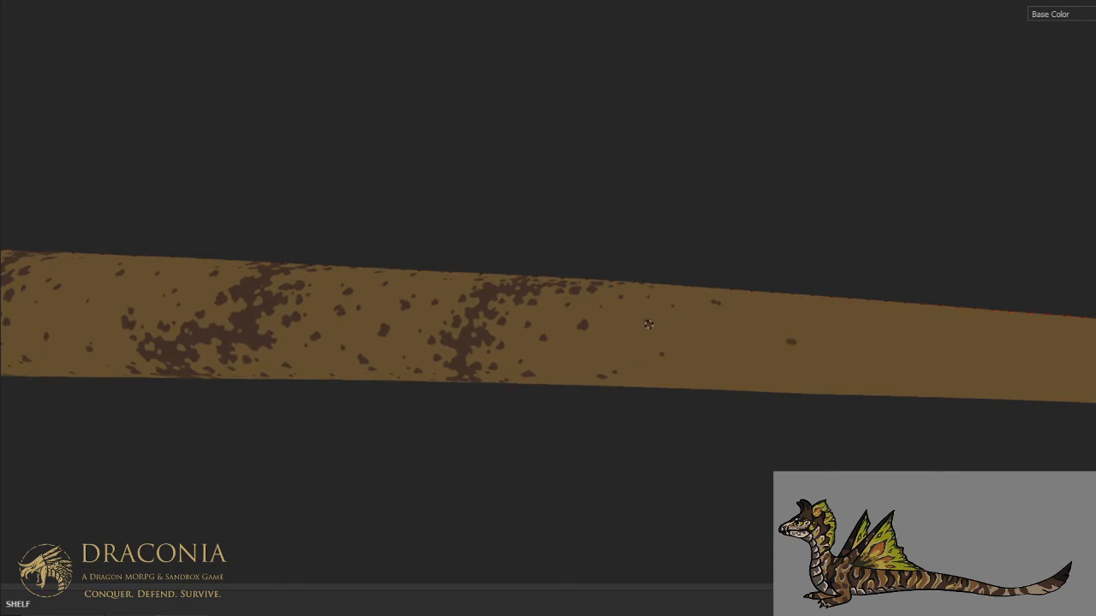
scroll(593, 333, down, 2)
alt+drag(623, 354, 662, 174)
scroll(625, 385, up, 2)
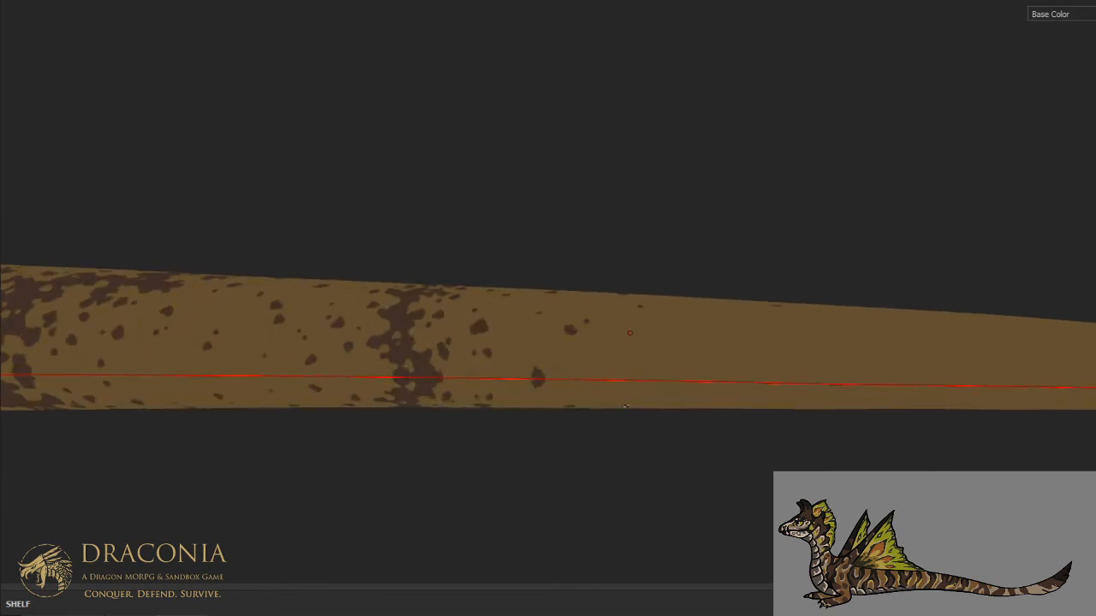
click(645, 352)
- Examine the tail's stripe and spot pattern from the side and above, close up and against the whole dragon
scroll(544, 334, down, 4)
alt+middle_drag(446, 342, 607, 344)
alt+drag(602, 351, 604, 496)
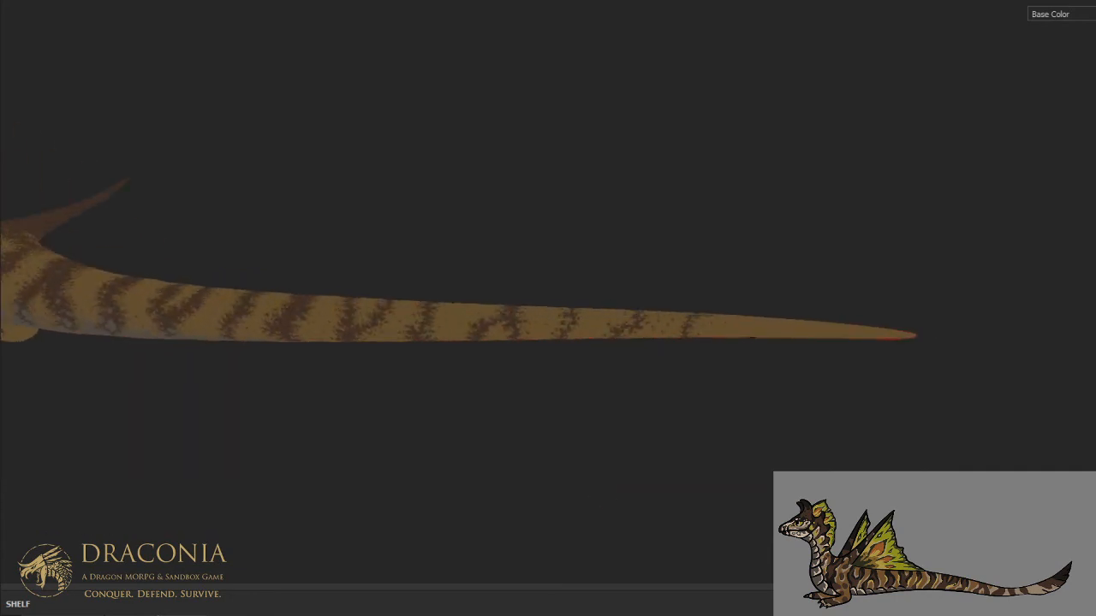
scroll(522, 330, up, 6)
scroll(639, 323, up, 2)
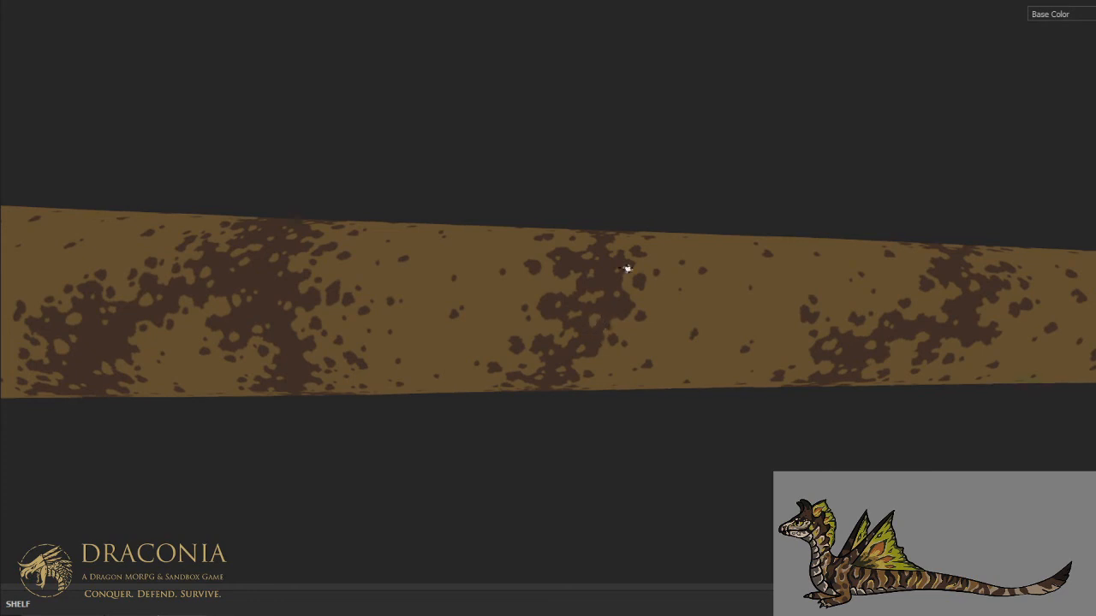
scroll(627, 269, down, 8)
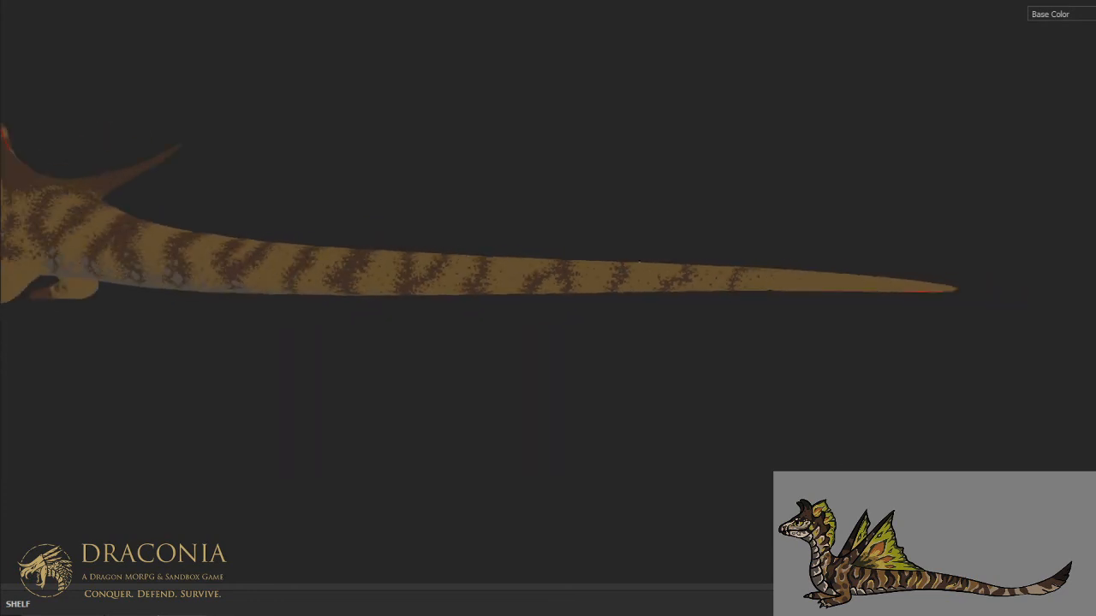
alt+drag(629, 276, 632, 378)
scroll(626, 232, up, 8)
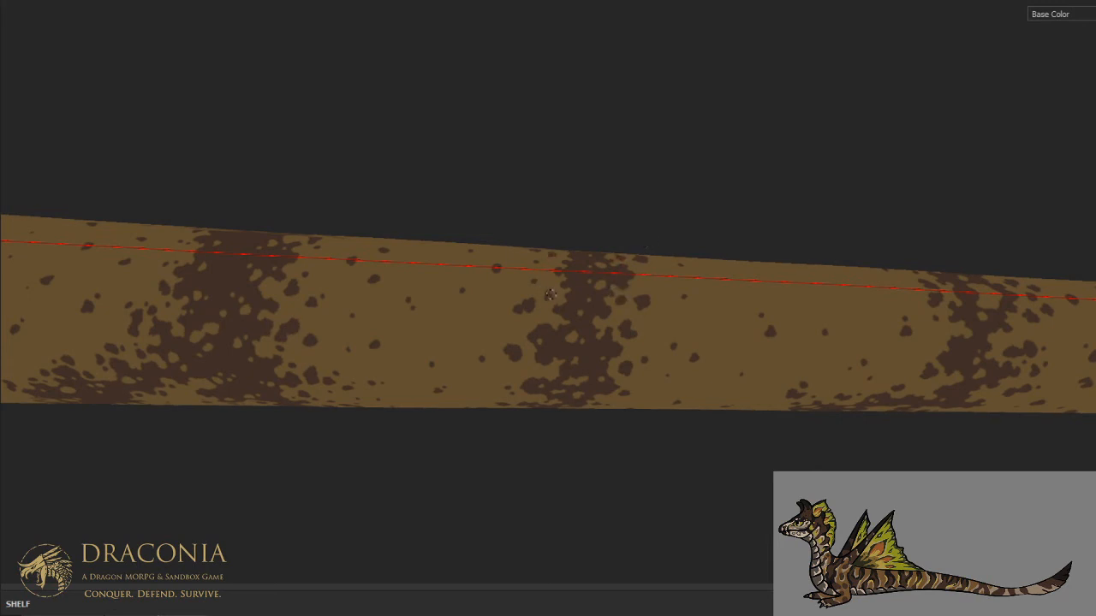
scroll(562, 258, down, 5)
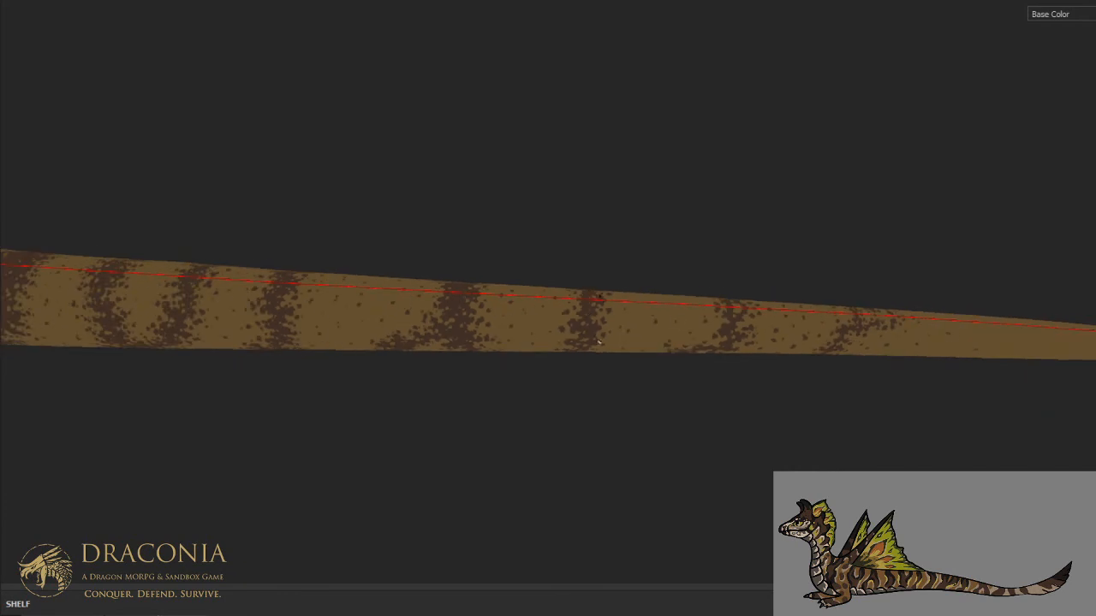
scroll(587, 350, up, 4)
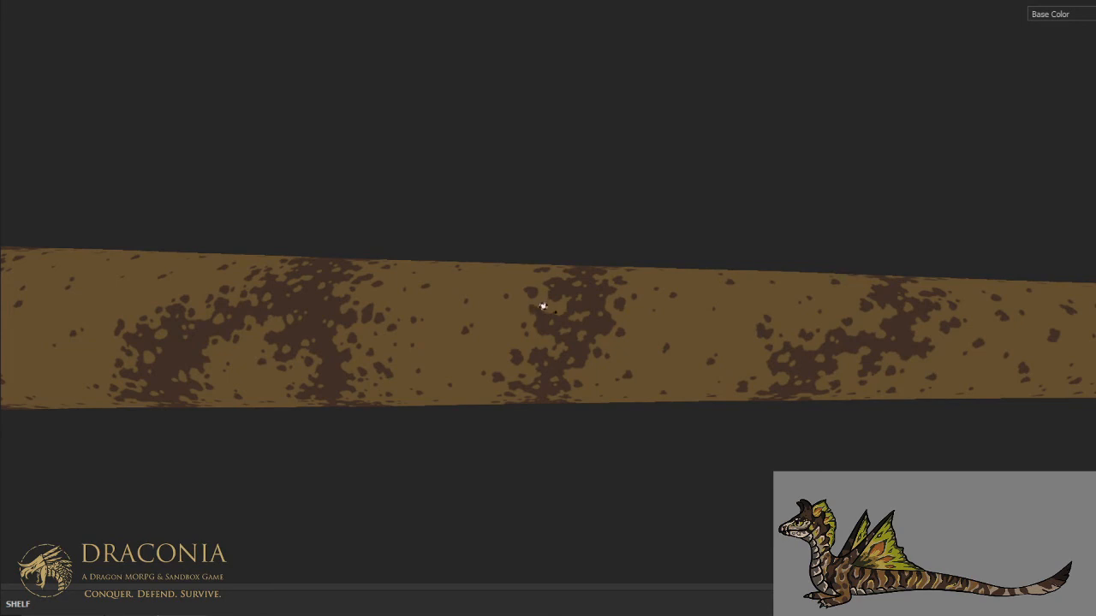
scroll(552, 261, down, 10)
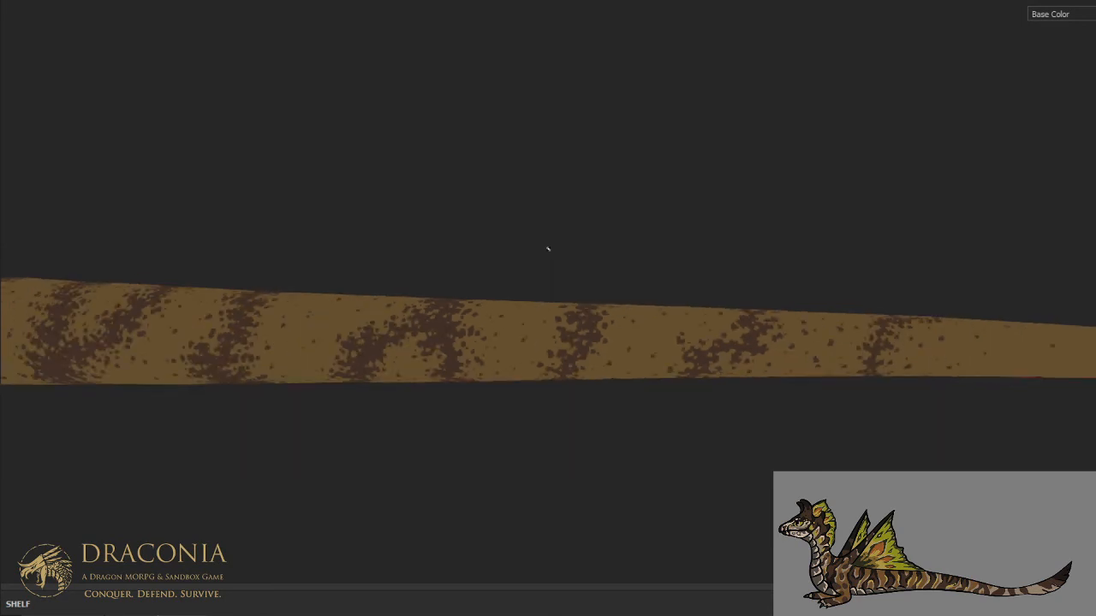
alt+drag(548, 247, 571, 276)
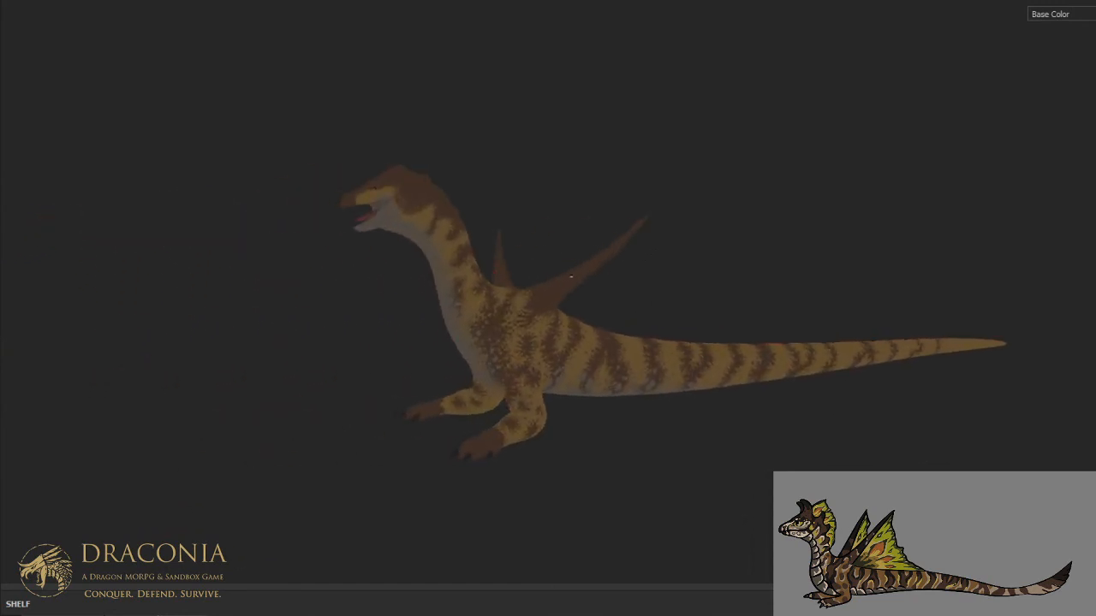
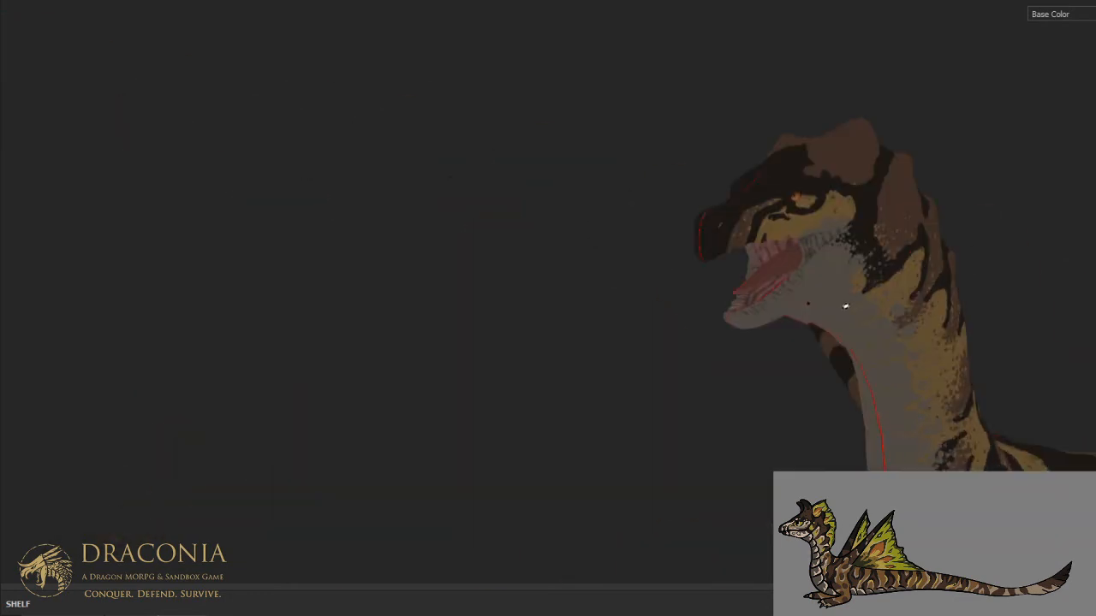
- Break up the edge between the dark snout tip and the brown muzzle band with specks, down to the upper lip
alt+drag(827, 279, 697, 308)
scroll(721, 210, up, 6)
alt+drag(723, 209, 668, 273)
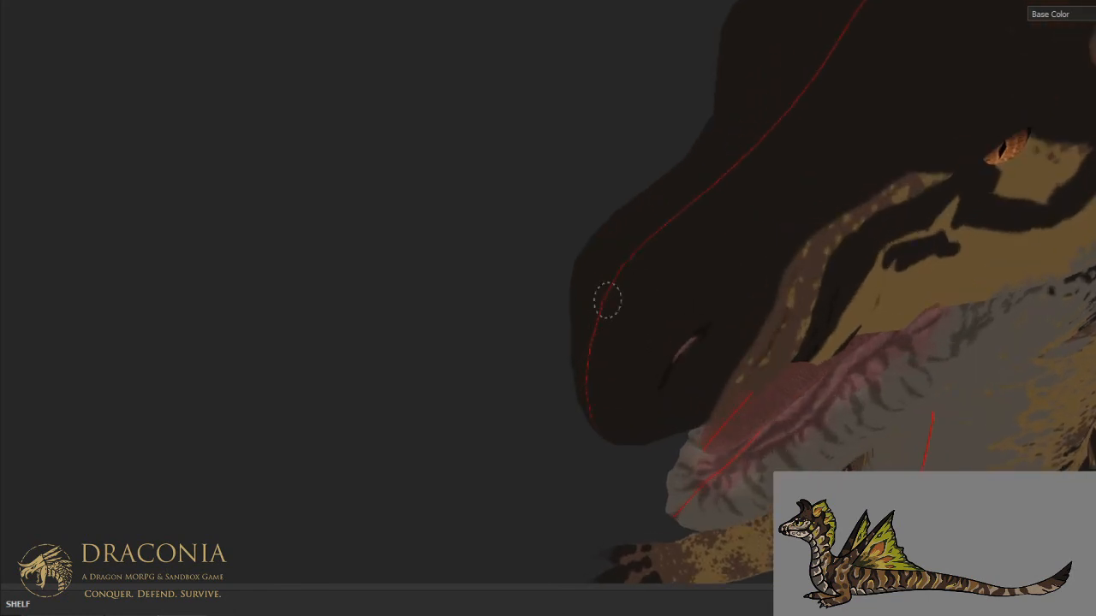
click(695, 273)
scroll(694, 274, down, 8)
alt+drag(750, 277, 665, 235)
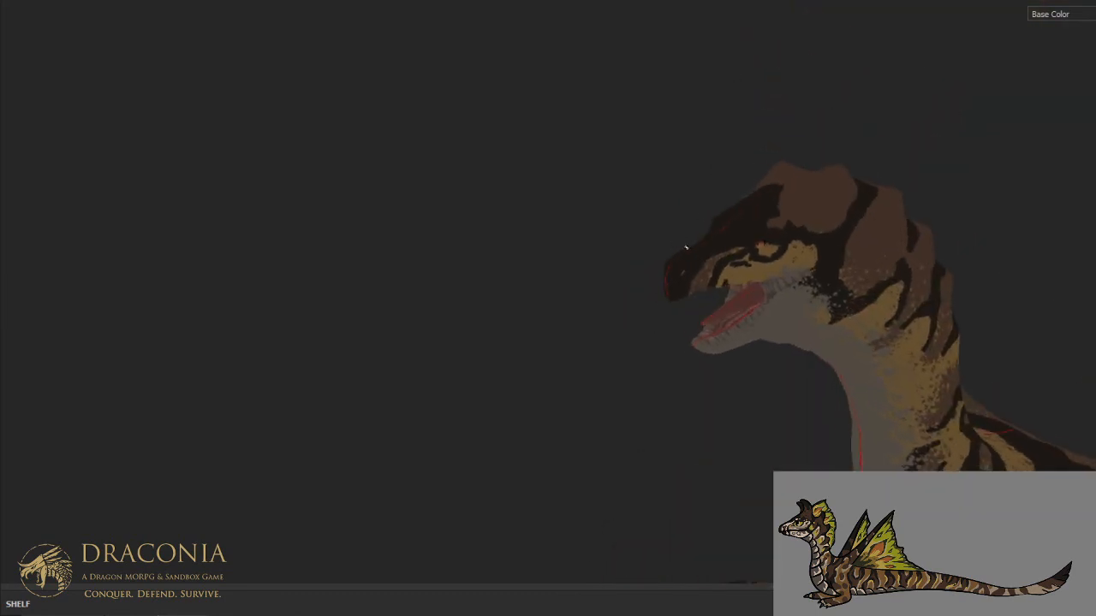
scroll(728, 257, up, 10)
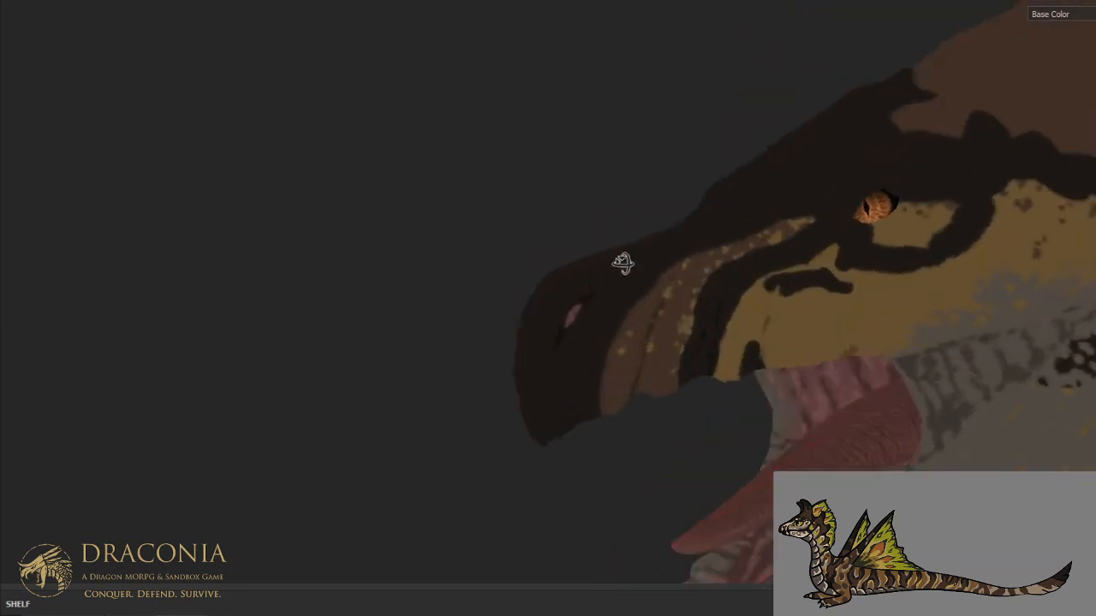
alt+drag(623, 262, 607, 122)
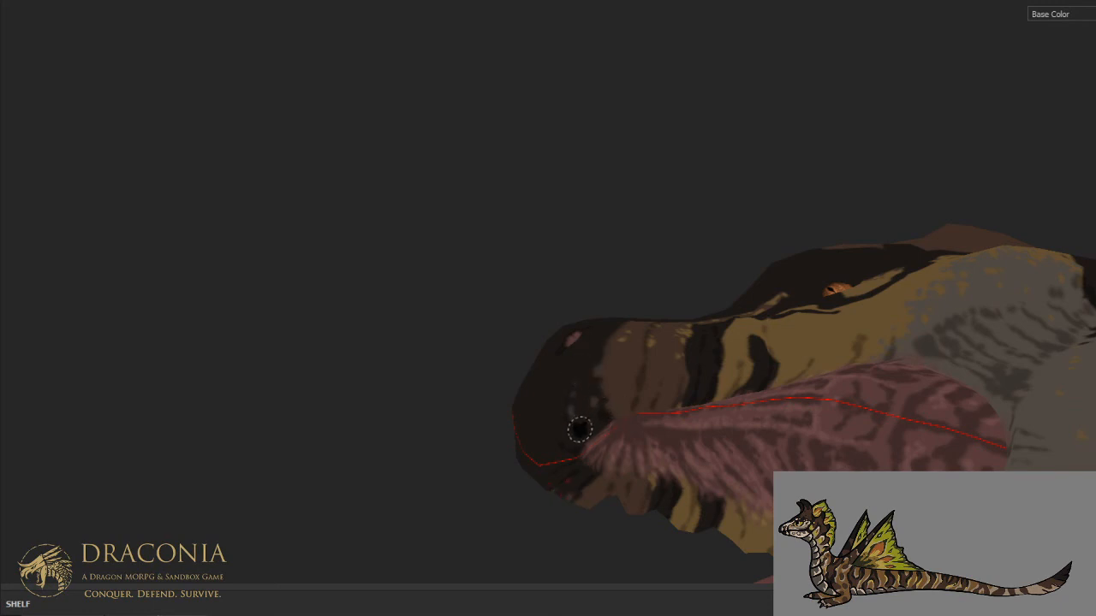
mouse_move(569, 351)
alt+mouse_down()
mouse_move(472, 517)
mouse_move(491, 532)
alt+mouse_up()
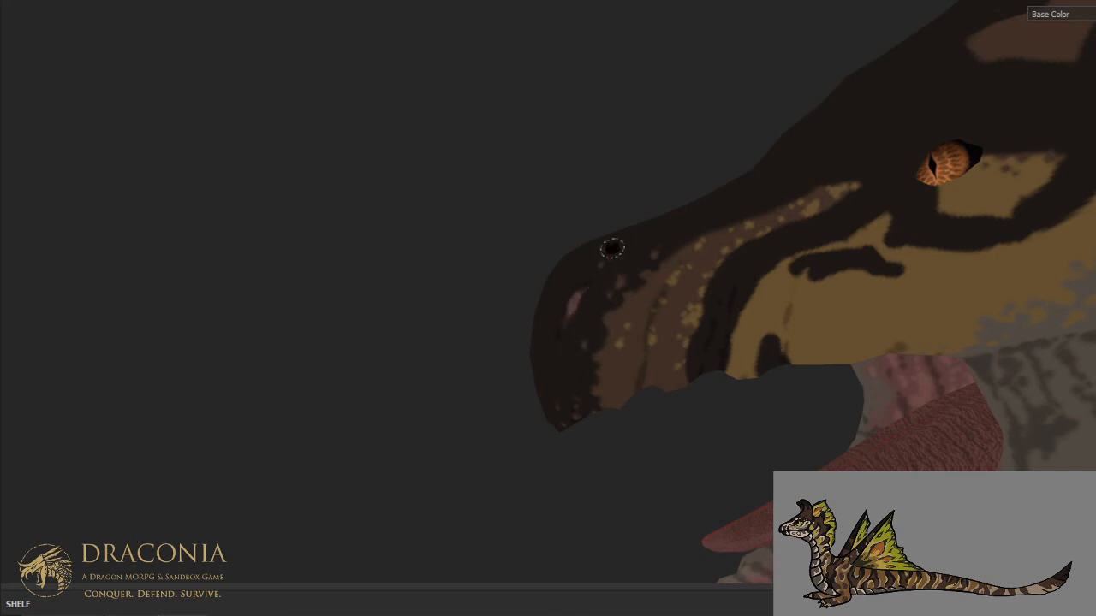
- Dab small brown spots along the upper edge of the brown muzzle band, from behind the nostril toward the eye
alt+middle_drag(665, 220, 523, 316)
alt+drag(523, 315, 612, 330)
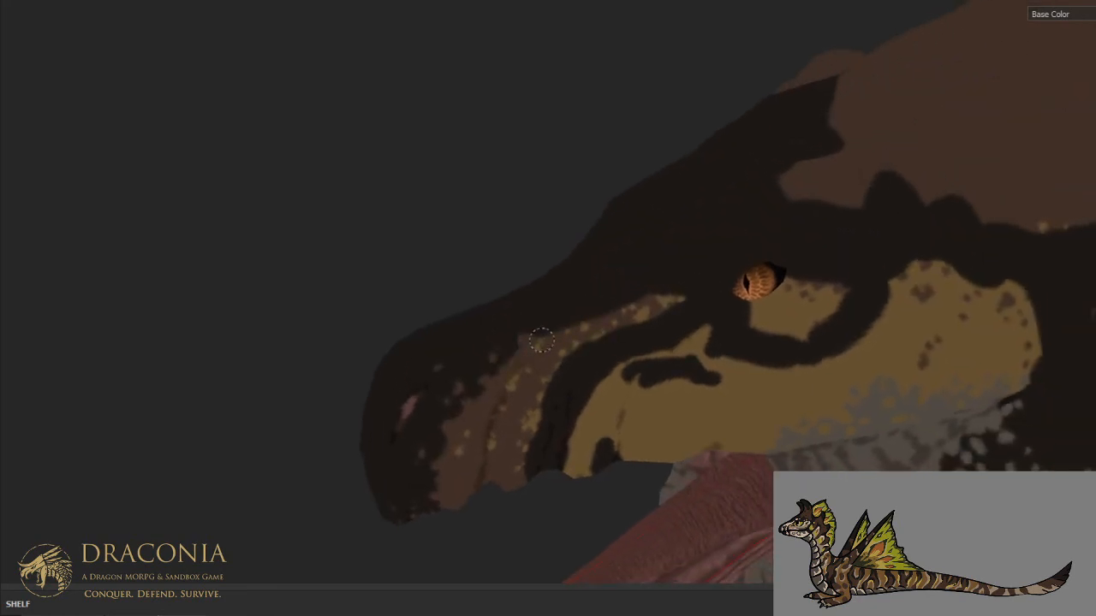
mouse_move(546, 328)
mouse_down()
mouse_move(599, 303)
mouse_move(616, 313)
mouse_move(601, 312)
mouse_move(642, 295)
mouse_move(637, 283)
mouse_up()
click(636, 298)
click(636, 279)
click(611, 283)
click(527, 320)
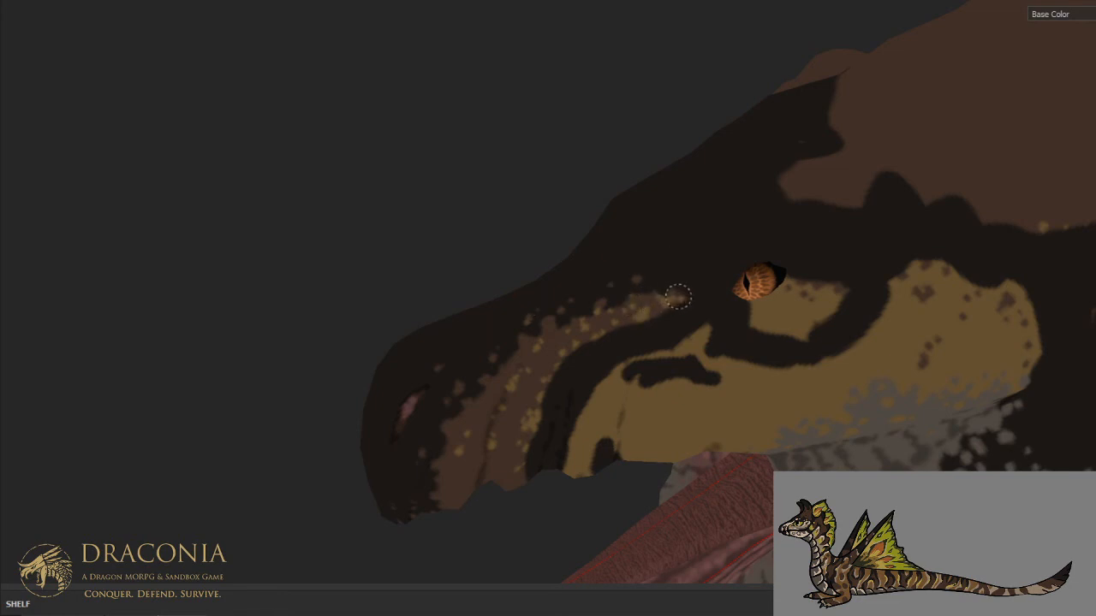
- Speckle the dark stripe behind the brown muzzle band with tan, from below the eye down to the mouth edge
key(m)
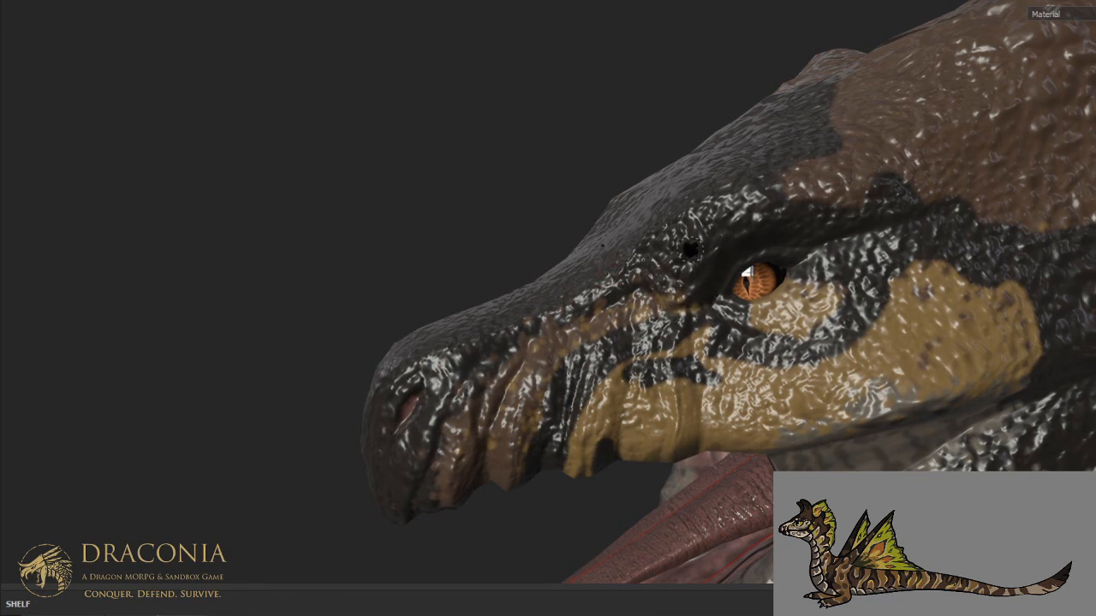
alt+drag(687, 256, 692, 268)
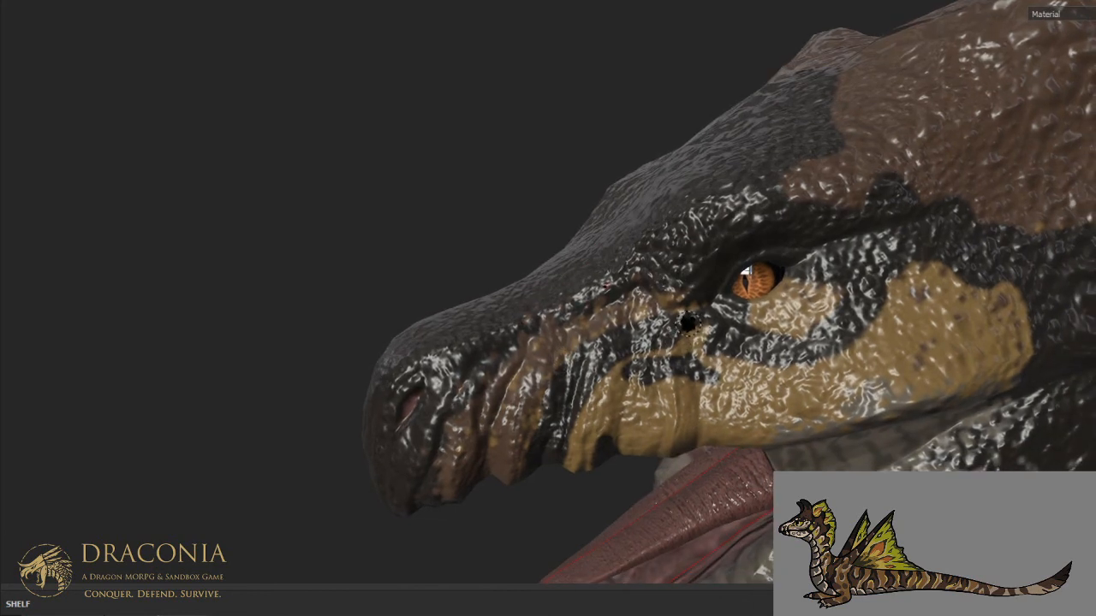
key(c)
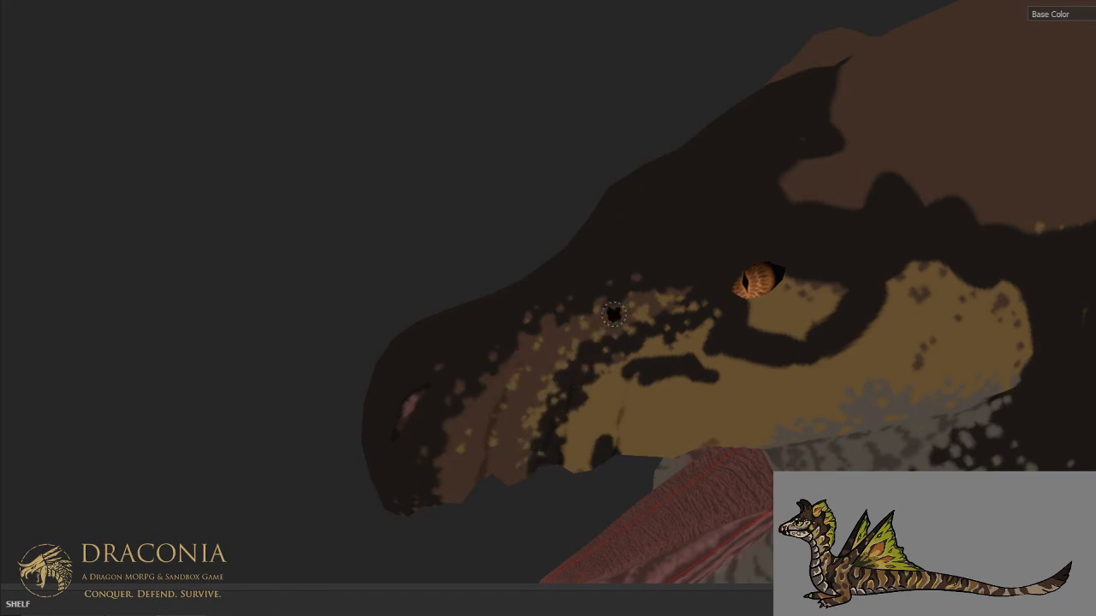
alt+drag(609, 269, 593, 151)
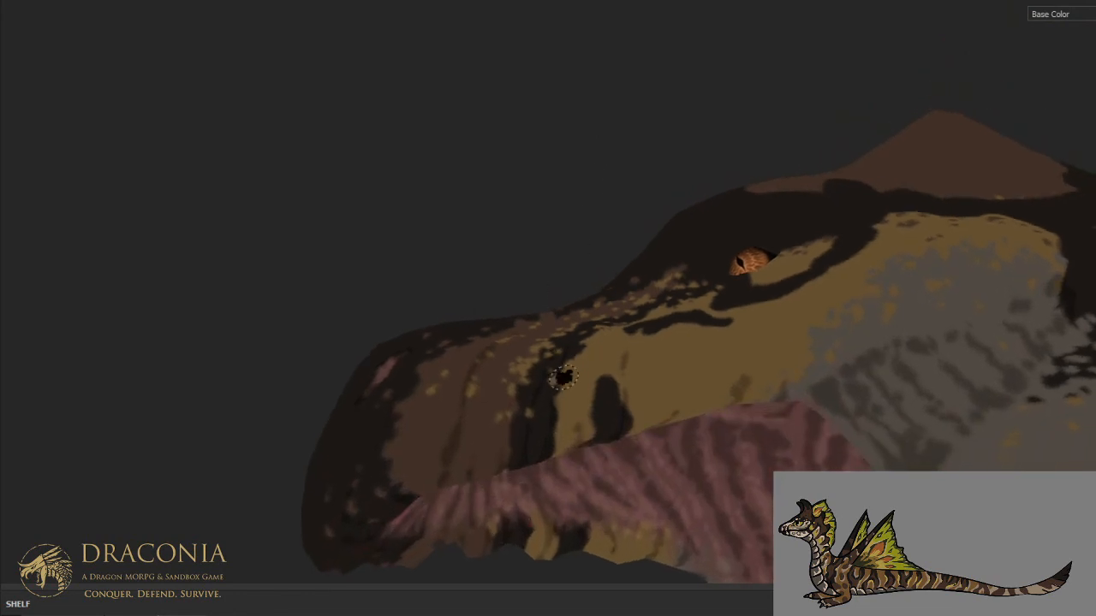
scroll(567, 387, up, 1)
drag(508, 433, 509, 470)
drag(563, 424, 551, 437)
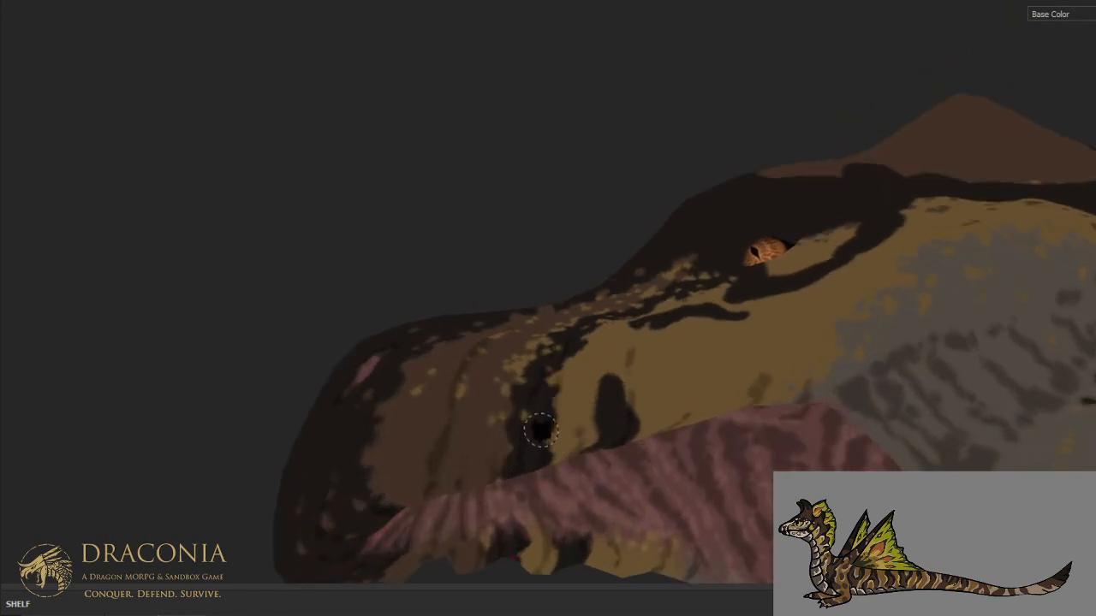
- Thin the short dark stripe on the upper lip with tan and give it a ragged outline
click(601, 332)
key(ctrl+z)
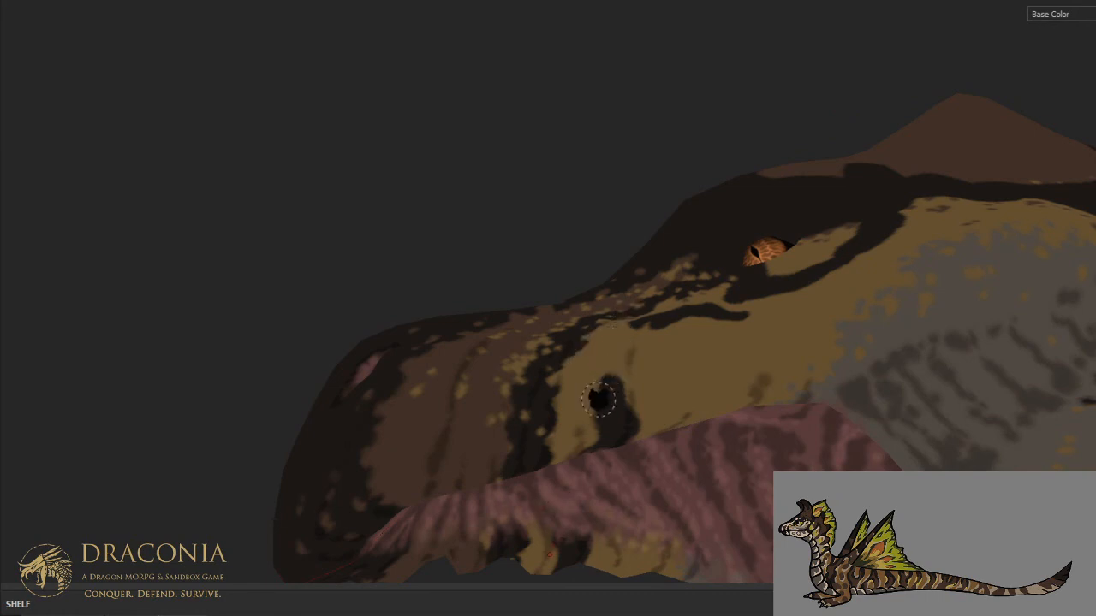
drag(618, 377, 619, 394)
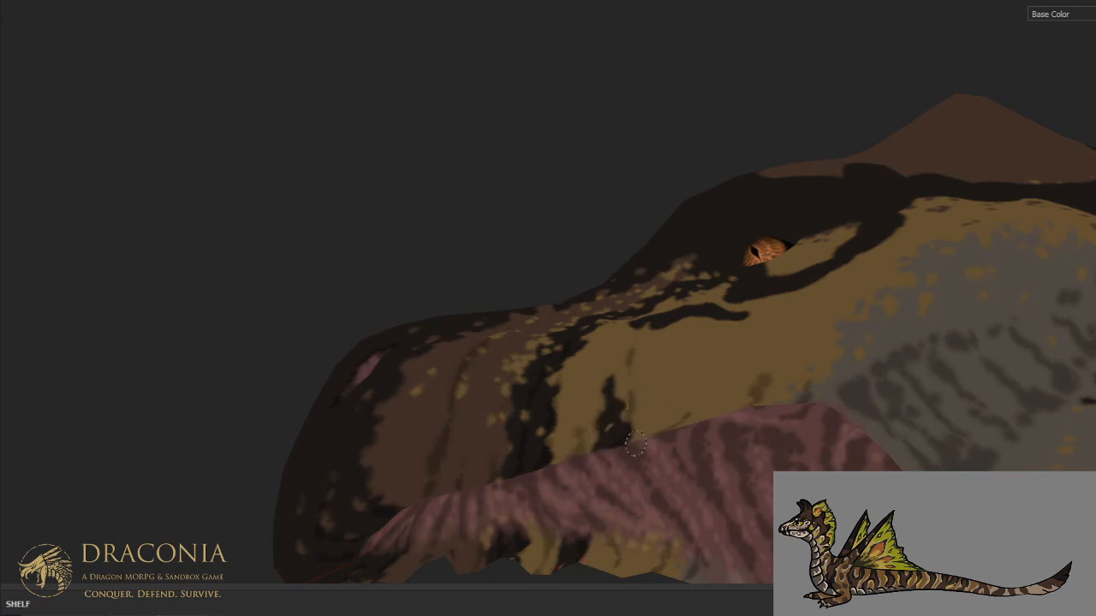
key(x)
- Break the dark streak on the tan cheek below the eye into a ragged trail of specks and dark spots
mouse_move(660, 348)
alt+mouse_down()
mouse_move(637, 469)
mouse_move(621, 464)
mouse_move(688, 443)
alt+mouse_up()
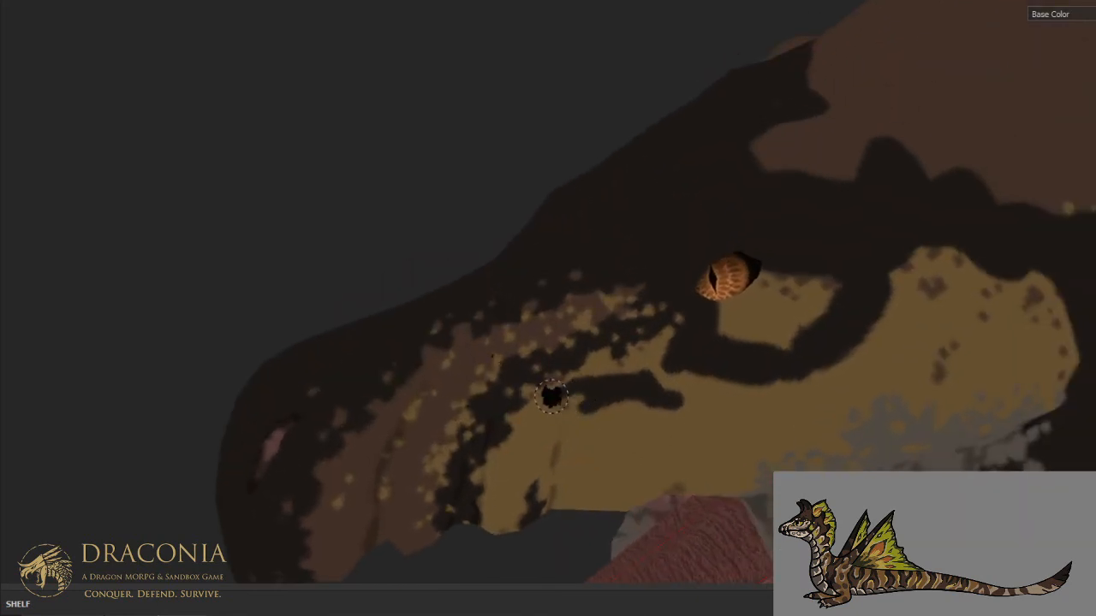
mouse_move(591, 375)
mouse_down()
mouse_move(641, 369)
mouse_move(659, 385)
mouse_up()
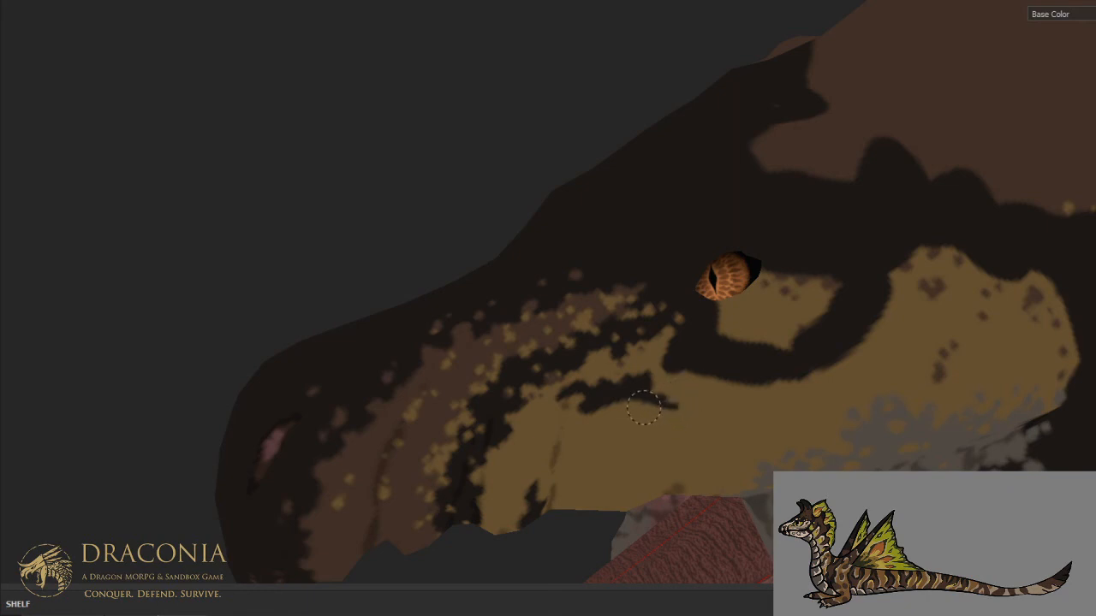
drag(604, 394, 586, 408)
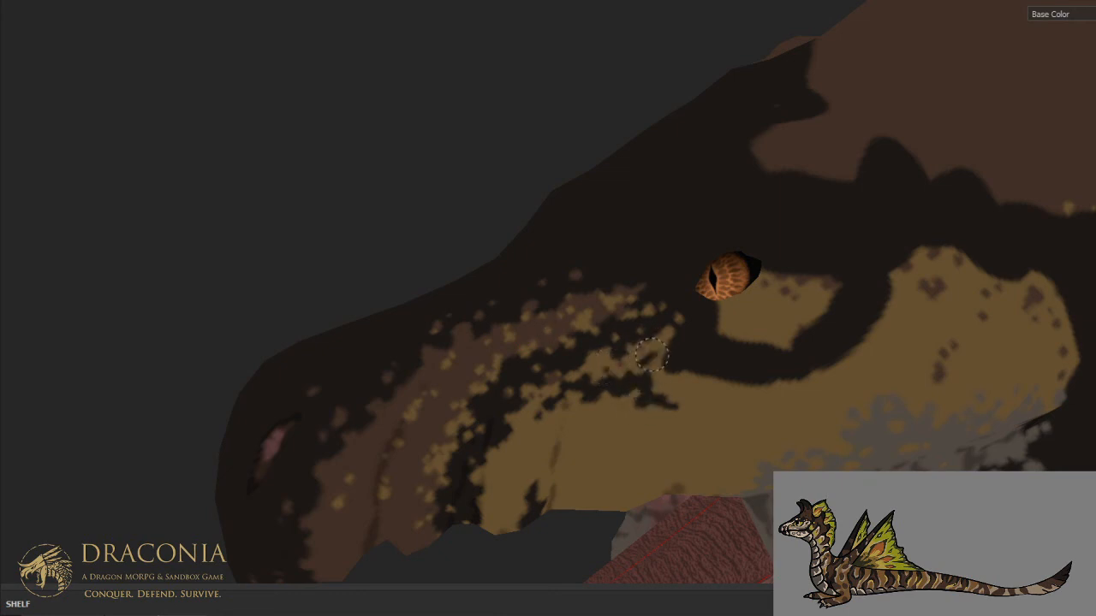
click(668, 403)
click(691, 405)
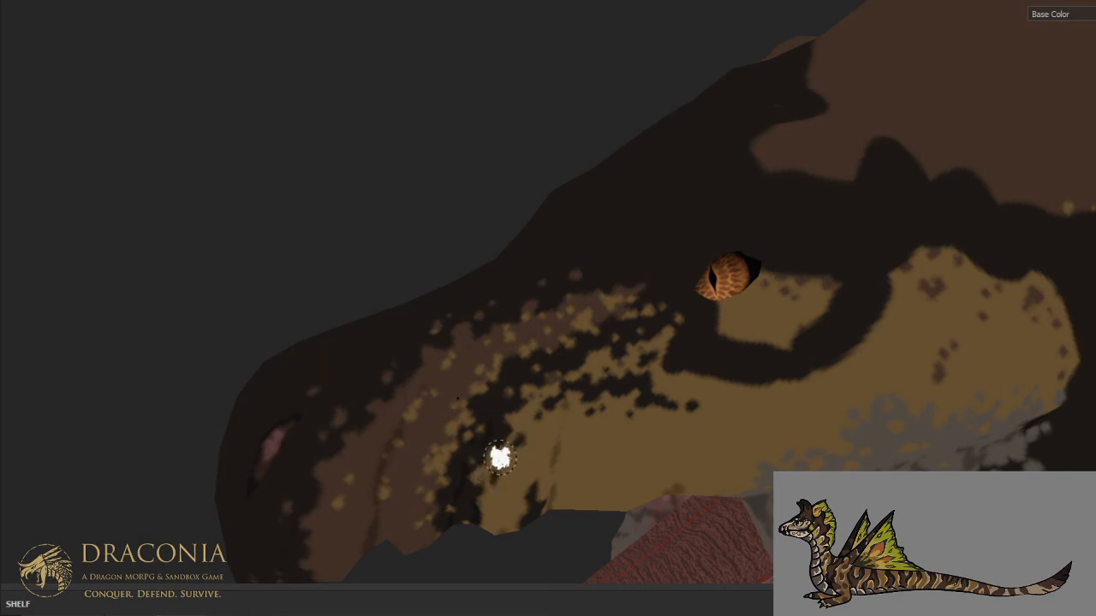
- Scatter dark specks over the brown muzzle band and its border with the dark stripe, down to the lip
drag(454, 420, 446, 435)
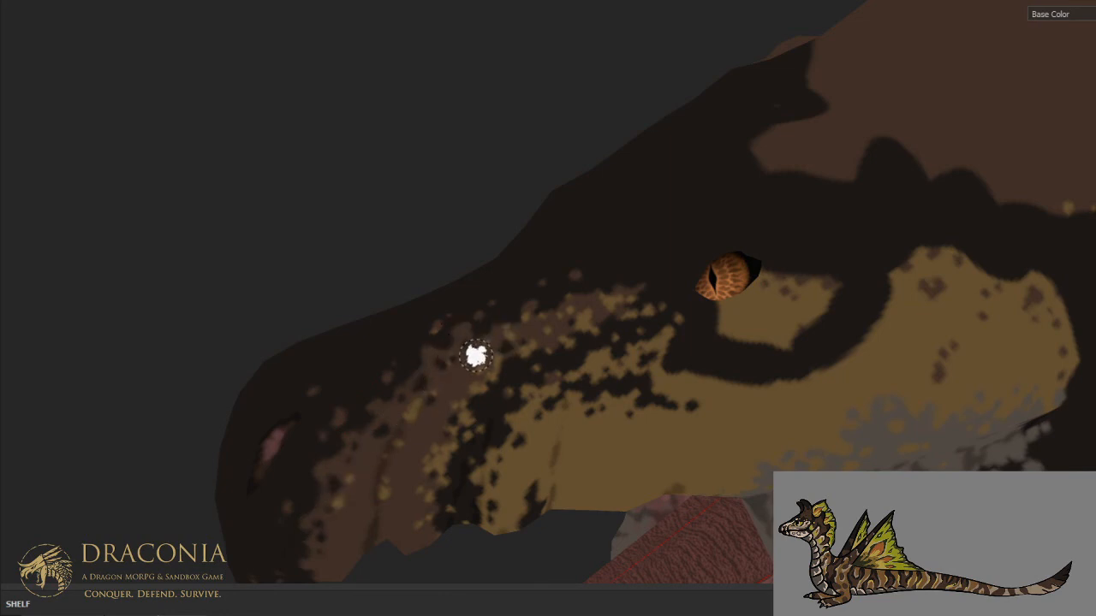
scroll(504, 295, down, 5)
alt+drag(503, 296, 616, 253)
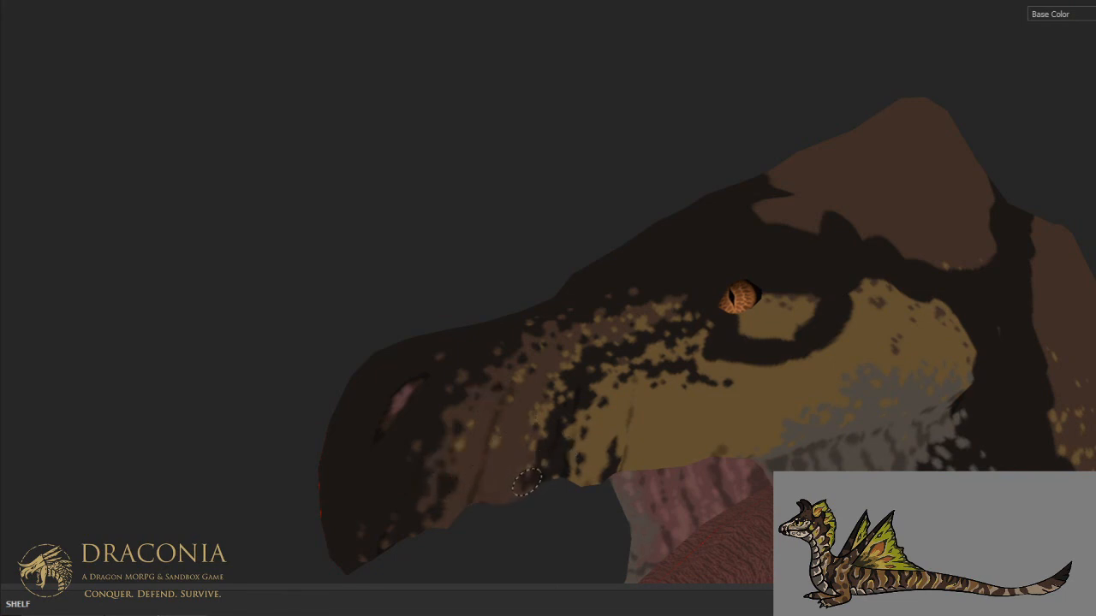
mouse_move(557, 394)
alt+mouse_down()
mouse_move(439, 433)
mouse_move(579, 428)
mouse_move(421, 455)
mouse_move(455, 303)
mouse_move(440, 369)
mouse_move(472, 452)
mouse_move(551, 428)
alt+mouse_up()
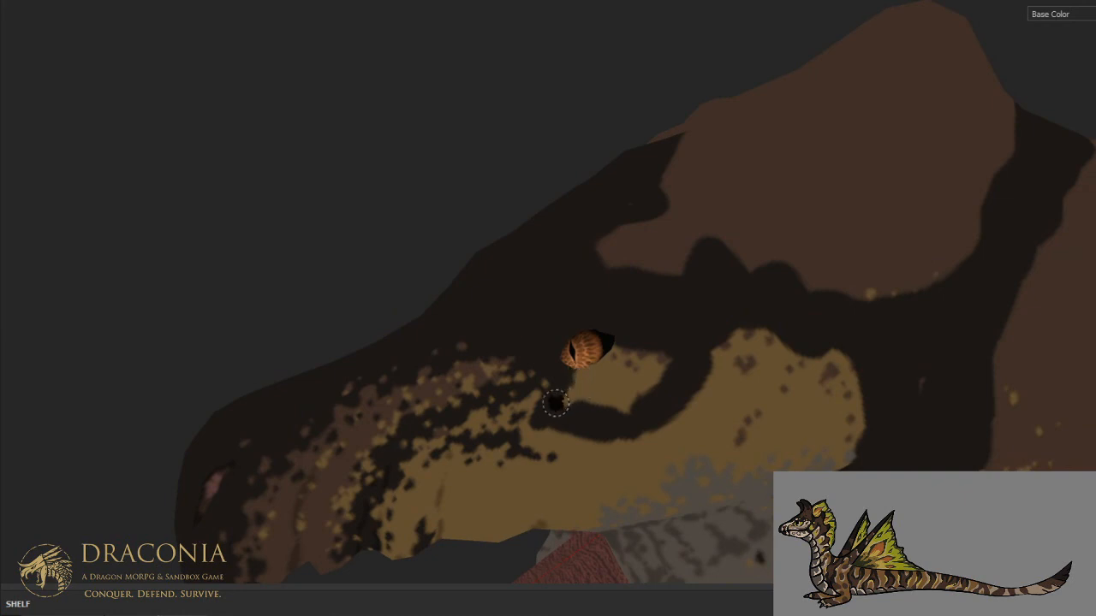
- Roughen the dark ring beneath the eye and the adjoining cheek edge with tan specks, adding a few brown spots behind the eye
click(598, 405)
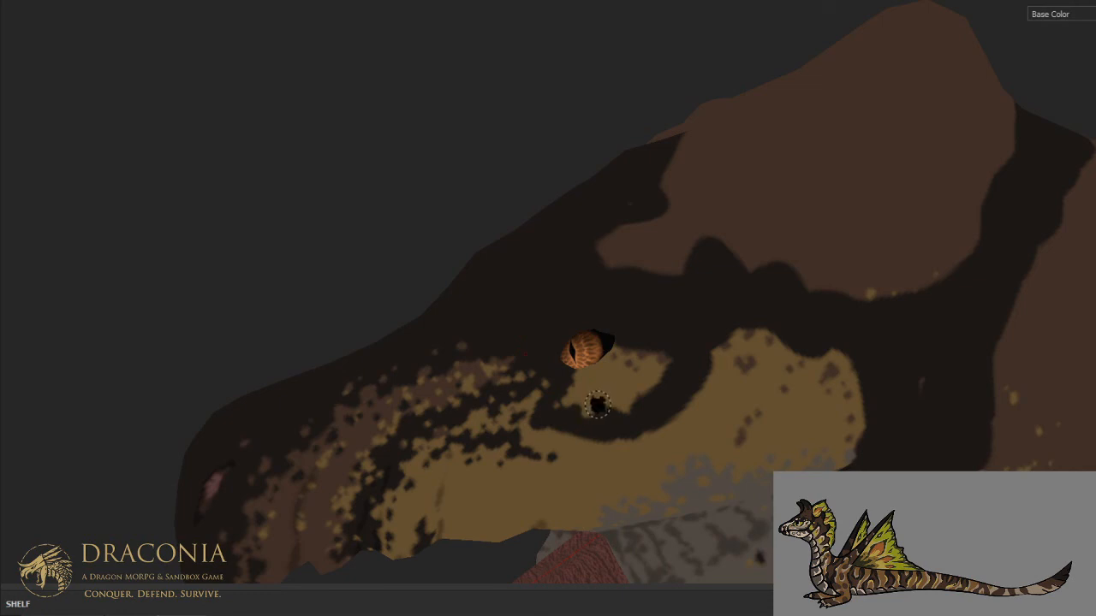
drag(631, 413, 635, 399)
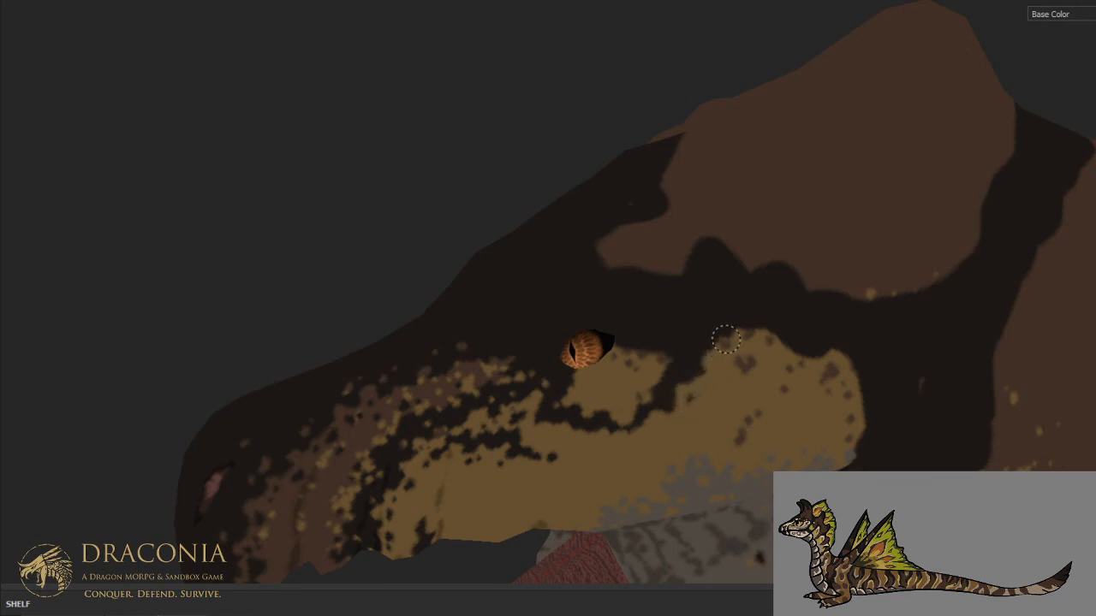
drag(728, 327, 704, 375)
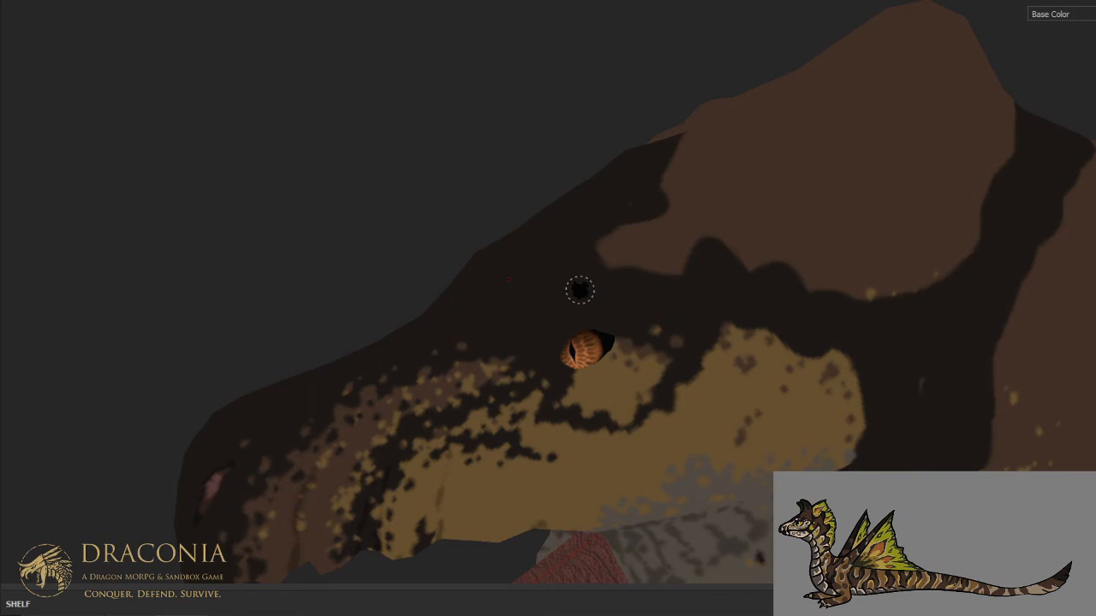
mouse_move(589, 247)
alt+mouse_down()
mouse_move(597, 270)
mouse_move(623, 262)
alt+mouse_up()
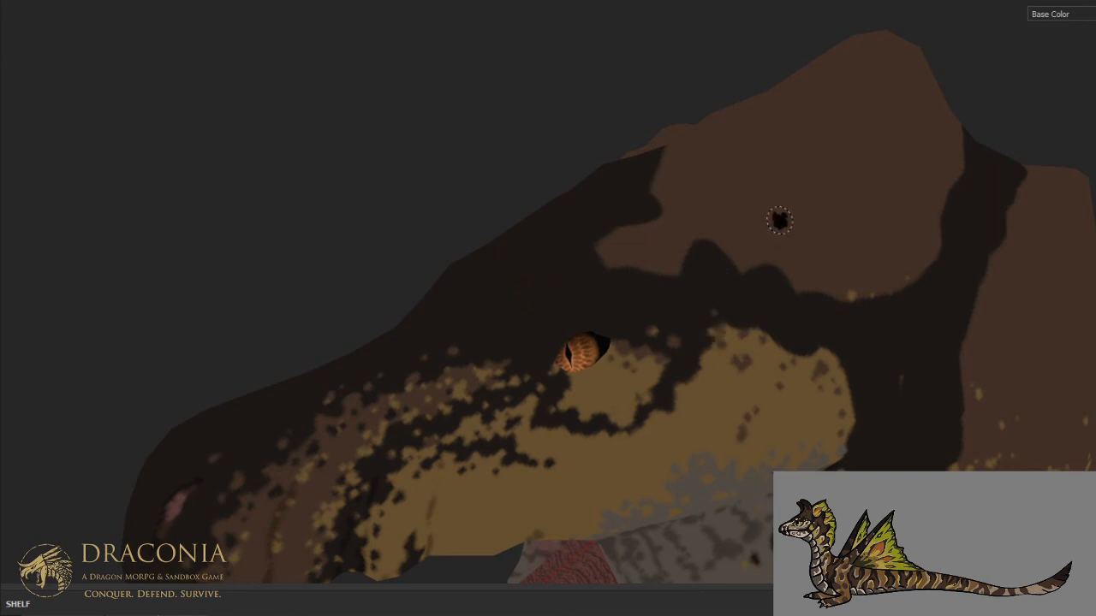
- Examine the speckled face pattern in base color and full material, close up and from farther away under different lighting
alt+drag(779, 221, 622, 289)
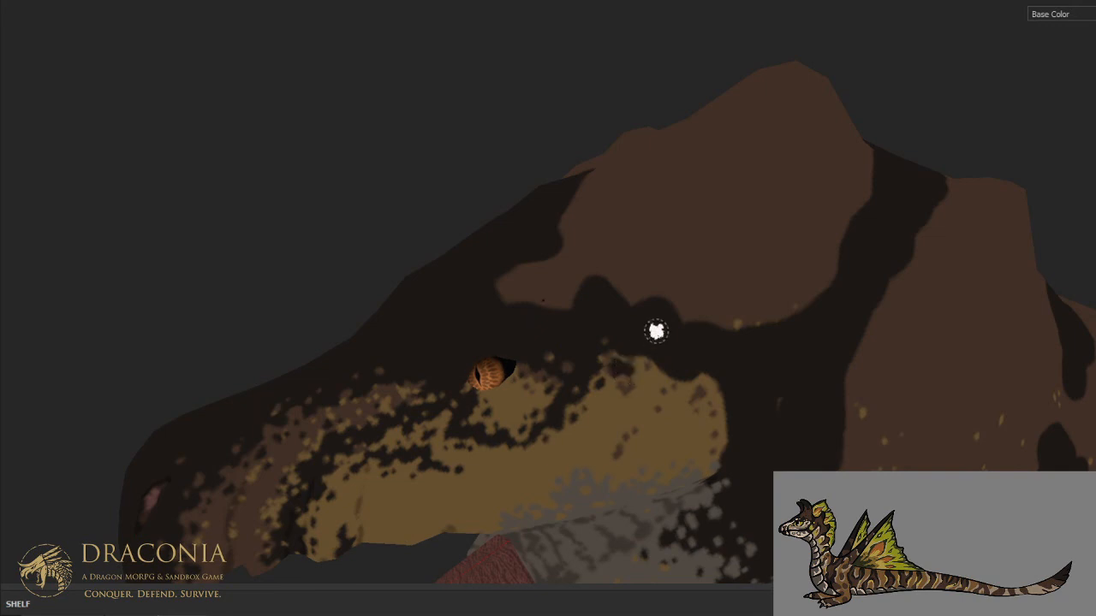
scroll(656, 331, down, 5)
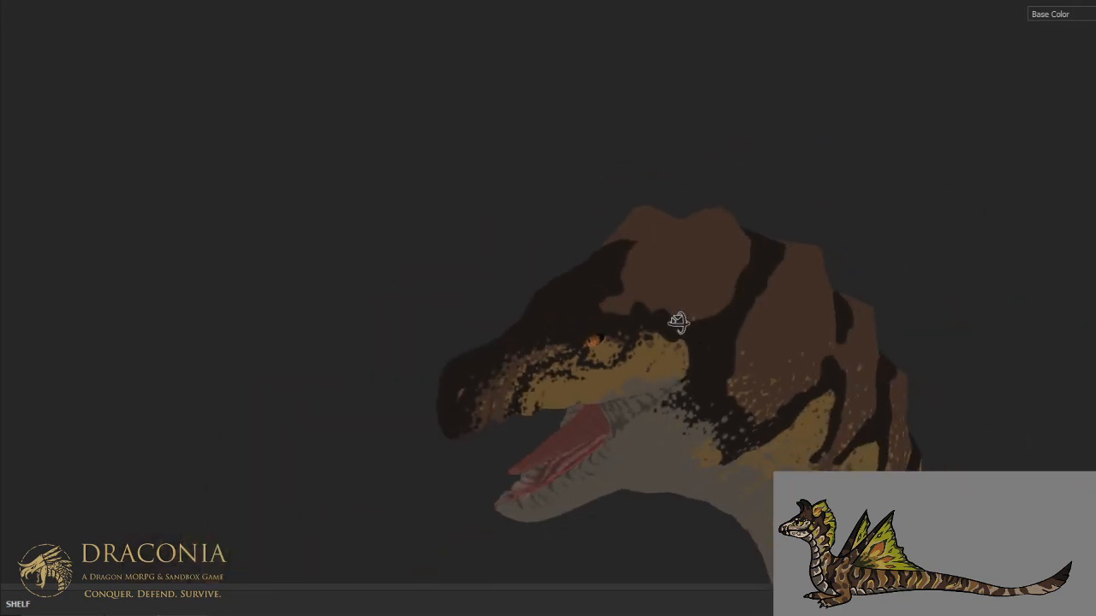
scroll(650, 325, up, 5)
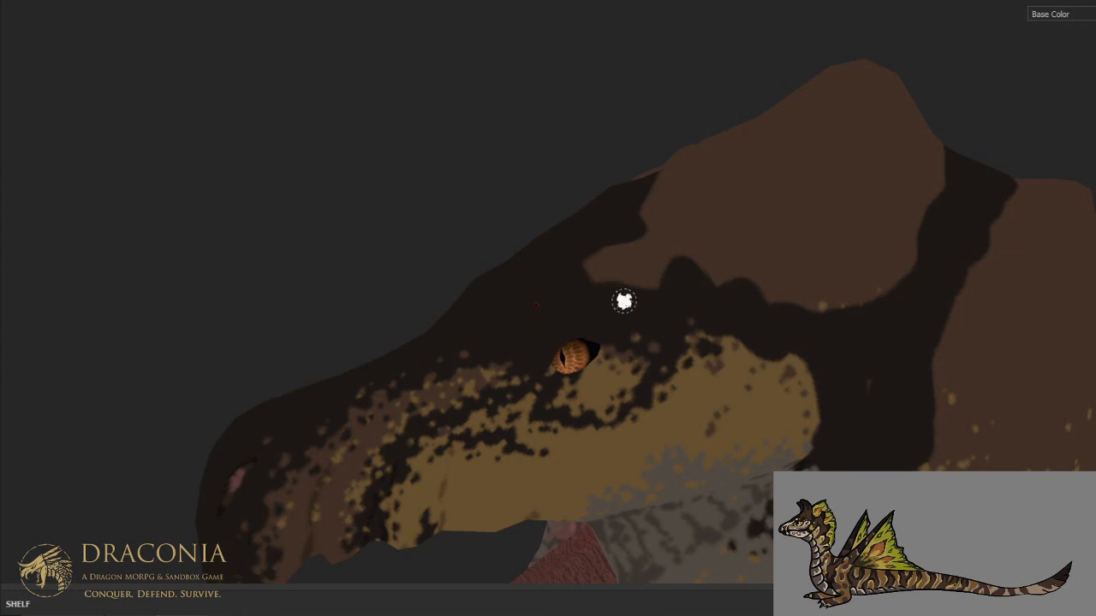
scroll(623, 299, down, 4)
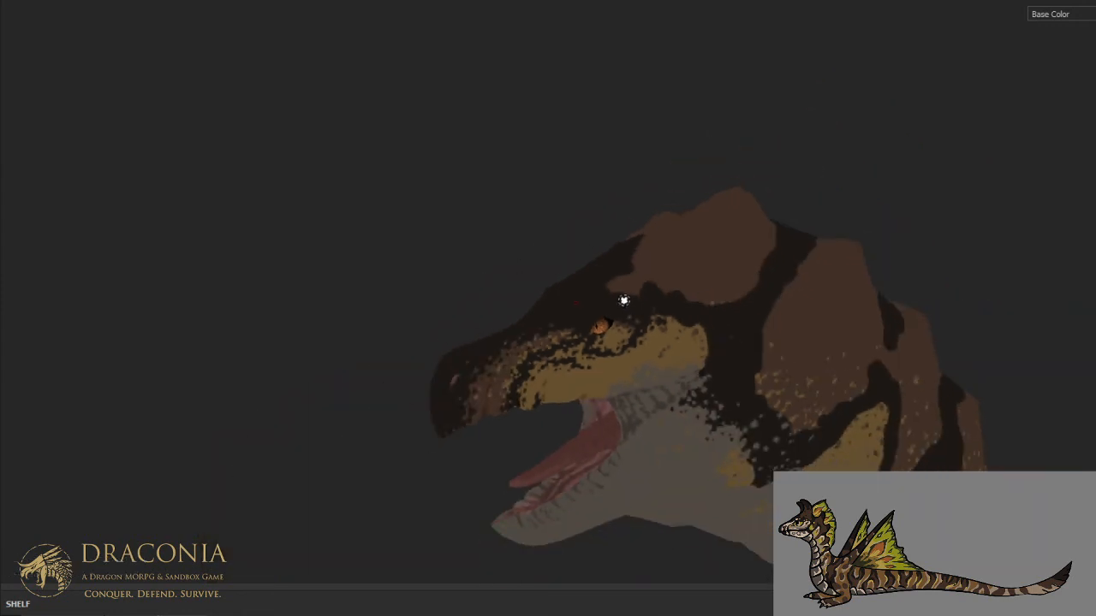
alt+drag(649, 327, 629, 316)
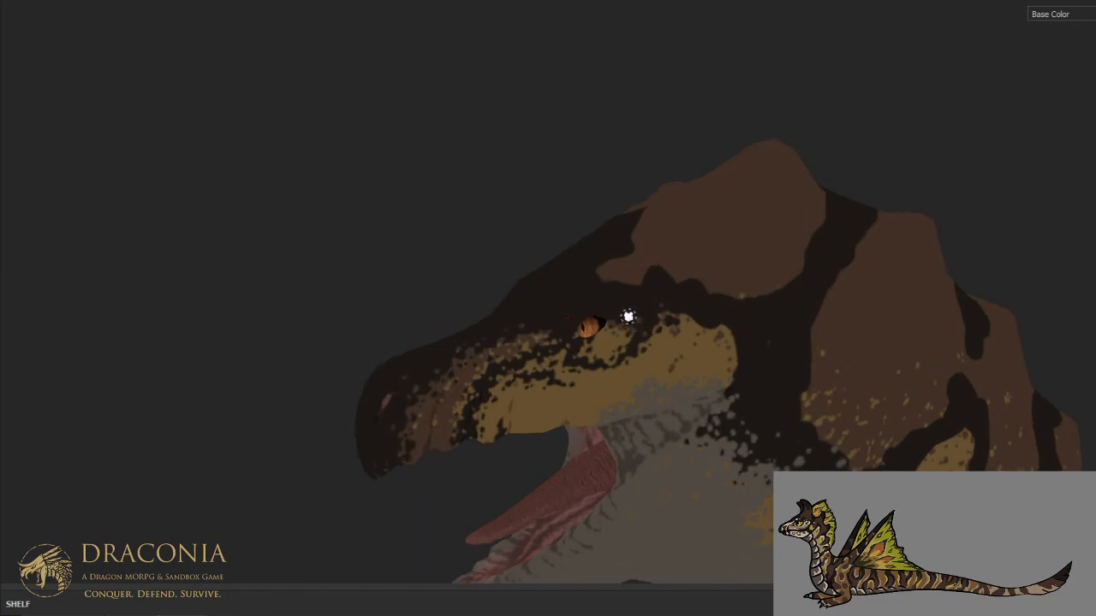
key(m)
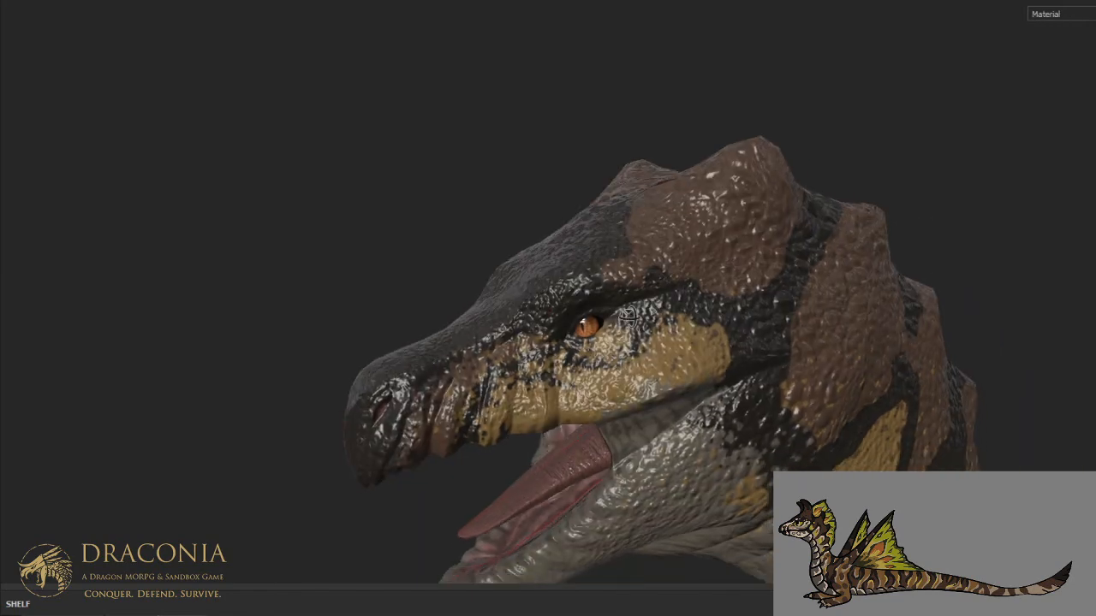
mouse_move(541, 340)
shift+right_down()
mouse_move(605, 329)
mouse_move(548, 344)
shift+right_up()
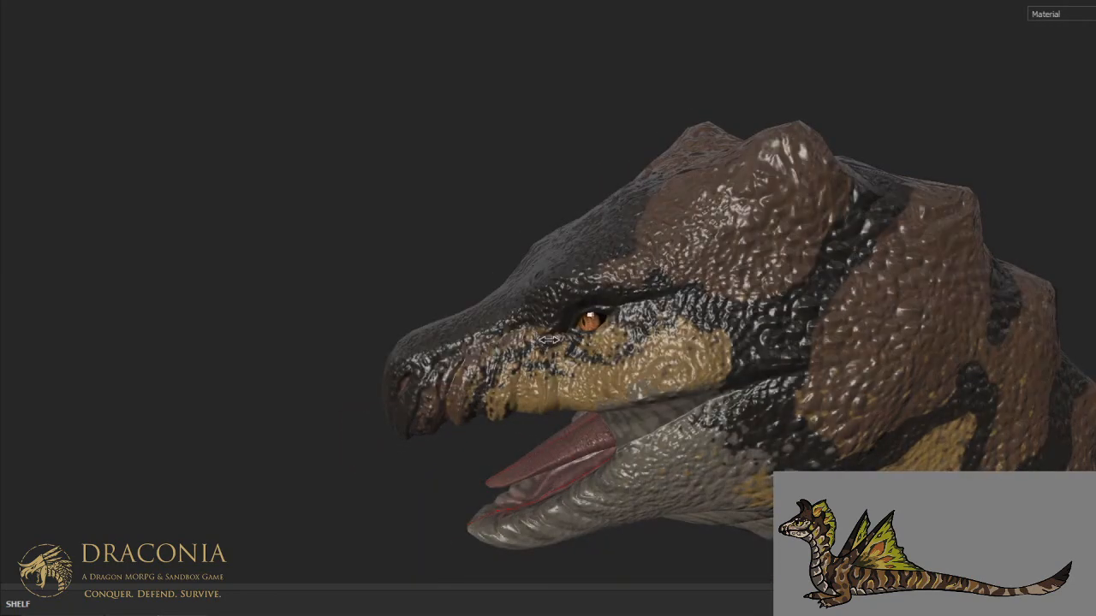
scroll(548, 344, down, 4)
scroll(548, 344, down, 3)
alt+drag(548, 339, 704, 320)
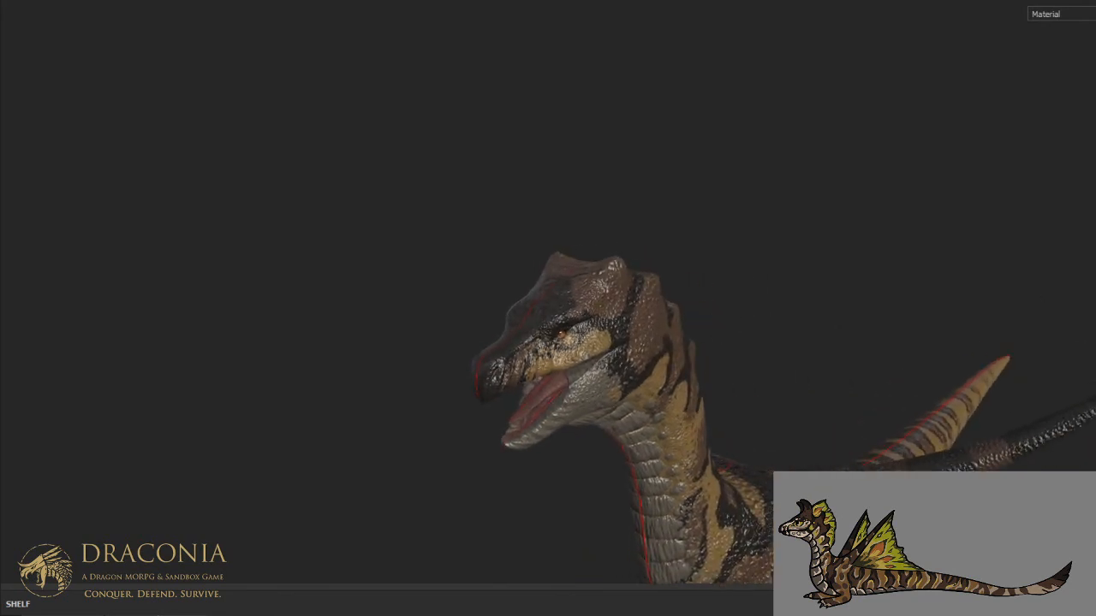
alt+drag(874, 275, 588, 310)
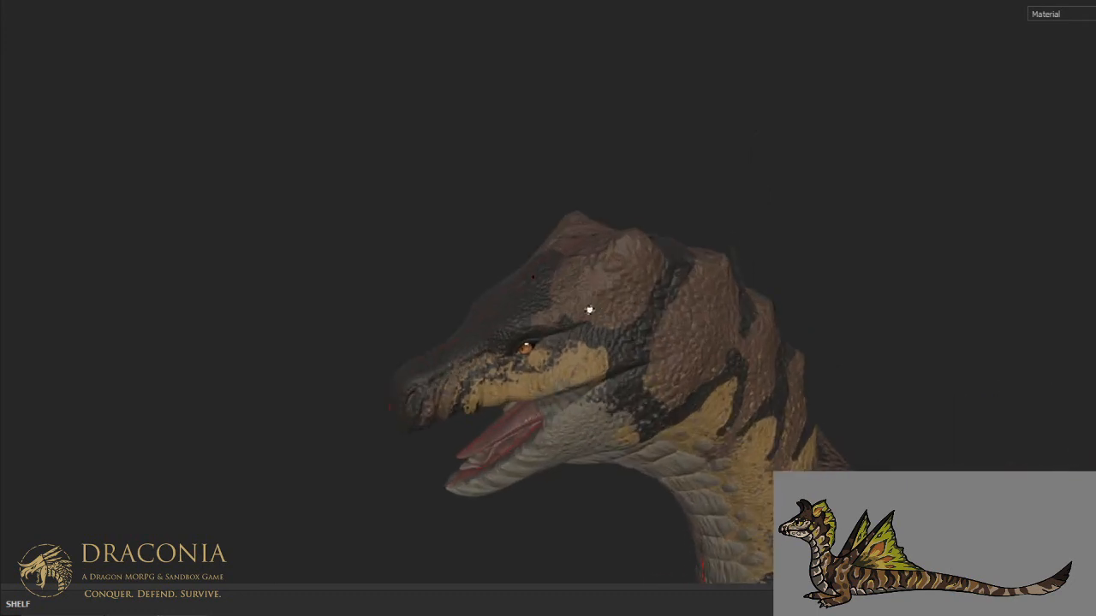
alt+right_drag(585, 321, 580, 339)
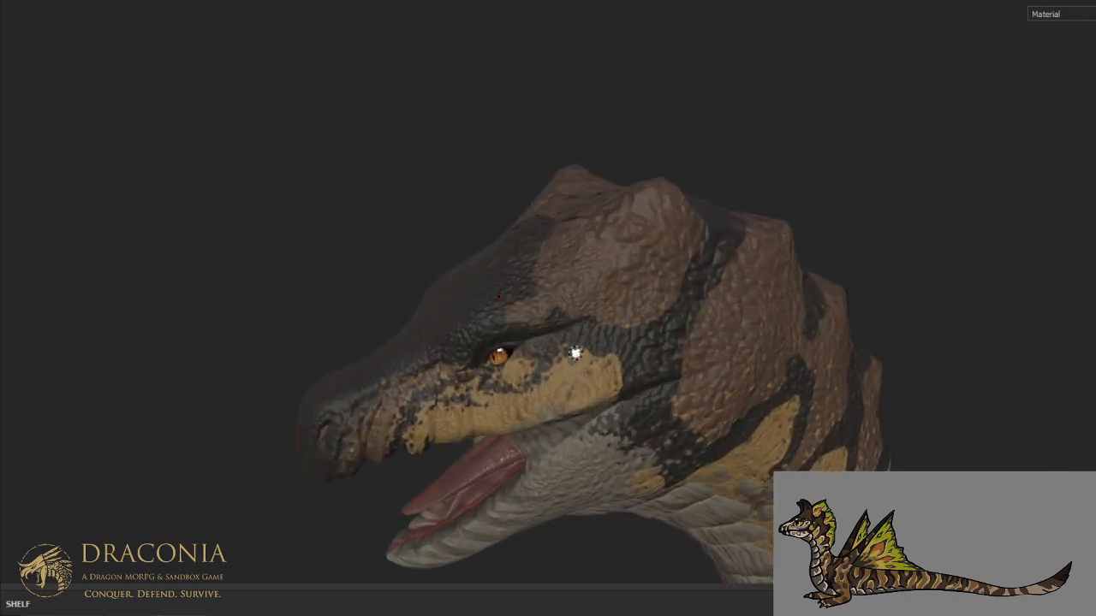
alt+middle_drag(575, 352, 636, 278)
mouse_move(636, 277)
alt+mouse_down()
mouse_move(775, 285)
mouse_move(643, 272)
alt+mouse_up()
scroll(644, 272, up, 1)
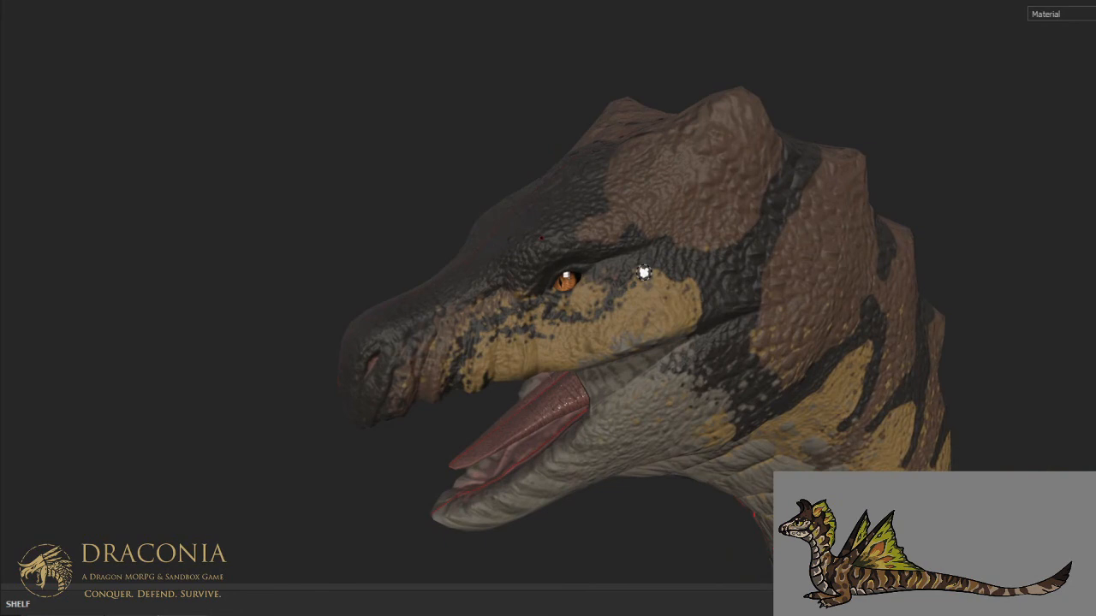
- In base color view, break the lower back edge of the dark forehead patch above the eye with small brown specks
key(c)
alt+drag(628, 264, 673, 345)
mouse_move(642, 300)
alt+mouse_down()
mouse_move(582, 244)
mouse_move(591, 277)
alt+mouse_up()
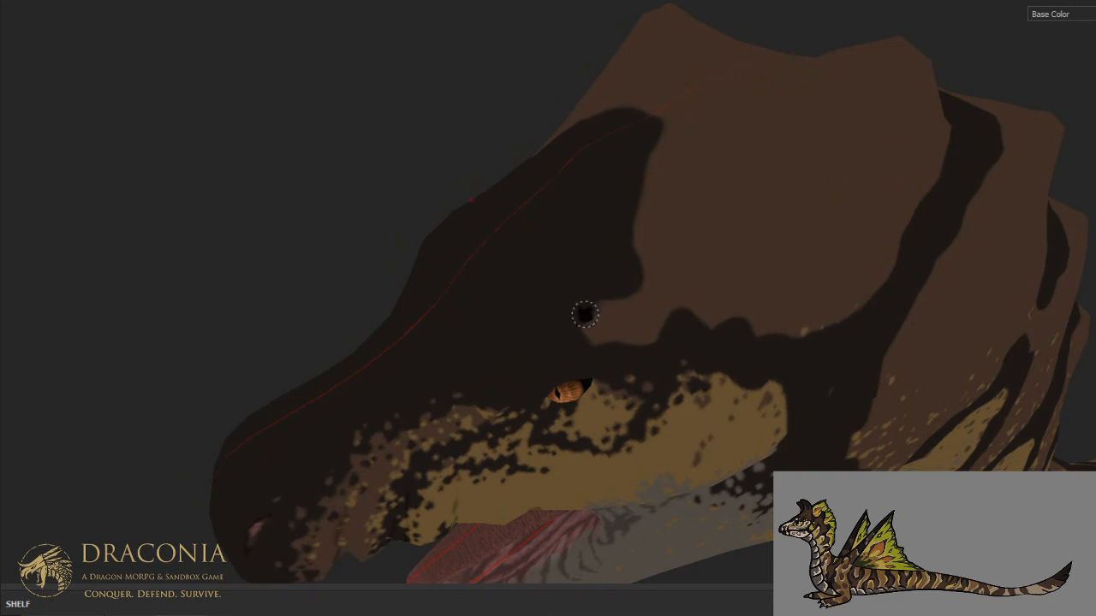
mouse_move(562, 323)
mouse_down()
mouse_move(571, 311)
mouse_move(571, 332)
mouse_move(610, 291)
mouse_move(599, 282)
mouse_move(587, 294)
mouse_move(622, 232)
mouse_up()
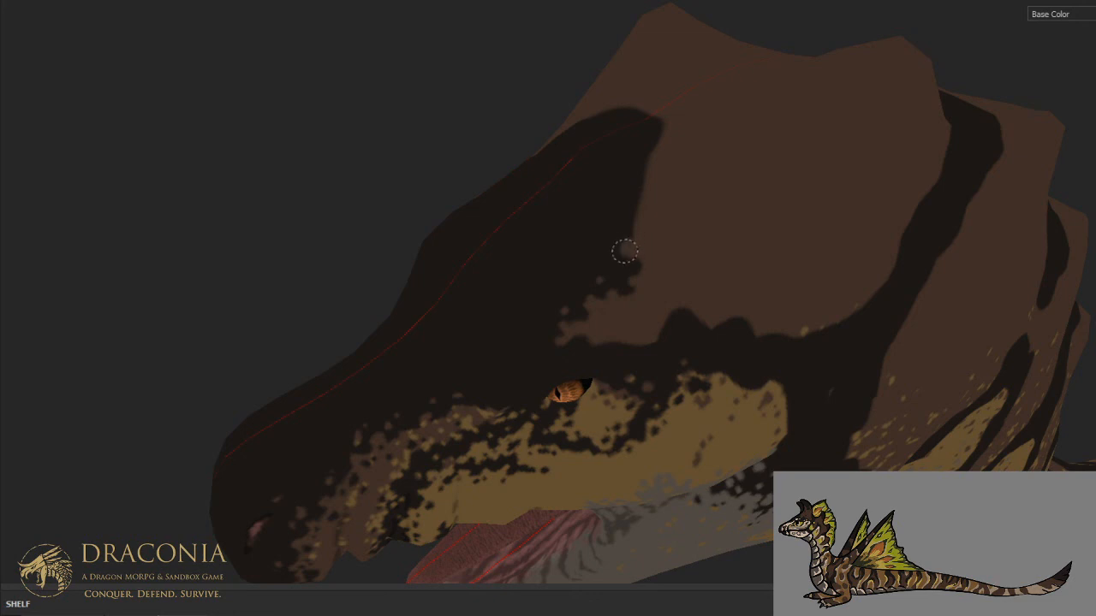
click(629, 244)
click(613, 244)
click(598, 245)
click(622, 210)
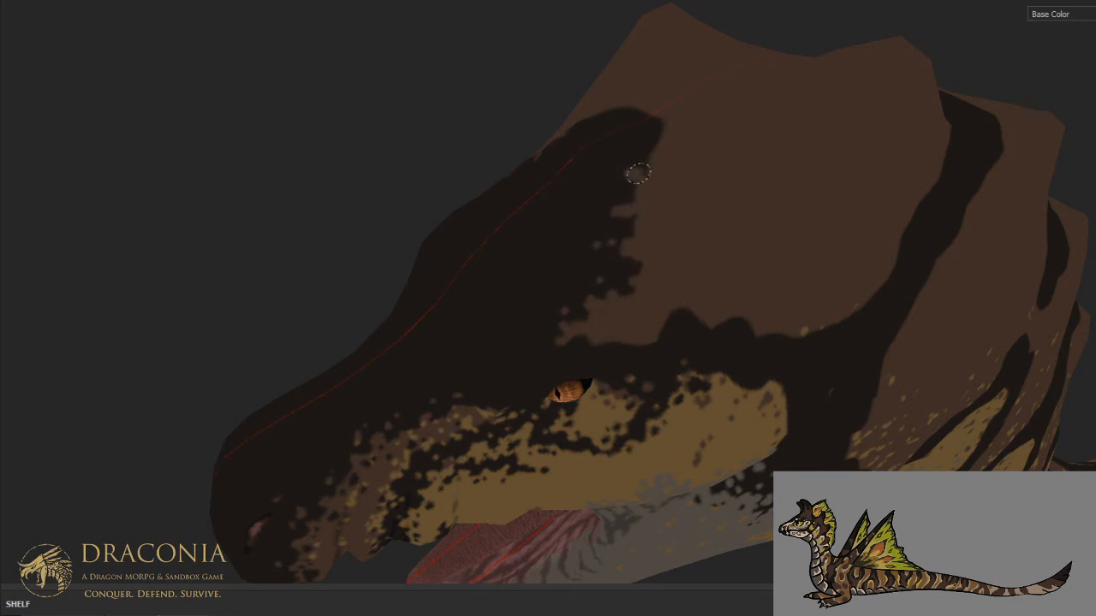
- Continue the ragged brown notches up the back edge of the dark forehead patch to its rounded end near the crown
click(631, 190)
click(636, 183)
click(638, 206)
click(623, 215)
click(635, 220)
click(630, 240)
click(634, 277)
click(642, 157)
click(645, 156)
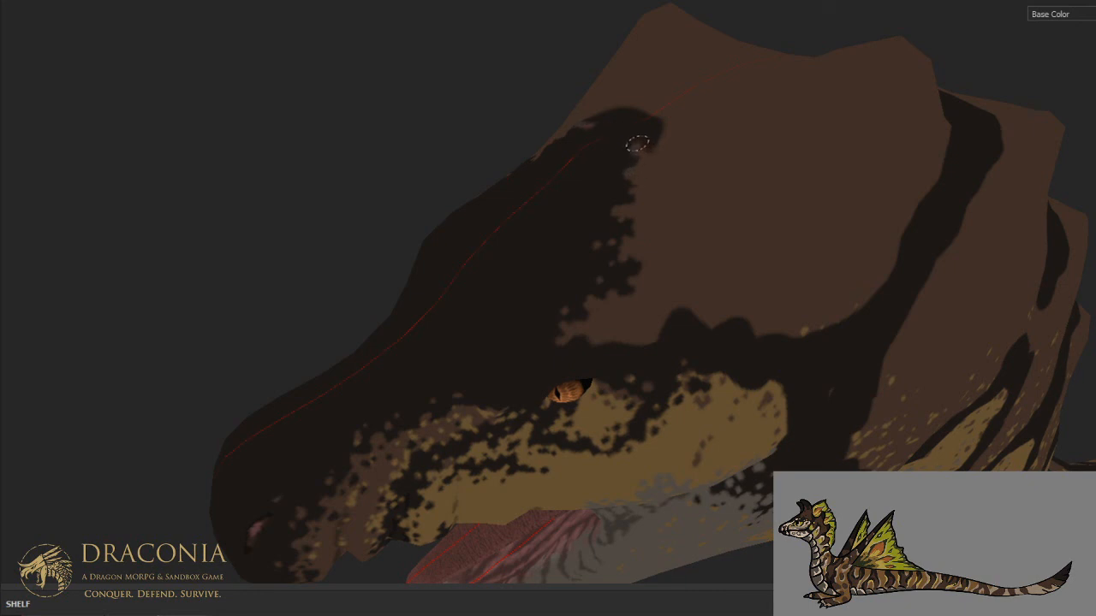
drag(650, 141, 665, 117)
key(x)
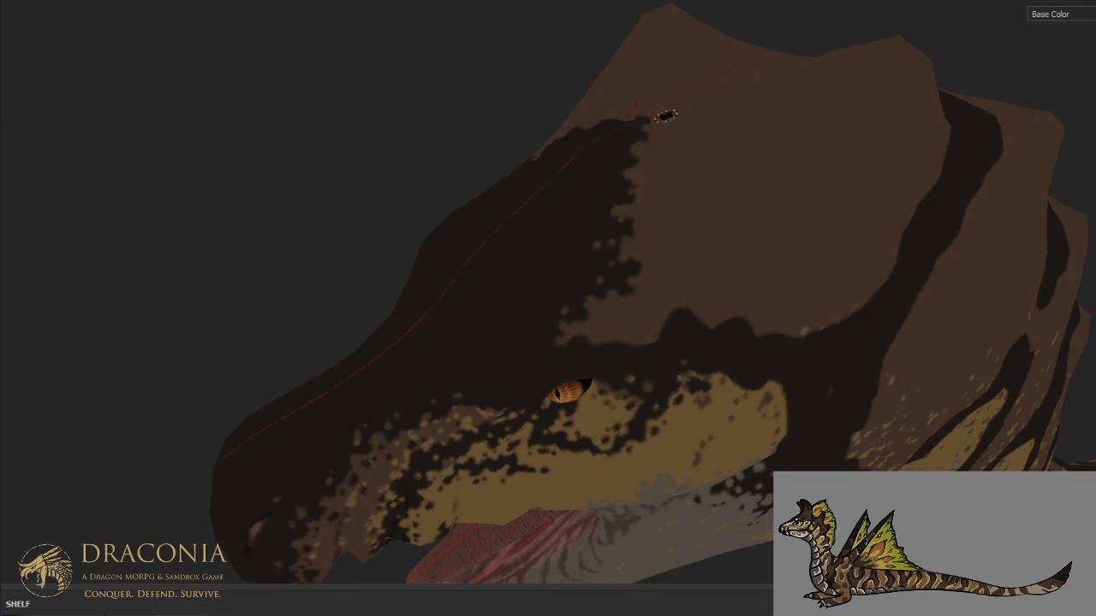
- Break up the dark patch's upper edge beside the head's midline with brown gaps, leaving a few detached dark spots
scroll(666, 115, down, 2)
alt+drag(666, 116, 688, 200)
alt+drag(682, 148, 703, 225)
scroll(705, 219, up, 2)
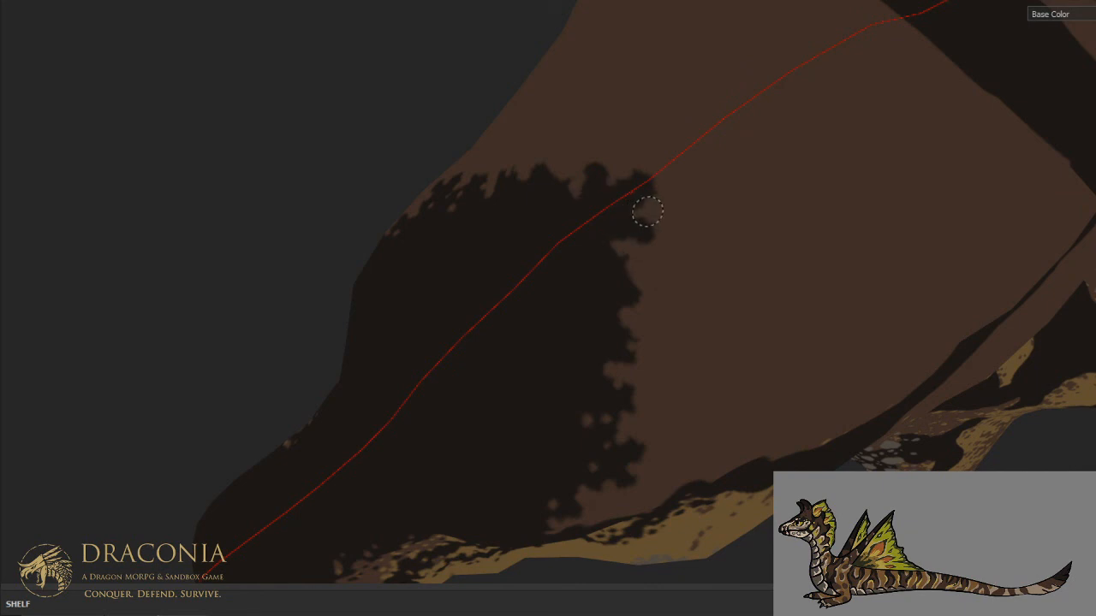
drag(612, 249, 624, 241)
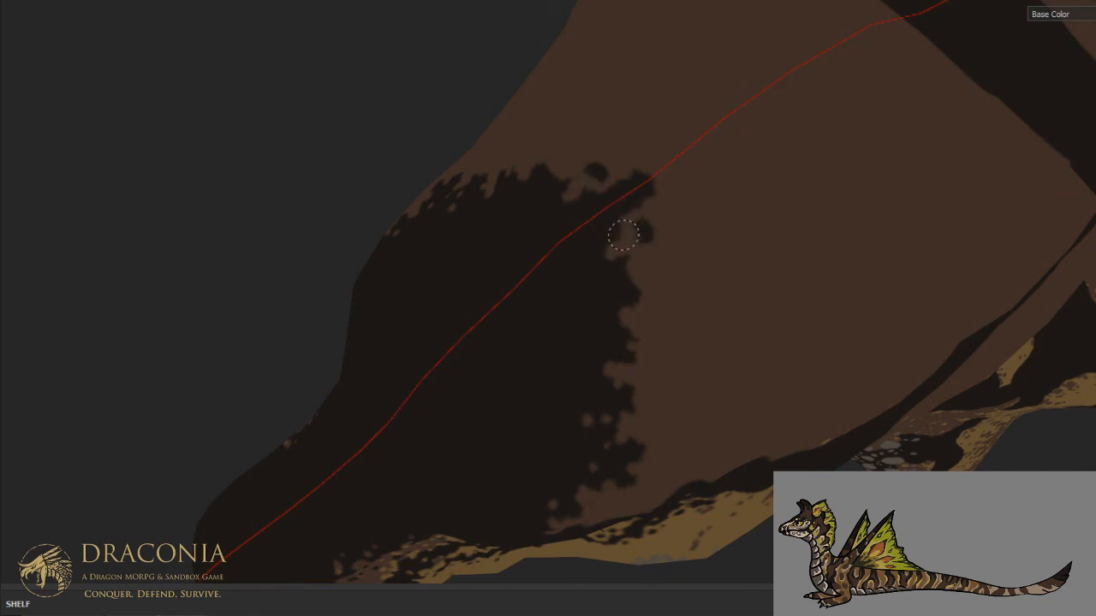
click(612, 227)
drag(628, 215, 658, 193)
mouse_move(621, 232)
mouse_down()
mouse_move(588, 261)
mouse_move(623, 279)
mouse_up()
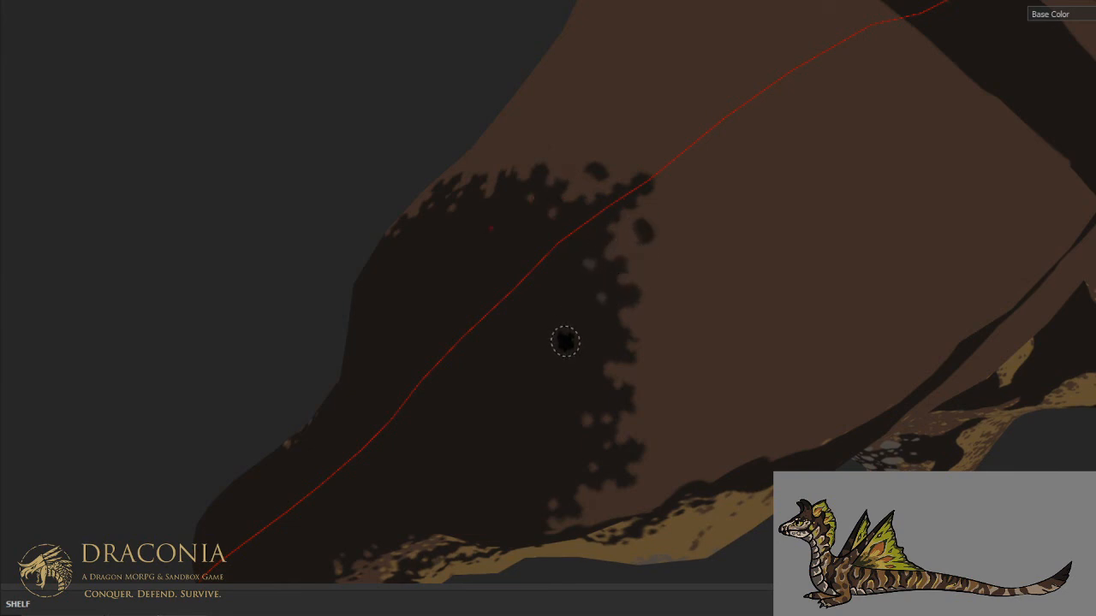
- Scatter small brown spots inside the dark forehead patch, from its back edge down toward the snout
drag(577, 333, 582, 336)
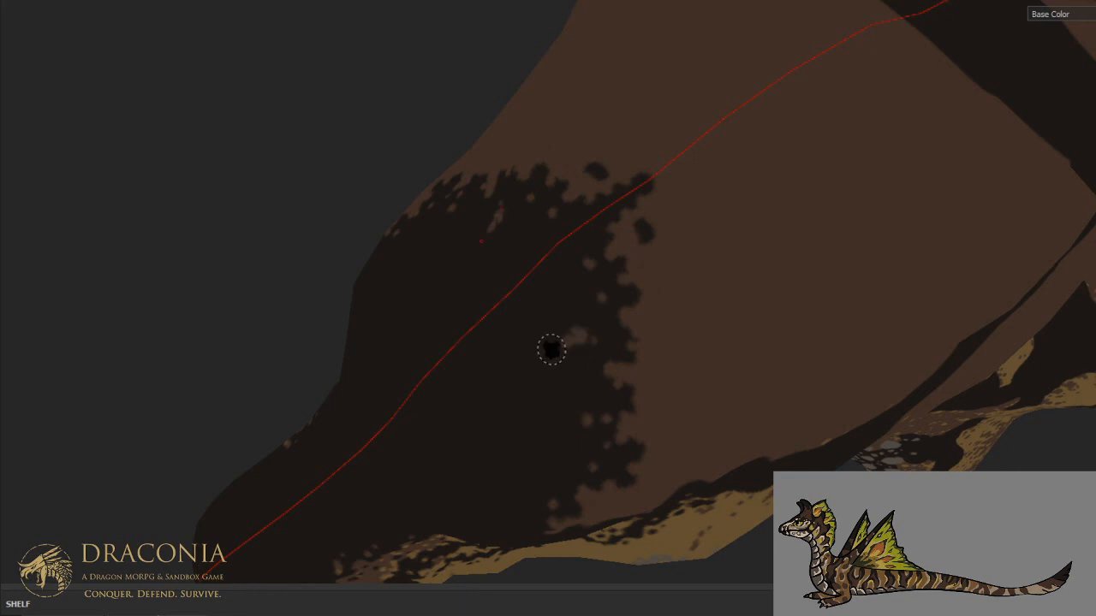
click(562, 302)
click(588, 372)
click(574, 383)
scroll(619, 334, down, 3)
alt+drag(660, 367, 613, 303)
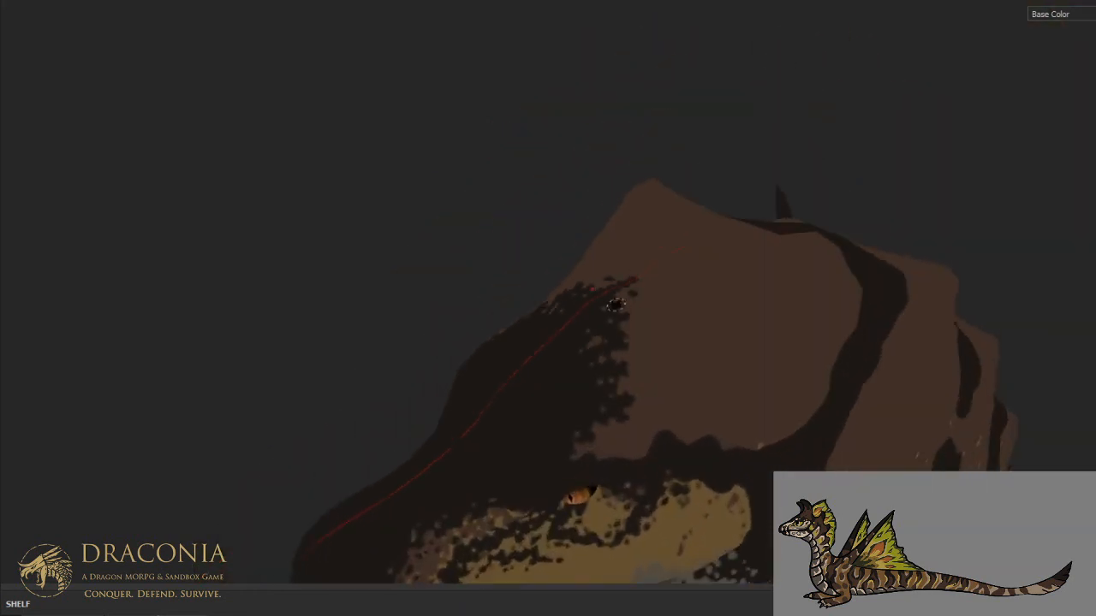
scroll(563, 368, up, 2)
mouse_move(568, 386)
alt+mouse_down()
mouse_move(741, 306)
mouse_move(746, 315)
alt+mouse_up()
click(605, 349)
click(616, 338)
click(596, 398)
click(638, 374)
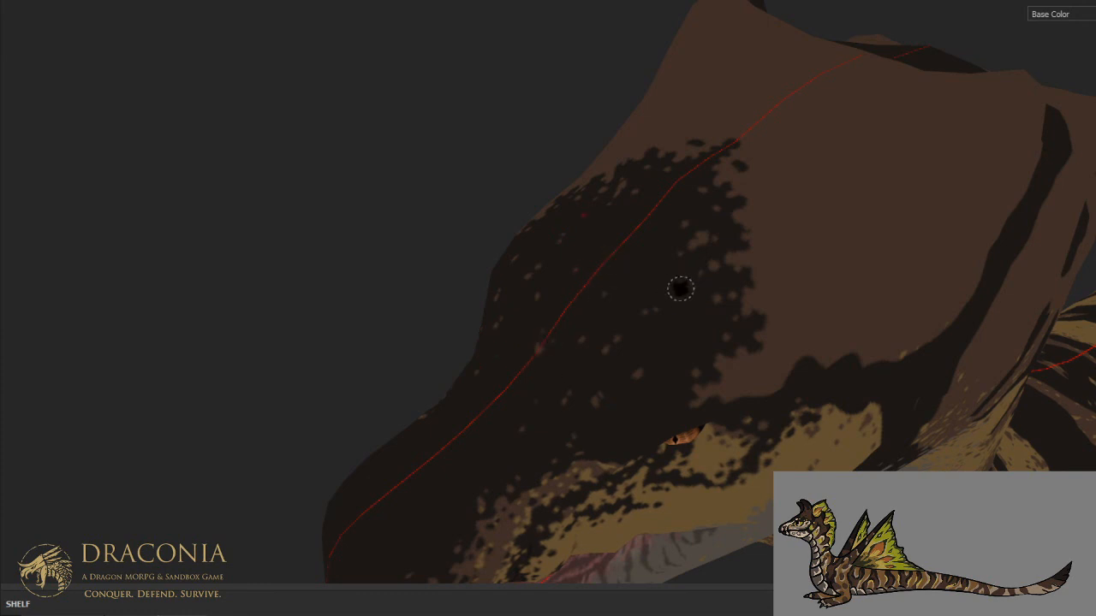
- Break up the dark stripe above and behind the eye with brown and tan specks, checking it in the full material
alt+drag(700, 258, 685, 218)
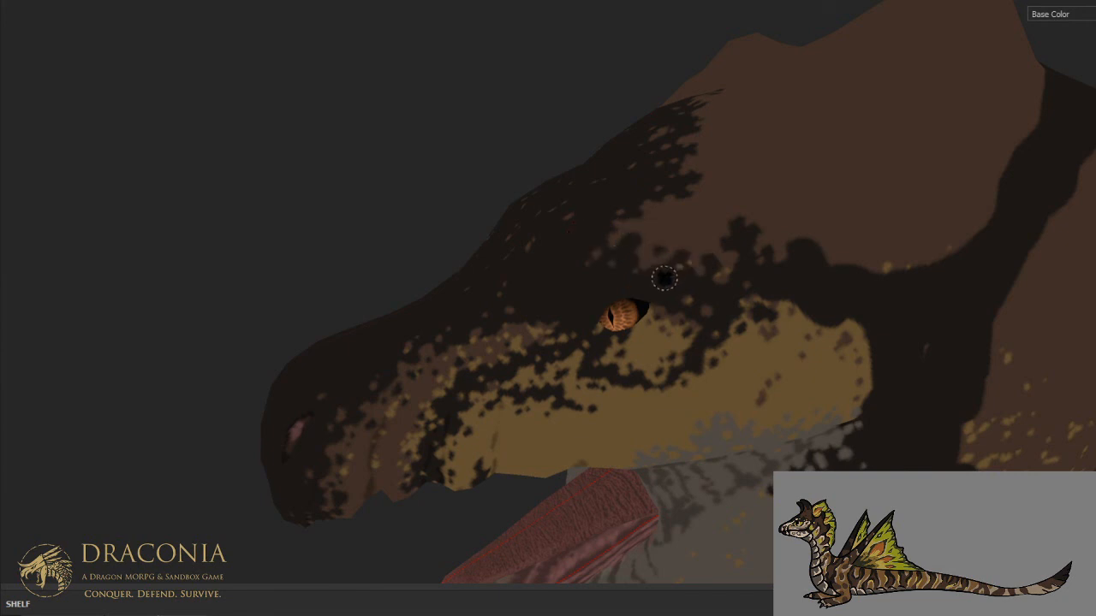
mouse_move(758, 242)
alt+mouse_down()
mouse_move(705, 254)
mouse_move(697, 228)
alt+mouse_up()
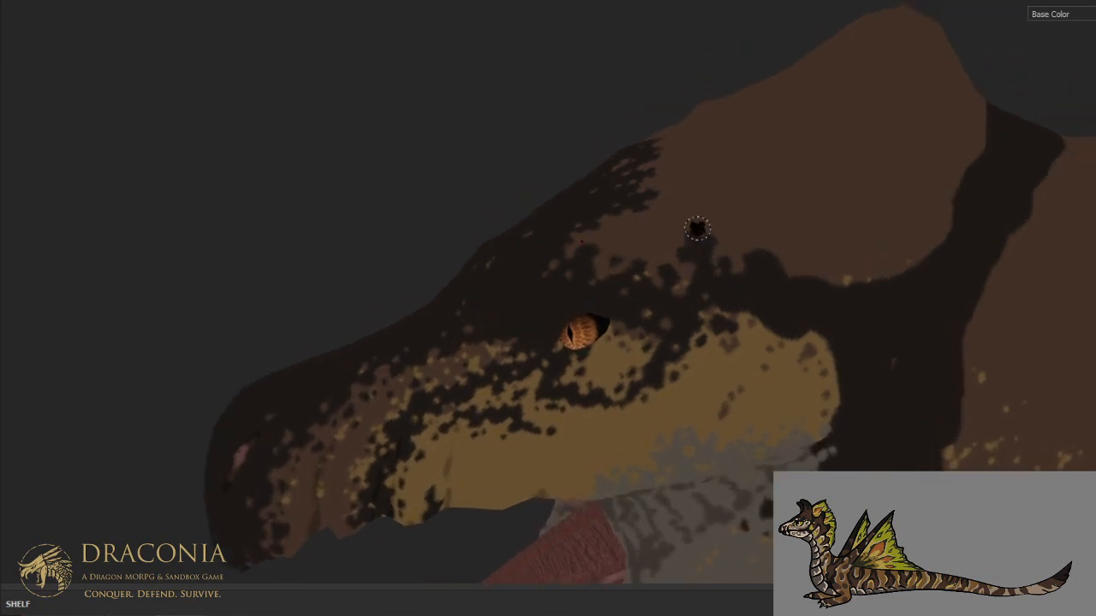
key(m)
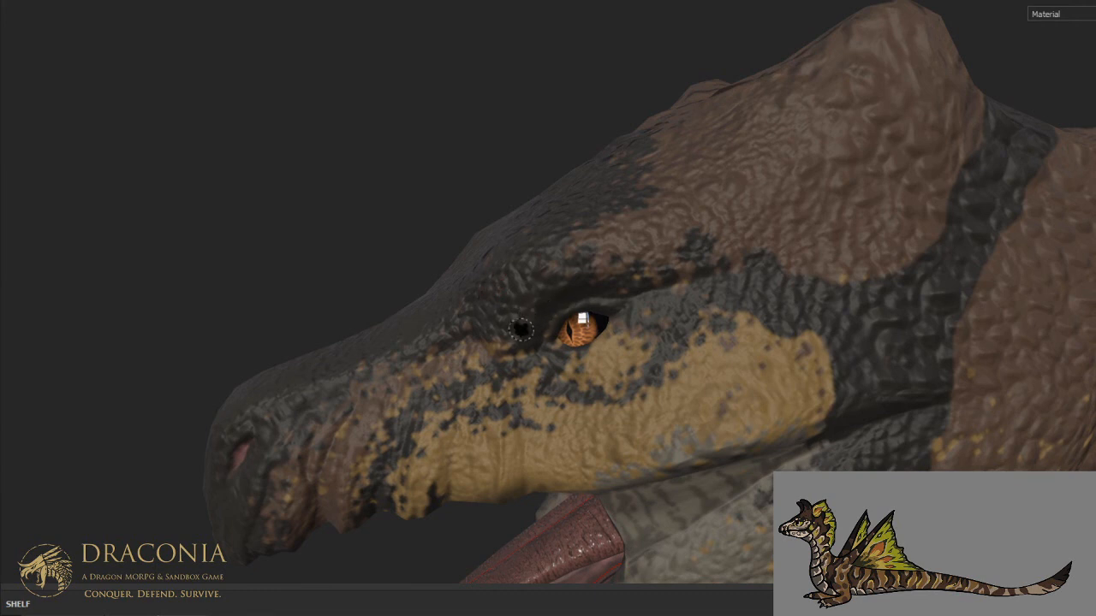
key(x)
key(c)
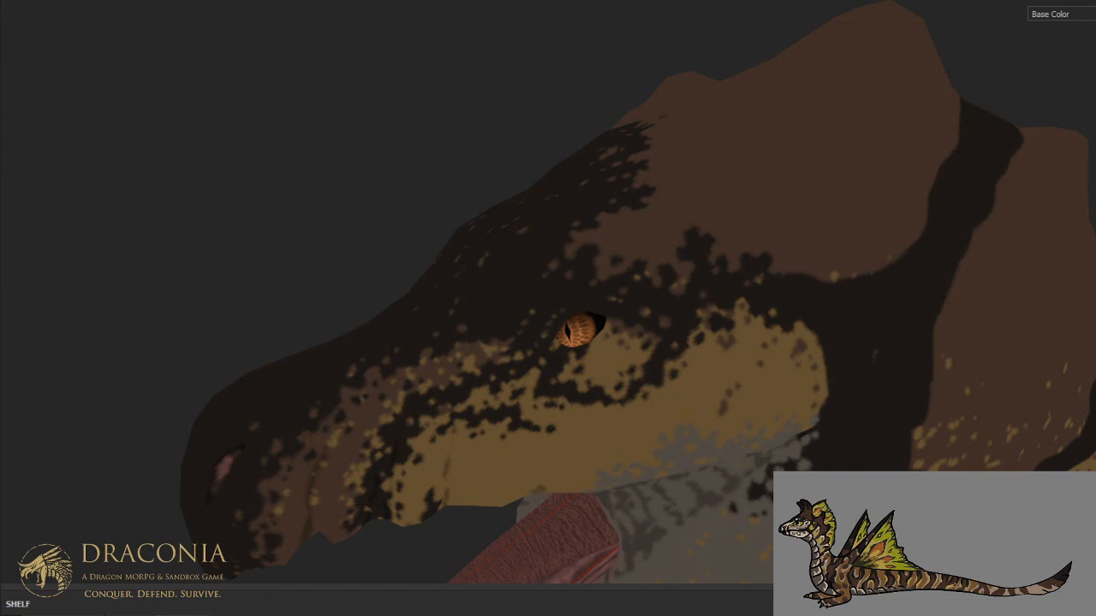
- Roughen the back edge of the tan cheek patch and dot tan specks along the dark band's upper border behind it
alt+drag(619, 228, 586, 198)
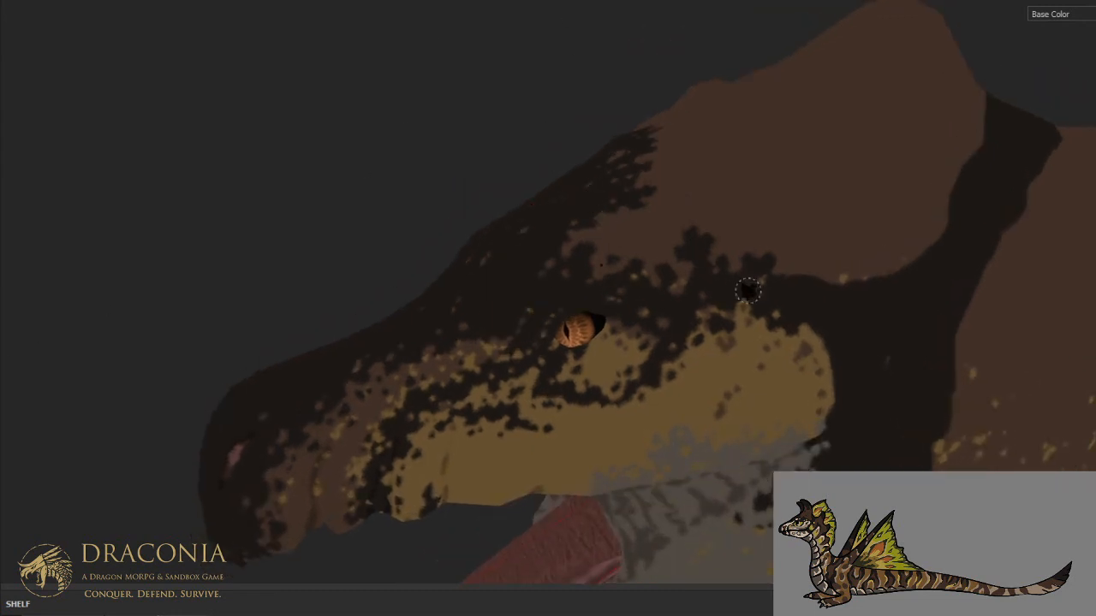
alt+middle_drag(749, 291, 533, 244)
scroll(543, 254, down, 6)
scroll(545, 254, up, 4)
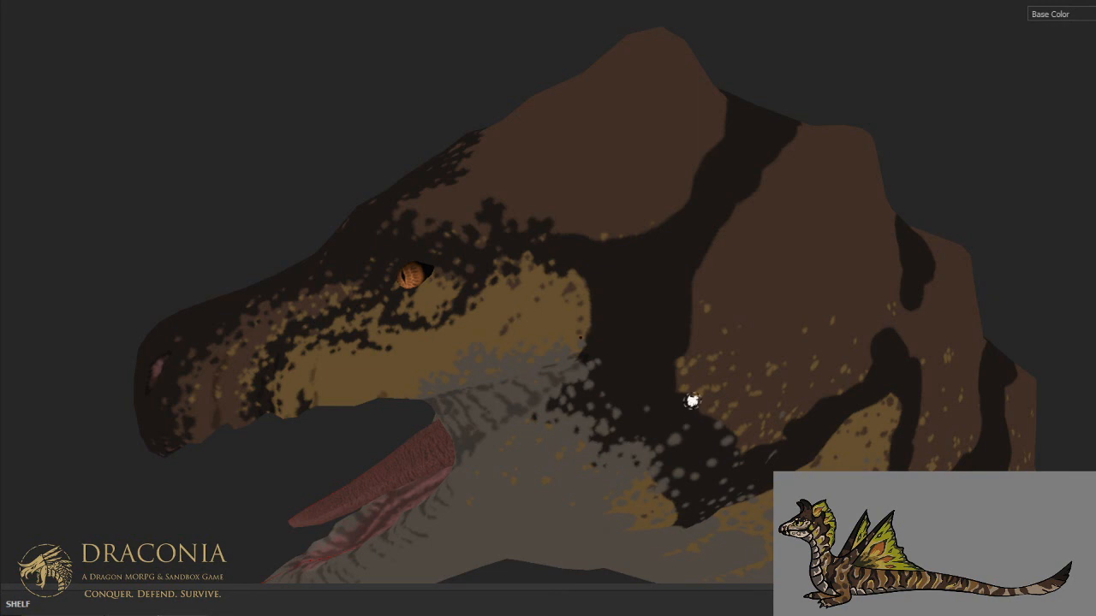
middle_drag(646, 310, 643, 384)
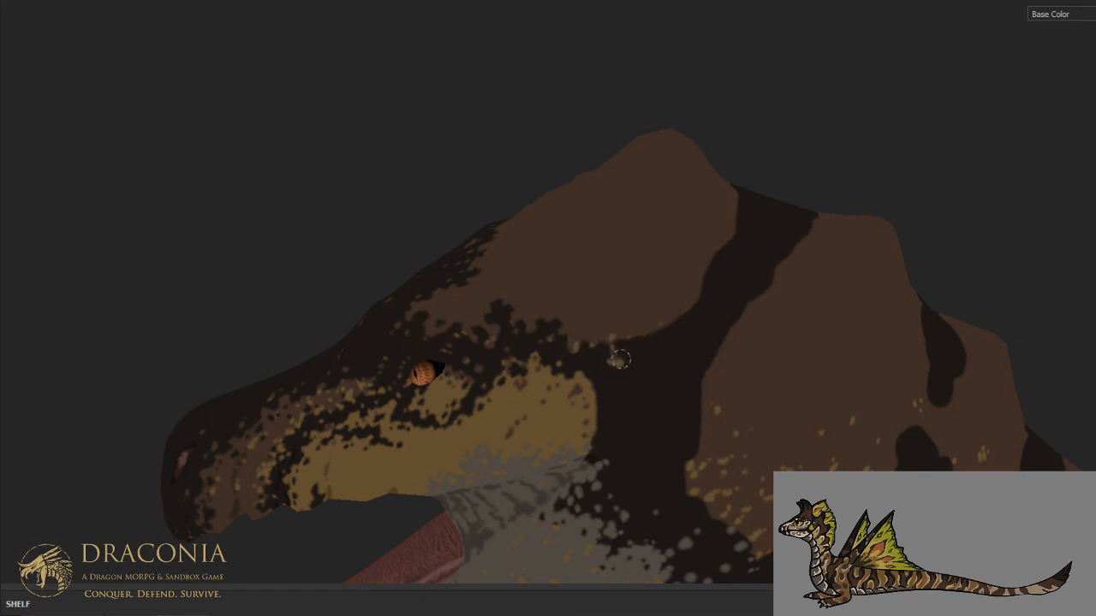
click(604, 334)
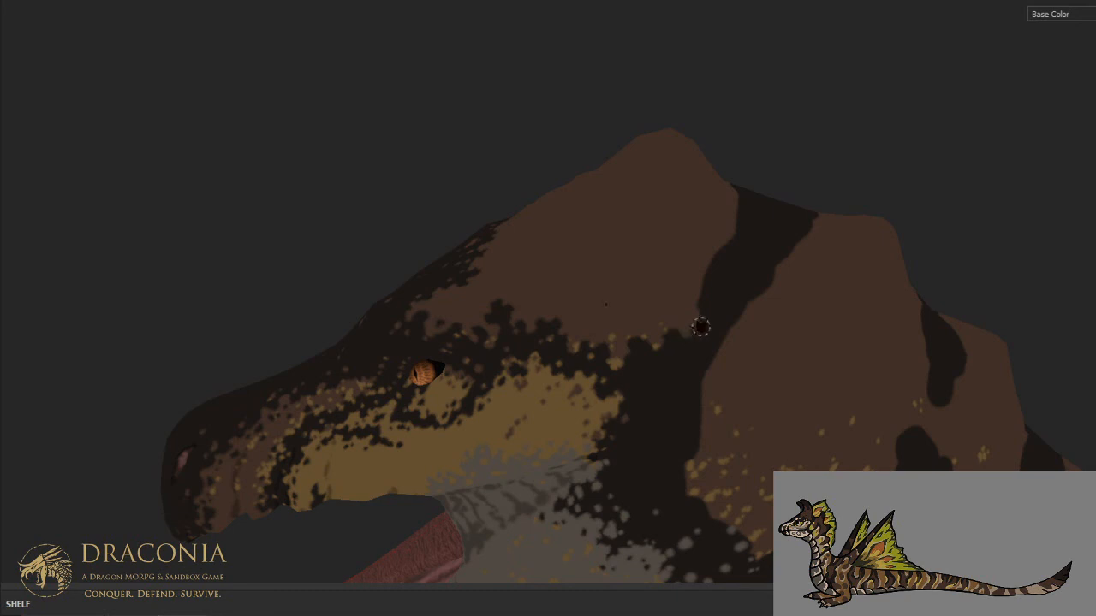
- Break the back edge of the dark band behind the cheek with brown notches and scattered specks
scroll(722, 296, down, 5)
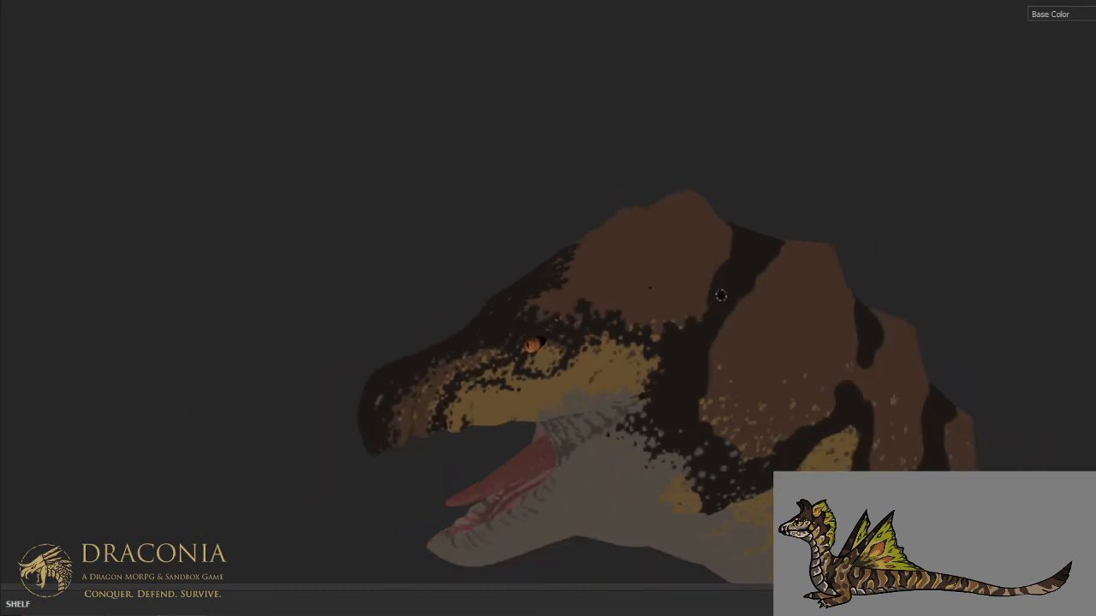
mouse_move(729, 317)
alt+mouse_down()
mouse_move(679, 296)
mouse_move(707, 409)
alt+mouse_up()
scroll(706, 408, up, 3)
scroll(706, 408, up, 2)
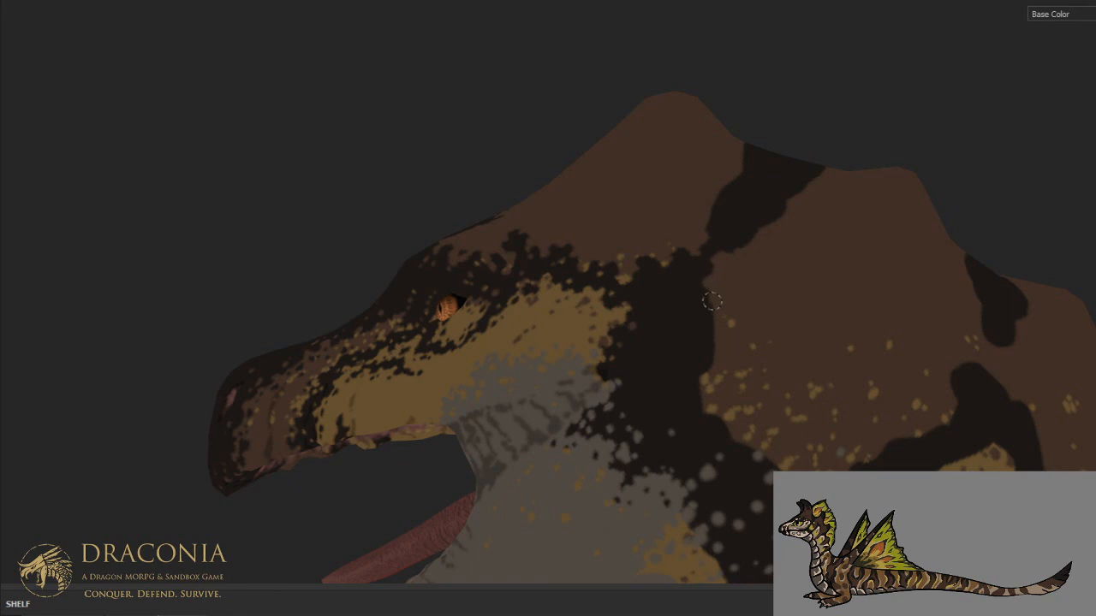
mouse_move(693, 315)
mouse_down()
mouse_move(670, 342)
mouse_move(692, 354)
mouse_move(691, 377)
mouse_move(708, 343)
mouse_move(687, 330)
mouse_move(687, 343)
mouse_up()
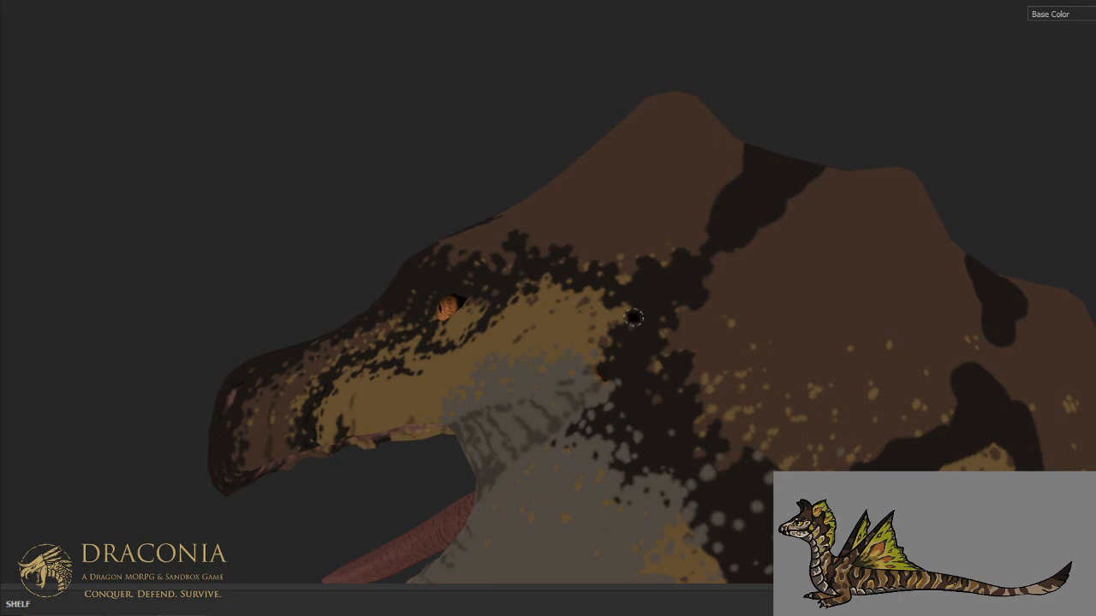
- Roughen the front edge of the dark band where it climbs toward the crown with irregular dark lobes
alt+drag(633, 316, 675, 381)
alt+drag(650, 321, 638, 378)
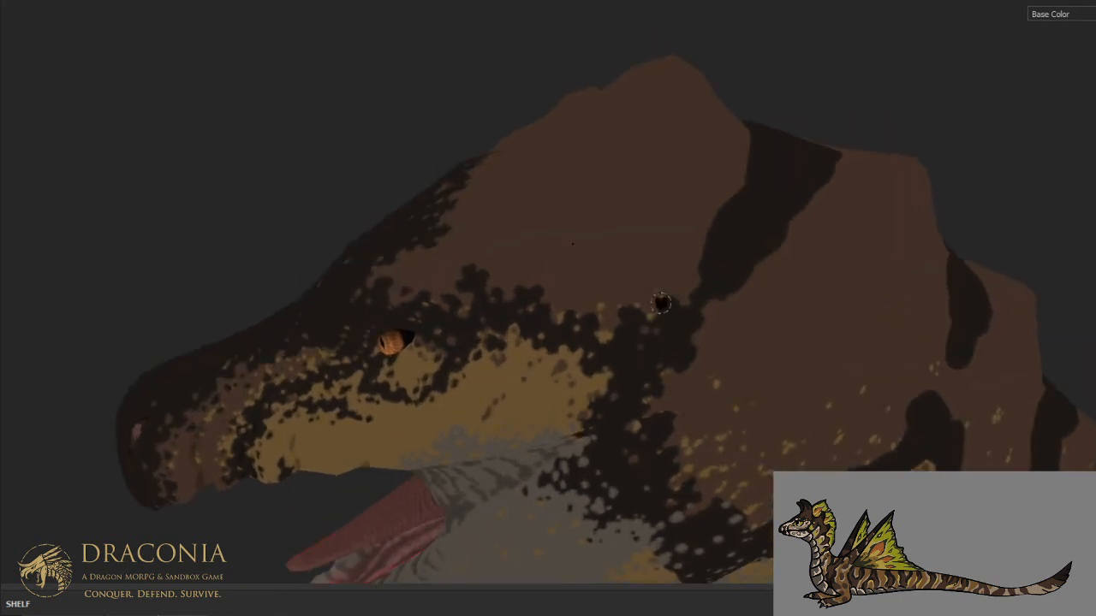
mouse_move(705, 256)
mouse_down()
mouse_move(719, 257)
mouse_move(712, 231)
mouse_move(734, 213)
mouse_move(726, 204)
mouse_move(710, 240)
mouse_move(717, 254)
mouse_move(720, 234)
mouse_move(724, 252)
mouse_move(708, 268)
mouse_up()
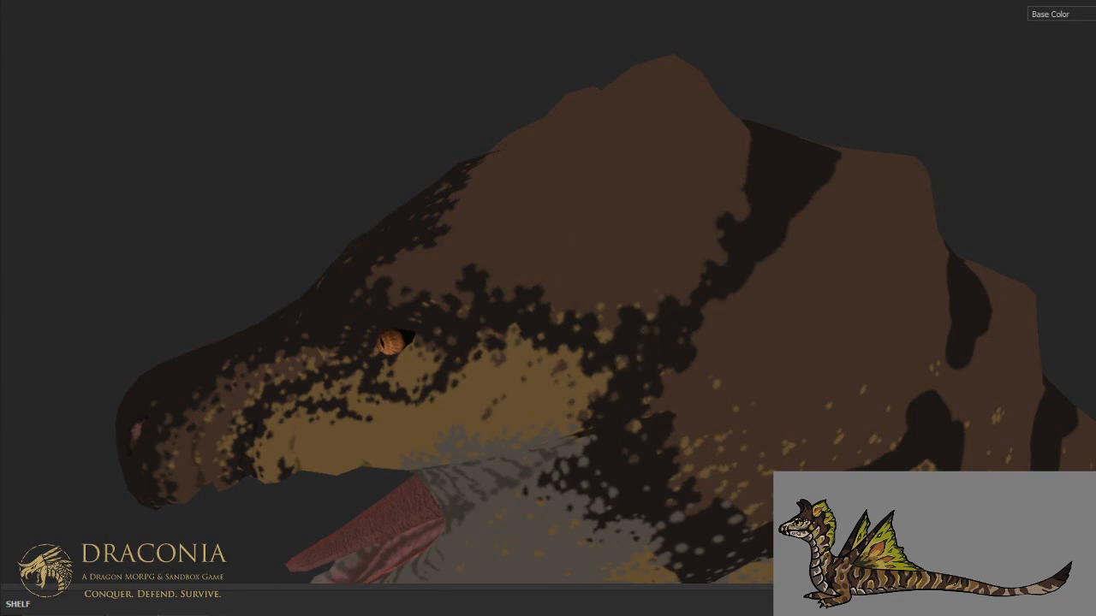
- Scatter detached dark spots over the brown brow above the eye and beyond the forehead patch's back edge
alt+drag(690, 406, 779, 419)
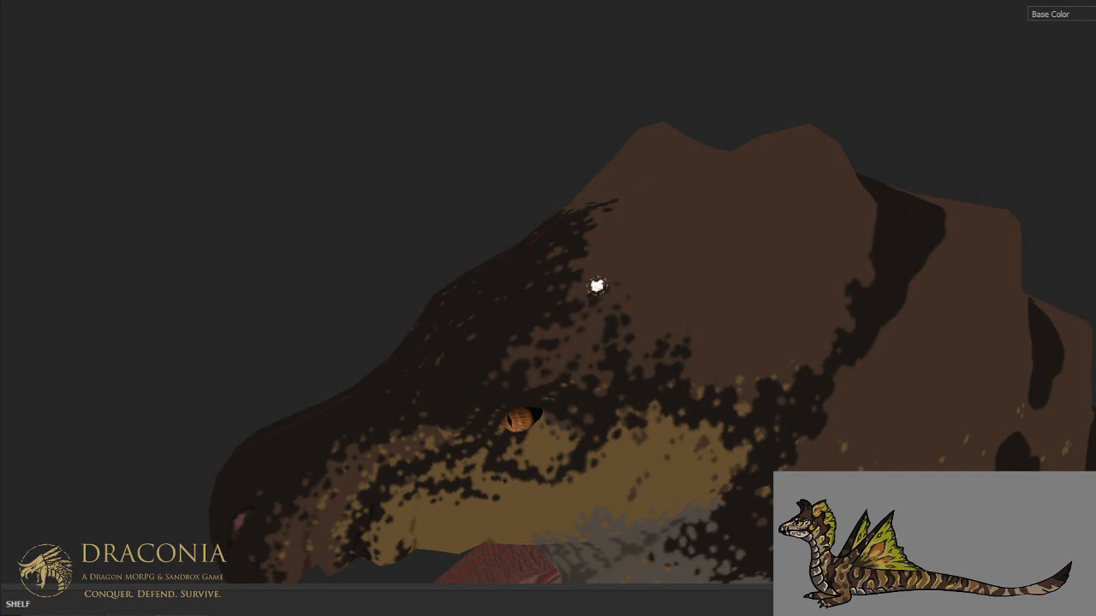
alt+drag(604, 288, 631, 338)
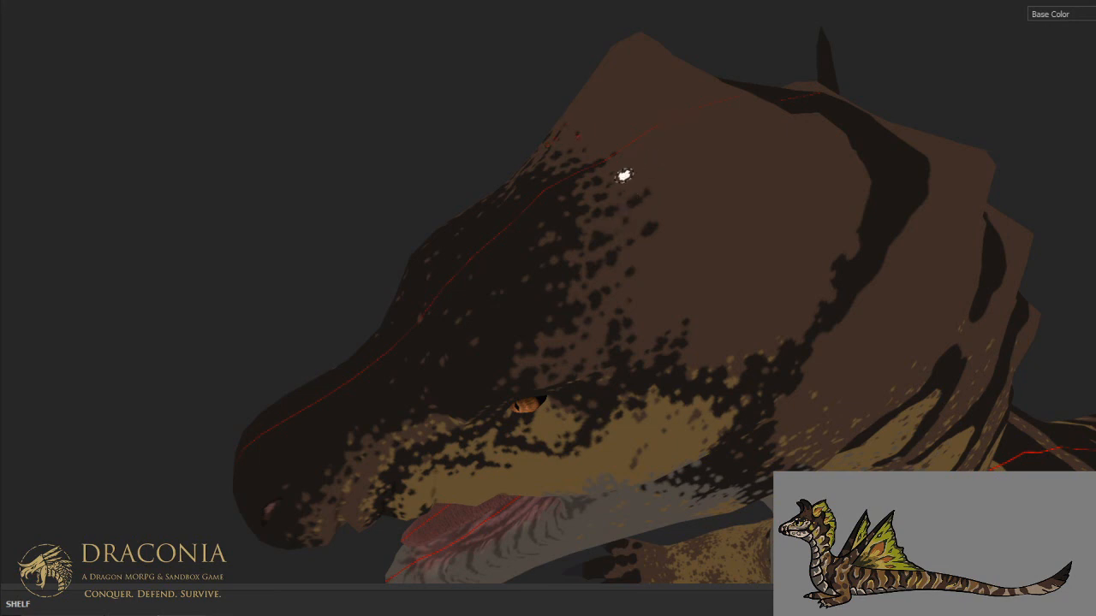
- Spread dark clusters and small outlying spots from the forehead patch across the brown crown on both sides of the midline
alt+drag(676, 105, 876, 197)
click(670, 169)
click(672, 148)
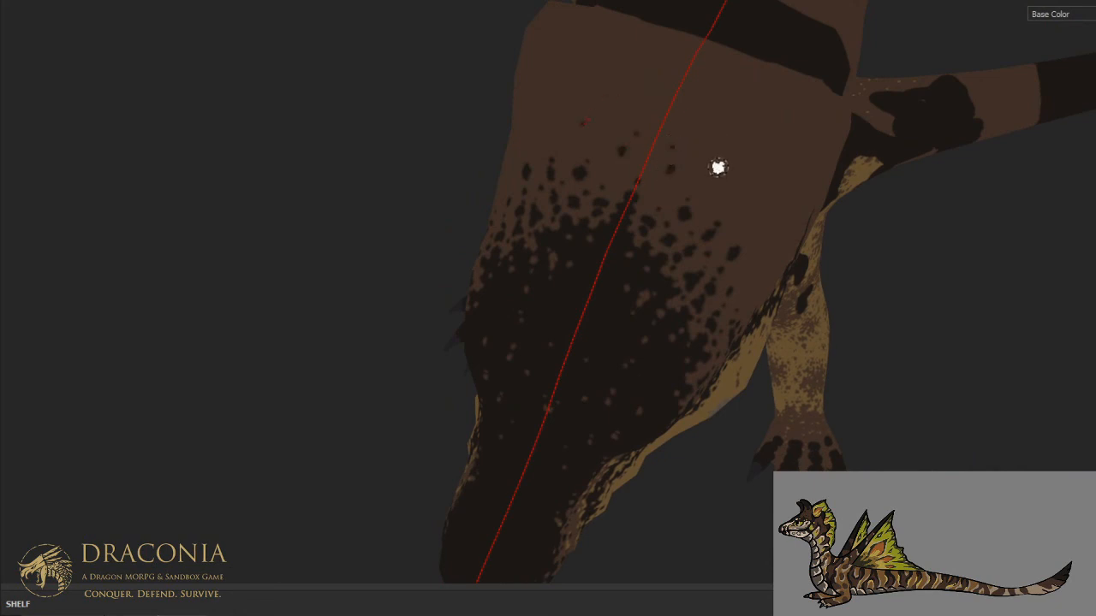
click(720, 122)
click(758, 220)
mouse_move(773, 190)
alt+mouse_down()
mouse_move(648, 159)
mouse_move(667, 163)
alt+mouse_up()
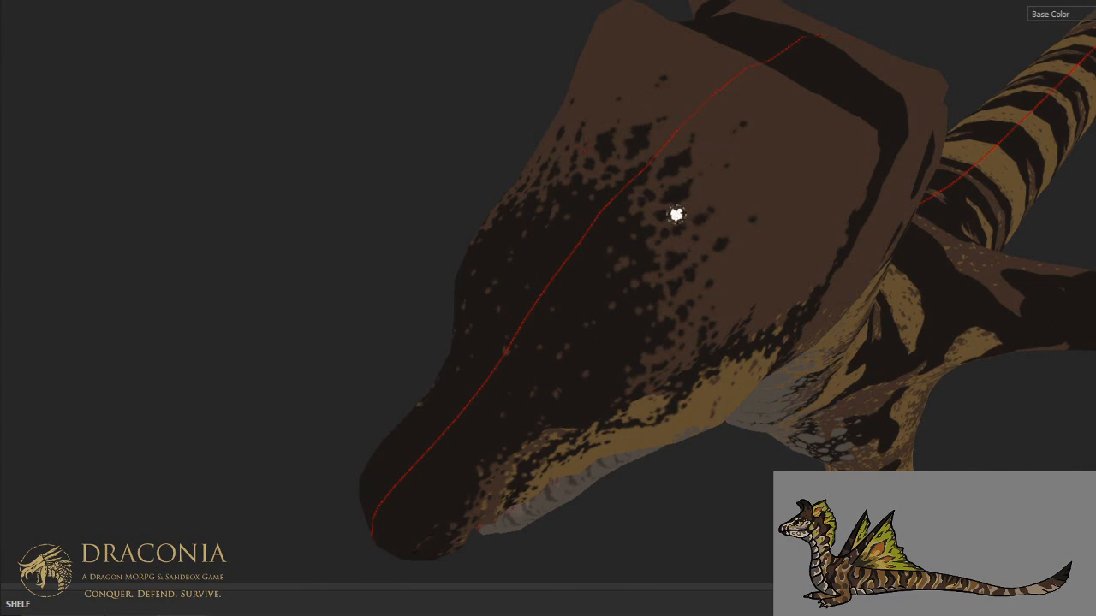
mouse_move(694, 166)
alt+mouse_down()
mouse_move(710, 151)
mouse_move(750, 215)
mouse_move(588, 142)
mouse_move(717, 212)
mouse_move(714, 162)
alt+mouse_up()
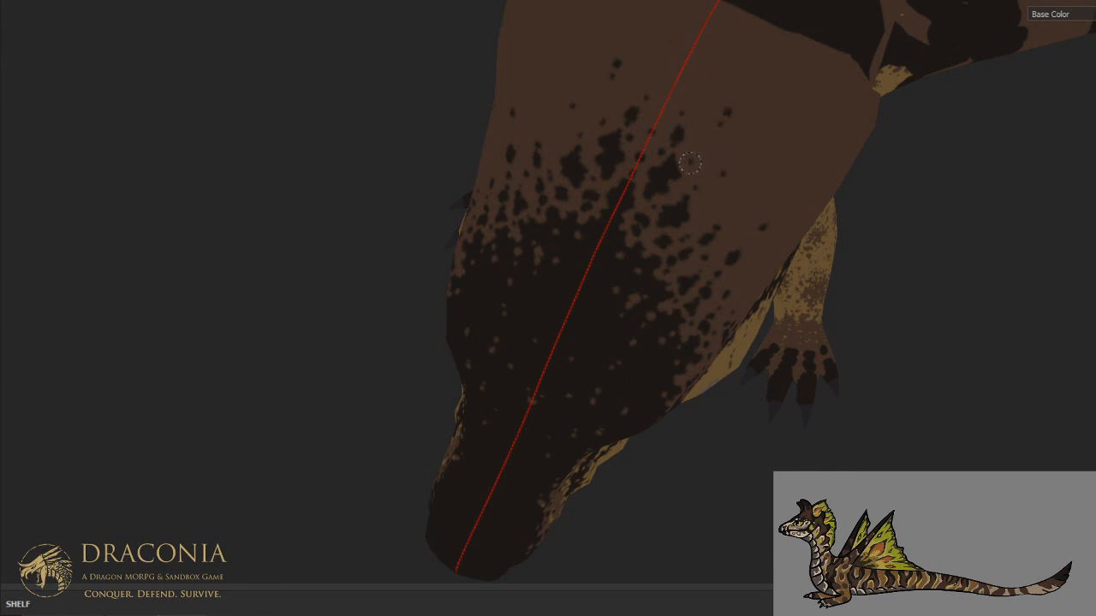
alt+drag(692, 151, 700, 197)
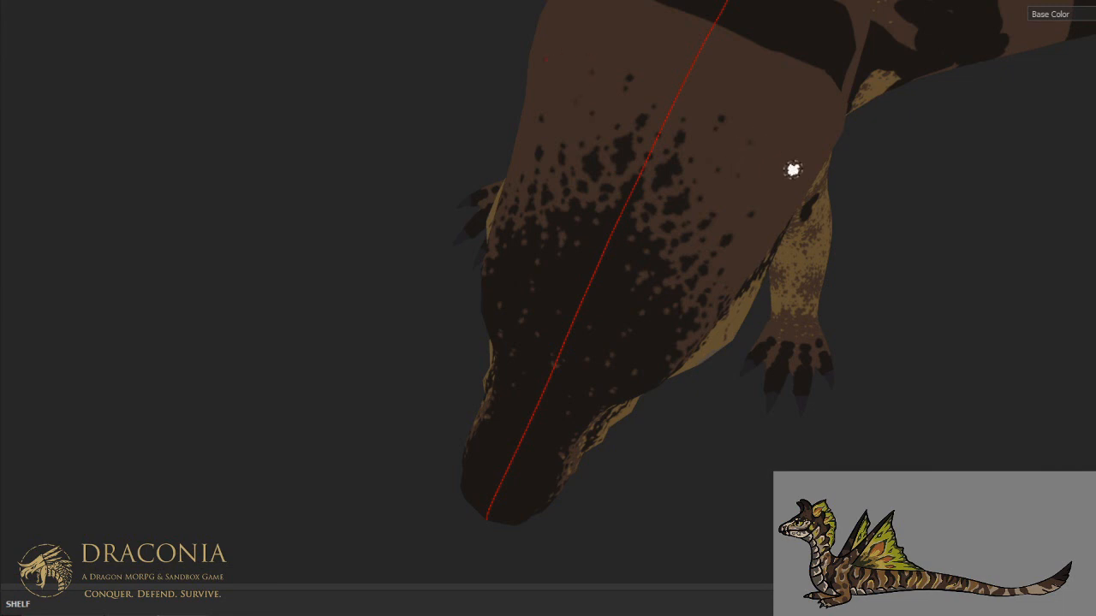
- Add fine dark specks to the brown side of the head behind the eye, above the dark cheek stripe
alt+drag(743, 178, 515, 115)
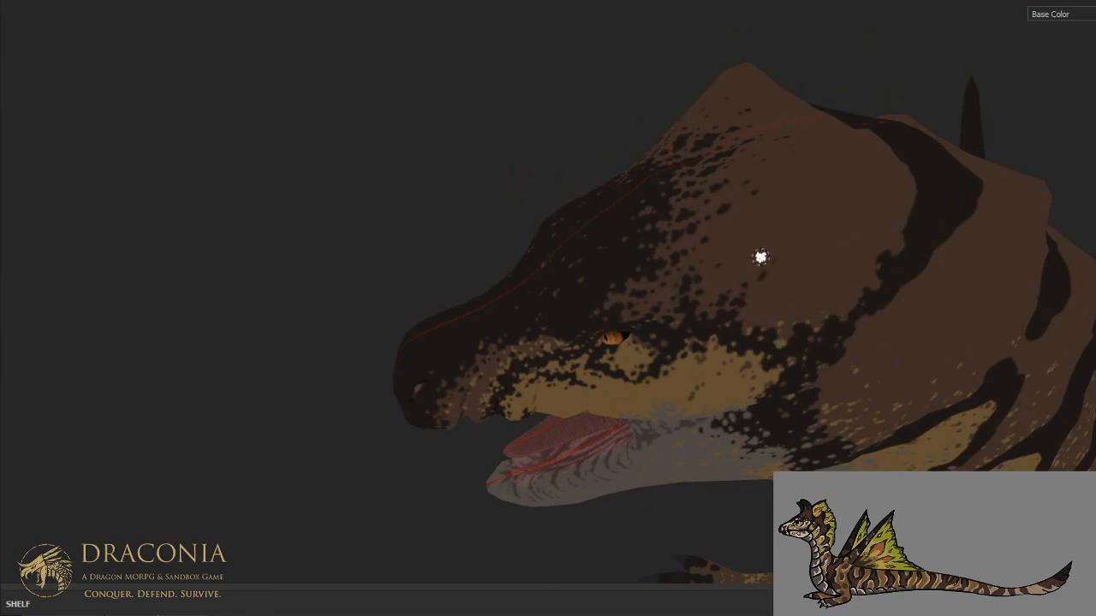
mouse_move(773, 225)
alt+mouse_down()
mouse_move(722, 227)
mouse_move(667, 166)
alt+mouse_up()
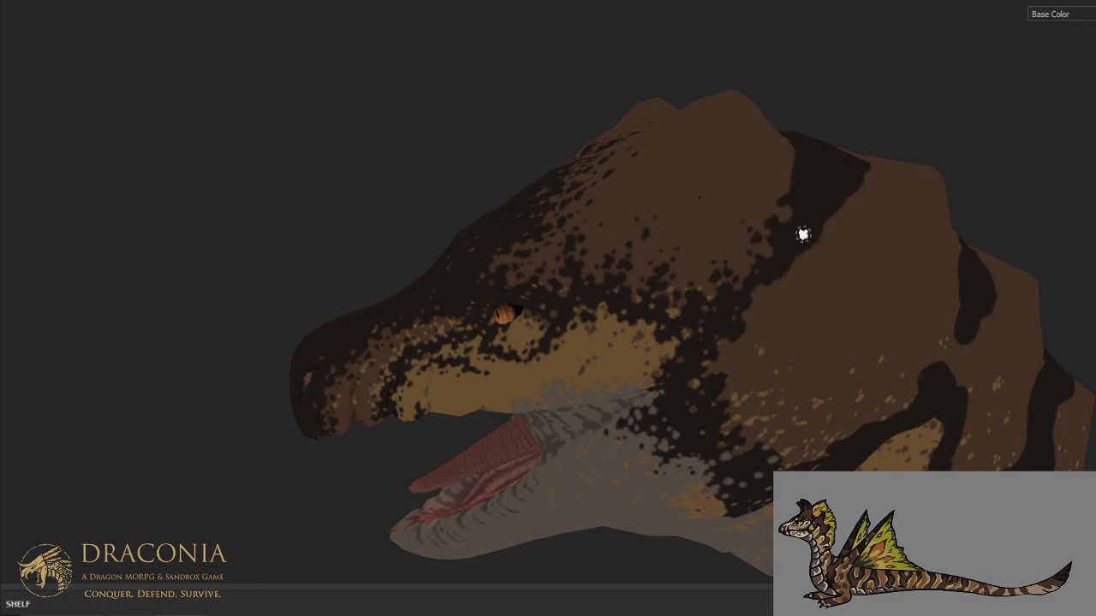
- Examine the speckled head and neck pattern in base color from farther away, from the side and the front
alt+right_drag(817, 191, 792, 245)
alt+drag(792, 247, 702, 216)
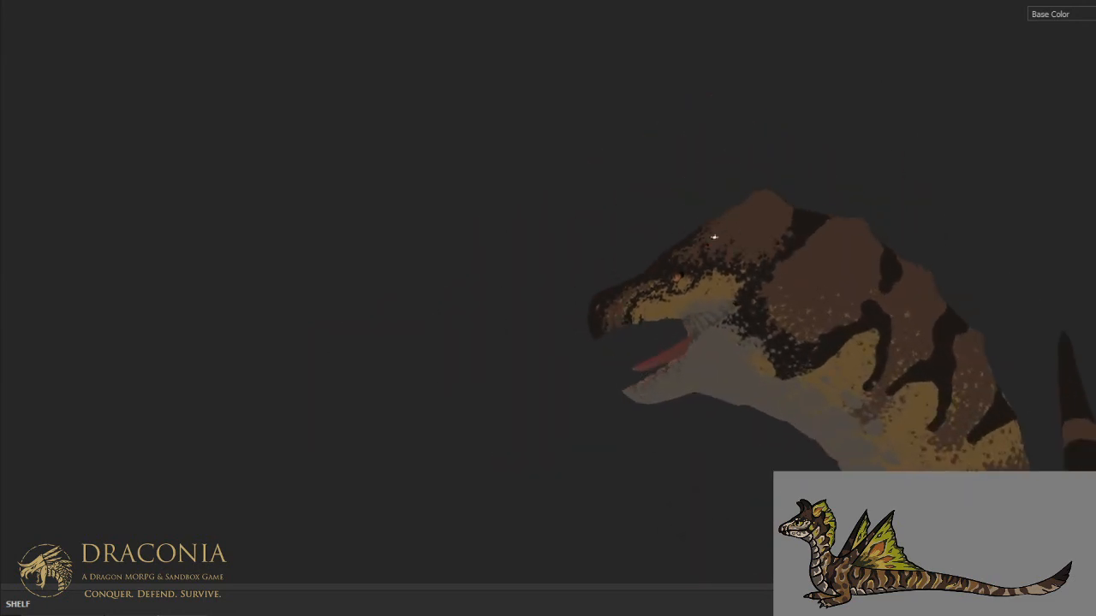
alt+middle_drag(807, 307, 631, 230)
alt+right_drag(631, 230, 672, 343)
alt+drag(672, 343, 980, 366)
scroll(638, 281, up, 5)
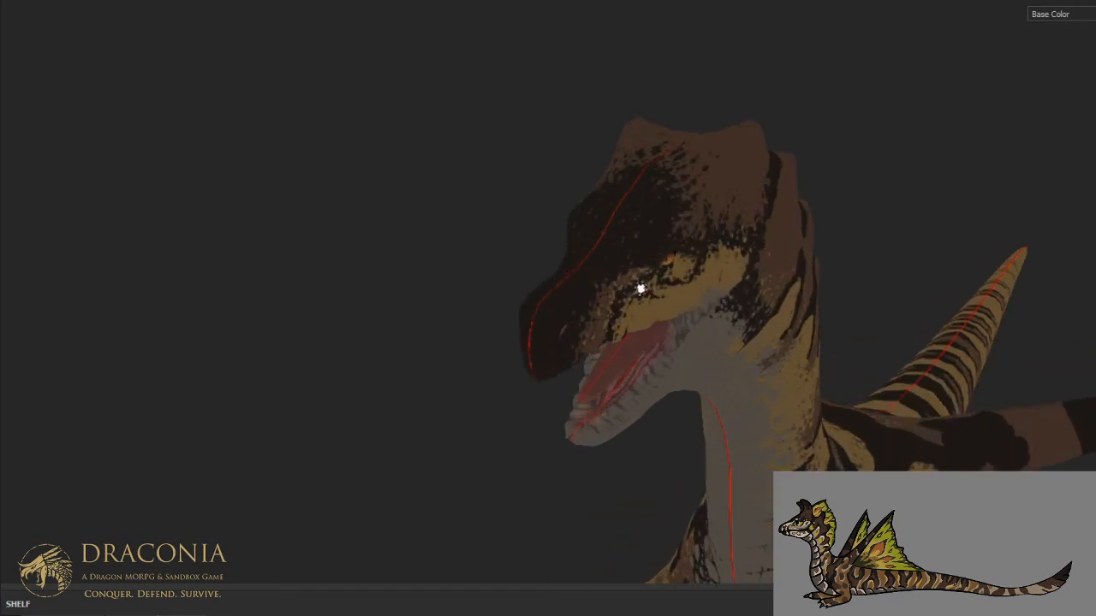
alt+drag(639, 290, 540, 236)
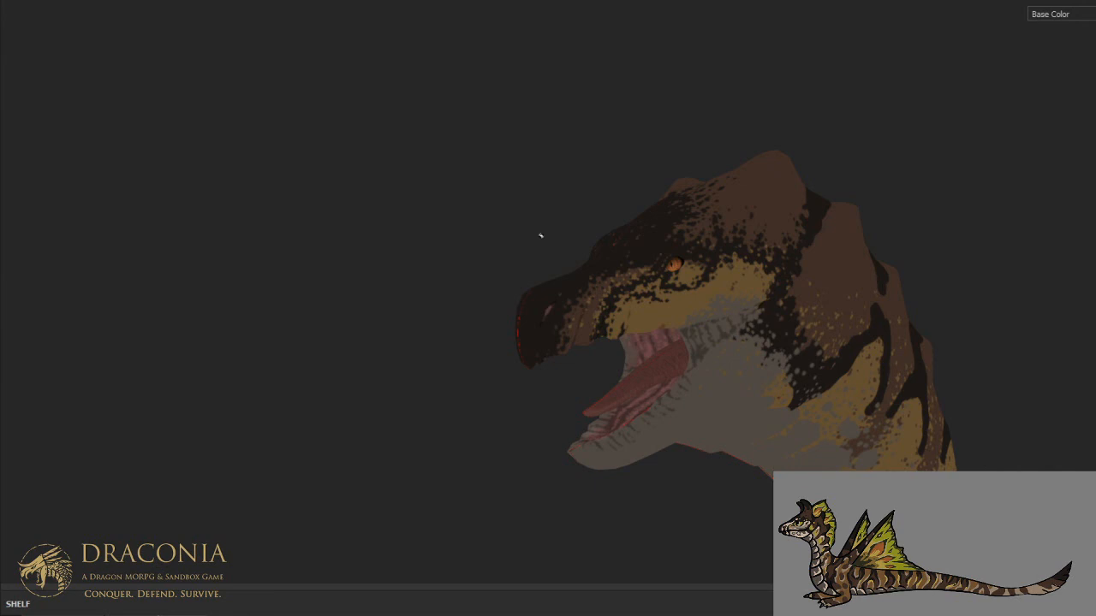
- Show the cream and yellow marking layers over the dark, brown and tan base pattern again
key(ctrl+alt)
key(ctrl+alt)
key(ctrl+alt)
key(ctrl+alt)
key(ctrl+alt)
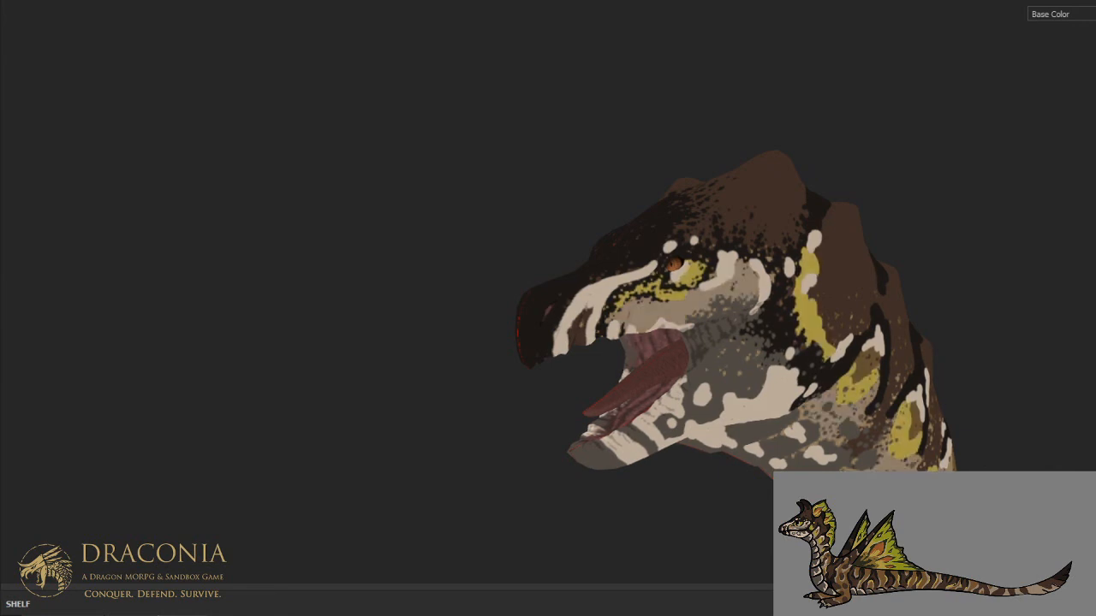
- Bring the whole dragon into view and switch the display from base color to the full material
scroll(999, 338, down, 8)
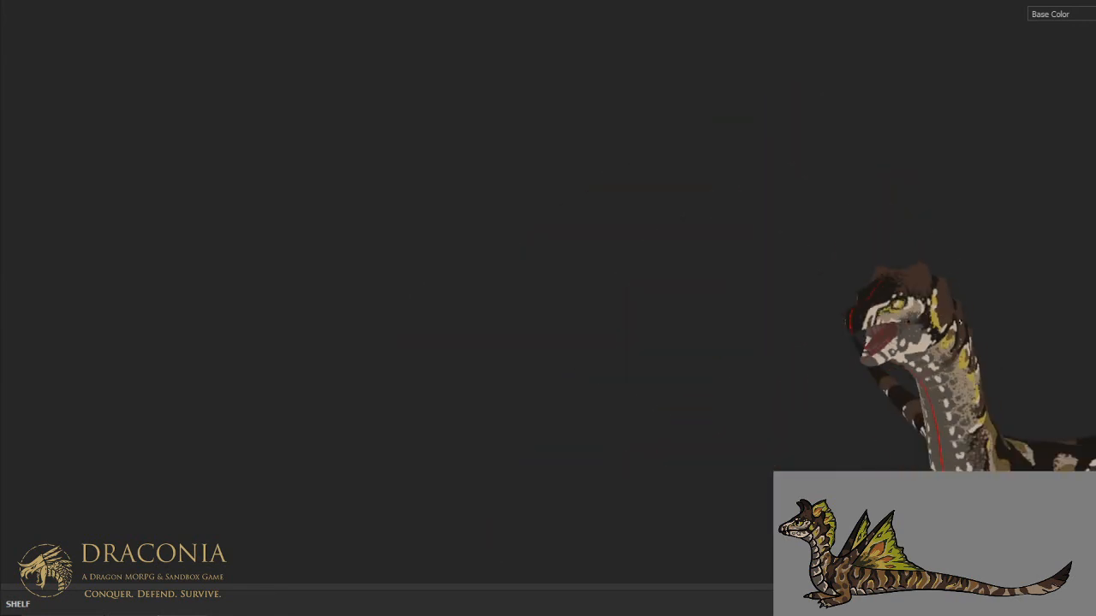
alt+drag(999, 338, 702, 314)
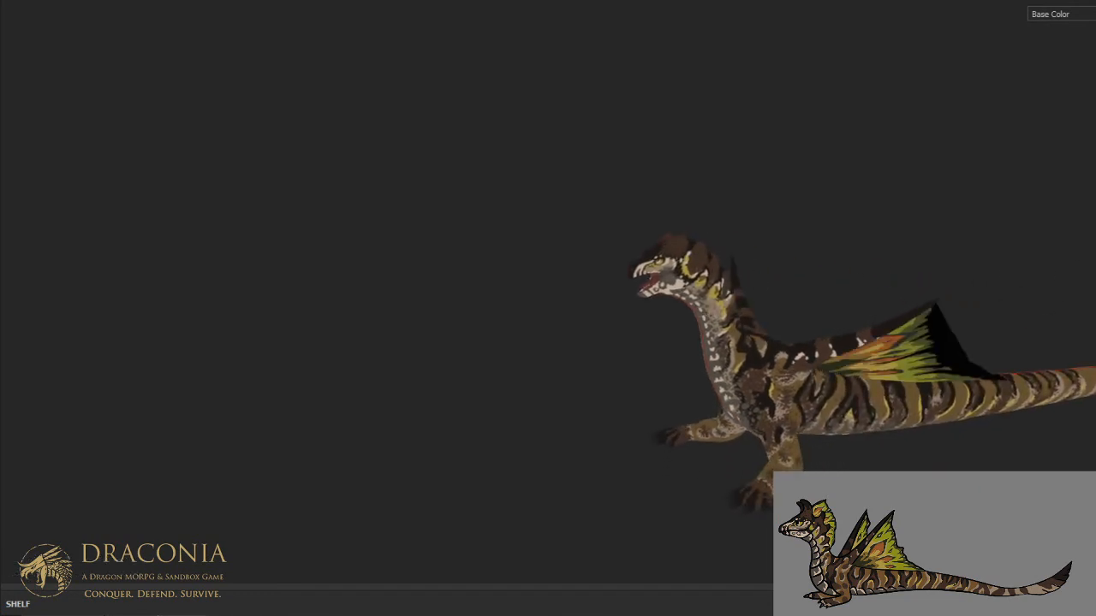
alt+drag(852, 269, 841, 229)
scroll(833, 260, up, 2)
key(m)
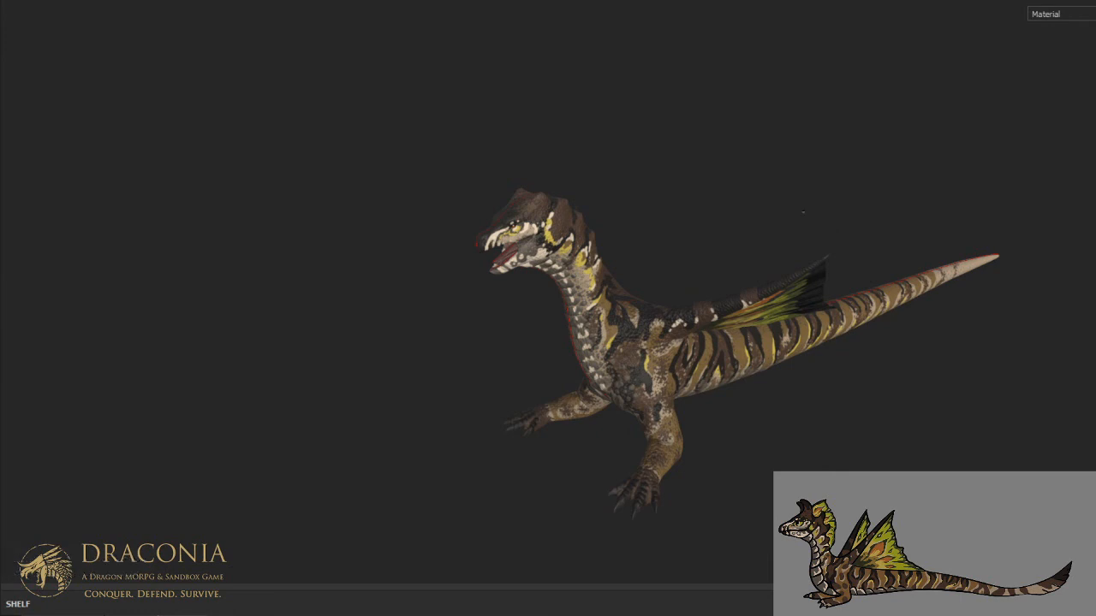
- Examine the material on the head and neck up close, and on the whole body from the side and front
alt+drag(792, 203, 677, 191)
alt+right_drag(677, 191, 503, 188)
alt+drag(503, 189, 536, 209)
scroll(536, 210, down, 6)
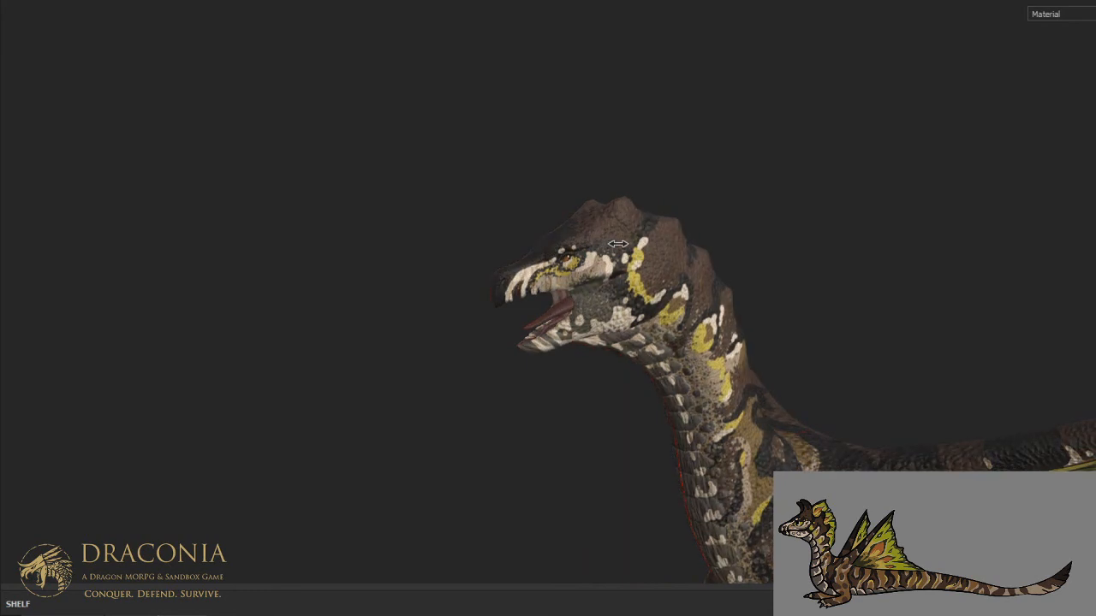
alt+right_drag(618, 244, 958, 319)
alt+middle_drag(958, 320, 951, 317)
alt+drag(952, 317, 590, 266)
alt+middle_drag(598, 257, 634, 289)
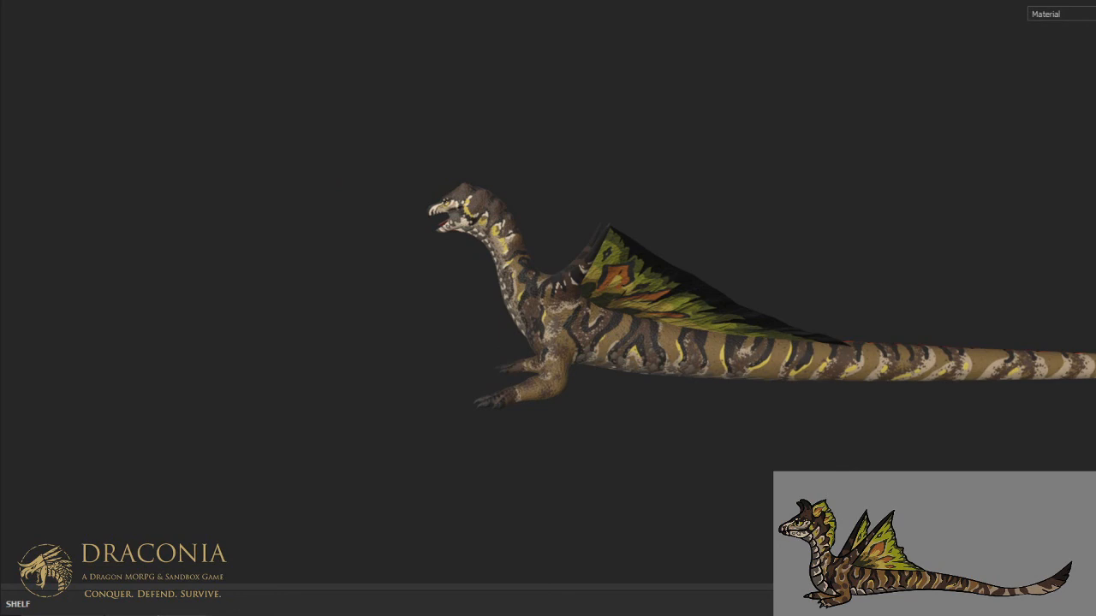
key(ctrl+alt)
alt+drag(589, 322, 590, 350)
alt+drag(594, 330, 736, 368)
key(ctrl+alt)
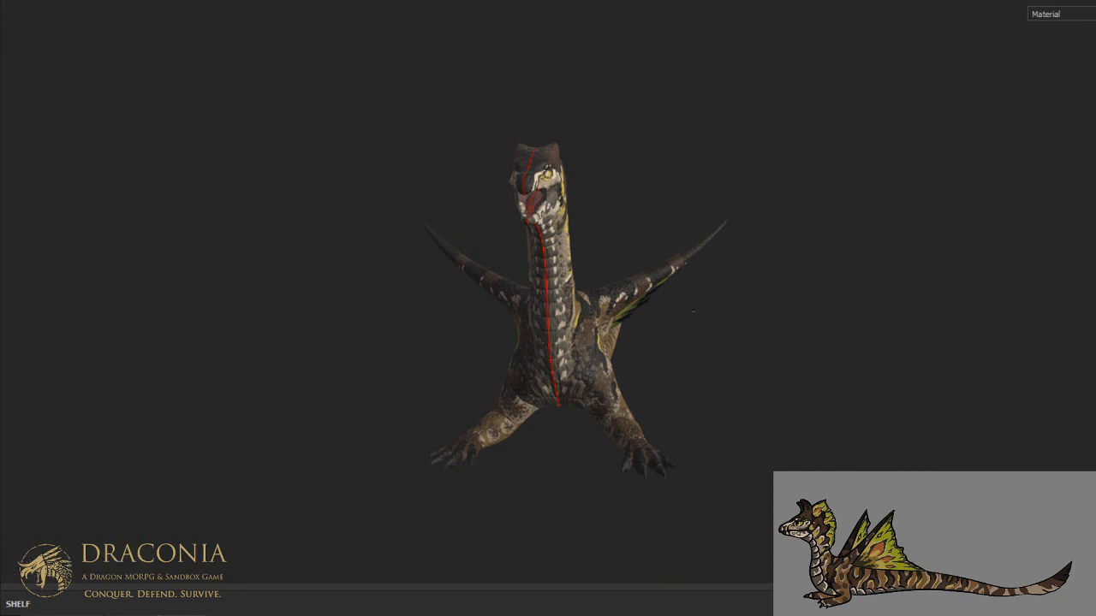
- Examine the markings on both sides of the dragon, from the chest and forelegs to the wing and tail
alt+drag(693, 311, 492, 285)
scroll(586, 329, up, 2)
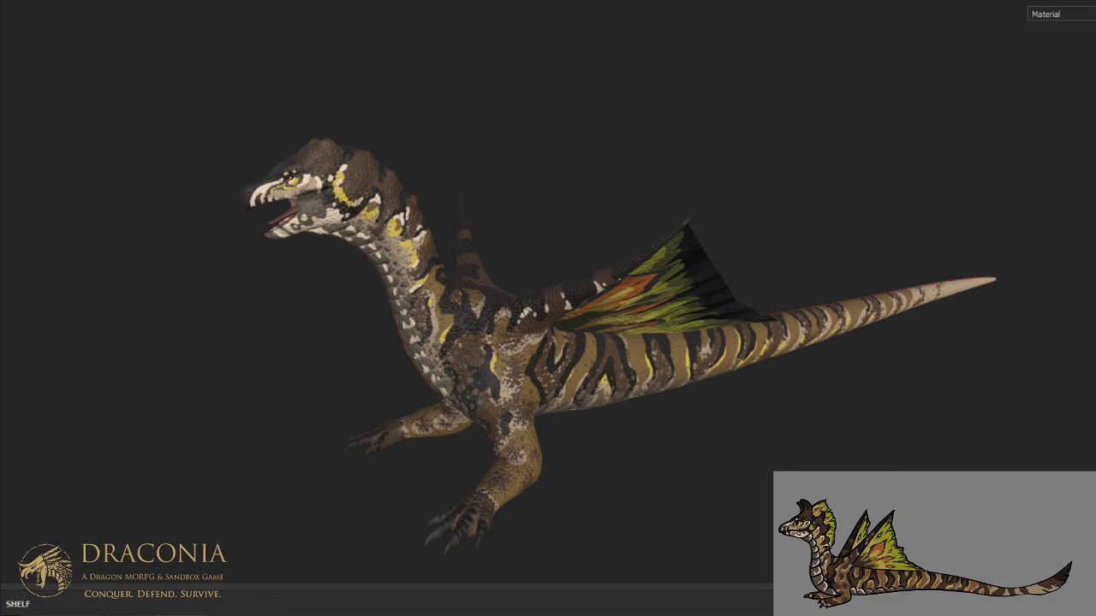
alt+drag(615, 344, 860, 331)
shift+right_drag(859, 331, 810, 332)
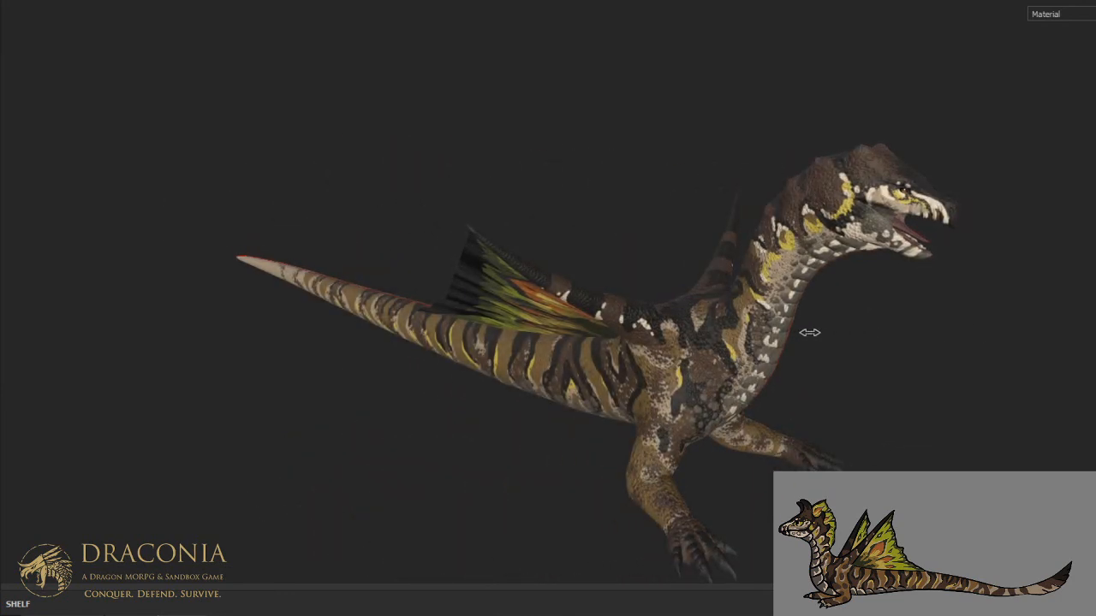
alt+drag(736, 347, 713, 294)
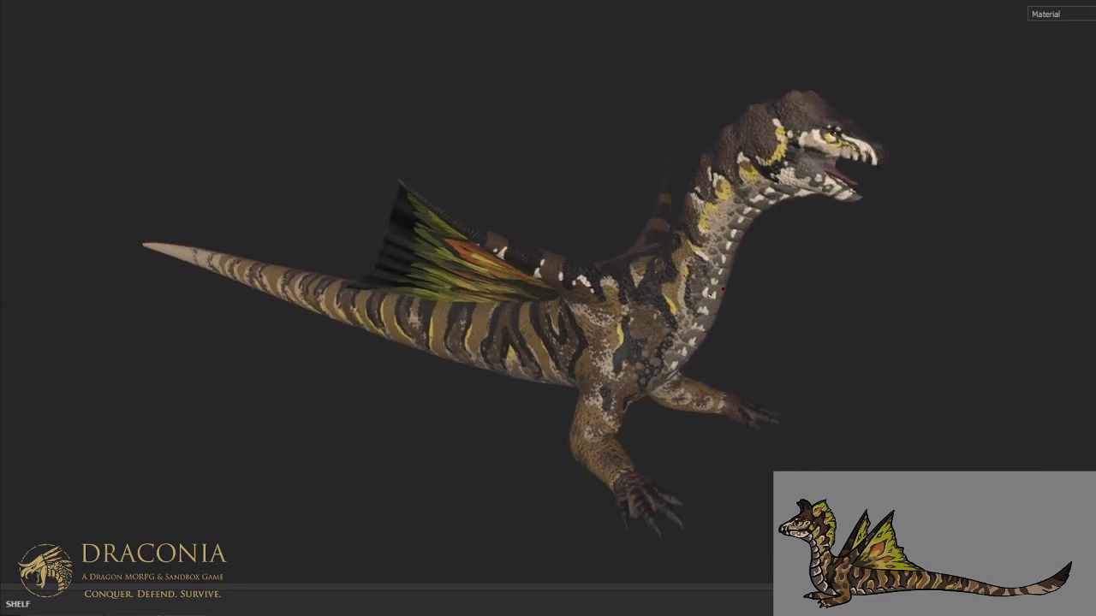
key(ctrl+alt)
key(ctrl+alt)
key(ctrl+alt)
key(ctrl+alt)
alt+drag(839, 308, 690, 306)
shift+right_drag(690, 306, 781, 308)
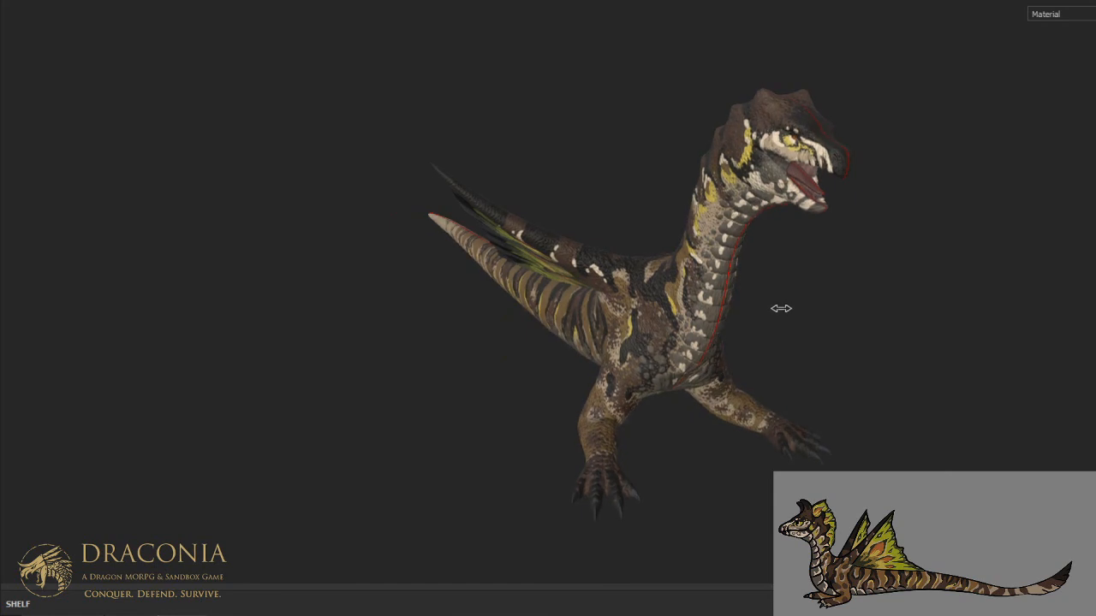
- Inspect the overall pattern from three-quarter angles and a full side view against the concept art
alt+drag(594, 108, 279, 111)
shift+right_drag(279, 111, 575, 164)
alt+drag(599, 167, 499, 188)
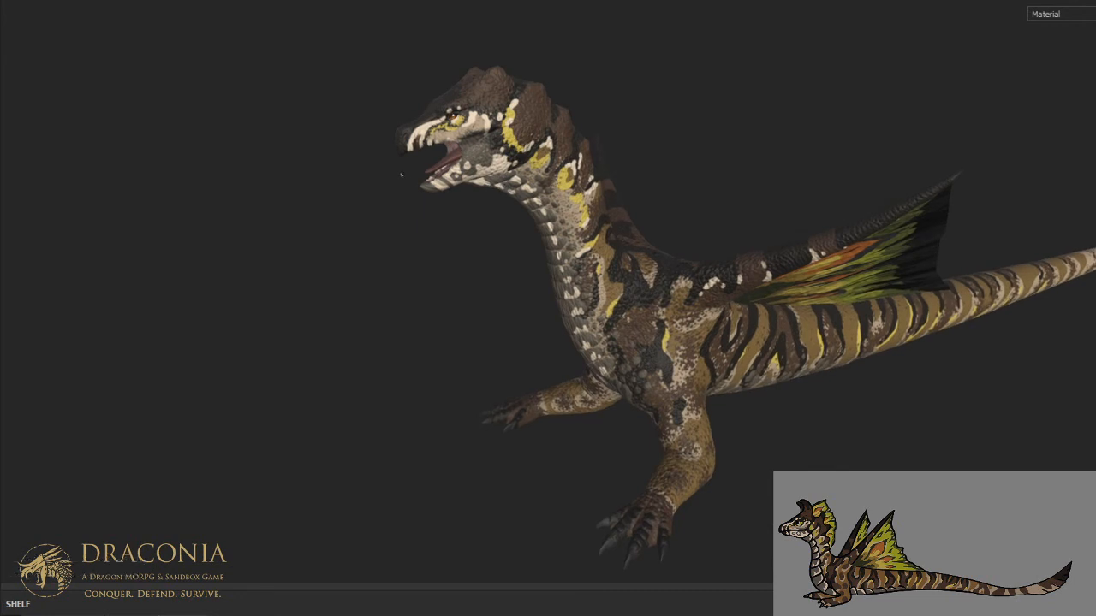
alt+drag(397, 175, 403, 184)
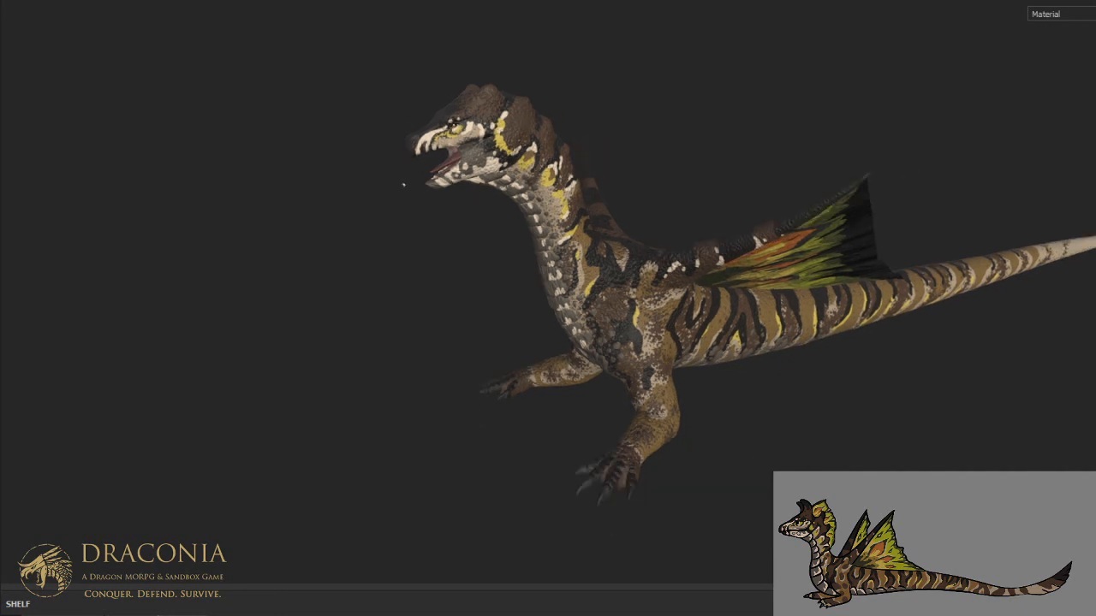
alt+drag(514, 226, 427, 240)
scroll(427, 240, down, 1)
alt+middle_drag(435, 228, 442, 241)
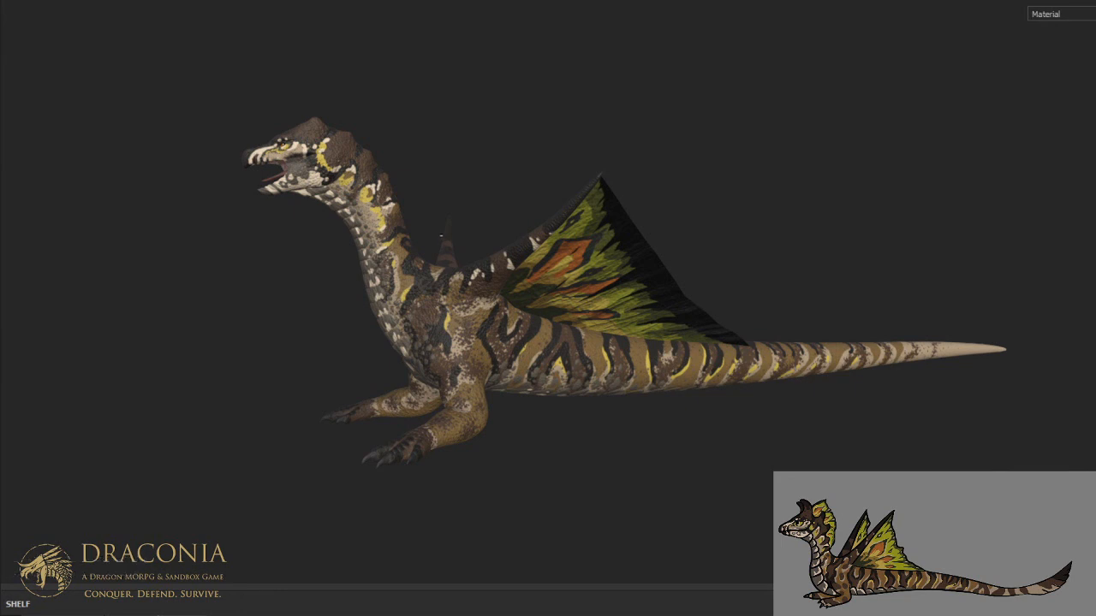
key(ctrl+alt)
key(ctrl+alt)
key(ctrl+alt)
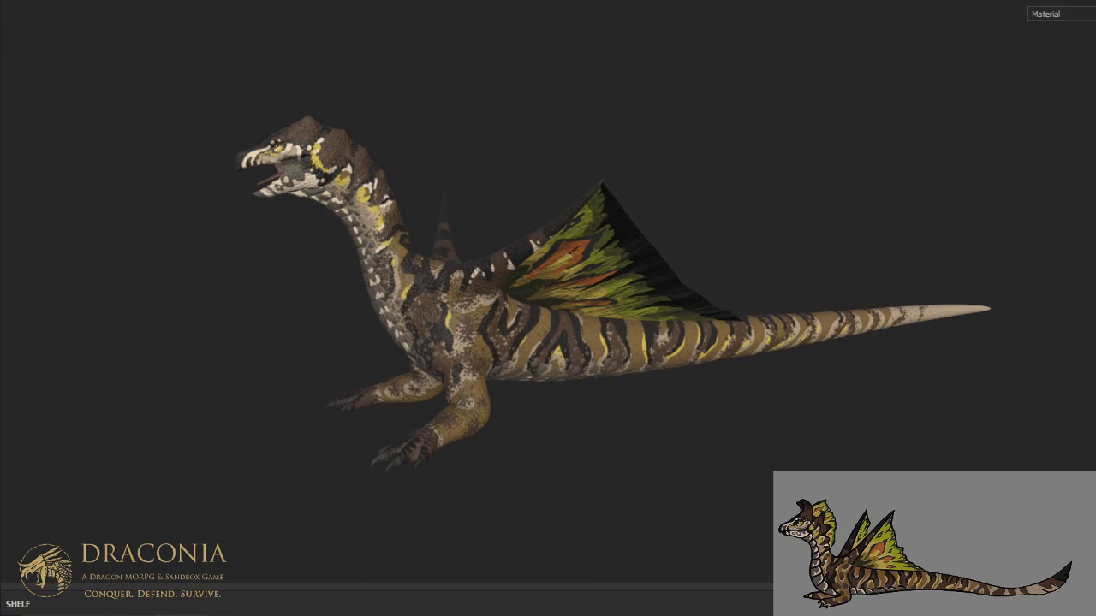
key(ctrl+alt)
key(ctrl+alt)
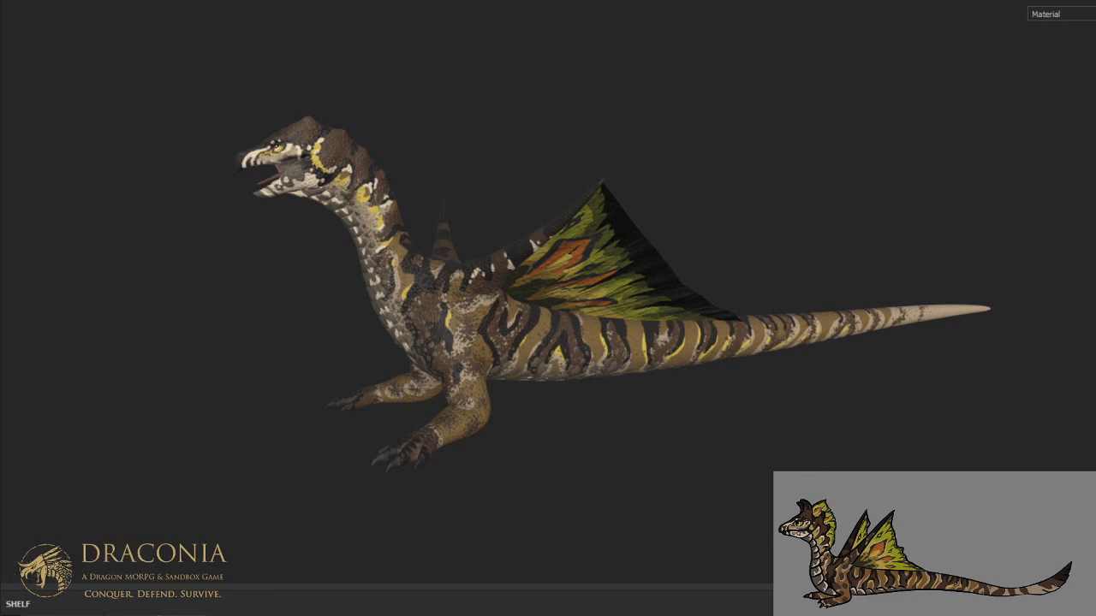